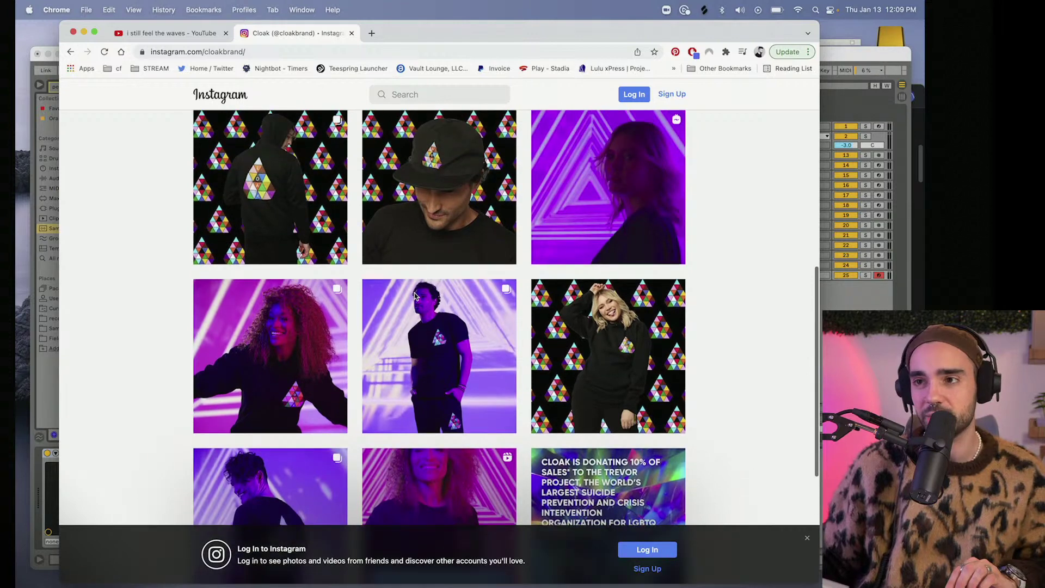
# Look through the product posts on the cloakbrand Instagram profile.
pyautogui.scroll(3, 452, 412)
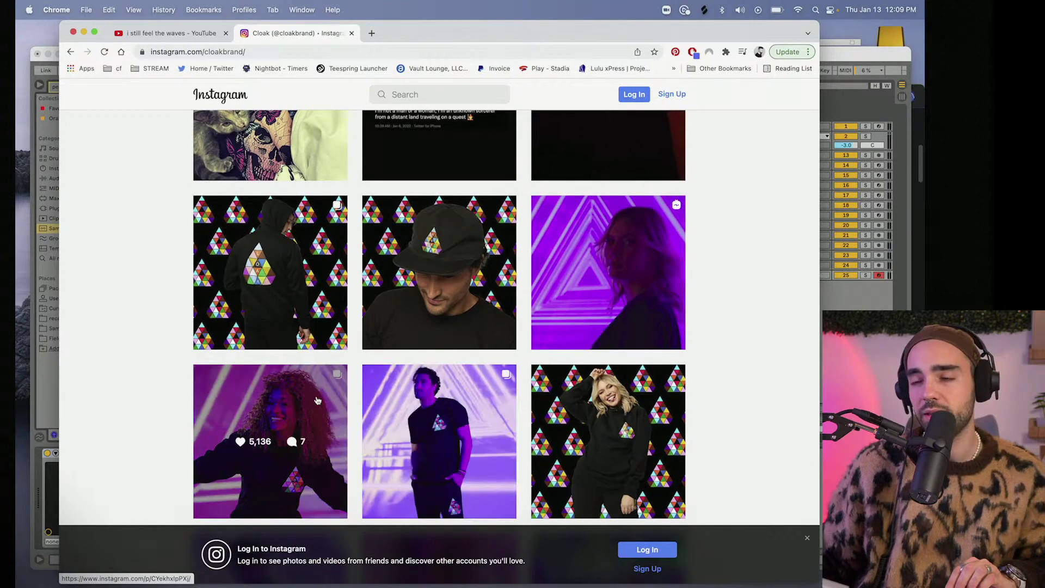
pyautogui.scroll(-3, 441, 405)
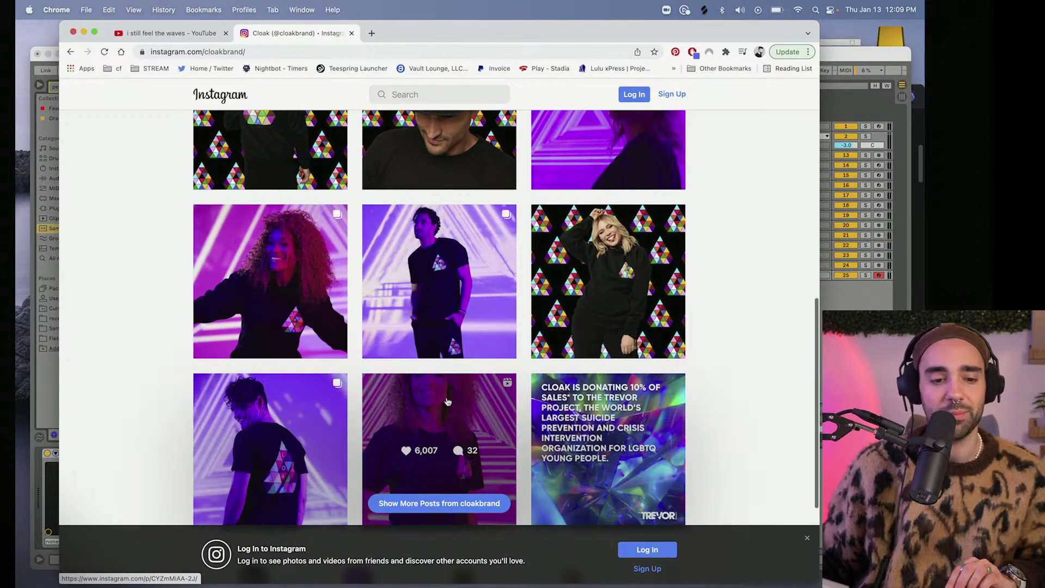
pyautogui.scroll(5, 430, 392)
pyautogui.scroll(3, 424, 385)
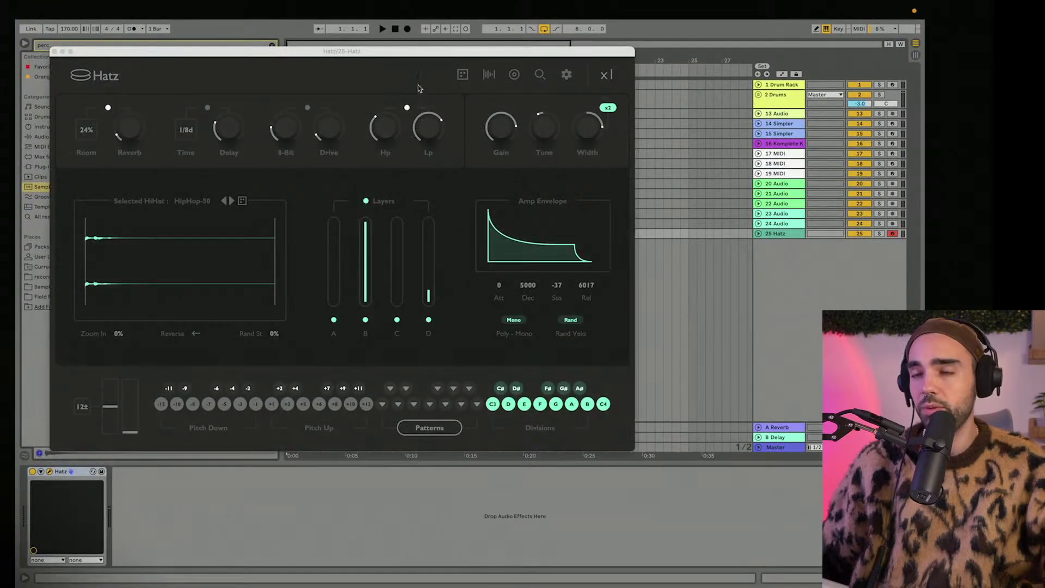
pyautogui.moveTo(368, 57); pyautogui.dragTo(493, 57)
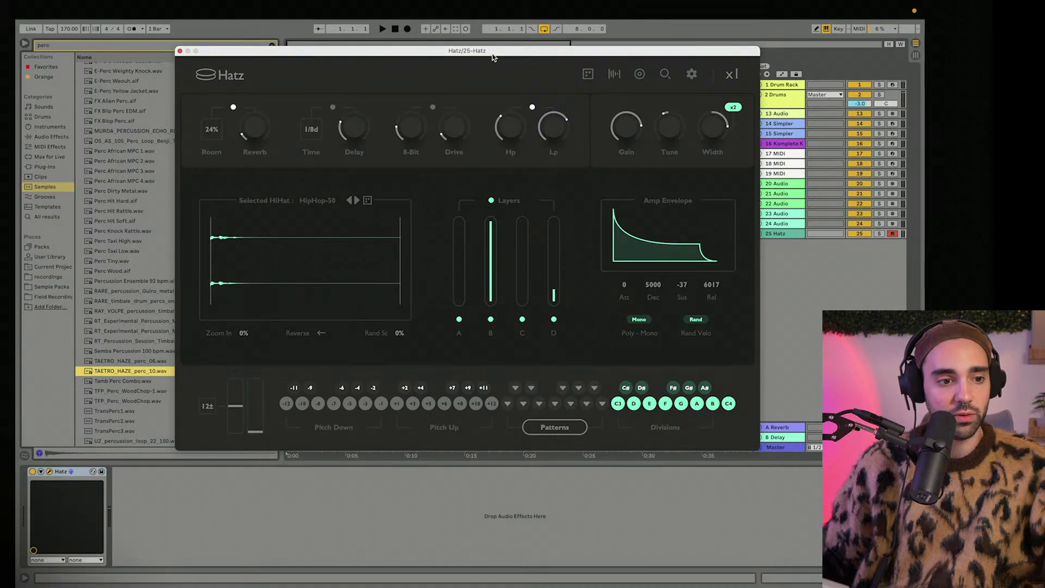
pyautogui.moveTo(475, 57); pyautogui.dragTo(382, 63)
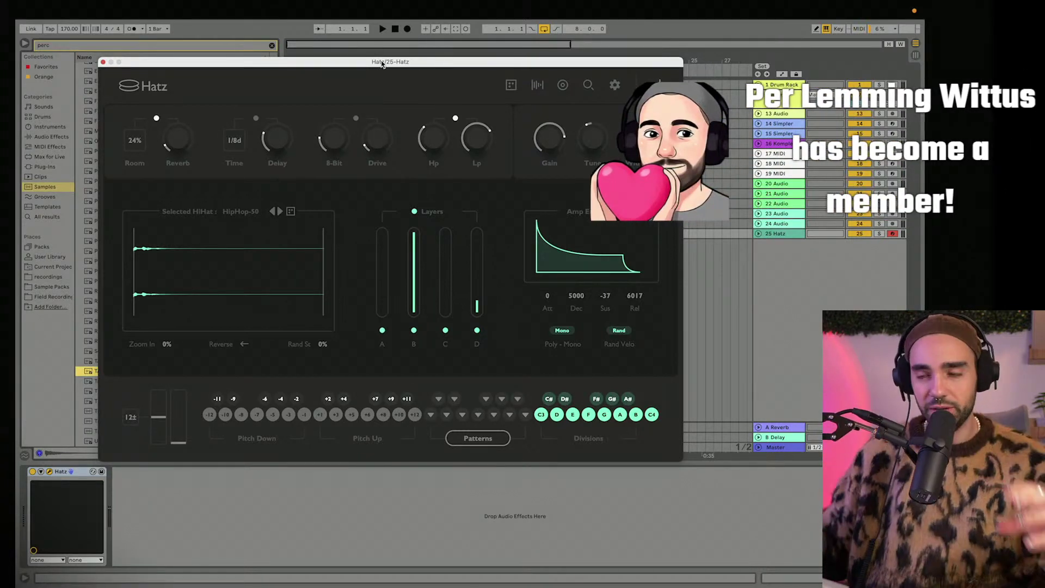
pyautogui.moveTo(382, 64); pyautogui.dragTo(323, 61)
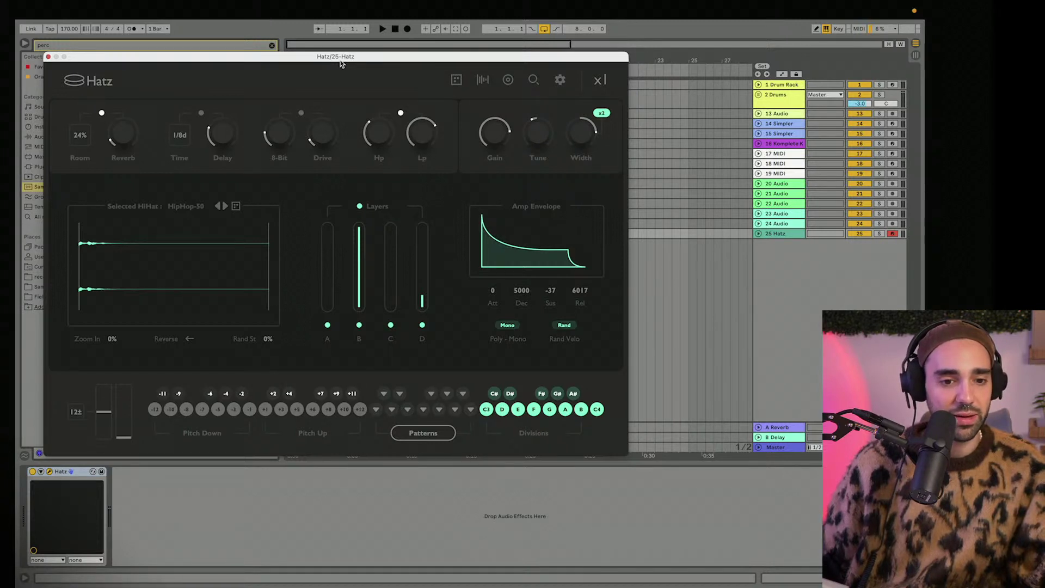
pyautogui.moveTo(340, 64); pyautogui.dragTo(346, 63)
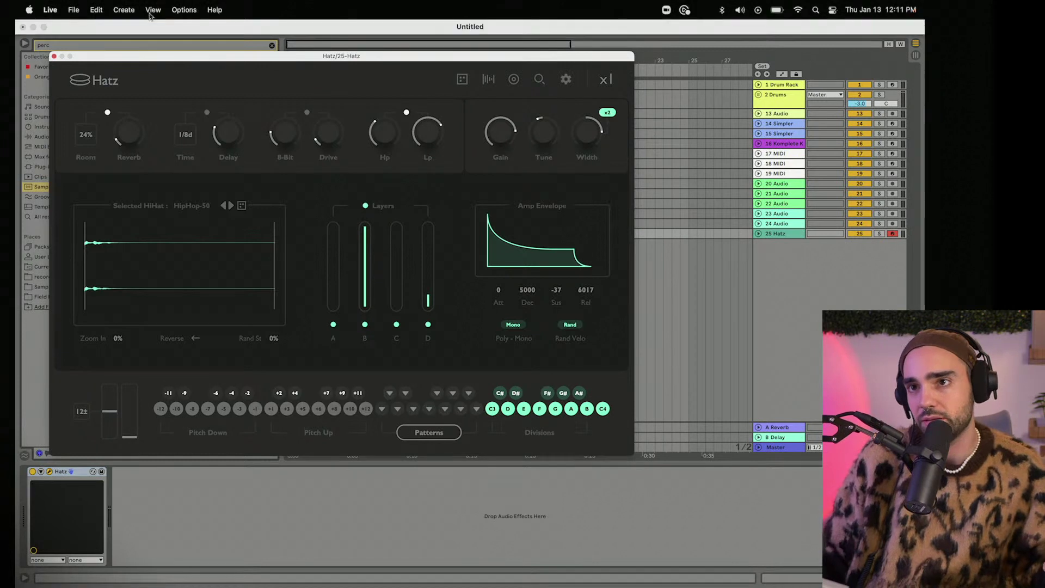
# Open Live's audio preferences, examine the available buffer sizes, and close the preferences without changing the setting.
pyautogui.click(50, 10)
pyautogui.click(408, 193)
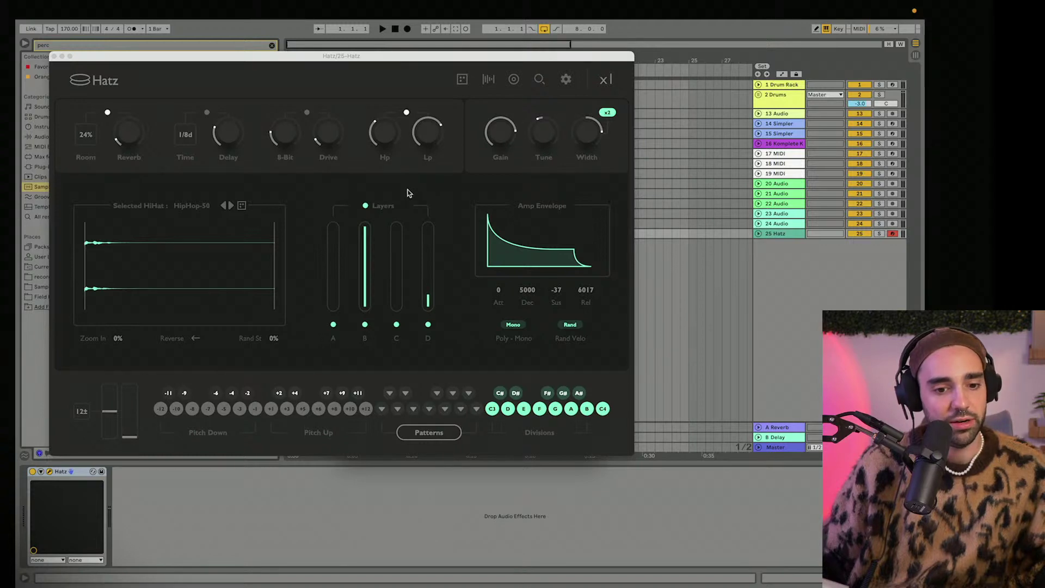
pyautogui.press('super+comma')
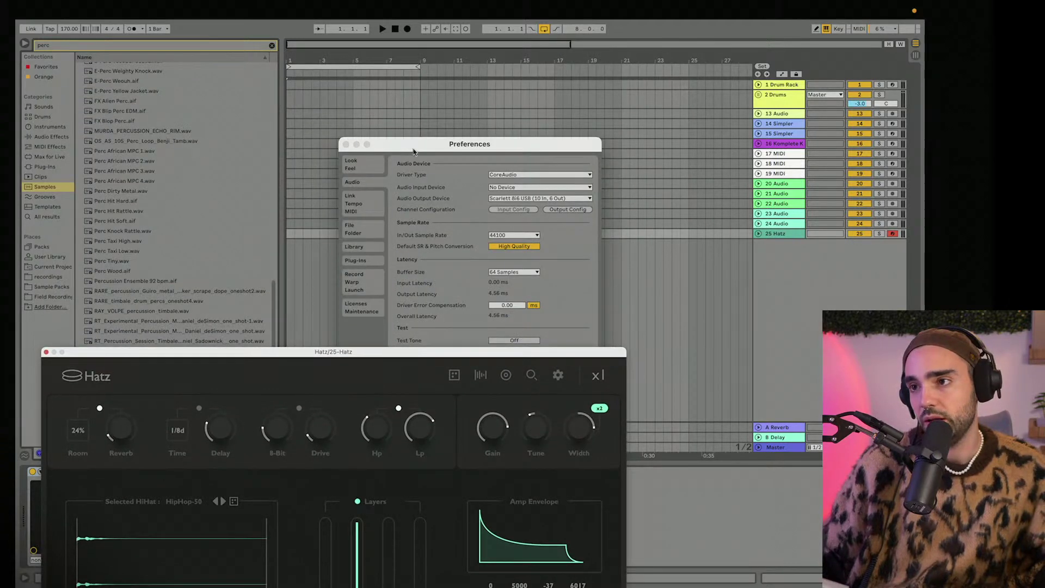
pyautogui.moveTo(420, 149); pyautogui.dragTo(383, 62)
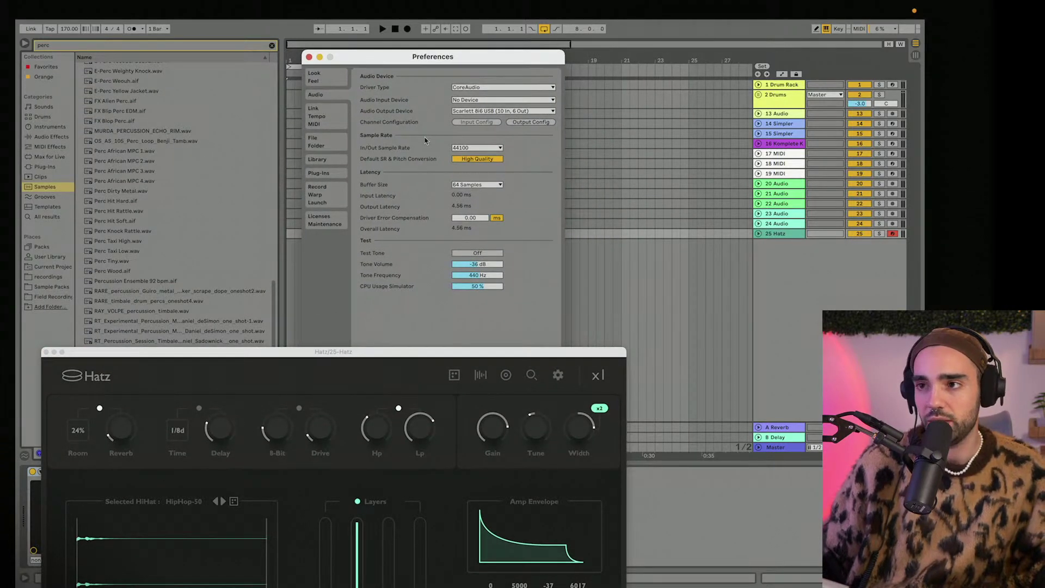
pyautogui.click(456, 185)
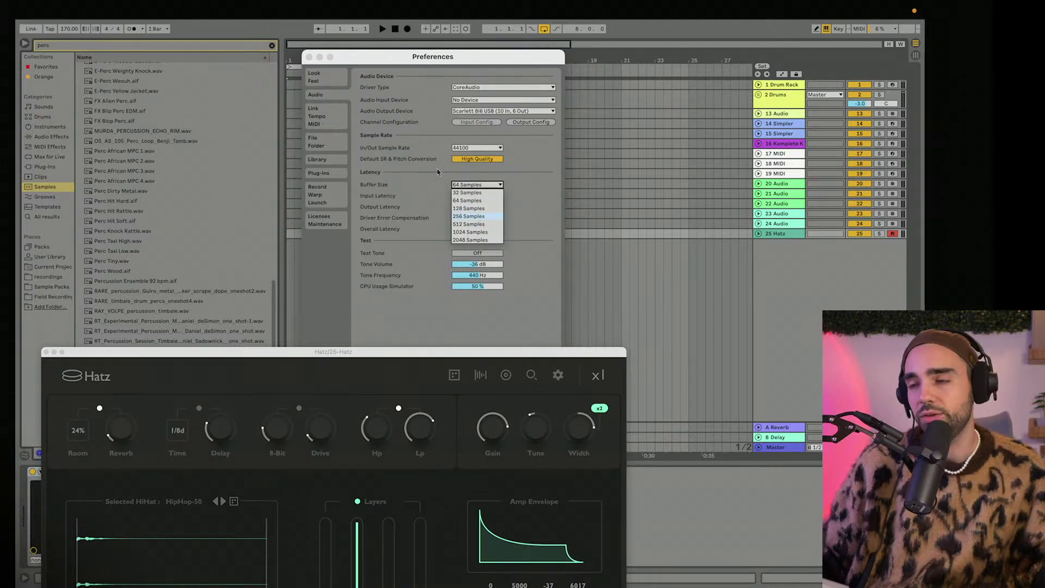
pyautogui.click(464, 187)
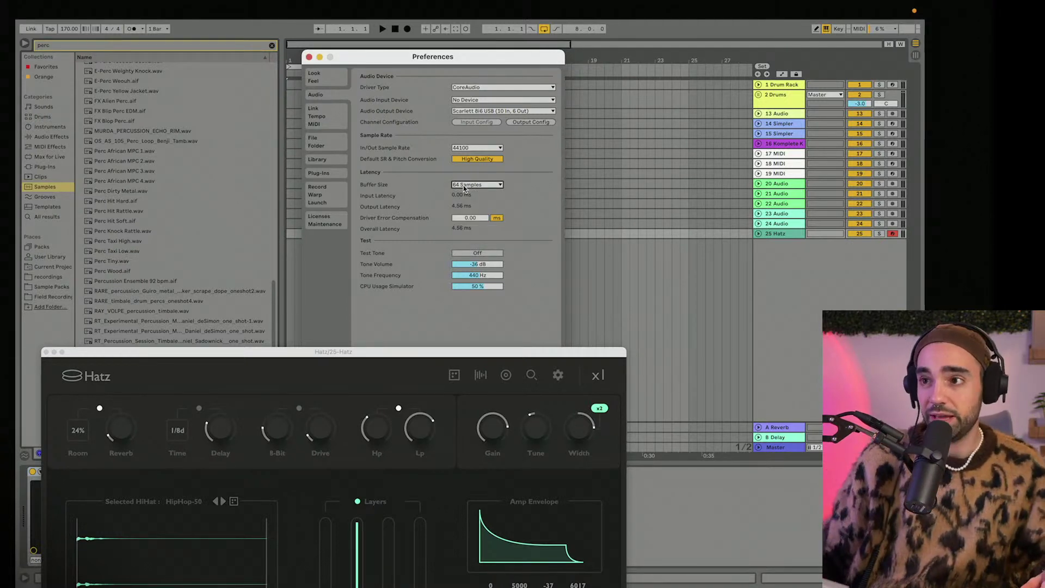
pyautogui.click(465, 186)
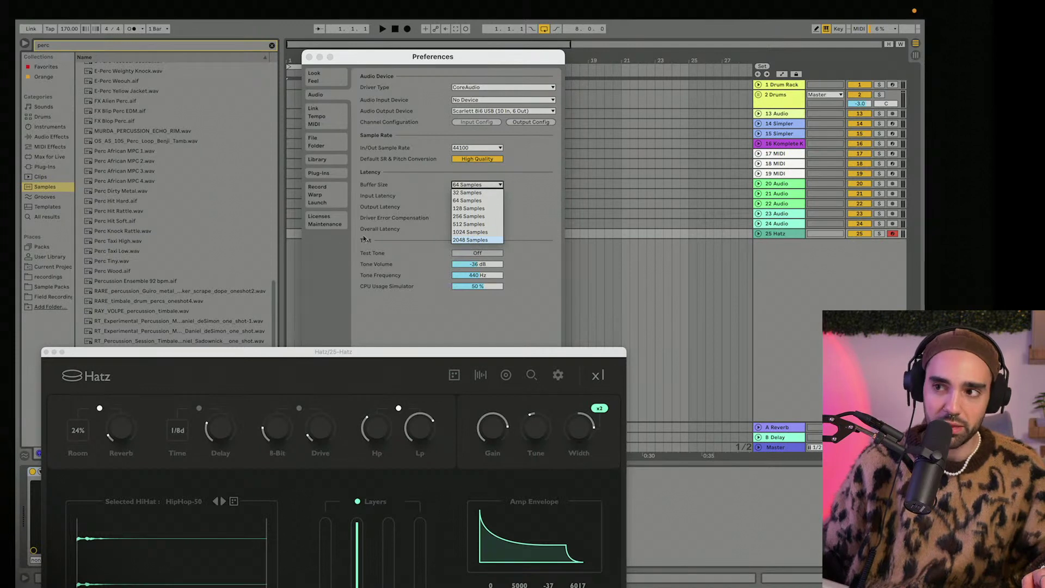
pyautogui.click(427, 192)
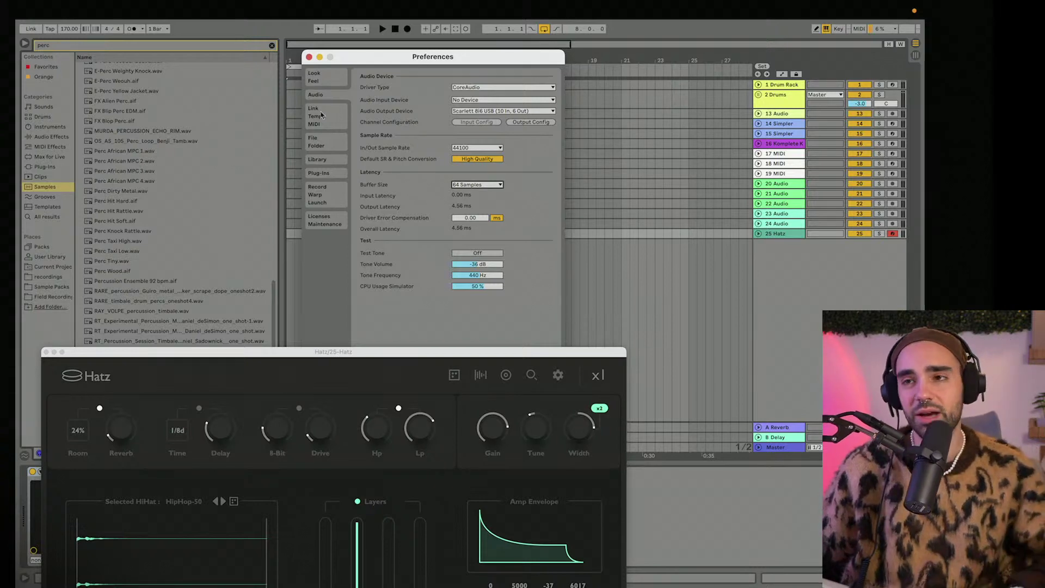
pyautogui.click(308, 57)
# Bring the whole Hatz plugin window back into view and load a different sound based on the Live-70 hi-hat.
pyautogui.moveTo(343, 348); pyautogui.dragTo(426, 51)
pyautogui.click(570, 75)
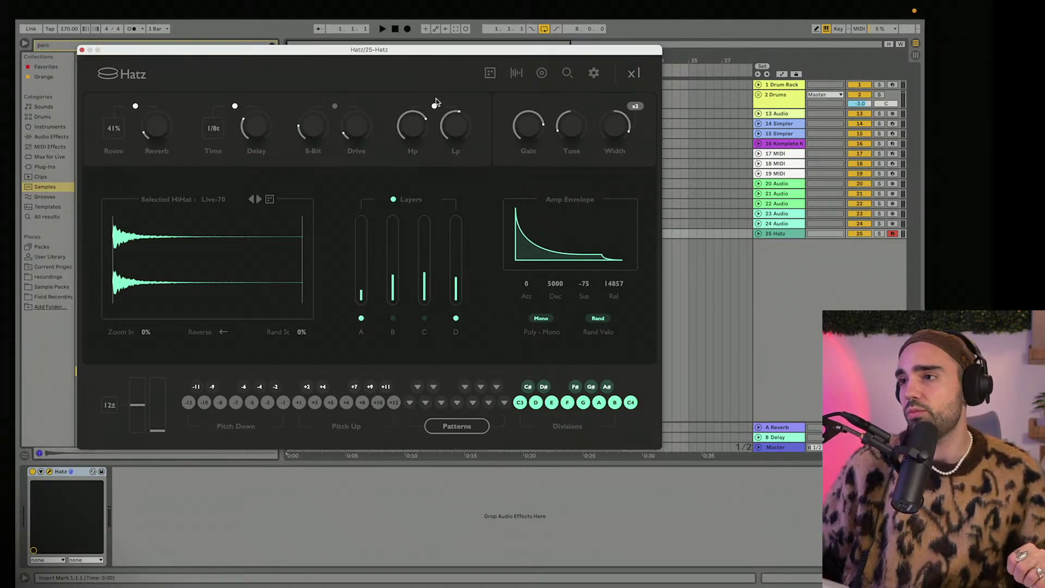
pyautogui.moveTo(396, 54); pyautogui.dragTo(386, 146)
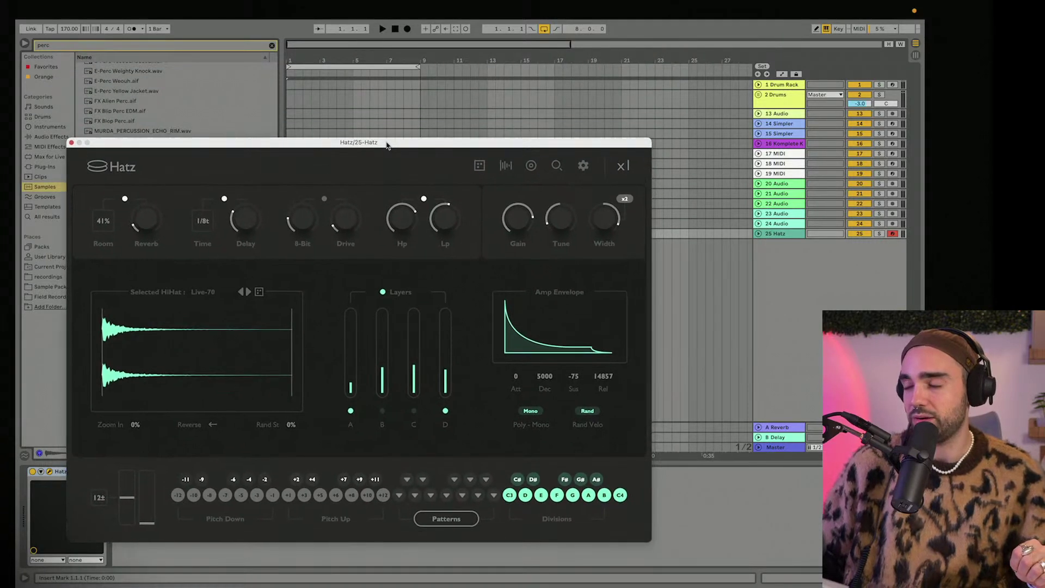
# Unfold the Drums group and its 4 Audio track, and place TAETRO_HAZE_perc_10.wav at the start of bar 1.
pyautogui.click(767, 99)
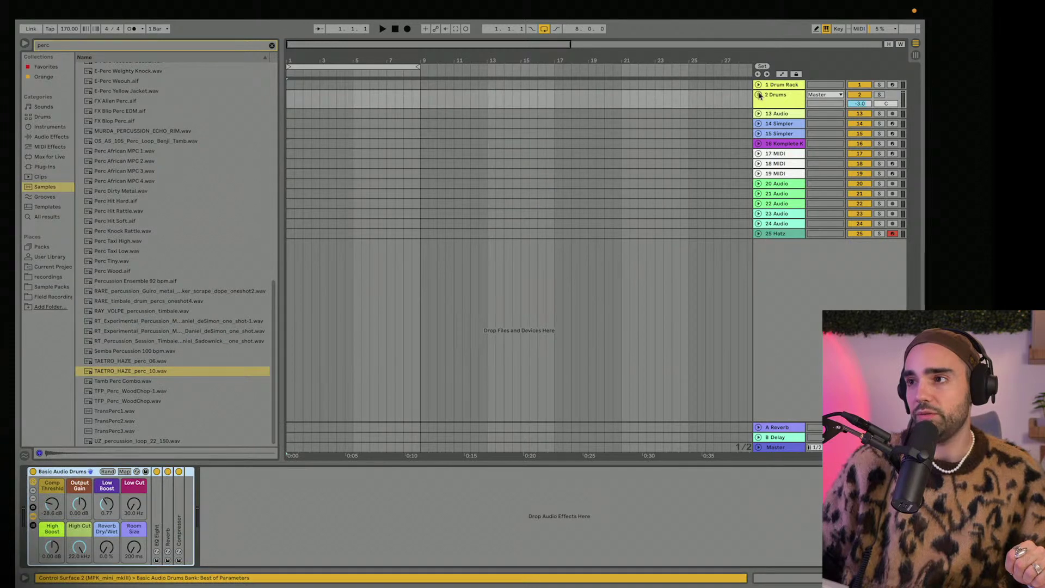
pyautogui.click(758, 95)
pyautogui.click(760, 151)
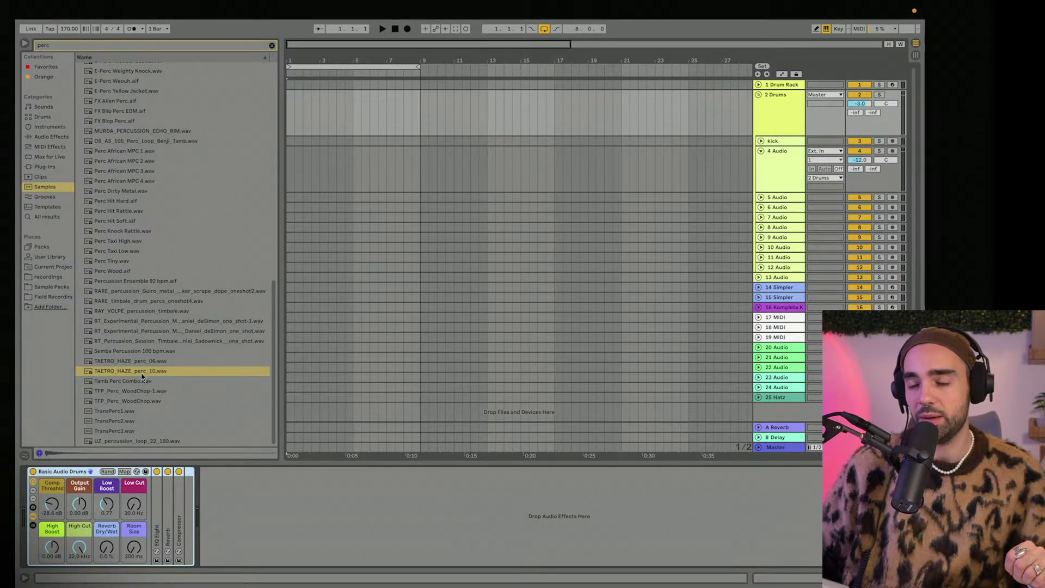
pyautogui.moveTo(142, 374); pyautogui.dragTo(291, 166)
pyautogui.moveTo(295, 63); pyautogui.dragTo(420, 66)
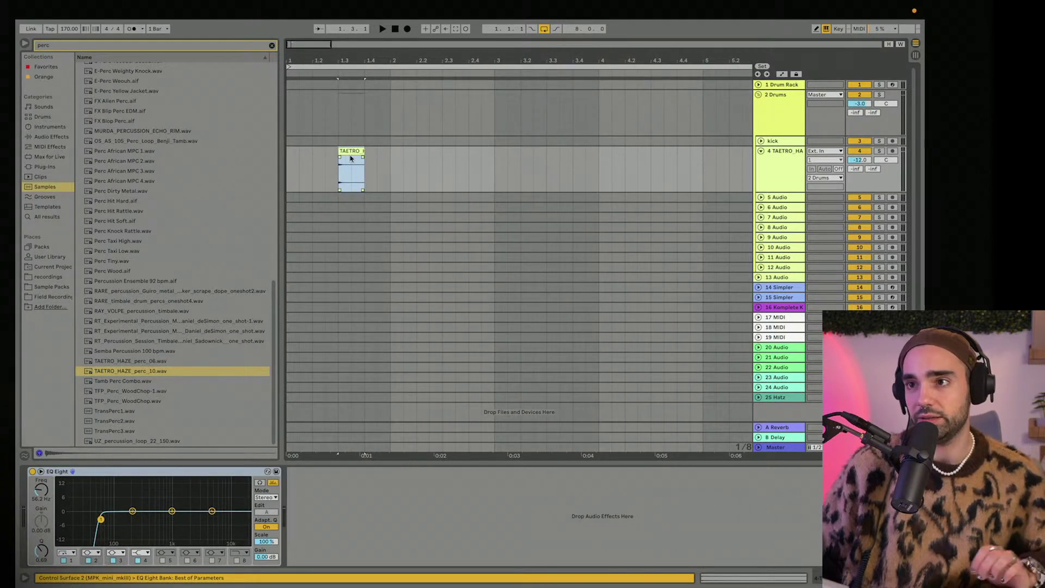
pyautogui.moveTo(351, 159); pyautogui.dragTo(298, 154)
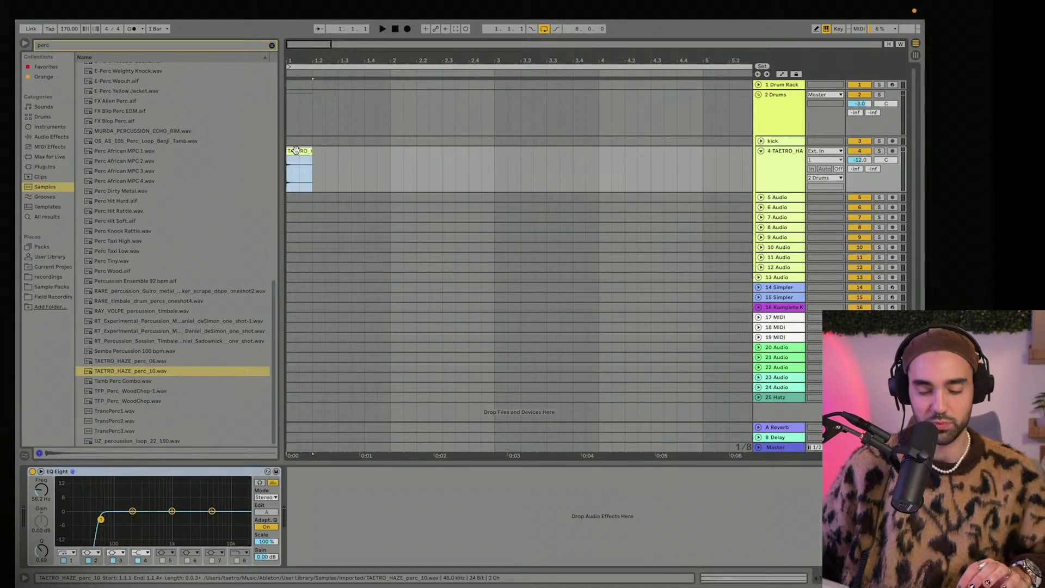
# Duplicate the percussion clip eight times back to back along its track and play the pattern.
pyautogui.press('super+d')
pyautogui.press('super+d')
pyautogui.press('super+d')
pyautogui.press('super+d')
pyautogui.press('super+d')
pyautogui.press('super+d')
pyautogui.press('super+d')
pyautogui.press('super+d')
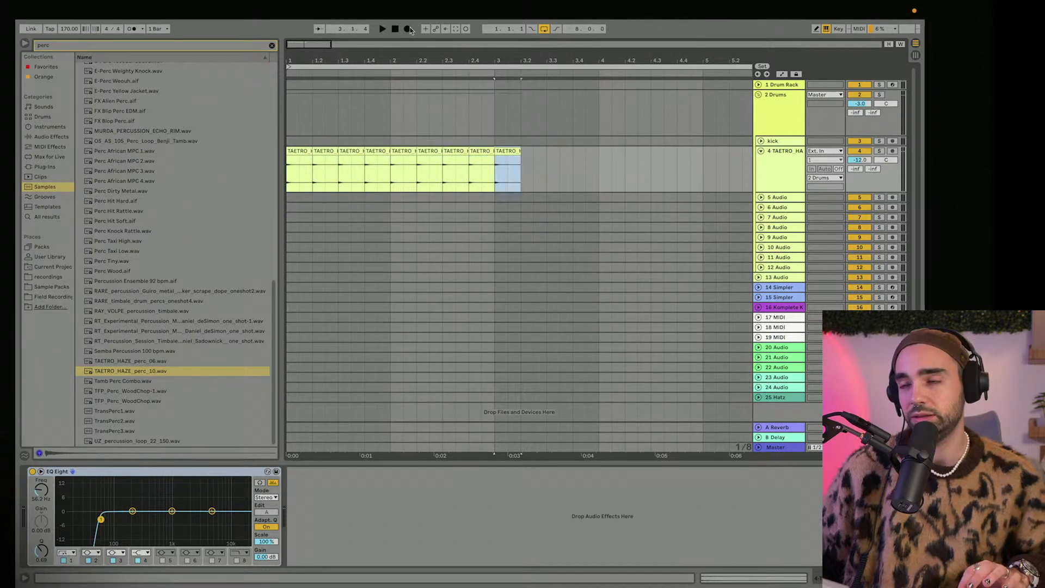
pyautogui.click(395, 29)
pyautogui.press('space')
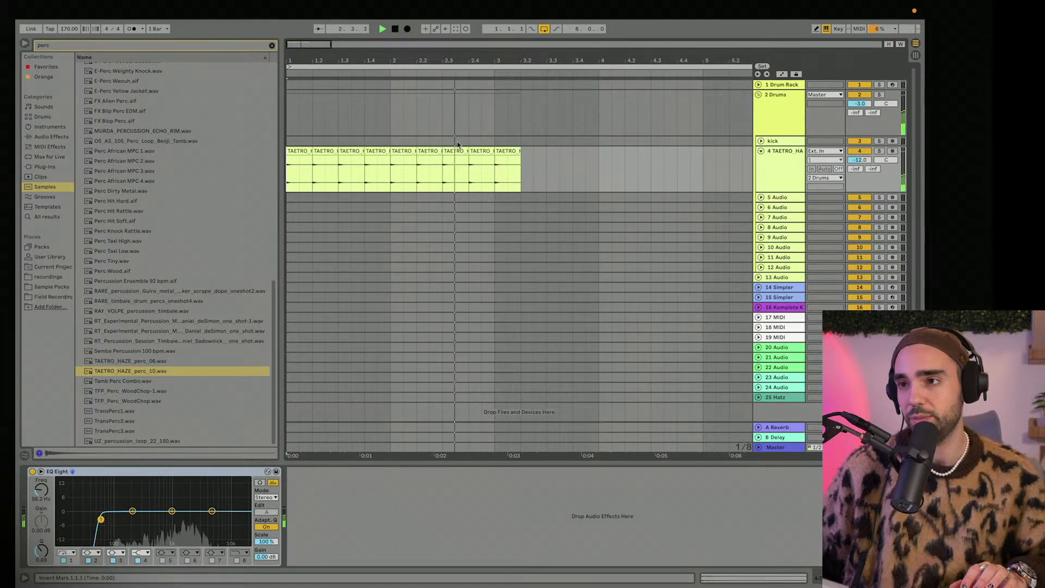
pyautogui.press('space')
# End the percussion pattern at bar 3 and, on a fixed 1/16 grid, split its ending into shorter repeated hits.
pyautogui.moveTo(512, 151); pyautogui.dragTo(495, 152)
pyautogui.rightClick(501, 163)
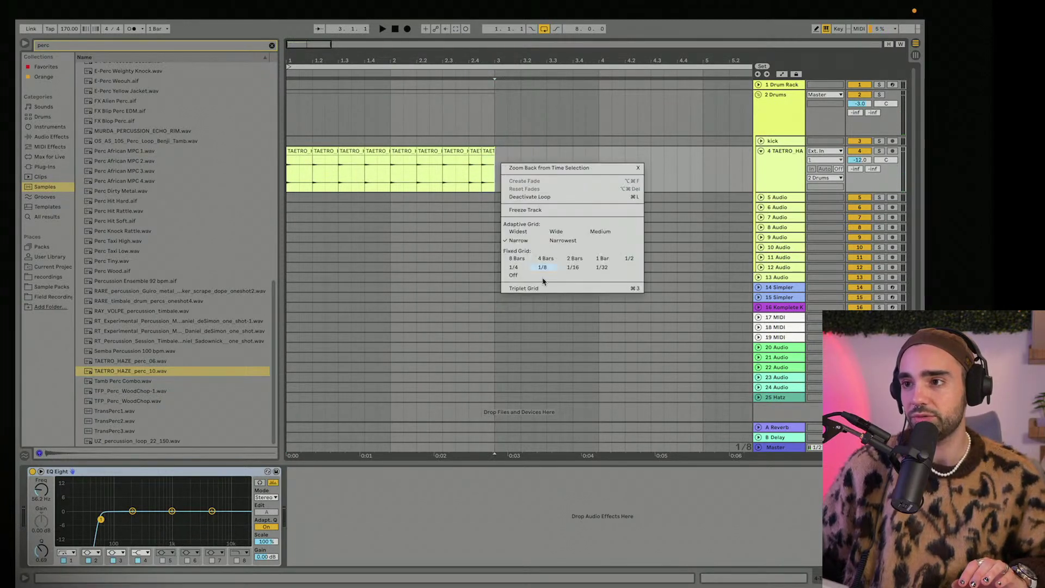
pyautogui.click(579, 268)
pyautogui.moveTo(491, 61); pyautogui.dragTo(482, 151)
pyautogui.press('super+d')
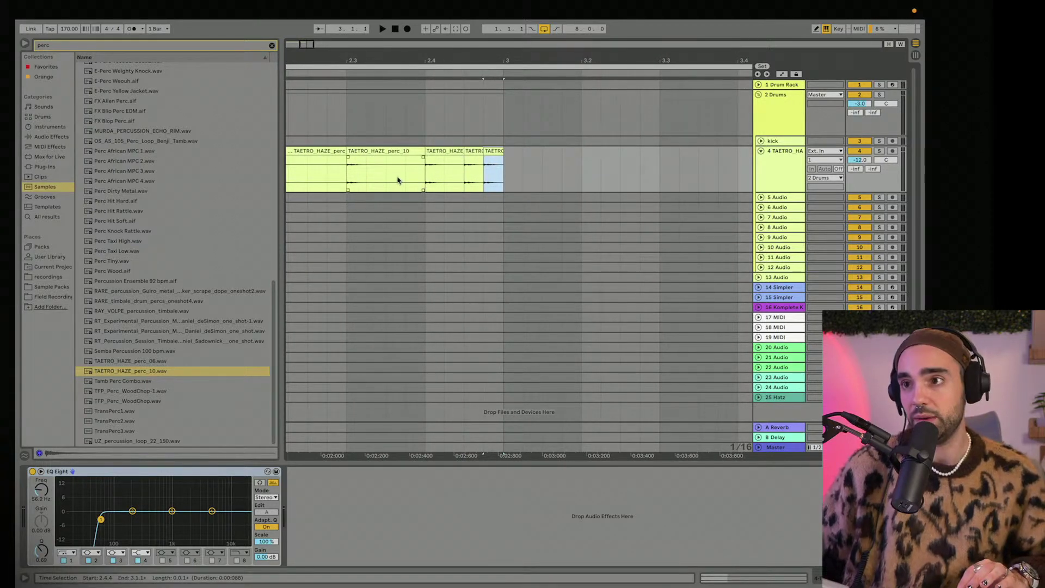
# Add an extra sixteenth-note percussion hit at 2.3.4 and play back the revised rhythm.
pyautogui.moveTo(403, 179); pyautogui.dragTo(423, 183)
pyautogui.moveTo(414, 64); pyautogui.dragTo(414, 44)
pyautogui.click(373, 183)
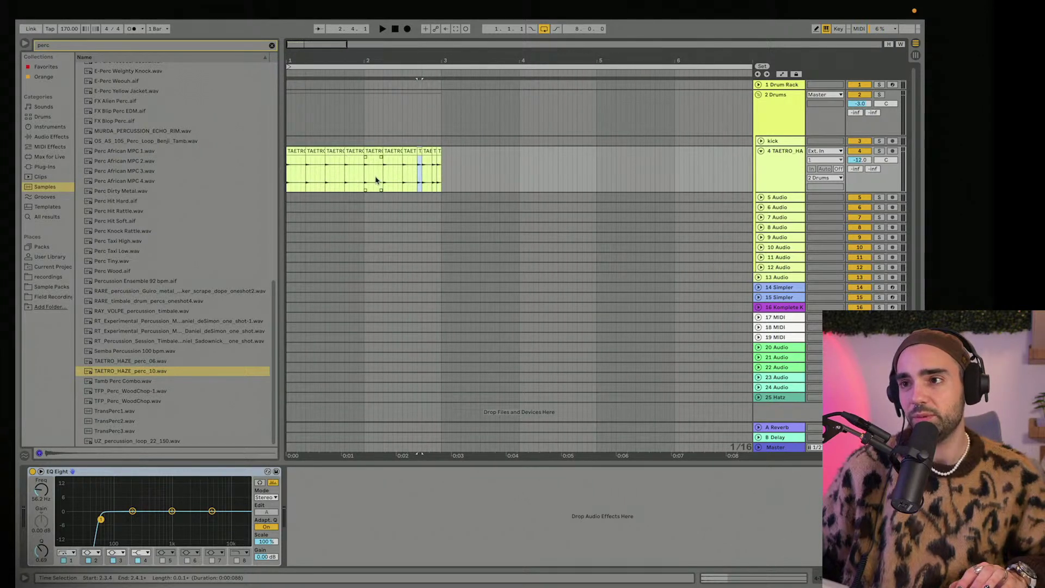
pyautogui.press('space')
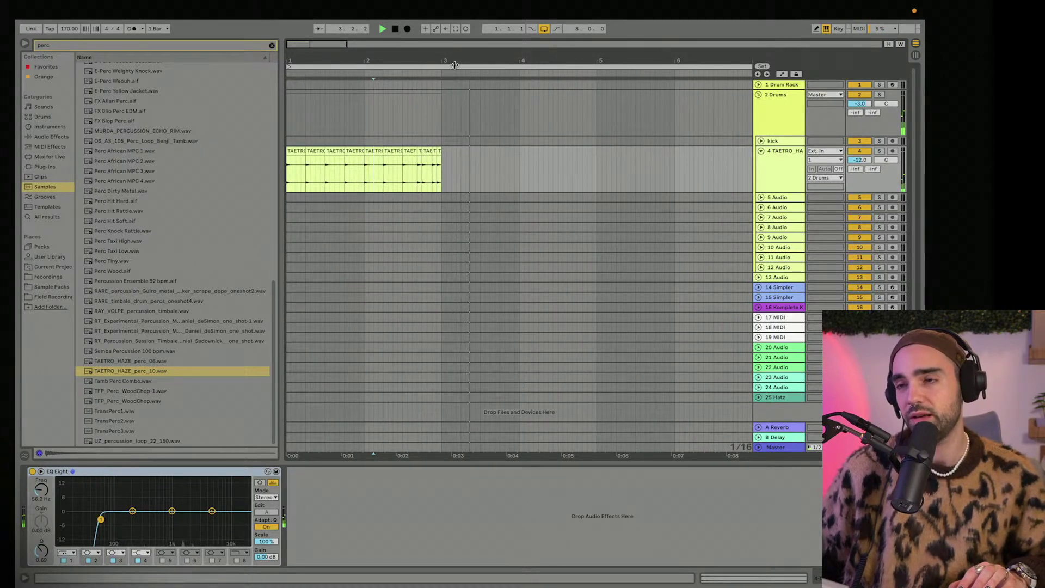
pyautogui.scroll(-2, 425, 215)
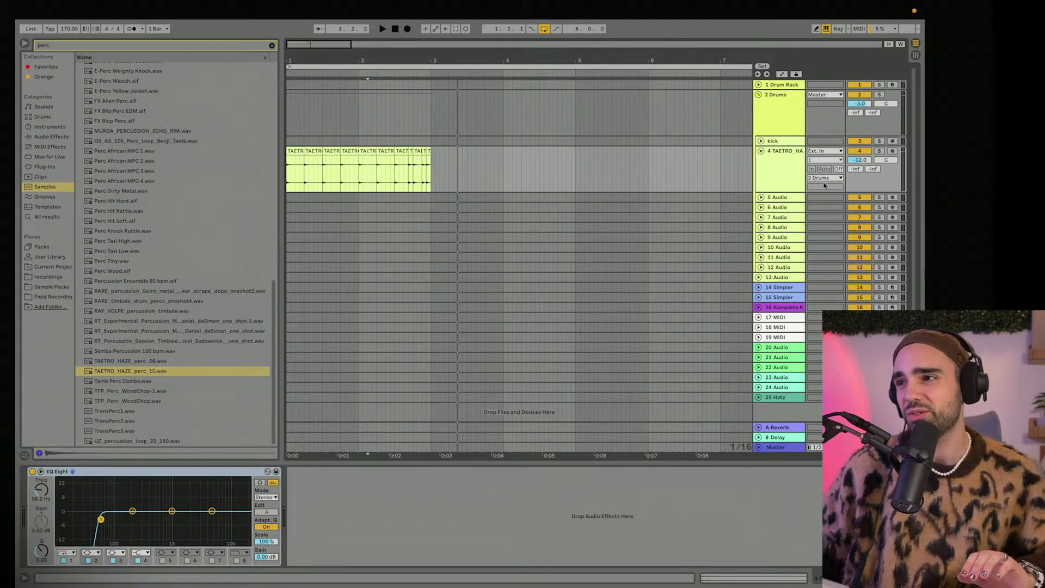
pyautogui.click(799, 177)
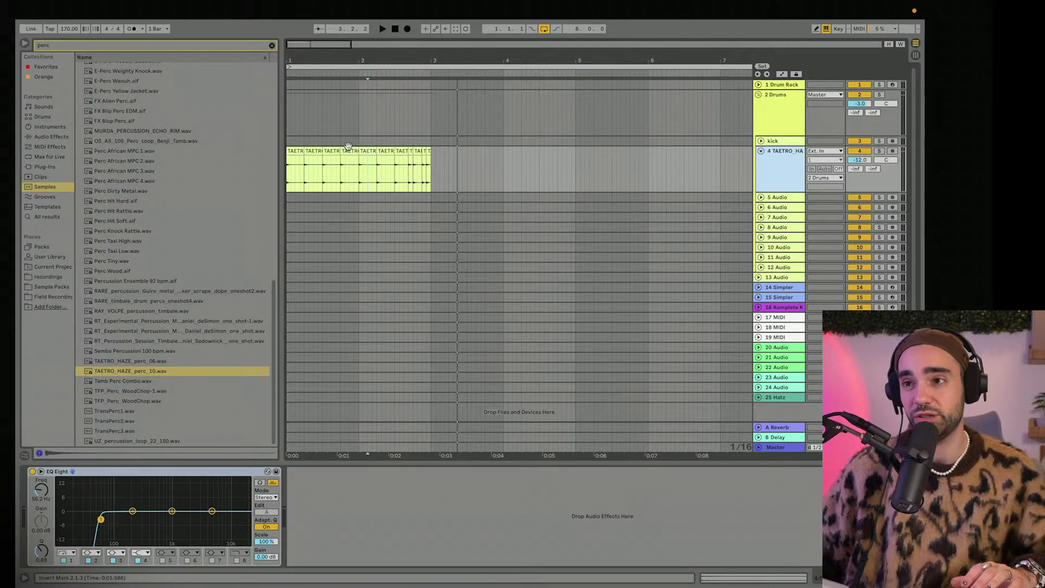
# Lower the gain of the percussion clip at bar 2 to about -4.3 dB and the clip just before 2.3.4 to about -1.3 dB.
pyautogui.click(332, 168)
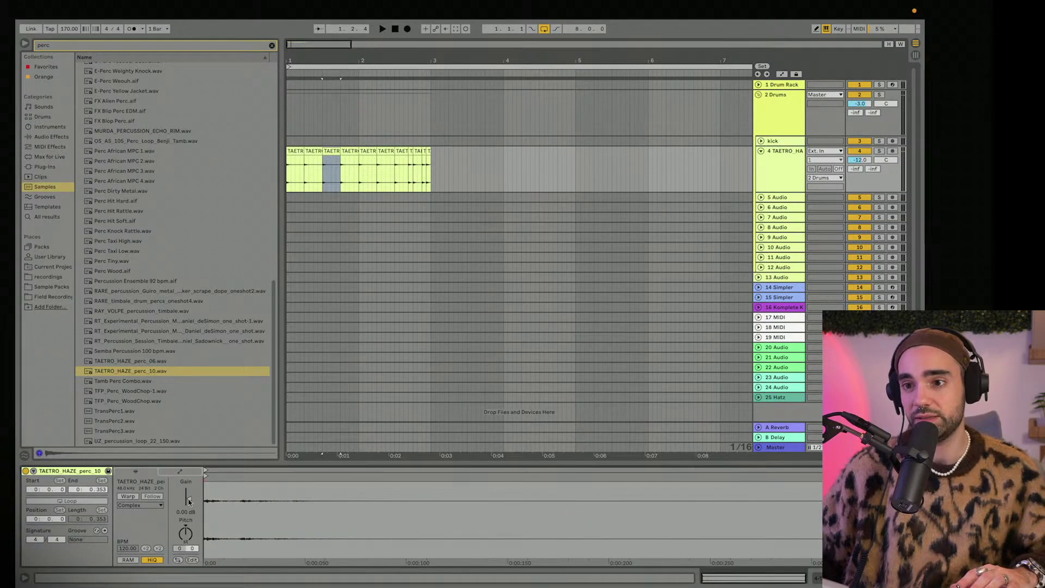
pyautogui.click(368, 171)
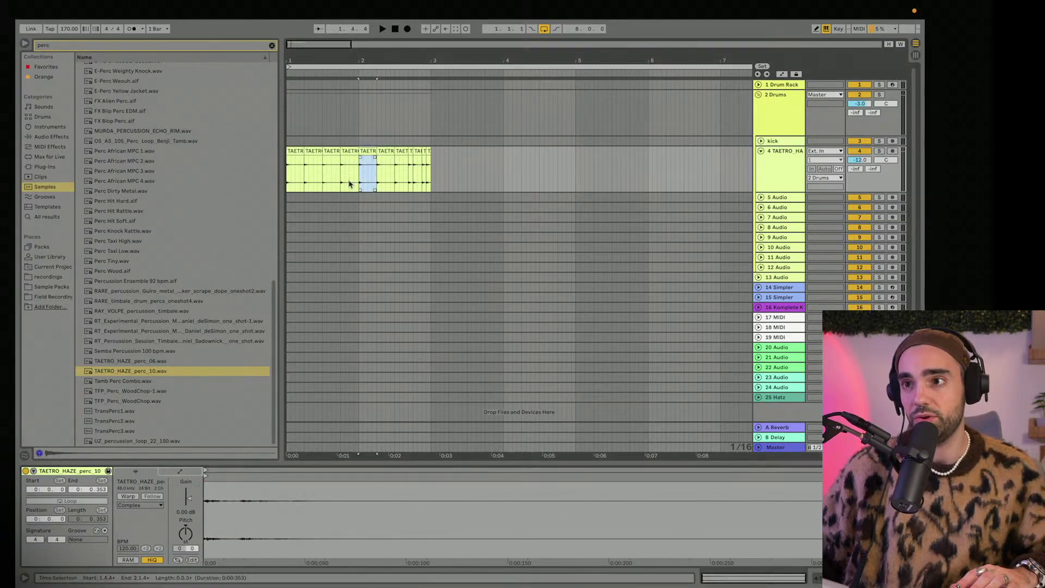
pyautogui.moveTo(187, 497); pyautogui.dragTo(187, 501)
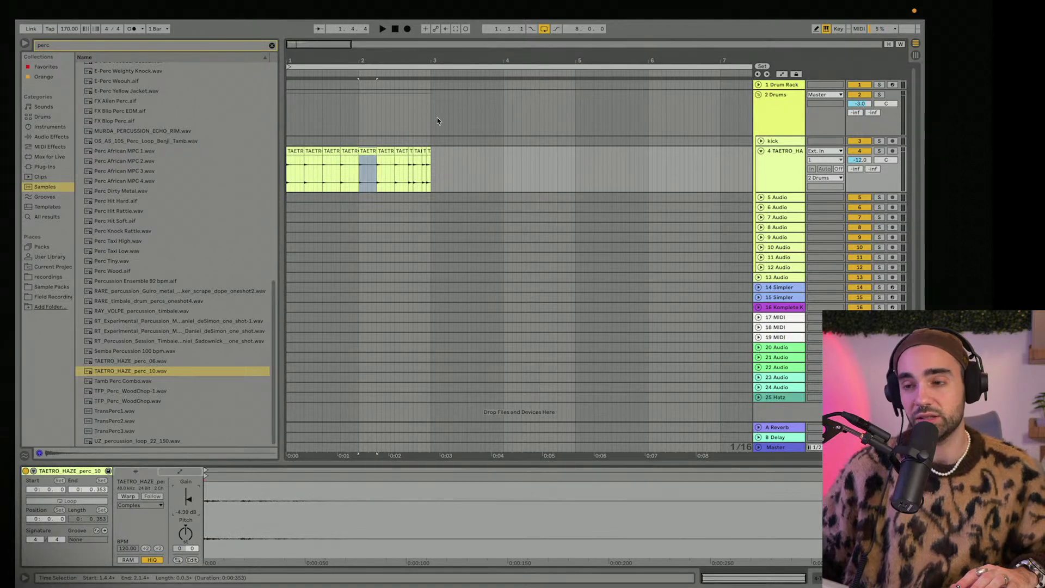
pyautogui.click(398, 156)
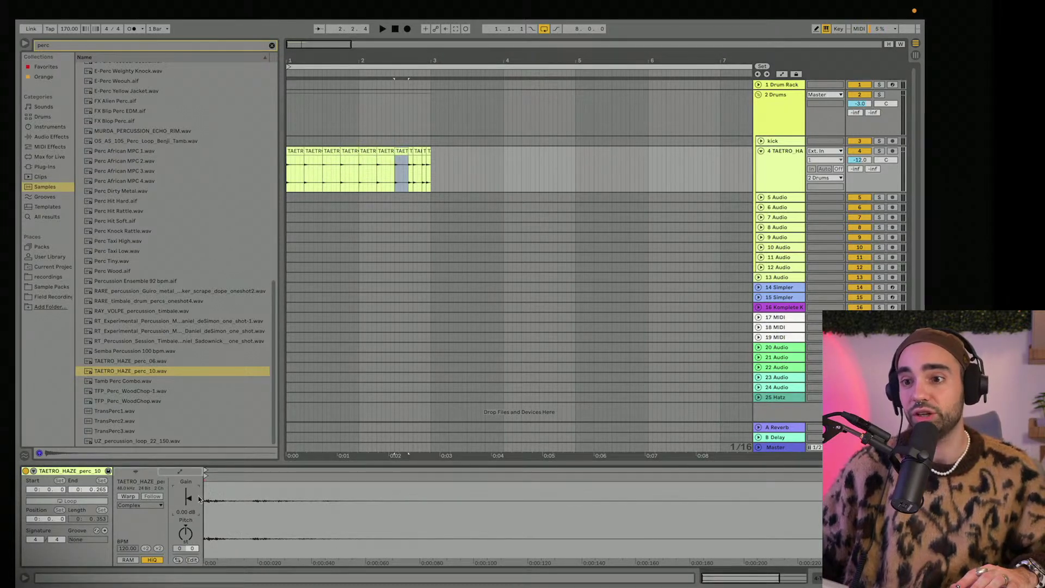
pyautogui.moveTo(200, 499); pyautogui.dragTo(199, 502)
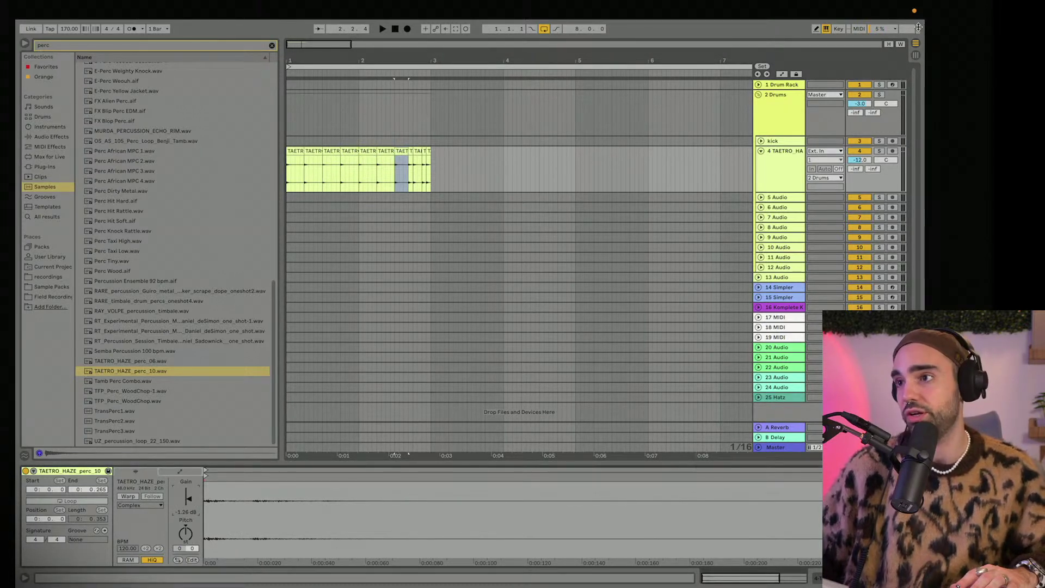
# Select the 1 Drum Rack track and search the sample browser for "hihat".
pyautogui.click(787, 88)
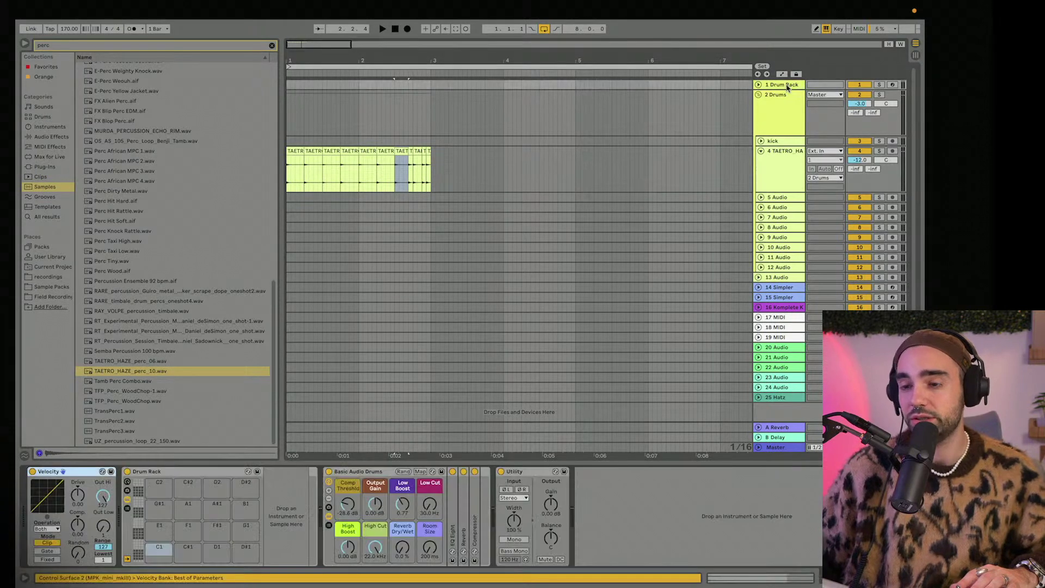
pyautogui.click(90, 48)
pyautogui.write('hihat')
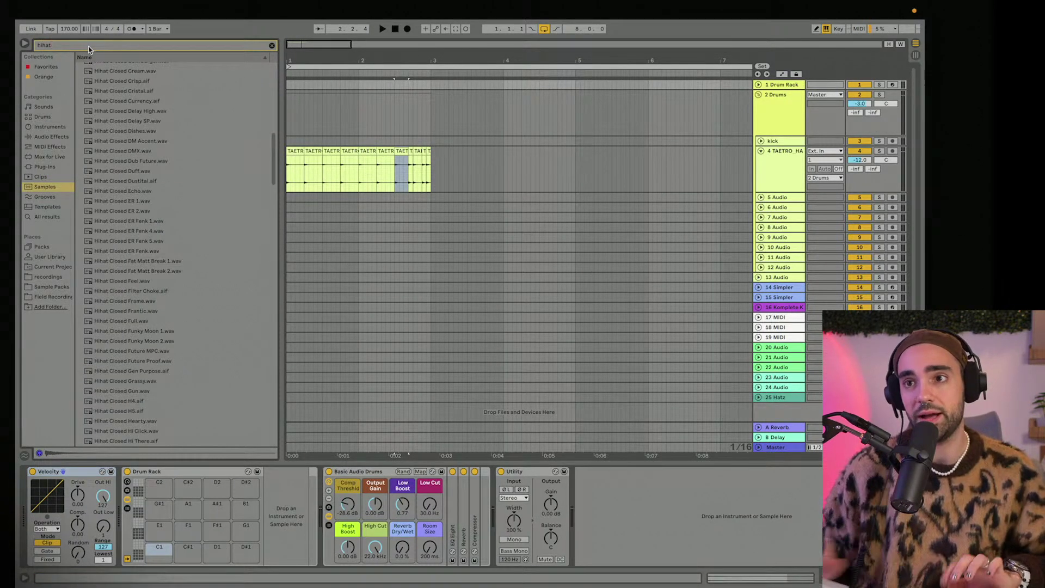
# Load the sample Hihat Closed DM Accent.wav onto pad D1 of the Drum Rack and arm the 1 Drum Rack track.
pyautogui.click(121, 122)
pyautogui.click(121, 141)
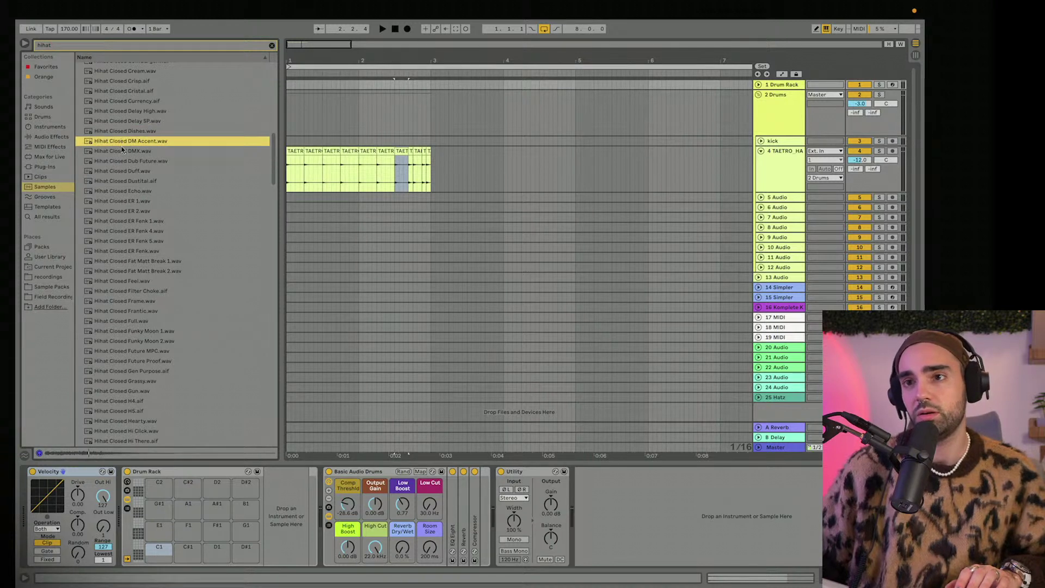
pyautogui.moveTo(119, 143); pyautogui.dragTo(216, 559)
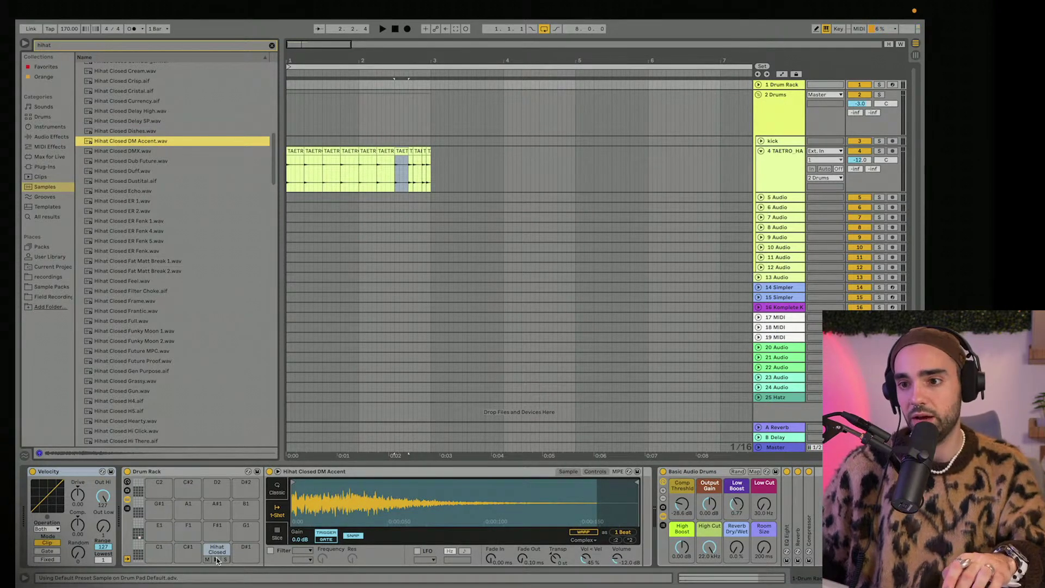
pyautogui.click(892, 85)
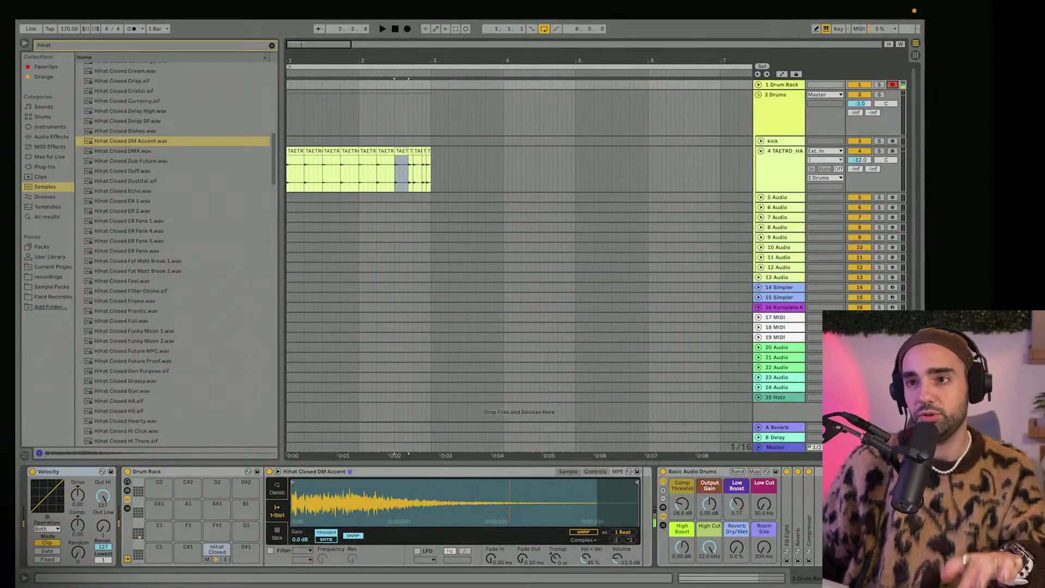
# Search the MIDI effects for "arp" and insert Arpeggiator before the sample on the Hihat Closed pad.
pyautogui.click(60, 147)
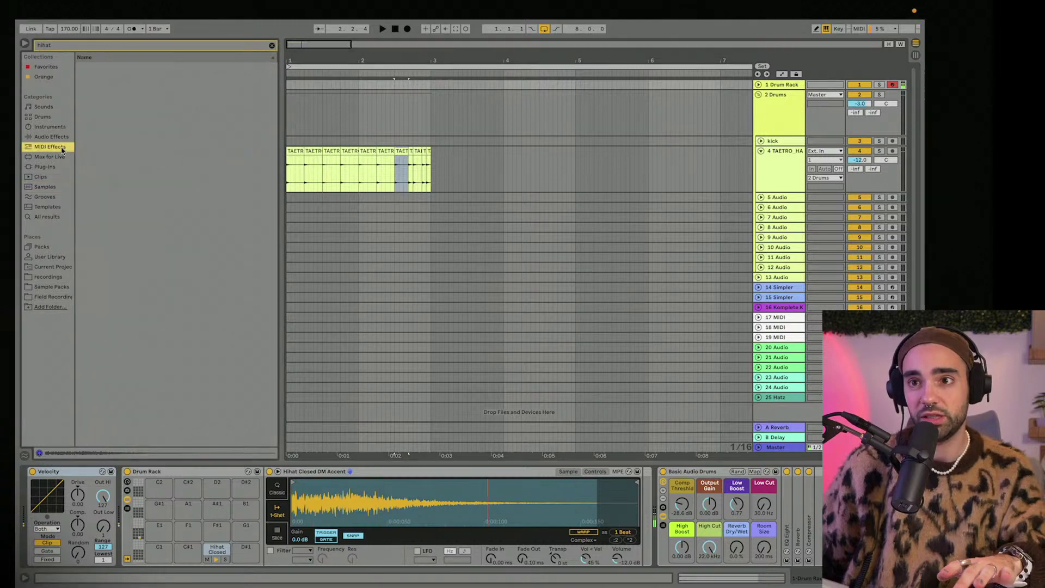
pyautogui.doubleClick(64, 47)
pyautogui.write('arp')
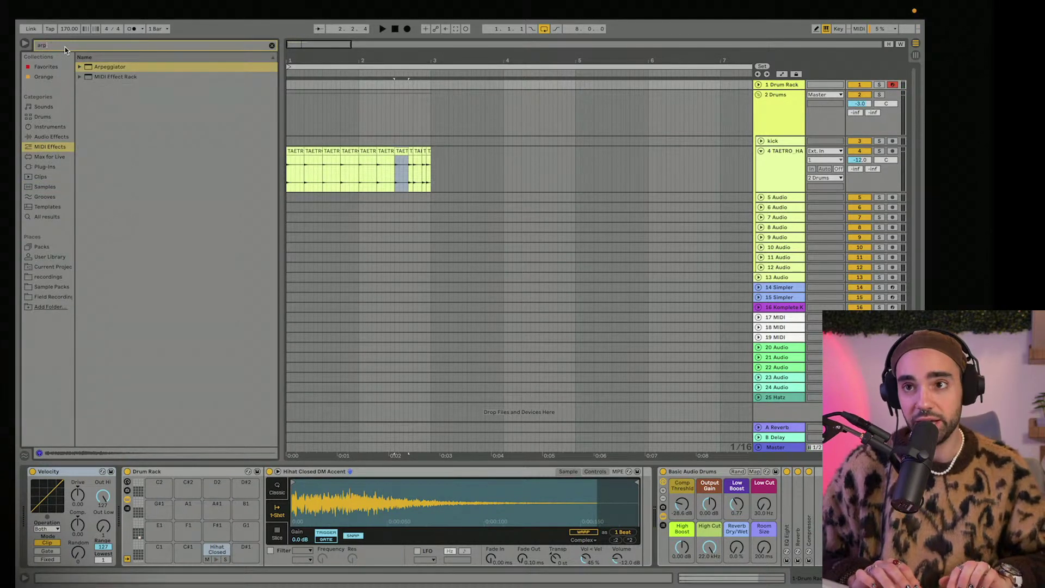
pyautogui.press('Down')
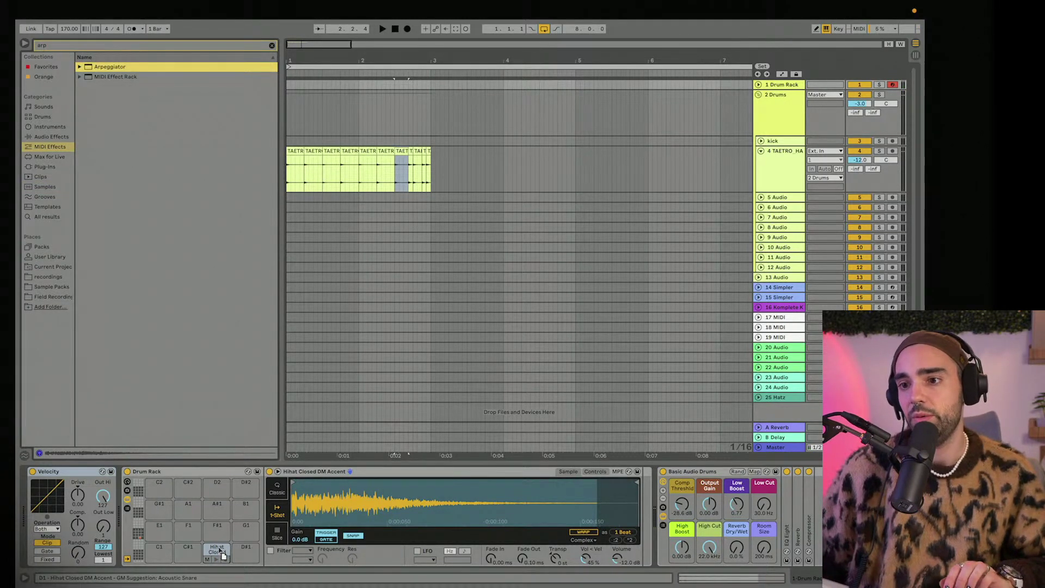
pyautogui.press('Return')
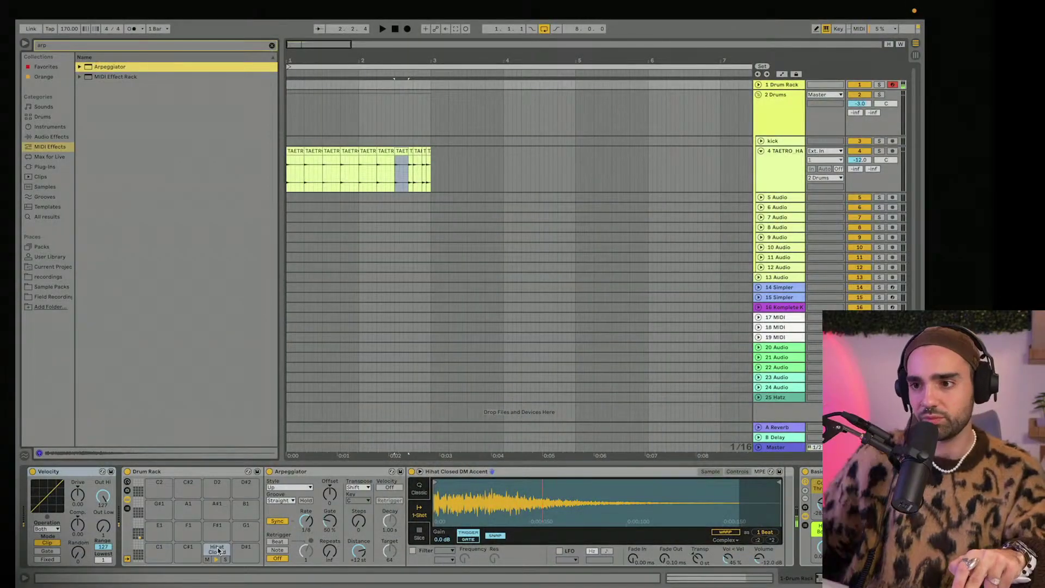
# Copy the Hihat Closed pad with its Arpeggiator to pad D#1 and set the copy's arpeggiator rate to 1/16.
pyautogui.hscroll(5, 309, 525)
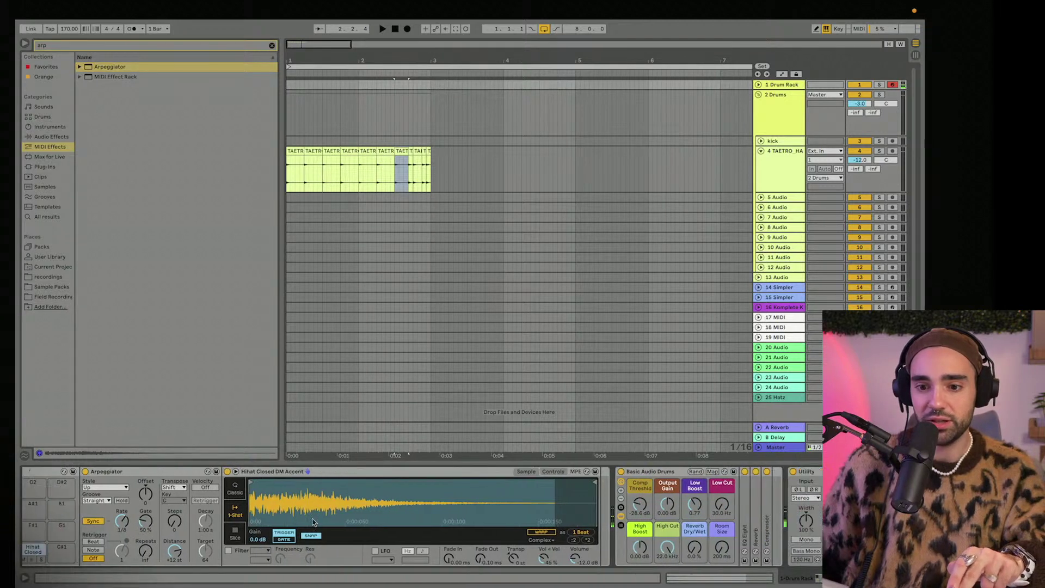
pyautogui.moveTo(124, 522); pyautogui.dragTo(124, 517)
pyautogui.hscroll(-2, 193, 531)
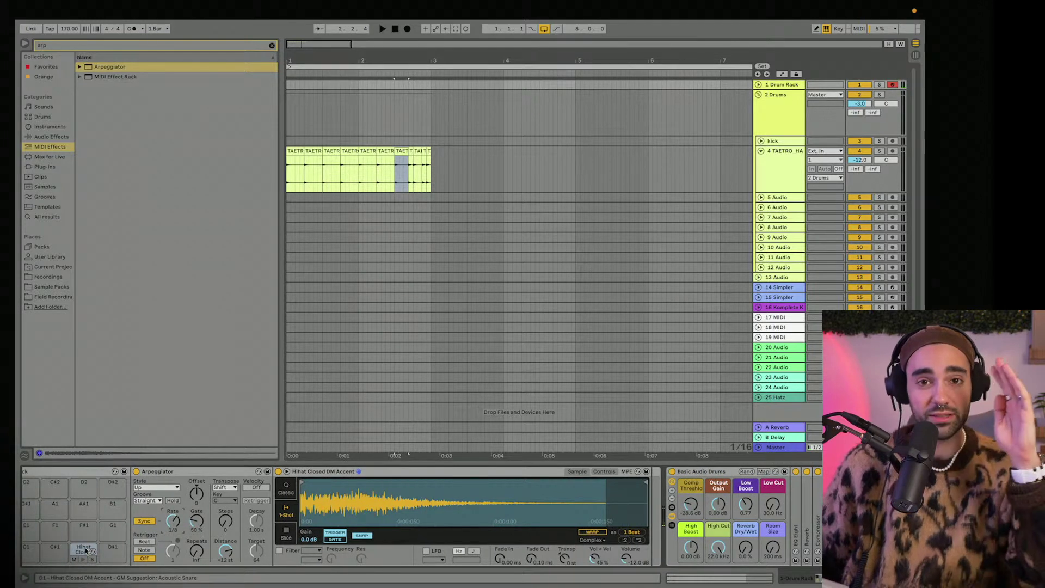
pyautogui.click(86, 550)
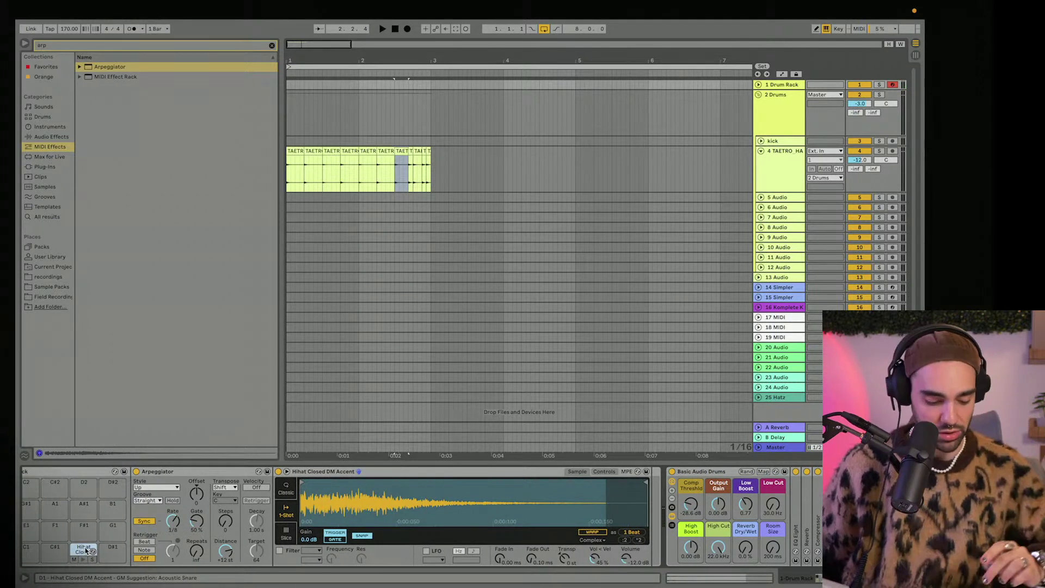
pyautogui.hscroll(-1, 86, 554)
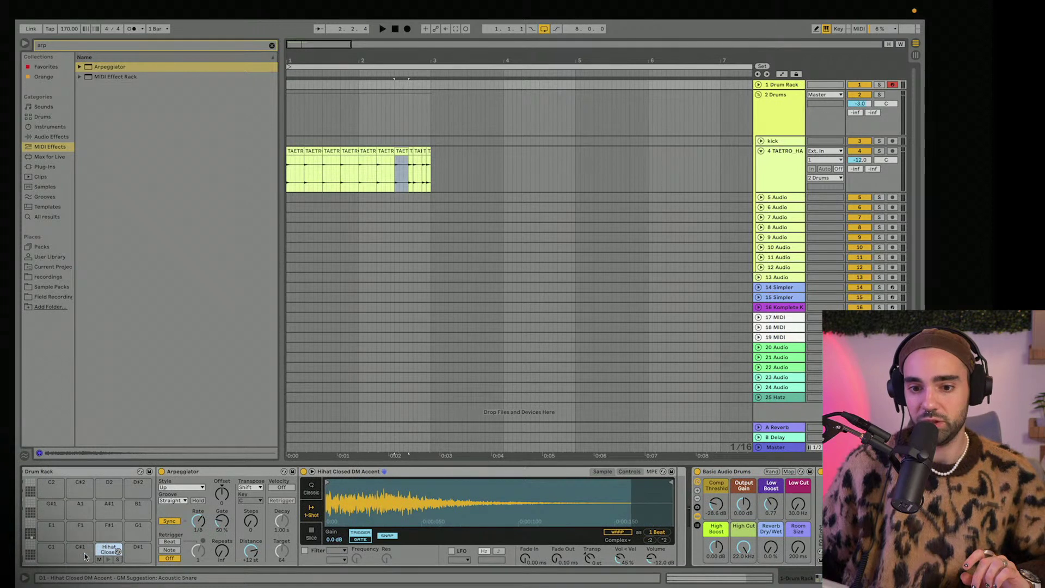
pyautogui.moveTo(108, 549); pyautogui.dragTo(138, 552)
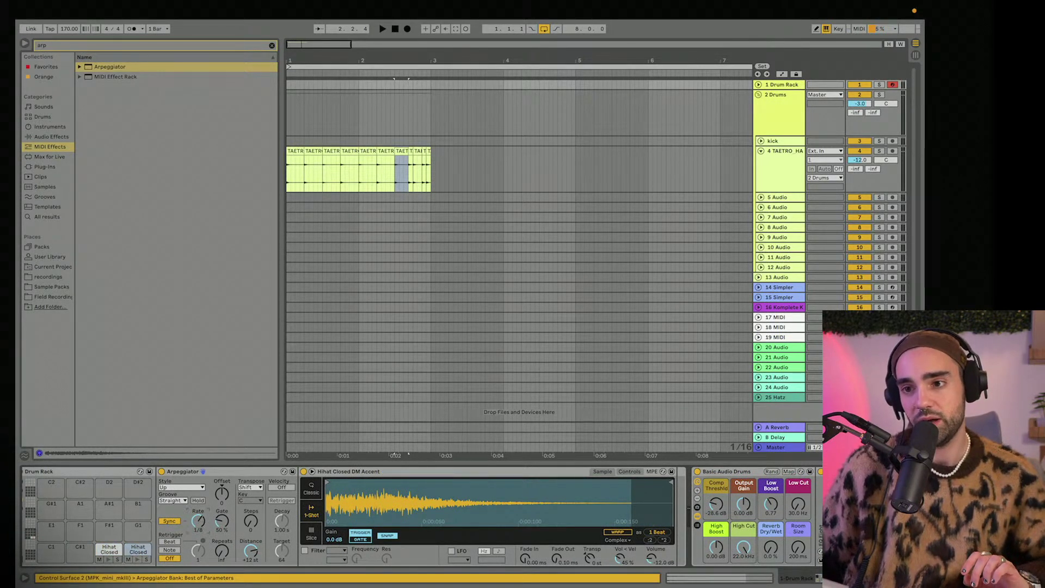
pyautogui.moveTo(199, 520); pyautogui.dragTo(202, 519)
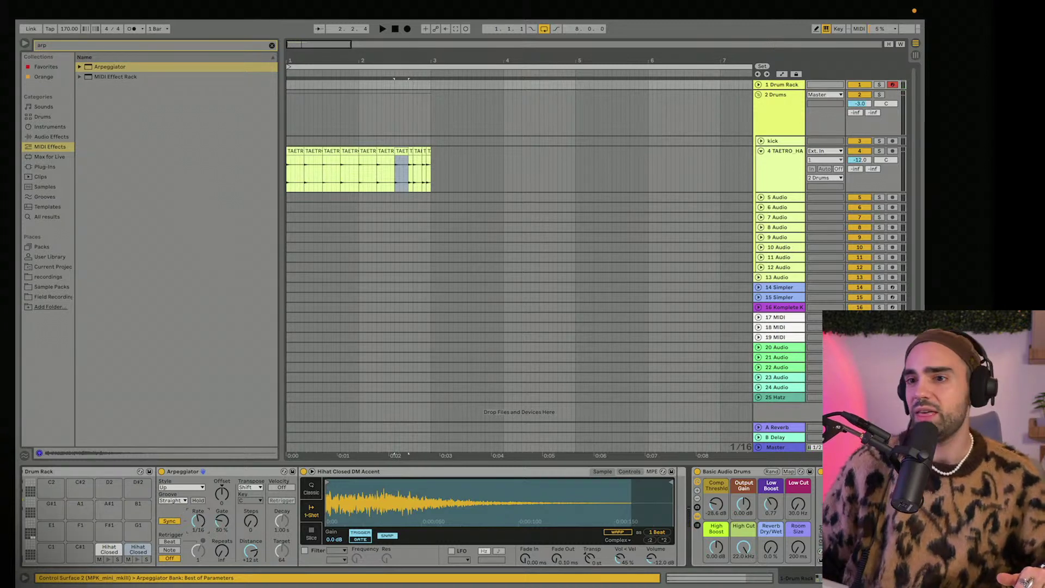
# Add EQ Eight from the EQ & Filters audio effects after the sampler on the 1/16 hi-hat pad.
pyautogui.click(685, 499)
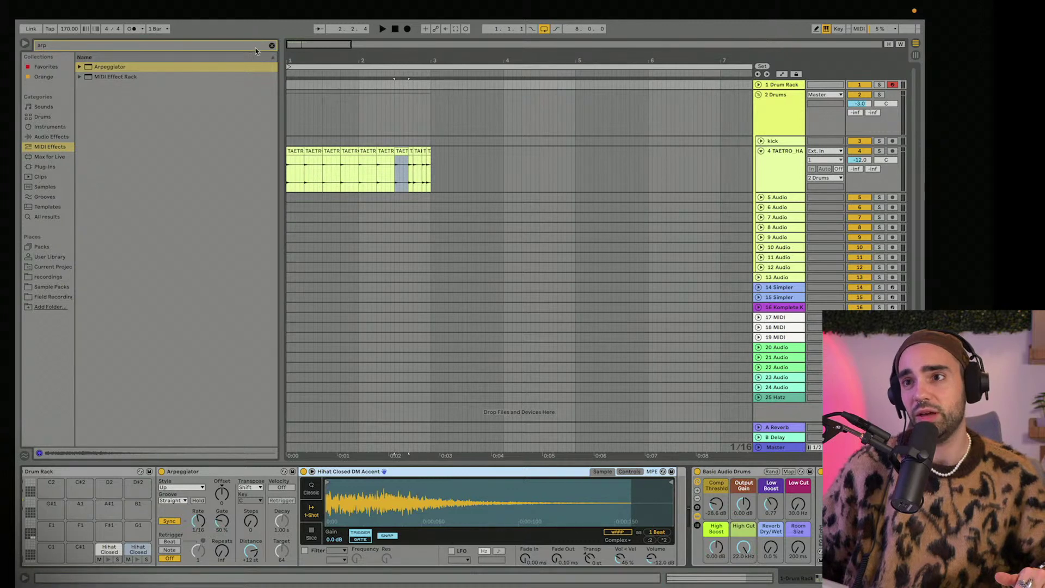
pyautogui.click(272, 46)
pyautogui.click(54, 137)
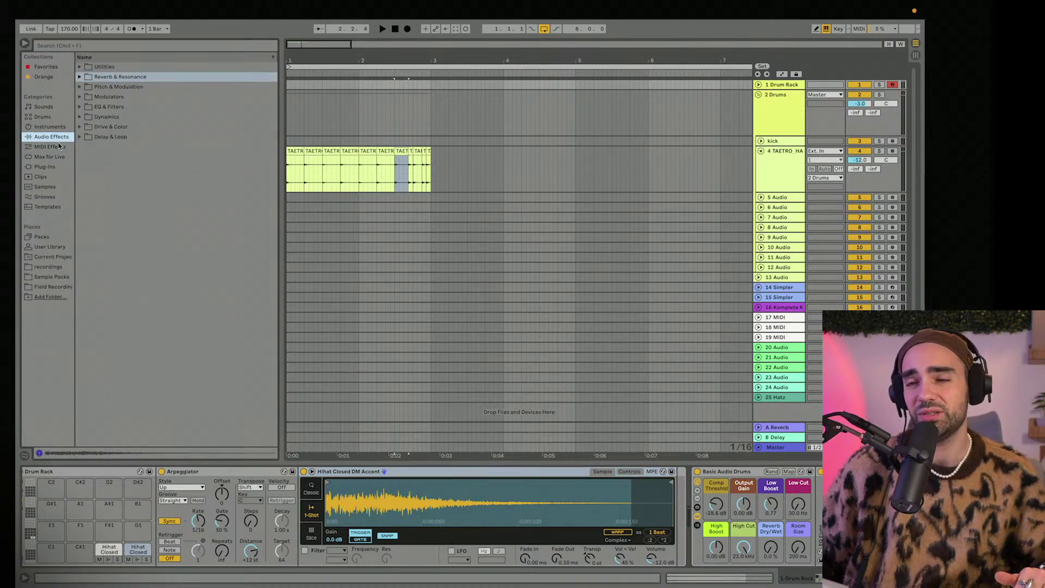
pyautogui.click(80, 106)
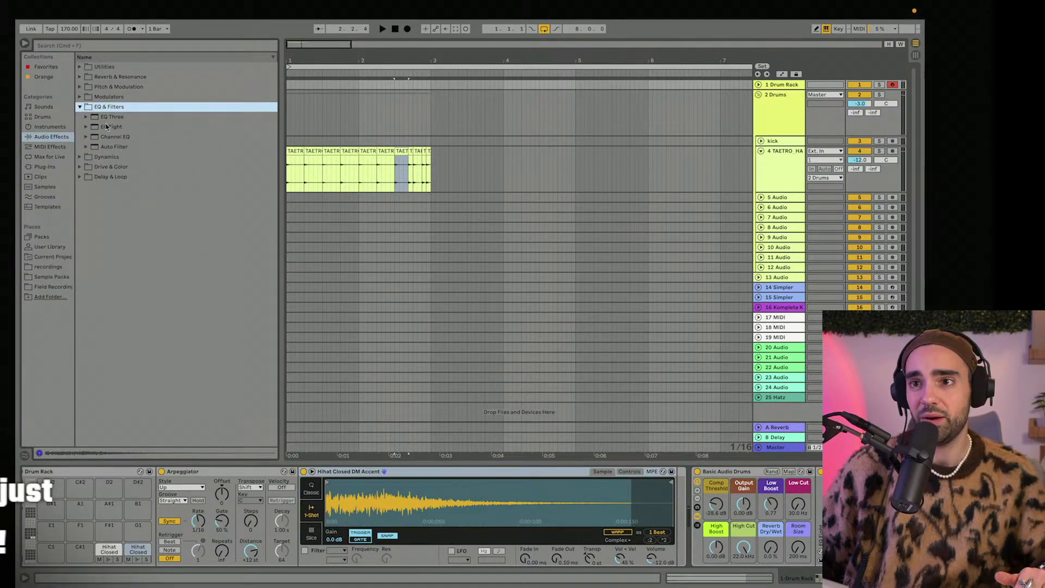
pyautogui.moveTo(111, 126); pyautogui.dragTo(667, 509)
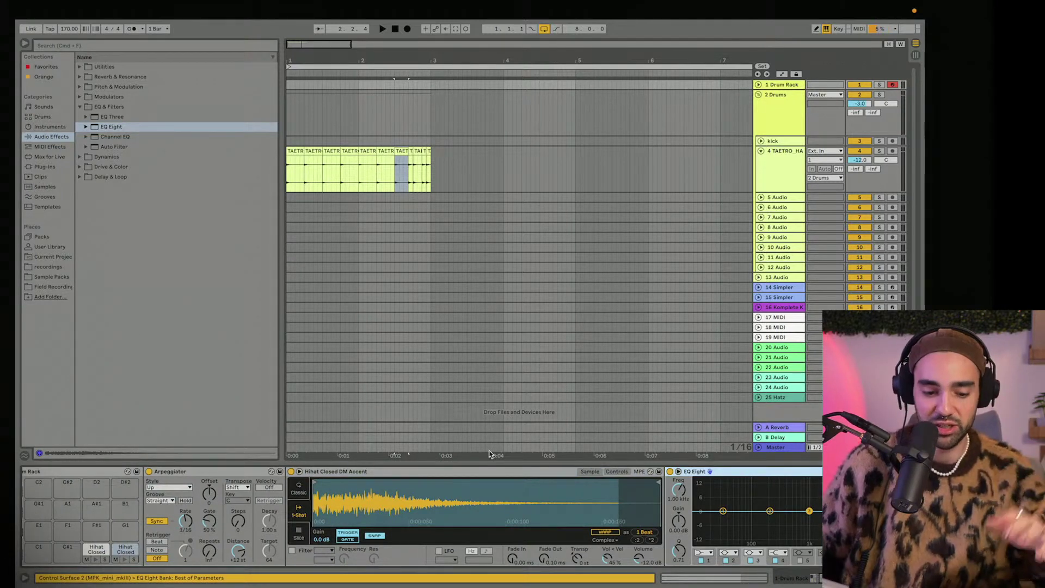
# Collapse the 2 Drums group, and open the Hatz plugin on the 25 Hatz track and arm that track.
pyautogui.click(759, 98)
pyautogui.click(758, 96)
pyautogui.click(777, 234)
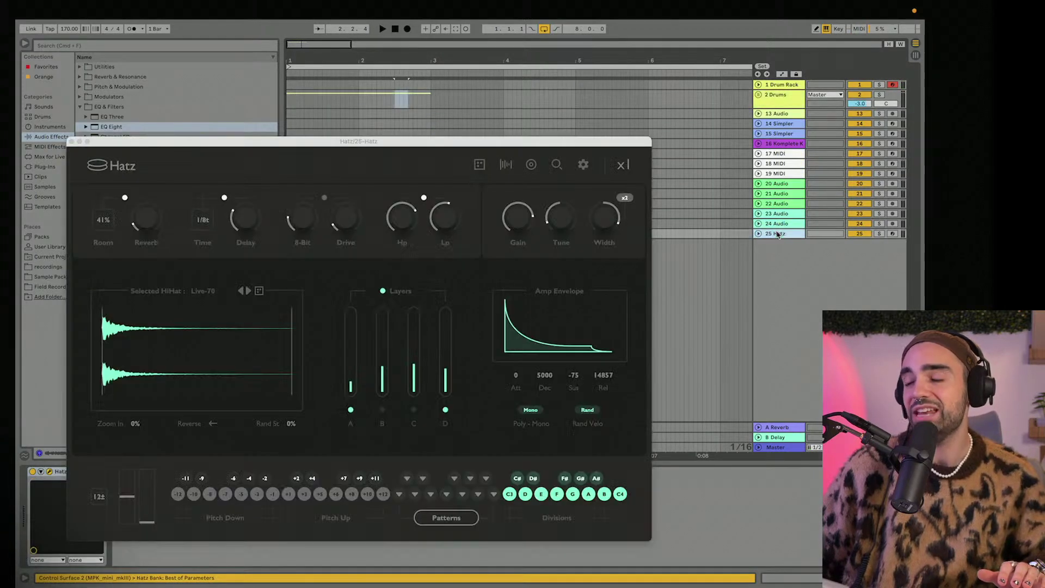
pyautogui.moveTo(265, 152); pyautogui.dragTo(294, 42)
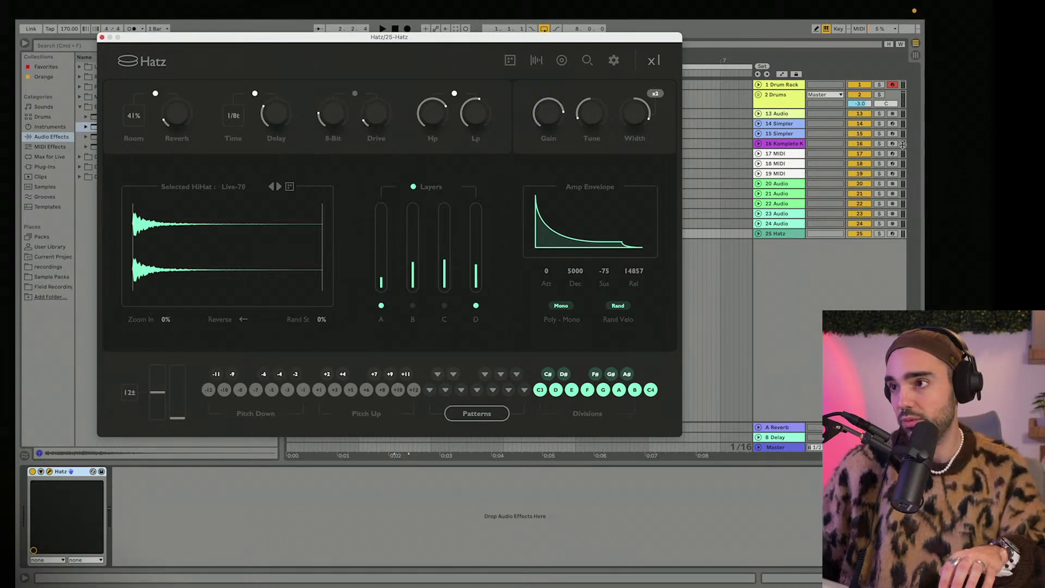
pyautogui.click(892, 233)
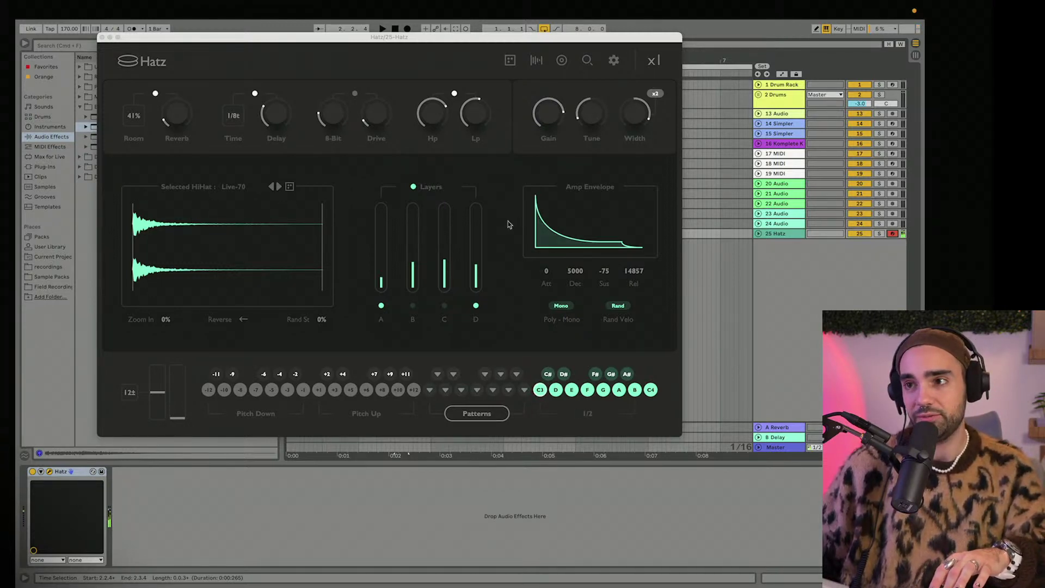
# Randomize the Hatz sound, and switch its pattern keys to note names and back to the pattern selectors.
pyautogui.click(510, 62)
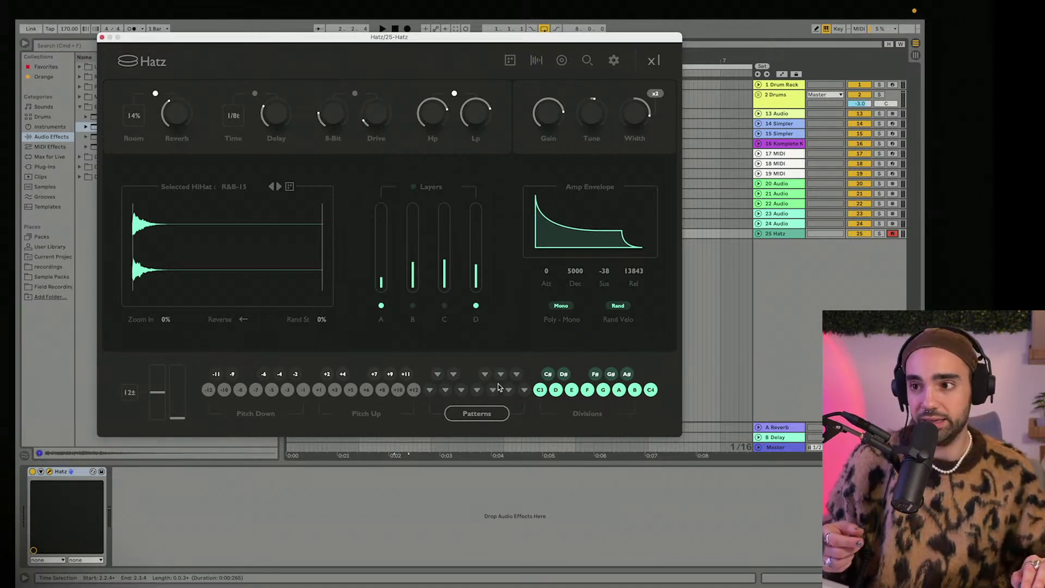
pyautogui.click(498, 415)
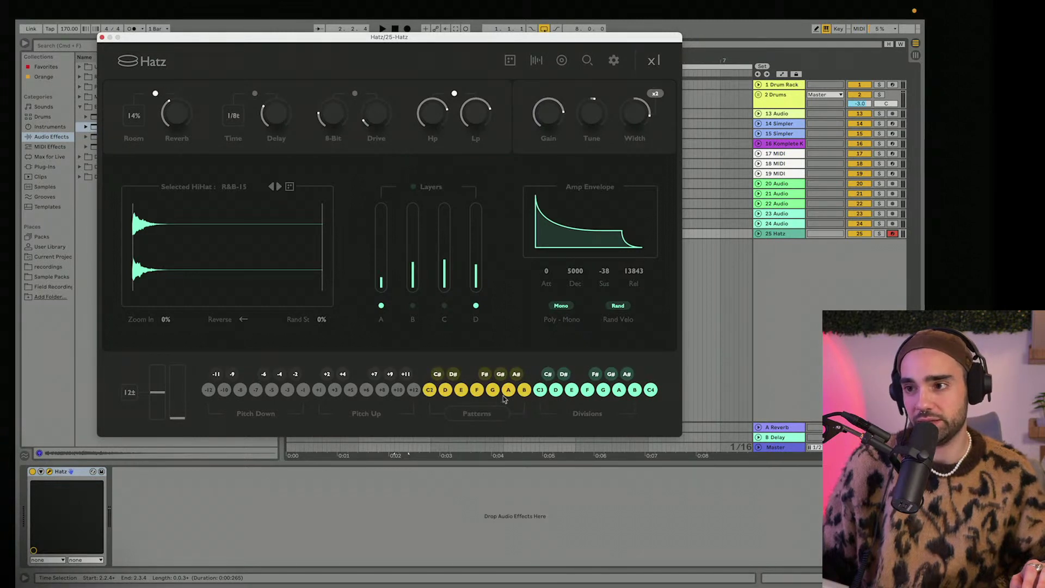
pyautogui.click(474, 416)
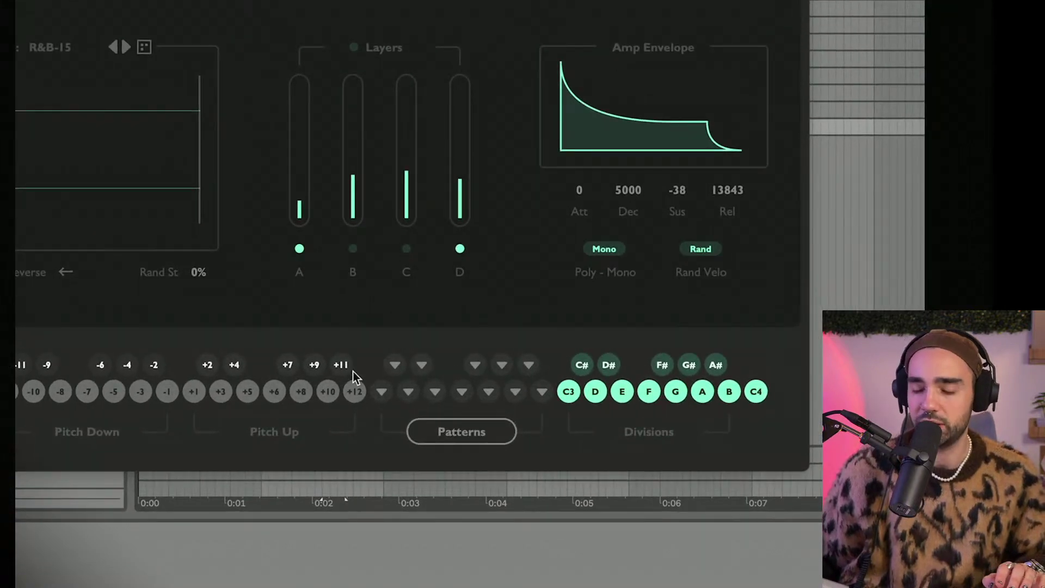
# Try the Police, Polaroid and Roll Hats patterns on the first pattern key in Hatz.
pyautogui.click(383, 391)
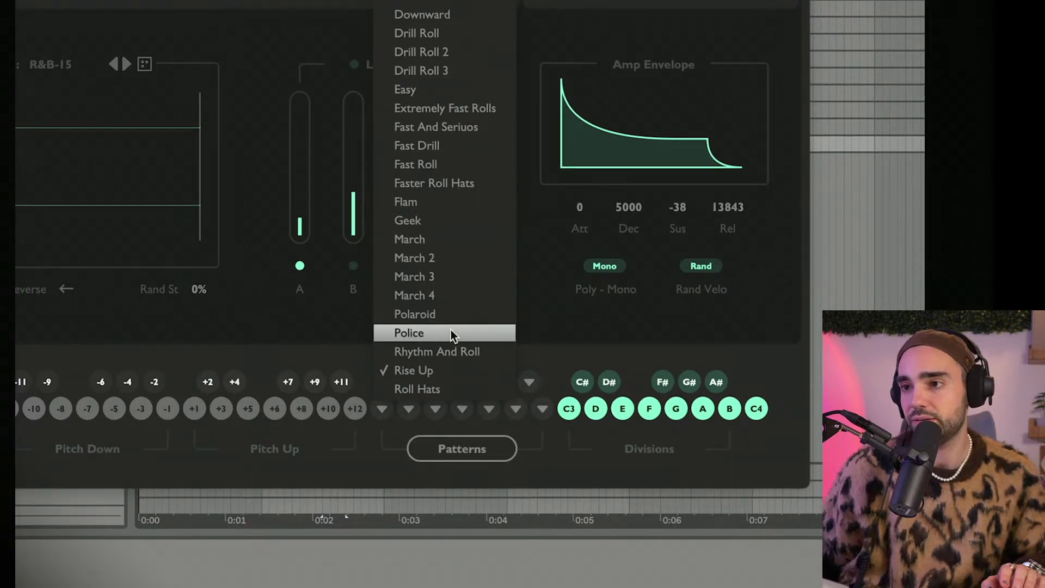
pyautogui.click(451, 333)
pyautogui.click(384, 409)
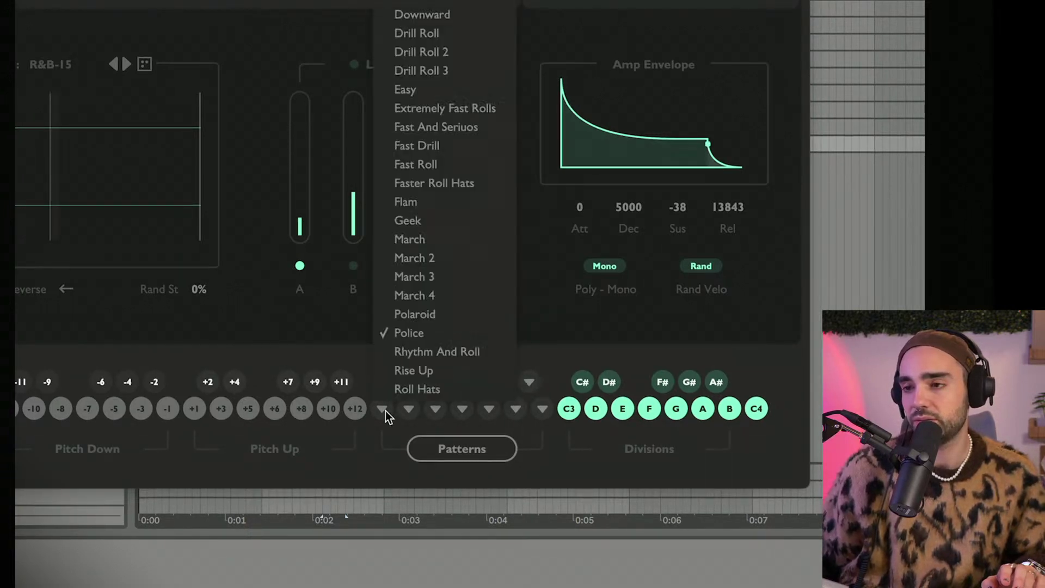
pyautogui.click(430, 314)
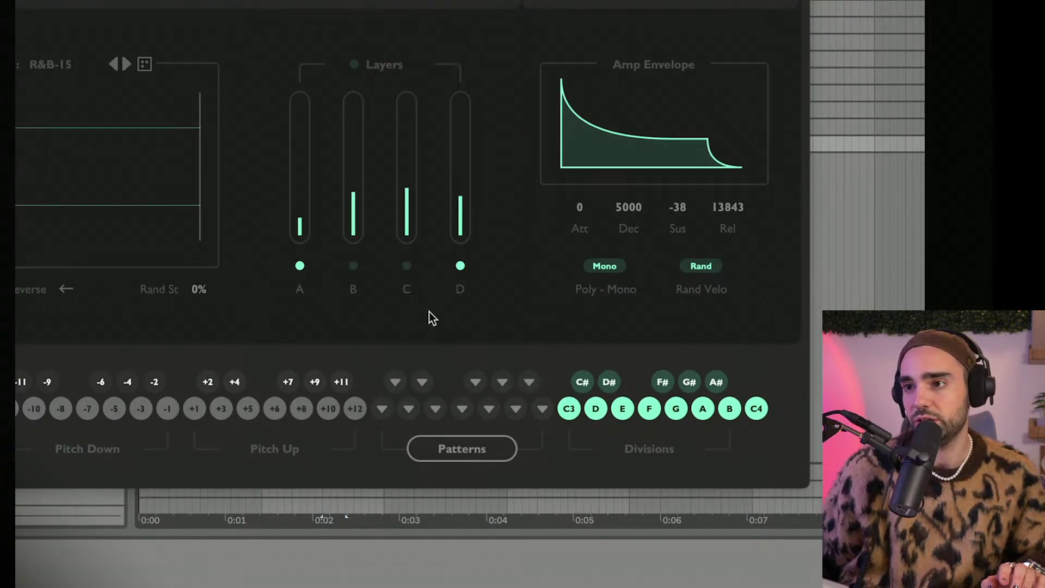
pyautogui.click(385, 408)
pyautogui.click(435, 389)
pyautogui.click(383, 409)
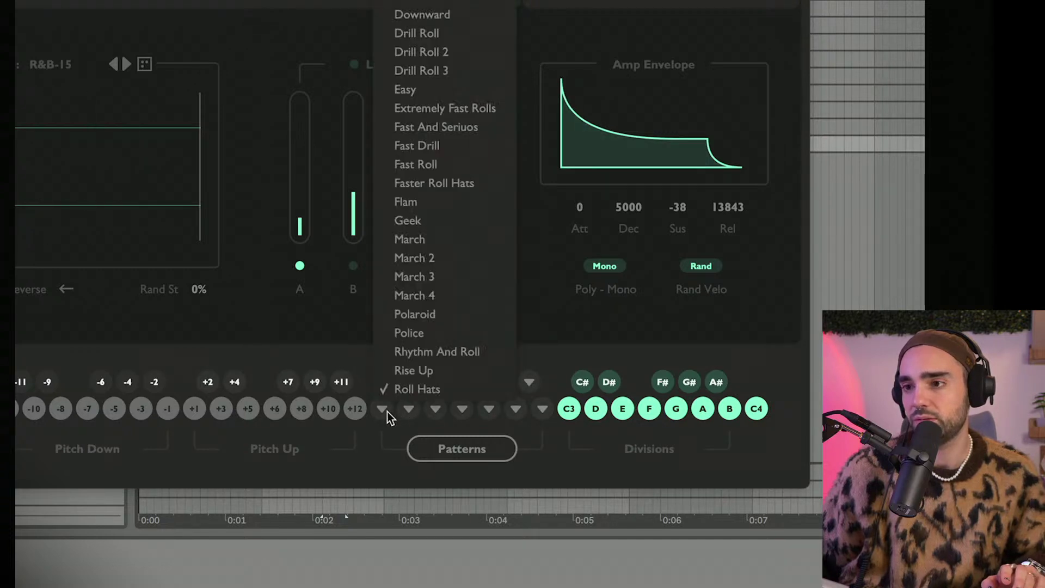
pyautogui.click(387, 412)
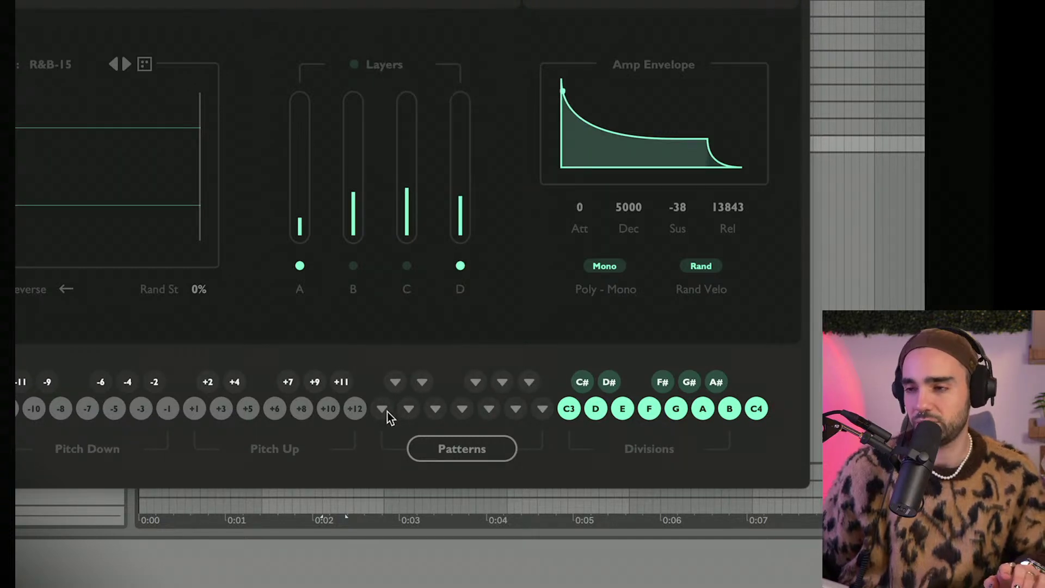
# Audition the Easy and Drill Roll 2 patterns on the first pattern key, and bring up its pattern list again.
pyautogui.click(387, 411)
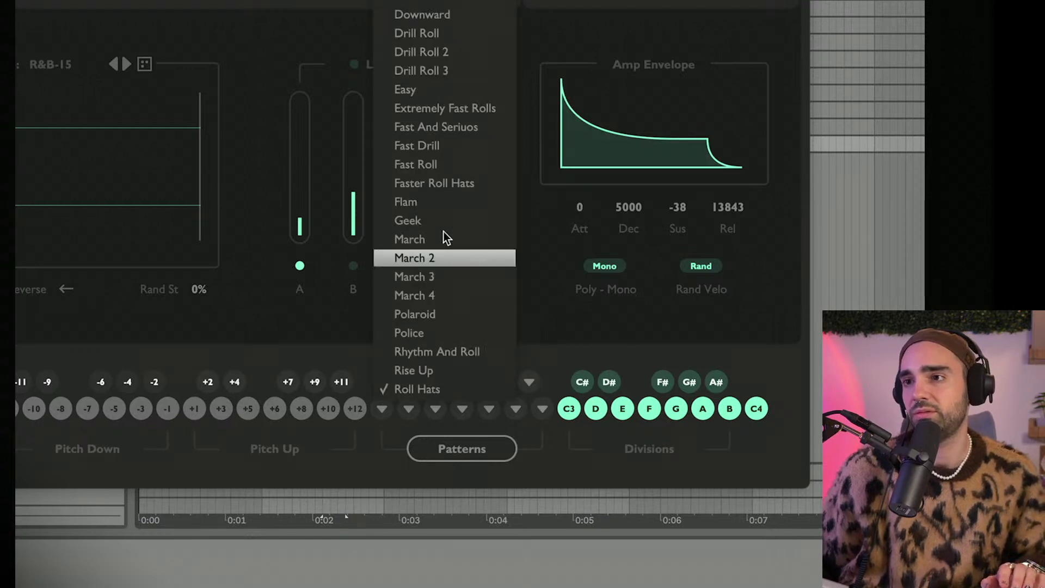
pyautogui.click(423, 89)
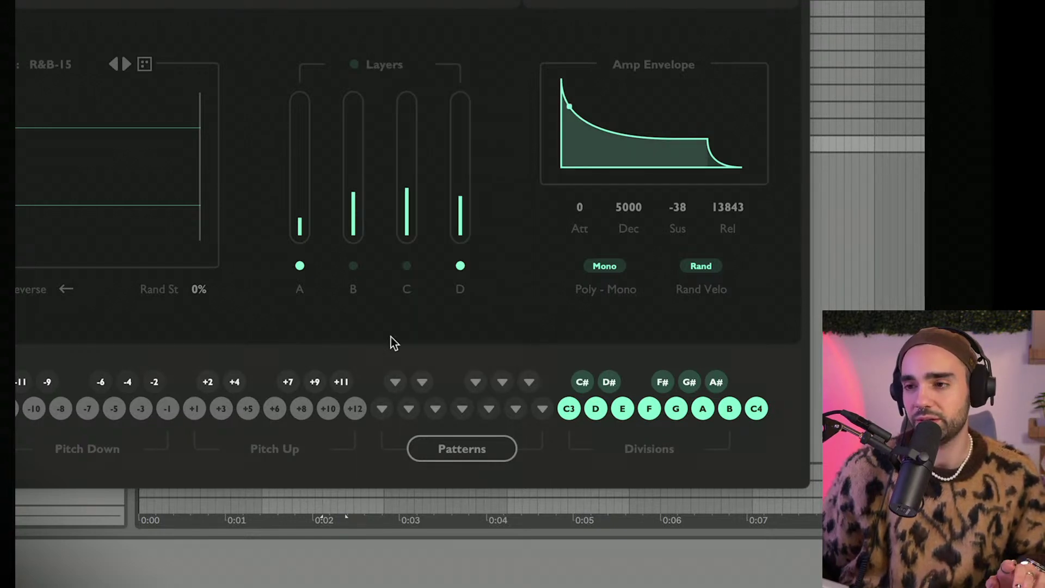
pyautogui.click(383, 412)
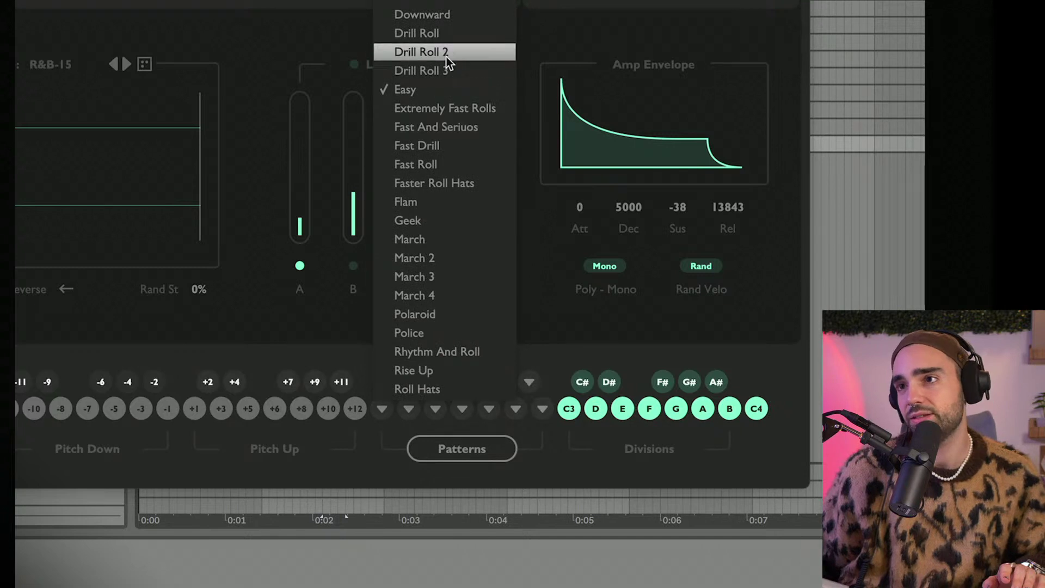
pyautogui.click(456, 87)
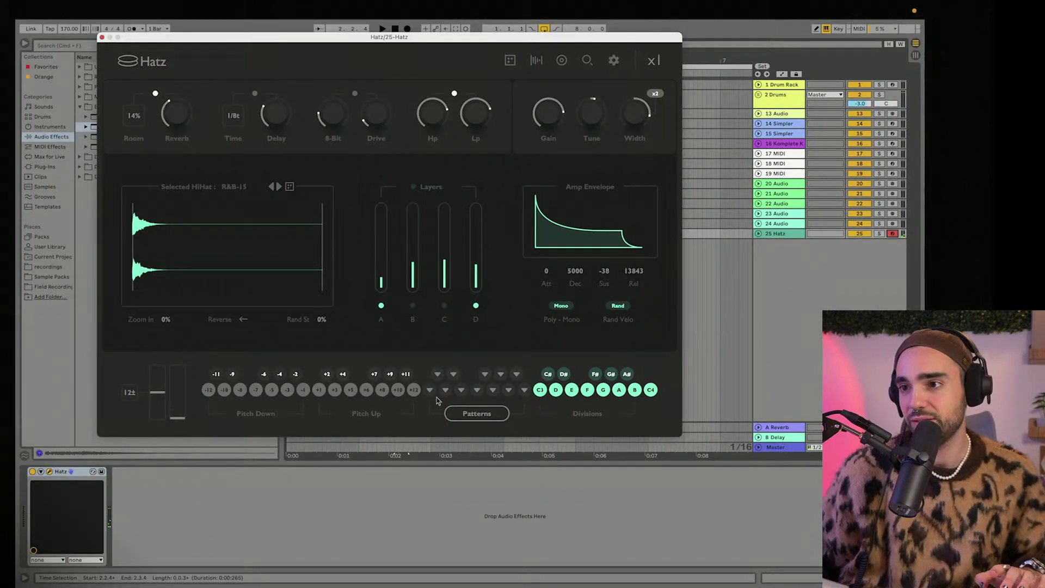
pyautogui.click(400, 377)
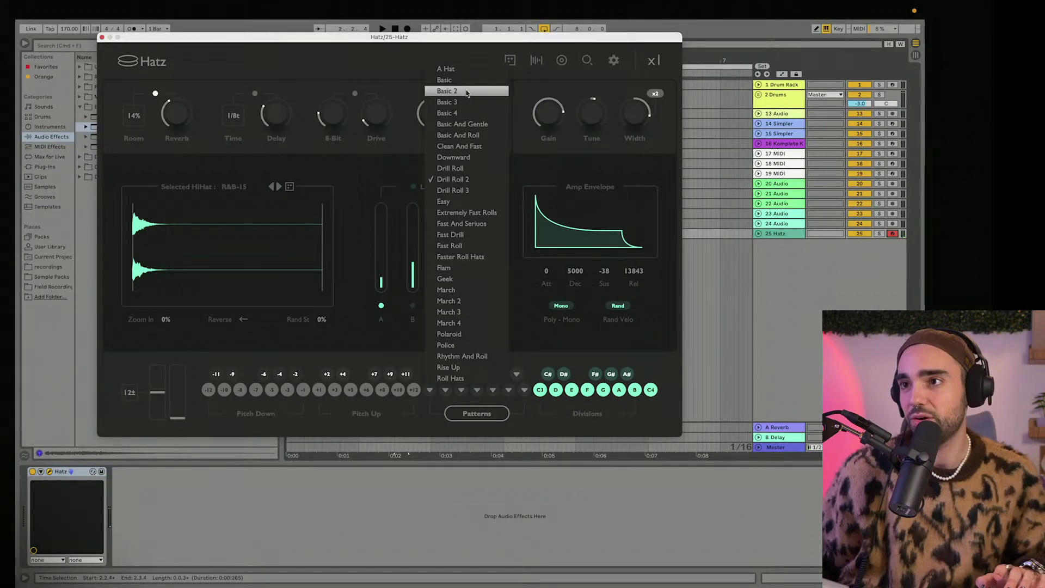
pyautogui.click(443, 23)
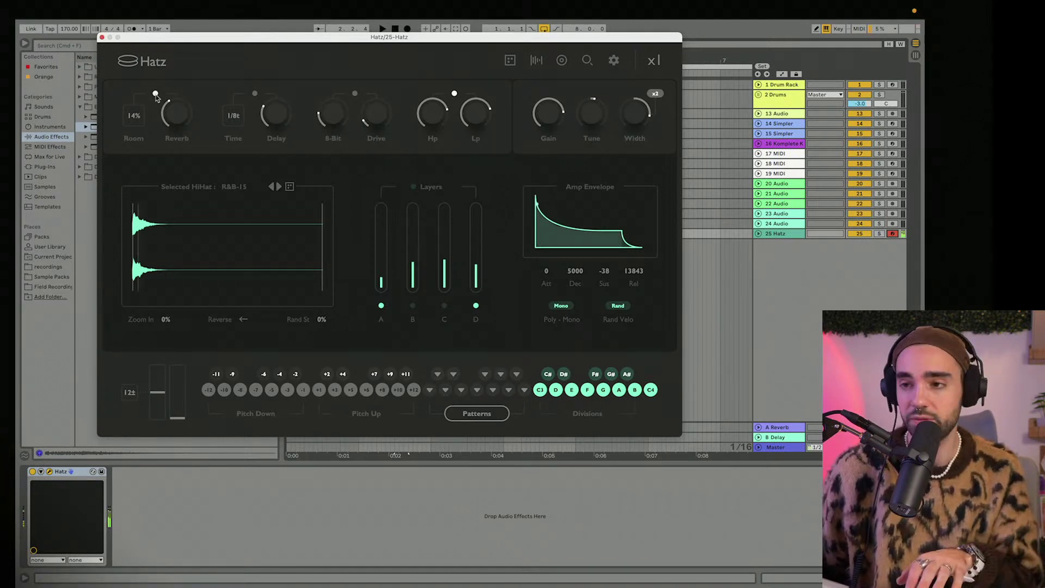
# Randomize the Hatz hi-hat sound and its effect settings once more.
pyautogui.click(510, 61)
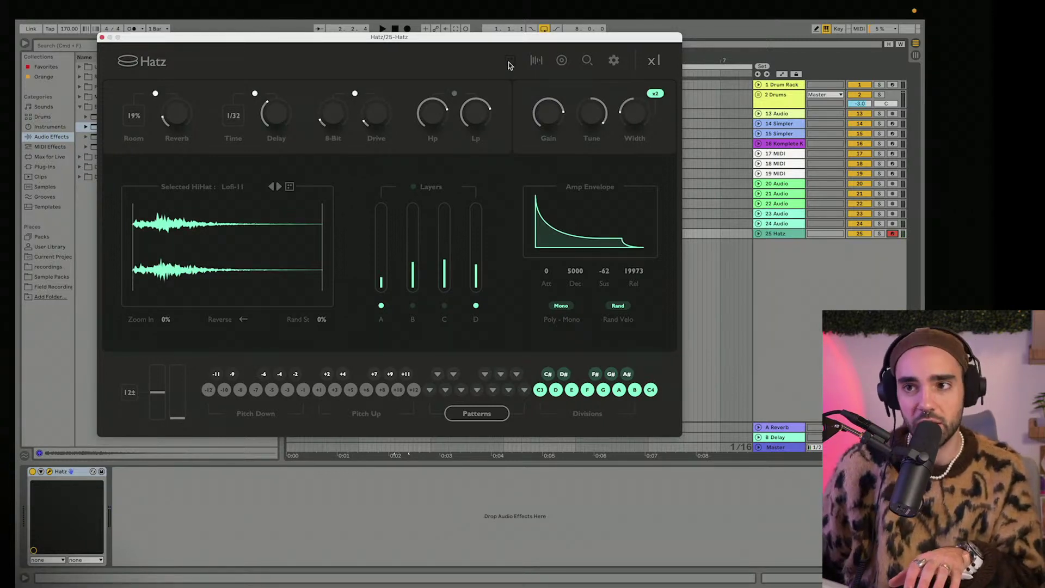
# Randomize the hi-hat sound and its settings two more times.
pyautogui.click(508, 62)
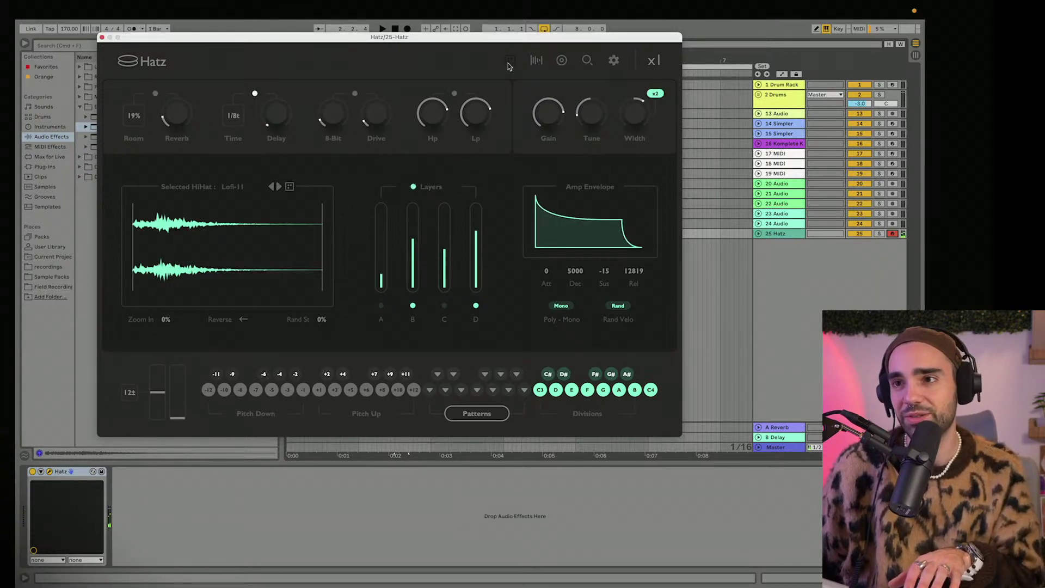
pyautogui.click(507, 64)
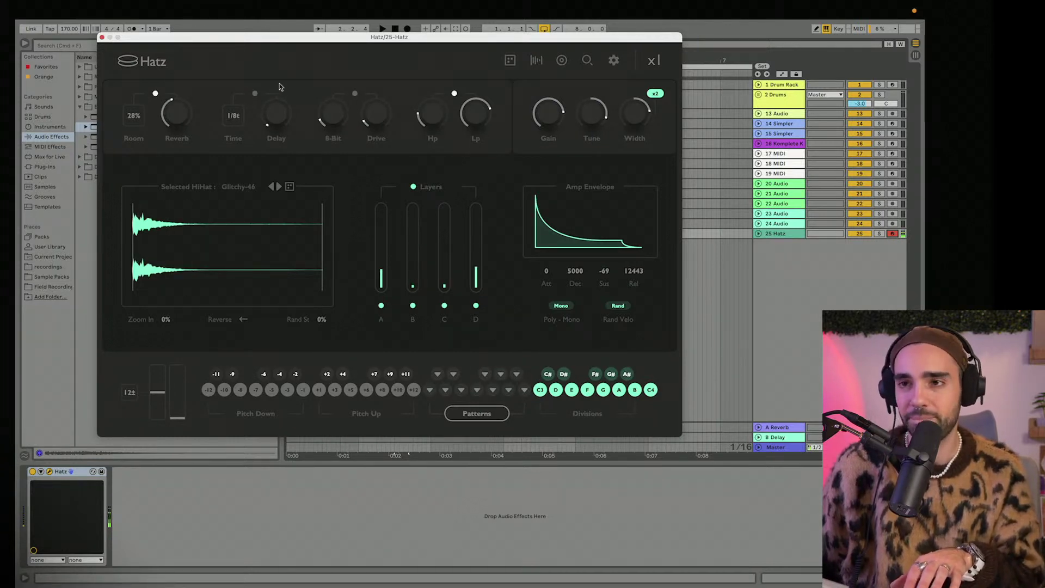
# Try the reverb with the room at 27% and the delay raised to 52%, bypassing each effect after auditioning it.
pyautogui.click(156, 93)
pyautogui.moveTo(133, 115); pyautogui.dragTo(182, 135)
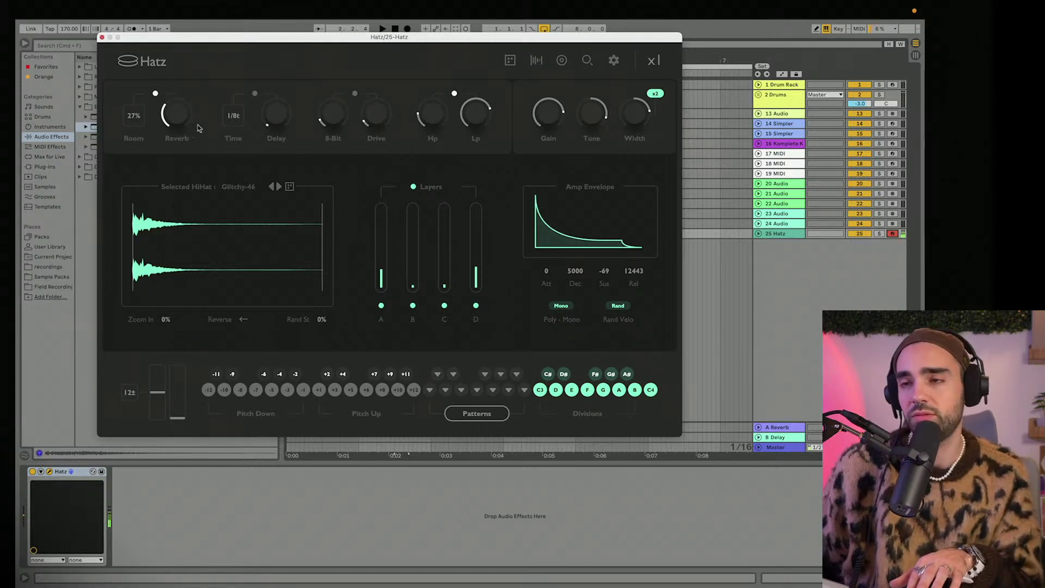
pyautogui.click(254, 94)
pyautogui.moveTo(268, 122); pyautogui.dragTo(267, 90)
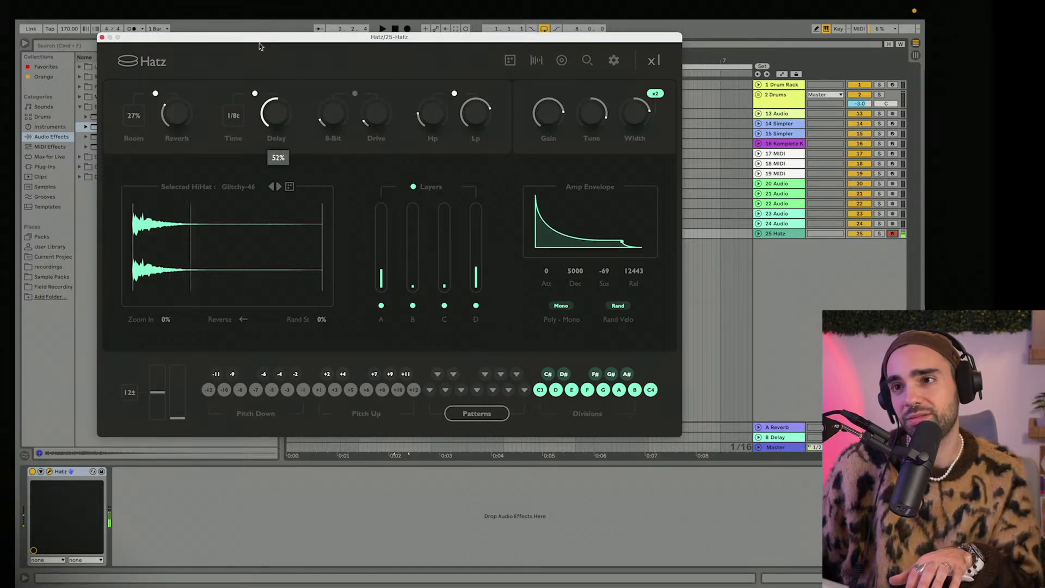
pyautogui.moveTo(261, 47); pyautogui.dragTo(233, 126)
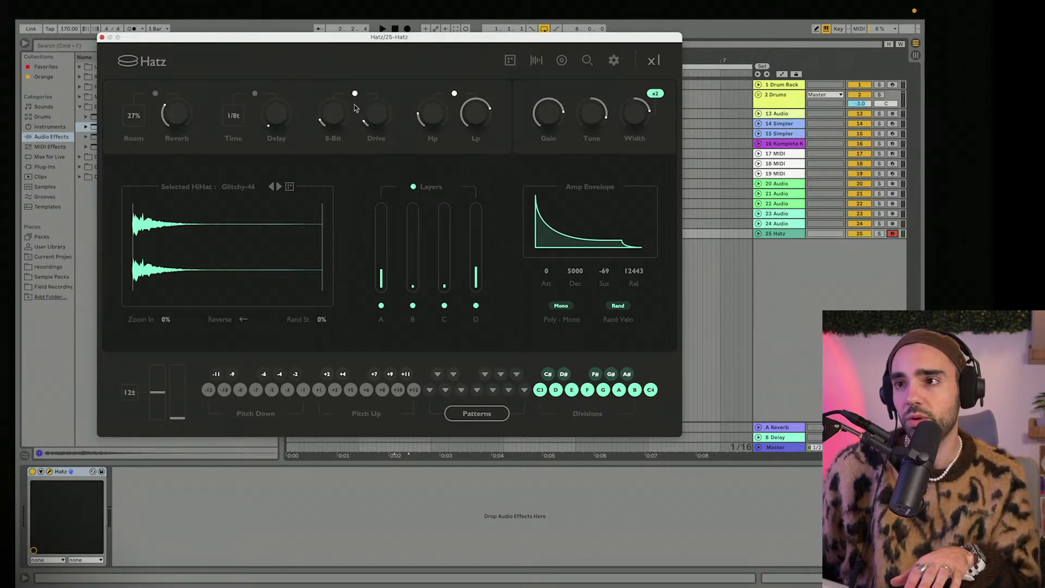
# Try the 8-Bit and Drive effects, the high-pass and low-pass filters, and the Tune and Width controls on the hi-hat.
pyautogui.moveTo(334, 123); pyautogui.dragTo(372, 86)
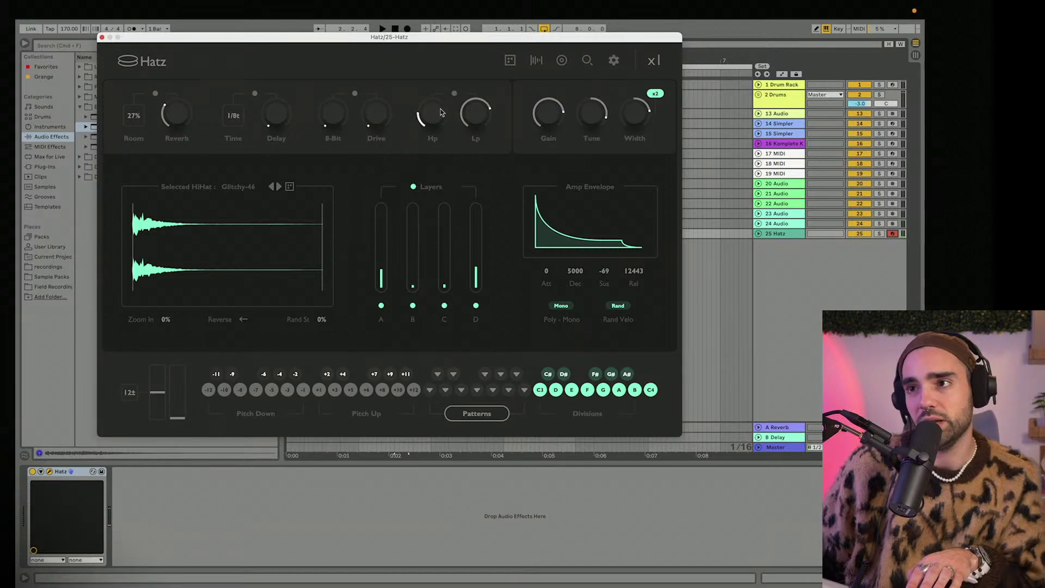
pyautogui.moveTo(437, 112); pyautogui.dragTo(456, 94)
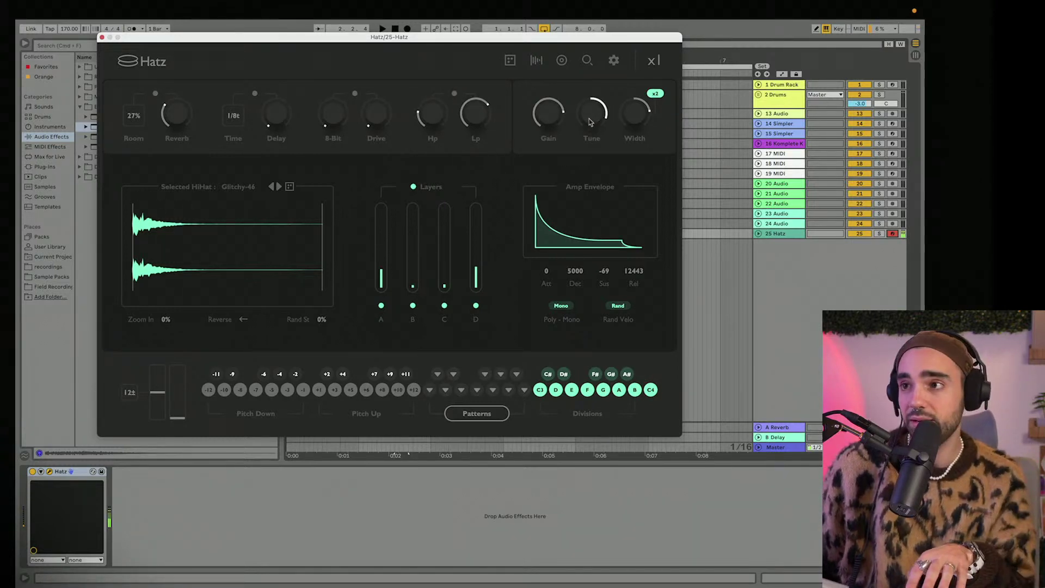
pyautogui.moveTo(592, 114); pyautogui.dragTo(643, 117)
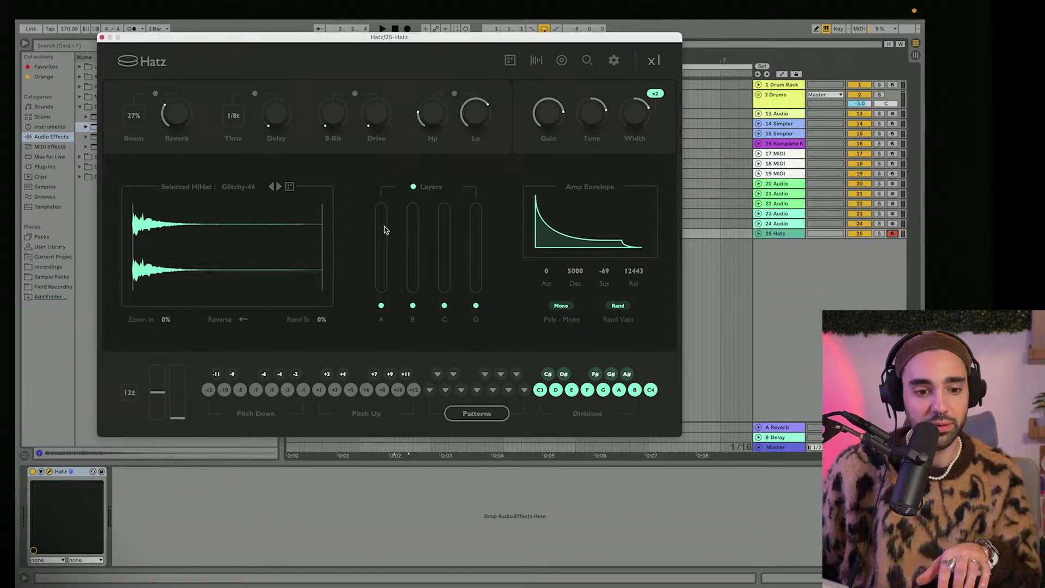
# Audition the individual sound layers by raising and lowering their levels, and leave only layer C raised.
pyautogui.moveTo(381, 277); pyautogui.dragTo(411, 175)
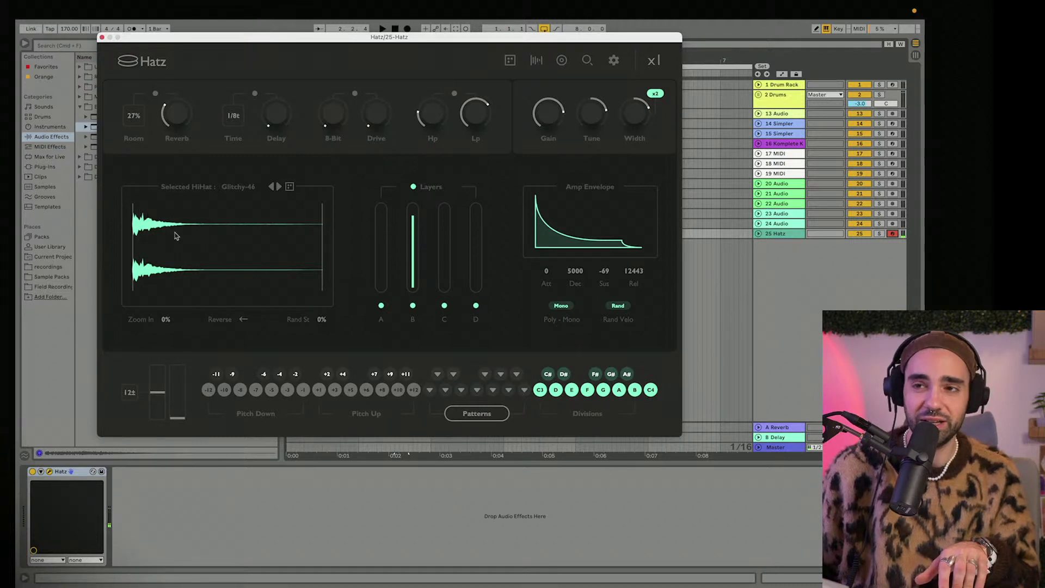
pyautogui.moveTo(414, 229)
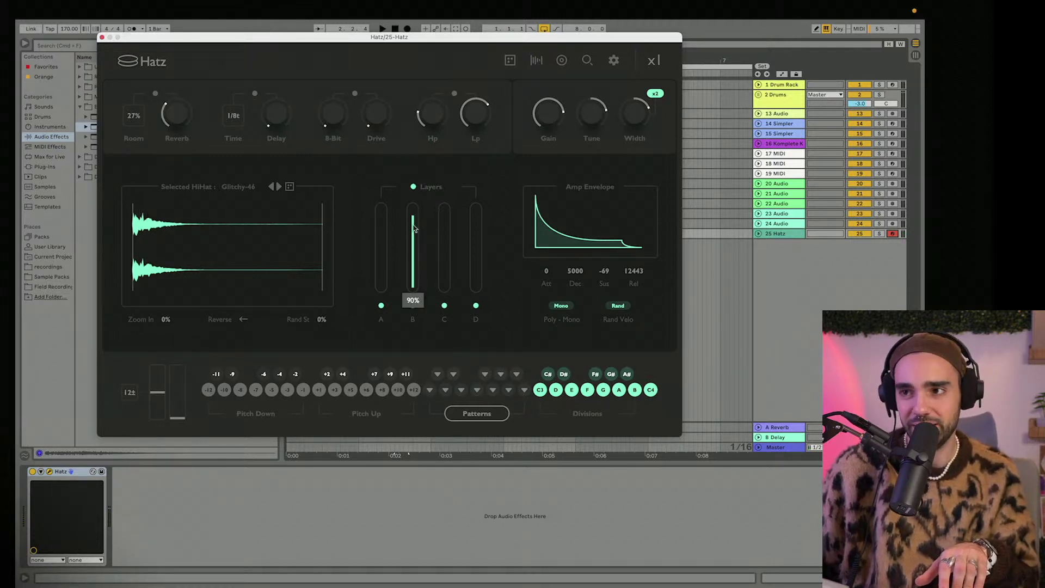
pyautogui.moveTo(443, 287); pyautogui.dragTo(414, 294)
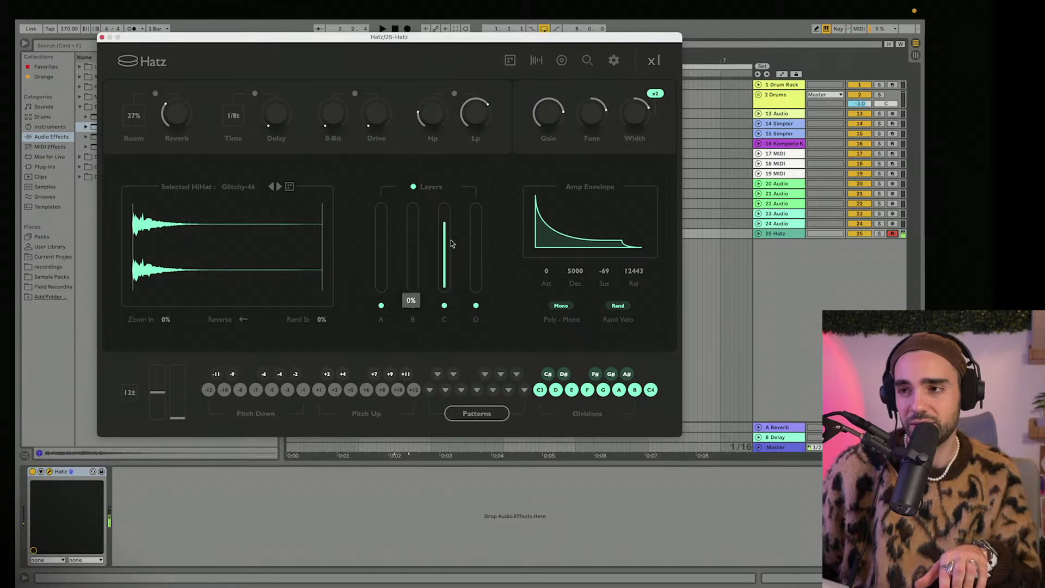
pyautogui.moveTo(446, 245); pyautogui.dragTo(471, 313)
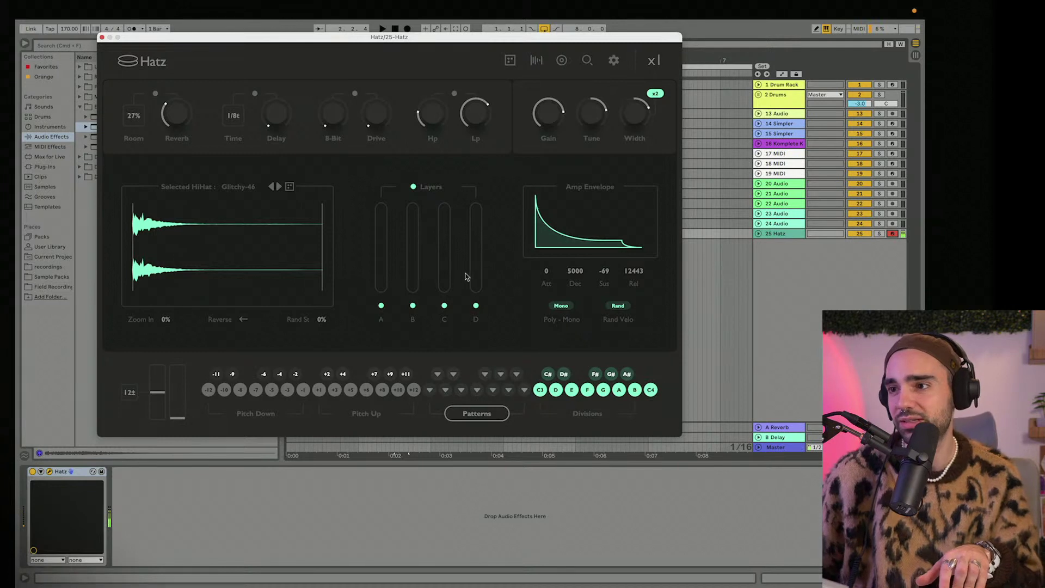
pyautogui.click(414, 286)
pyautogui.moveTo(444, 283); pyautogui.dragTo(446, 202)
pyautogui.moveTo(417, 271); pyautogui.dragTo(409, 241)
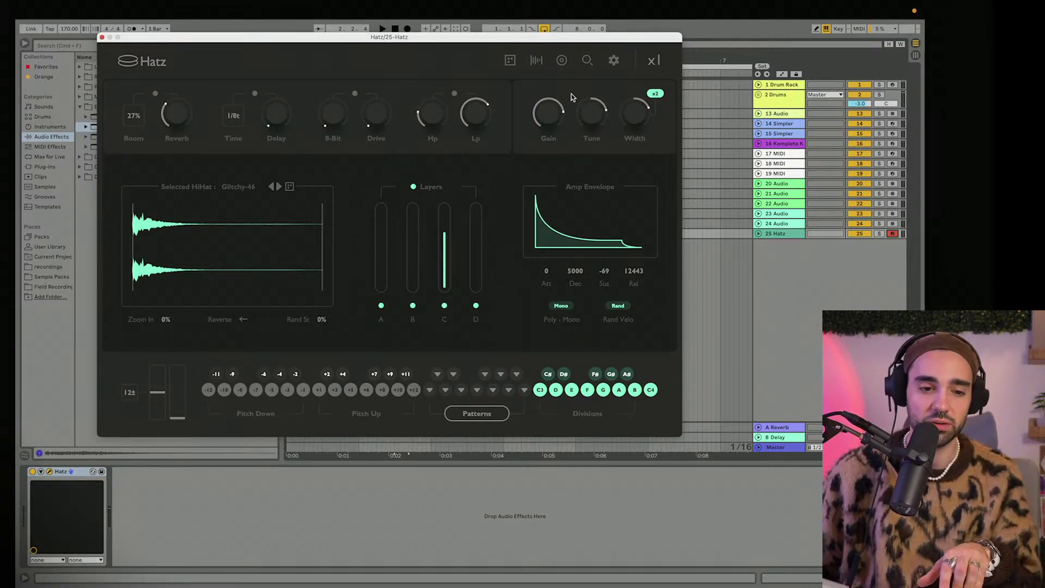
# Examine the gain, pitch, pan and filter designers, and look through the Glitchy hi-hat samples.
pyautogui.click(561, 61)
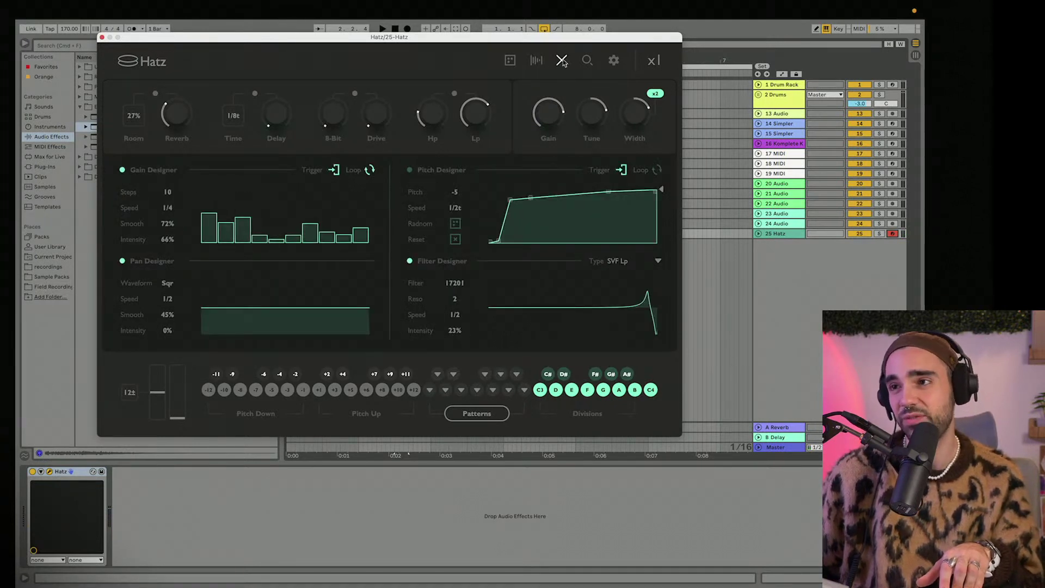
pyautogui.click(538, 61)
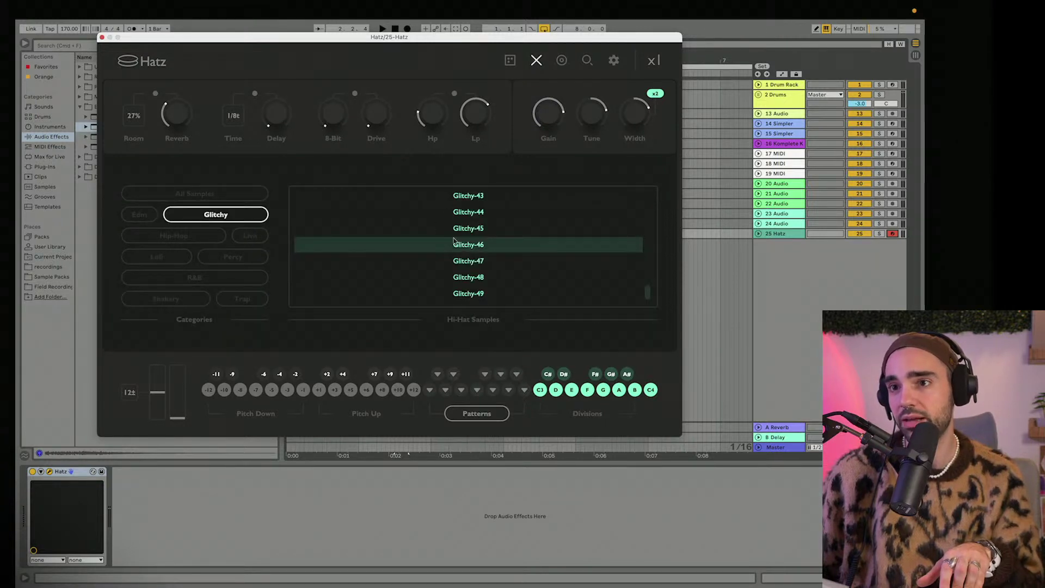
pyautogui.scroll(15, 452, 245)
pyautogui.click(537, 62)
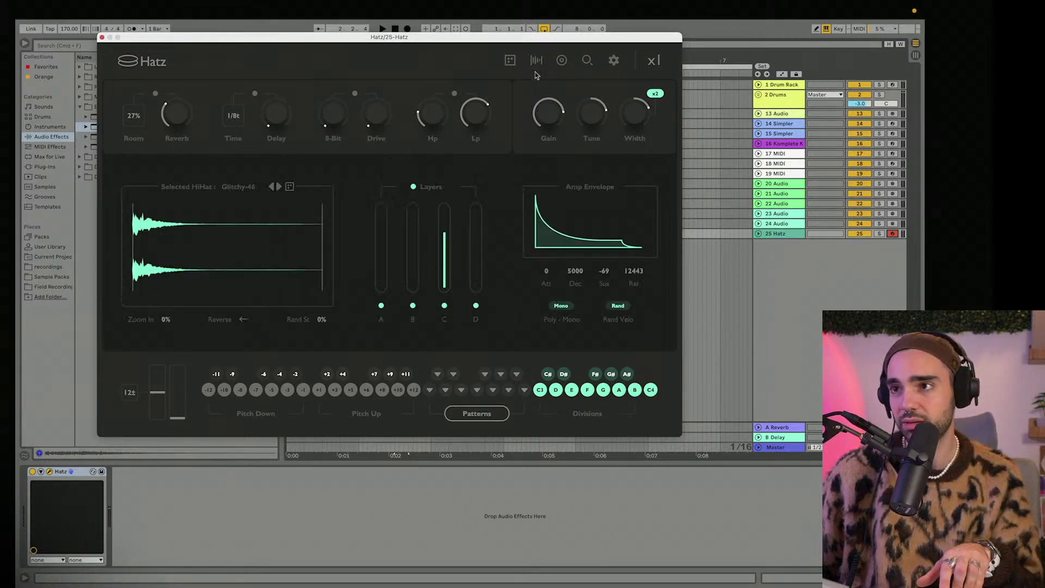
# Randomize the Hatz sound several times, and move the plug-in window clear of the browser's file list.
pyautogui.click(511, 62)
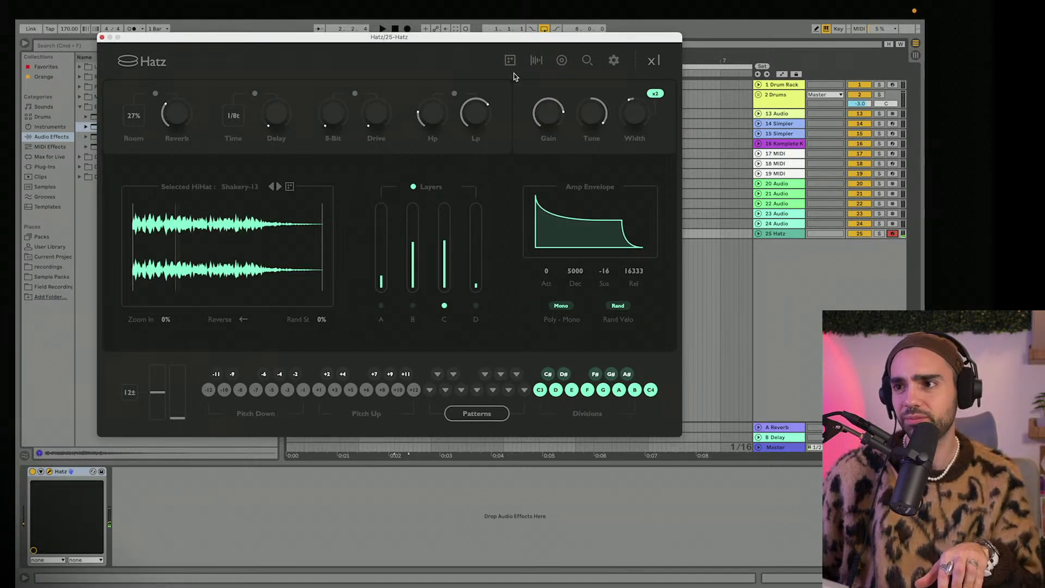
pyautogui.click(513, 62)
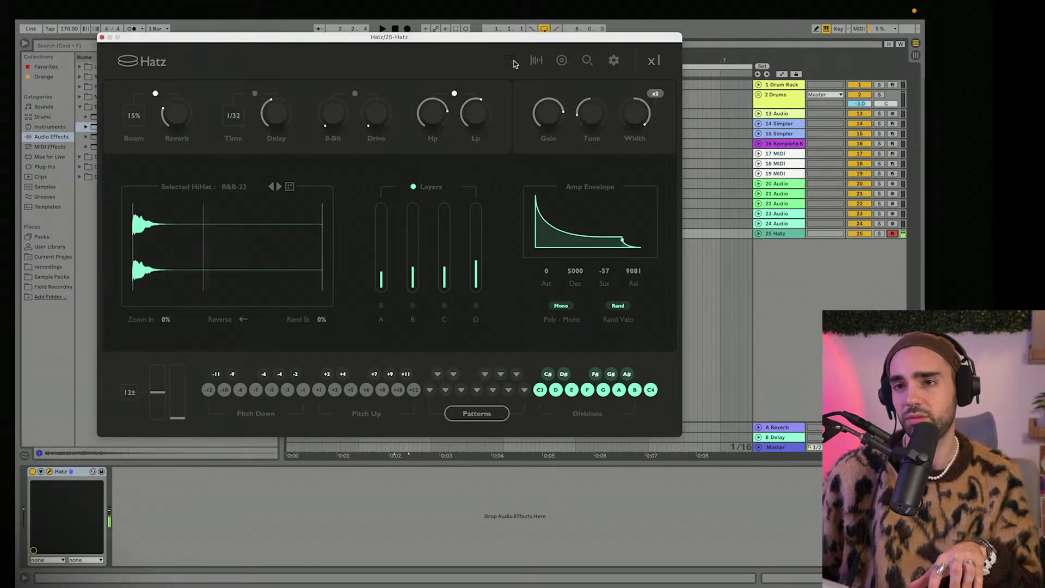
pyautogui.click(513, 61)
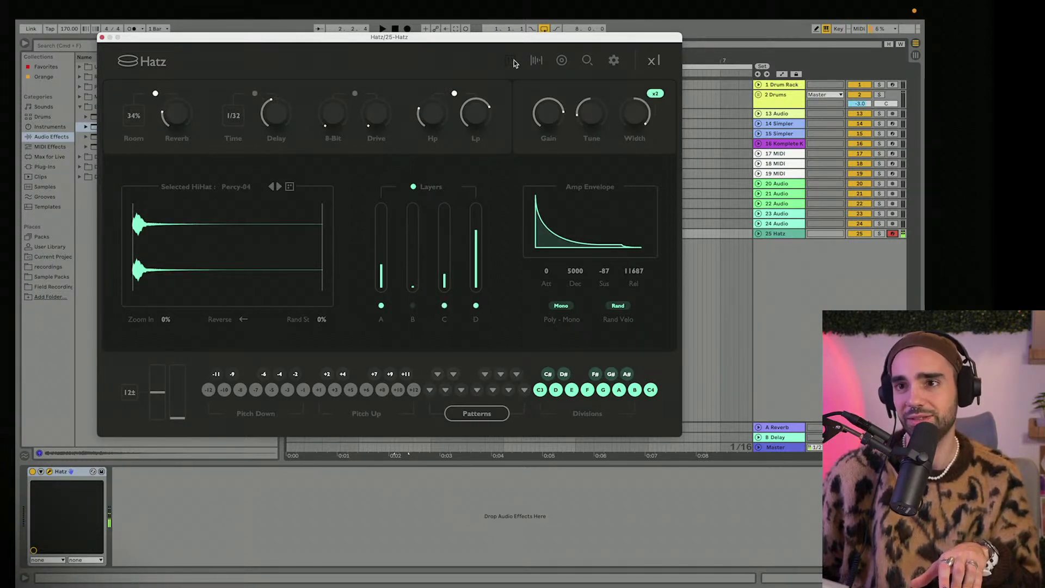
pyautogui.click(514, 61)
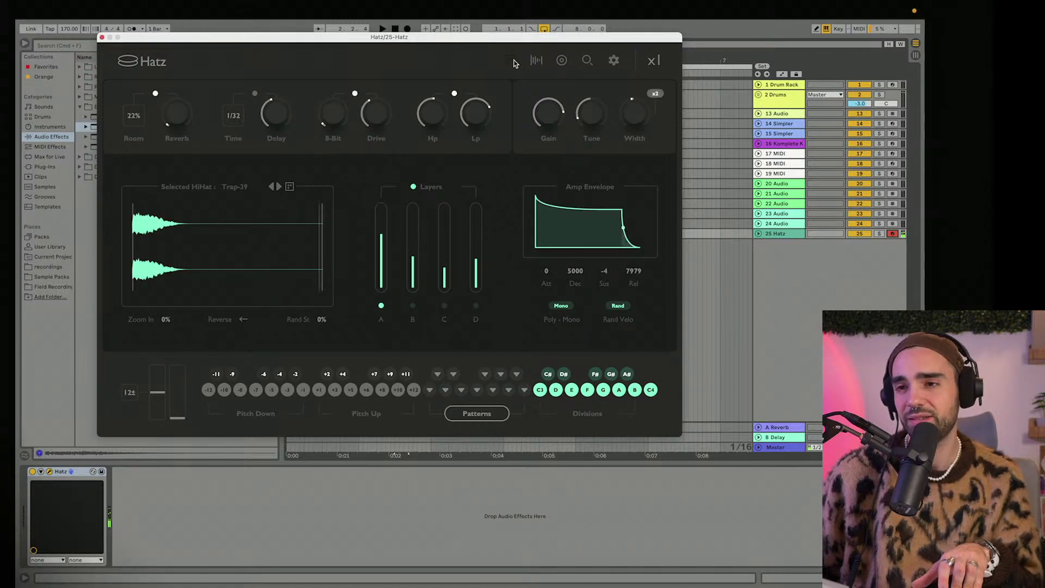
pyautogui.moveTo(353, 37); pyautogui.dragTo(502, 35)
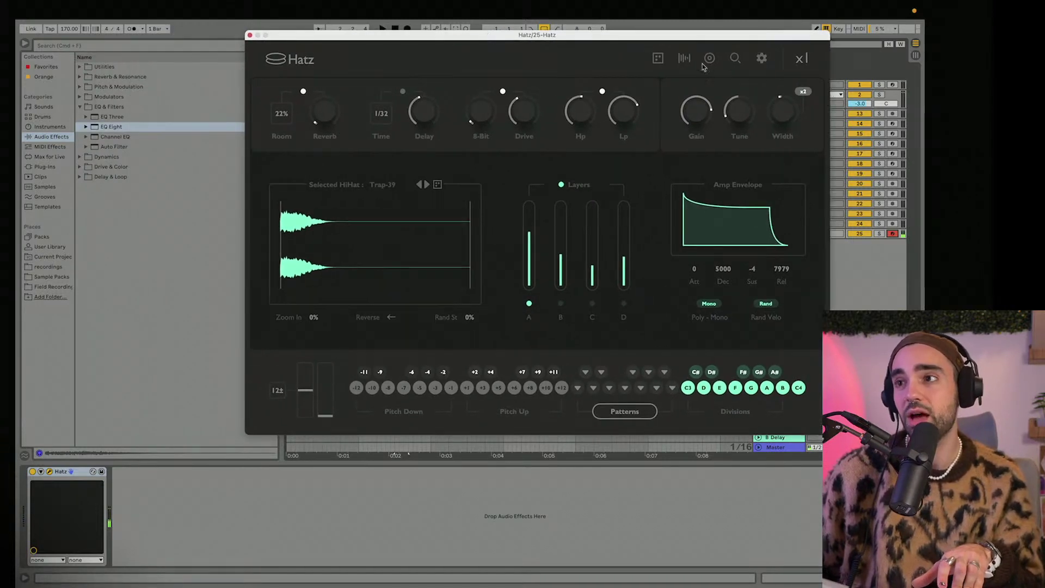
pyautogui.click(658, 59)
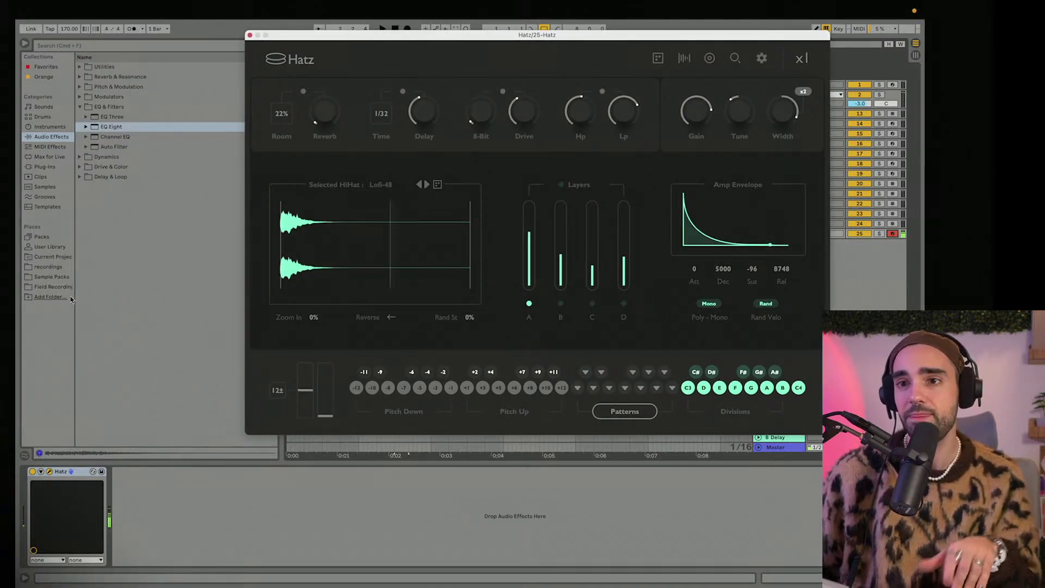
# Search the Sample Packs folder for "shaker".
pyautogui.click(66, 279)
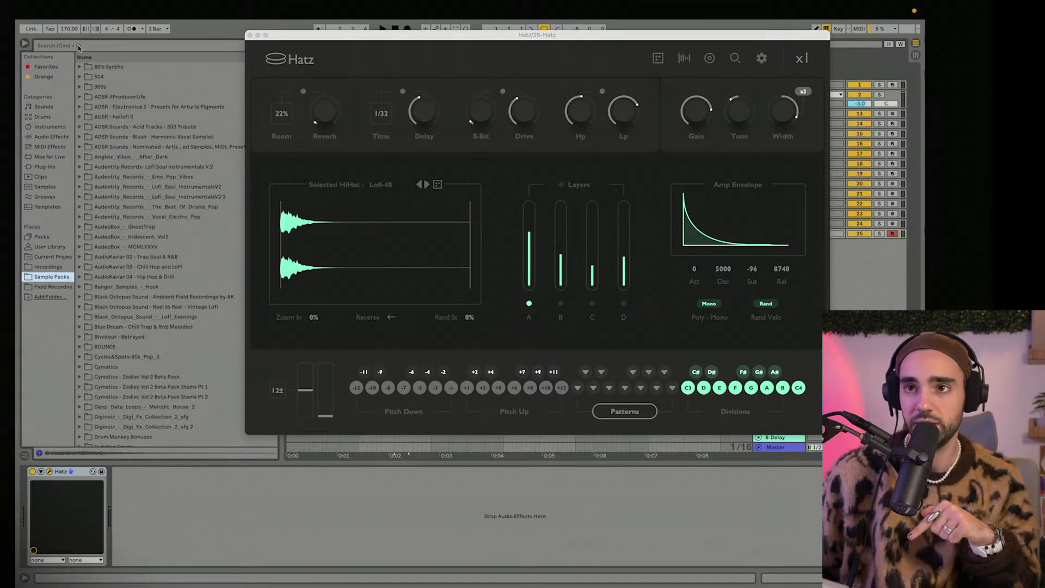
pyautogui.click(78, 47)
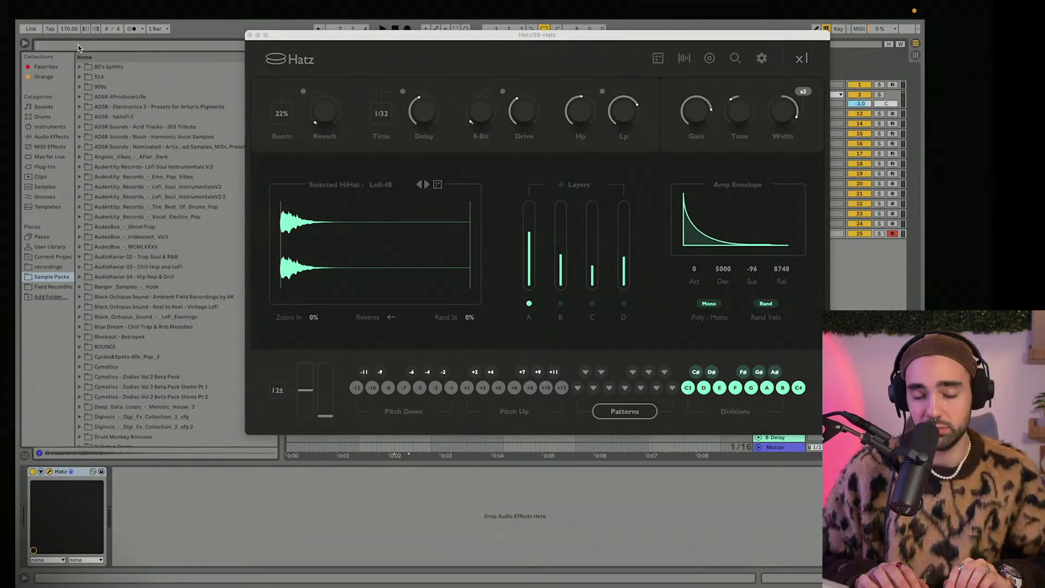
pyautogui.write('shaker')
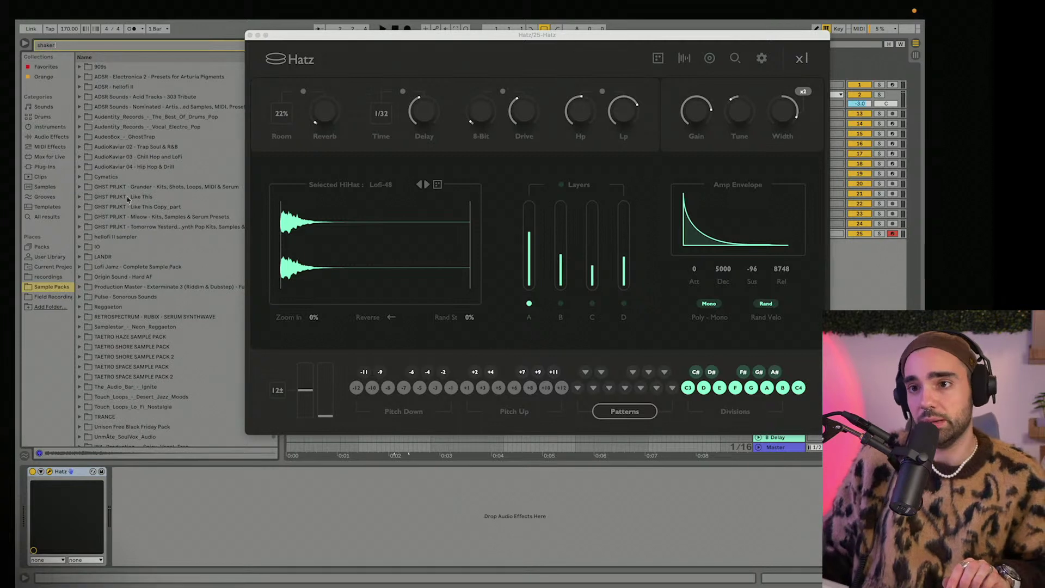
# Expand the LANDR folder and preview the shaker sample inside All-Star Lofi Band.
pyautogui.click(80, 258)
pyautogui.click(80, 258)
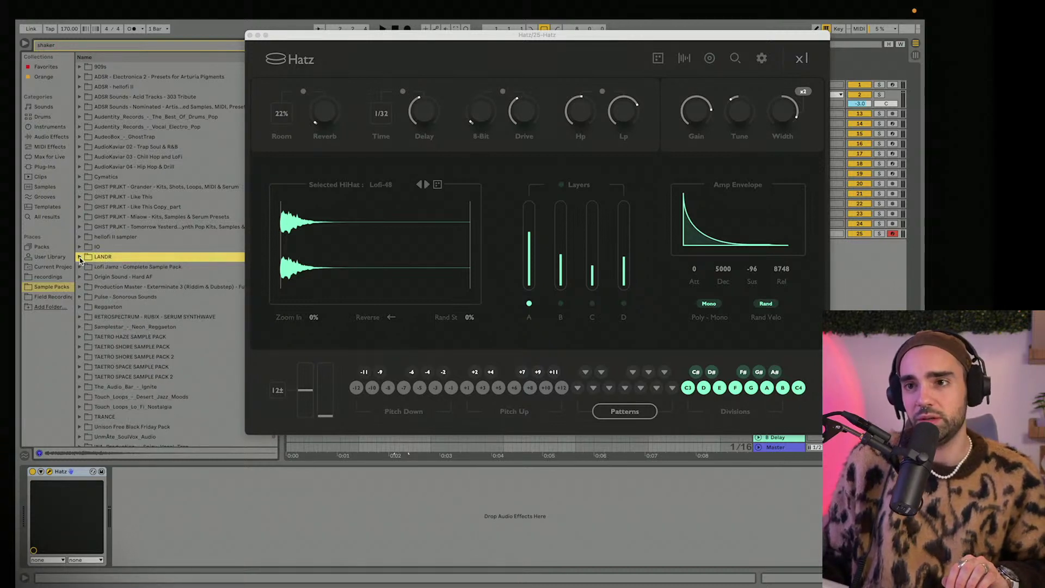
pyautogui.scroll(-1, 81, 269)
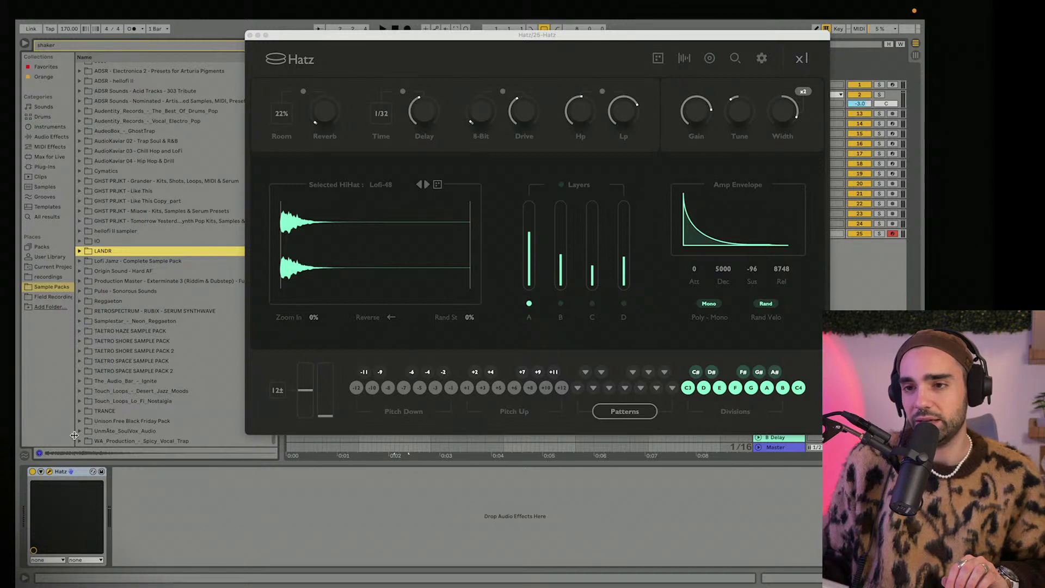
pyautogui.scroll(1, 102, 305)
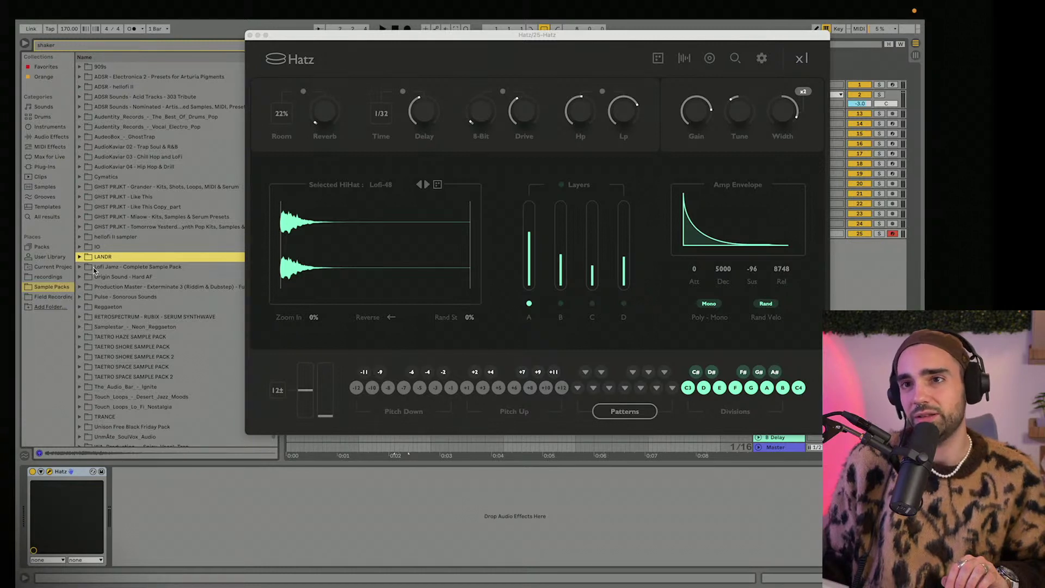
pyautogui.click(80, 257)
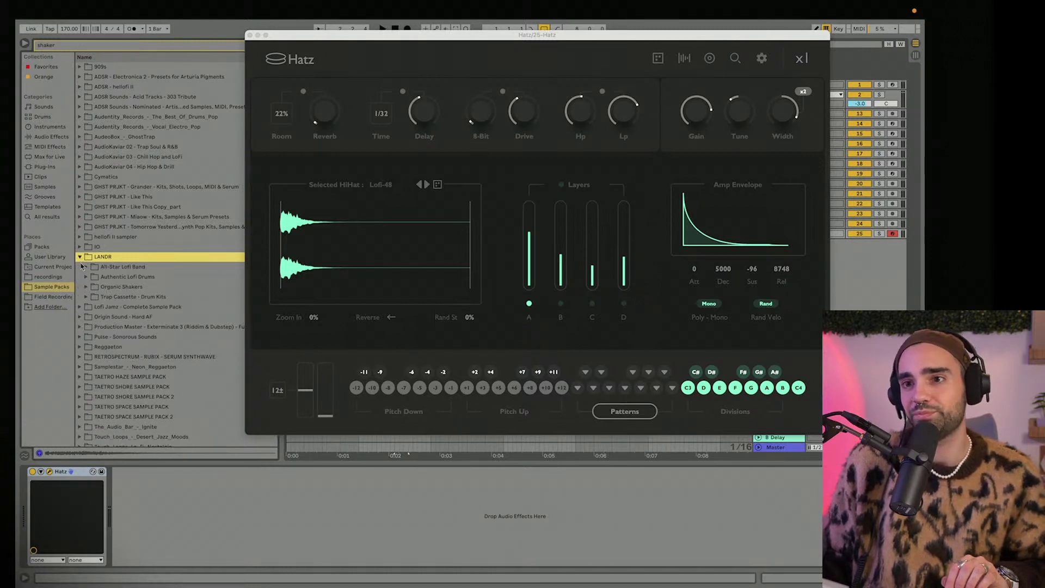
pyautogui.click(86, 268)
pyautogui.click(106, 279)
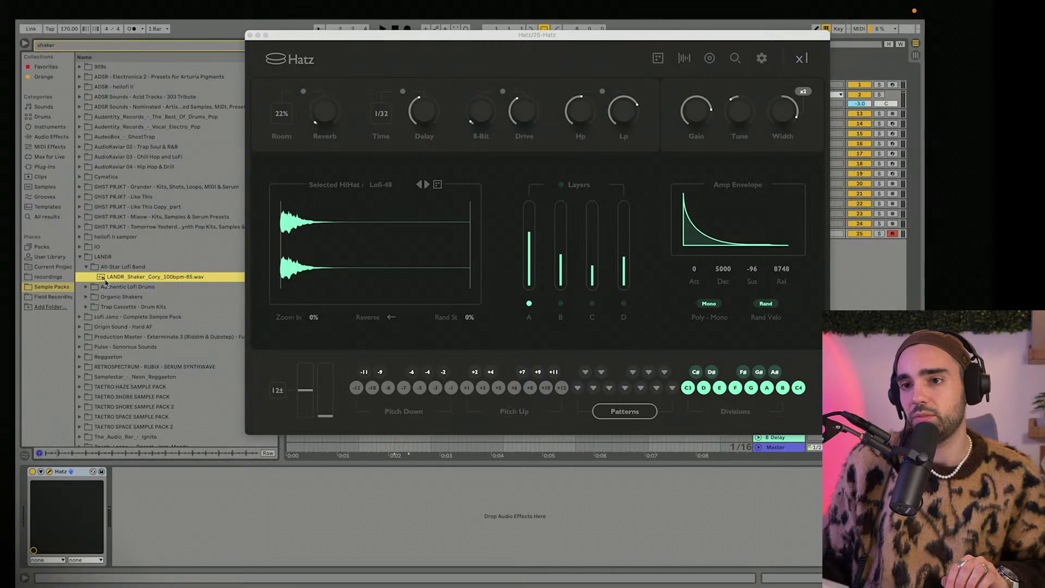
# Check the Organic Shakers folder, and load the kit 4 Neptune shaker from Trap Cassette - Drum Kits into Hatz as the hi-hat sample.
pyautogui.press('Left')
pyautogui.press('Down')
pyautogui.press('Down')
pyautogui.press('Right')
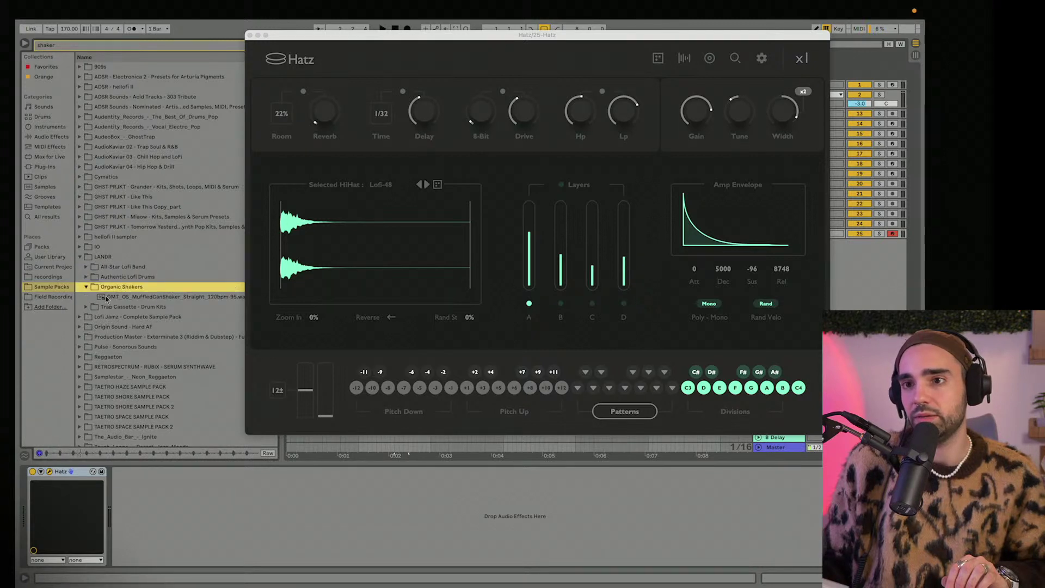
pyautogui.press('Left')
pyautogui.press('Down')
pyautogui.press('Right')
pyautogui.press('Down')
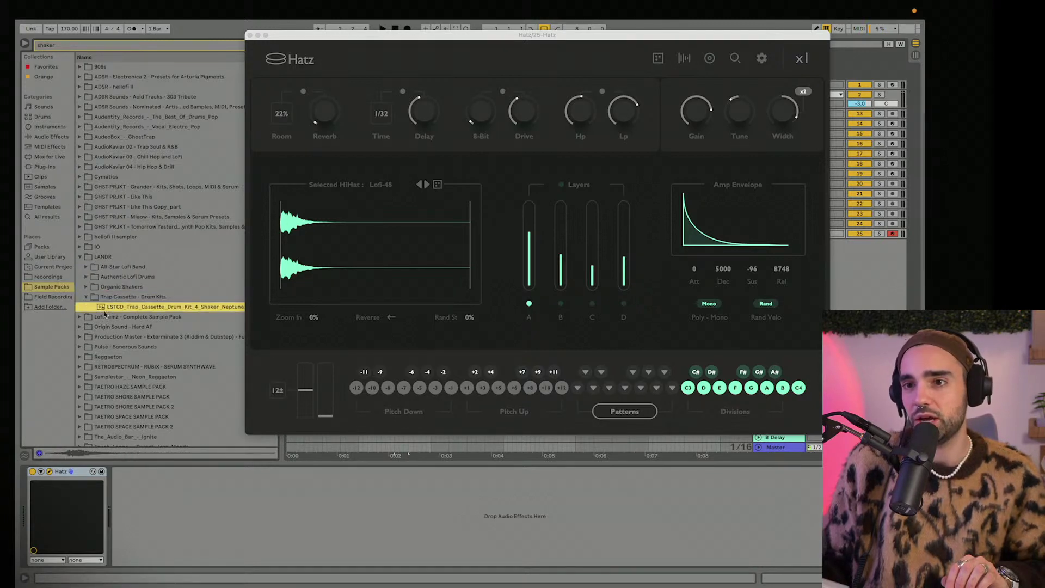
pyautogui.moveTo(108, 310); pyautogui.dragTo(351, 243)
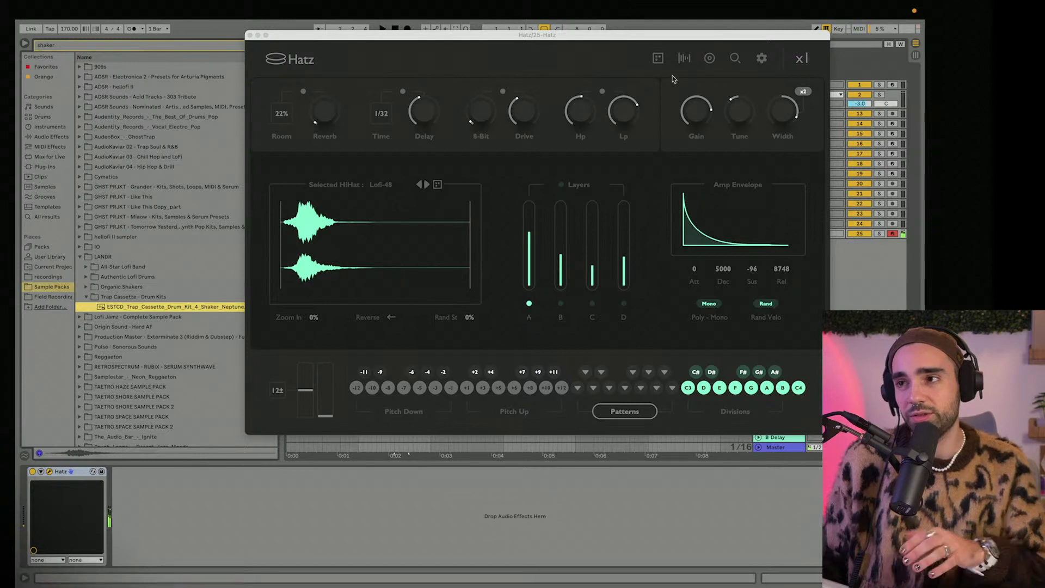
# Show the gain, pitch, pan and filter designers in Hatz, and randomize the settings applied to the loaded shaker.
pyautogui.click(685, 58)
pyautogui.click(685, 58)
pyautogui.click(709, 58)
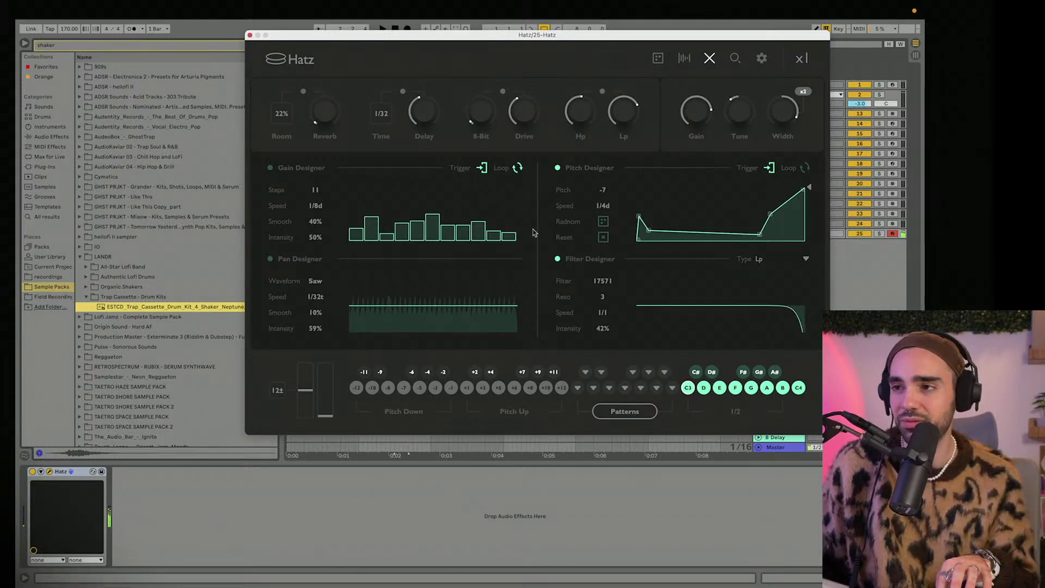
pyautogui.click(658, 58)
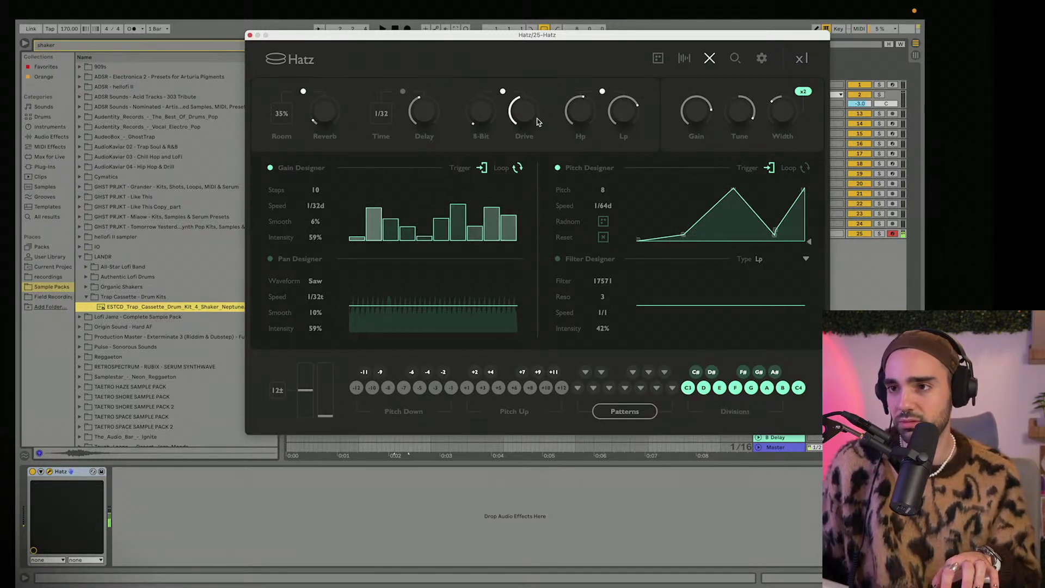
# Randomize the Hatz settings once more and return to the sample and layers view.
pyautogui.click(657, 62)
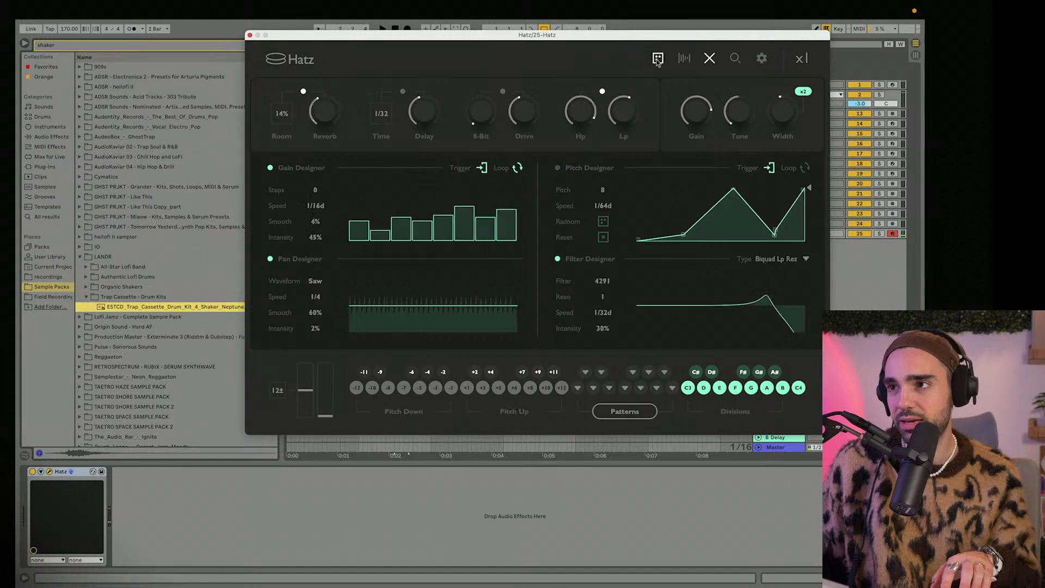
pyautogui.click(685, 59)
pyautogui.click(685, 60)
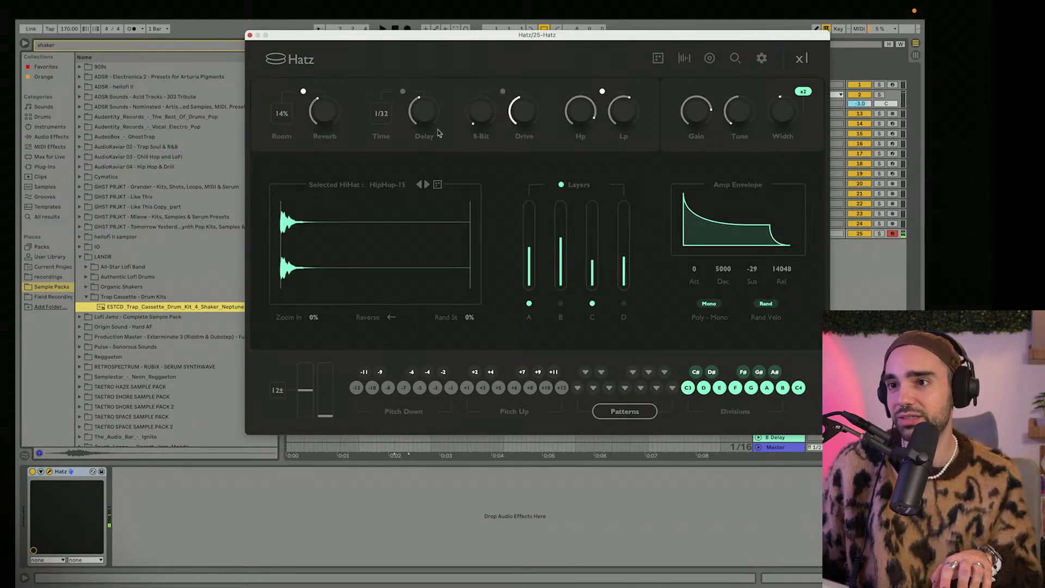
# Check the TAETRO SPACE and TAETRO HAZE sample packs for shaker samples.
pyautogui.scroll(-3, 86, 361)
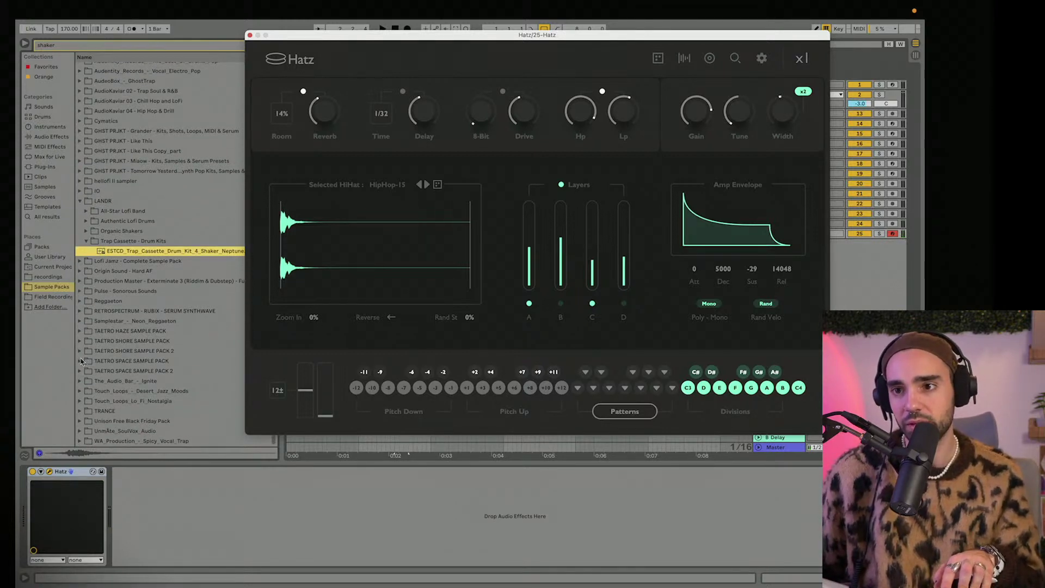
pyautogui.click(81, 361)
pyautogui.click(81, 361)
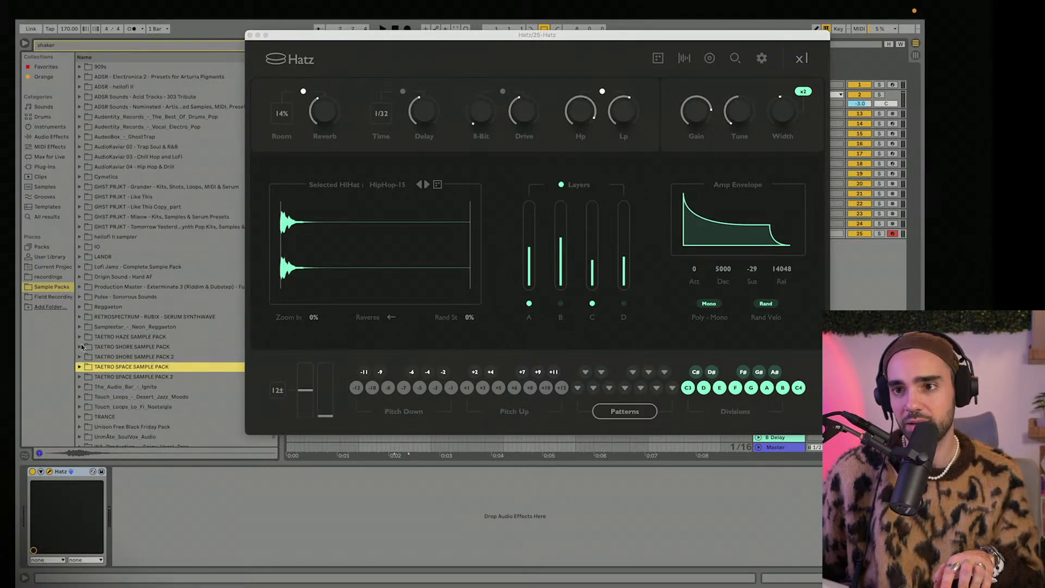
pyautogui.click(80, 337)
pyautogui.click(86, 347)
pyautogui.click(99, 357)
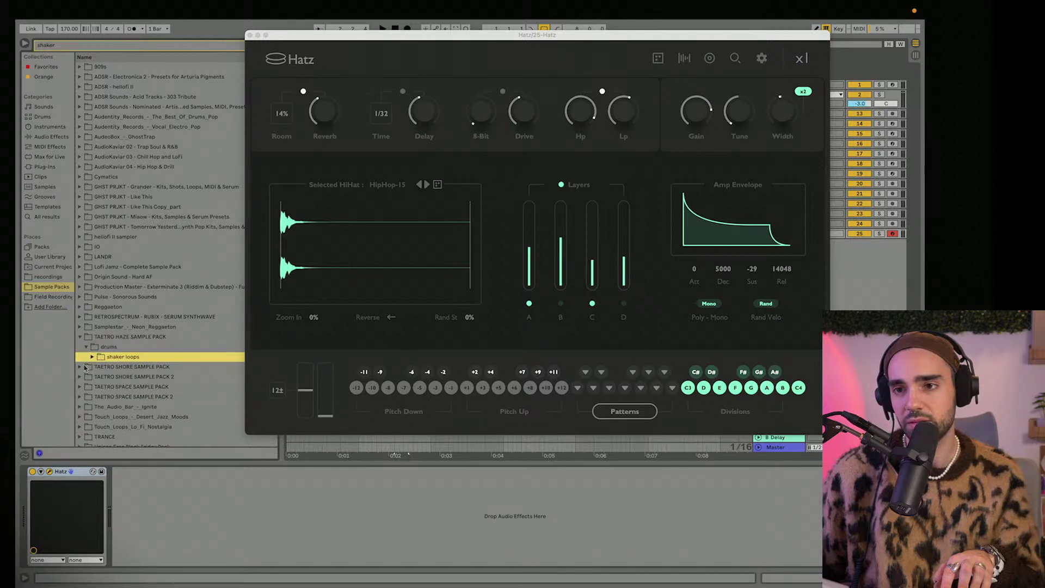
# Load TAETRO_SHORE_shaker.wav from the Drum One Shots folder of the TAETRO SHORE SAMPLE PACK into Hatz as the hi-hat sample.
pyautogui.click(81, 367)
pyautogui.click(87, 358)
pyautogui.click(101, 369)
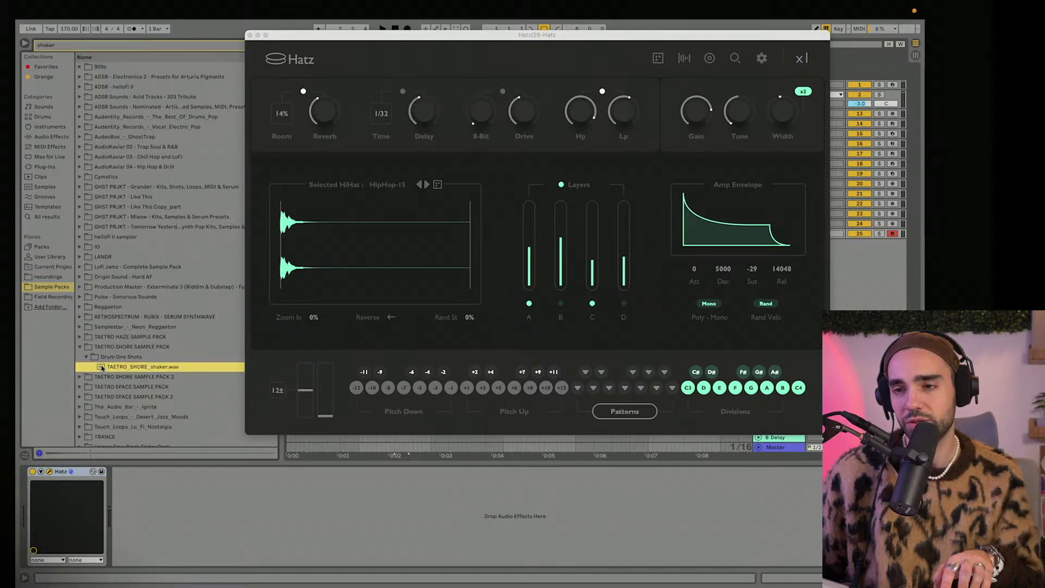
pyautogui.moveTo(101, 369); pyautogui.dragTo(360, 268)
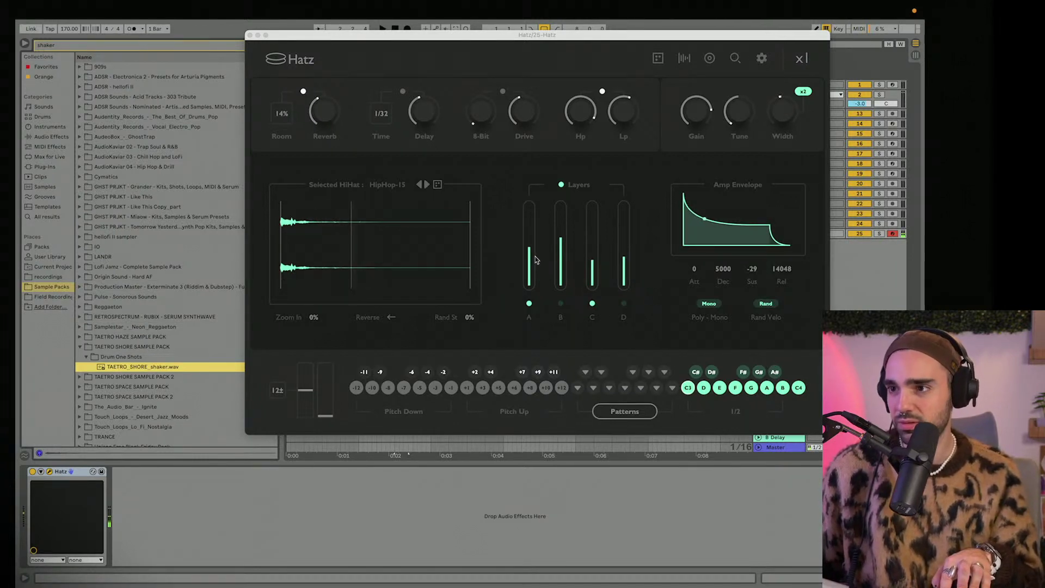
# Rebalance the Hatz layers with A at zero and B enabled near full level, and return Tune to its centre value.
pyautogui.moveTo(528, 256); pyautogui.dragTo(563, 305)
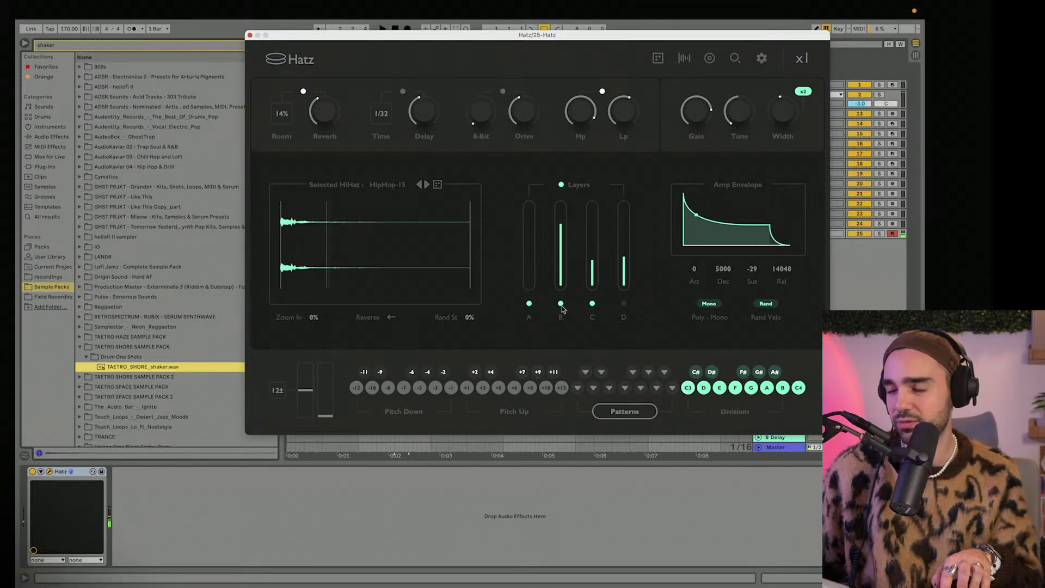
pyautogui.click(565, 217)
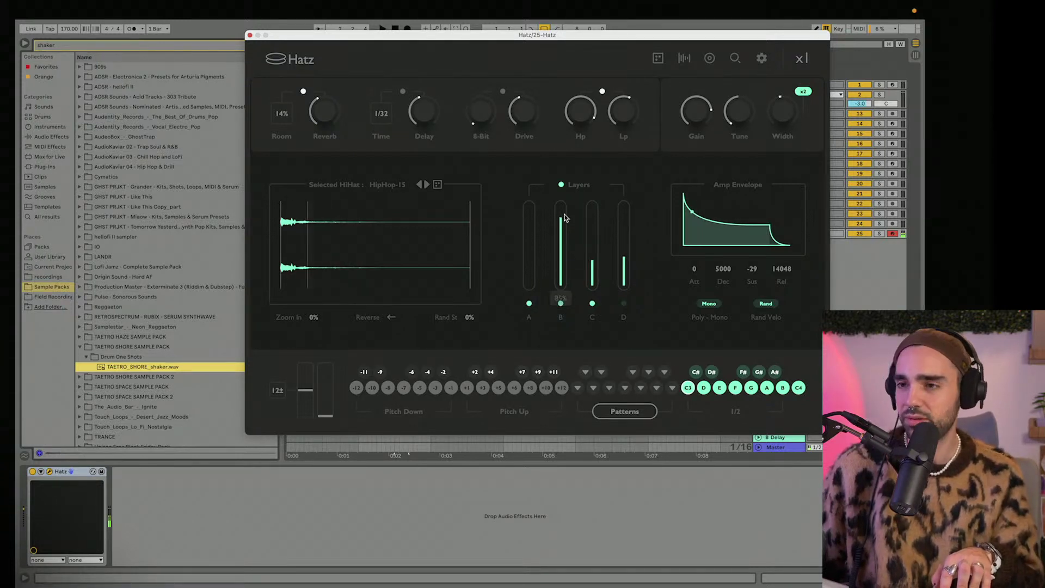
pyautogui.scroll(2, 564, 218)
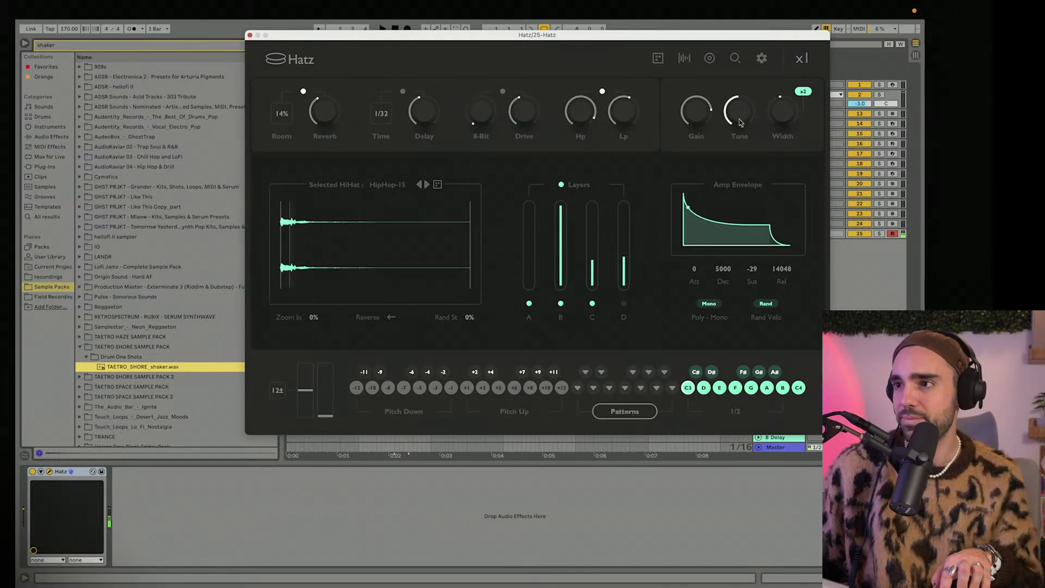
pyautogui.scroll(-5, 739, 117)
pyautogui.scroll(5, 738, 124)
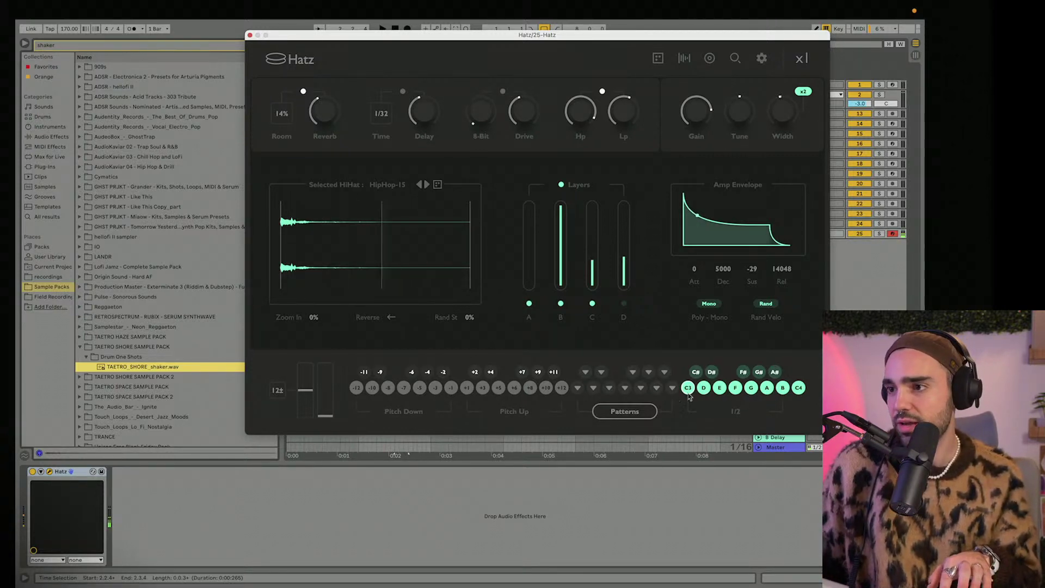
# Enable the Hatz Patterns and set the project tempo to 92 BPM.
pyautogui.click(640, 412)
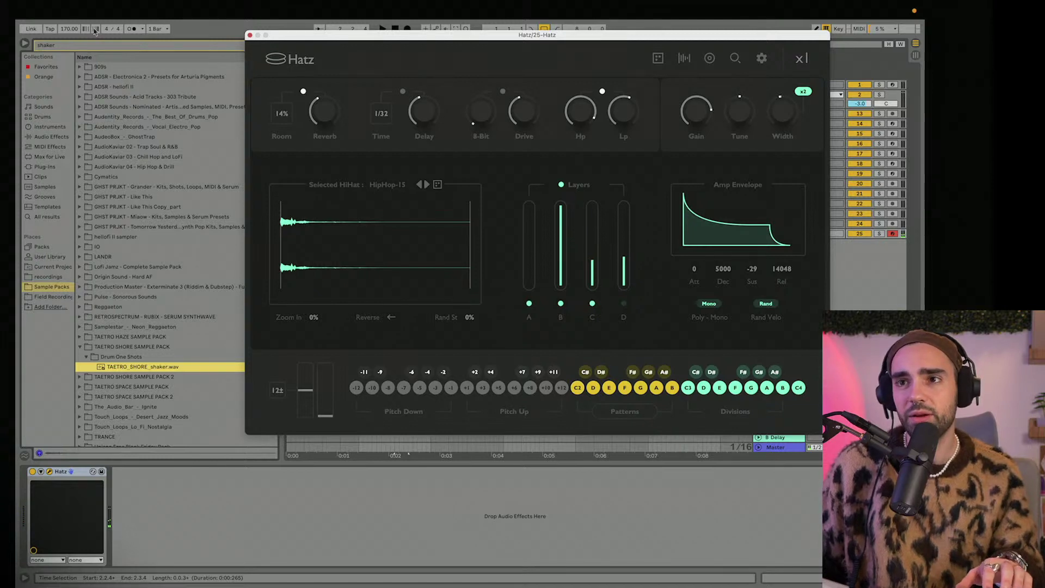
pyautogui.moveTo(66, 28)
pyautogui.mouseDown()
pyautogui.moveTo(66, 68)
pyautogui.moveTo(66, 29)
pyautogui.mouseUp()
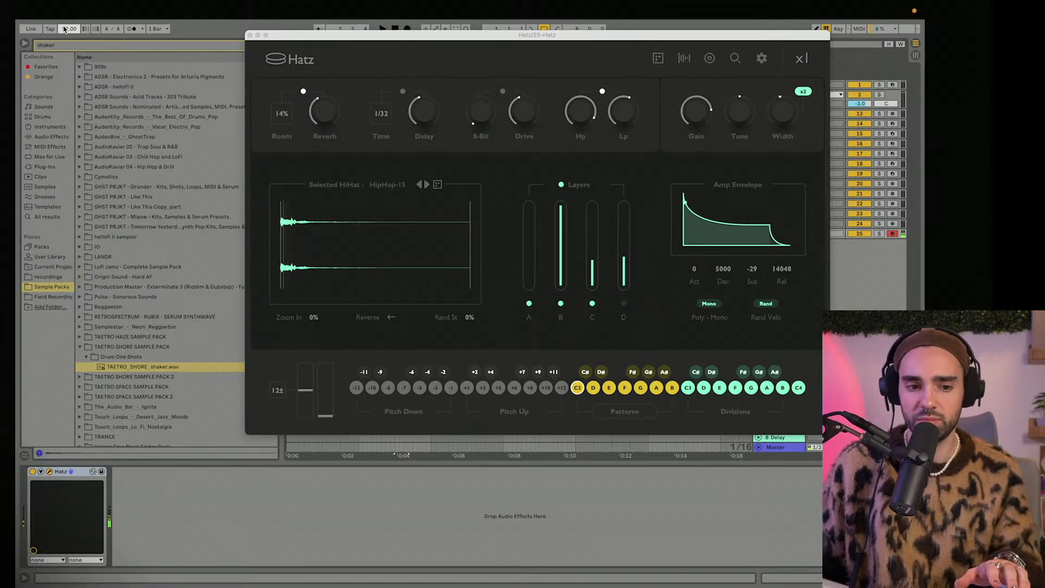
# Close the Hatz window, clear the hi-hat clips from track 4 in the Drums group, and shorten the loop to four bars.
pyautogui.moveTo(223, 4)
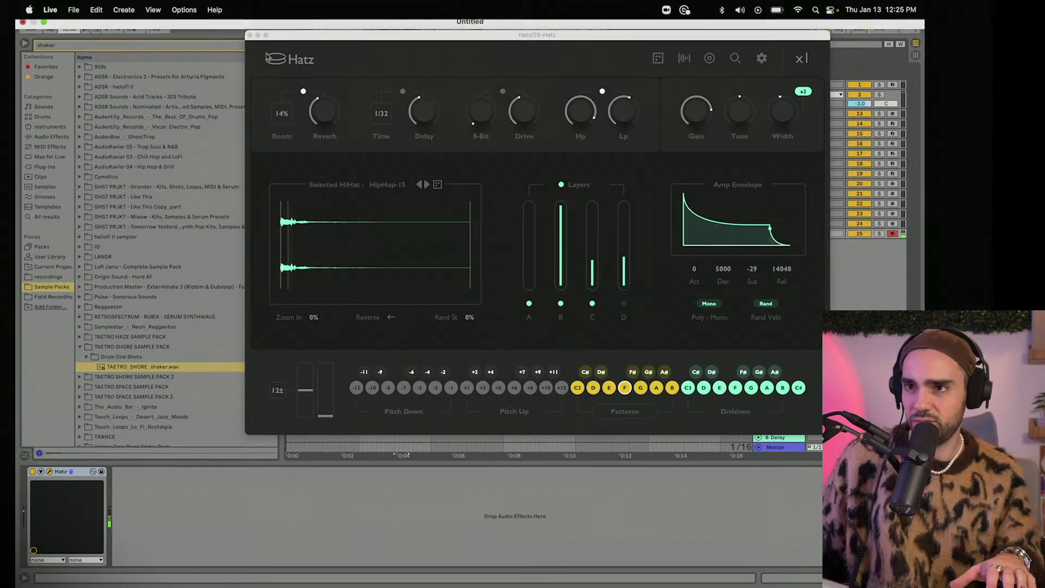
pyautogui.click(249, 35)
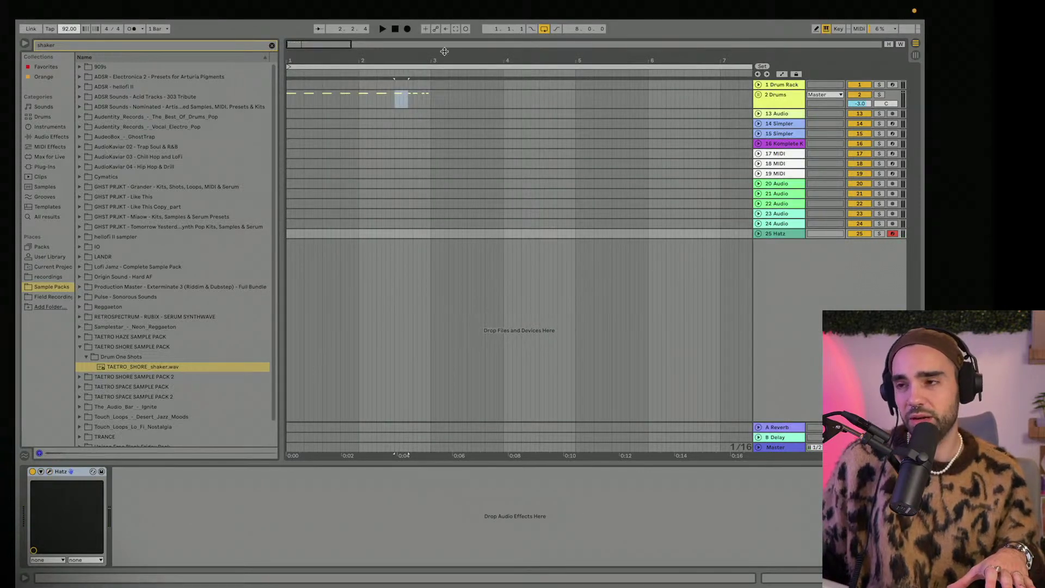
pyautogui.press('u')
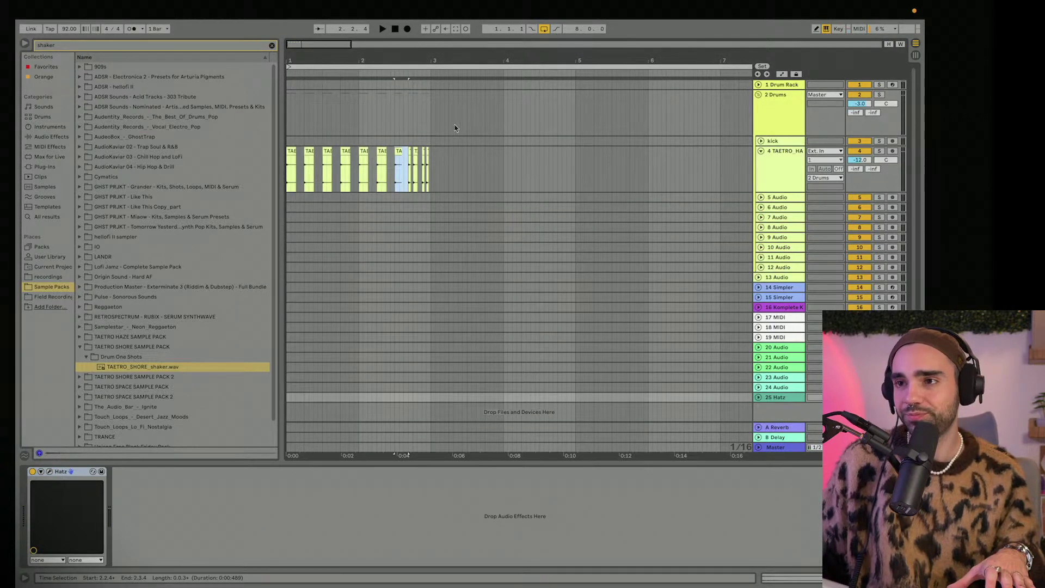
pyautogui.press('super+z')
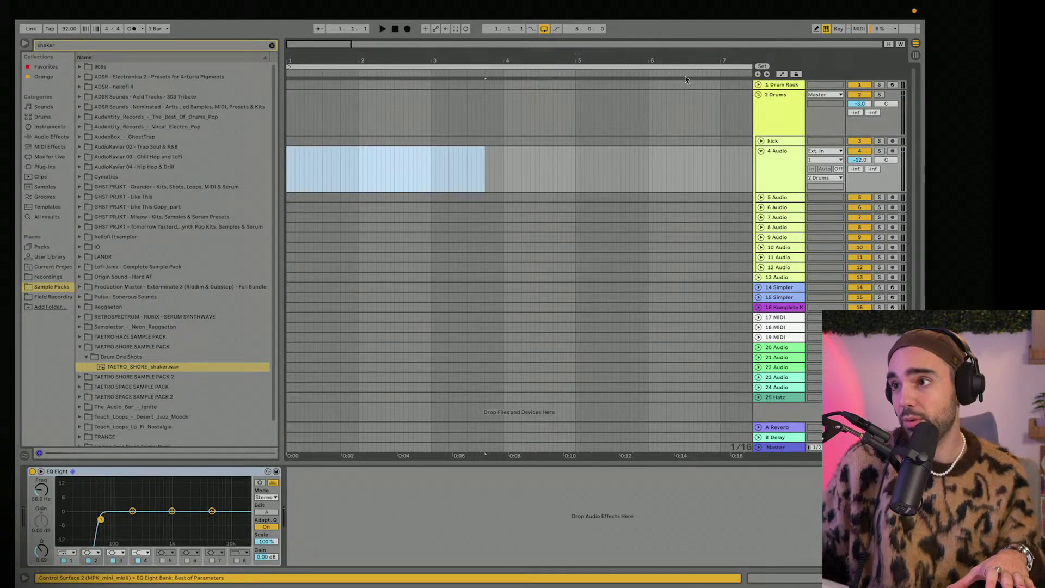
pyautogui.moveTo(748, 64); pyautogui.dragTo(569, 66)
pyautogui.press('super+alt+b')
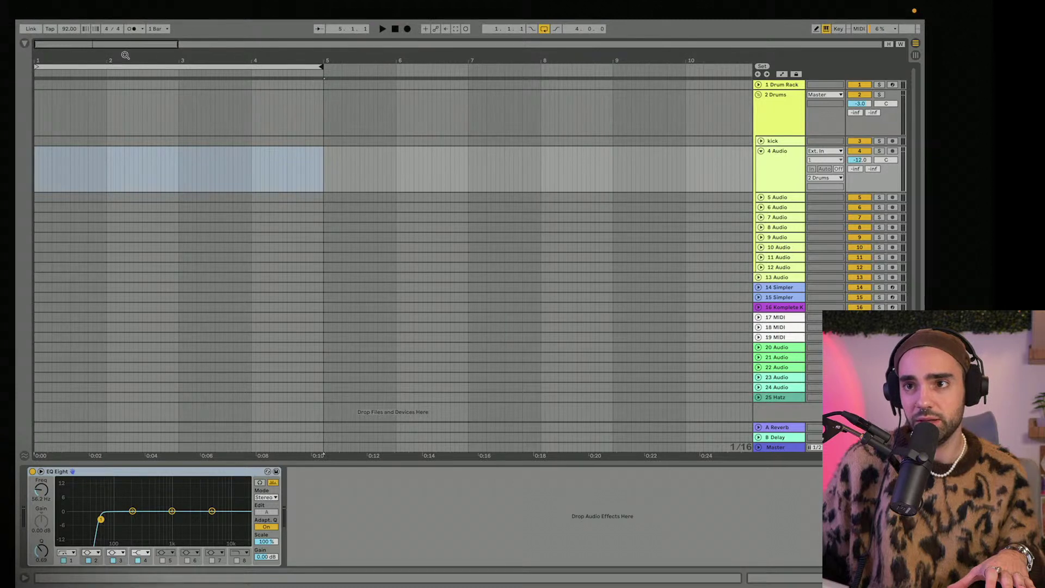
# Unfold track 25 Hatz and reopen its plugin window while the four-bar loop plays.
pyautogui.moveTo(125, 55); pyautogui.dragTo(127, 68)
pyautogui.click(778, 398)
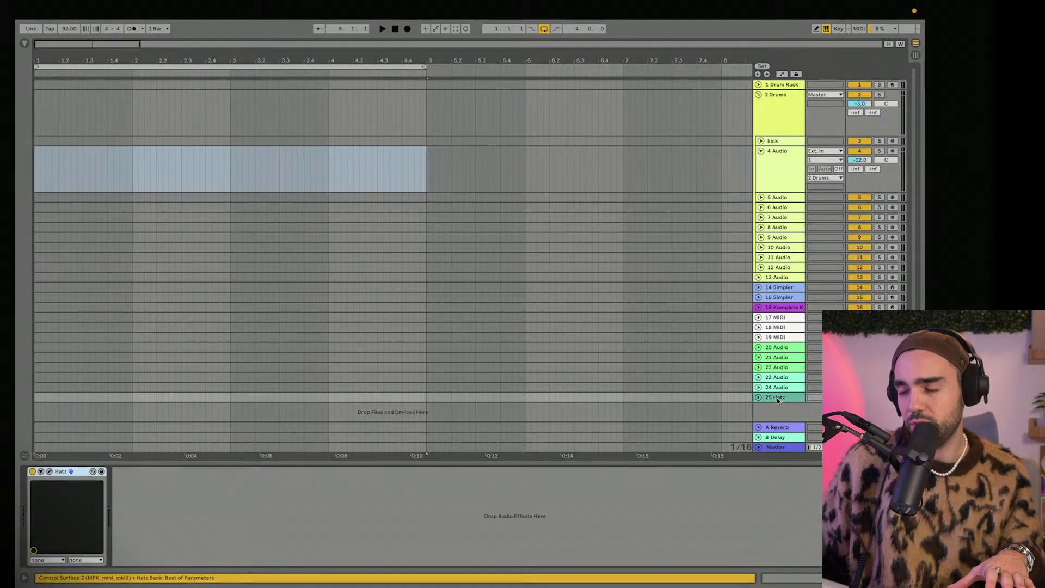
pyautogui.click(759, 397)
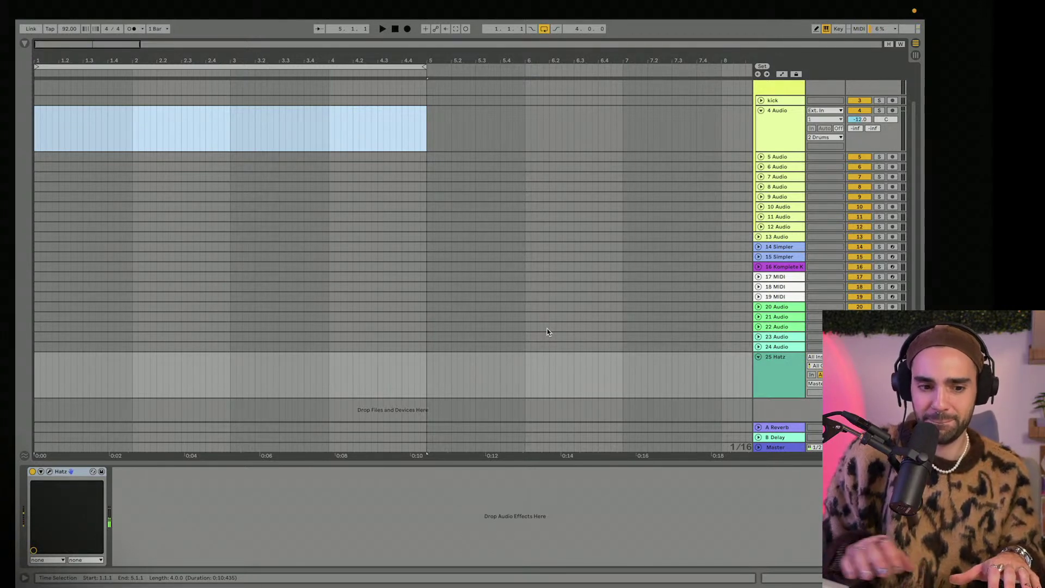
pyautogui.press('space')
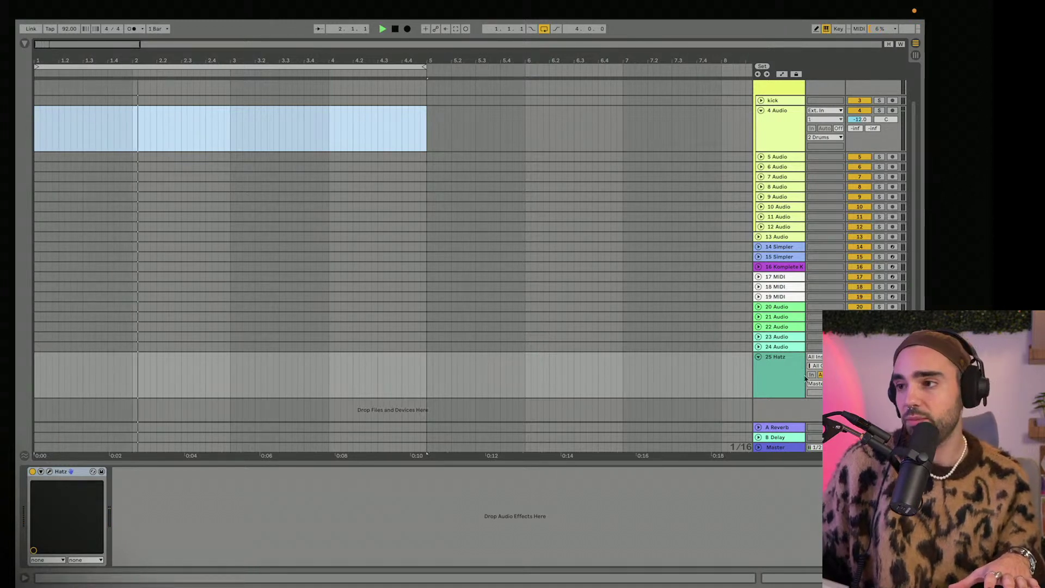
pyautogui.click(231, 494)
pyautogui.click(50, 472)
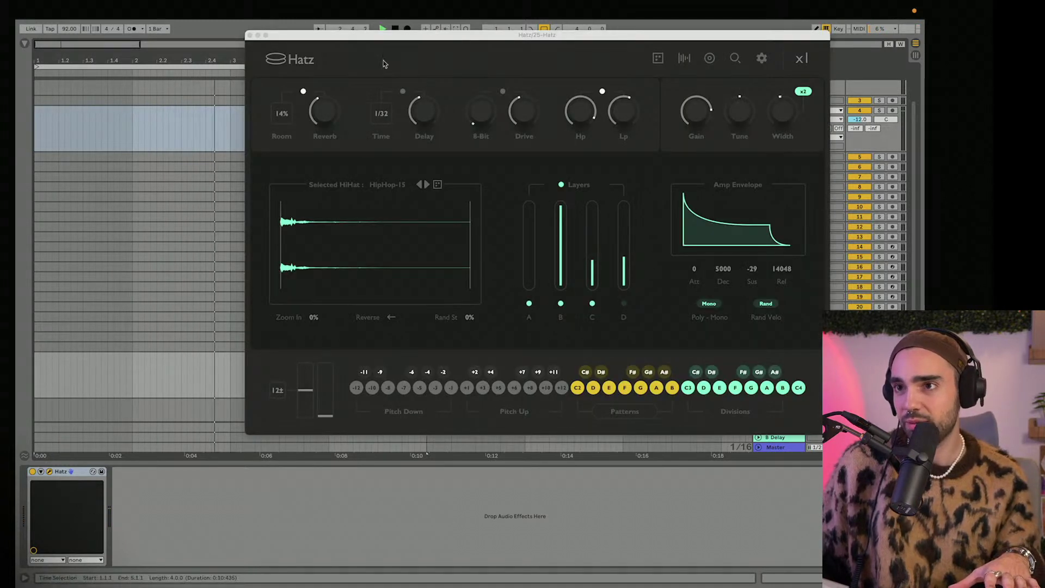
# With the metronome and punch-in/out enabled, record a Hatz pattern performance from the MIDI keyboard, discarding the first take.
pyautogui.click(394, 28)
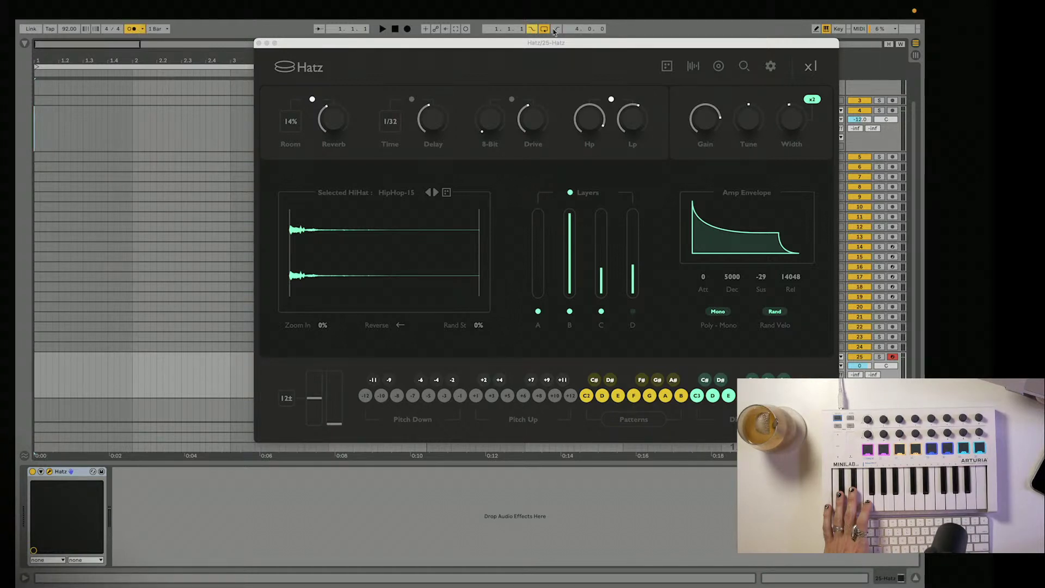
pyautogui.click(410, 29)
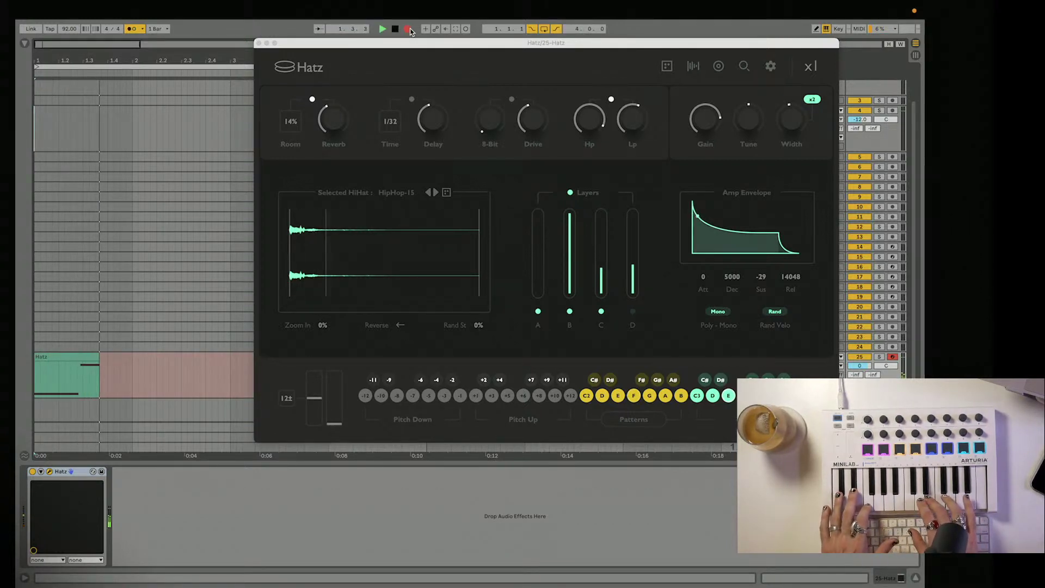
pyautogui.press('space')
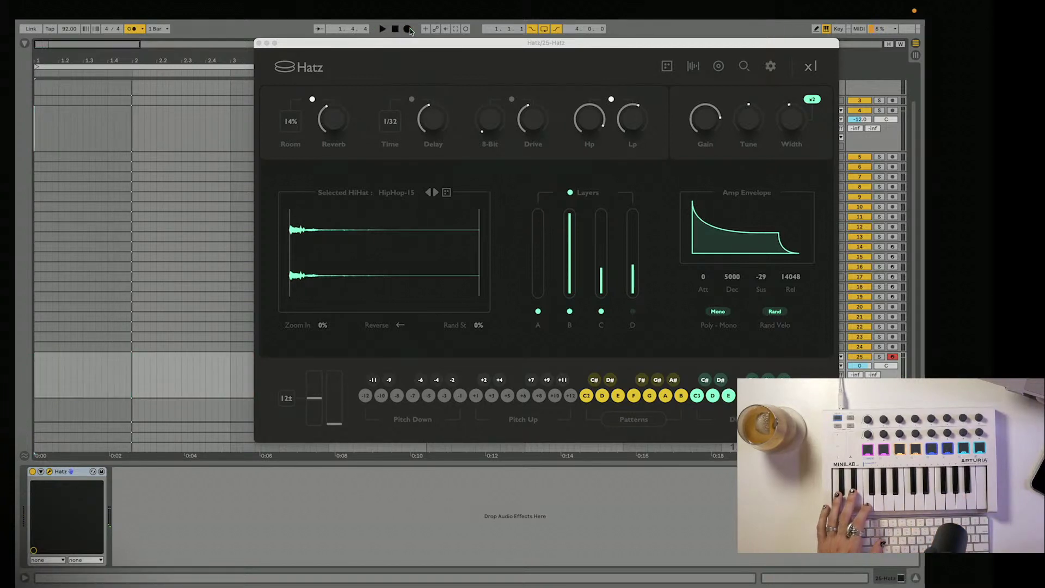
pyautogui.click(410, 28)
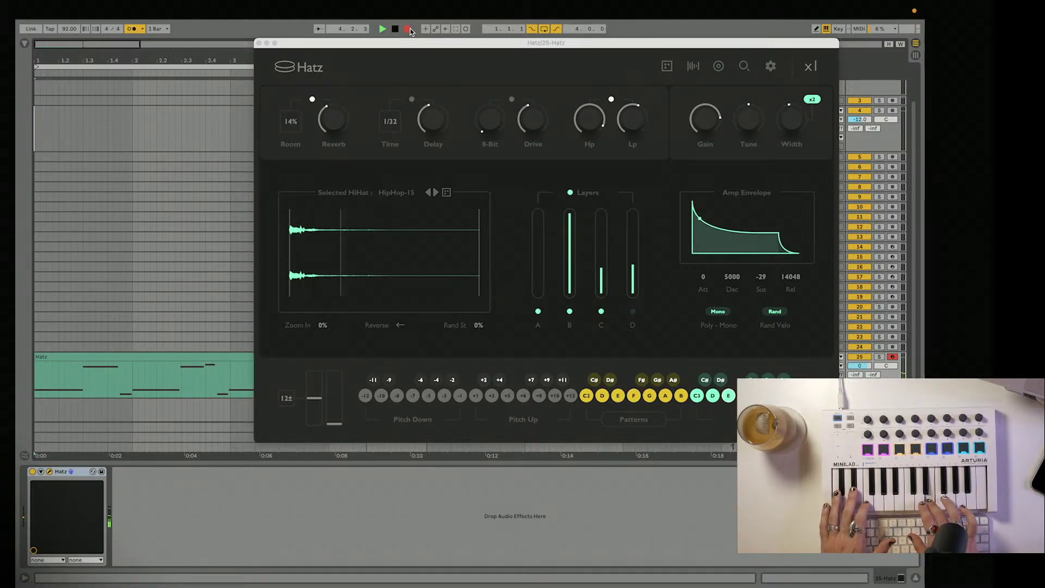
pyautogui.press('space')
pyautogui.click(259, 43)
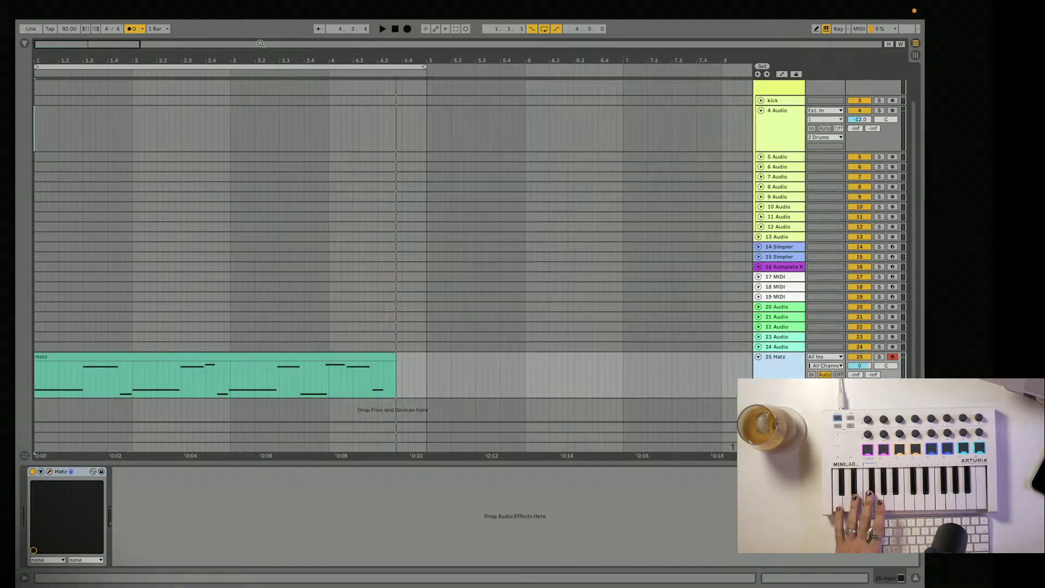
# Trim the recorded Hatz clip to two bars, audition it, and duplicate it across bars 3 and 4.
pyautogui.moveTo(396, 358); pyautogui.dragTo(229, 358)
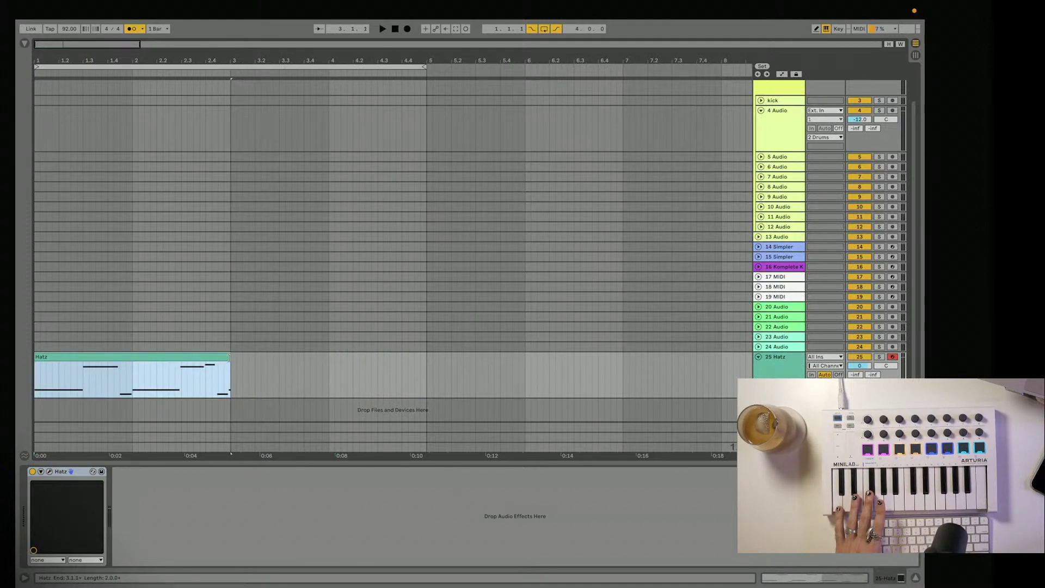
pyautogui.doubleClick(217, 355)
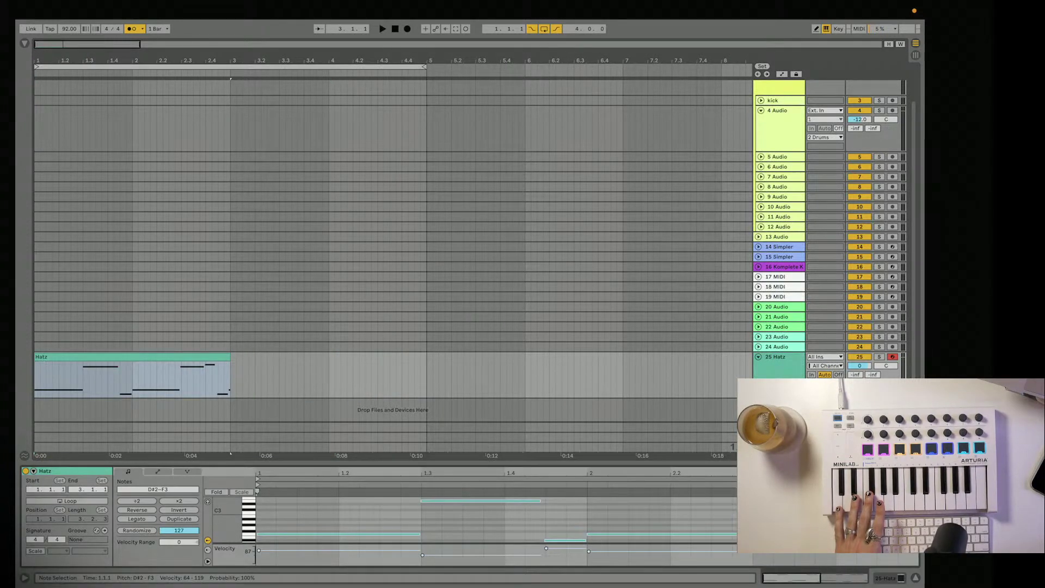
pyautogui.click(229, 381)
pyautogui.press('space')
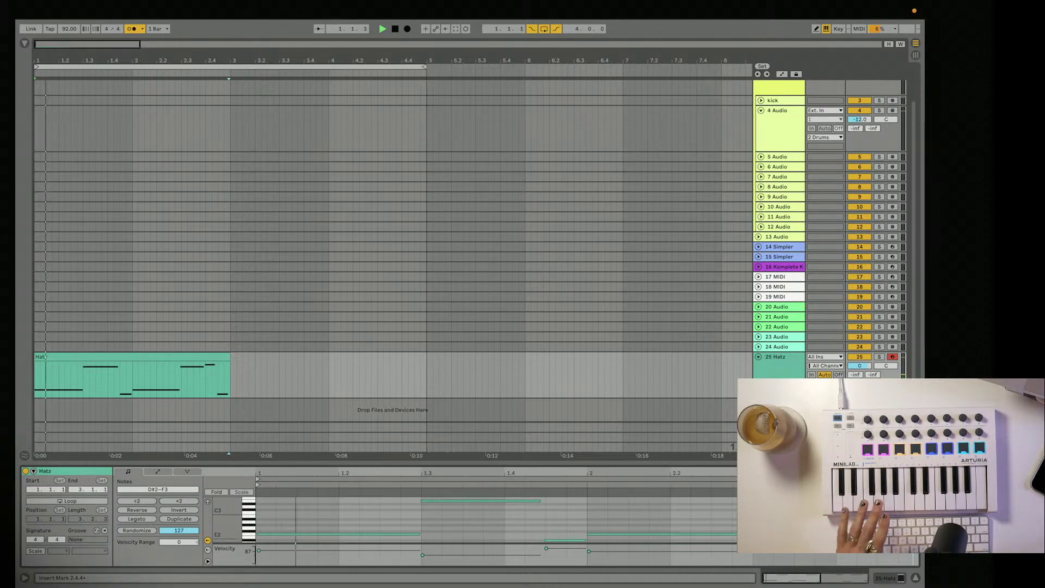
pyautogui.click(392, 512)
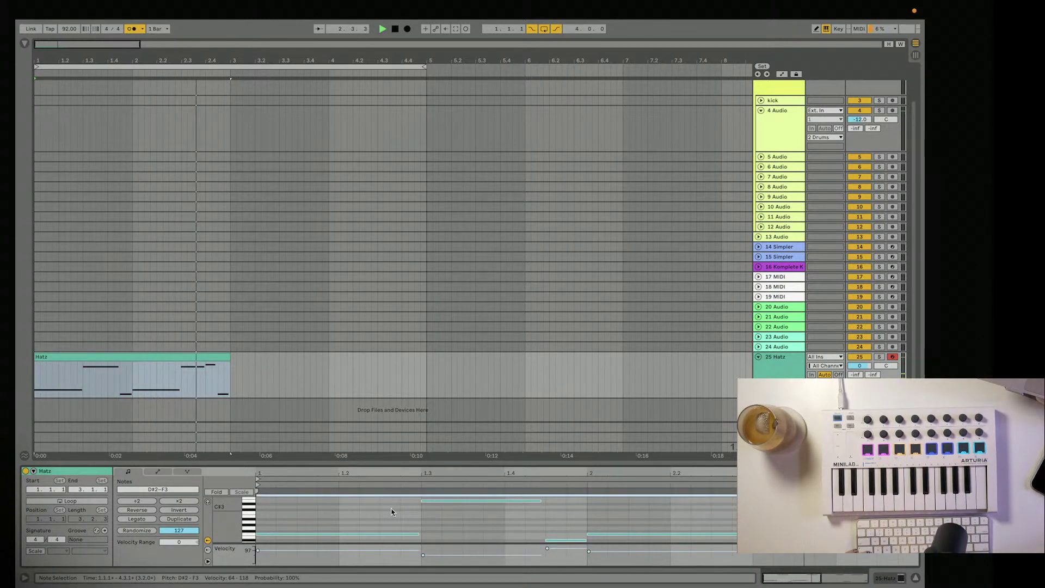
pyautogui.click(217, 369)
pyautogui.hotkey('ctrl', 'd')
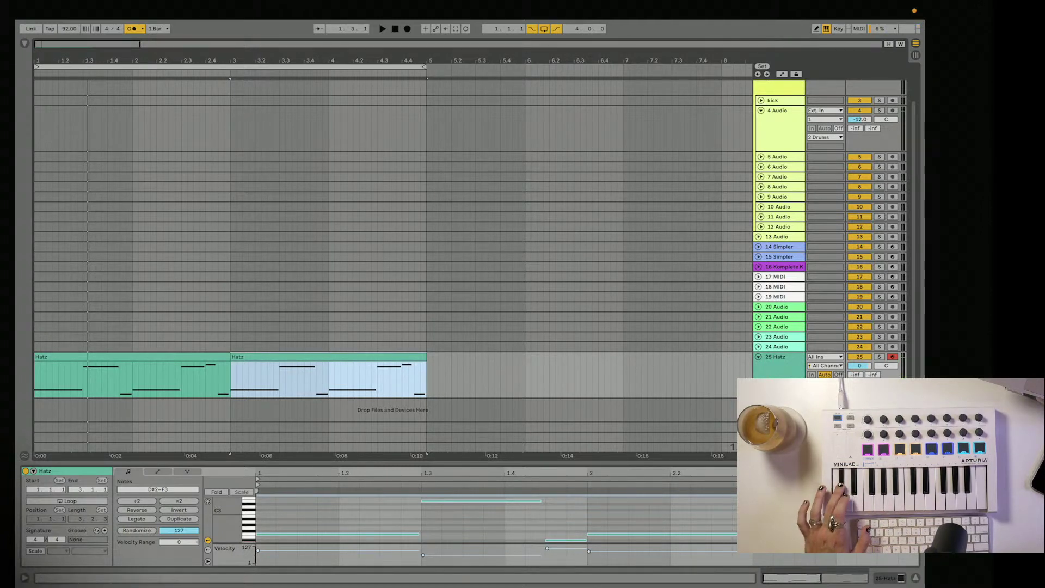
# Enlarge the note editor and lower the last note of the second Hatz clip to D2.
pyautogui.moveTo(870, 462); pyautogui.dragTo(871, 380)
pyautogui.click(892, 458)
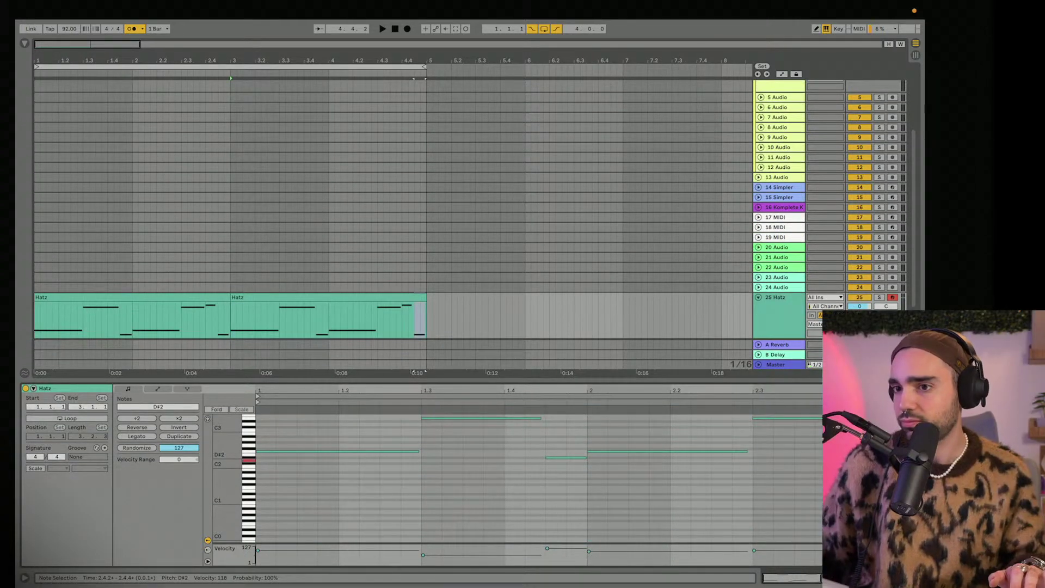
pyautogui.hotkey('shift', 'Right')
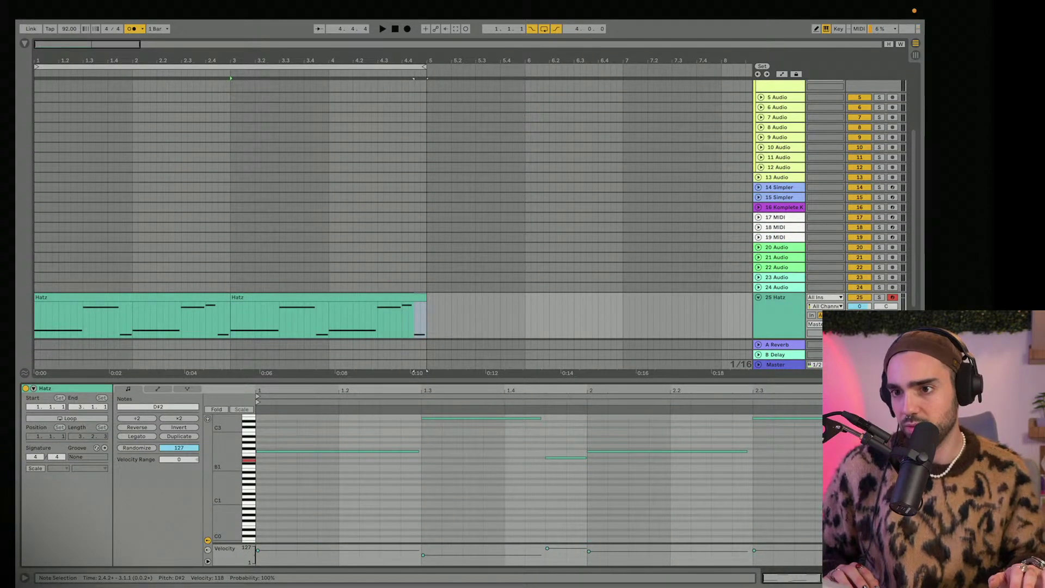
pyautogui.hotkey('shift', 'Left')
pyautogui.press('Down')
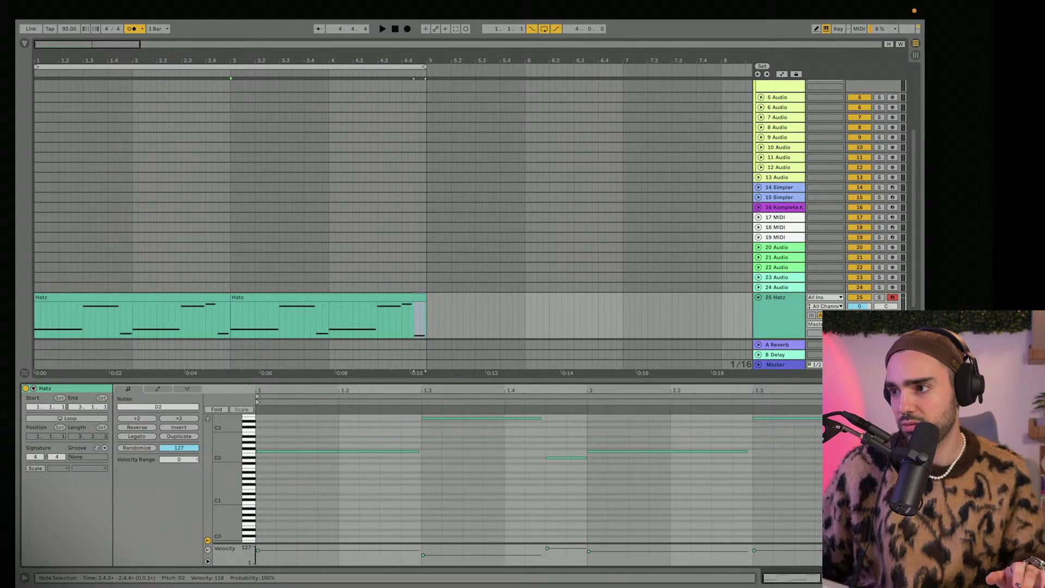
# Place a C#2 note on the second Hatz clip's last sixteenth, after the D2 note, and audition the loop without the metronome.
pyautogui.press('space')
pyautogui.press('space')
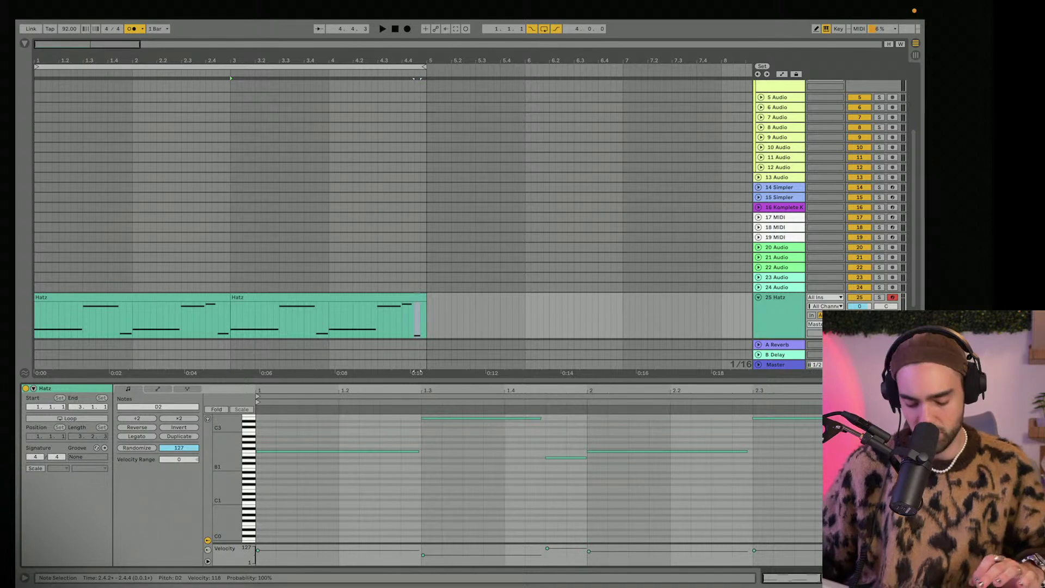
pyautogui.press('Down')
pyautogui.press('Right')
pyautogui.press('Right')
pyautogui.press('space')
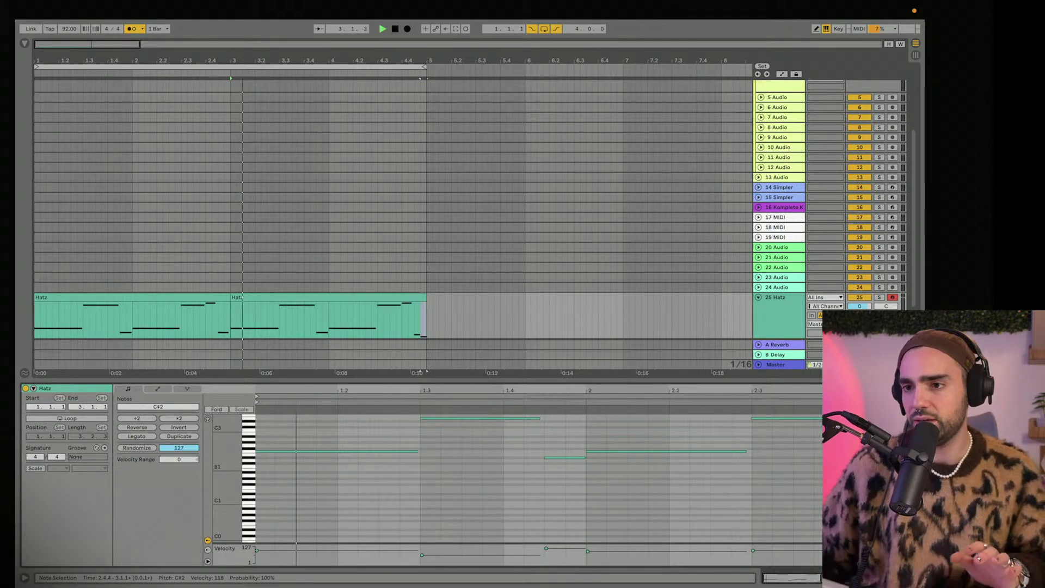
pyautogui.click(132, 29)
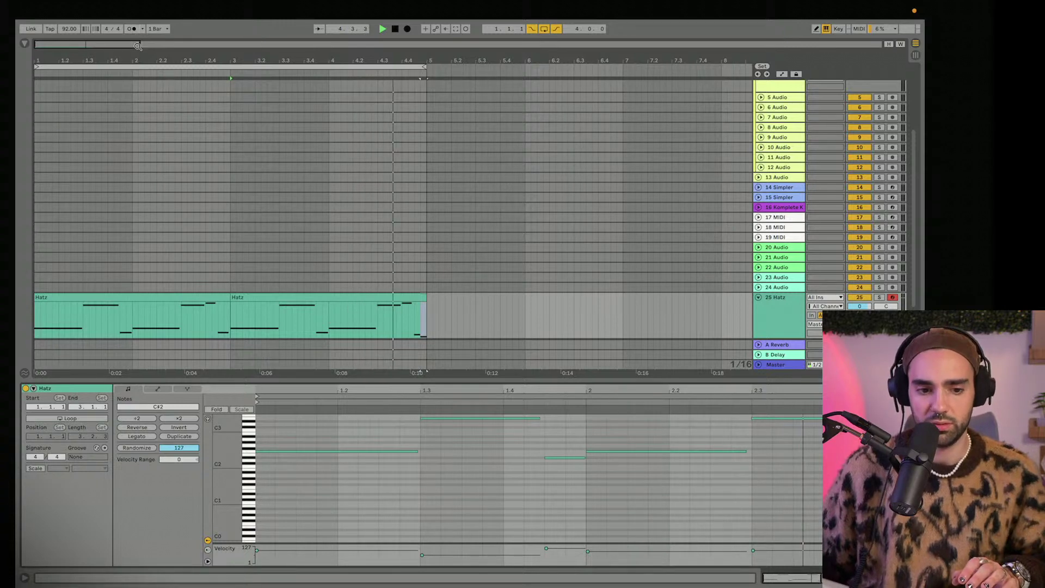
pyautogui.moveTo(135, 44)
pyautogui.mouseDown()
pyautogui.moveTo(135, 68)
pyautogui.moveTo(135, 57)
pyautogui.mouseUp()
pyautogui.press('-')
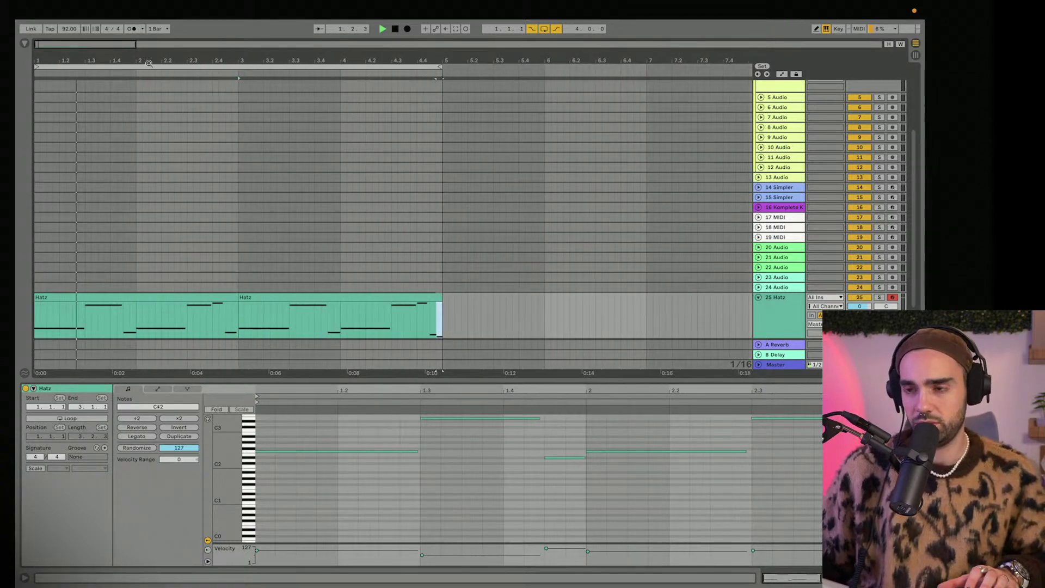
# Stop playback, duplicate track 25 Hatz, and delete both clips from the duplicate.
pyautogui.click(783, 310)
pyautogui.scroll(2, 784, 310)
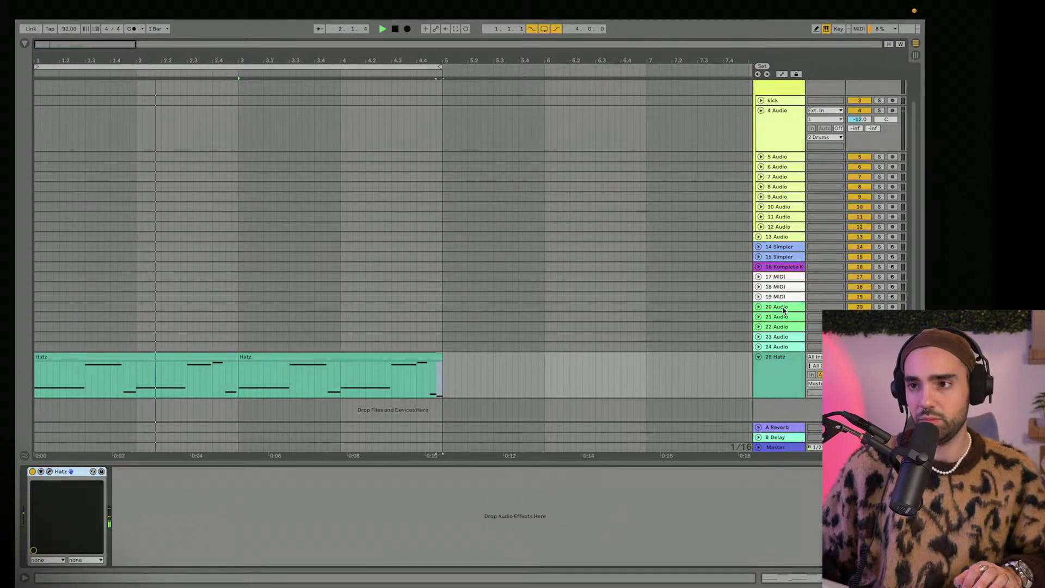
pyautogui.click(777, 377)
pyautogui.press('space')
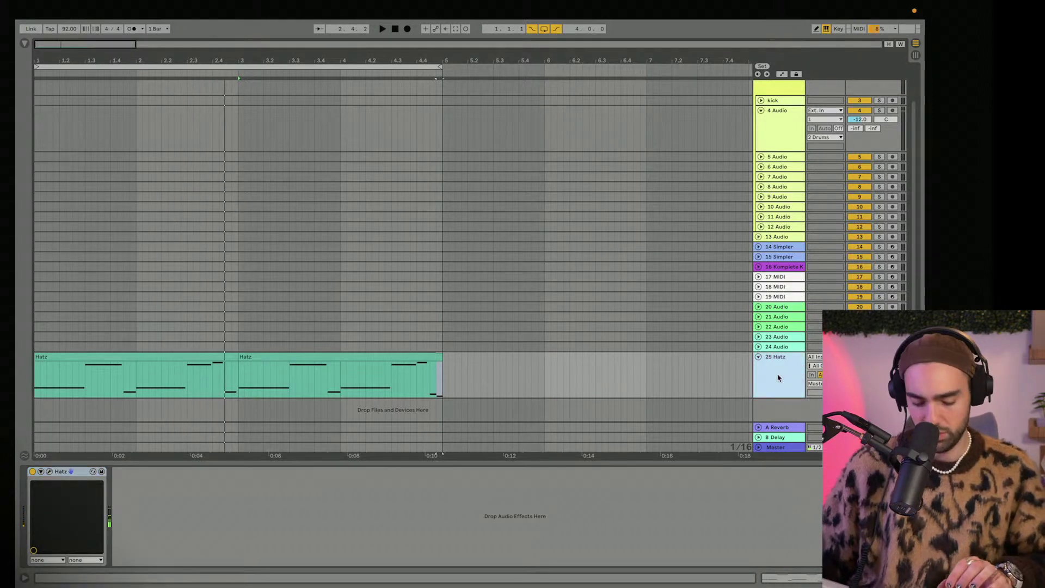
pyautogui.press('super+d')
pyautogui.click(291, 381)
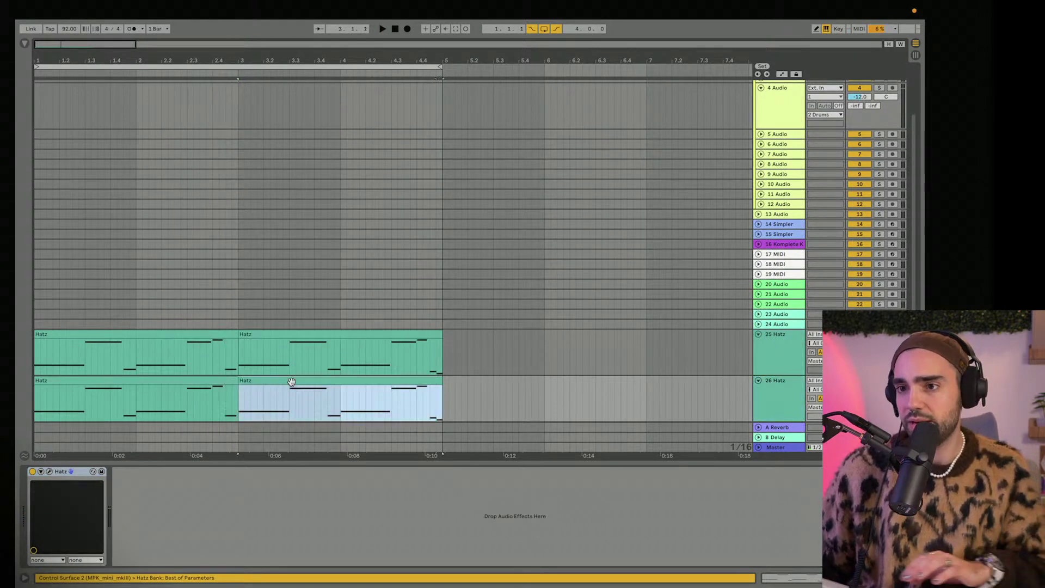
pyautogui.press('Delete')
pyautogui.click(193, 383)
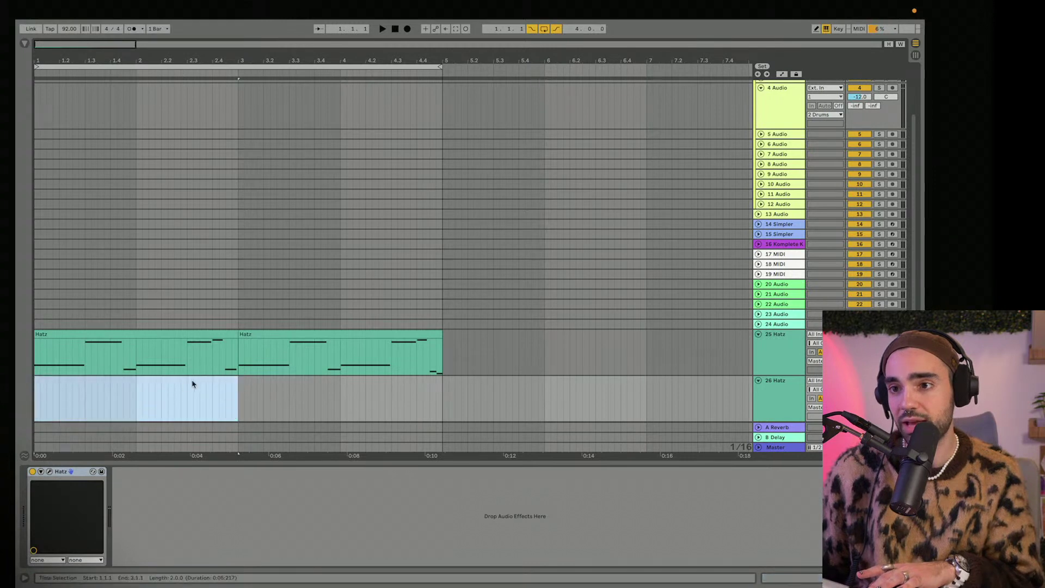
pyautogui.press('super+z')
pyautogui.press('super+z')
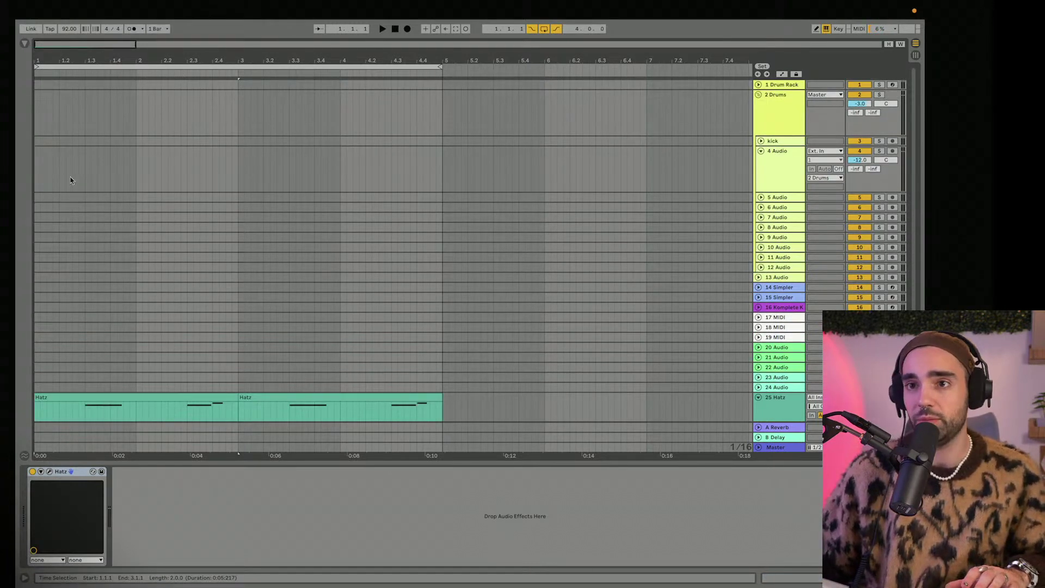
# Place TAETRO_SHORE_shaker.wav at the start of track 5 and repeat the one-shot back to back until bar 3.
pyautogui.press('super+alt+b')
pyautogui.moveTo(153, 365); pyautogui.dragTo(303, 199)
pyautogui.click(761, 198)
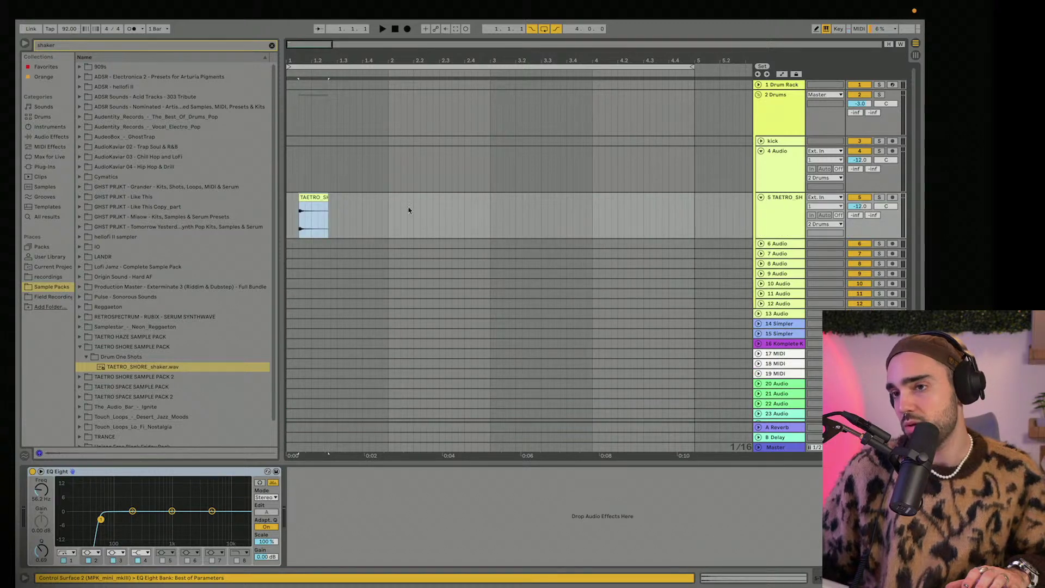
pyautogui.moveTo(306, 197); pyautogui.dragTo(296, 194)
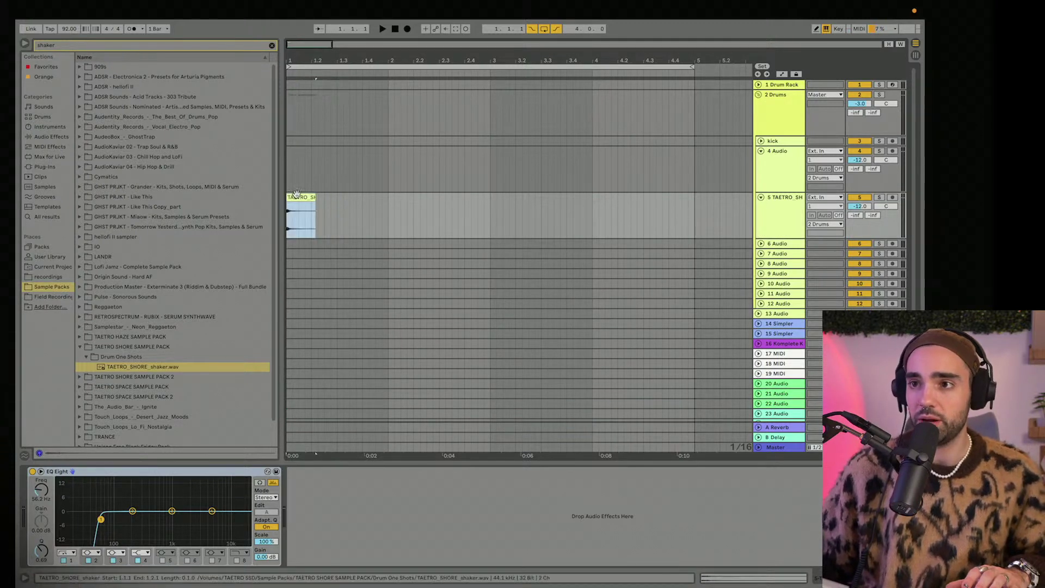
pyautogui.hotkey('ctrl', 'd')
pyautogui.hotkey('ctrl', 'd')
pyautogui.hotkey('ctrl', 'd')
pyautogui.hotkey('ctrl', 'd')
pyautogui.hotkey('ctrl', 'd')
pyautogui.hotkey('ctrl', 'd')
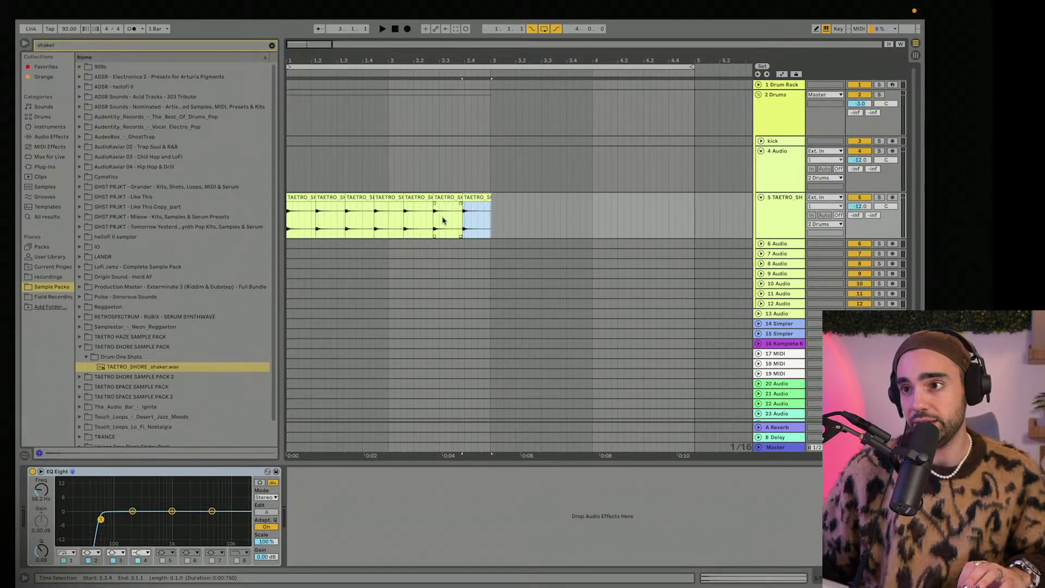
# Look through the Hihat & ShakerLoops folder of TAETRO SPACE SAMPLE PACK 2 for hi-hat loops.
pyautogui.scroll(-3, 435, 245)
pyautogui.scroll(-5, 424, 284)
pyautogui.scroll(2, 418, 303)
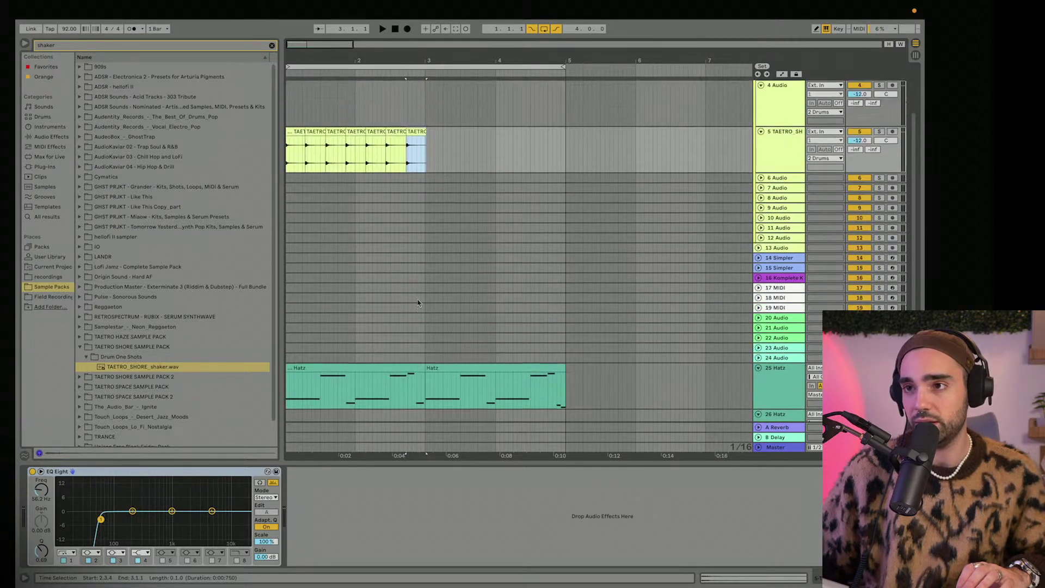
pyautogui.scroll(2, 418, 303)
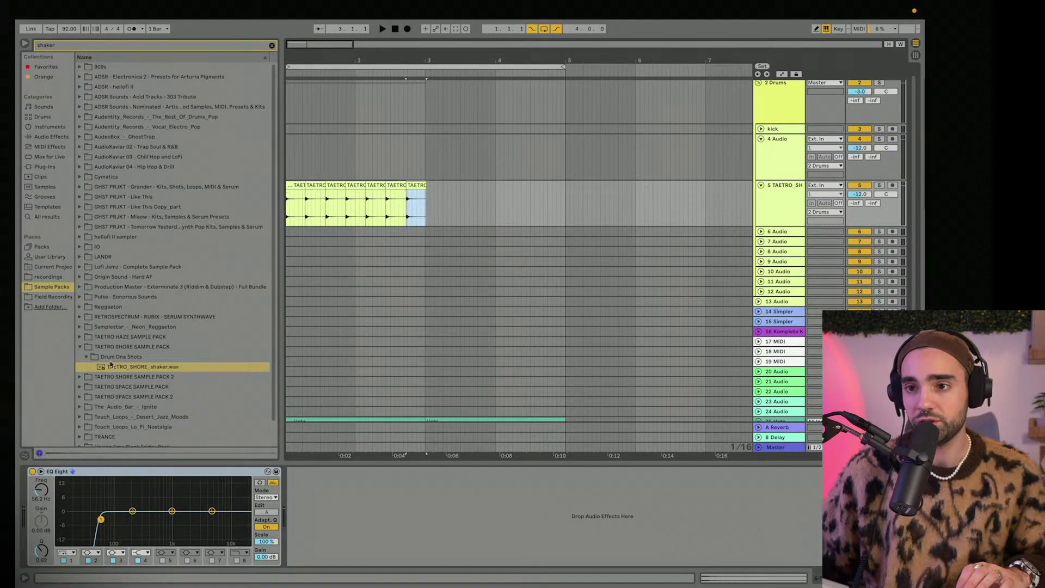
pyautogui.click(79, 397)
pyautogui.click(85, 387)
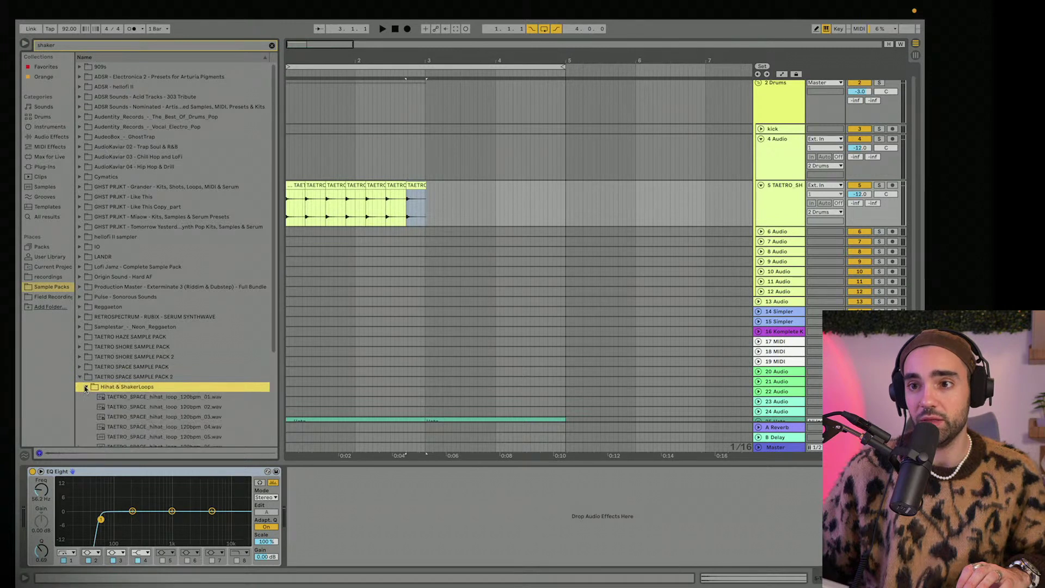
pyautogui.moveTo(109, 398); pyautogui.dragTo(127, 451)
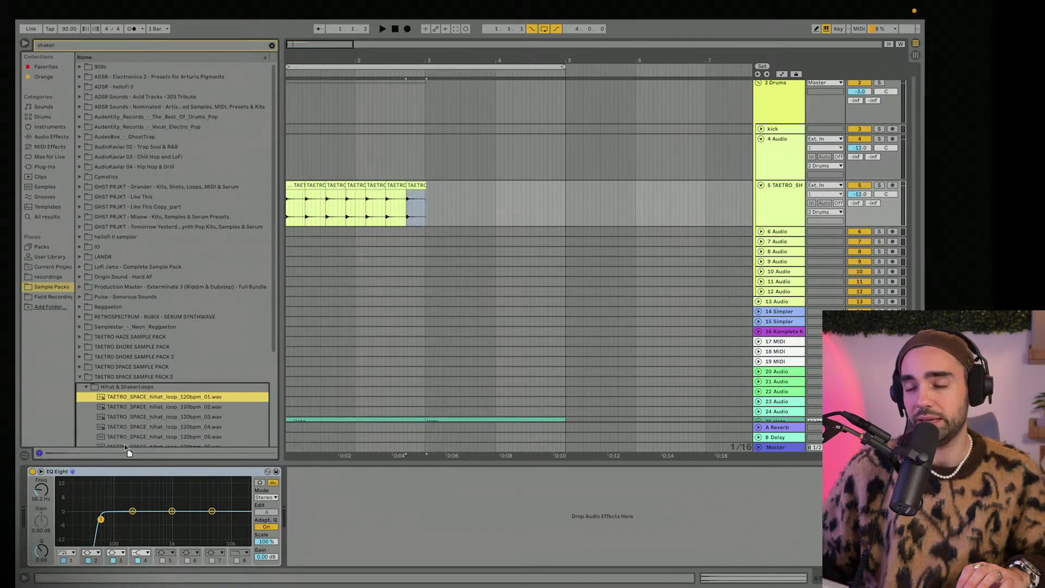
# Clear all the shaker clips from track 5.
pyautogui.click(292, 185)
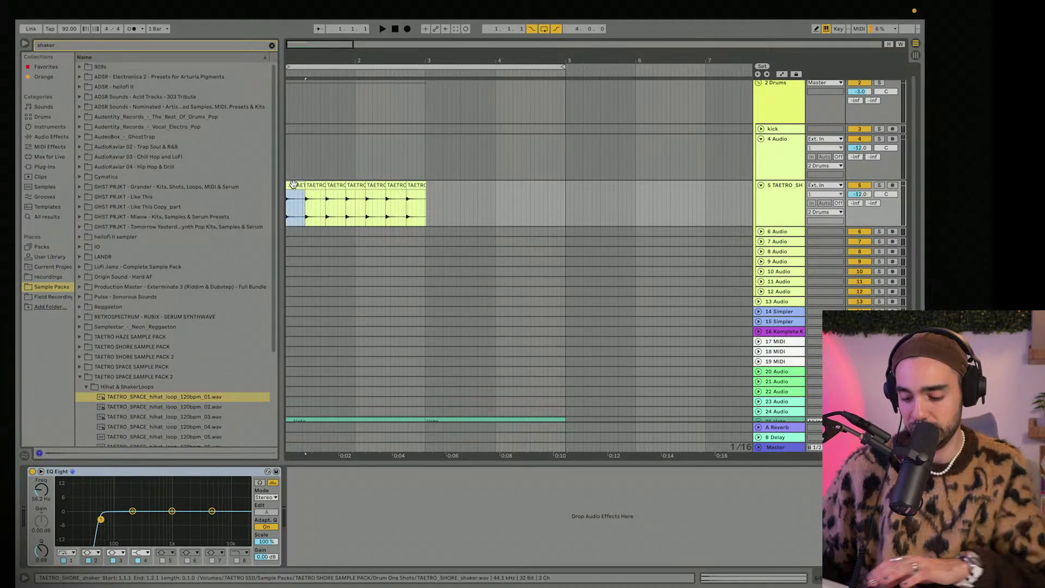
pyautogui.moveTo(293, 185); pyautogui.dragTo(415, 191)
pyautogui.press('super+z')
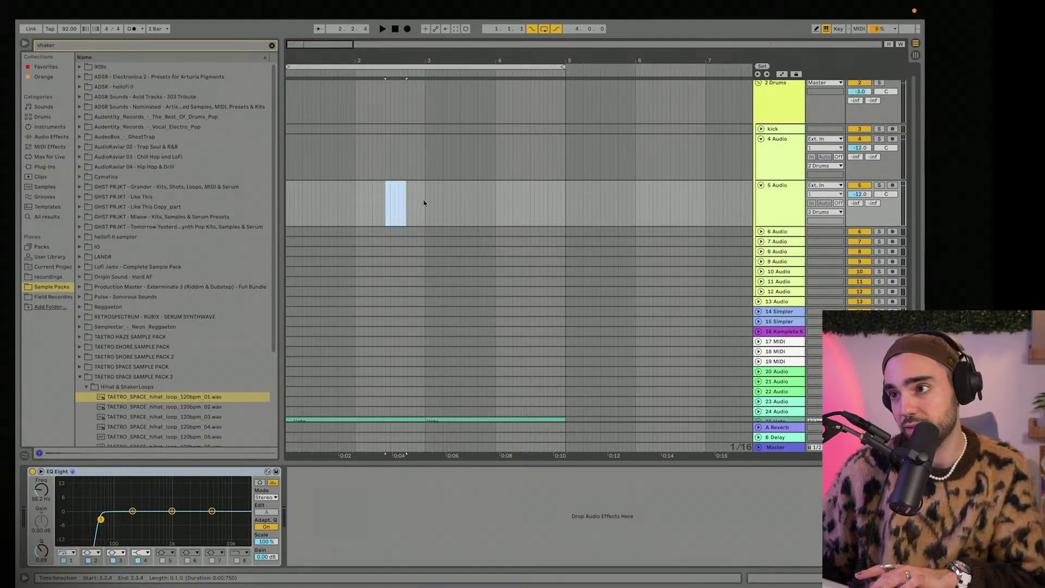
# Open the Hatz plugin window of track 26 and search the sample packs for "hihat".
pyautogui.scroll(-3, 424, 203)
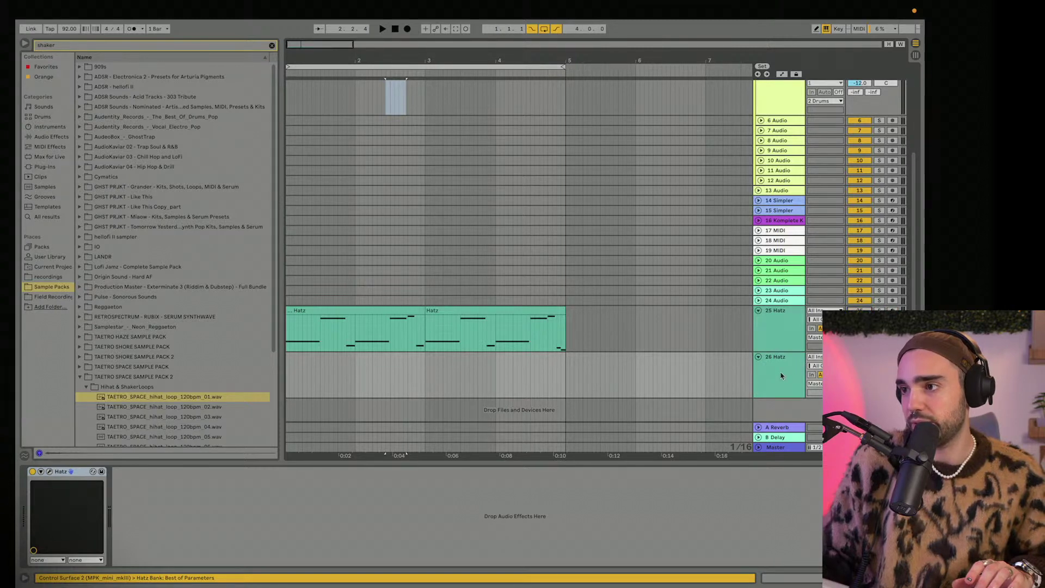
pyautogui.click(50, 473)
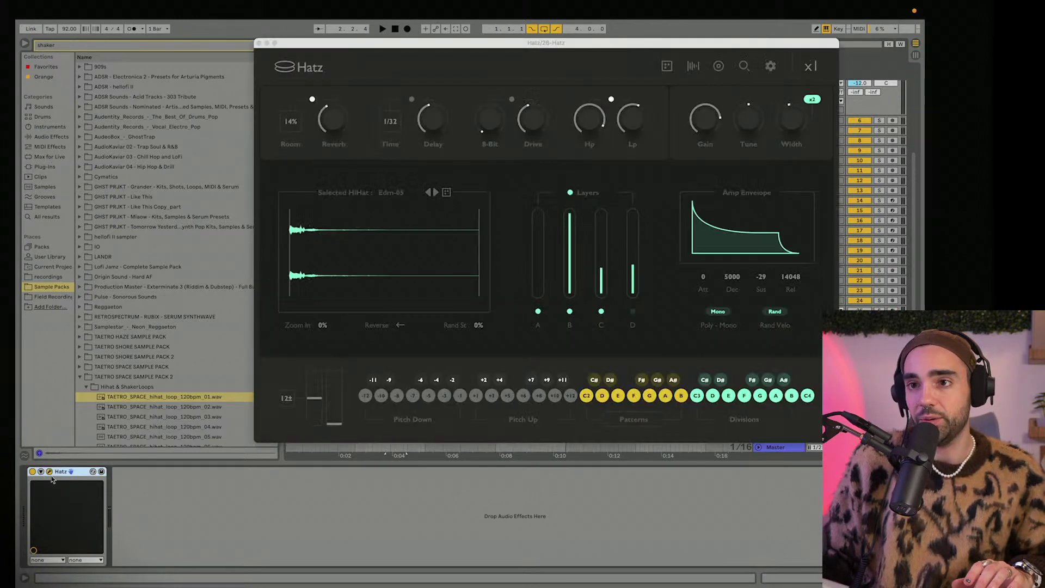
pyautogui.click(102, 46)
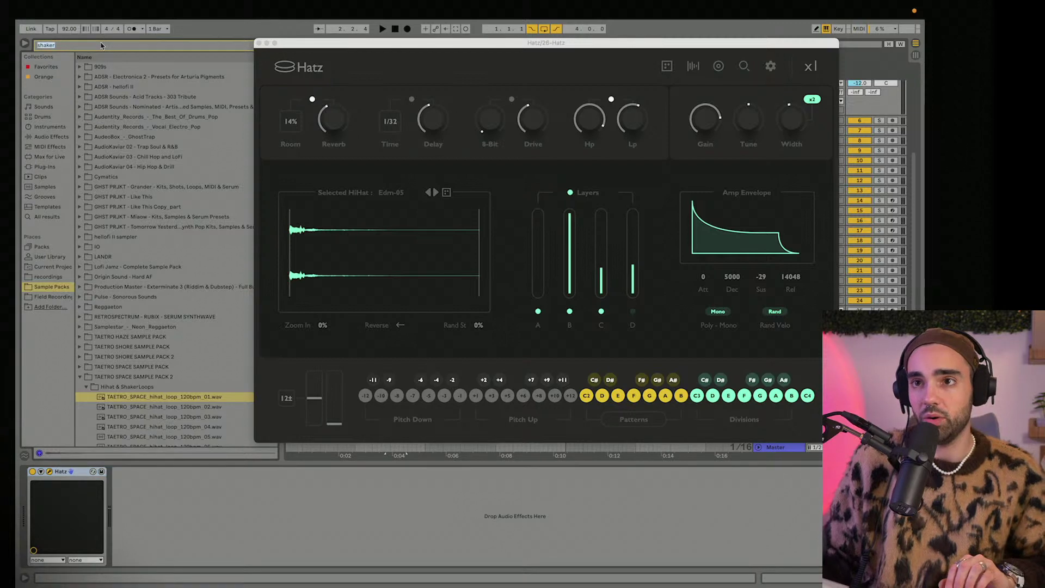
pyautogui.write('hihat')
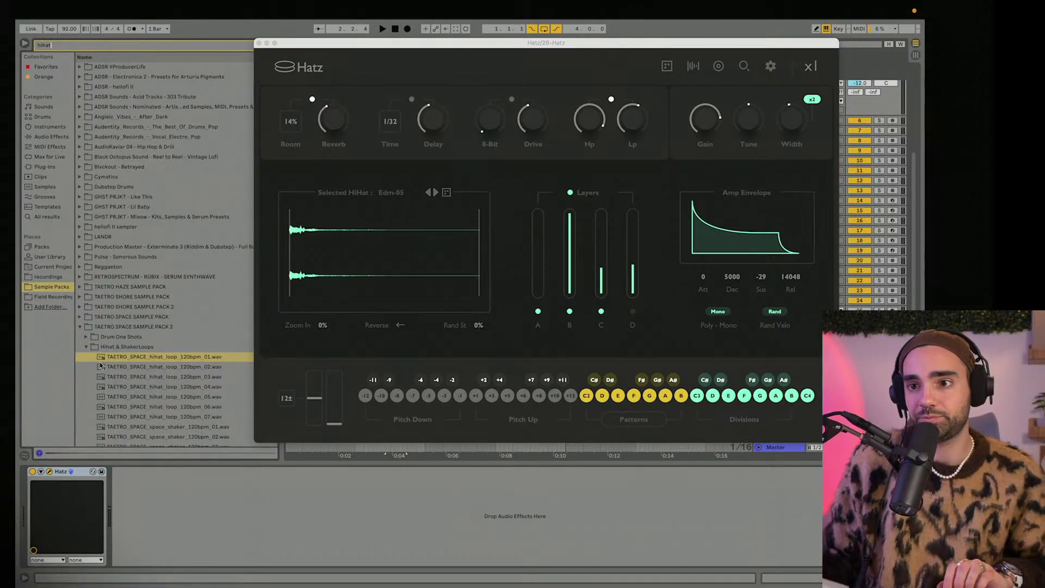
# Preview a hi-hat loop from TAETRO SPACE SAMPLE PACK 2 and several hi-hat one-shots from TAETRO HAZE SAMPLE PACK.
pyautogui.click(135, 351)
pyautogui.click(129, 391)
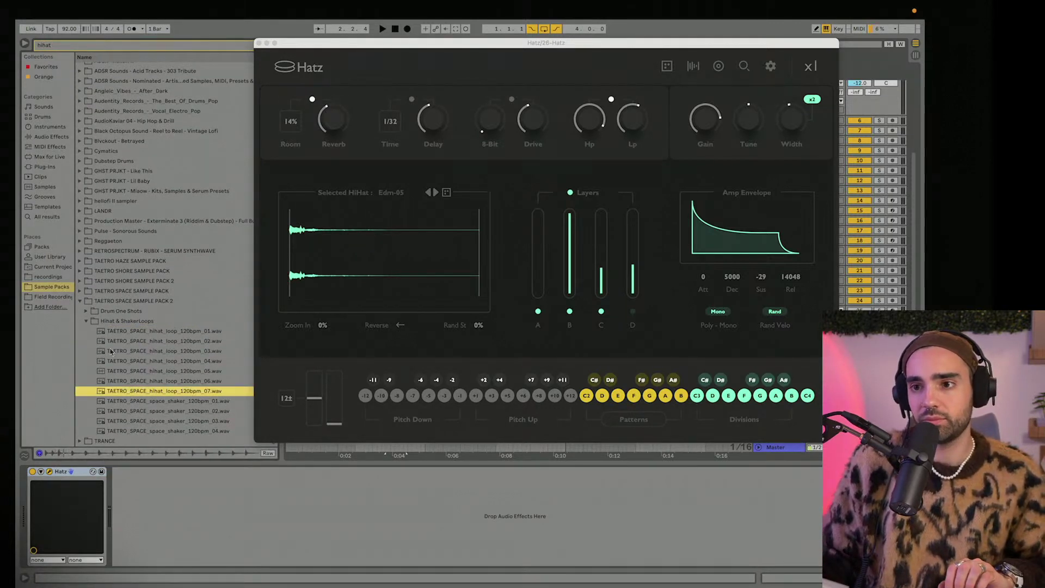
pyautogui.click(86, 322)
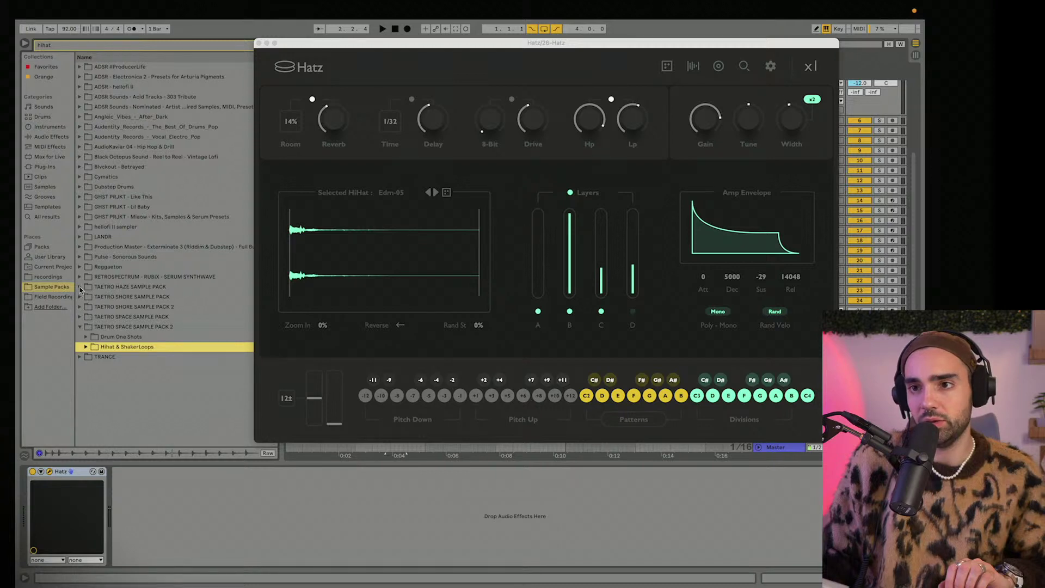
pyautogui.click(80, 288)
pyautogui.click(92, 308)
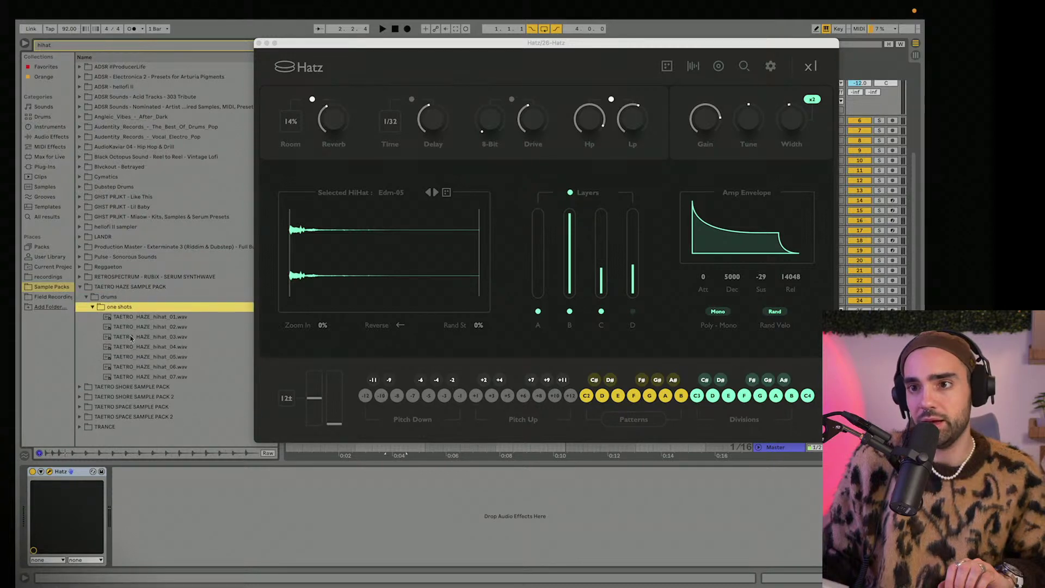
pyautogui.click(133, 336)
pyautogui.click(132, 327)
pyautogui.click(132, 318)
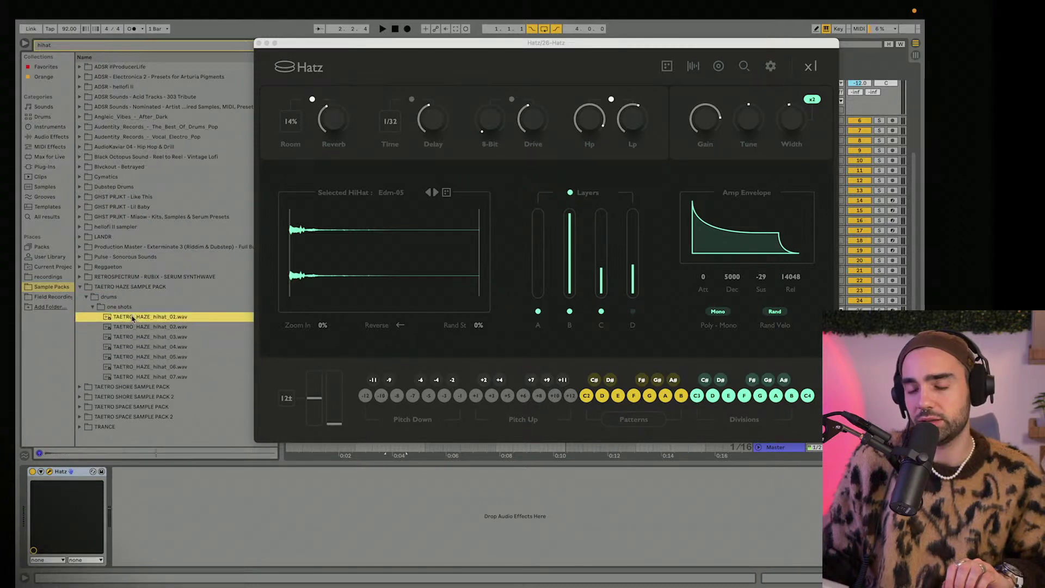
pyautogui.click(134, 367)
pyautogui.click(130, 376)
pyautogui.click(137, 327)
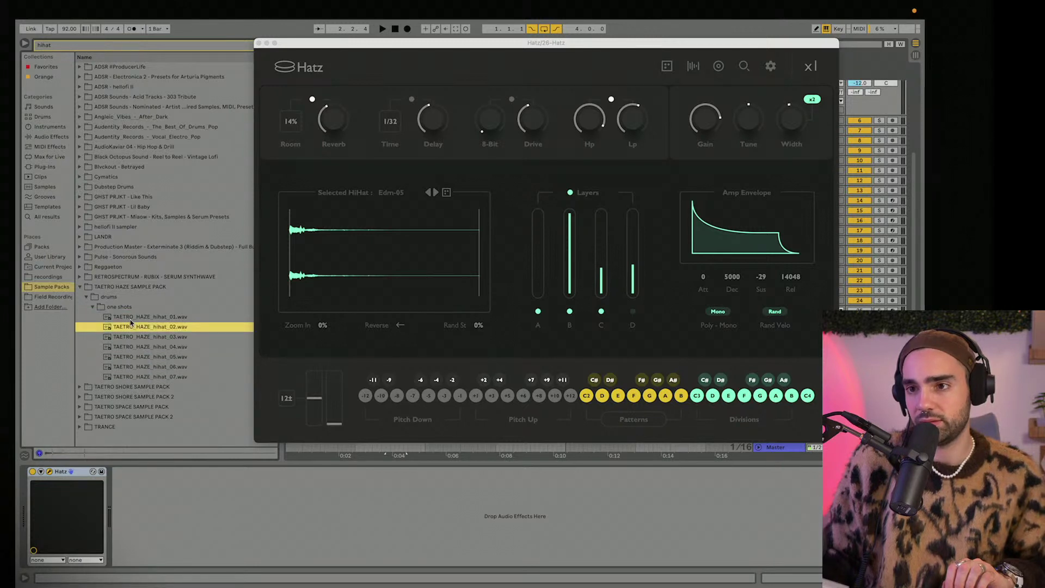
# Load TAETRO_HAZE_hihat_01.wav into Hatz on track 26 and move the plugin window clear of the arrangement.
pyautogui.click(126, 321)
pyautogui.moveTo(123, 322); pyautogui.dragTo(348, 271)
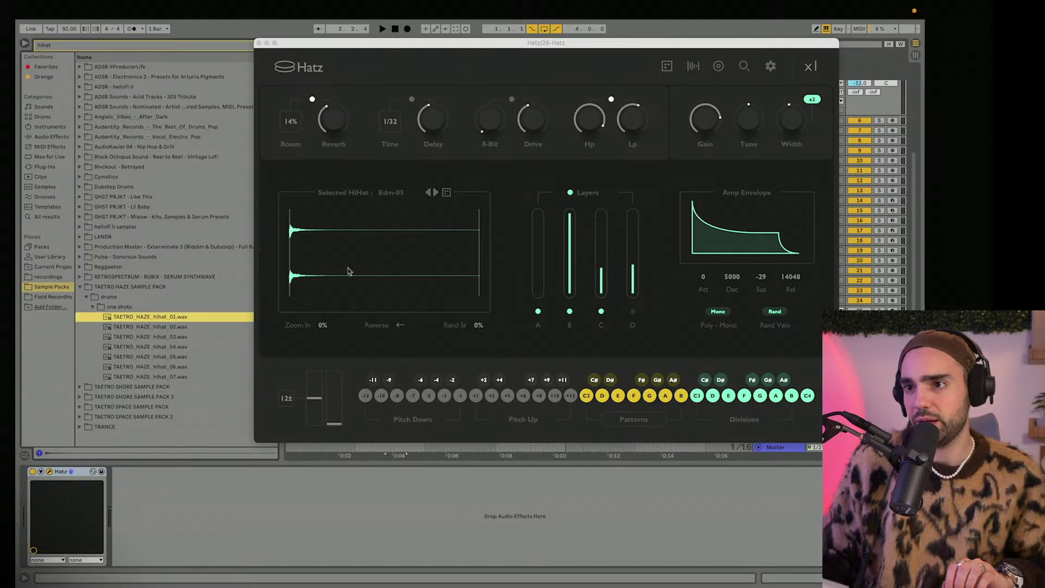
pyautogui.moveTo(368, 49); pyautogui.dragTo(539, 430)
pyautogui.press('space')
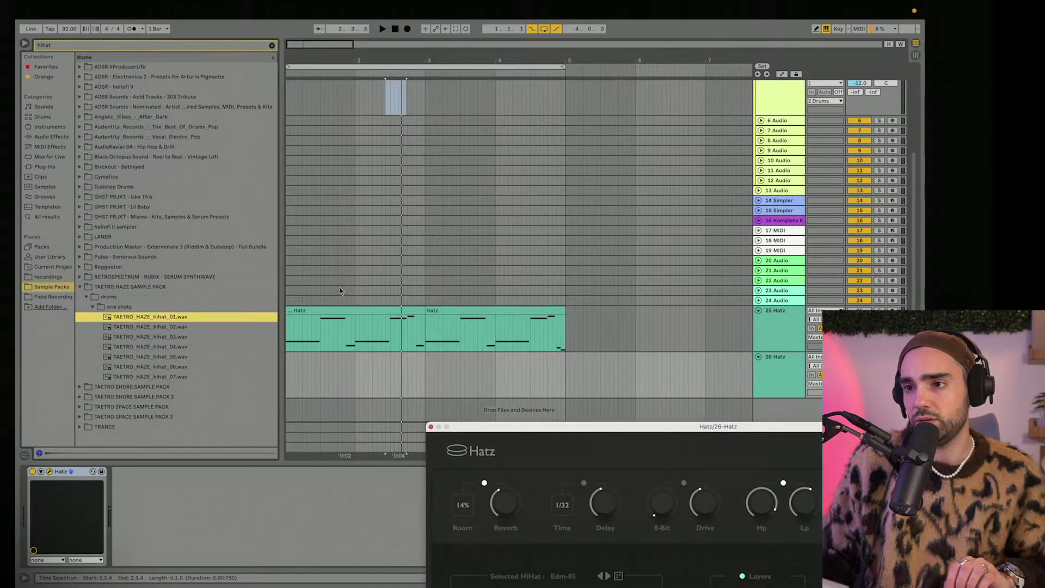
# Copy both Hatz clips from track 25 onto track 26 and play them with the track 26 Hatz window in view.
pyautogui.click(336, 308)
pyautogui.keyDown('shift'); pyautogui.click(475, 319); pyautogui.keyUp('shift')
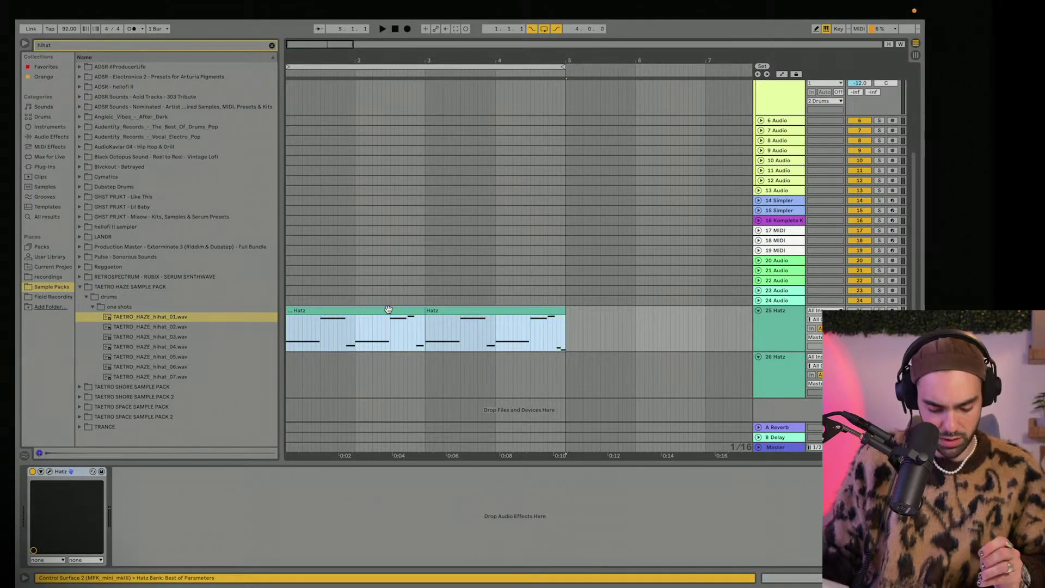
pyautogui.moveTo(388, 309); pyautogui.dragTo(388, 355)
pyautogui.press('space')
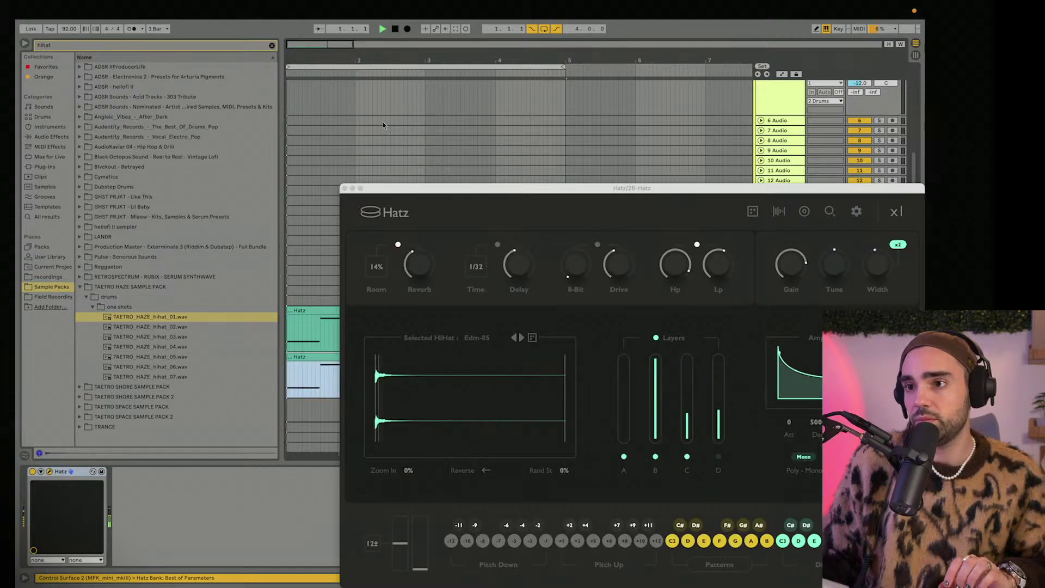
pyautogui.moveTo(418, 189); pyautogui.dragTo(166, 19)
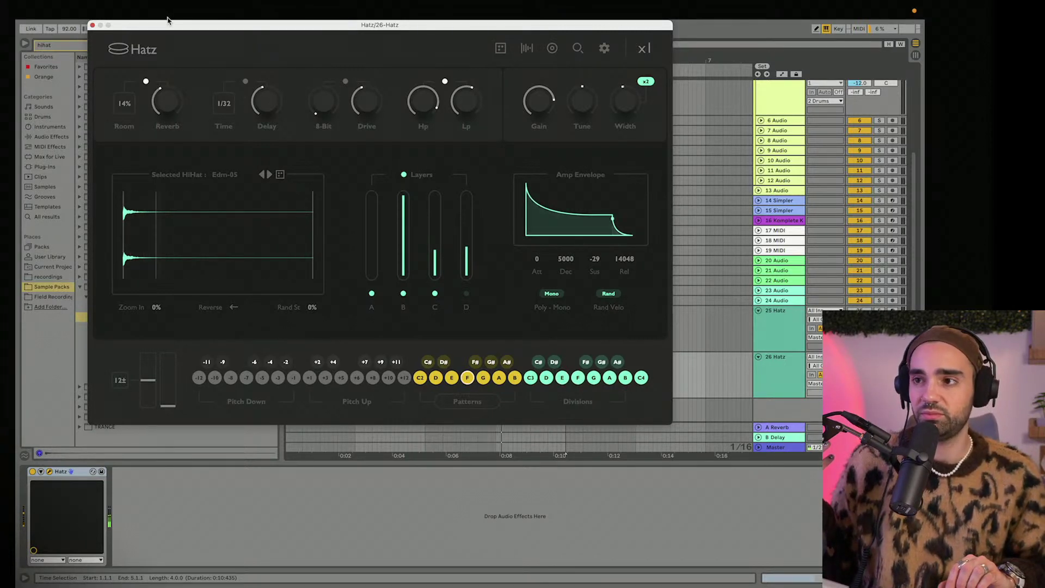
# Raise the tune of track 26's Hatz slightly, lower its reverb to about 11%, and reduce its delay.
pyautogui.moveTo(594, 107); pyautogui.dragTo(593, 92)
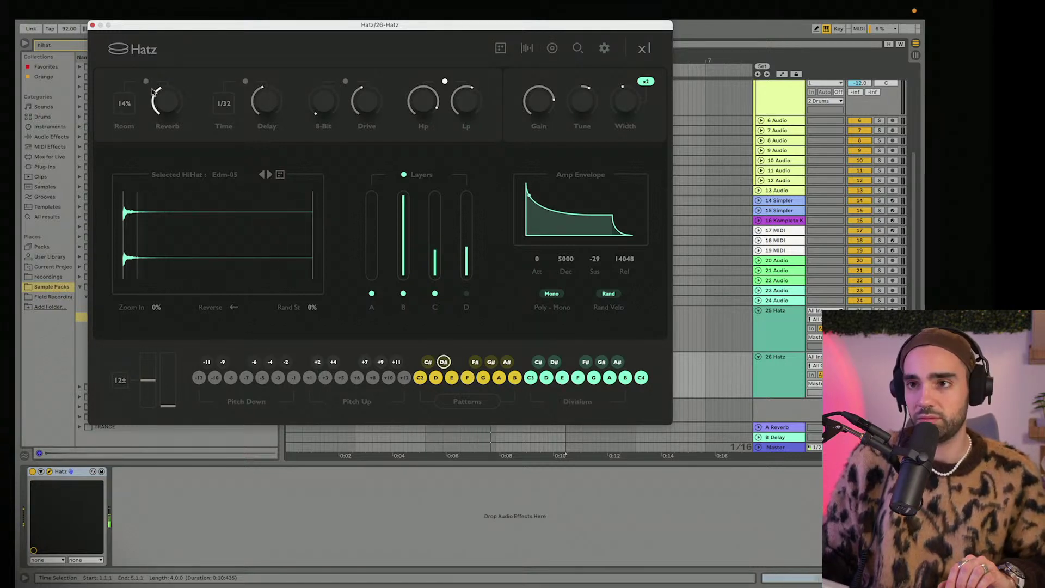
pyautogui.moveTo(173, 113); pyautogui.dragTo(173, 124)
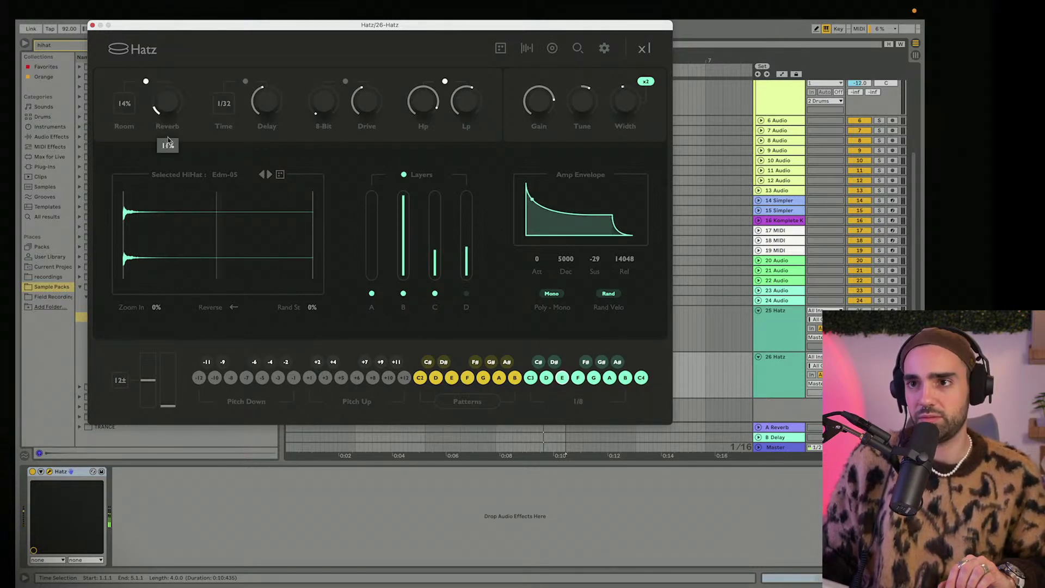
pyautogui.click(265, 96)
pyautogui.moveTo(265, 96)
pyautogui.mouseDown()
pyautogui.moveTo(254, 69)
pyautogui.moveTo(260, 108)
pyautogui.mouseUp()
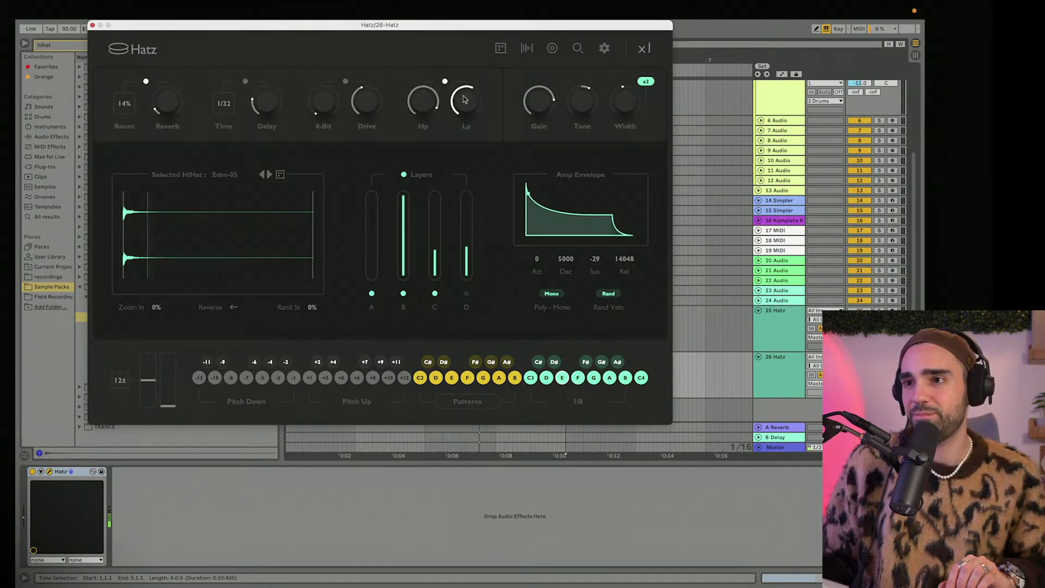
# Close the track 26 Hatz window, fold the 2 Drums group, and reactivate track 25 Hatz.
pyautogui.click(92, 26)
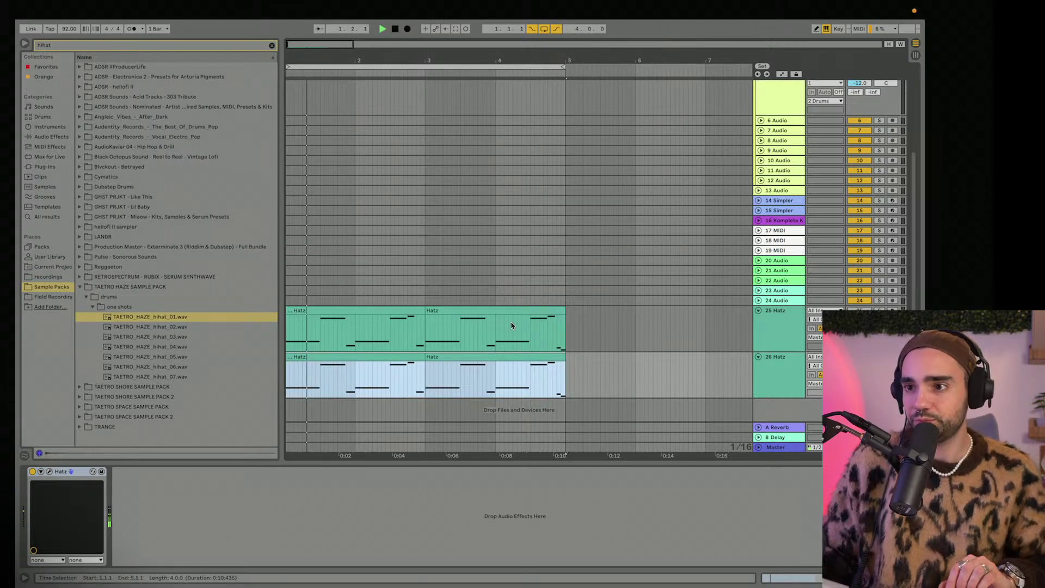
pyautogui.scroll(5, 585, 348)
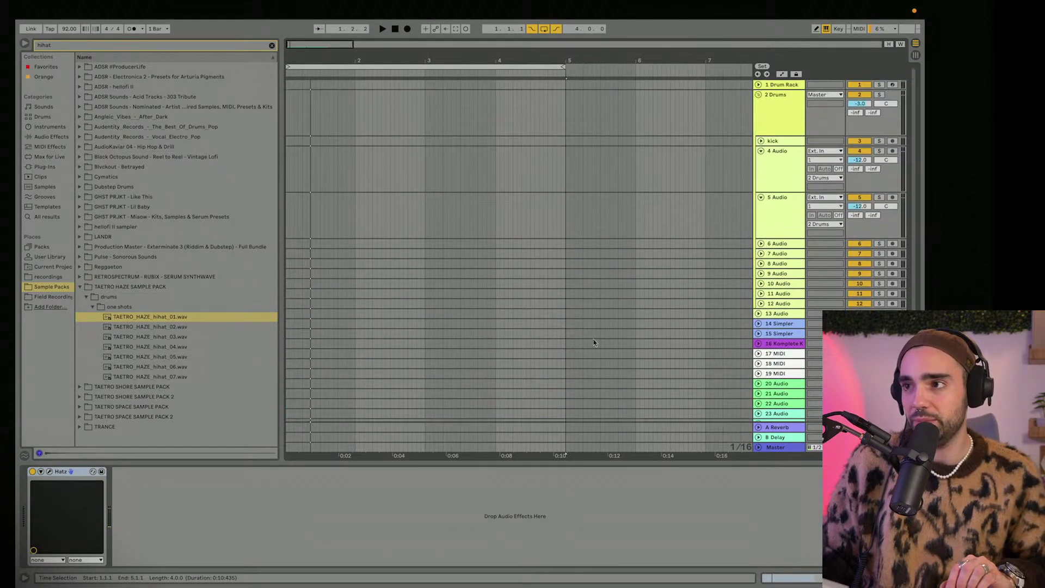
pyautogui.click(757, 96)
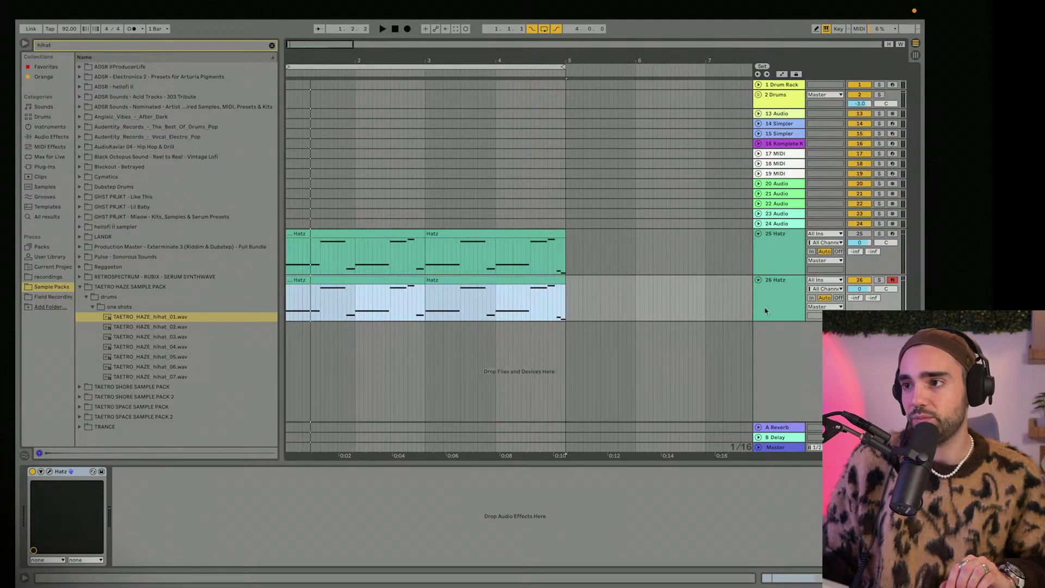
pyautogui.moveTo(765, 311); pyautogui.dragTo(764, 227)
pyautogui.moveTo(773, 266); pyautogui.dragTo(779, 273)
pyautogui.click(860, 242)
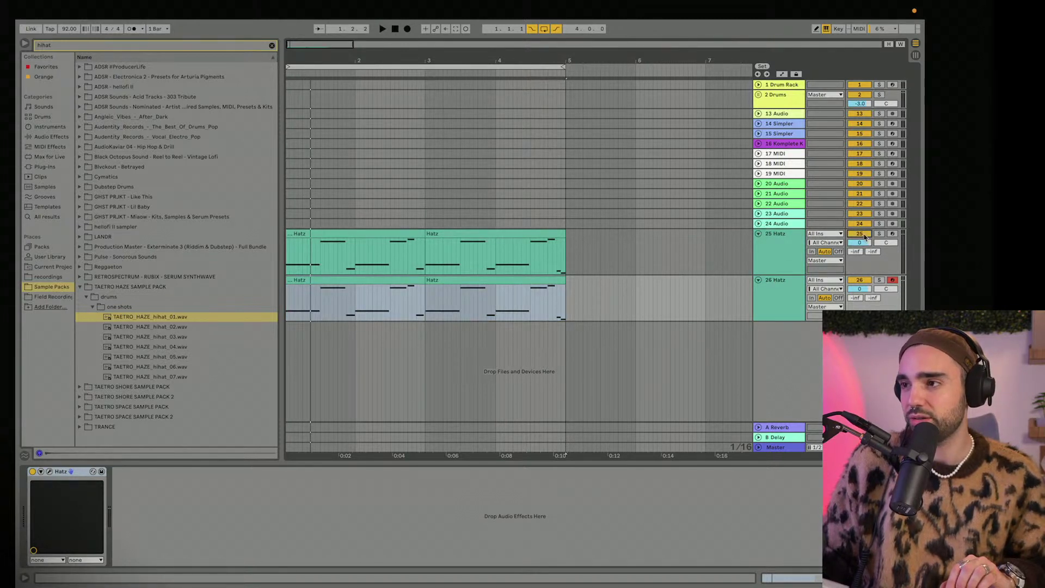
# During playback, set track 25 Hatz to pan 13R and -13.6 dB, and track 26 Hatz to pan 13L and -1.1 dB.
pyautogui.press('space')
pyautogui.moveTo(886, 243); pyautogui.dragTo(886, 239)
pyautogui.moveTo(887, 289); pyautogui.dragTo(887, 296)
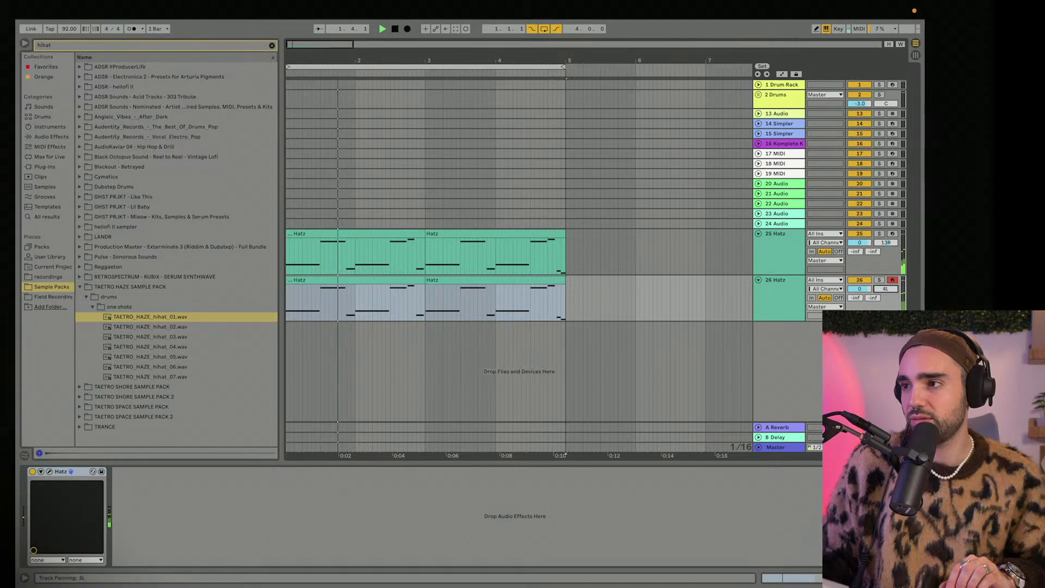
pyautogui.moveTo(859, 243); pyautogui.dragTo(859, 291)
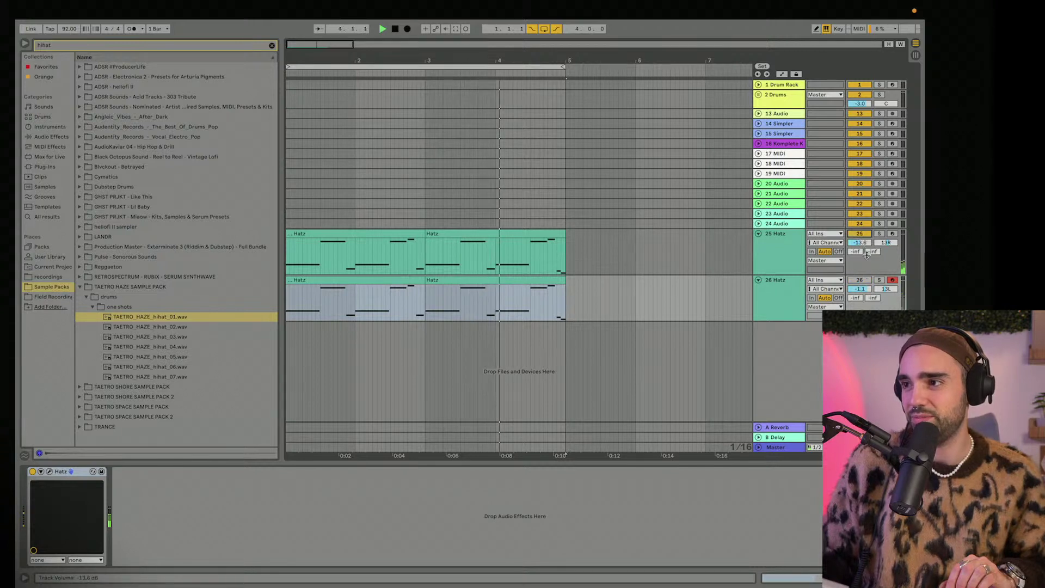
# Stop playback, create a group from track 25 Hatz, and move the second Hatz track into it.
pyautogui.click(780, 284)
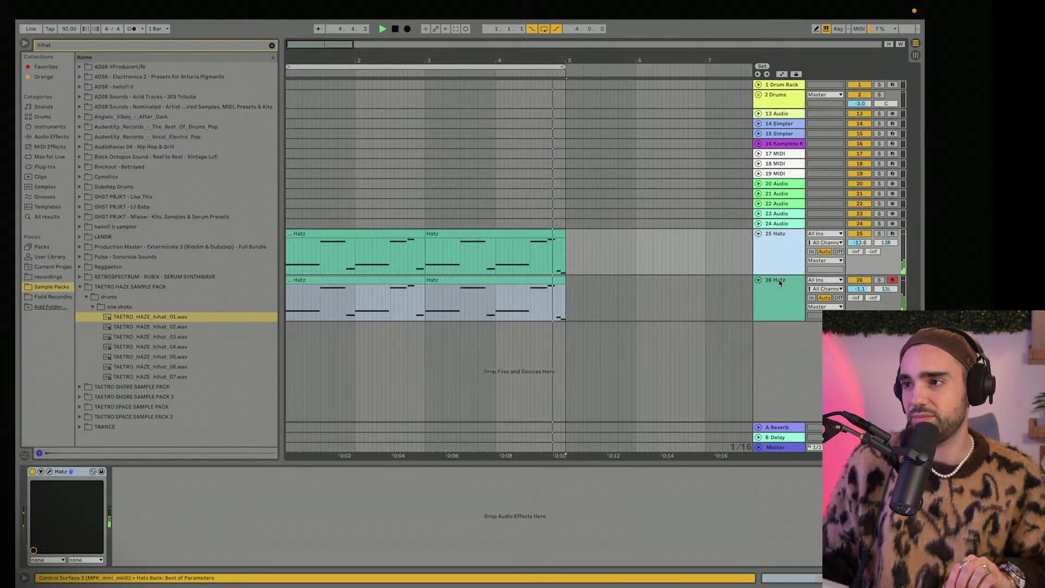
pyautogui.press('space')
pyautogui.rightClick(786, 298)
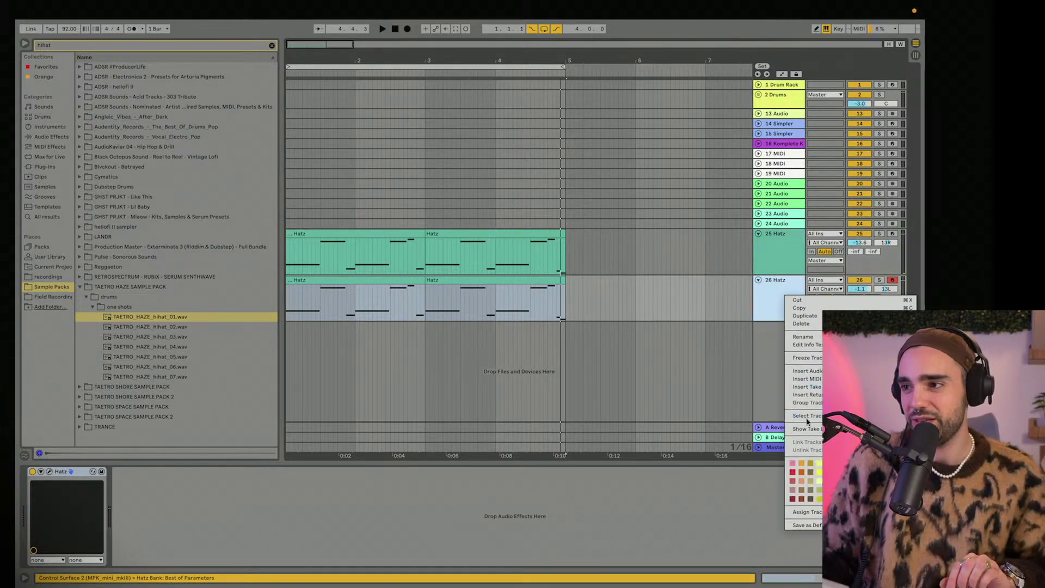
pyautogui.press('Escape')
pyautogui.rightClick(787, 256)
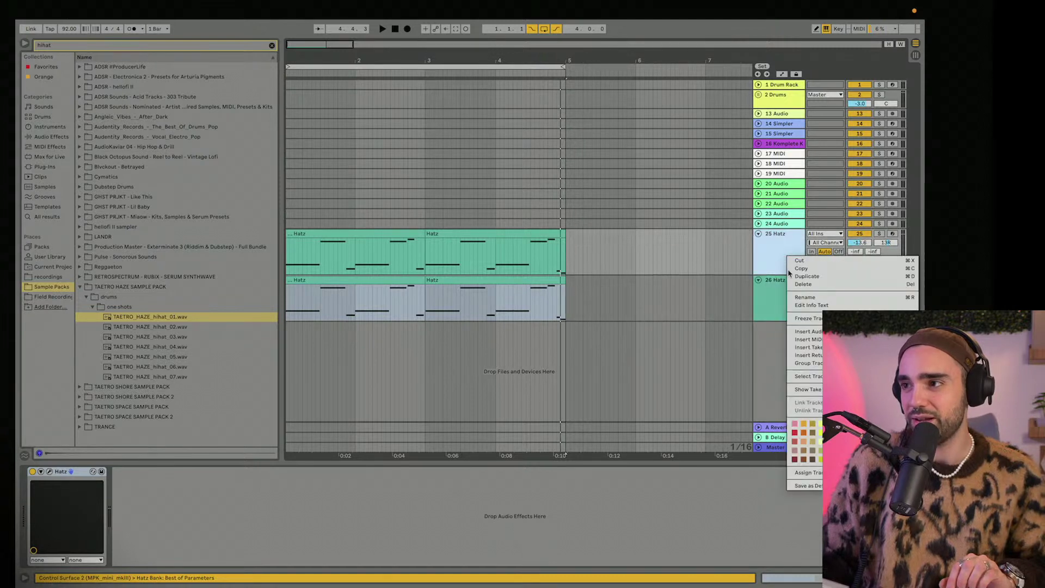
pyautogui.click(816, 364)
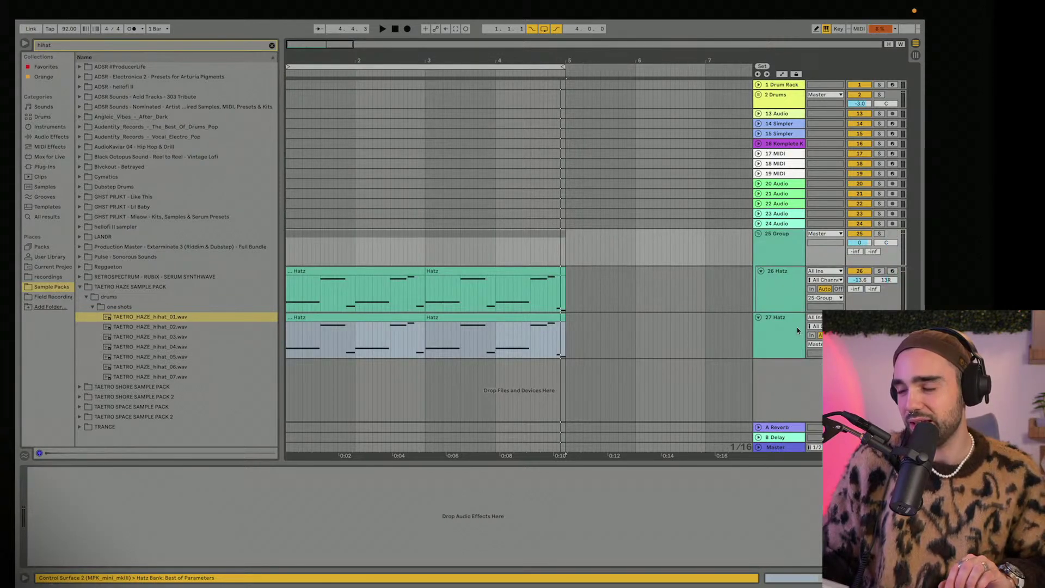
pyautogui.click(781, 324)
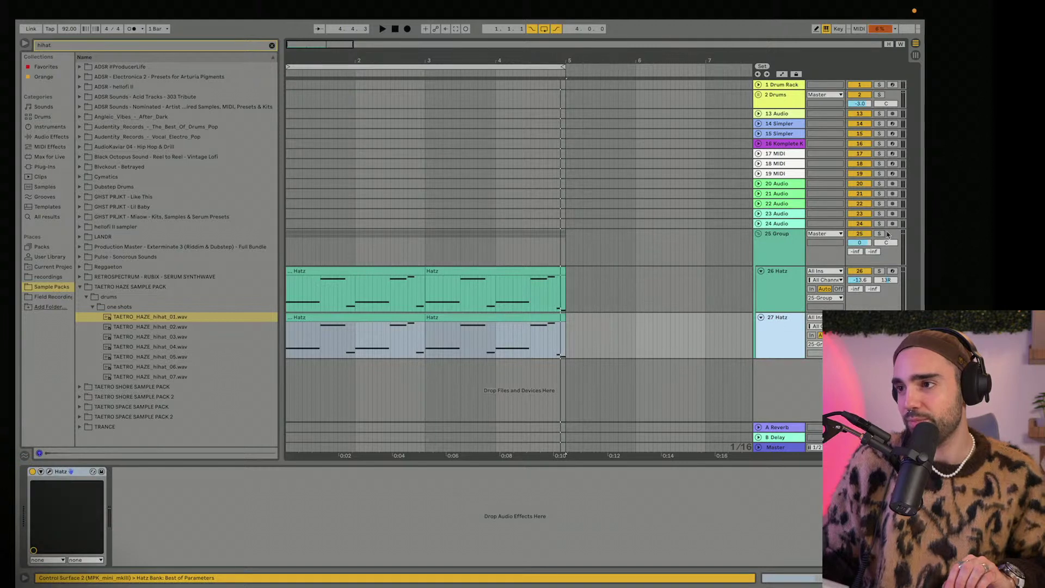
# Lower the Hatz group's volume to -4.2 dB and play it, toggling track 26 Hatz off and on to compare.
pyautogui.click(773, 257)
pyautogui.press('space')
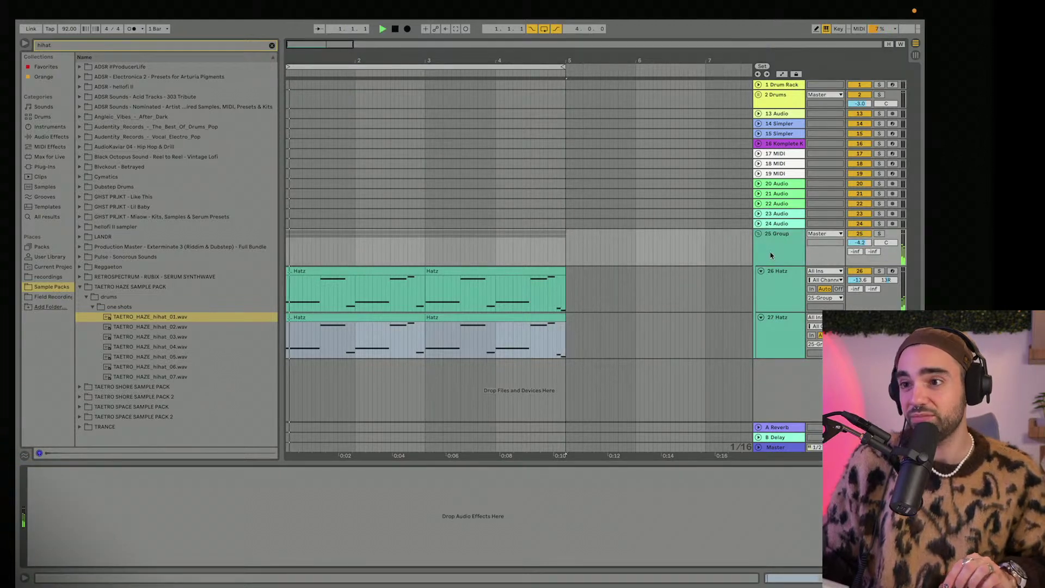
pyautogui.click(860, 271)
pyautogui.click(860, 270)
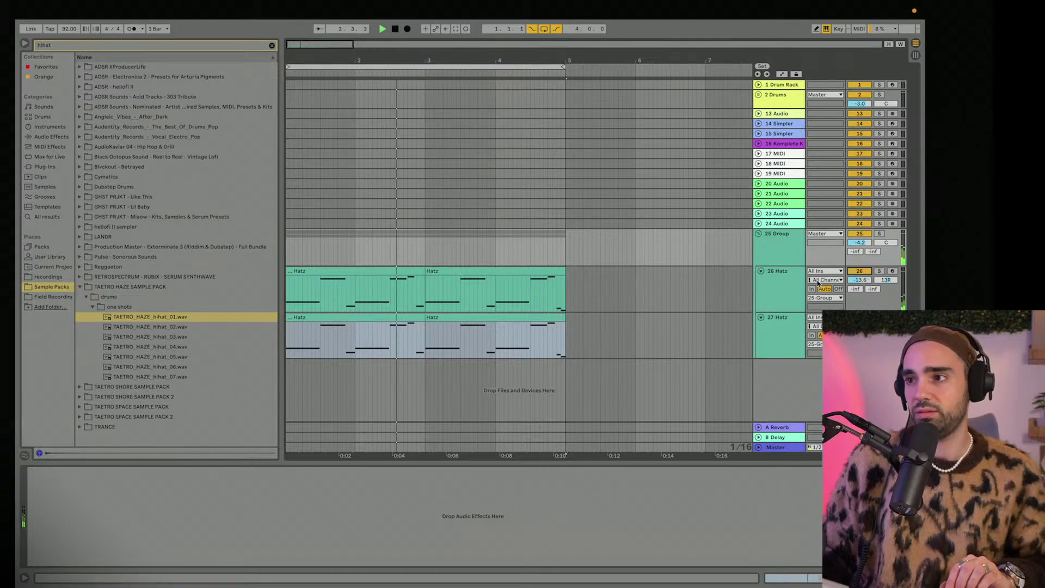
# In track 26's Hatz, turn off the reverb, reduce the delay, tune down to -2.15 st, and increase the width.
pyautogui.click(777, 295)
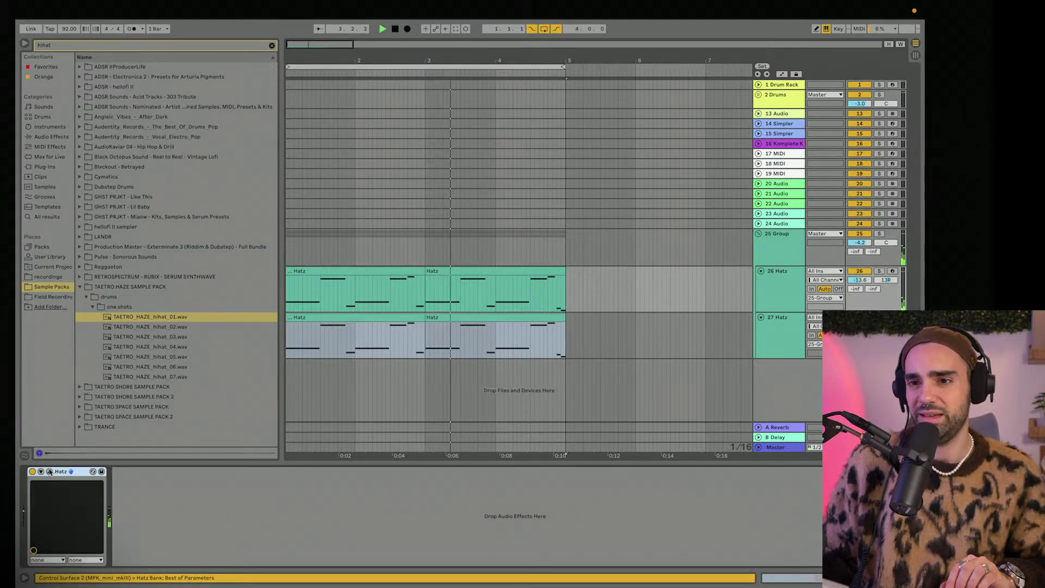
pyautogui.click(68, 472)
pyautogui.click(428, 116)
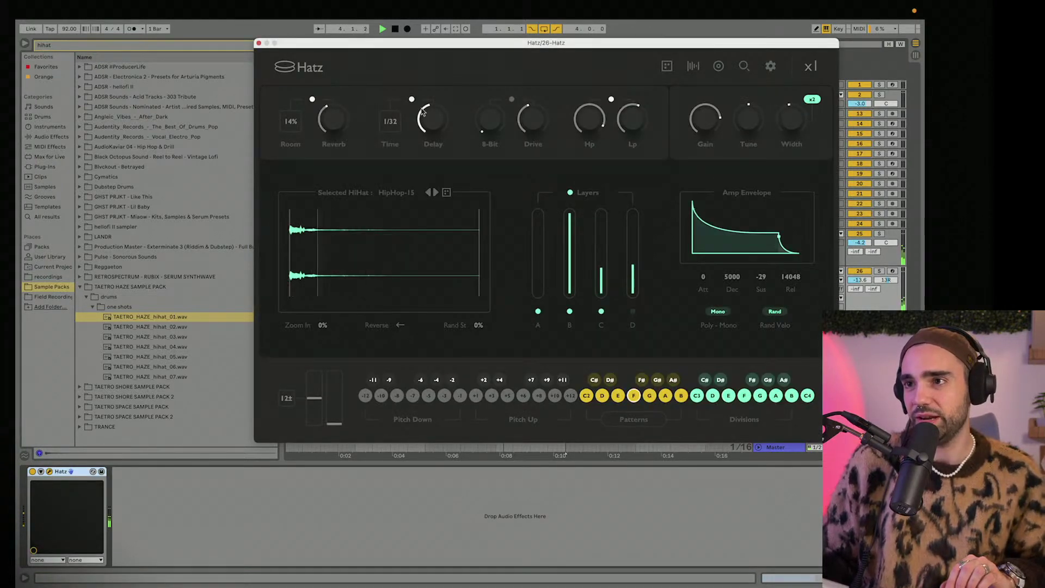
pyautogui.moveTo(427, 116)
pyautogui.mouseDown()
pyautogui.moveTo(420, 107)
pyautogui.moveTo(420, 130)
pyautogui.moveTo(420, 112)
pyautogui.mouseUp()
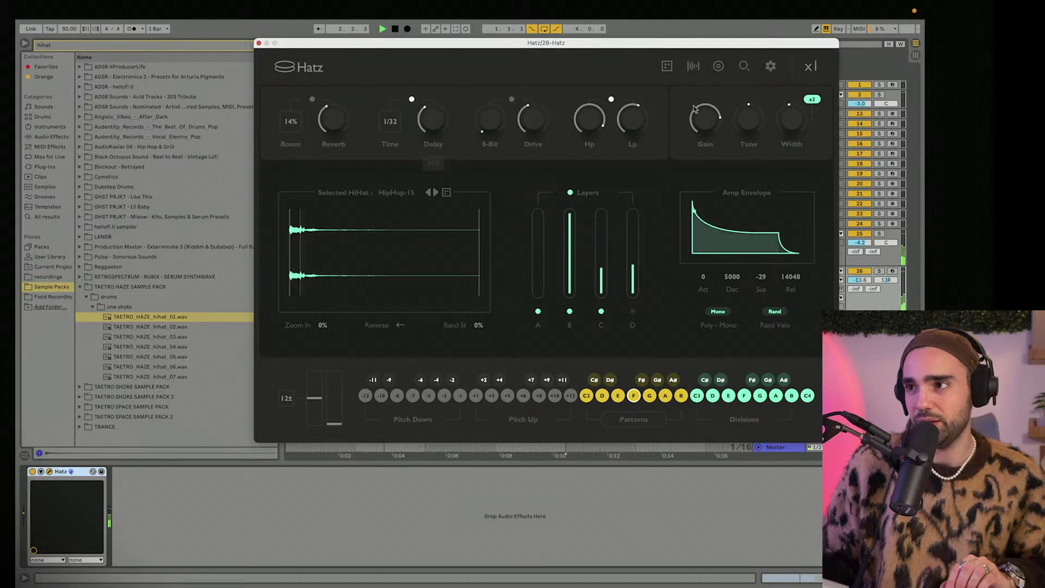
pyautogui.moveTo(751, 117); pyautogui.dragTo(753, 103)
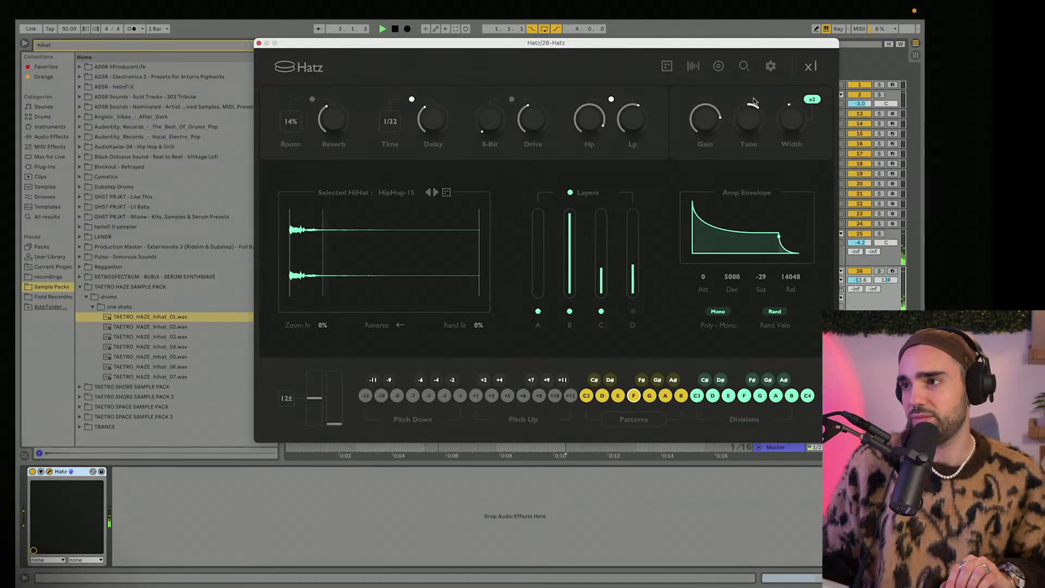
pyautogui.moveTo(753, 102); pyautogui.dragTo(792, 100)
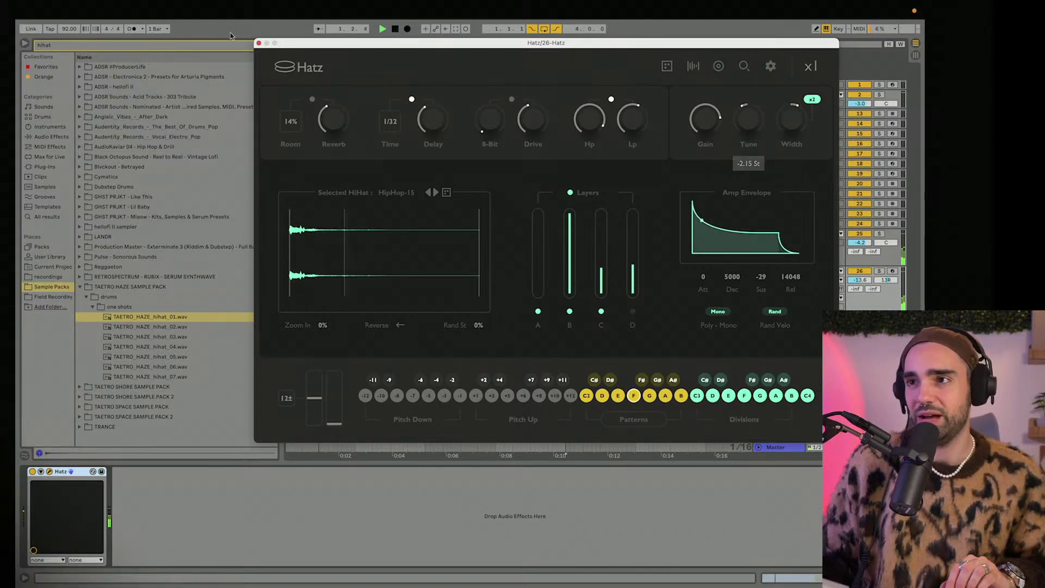
# Close the track 26 Hatz window, fold the 25 Group, and stop playback.
pyautogui.click(260, 44)
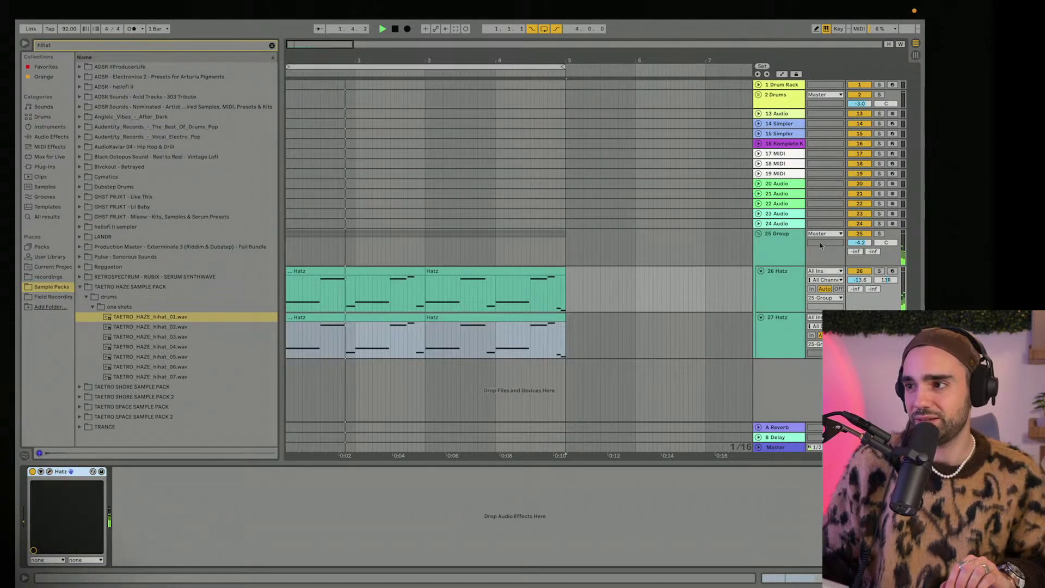
pyautogui.click(759, 235)
pyautogui.press('space')
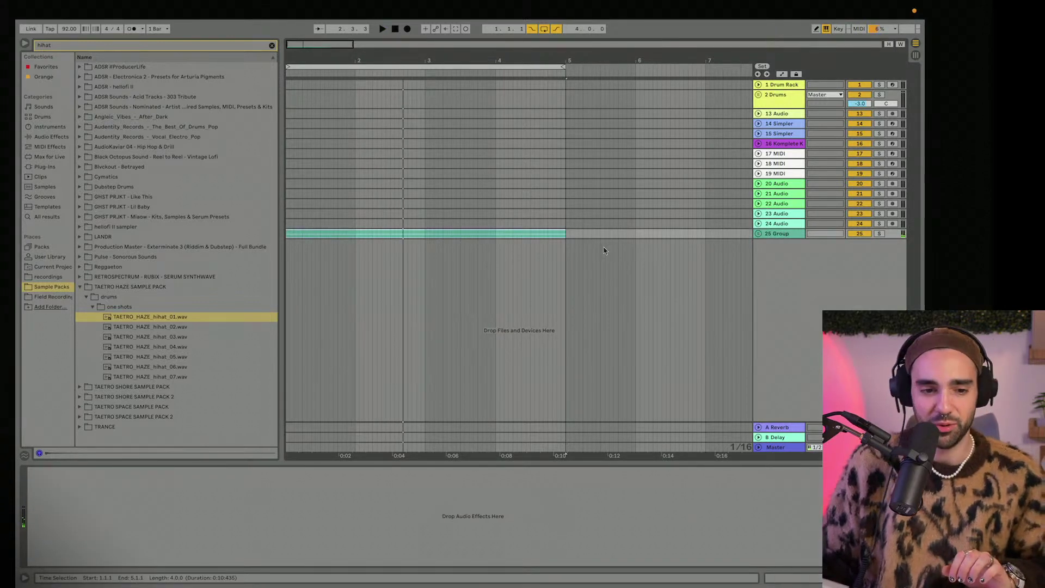
# Search the plug-ins for "diva" and load the u-he Diva Audio Unit onto track 17 MIDI.
pyautogui.click(784, 155)
pyautogui.click(46, 167)
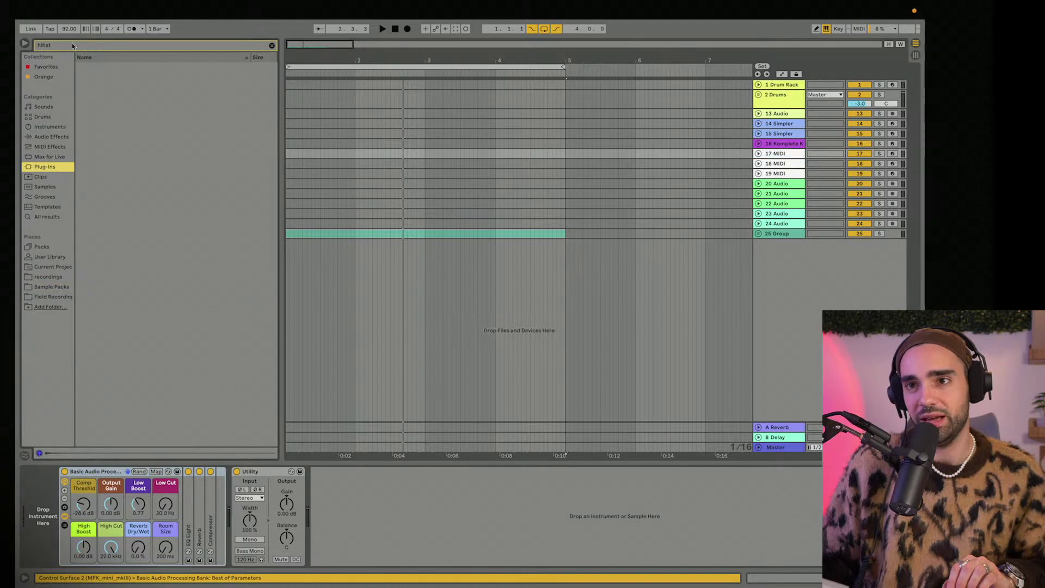
pyautogui.click(70, 45)
pyautogui.write('diva')
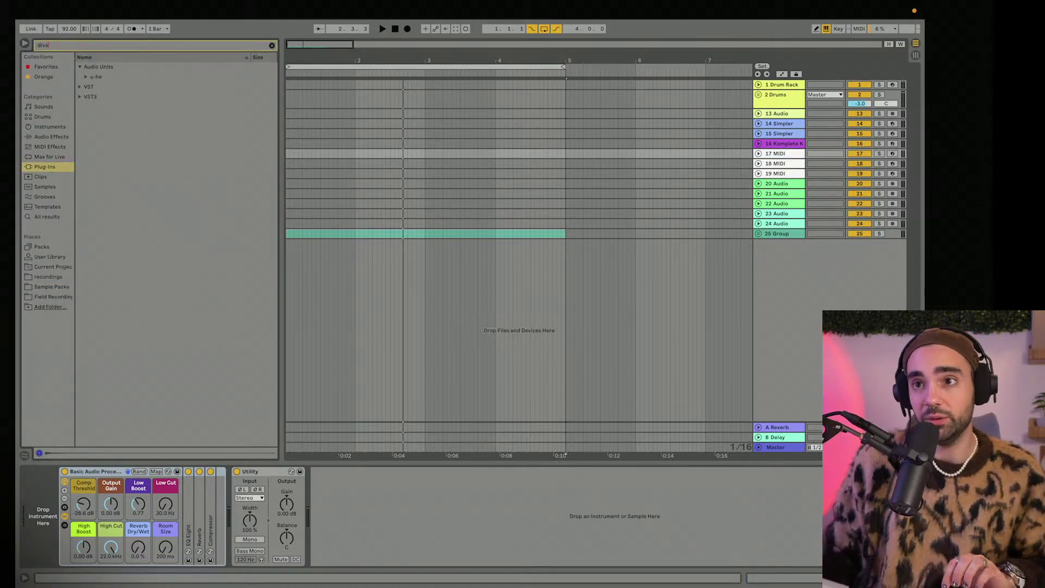
pyautogui.click(86, 77)
pyautogui.moveTo(108, 88); pyautogui.dragTo(474, 157)
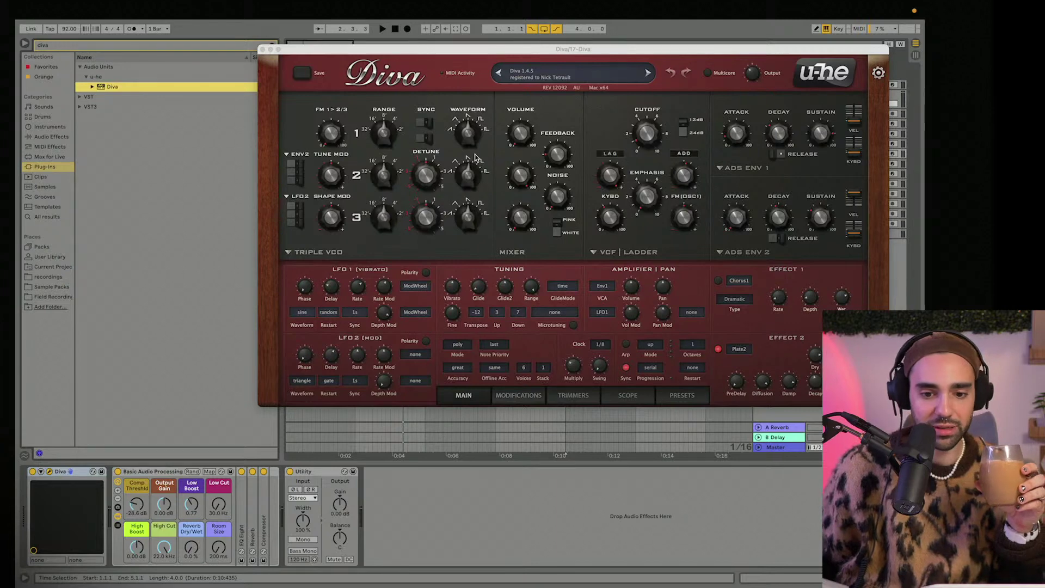
# Move the Diva window clear of the track list and unfold track 17 Diva.
pyautogui.moveTo(462, 154)
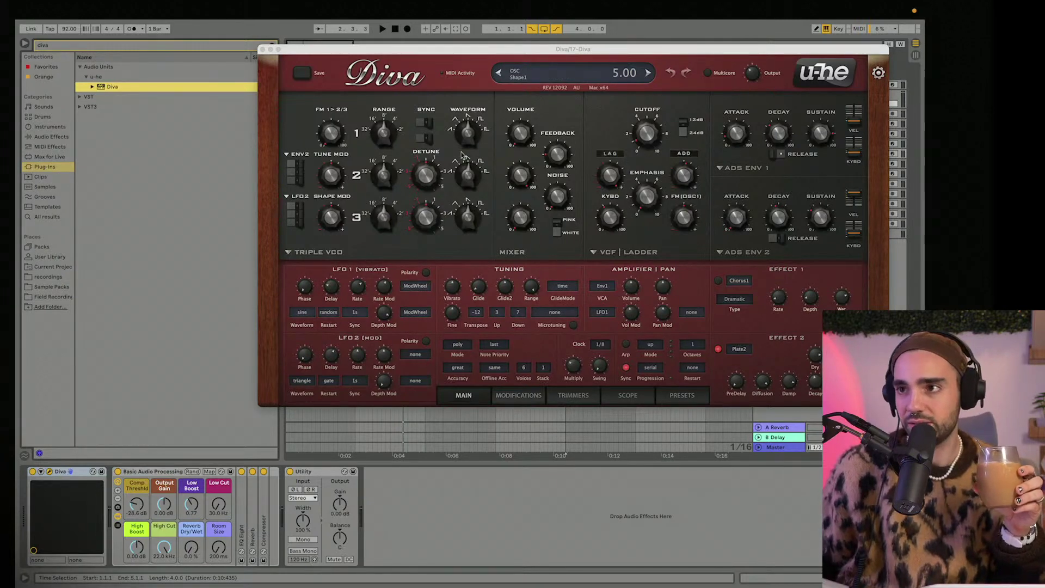
pyautogui.moveTo(408, 49); pyautogui.dragTo(180, 136)
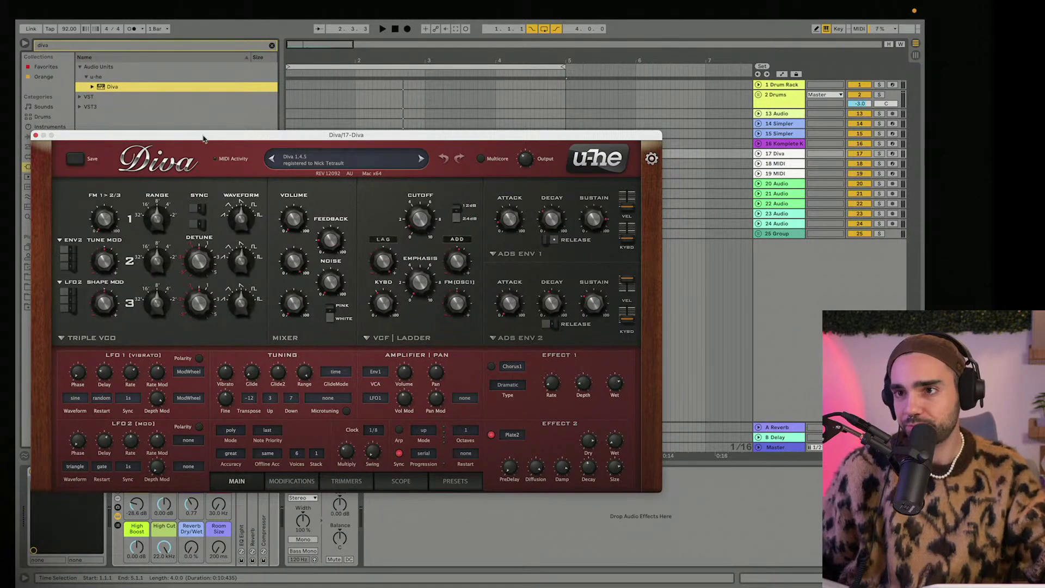
pyautogui.moveTo(181, 136); pyautogui.dragTo(226, 34)
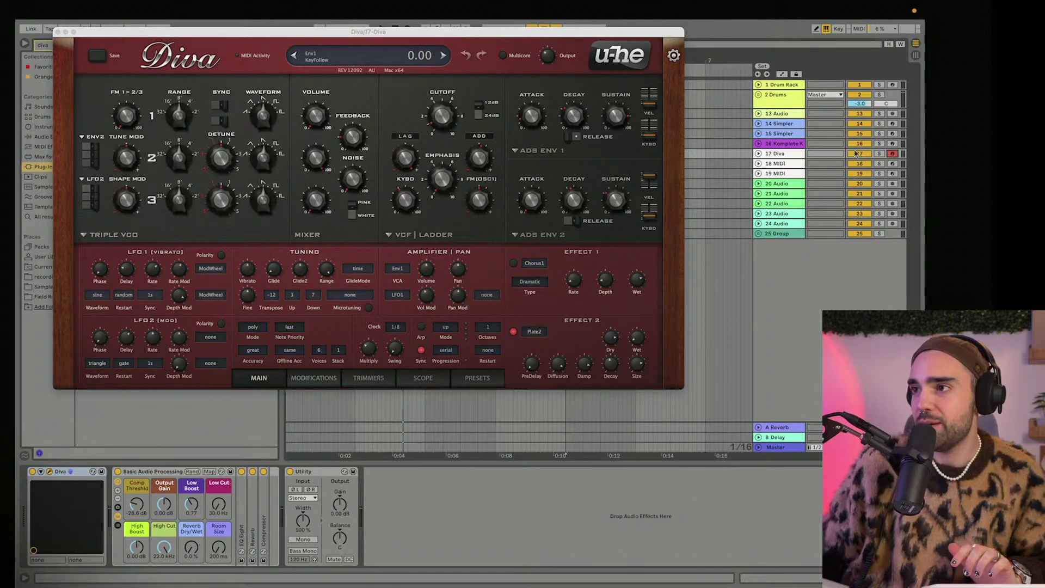
pyautogui.click(744, 157)
pyautogui.click(757, 154)
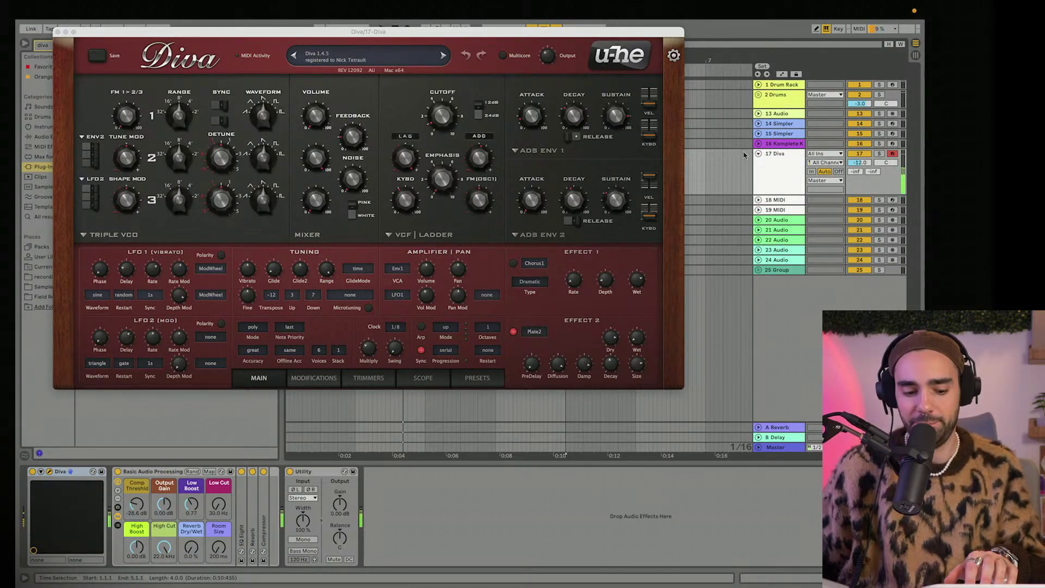
# Audition the Diva presets BS THXish and BT dotted afterhour 01 (mw), and glance through the preset list.
pyautogui.click(442, 55)
pyautogui.click(443, 56)
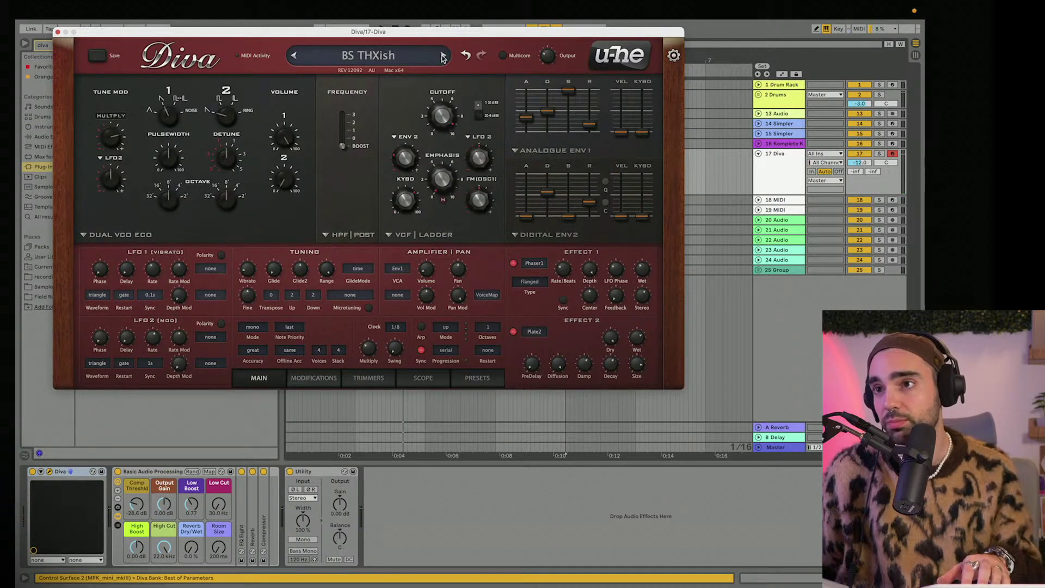
pyautogui.click(443, 56)
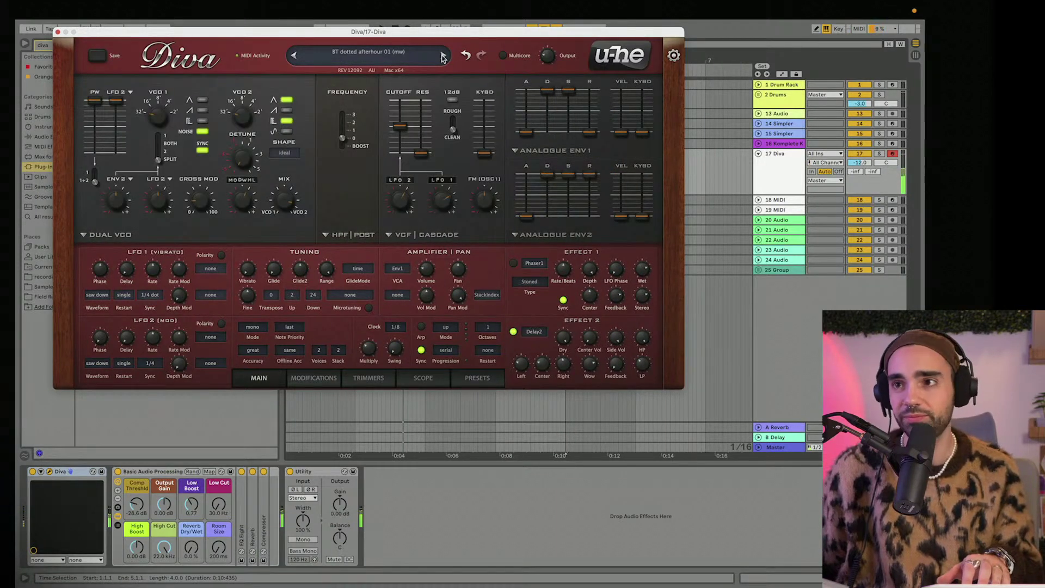
pyautogui.click(356, 56)
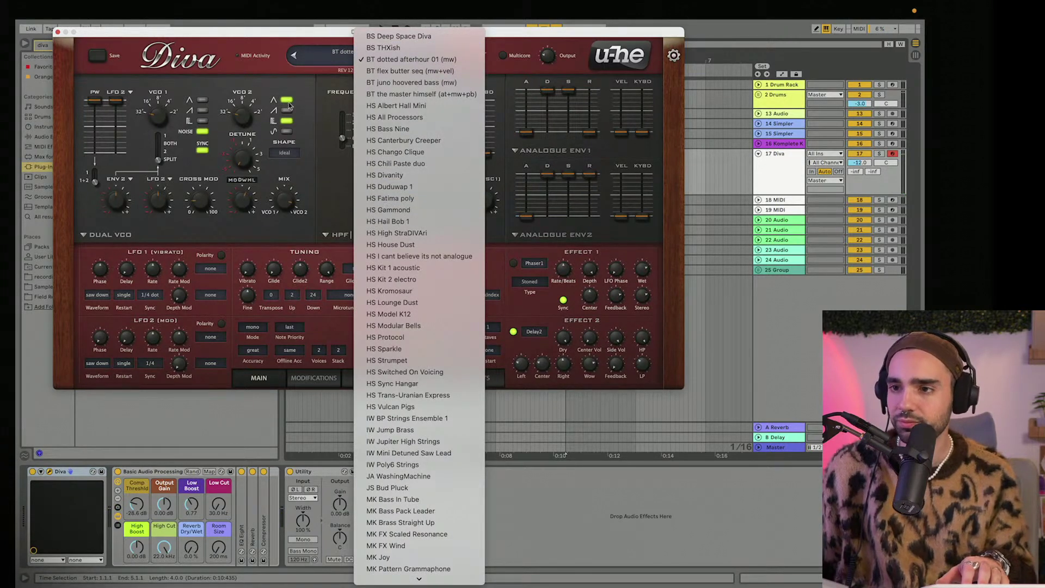
pyautogui.click(336, 59)
# Browse Diva's 4 DREAM SYNTH presets, audition HS Darkestra and MK Late Night, and load MK Sine Piano.
pyautogui.click(476, 381)
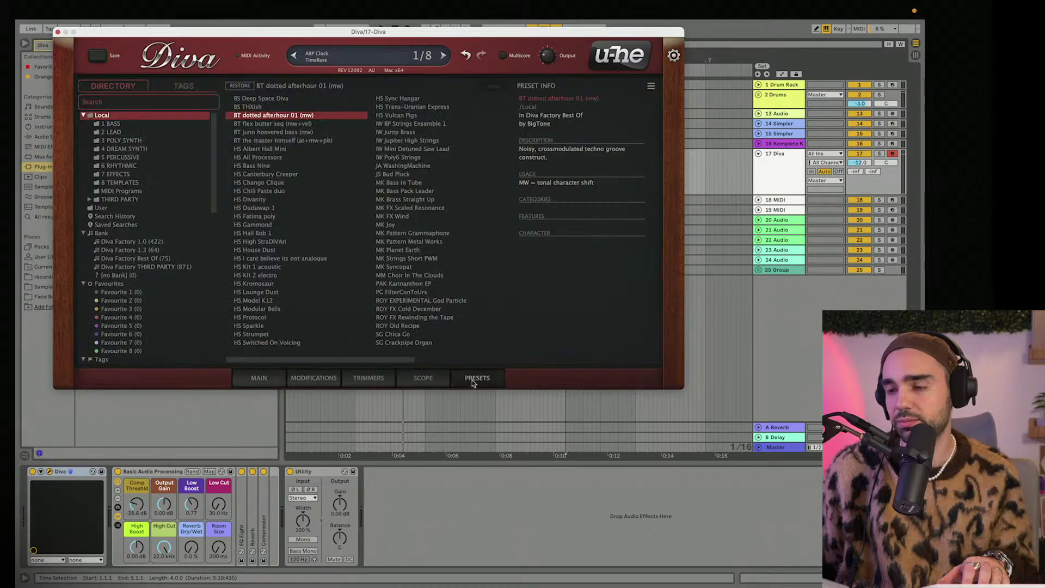
pyautogui.click(144, 150)
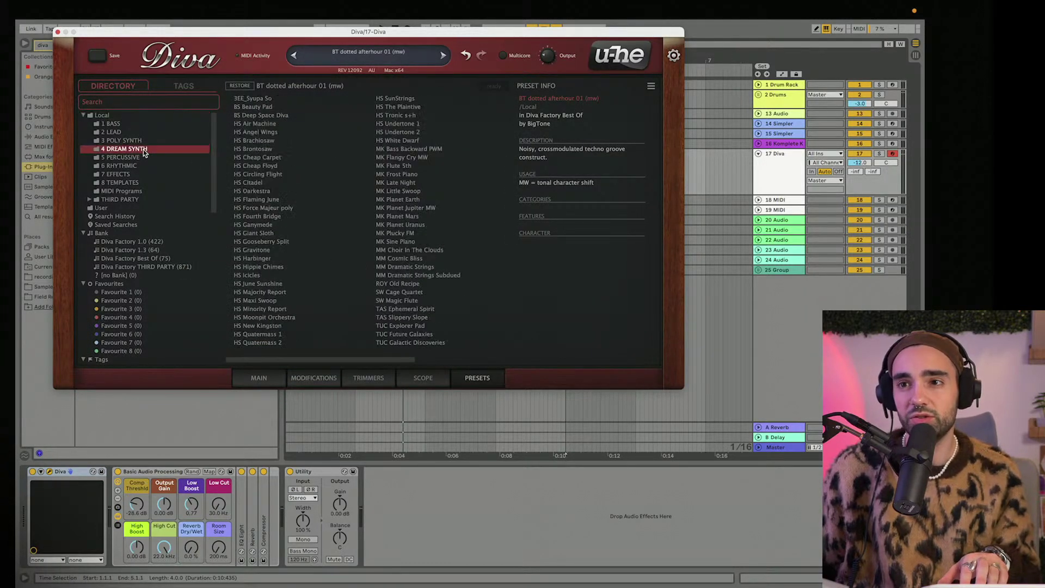
pyautogui.click(269, 191)
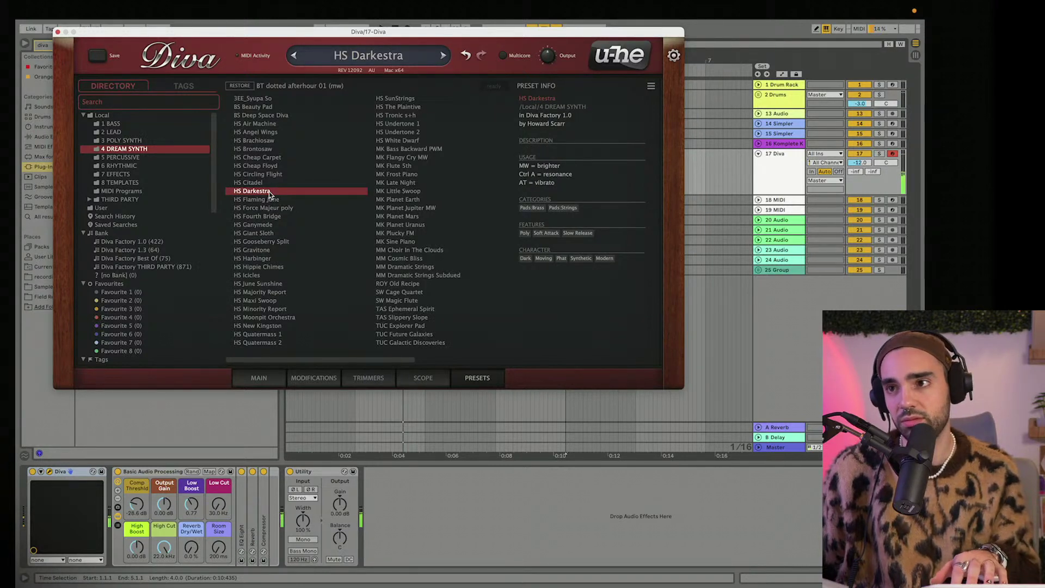
pyautogui.click(407, 184)
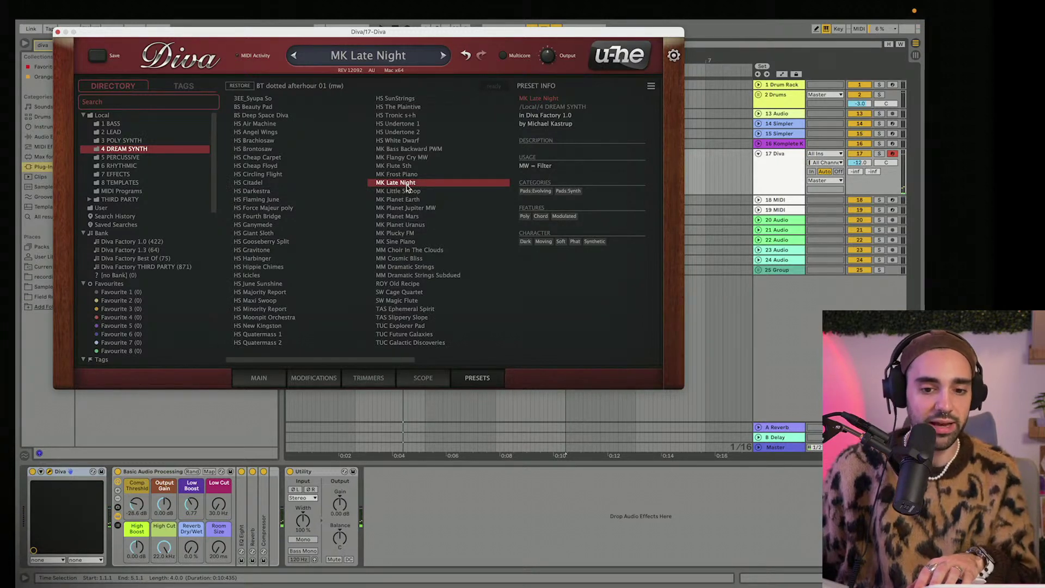
pyautogui.click(407, 243)
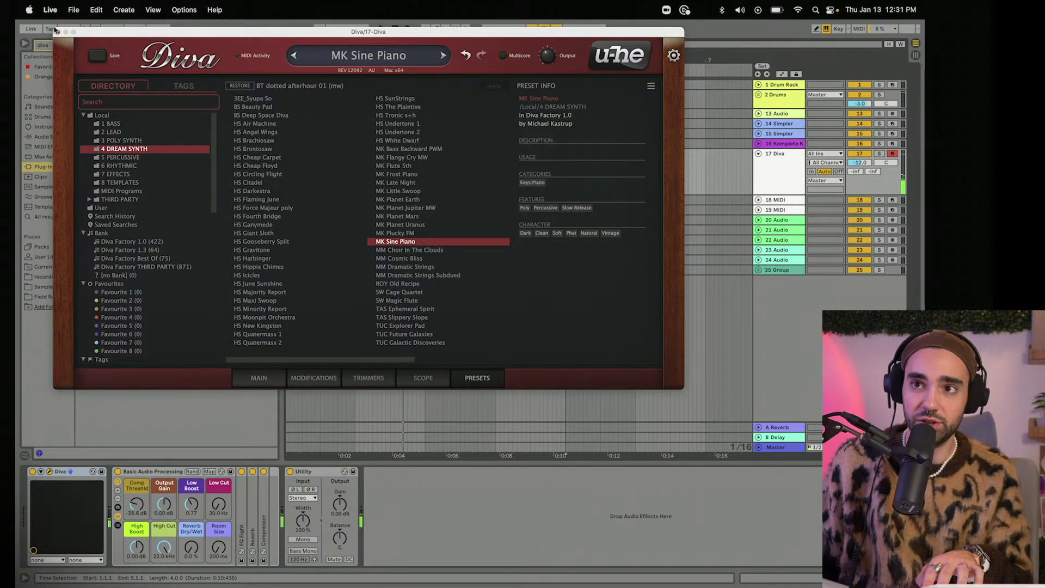
# Close the Diva window, get a four-bar melody clip onto the 17 Diva track and play it back.
pyautogui.click(57, 33)
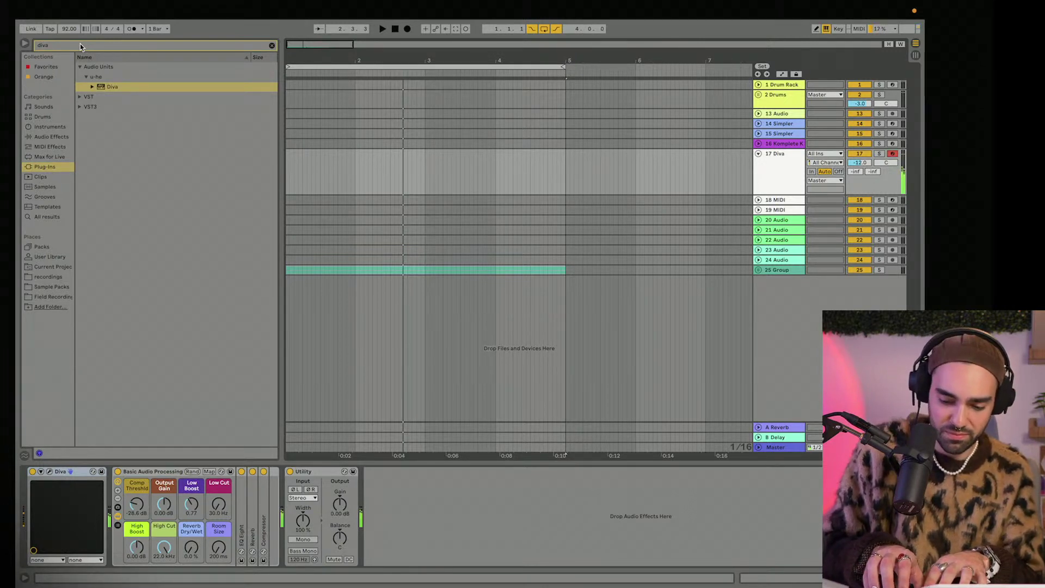
pyautogui.press('space')
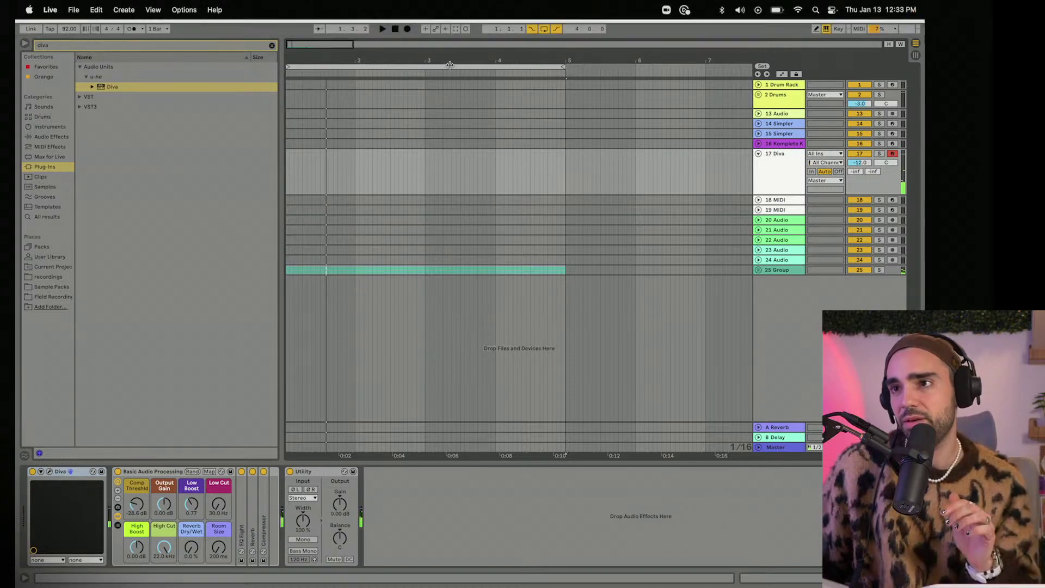
pyautogui.click(338, 151)
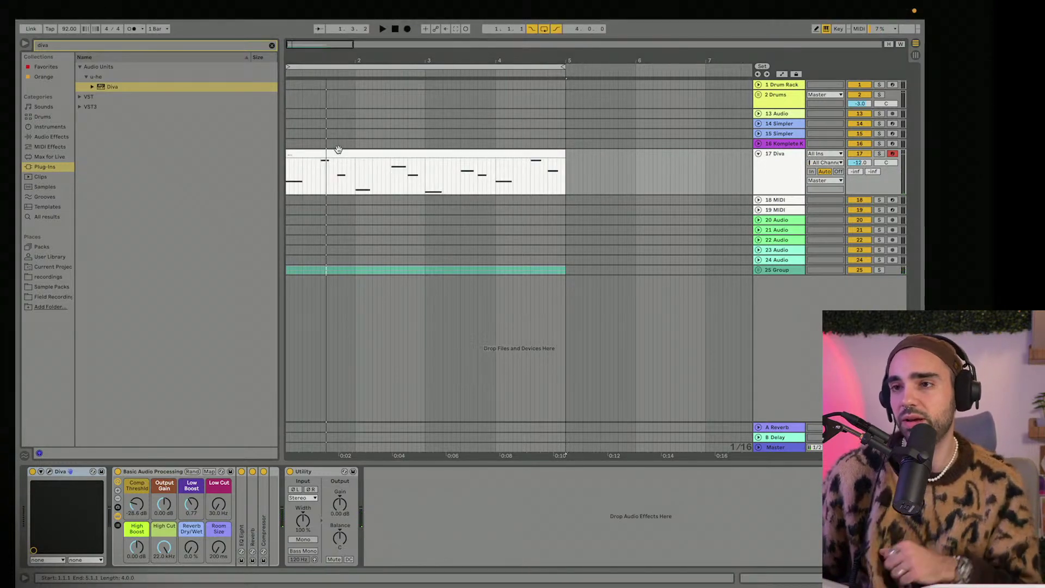
pyautogui.press('space')
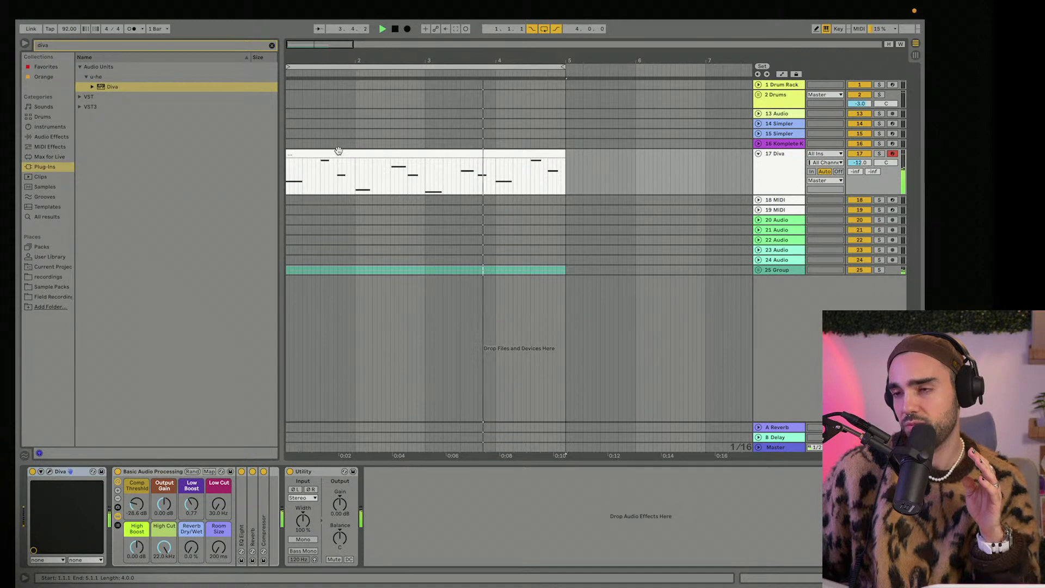
# Split the Diva clip at bar 4 and put its last bar at 1.1.1, ahead of the other three bars.
pyautogui.click(497, 189)
pyautogui.press('space')
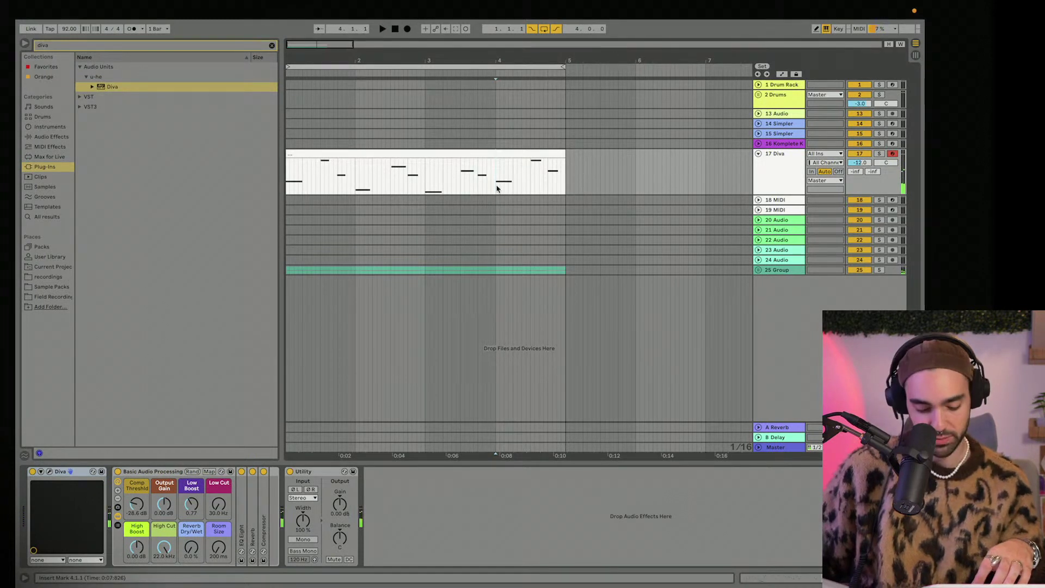
pyautogui.moveTo(511, 152); pyautogui.dragTo(705, 166)
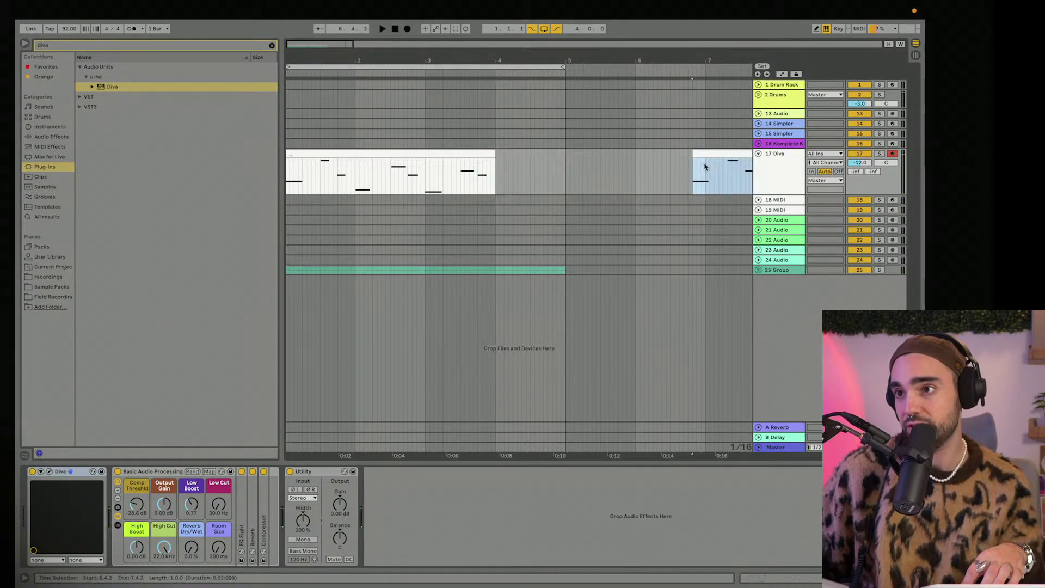
pyautogui.moveTo(387, 151); pyautogui.dragTo(321, 156)
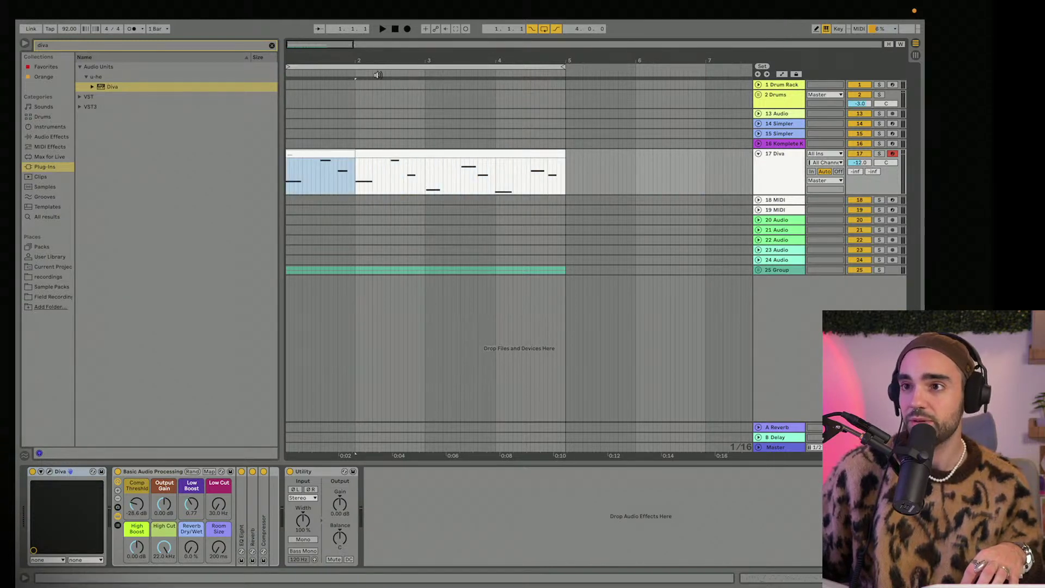
pyautogui.click(395, 29)
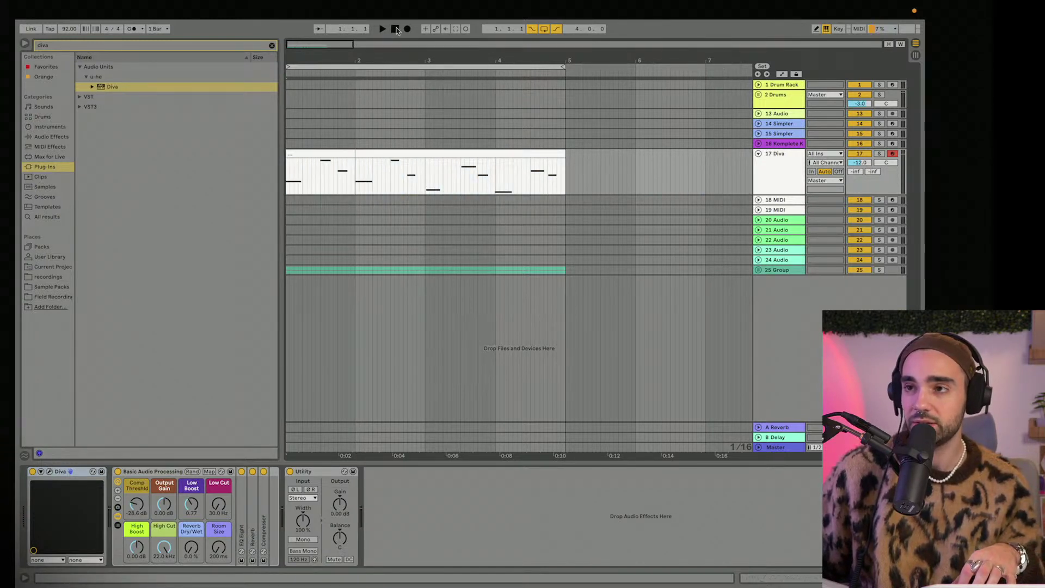
# Quantize all the notes in both the one-bar and the three-bar Diva clips while the loop plays.
pyautogui.doubleClick(344, 152)
pyautogui.click(462, 515)
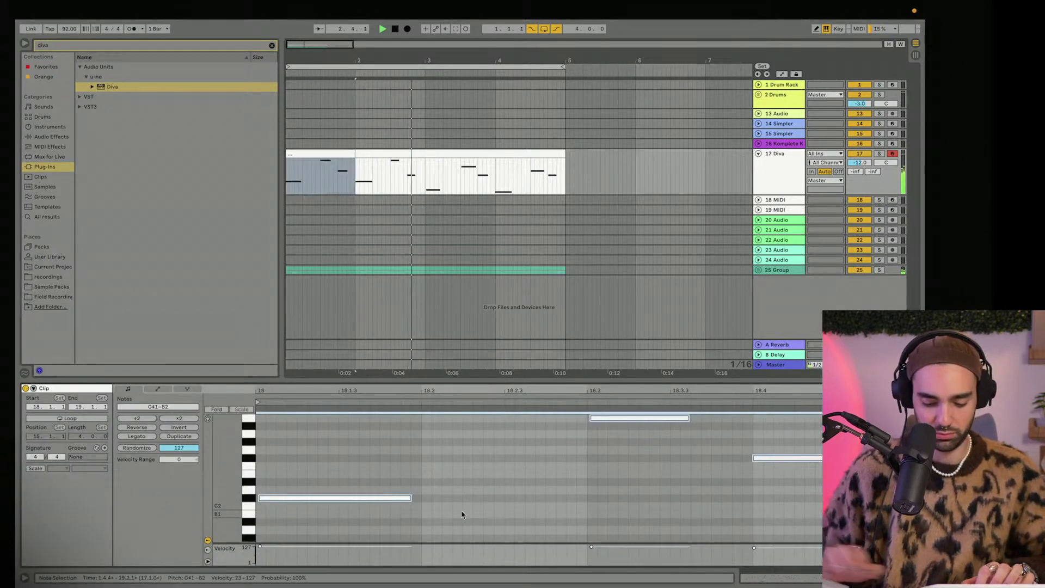
pyautogui.click(429, 154)
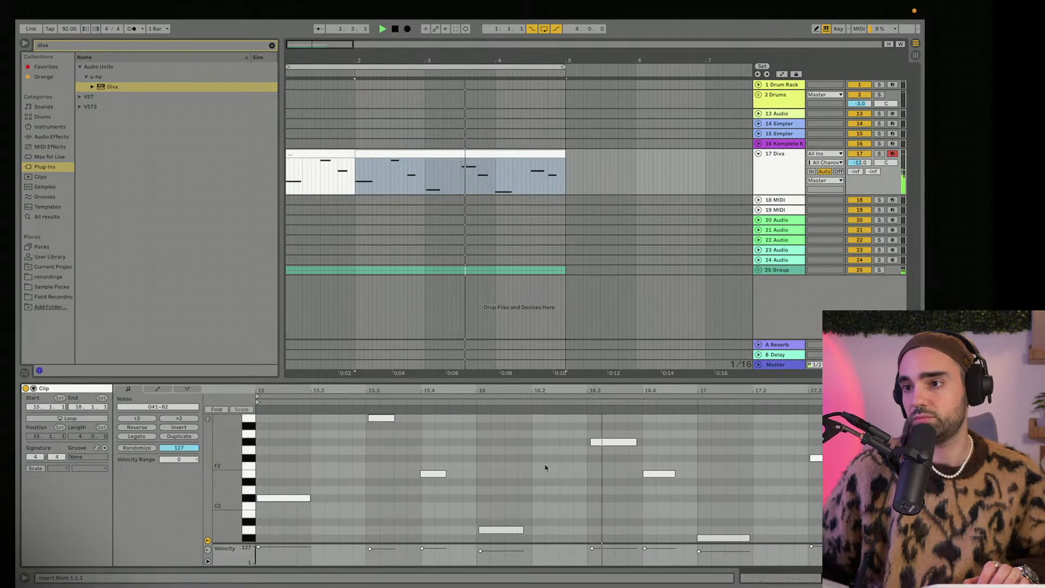
pyautogui.doubleClick(420, 153)
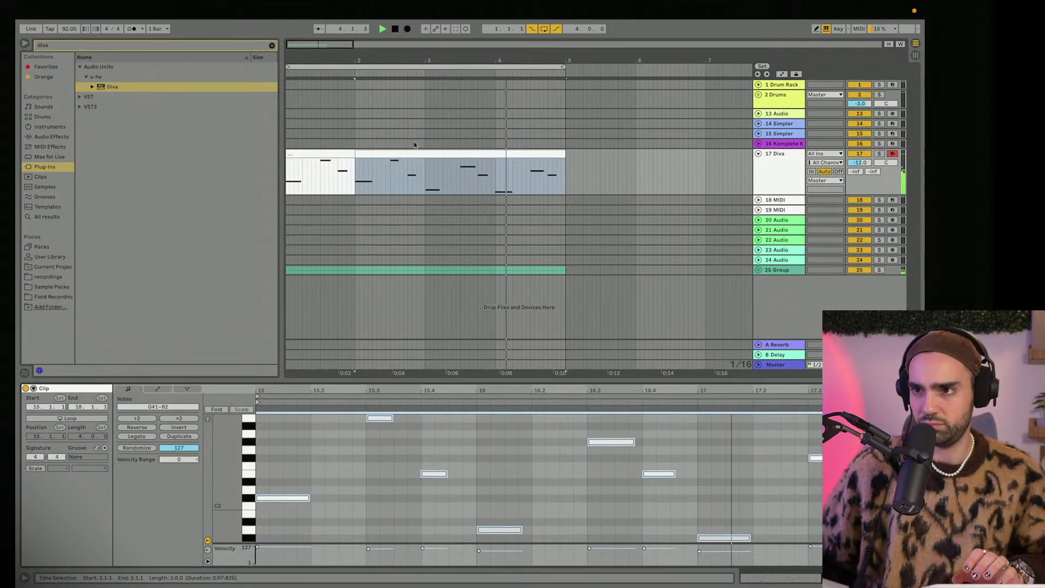
# Consolidate the two Diva clips into one four-bar clip.
pyautogui.keyDown('shift'); pyautogui.click(343, 155); pyautogui.keyUp('shift')
pyautogui.rightClick(375, 156)
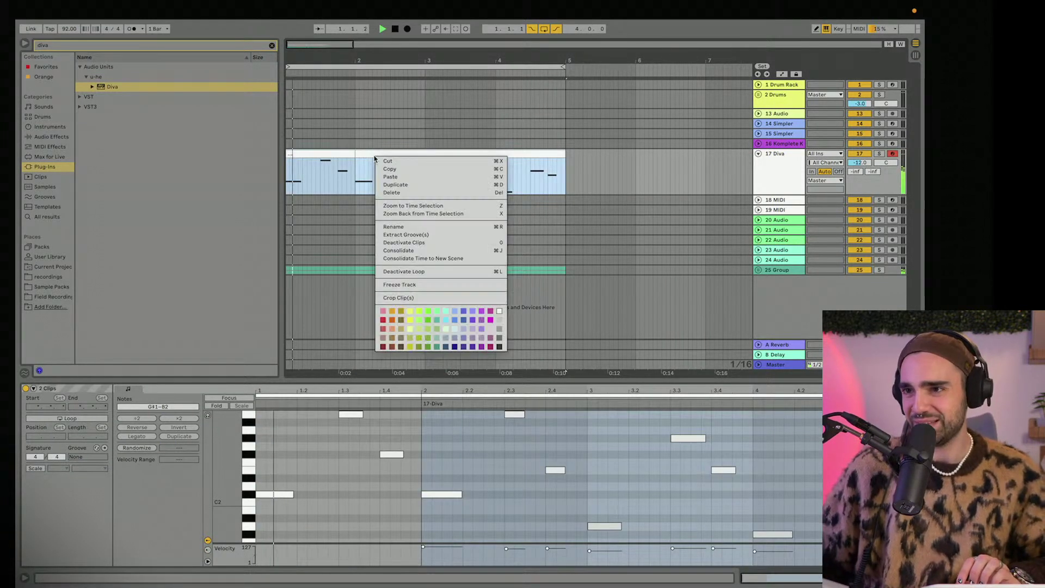
pyautogui.click(445, 253)
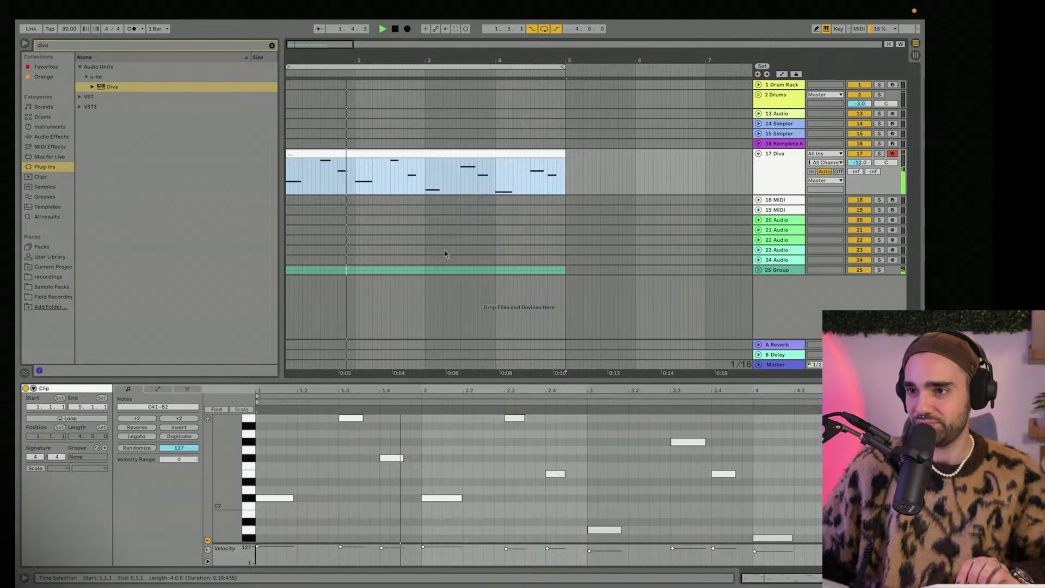
# Unfold 25 Group to check its two Hatz tracks, fold it again and play the loop.
pyautogui.click(758, 270)
pyautogui.scroll(-3, 759, 274)
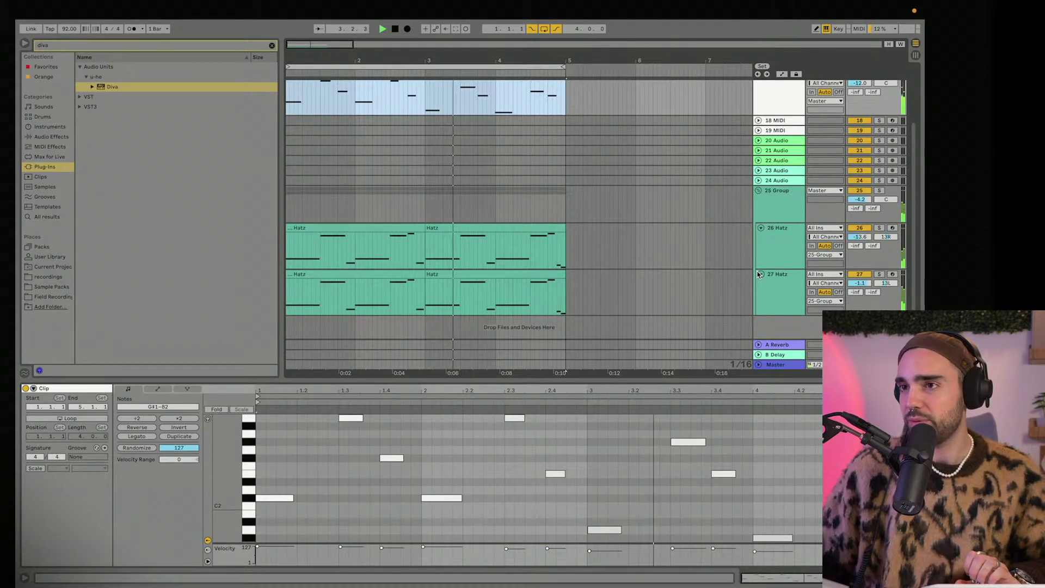
pyautogui.click(763, 209)
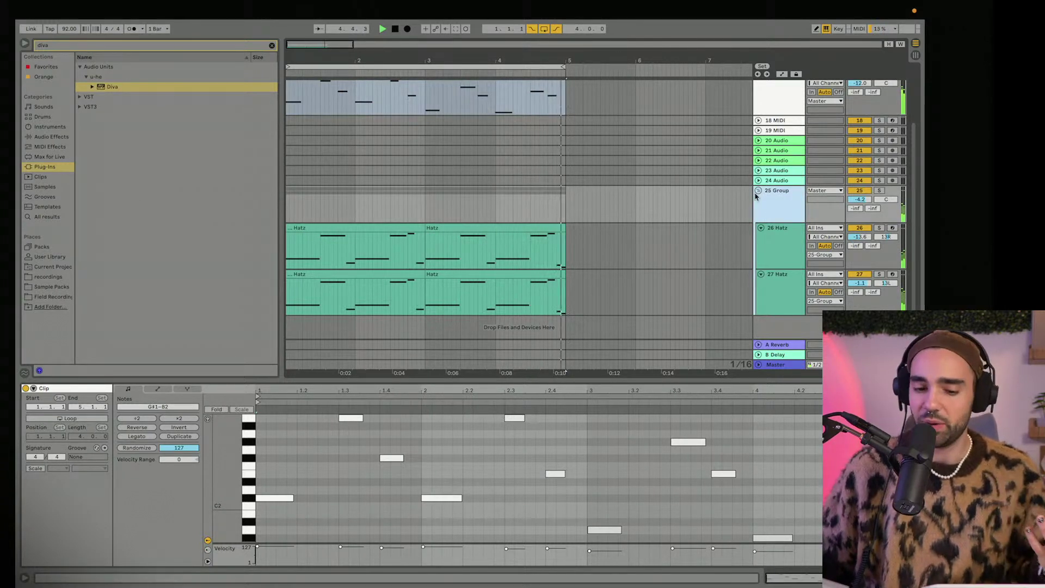
pyautogui.click(757, 191)
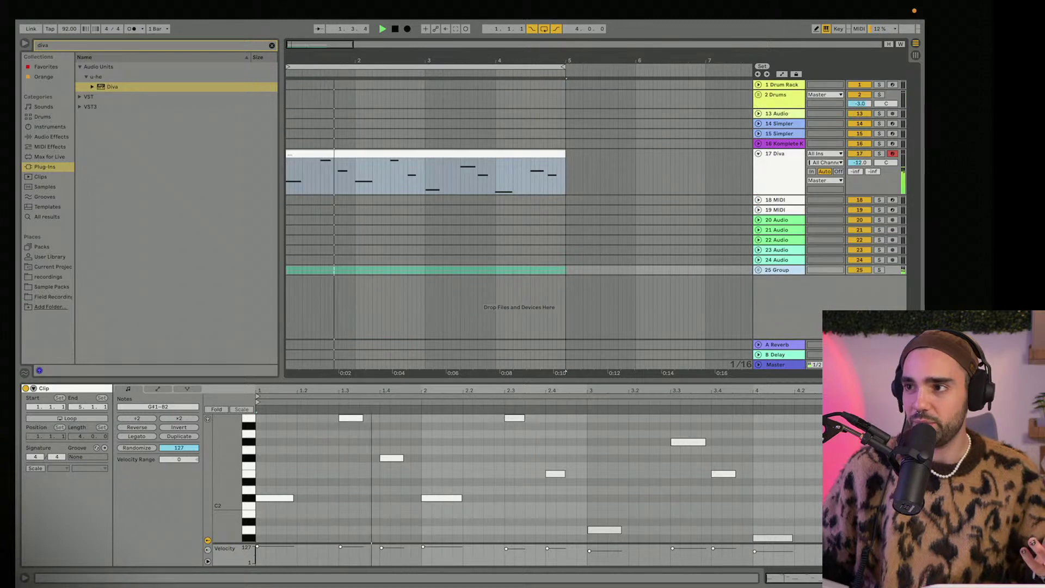
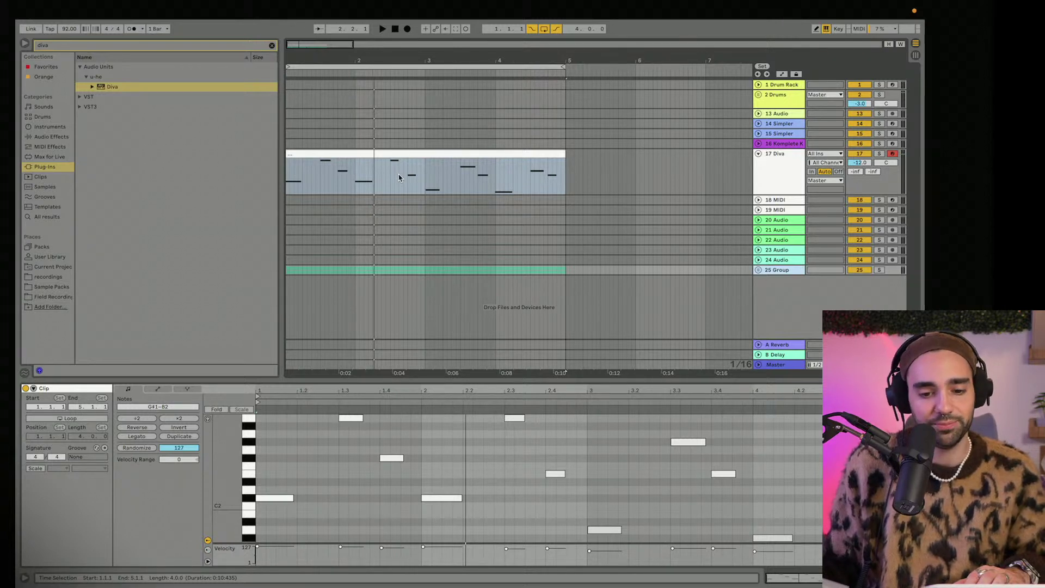
pyautogui.press('space')
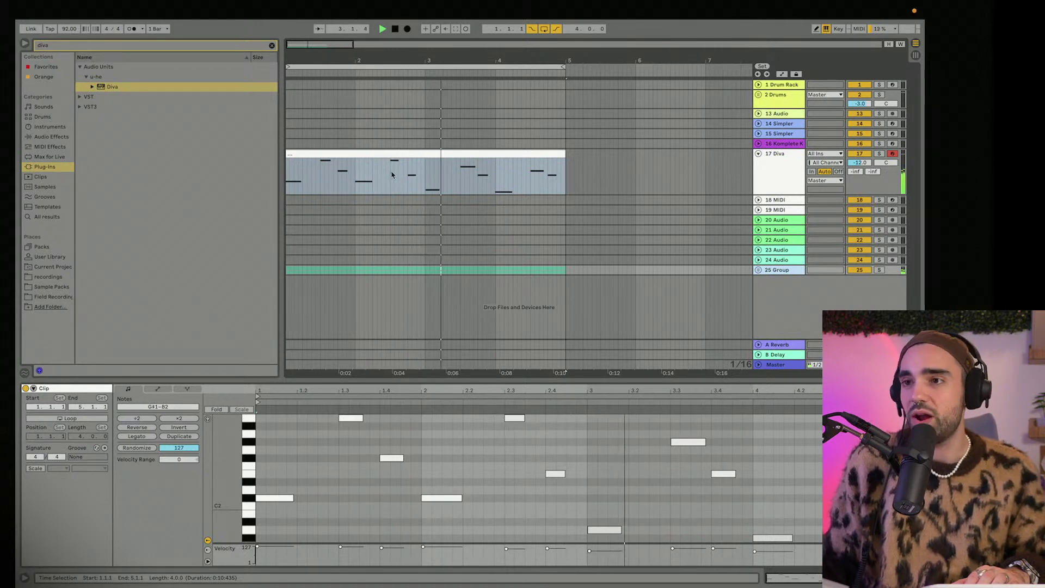
pyautogui.press('space')
# Unfold the 1 Drum Rack track and search the plug-ins for "kick".
pyautogui.click(759, 85)
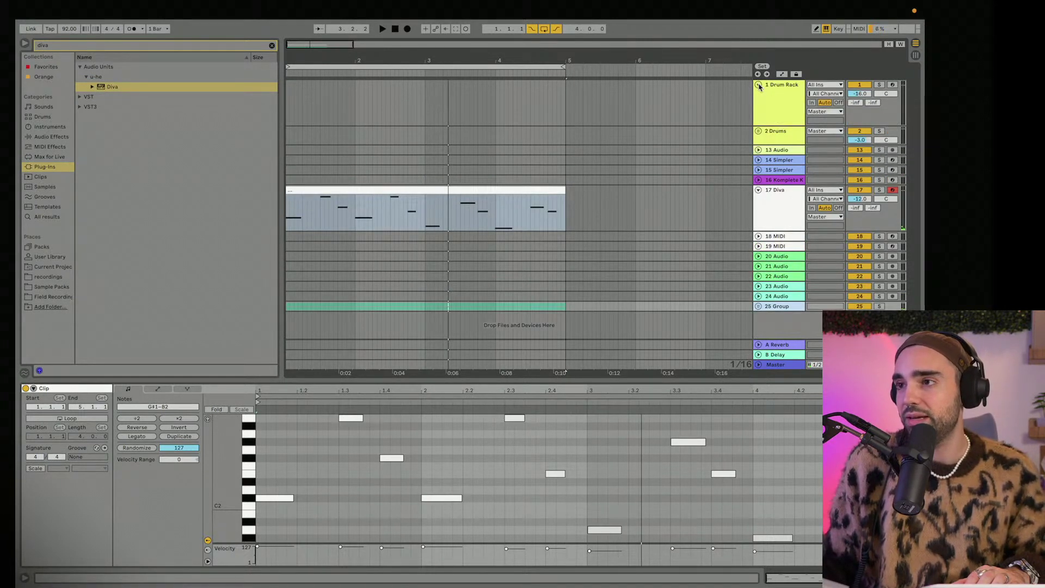
pyautogui.click(272, 46)
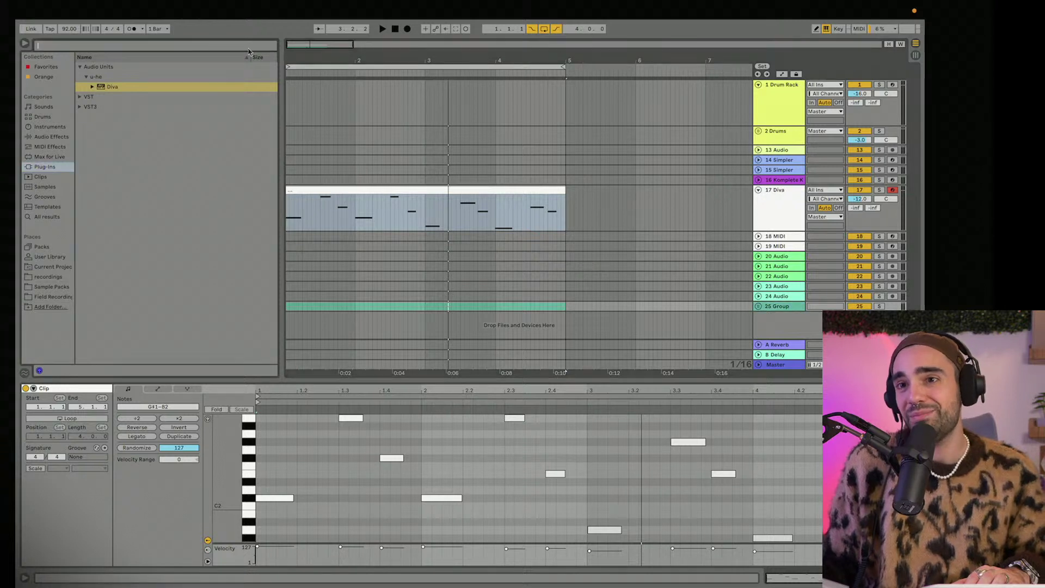
pyautogui.write('kick')
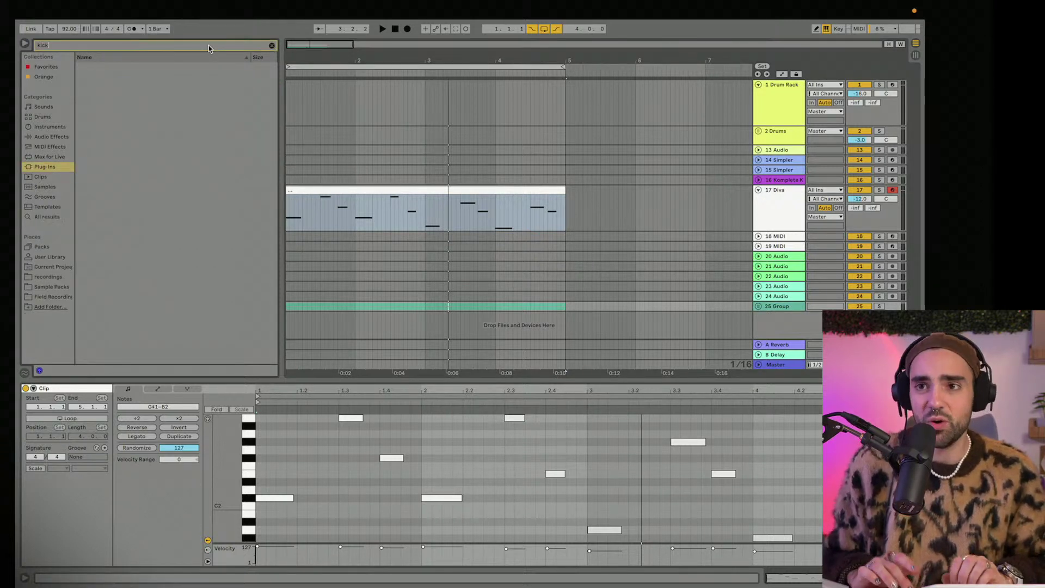
# Take the Live window out of full screen, move it up under the menu bar and switch to Splice.
pyautogui.moveTo(201, 5)
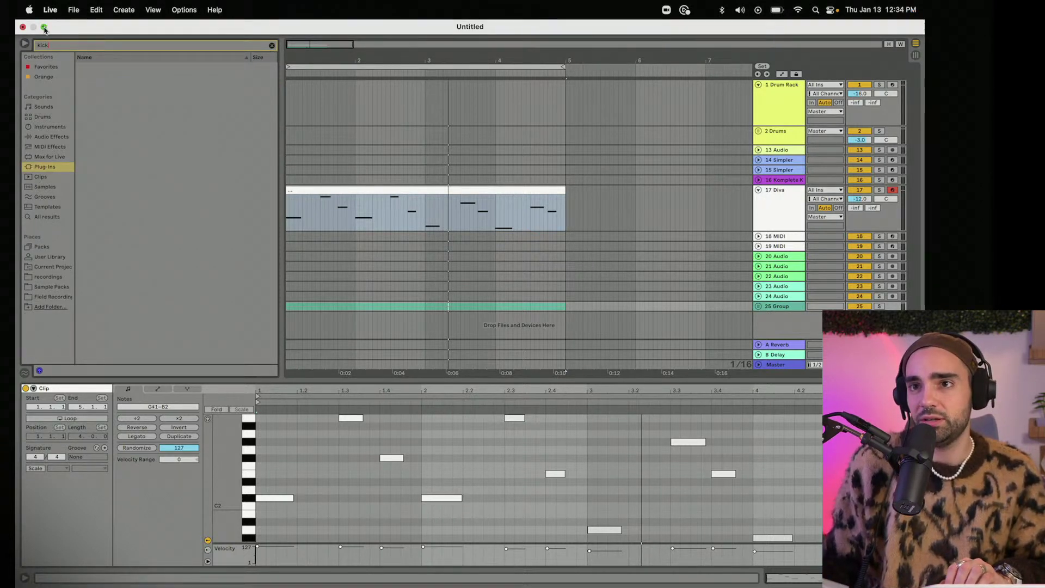
pyautogui.click(45, 27)
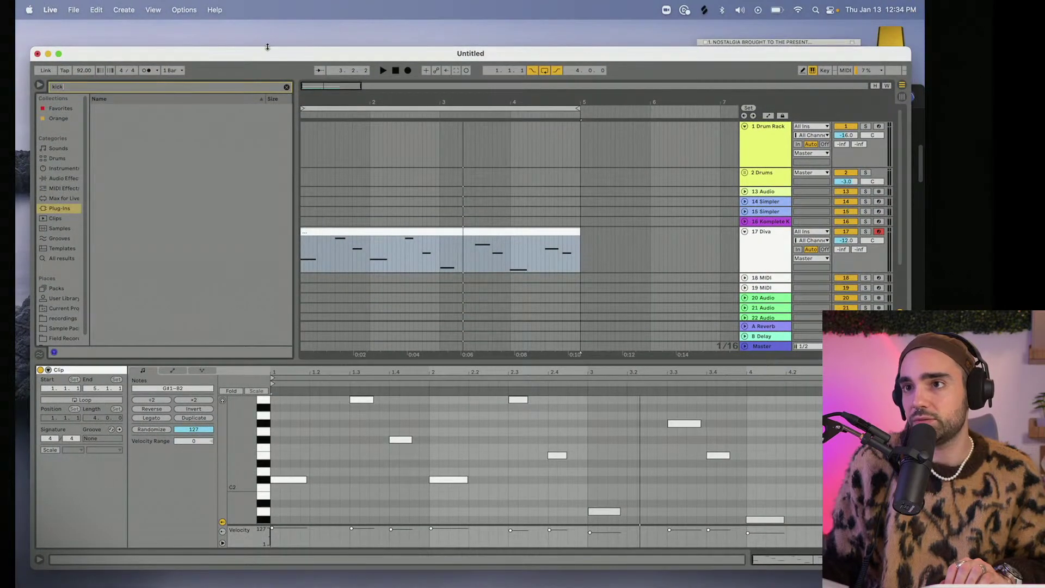
pyautogui.moveTo(267, 47); pyautogui.dragTo(256, 4)
pyautogui.click(704, 10)
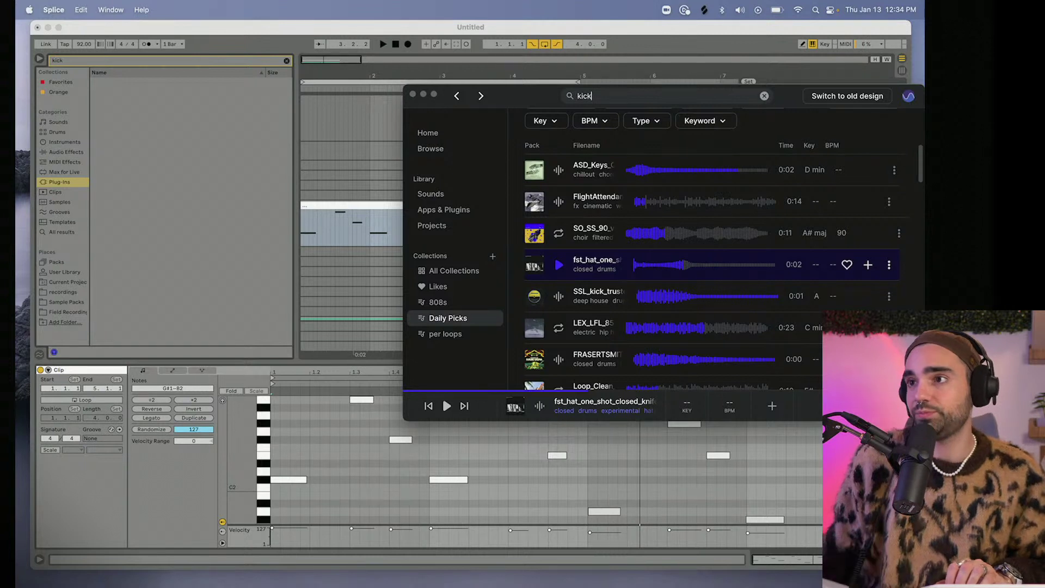
# Search the Splice library for "kick", audition the SO_RN_kick_stadium_pitched sample and move the Splice window down to uncover the tracks.
pyautogui.press('Return')
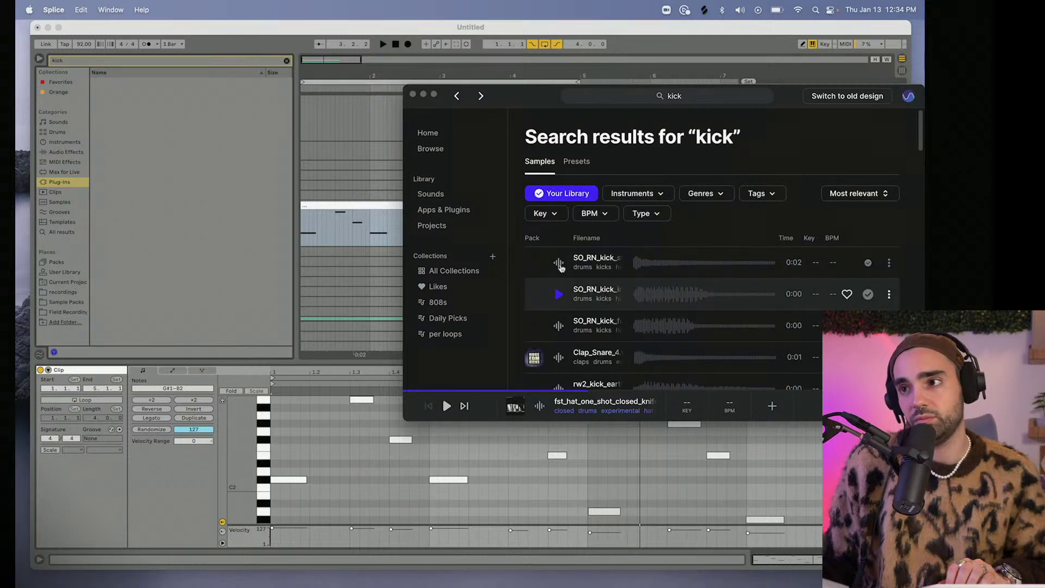
pyautogui.click(558, 262)
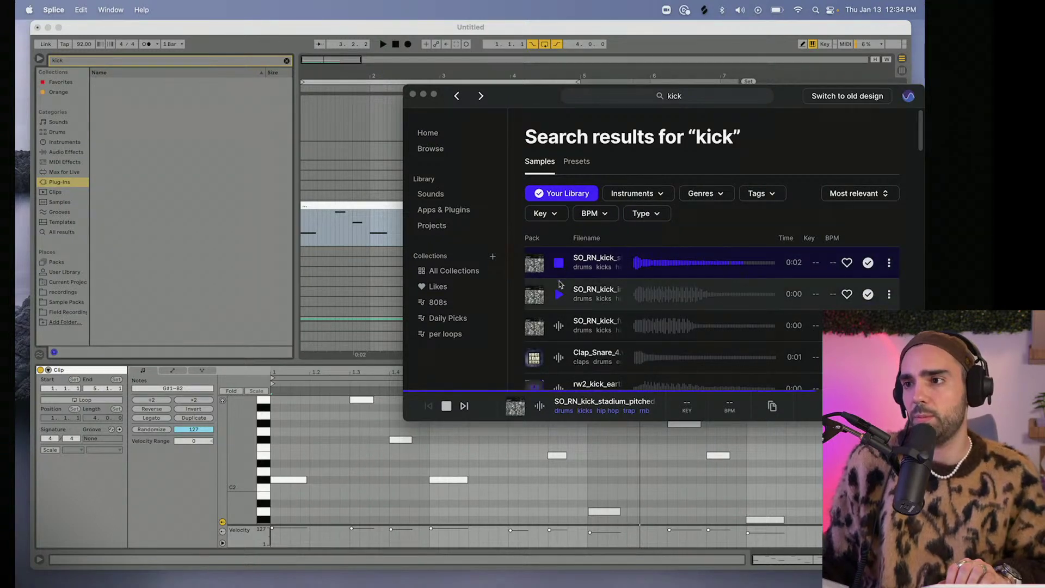
pyautogui.moveTo(544, 91); pyautogui.dragTo(512, 192)
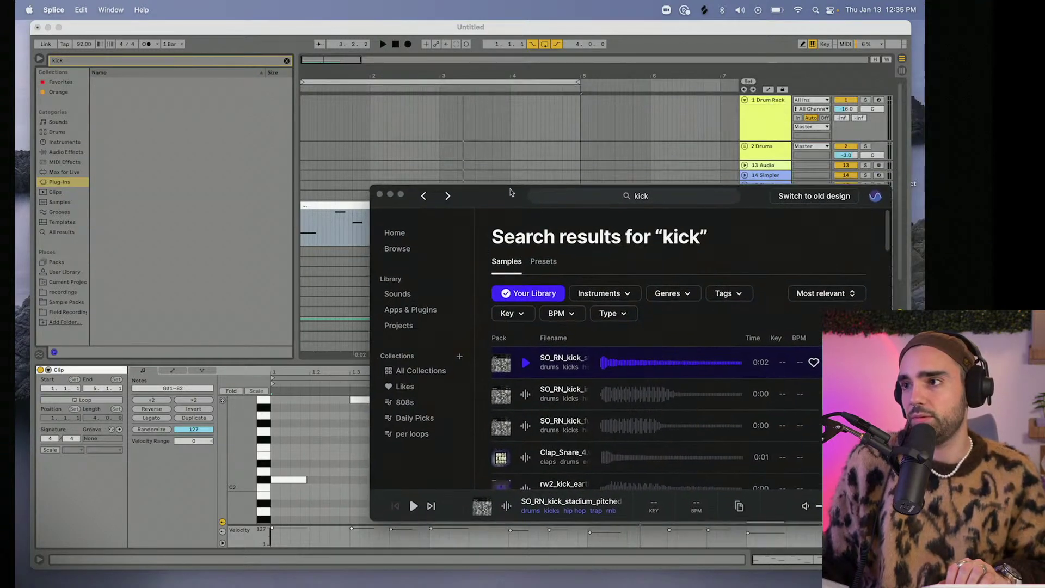
# Unfold the 2 Drums group and place the SO_RN_kick_stadium_pitched sample from Splice on the 5 Audio track at about 1.1.3.
pyautogui.click(757, 146)
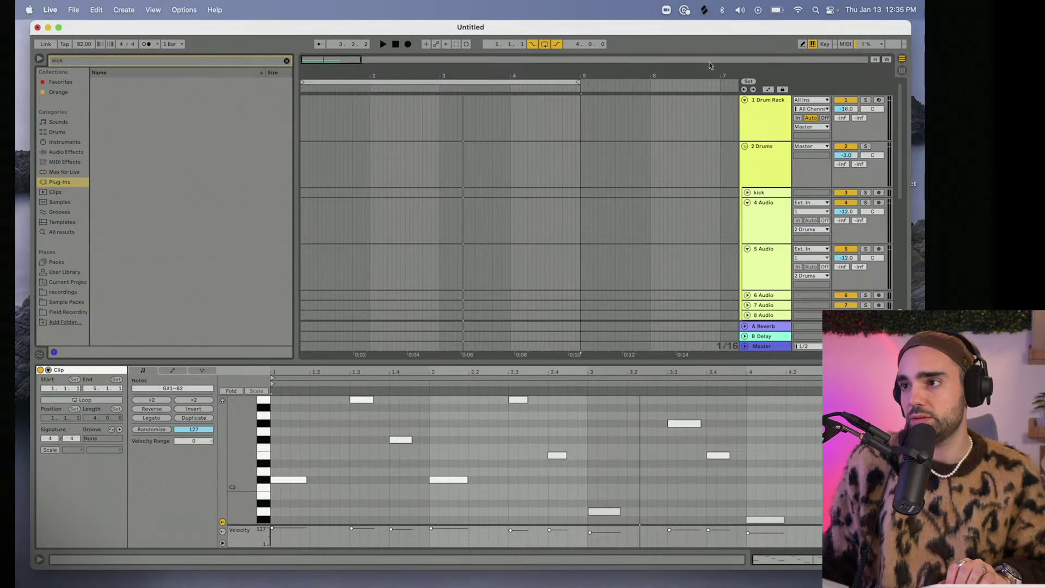
pyautogui.scroll(-3, 666, 158)
pyautogui.press('super+Tab')
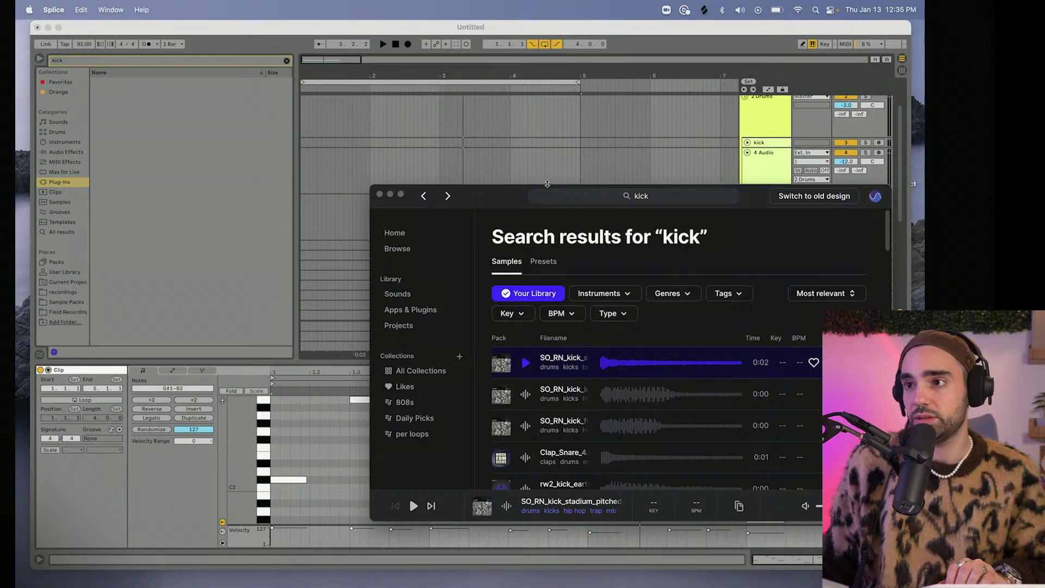
pyautogui.moveTo(547, 184); pyautogui.dragTo(588, 180)
pyautogui.moveTo(620, 363); pyautogui.dragTo(325, 207)
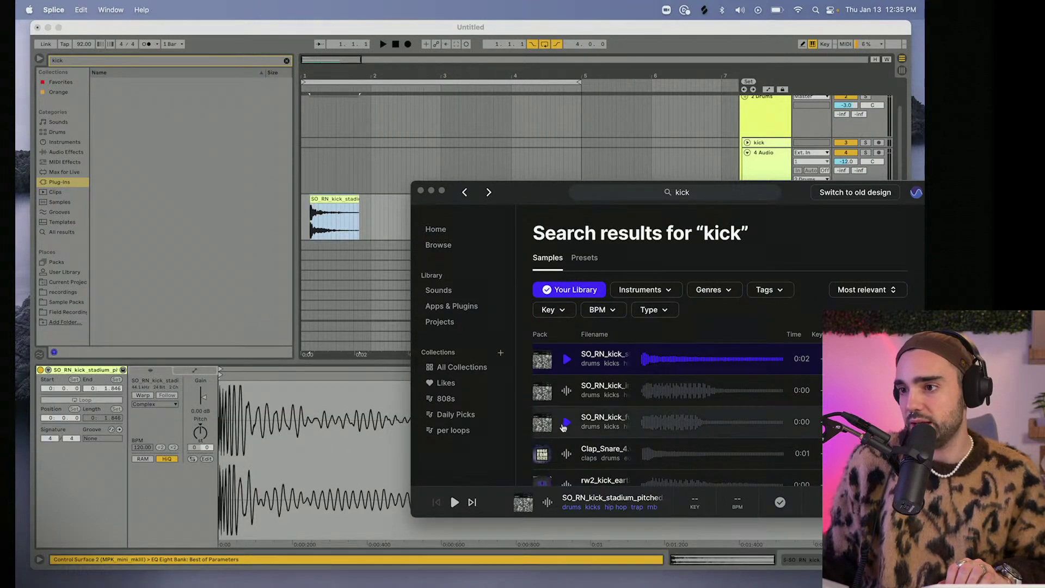
# Audition the CLFHH_one_shot kick samples and place CLFHH_one_shot_kick_extra on the kick track at about 1.1.2.
pyautogui.scroll(-5, 626, 354)
pyautogui.click(566, 384)
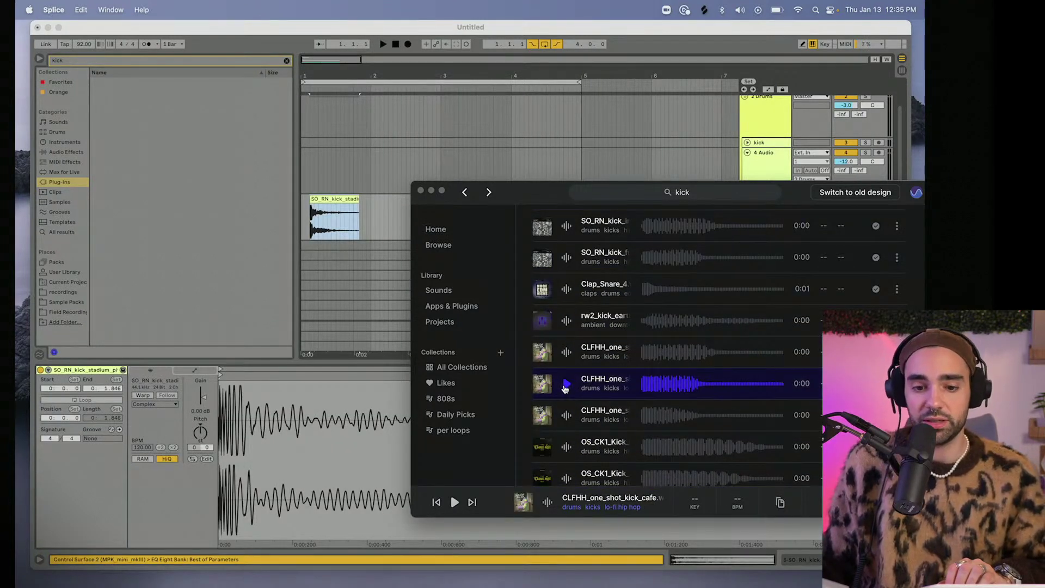
pyautogui.scroll(-2, 565, 384)
pyautogui.click(565, 376)
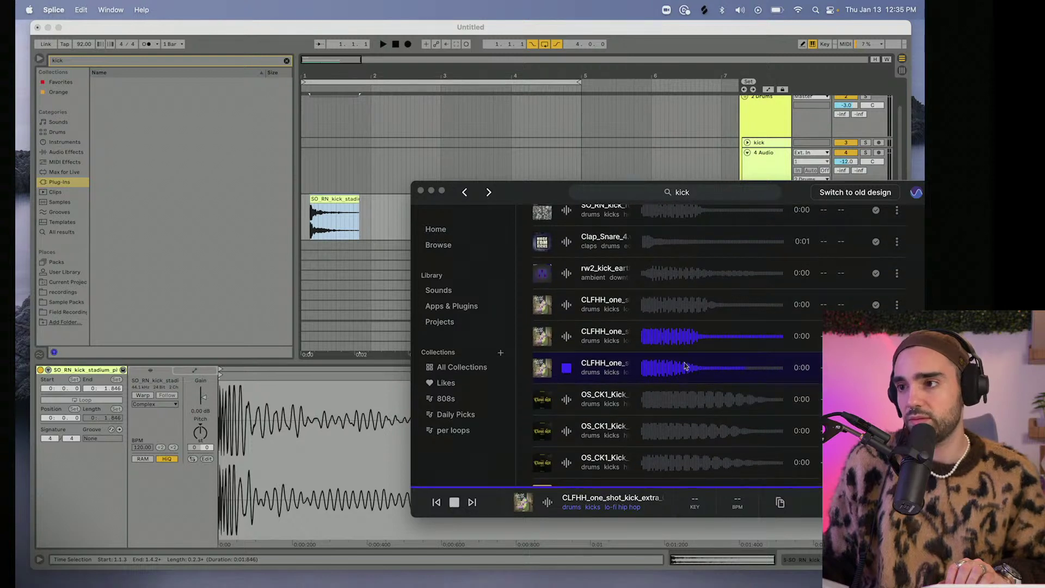
pyautogui.moveTo(679, 372); pyautogui.dragTo(308, 144)
# Search the Splice library for "snare".
pyautogui.click(722, 192)
pyautogui.press('super+a')
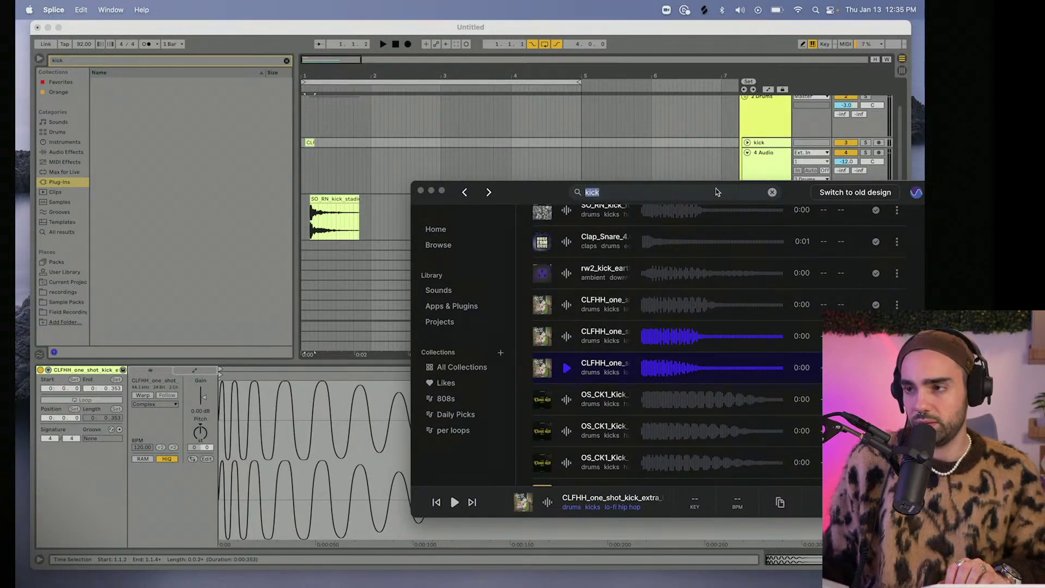
pyautogui.write('snare')
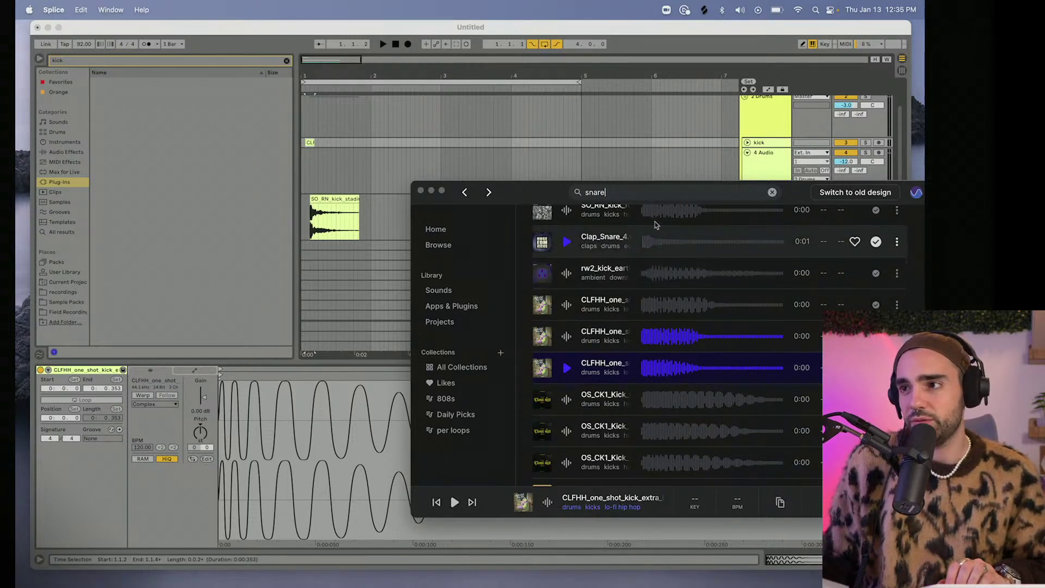
pyautogui.press('Return')
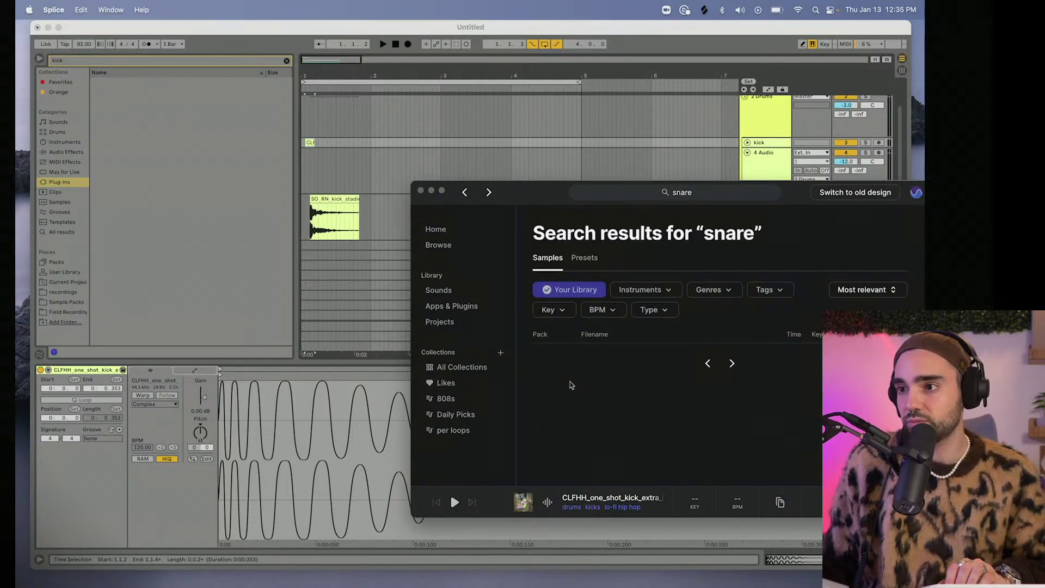
# Audition several snare samples in the Splice results and place SO_RN_snare_clique on the 4 Audio track at 1.3.2.
pyautogui.click(566, 391)
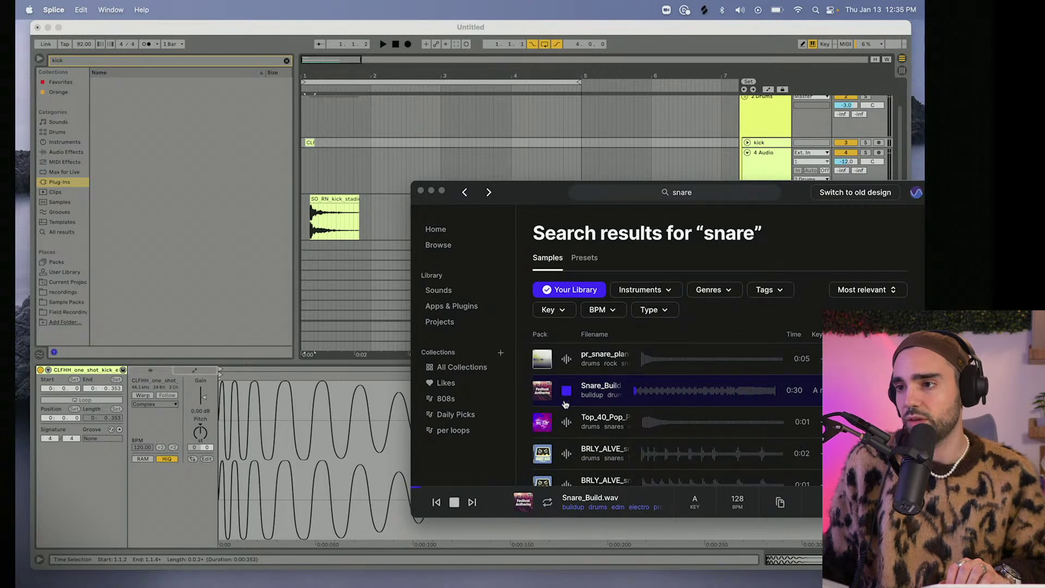
pyautogui.click(566, 423)
pyautogui.scroll(-2, 566, 381)
pyautogui.click(565, 311)
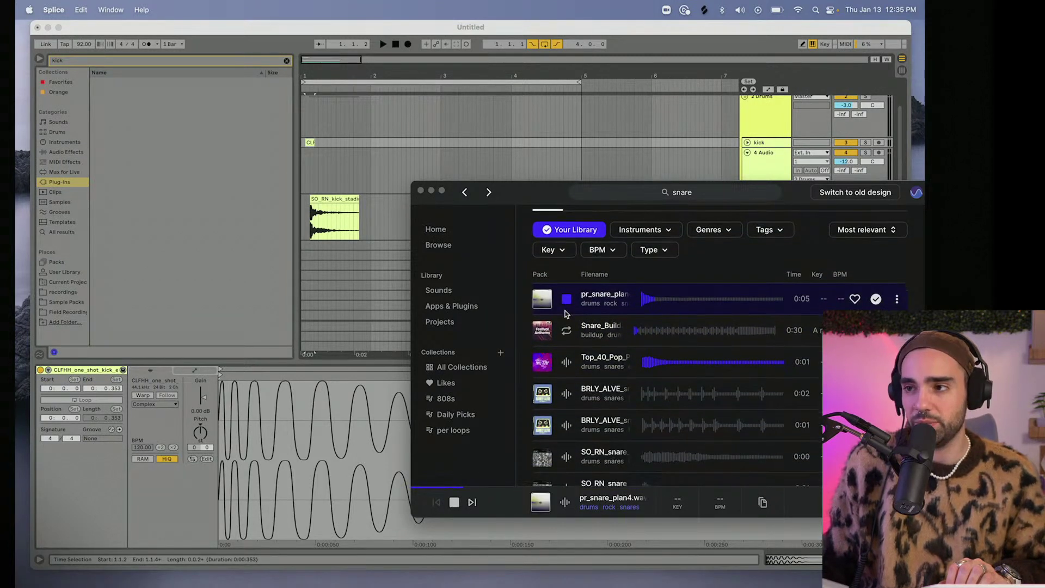
pyautogui.scroll(-2, 565, 313)
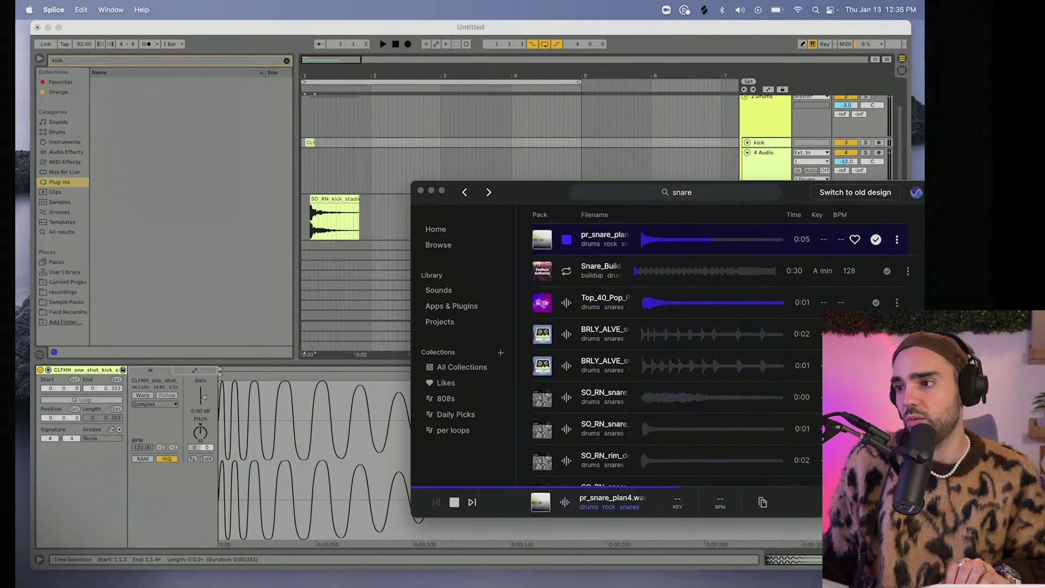
pyautogui.click(566, 428)
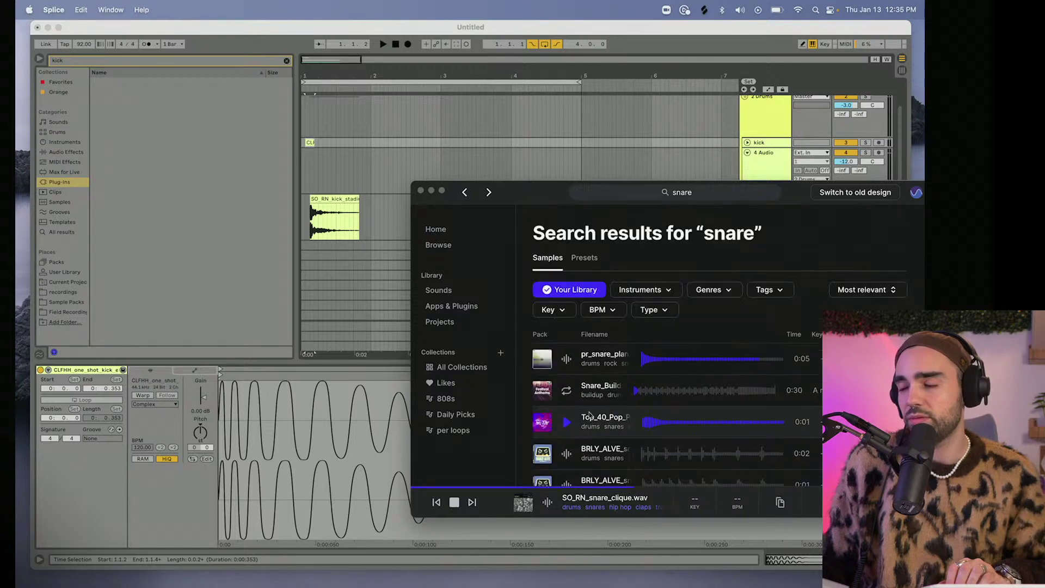
pyautogui.scroll(4, 591, 415)
pyautogui.scroll(-3, 590, 416)
pyautogui.scroll(-2, 591, 416)
pyautogui.click(577, 418)
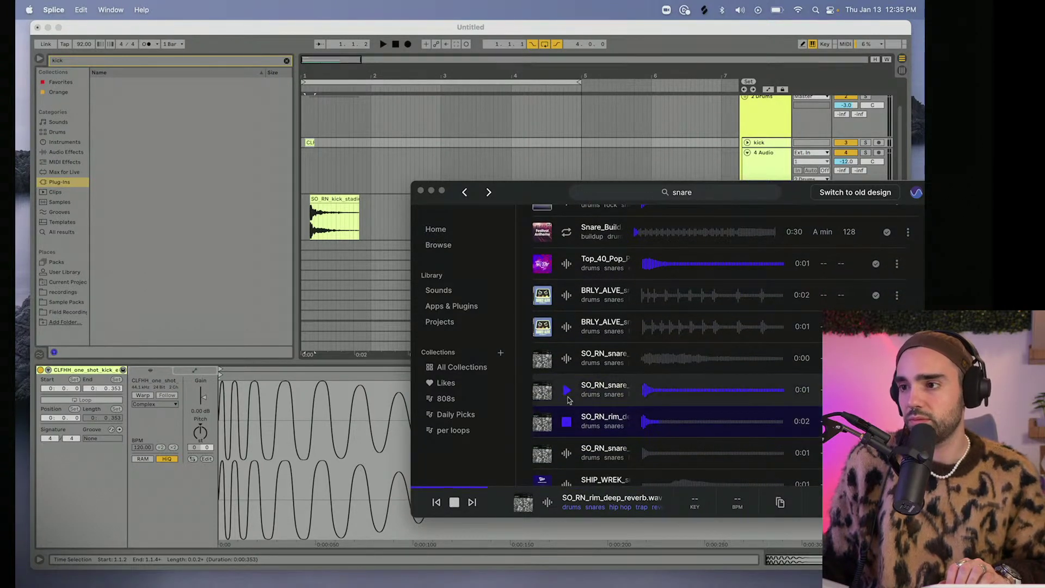
pyautogui.click(567, 390)
pyautogui.moveTo(606, 387); pyautogui.dragTo(342, 164)
# Audition further snare samples in the results, from Clap_Snare_4 to rw_snr_stay.
pyautogui.scroll(-4, 566, 338)
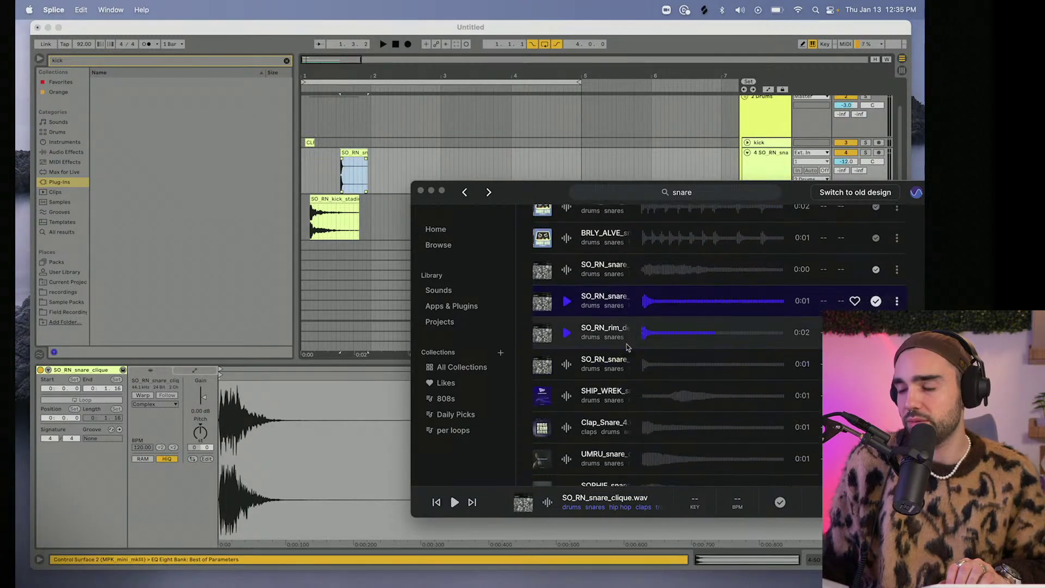
pyautogui.click(567, 395)
pyautogui.scroll(-1, 567, 398)
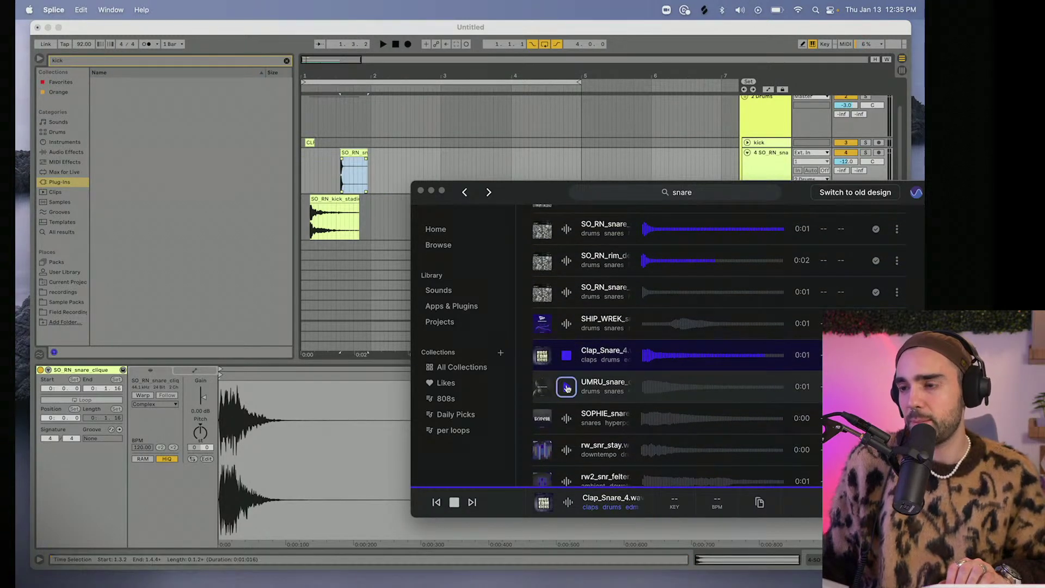
pyautogui.click(567, 394)
pyautogui.click(567, 412)
pyautogui.scroll(-1, 566, 412)
pyautogui.click(566, 409)
# Filter the snare results in Splice to the trap genre.
pyautogui.scroll(10, 567, 408)
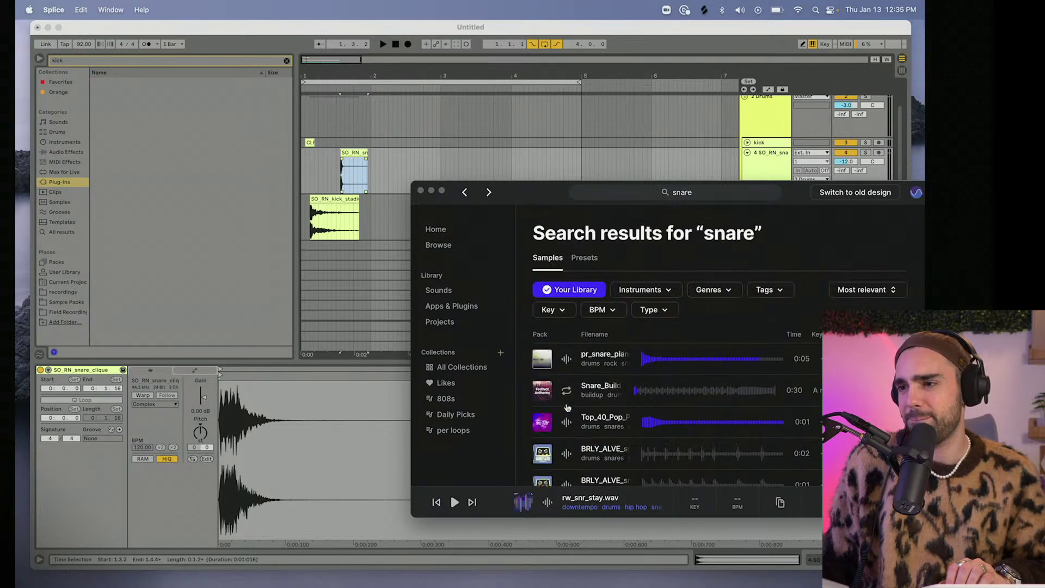
pyautogui.click(729, 291)
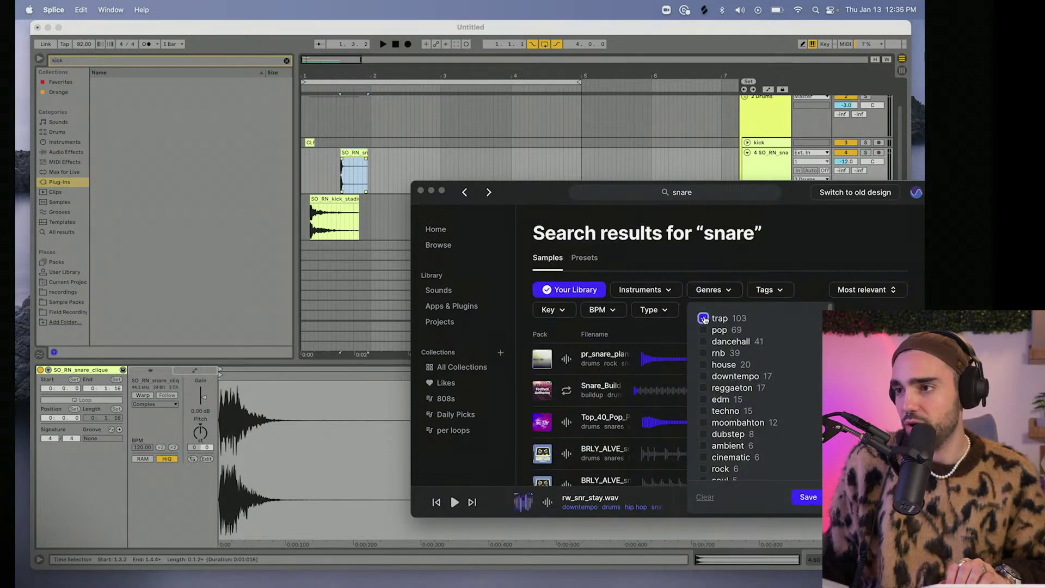
pyautogui.click(808, 499)
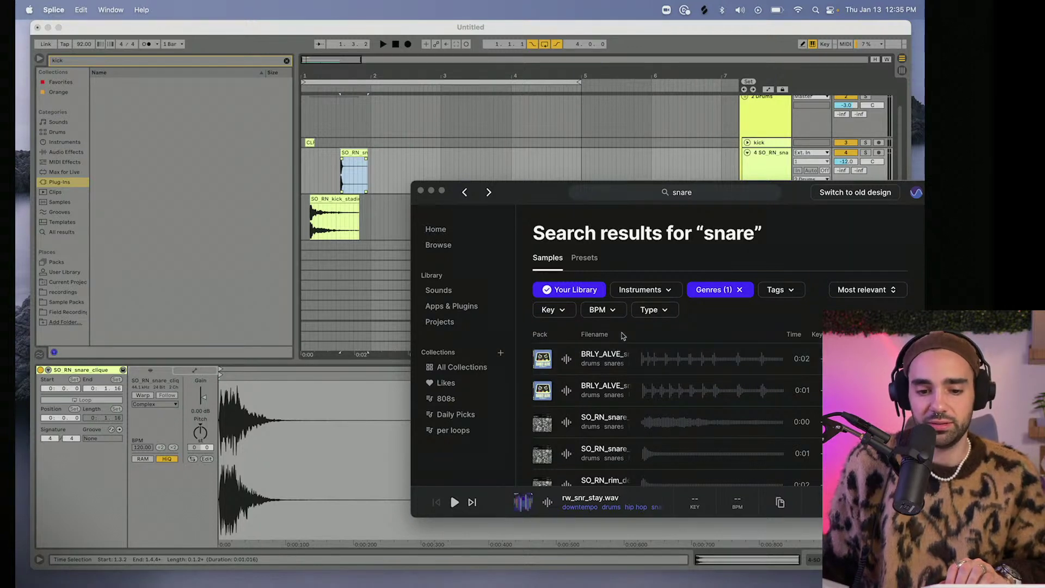
# Audition the first trap snares in the filtered results, including SHIP_WREK, SO_RN_snare_rnb, ELX_NLW and TAINY_snare_despacio.
pyautogui.scroll(-5, 623, 335)
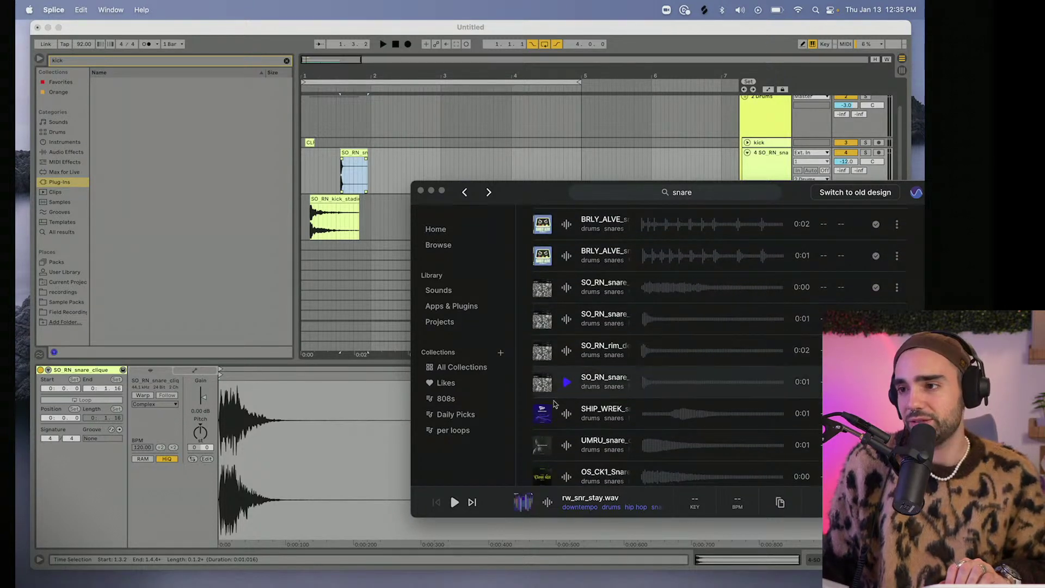
pyautogui.click(567, 407)
pyautogui.click(568, 376)
pyautogui.scroll(-2, 567, 348)
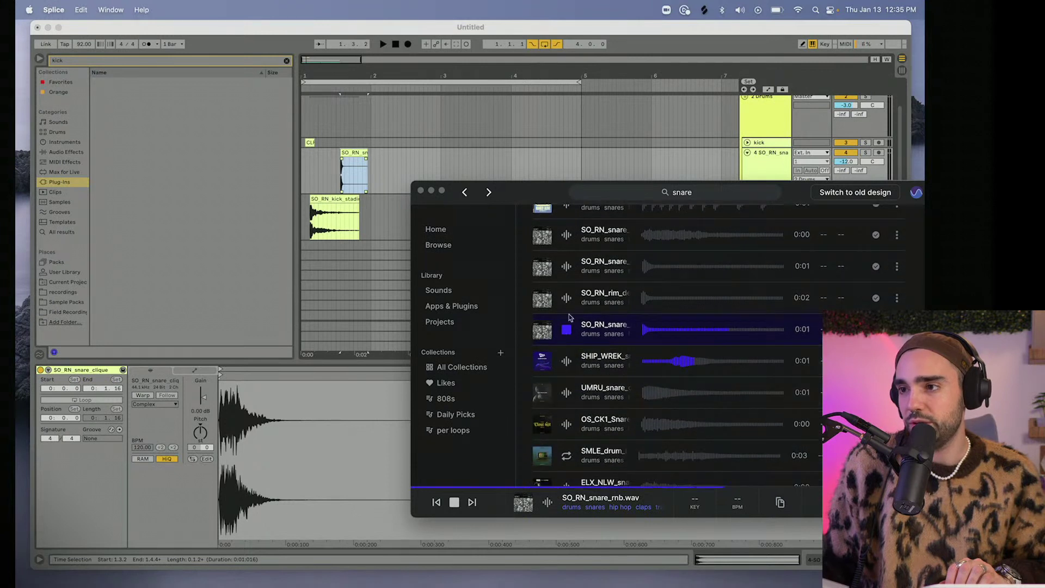
pyautogui.scroll(-4, 567, 309)
pyautogui.click(566, 369)
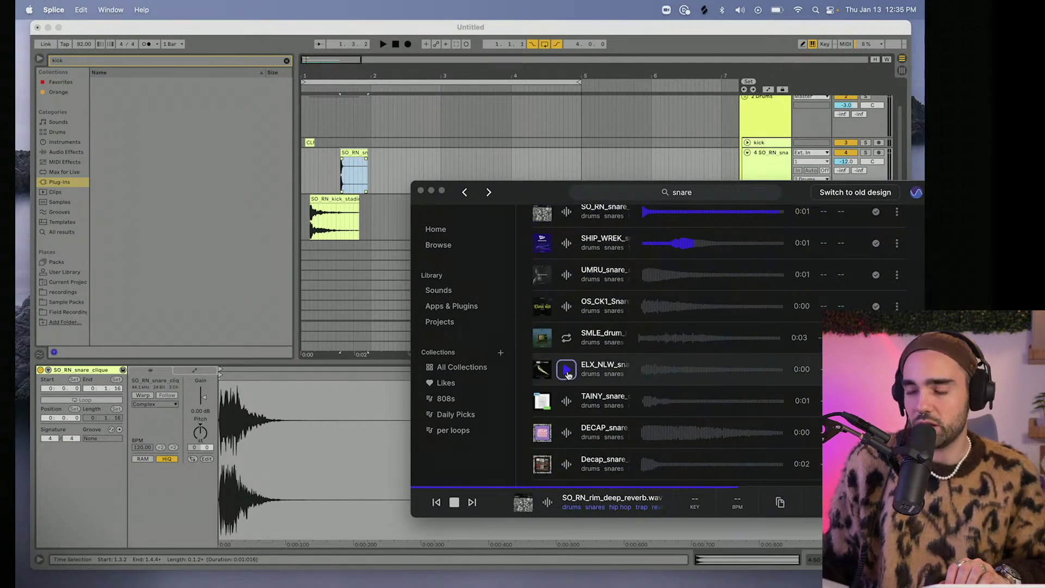
pyautogui.click(567, 401)
pyautogui.scroll(-3, 566, 403)
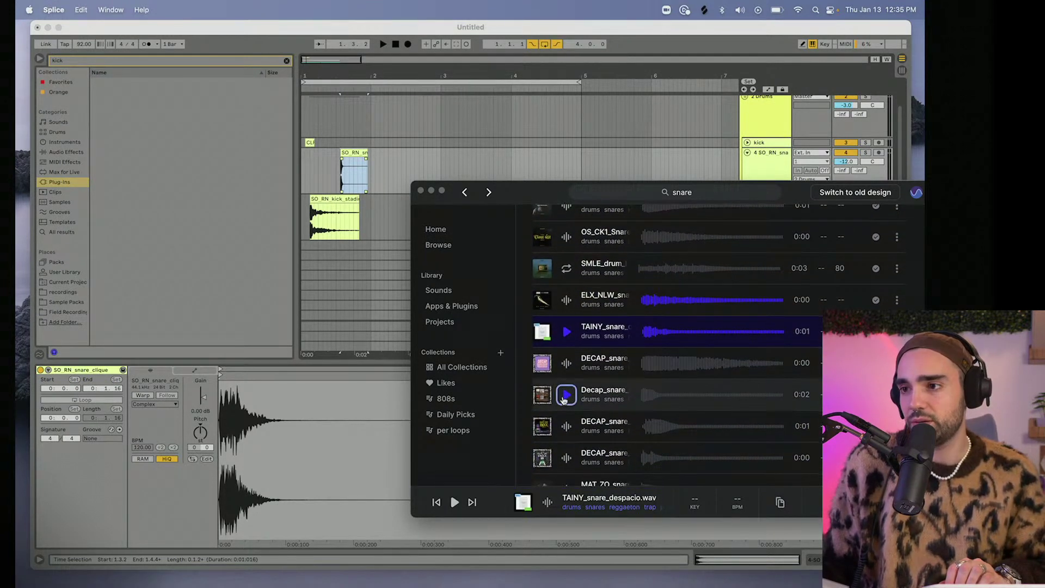
# Audition the DECAP, MAT_ZO, IUF_perc_box_coffin_knocker and UMRU_snare_byp samples further down the filtered list.
pyautogui.click(566, 402)
pyautogui.scroll(-2, 564, 401)
pyautogui.click(566, 375)
pyautogui.click(566, 407)
pyautogui.scroll(-2, 568, 381)
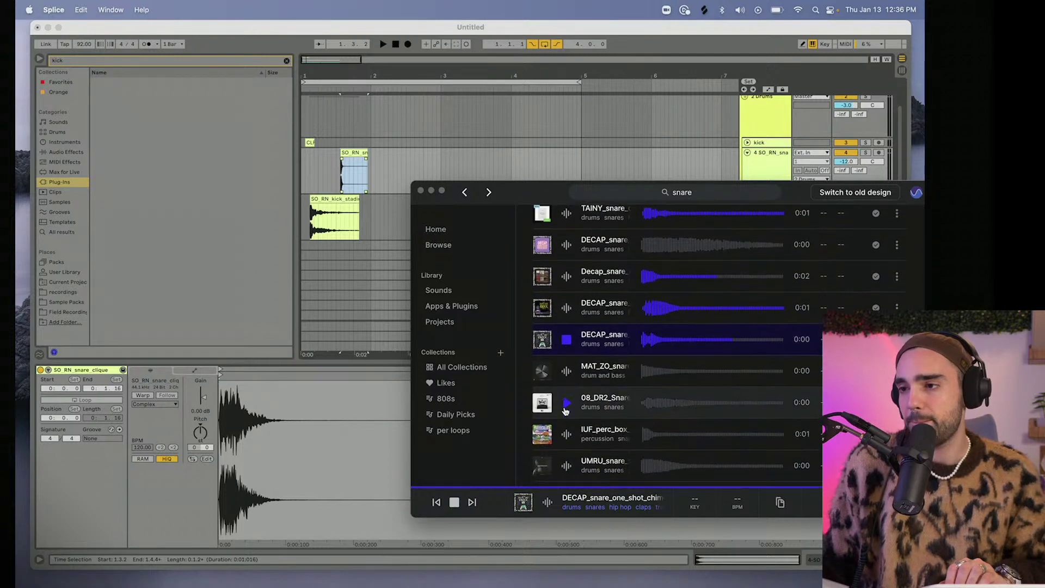
pyautogui.click(567, 374)
pyautogui.scroll(-2, 567, 375)
pyautogui.click(566, 356)
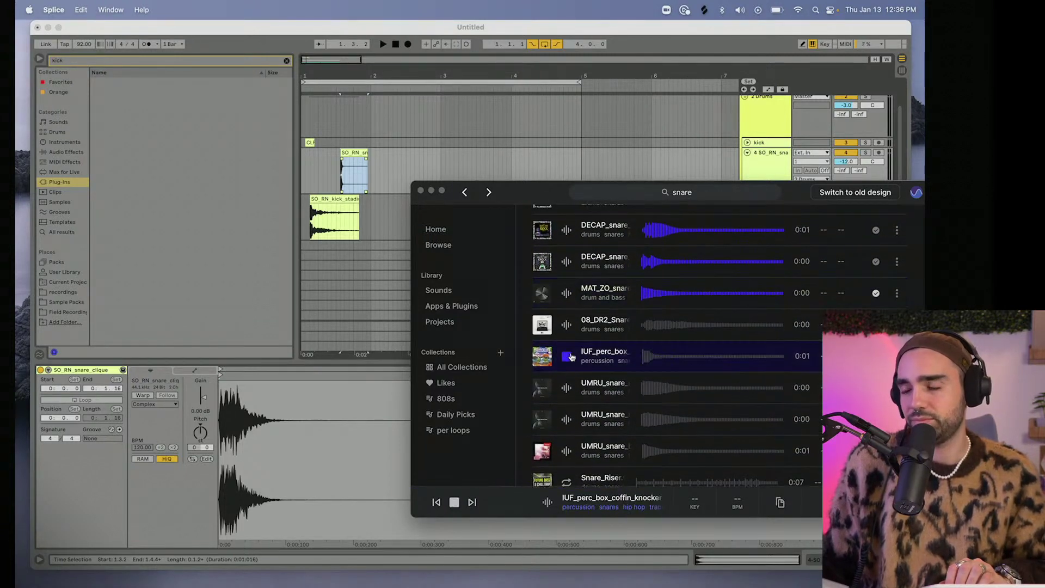
pyautogui.scroll(-2, 566, 387)
pyautogui.click(567, 387)
pyautogui.scroll(-3, 566, 386)
pyautogui.scroll(-3, 567, 376)
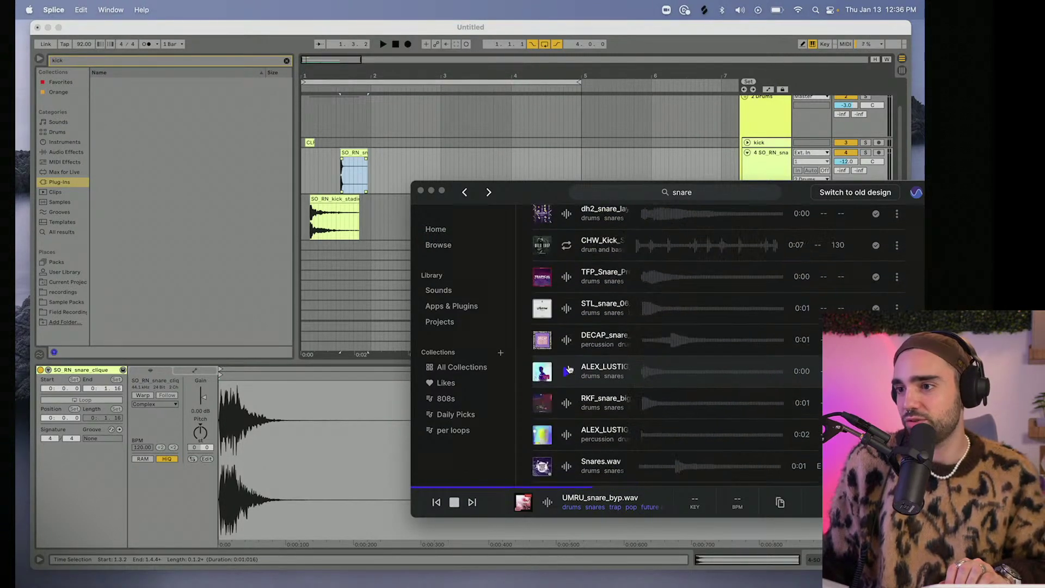
# Audition the next group of trap snares, including RKF_snare_big, Snares.wav and ESM_Trap_One_Shot_Wet.
pyautogui.click(566, 339)
pyautogui.click(566, 371)
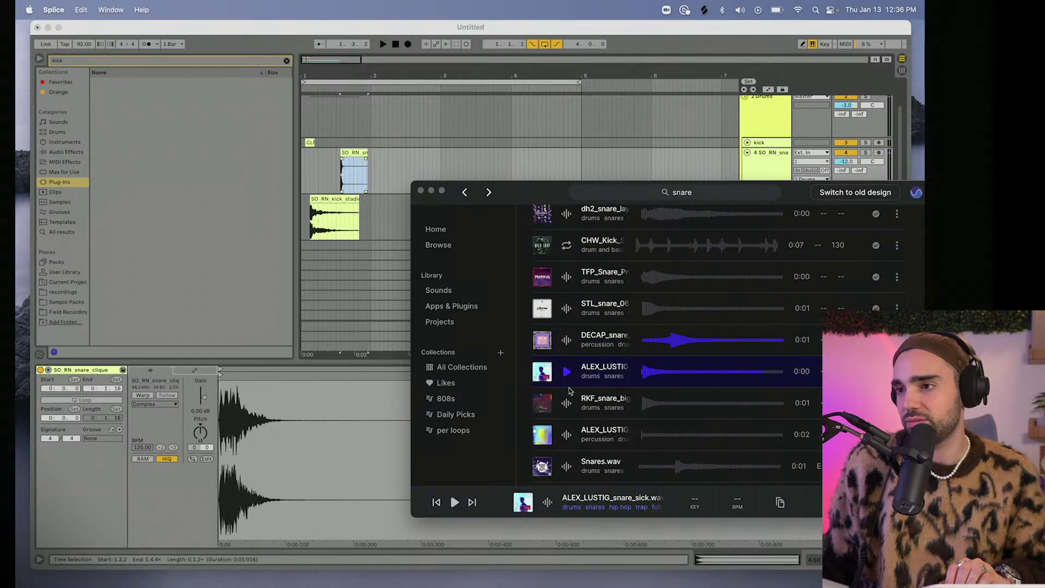
pyautogui.click(565, 402)
pyautogui.scroll(-1, 566, 400)
pyautogui.click(566, 398)
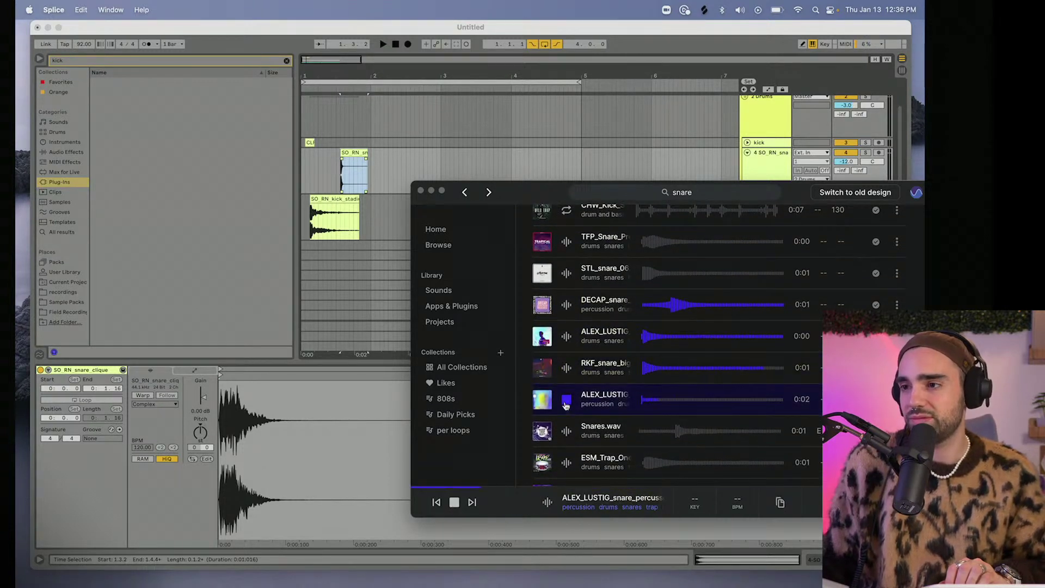
pyautogui.scroll(-1, 568, 397)
pyautogui.click(566, 393)
pyautogui.scroll(-1, 567, 414)
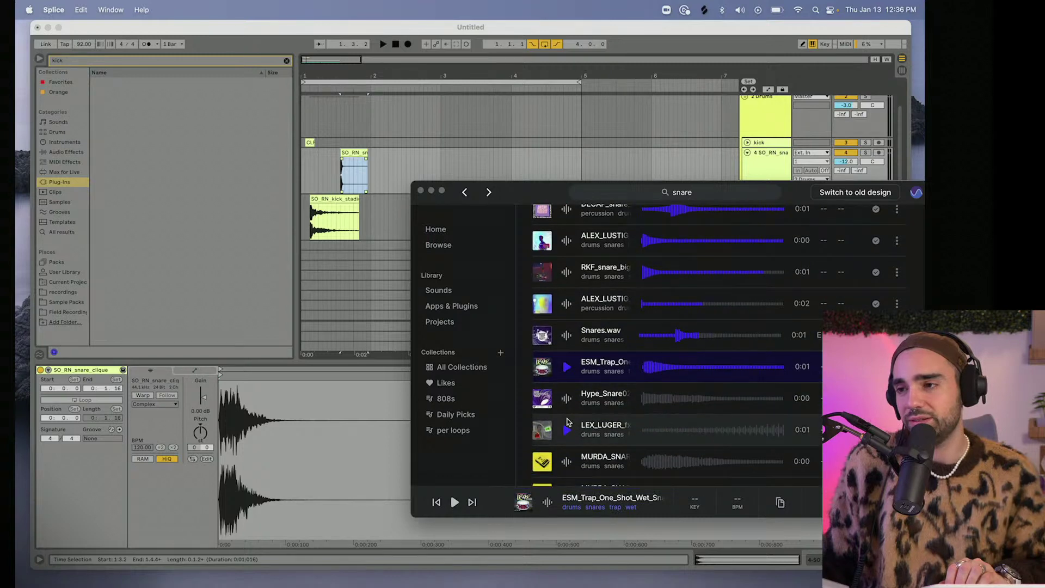
# Audition the samples down to MURDA_SNARE_EASTER_EGG and place that one on the SO_RN_snare track at 2.3.1.
pyautogui.press('Down')
pyautogui.press('Down')
pyautogui.press('Down')
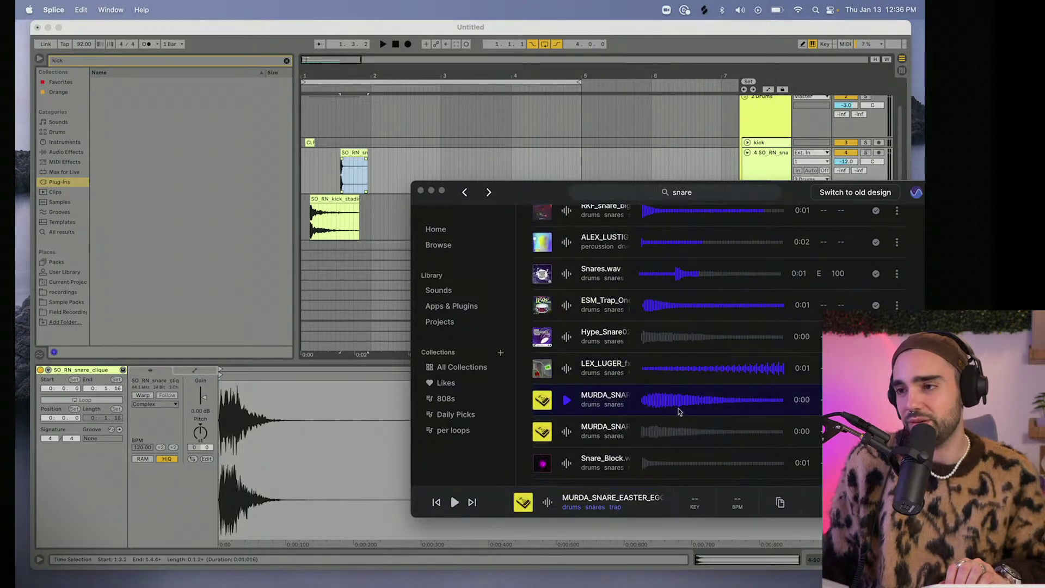
pyautogui.moveTo(712, 408); pyautogui.dragTo(408, 172)
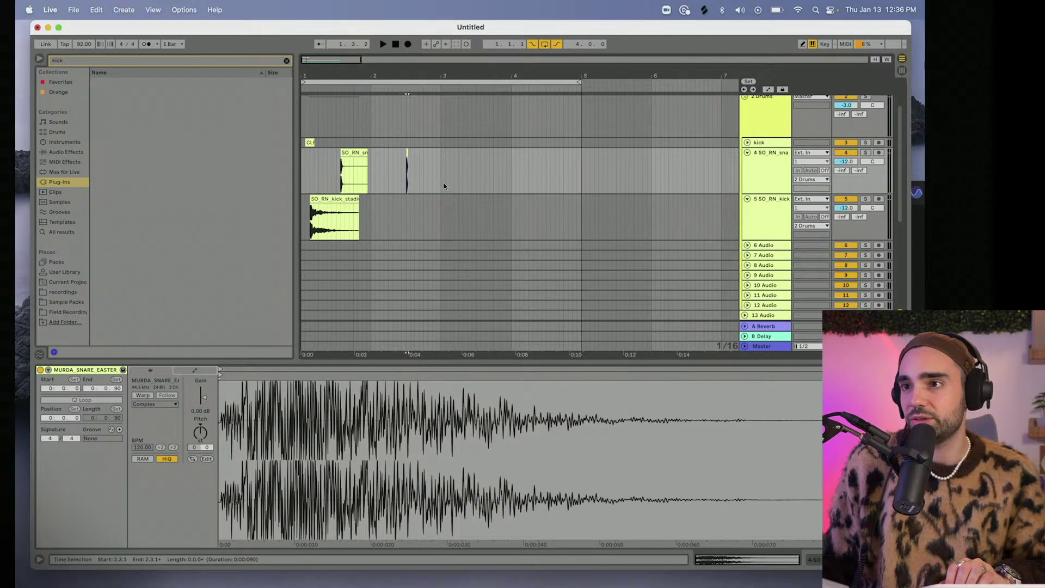
# Move the CLFHH_one_shot_kick_extra clip to 1.1.1, play it back and unfold the kick track.
pyautogui.moveTo(314, 71); pyautogui.dragTo(333, 106)
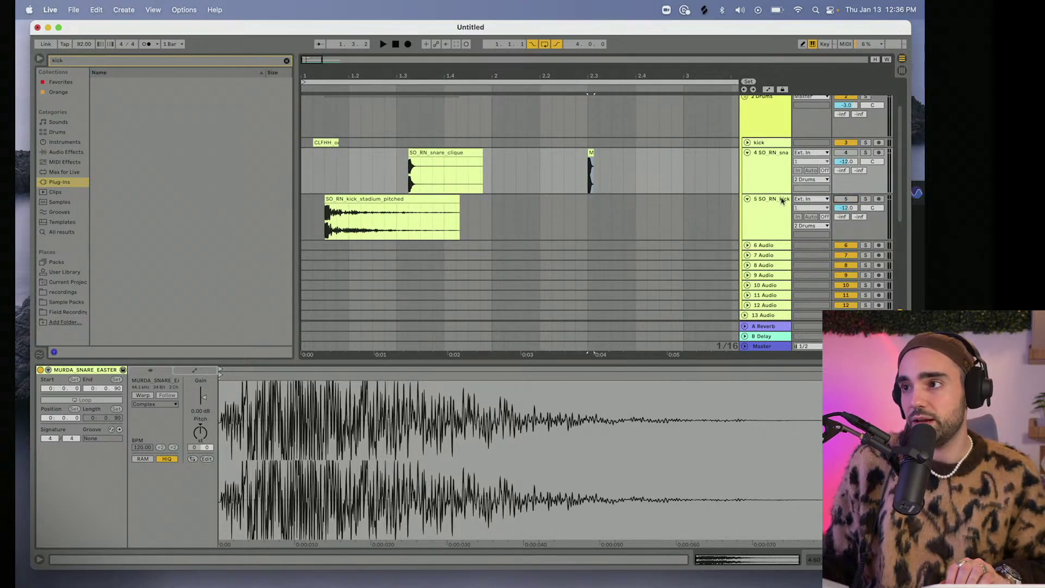
pyautogui.moveTo(334, 138); pyautogui.dragTo(323, 140)
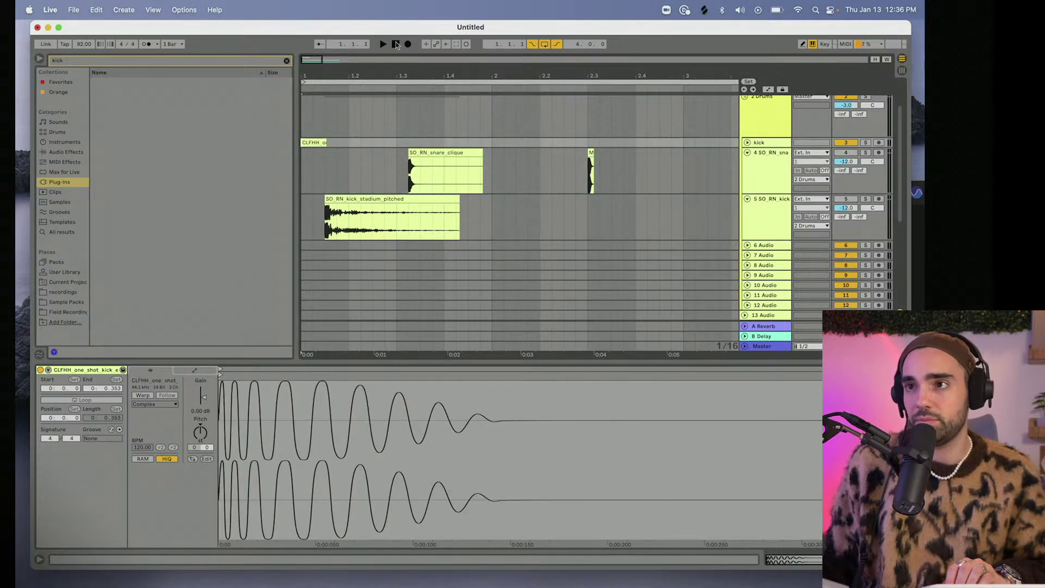
pyautogui.press('space')
pyautogui.click(747, 142)
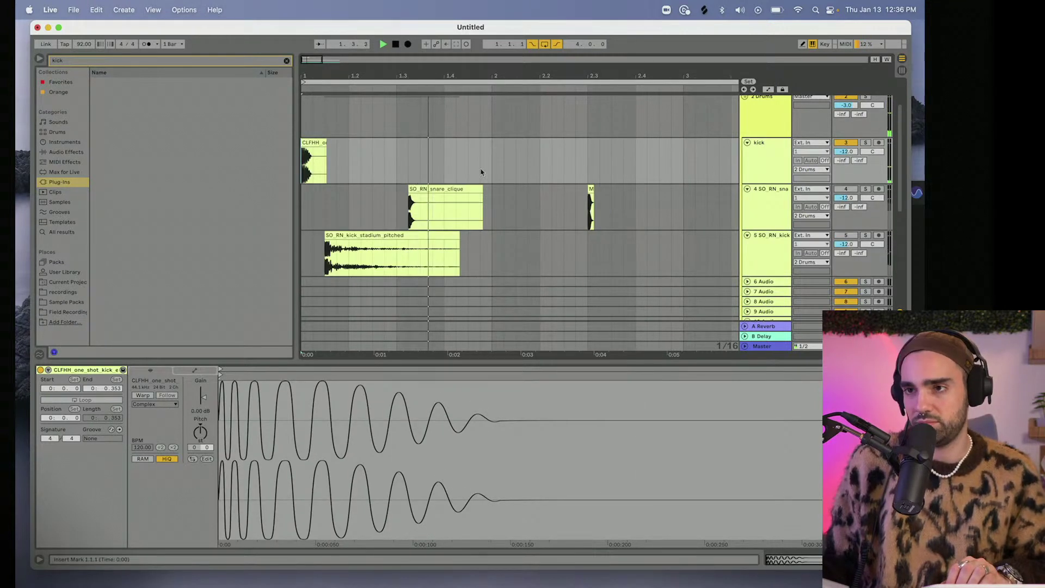
pyautogui.press('space')
# Shorten the kick clip to end at 1.1.3 and place a duplicate of it at 1.1.2, checking it in playback.
pyautogui.moveTo(326, 142); pyautogui.dragTo(323, 143)
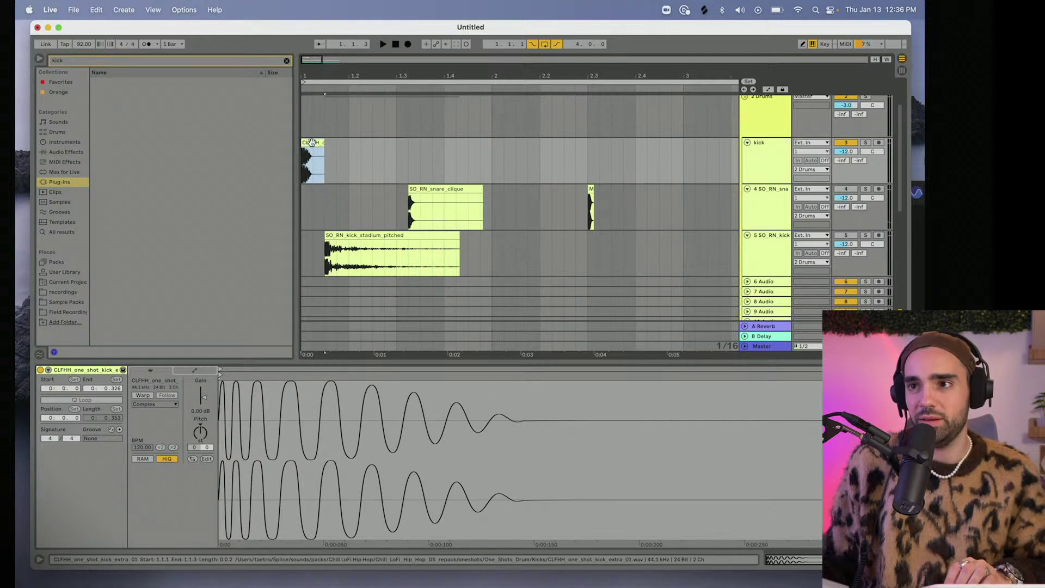
pyautogui.press('super+d')
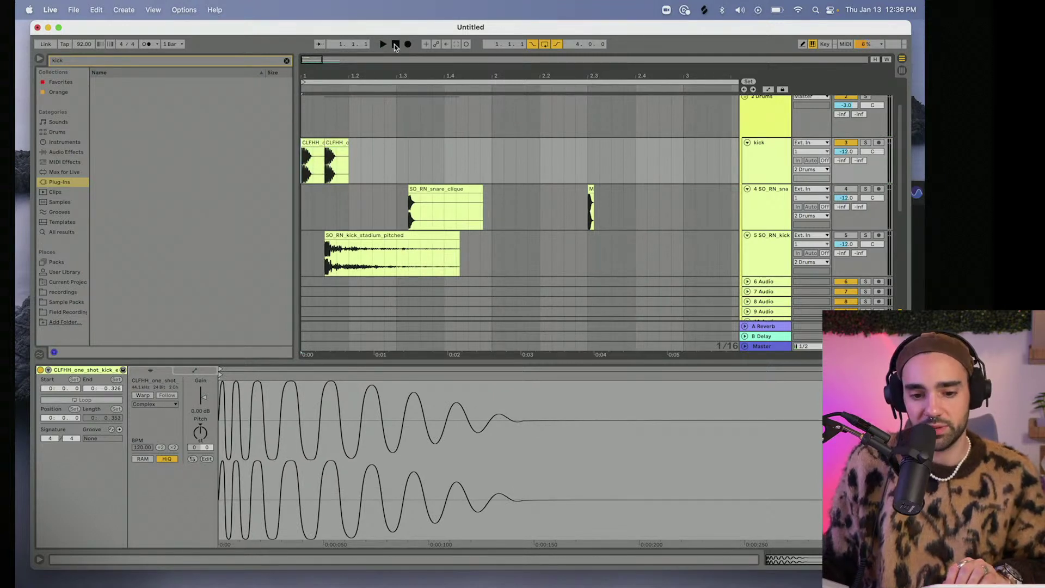
pyautogui.click(338, 139)
pyautogui.moveTo(338, 139); pyautogui.dragTo(327, 140)
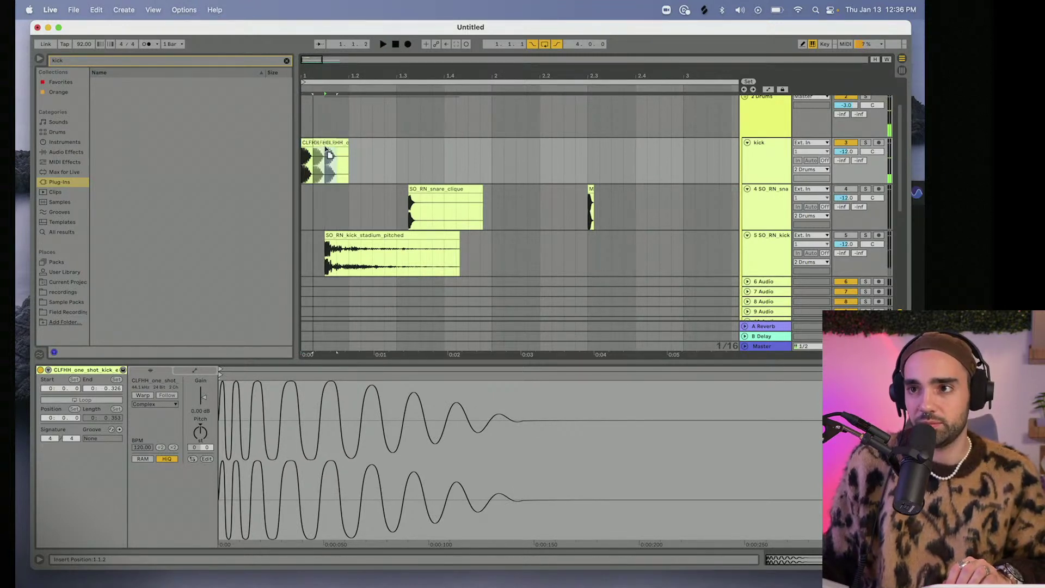
pyautogui.press('space')
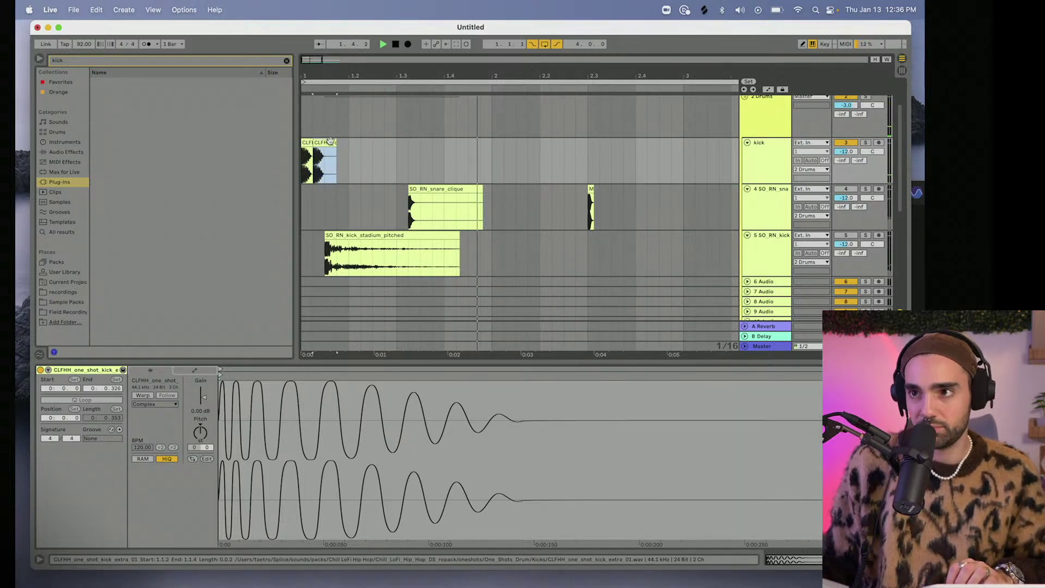
# Paste another copy of the kick clip at 1.2.4 on the kick track and play the pattern.
pyautogui.click(380, 156)
pyautogui.press('space')
pyautogui.press('super+v')
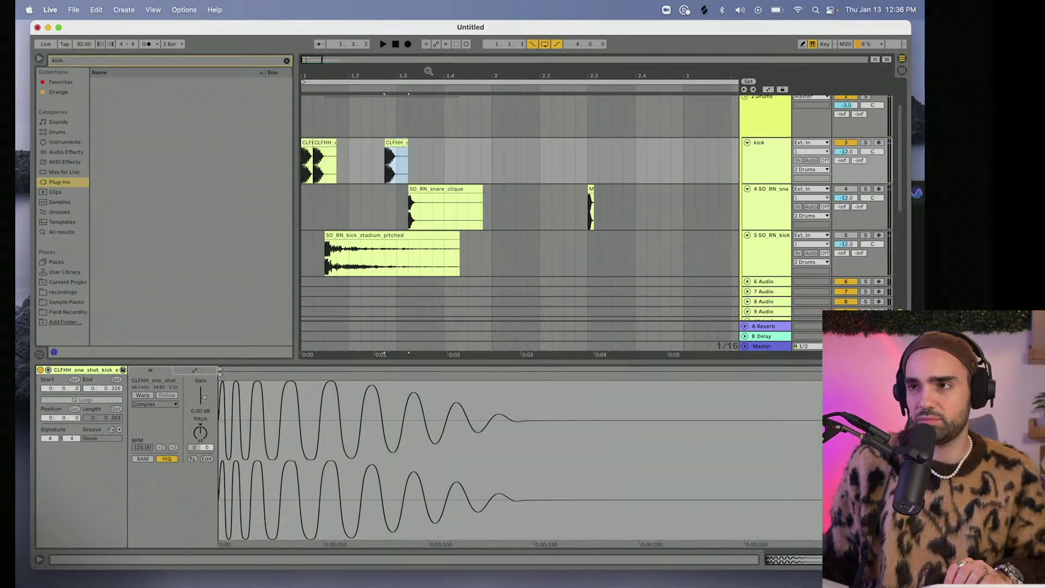
pyautogui.press('space')
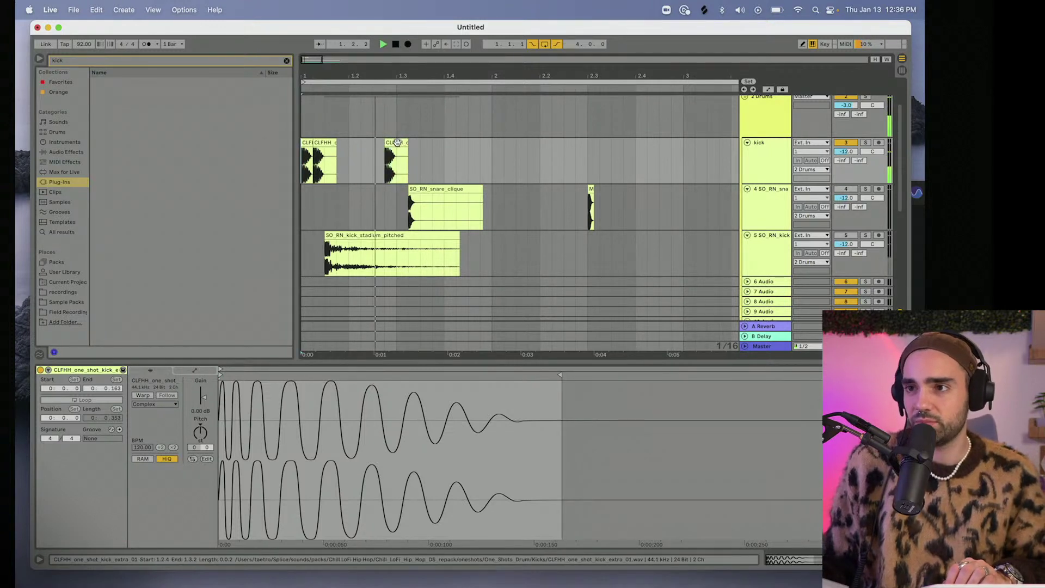
pyautogui.press('space')
# Add two more copies of the kick clip at 1.3.3 and 1.4.3, and return playback to the start.
pyautogui.moveTo(396, 143); pyautogui.dragTo(431, 143)
pyautogui.click(396, 44)
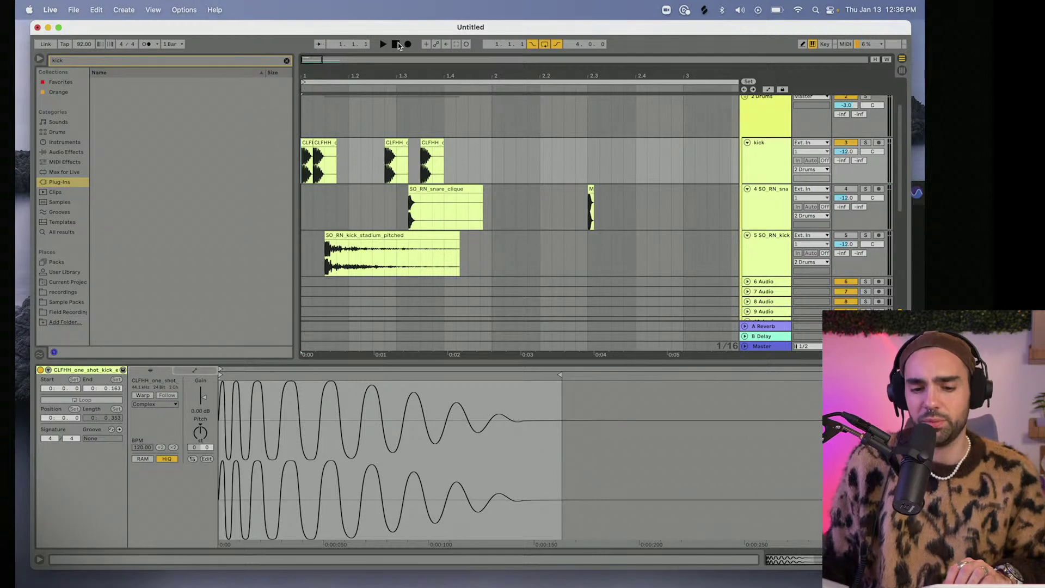
pyautogui.press('space')
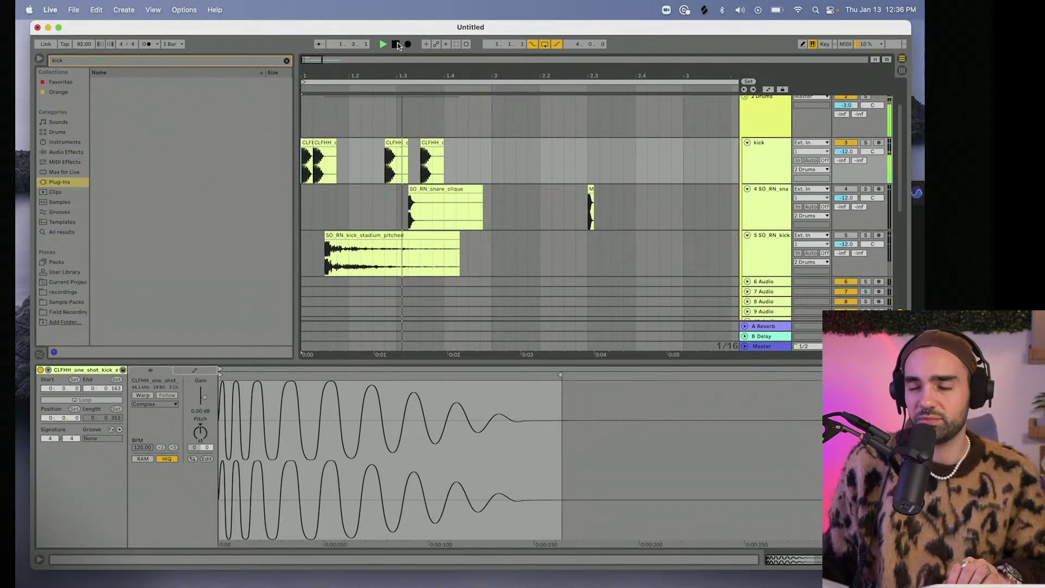
pyautogui.press('space')
pyautogui.moveTo(428, 143); pyautogui.dragTo(475, 144)
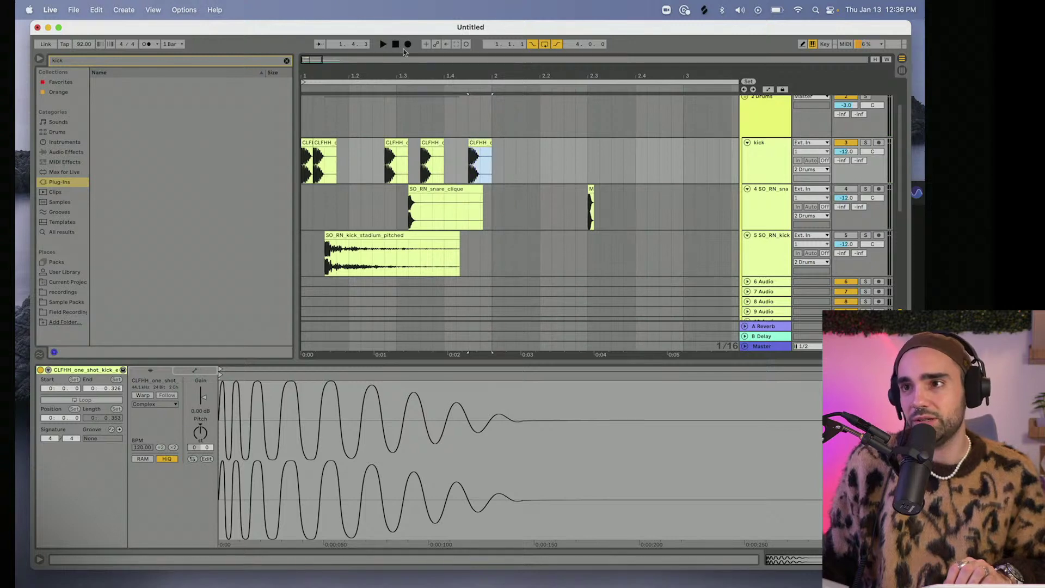
pyautogui.click(396, 44)
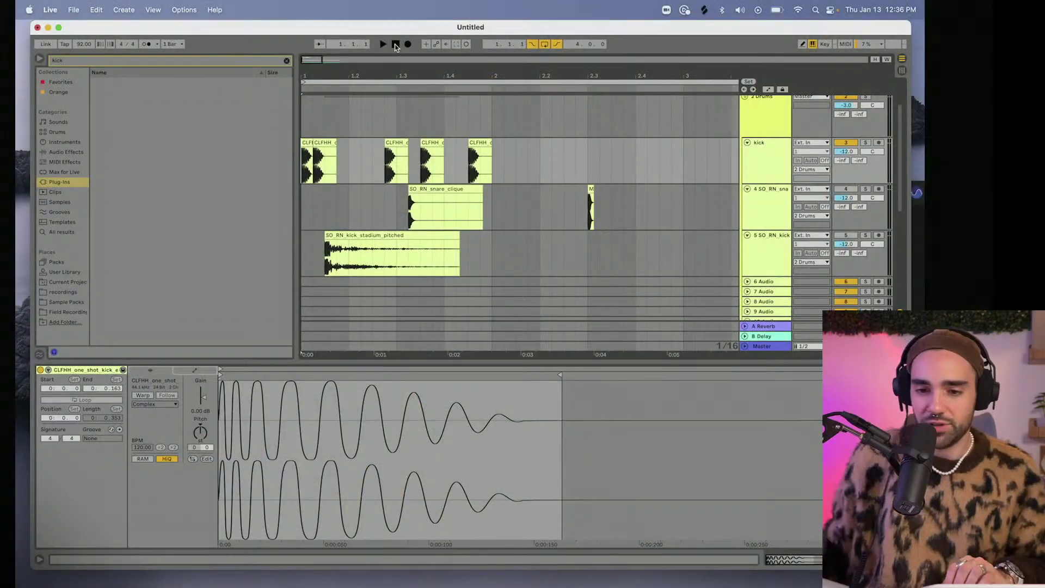
# Copy the kick clip at 1.4.3 to 2.1.3 on the kick track and play the pattern.
pyautogui.press('space')
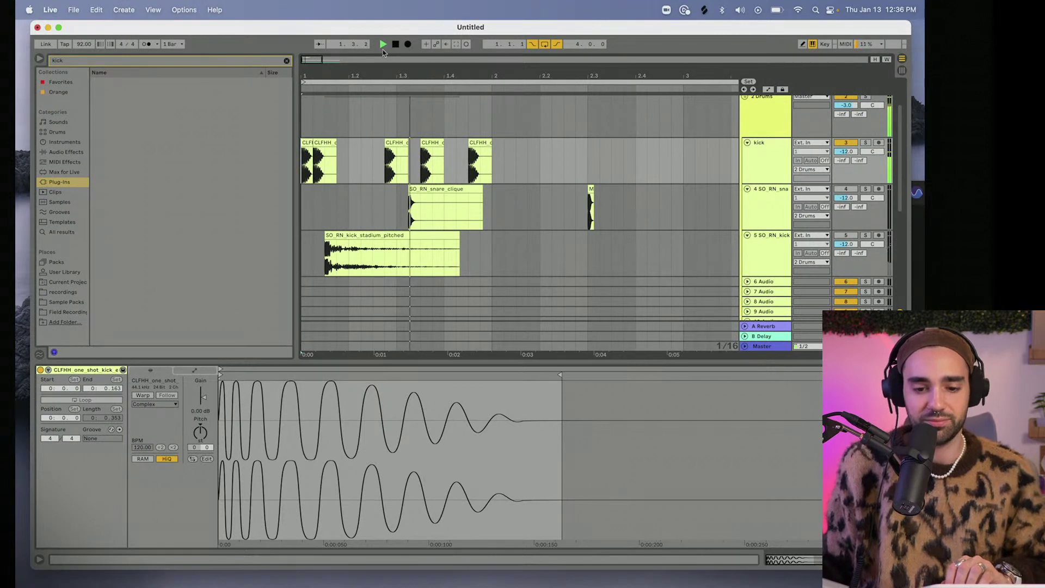
pyautogui.press('space')
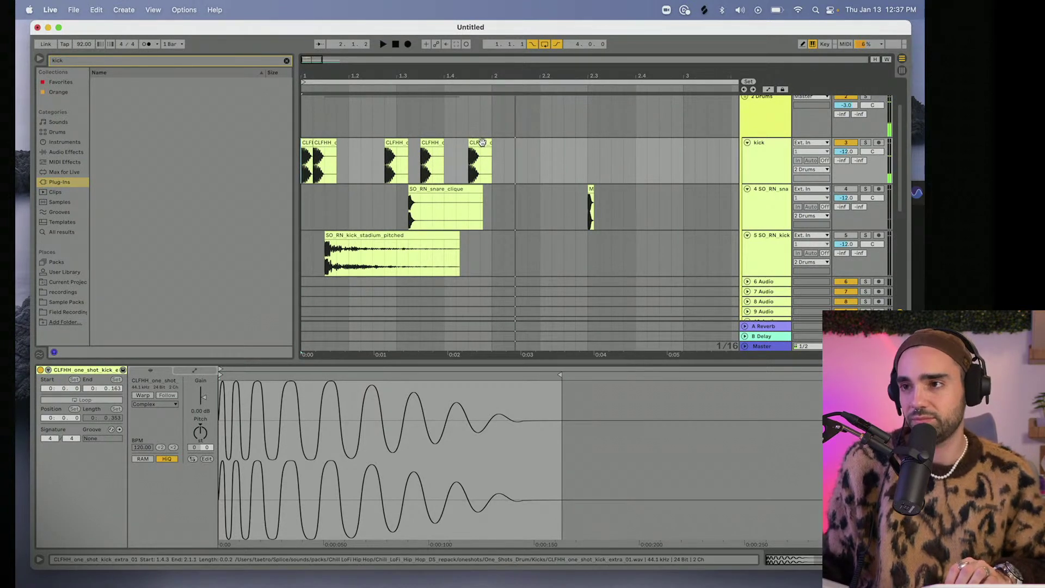
pyautogui.moveTo(481, 142); pyautogui.dragTo(528, 142)
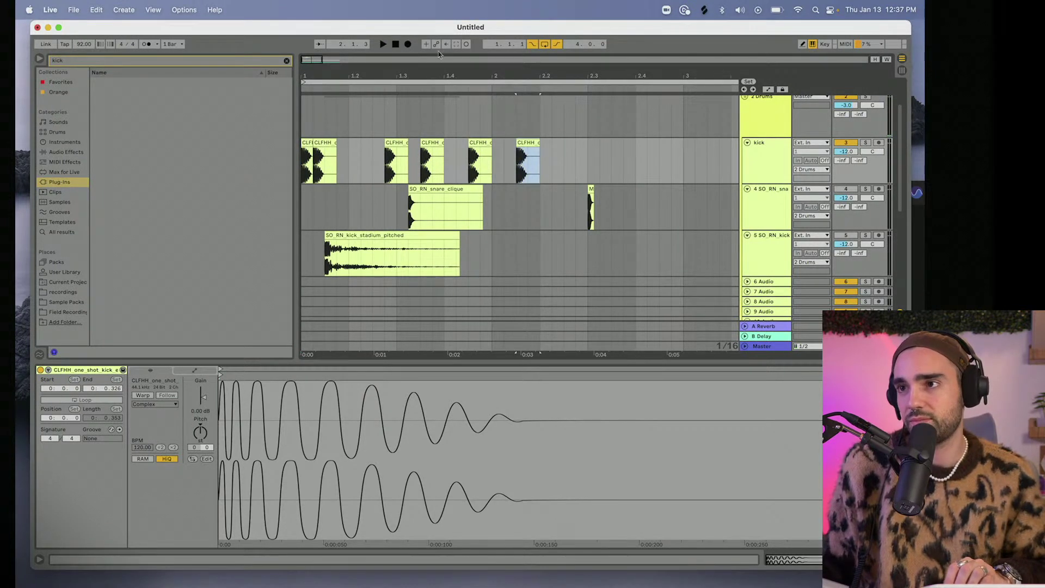
pyautogui.press('space')
pyautogui.moveTo(369, 82); pyautogui.dragTo(368, 73)
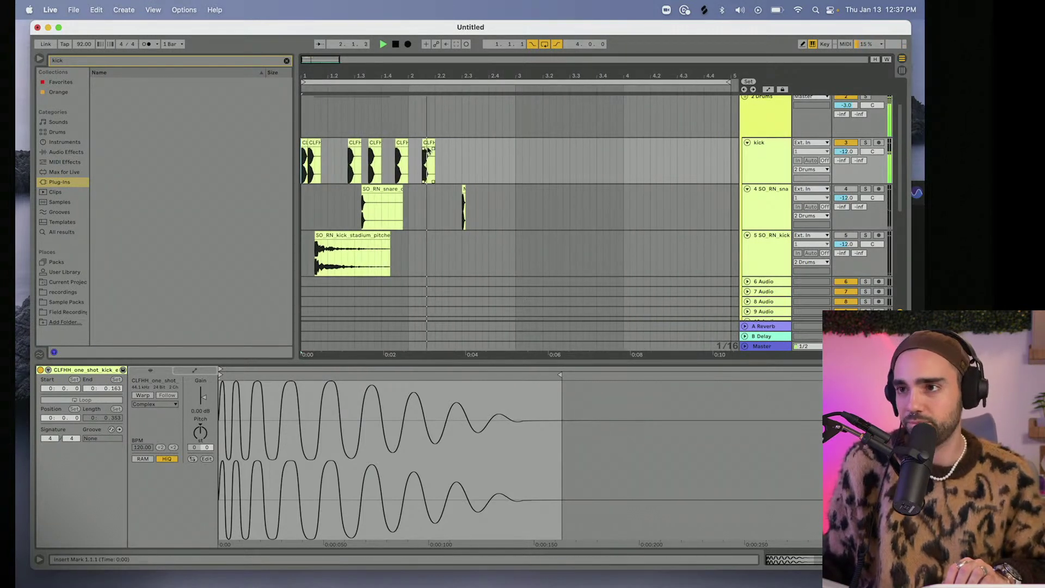
# Add two more copies of the kick clip at 2.3.1 and 2.2.4, checking the pattern in playback.
pyautogui.moveTo(428, 150); pyautogui.dragTo(469, 143)
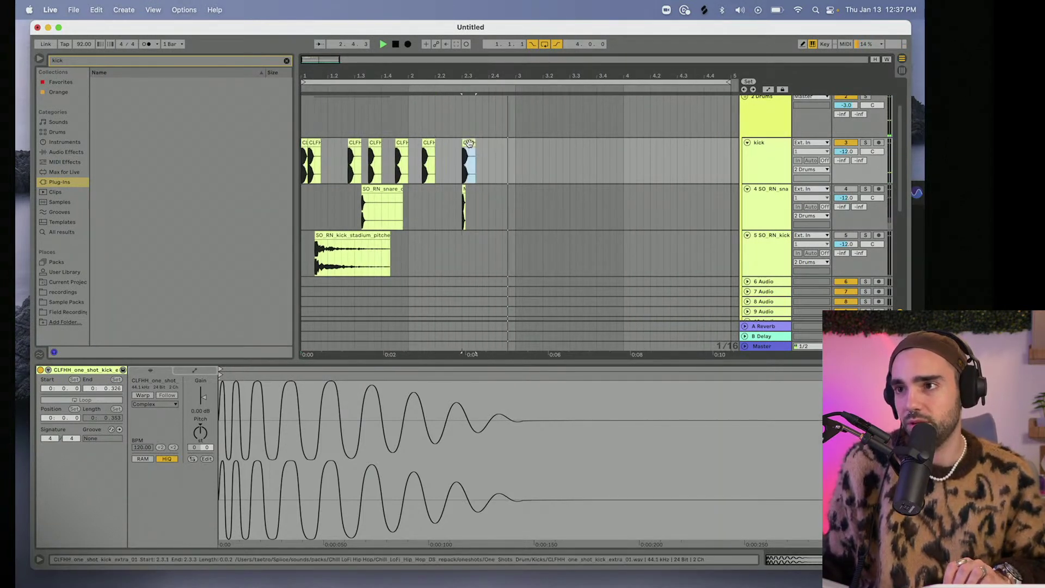
pyautogui.press('space')
pyautogui.press('super+d')
pyautogui.press('space')
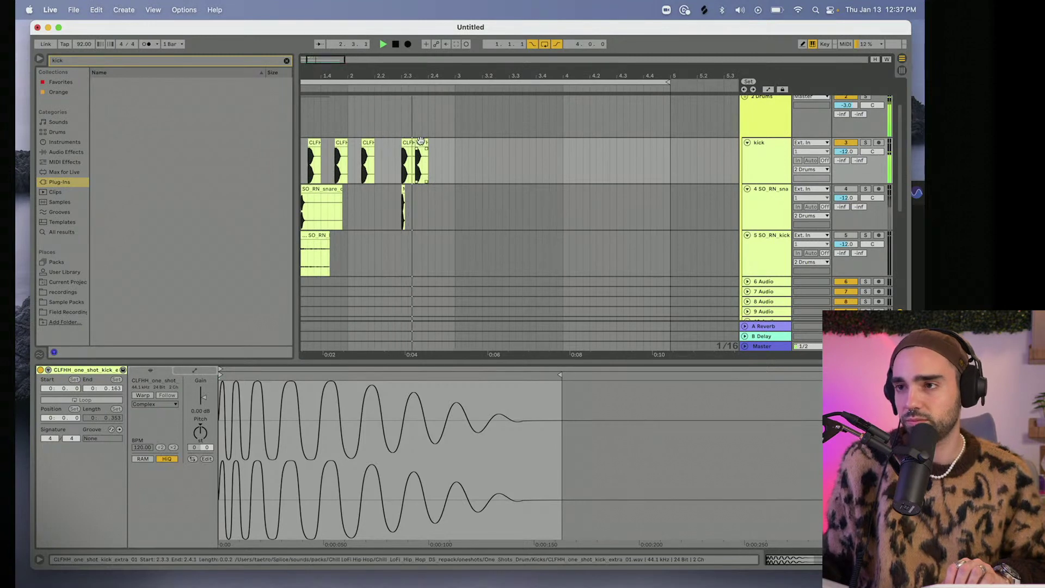
pyautogui.moveTo(424, 142); pyautogui.dragTo(395, 143)
pyautogui.click(381, 160)
pyautogui.press('space')
pyautogui.click(396, 154)
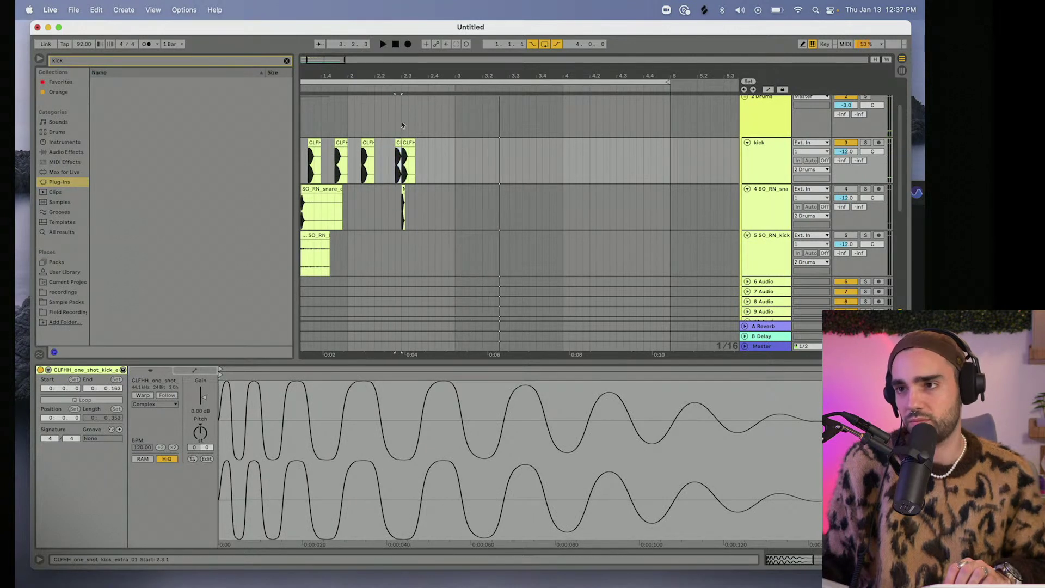
pyautogui.press('space')
# Duplicate the whole two-bar kick pattern so the copy starts at bar 3.
pyautogui.hscroll(-3, 493, 159)
pyautogui.moveTo(492, 159); pyautogui.dragTo(298, 163)
pyautogui.press('super+d')
pyautogui.click(453, 159)
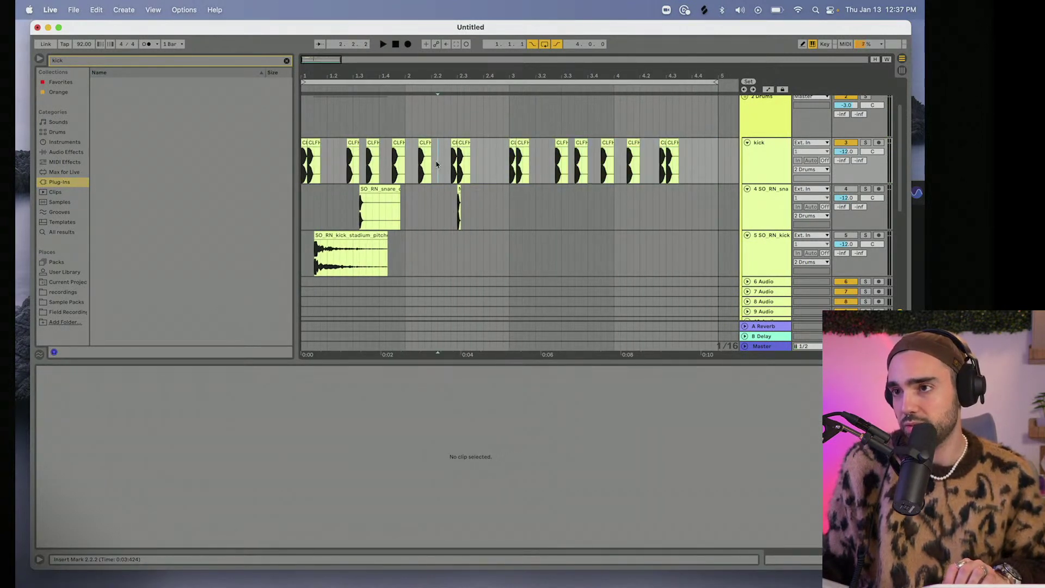
# Play the duplicated pattern and move the second kick of bar 3 to 3.1.3.
pyautogui.press('space')
pyautogui.hscroll(2, 481, 166)
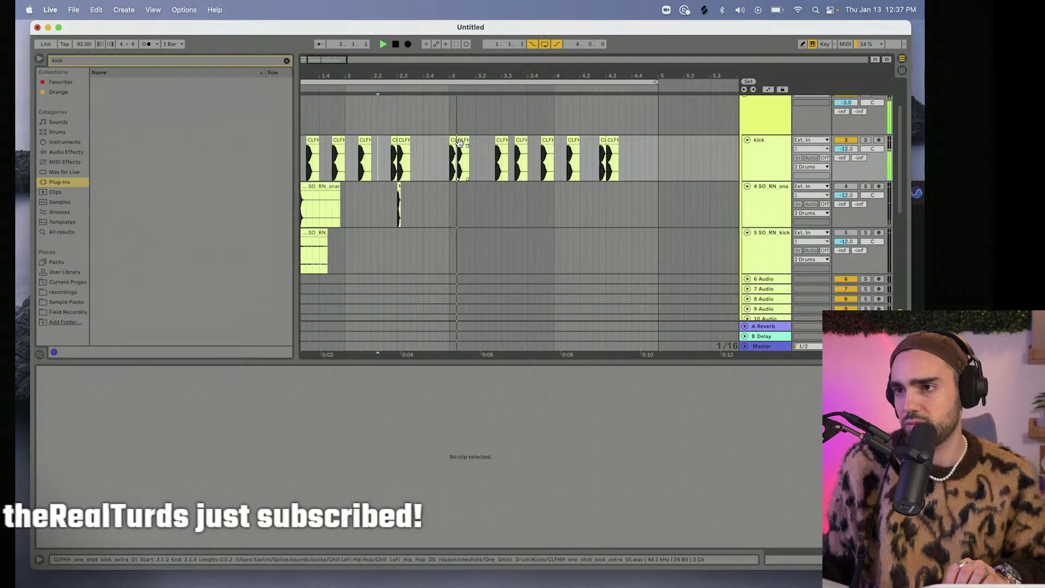
pyautogui.click(467, 163)
pyautogui.click(418, 158)
pyautogui.hscroll(5, 428, 157)
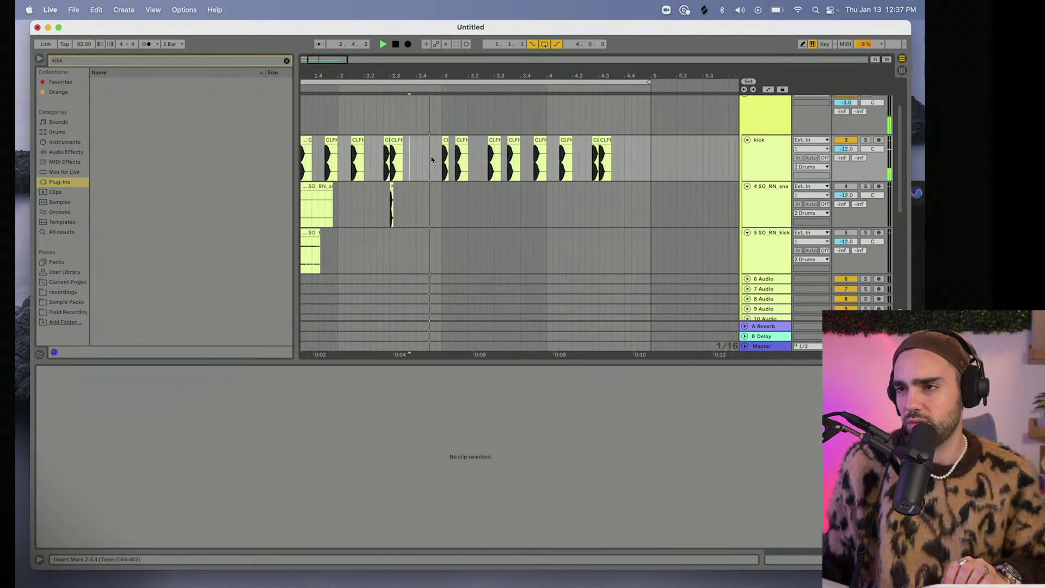
pyautogui.click(417, 136)
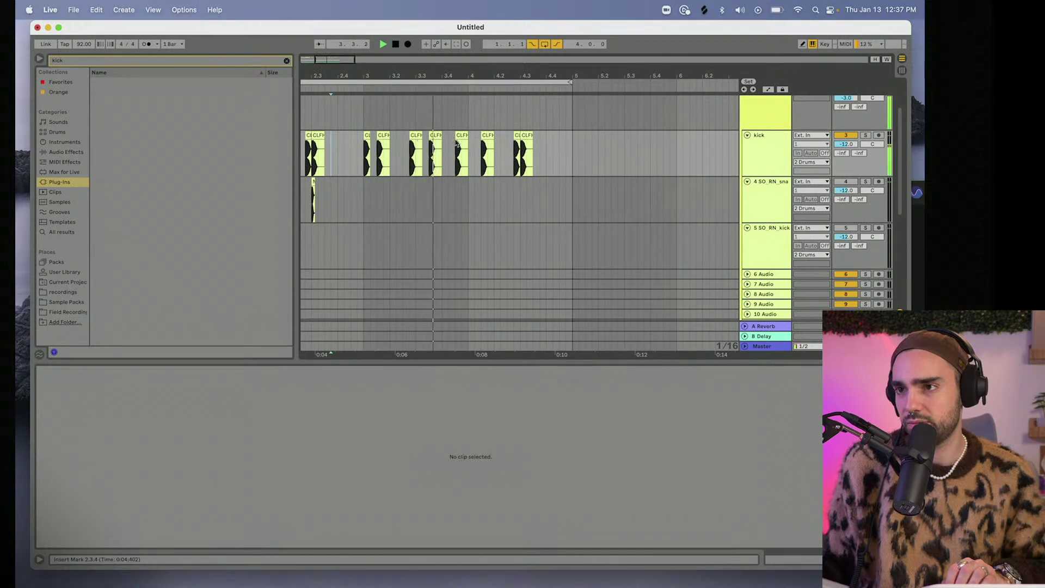
# Move the kick at 4.1.3 to 4.1.1 and place a kick copy at 4.4.1, checking it in playback.
pyautogui.moveTo(484, 136); pyautogui.dragTo(471, 136)
pyautogui.click(397, 150)
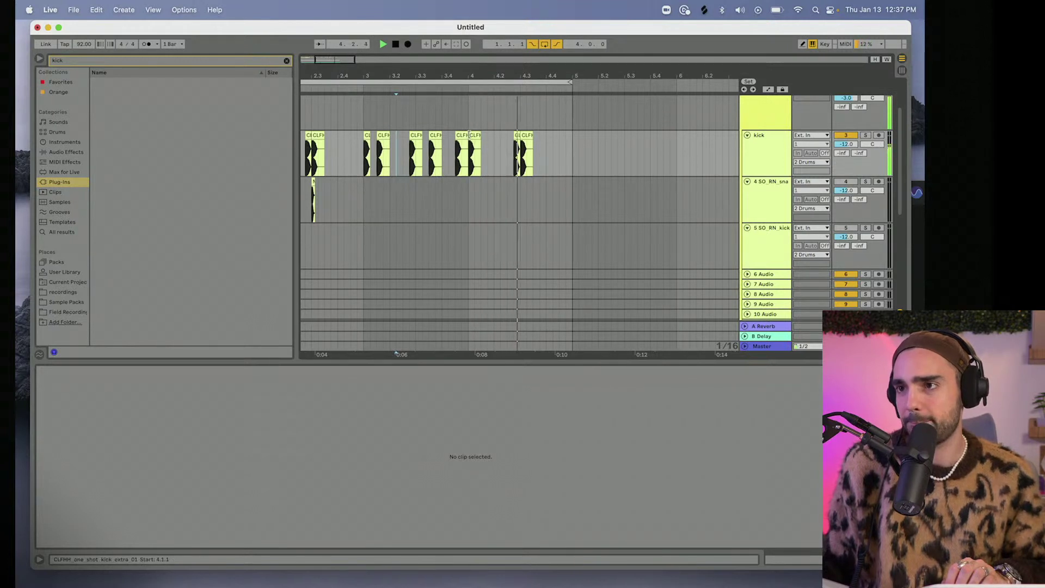
pyautogui.moveTo(524, 136); pyautogui.dragTo(549, 134)
pyautogui.click(480, 156)
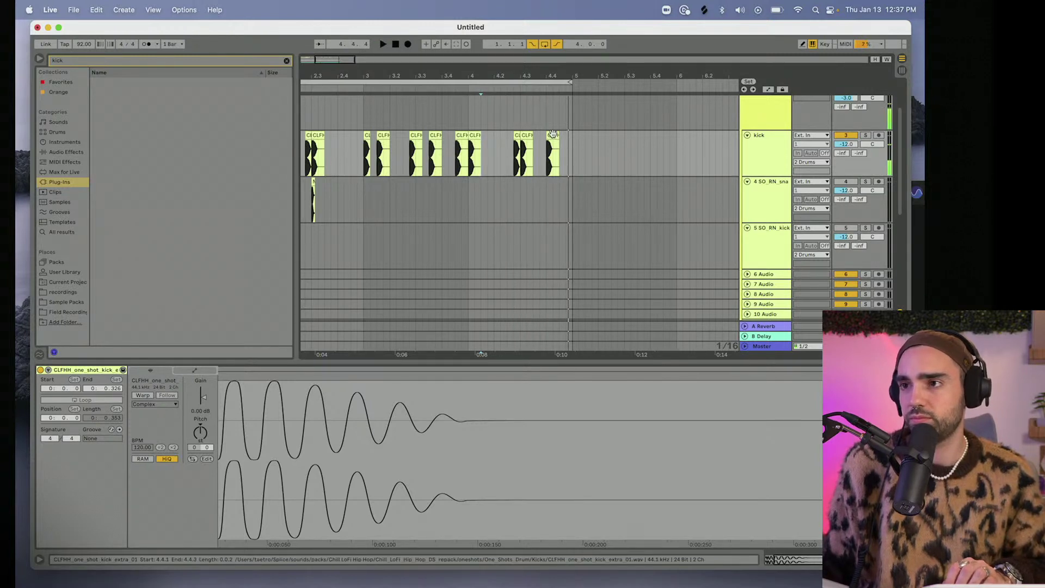
# Rework the end of bar 4 so kick clips sit at 4.3.3 and 4.4.2, and play it.
pyautogui.moveTo(555, 144)
pyautogui.mouseDown()
pyautogui.moveTo(539, 152)
pyautogui.moveTo(559, 137)
pyautogui.mouseUp()
pyautogui.click(506, 150)
pyautogui.click(506, 153)
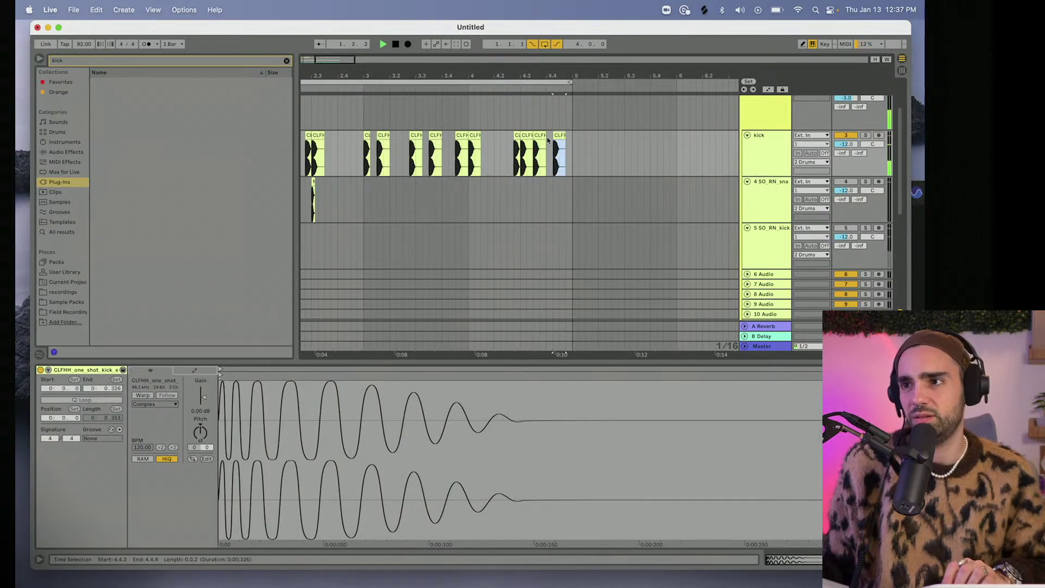
pyautogui.moveTo(410, 69); pyautogui.dragTo(409, 54)
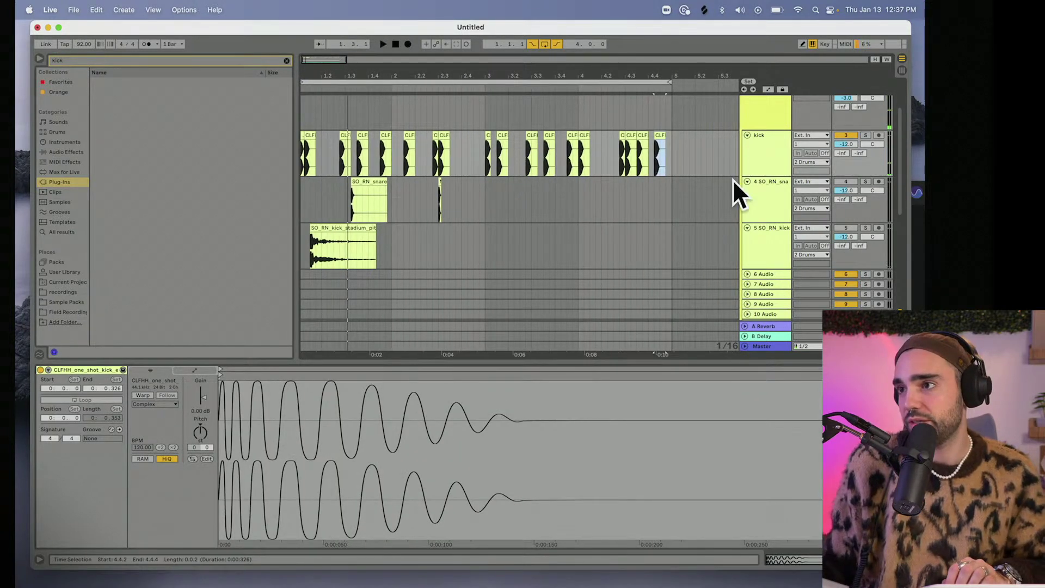
# Move the SO_RN_snare_clique clip past the start of bar 5 and the SO_RN_kick_stadium_pitched clip to 1.1.1.
pyautogui.moveTo(377, 204); pyautogui.dragTo(695, 203)
pyautogui.moveTo(327, 239); pyautogui.dragTo(317, 240)
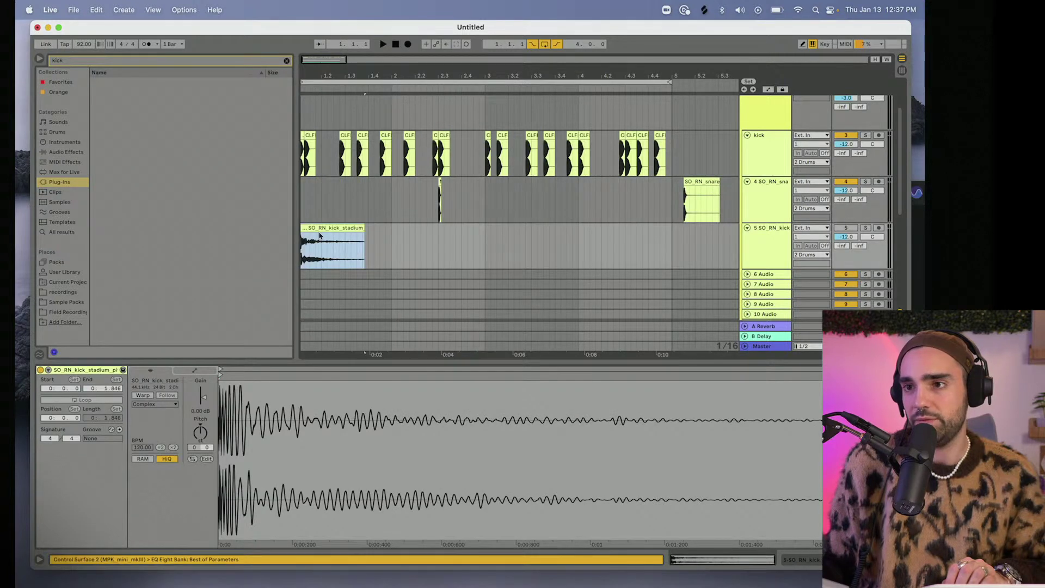
# Activate the SO_RN_kick track, lower its volume to -16.6 dB and play it with the kick pattern.
pyautogui.click(852, 232)
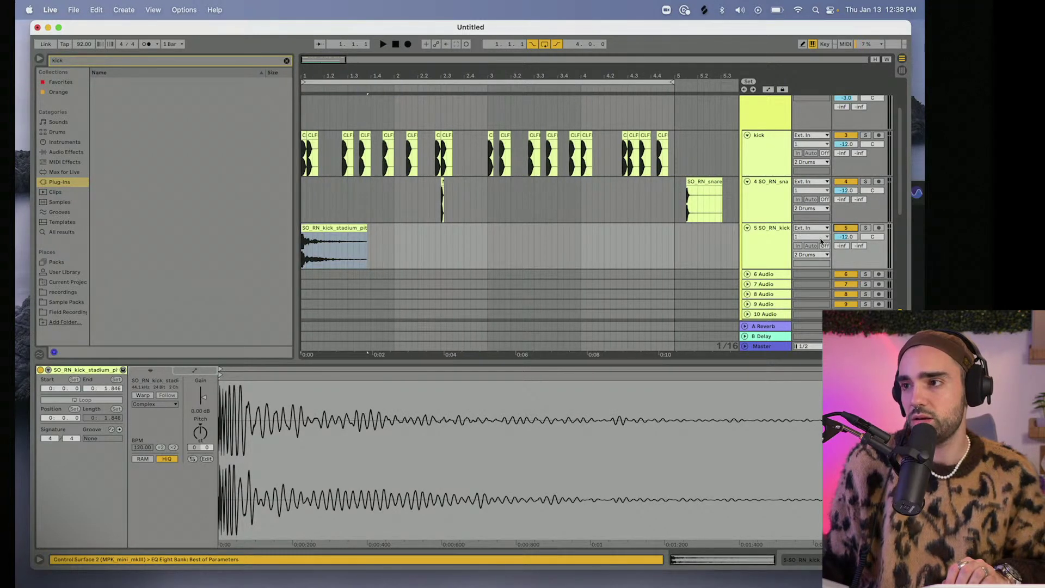
pyautogui.moveTo(847, 236)
pyautogui.mouseDown()
pyautogui.moveTo(847, 256)
pyautogui.moveTo(847, 235)
pyautogui.mouseUp()
pyautogui.press('space')
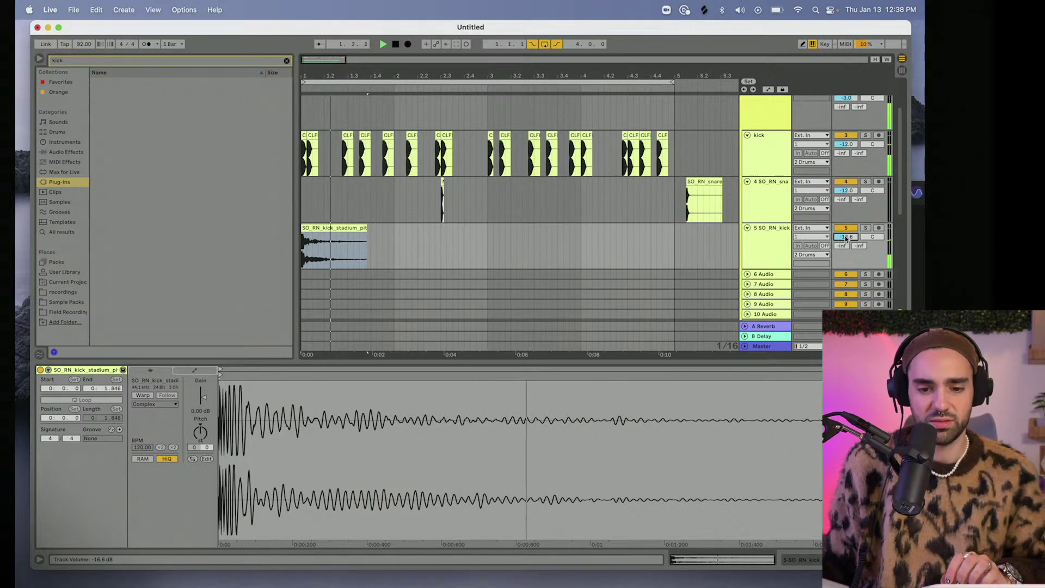
pyautogui.press('space')
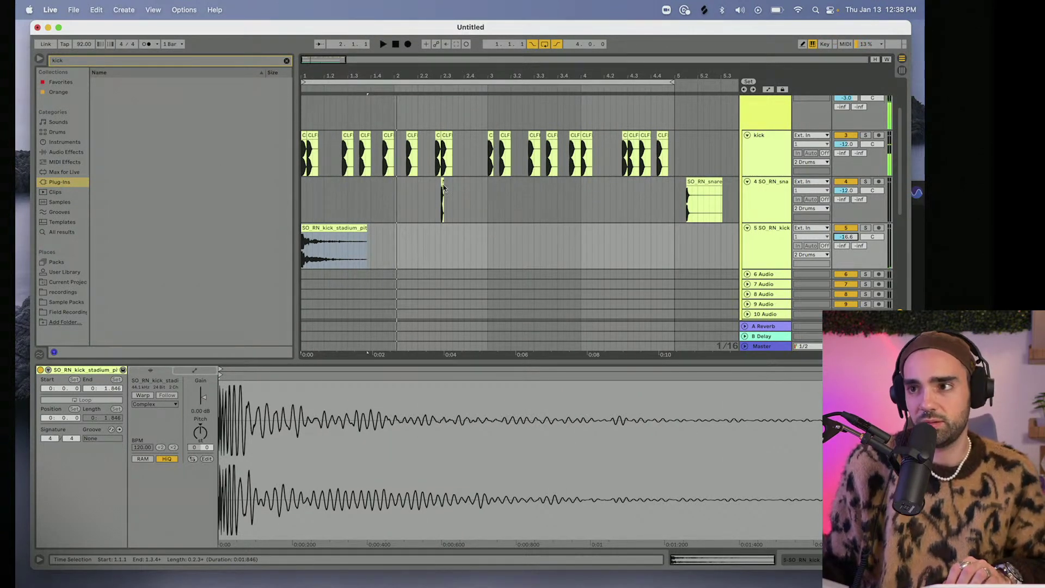
# Move the short clip on the SO_RN_snare track to 1.2.1.
pyautogui.click(442, 184)
pyautogui.moveTo(442, 184); pyautogui.dragTo(327, 191)
pyautogui.click(315, 194)
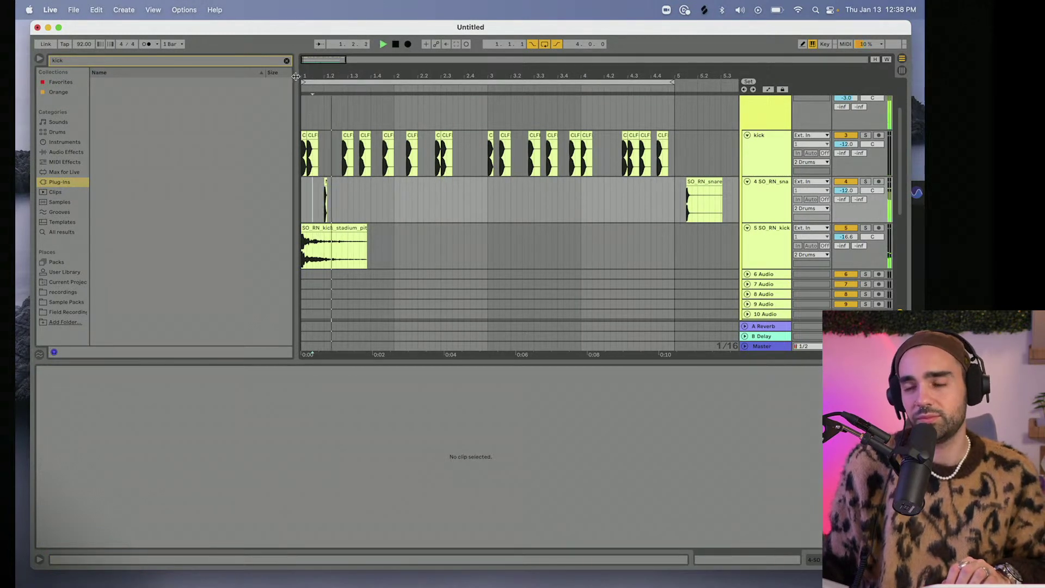
# Lower the SO_RN_snare track's volume to -22.8 dB and check the level in playback.
pyautogui.moveTo(847, 191); pyautogui.dragTo(847, 186)
pyautogui.press('space')
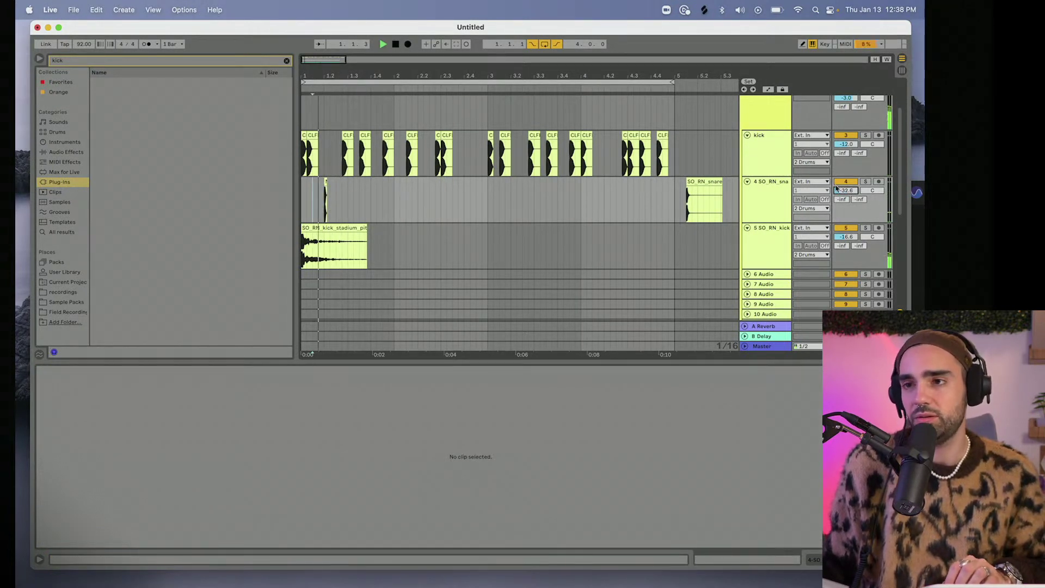
pyautogui.press('space')
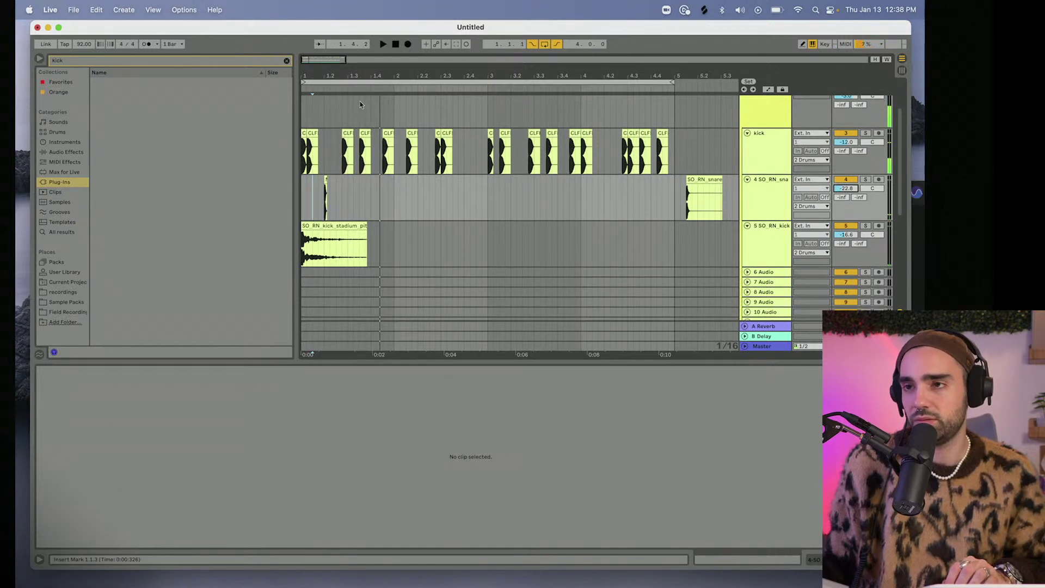
# Delete the short clip at 1.2.1 on track 4 and move the SO_RN_snare_clique clip into its place.
pyautogui.press('+')
pyautogui.press('+')
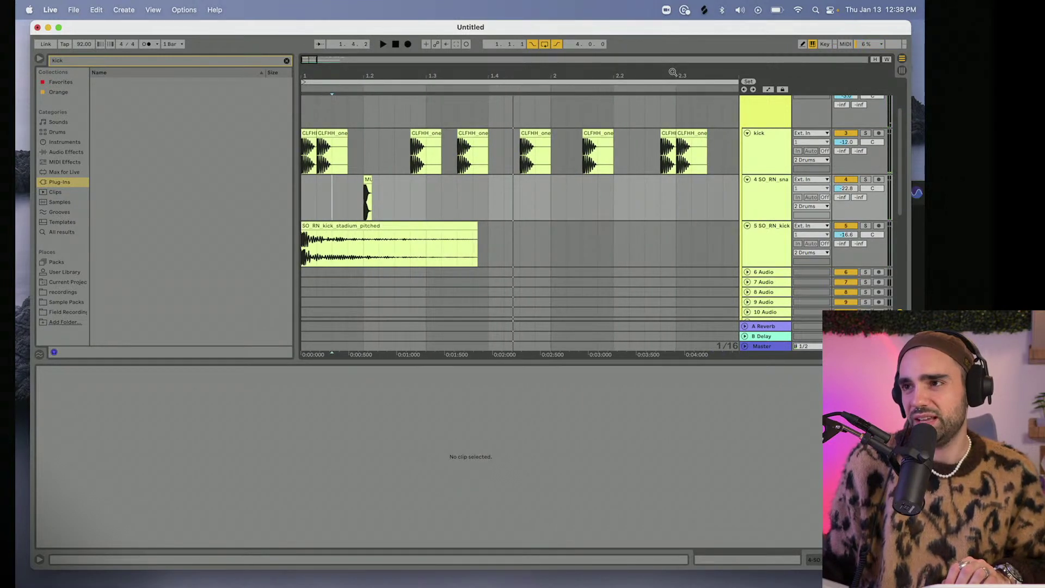
pyautogui.hscroll(10, 620, 187)
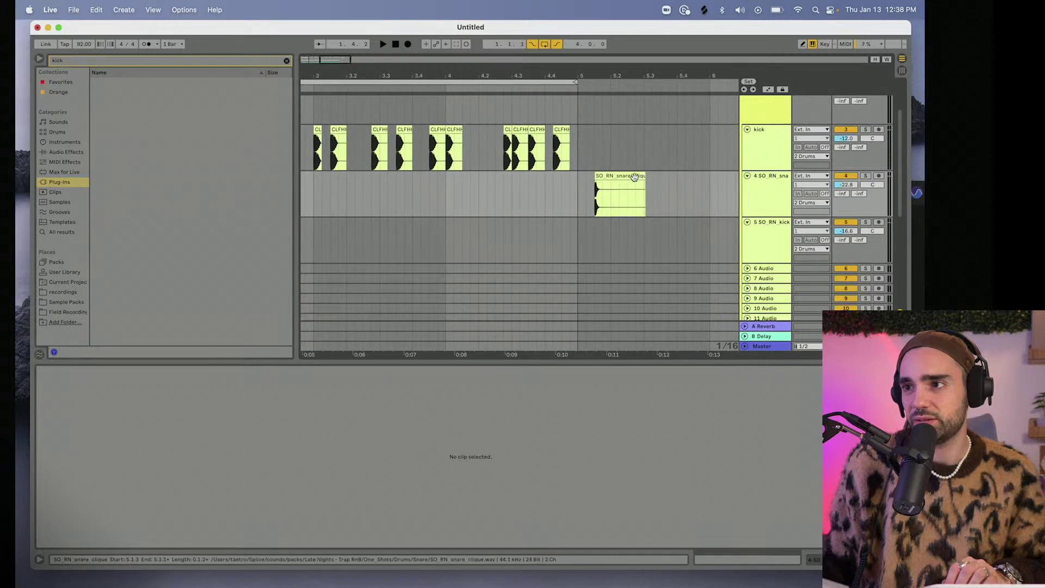
pyautogui.moveTo(635, 176); pyautogui.dragTo(519, 177)
pyautogui.click(439, 196)
pyautogui.press('space')
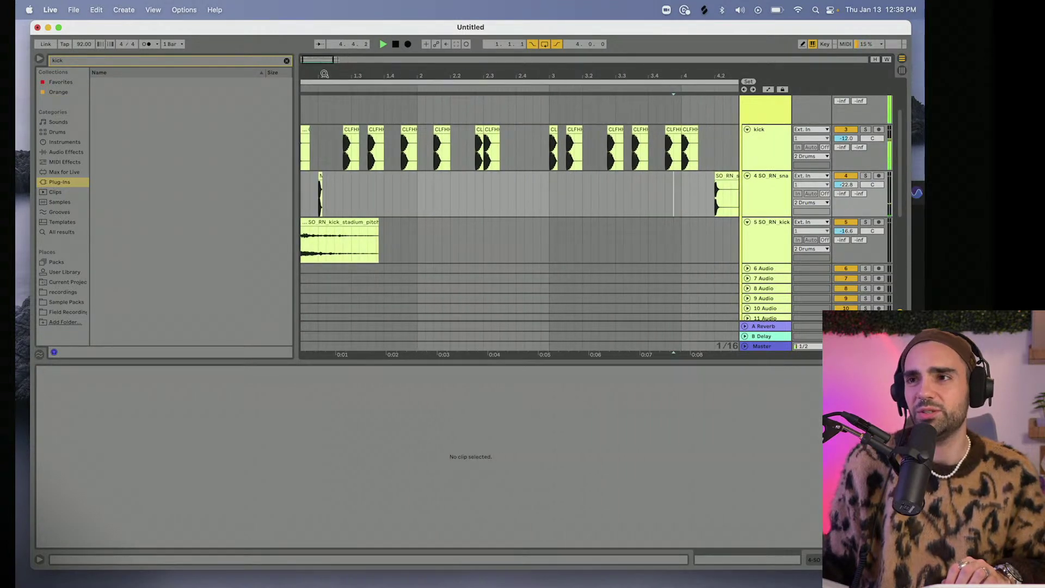
pyautogui.click(334, 176)
pyautogui.press('Delete')
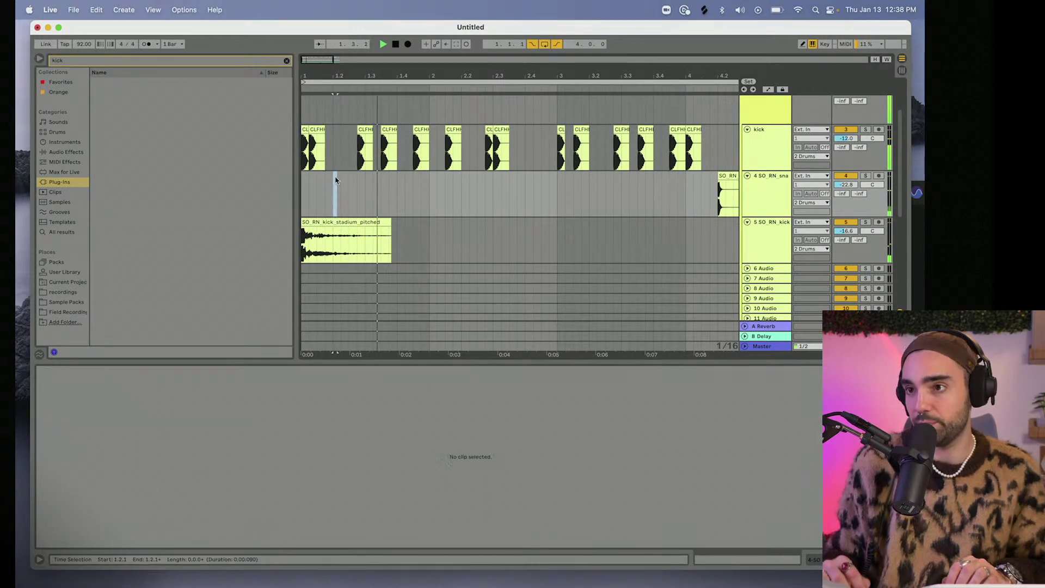
pyautogui.moveTo(725, 173); pyautogui.dragTo(339, 180)
pyautogui.press('space')
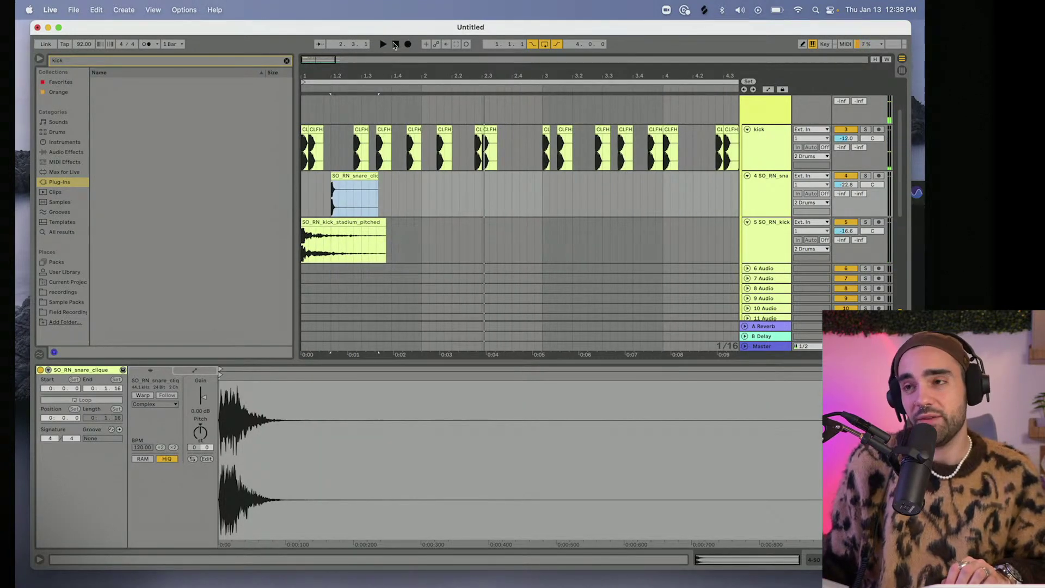
# Play the loop from the start and raise the snare track's volume to -18.4 dB.
pyautogui.click(395, 45)
pyautogui.press('space')
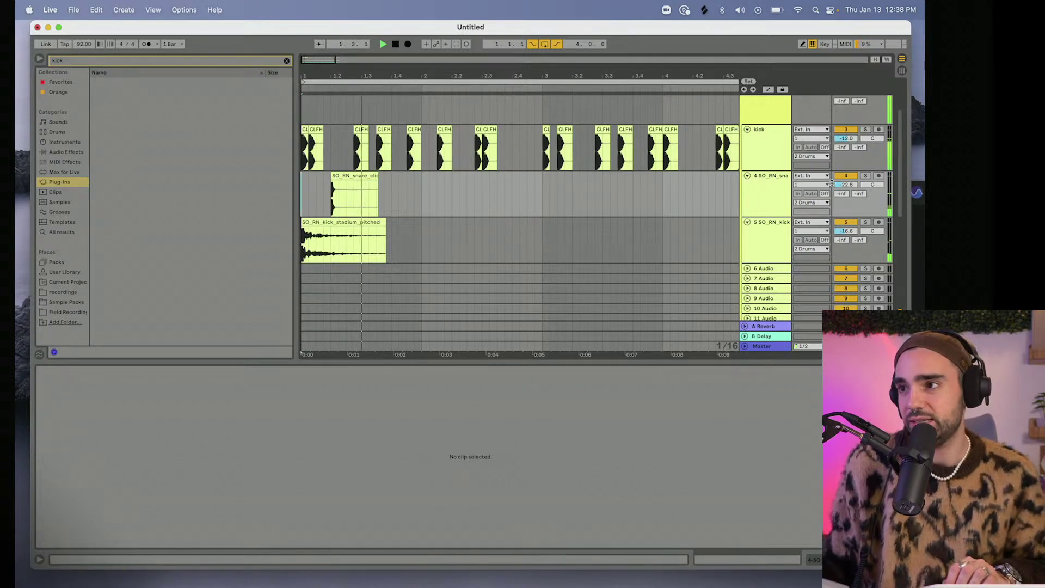
pyautogui.moveTo(847, 185); pyautogui.dragTo(847, 180)
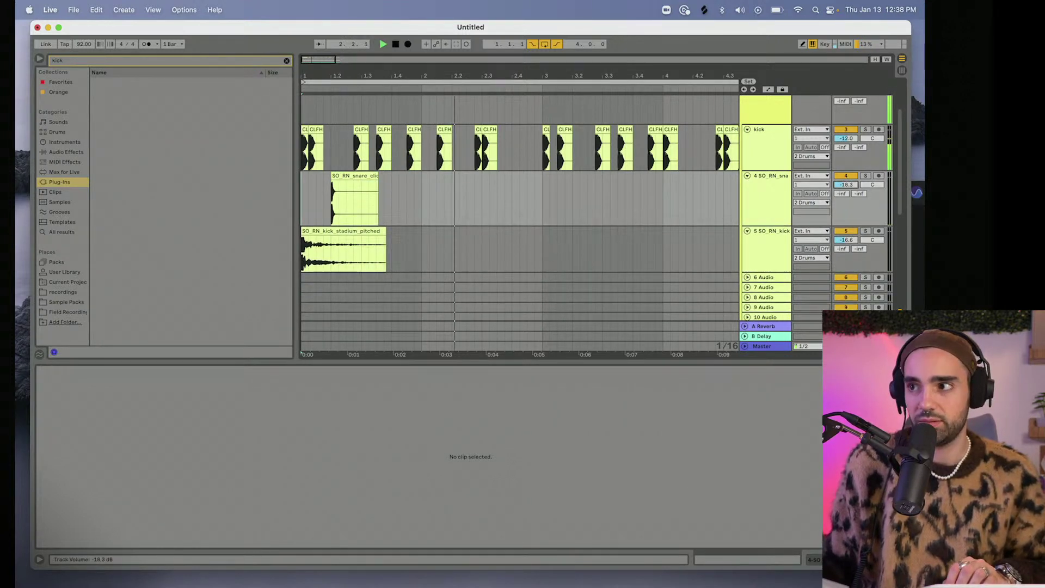
pyautogui.press('space')
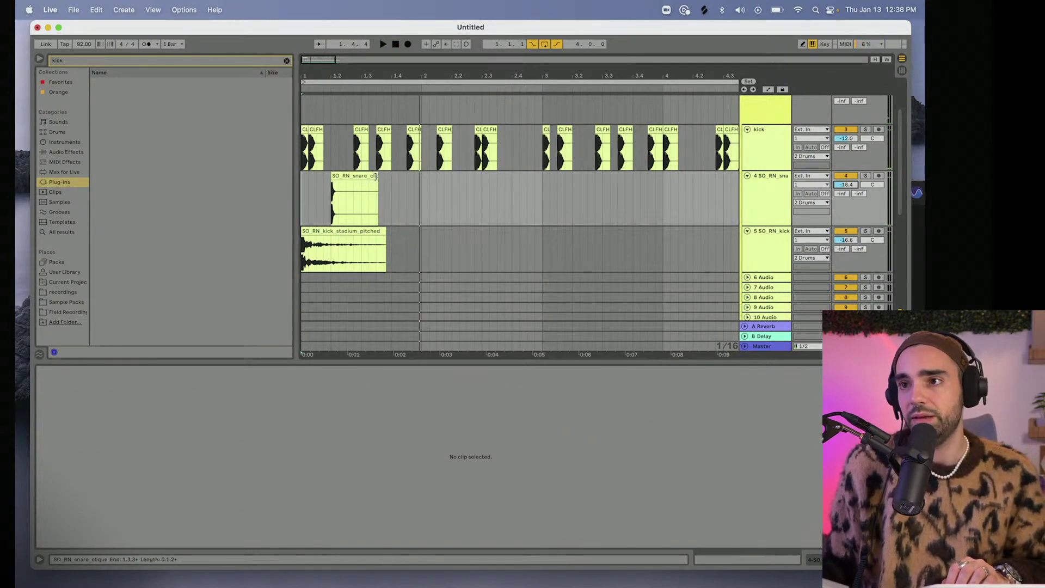
# Shorten the snare clip to one beat, ending at 1.3.1, and place a copy of it at 1.4.1.
pyautogui.moveTo(375, 177); pyautogui.dragTo(362, 177)
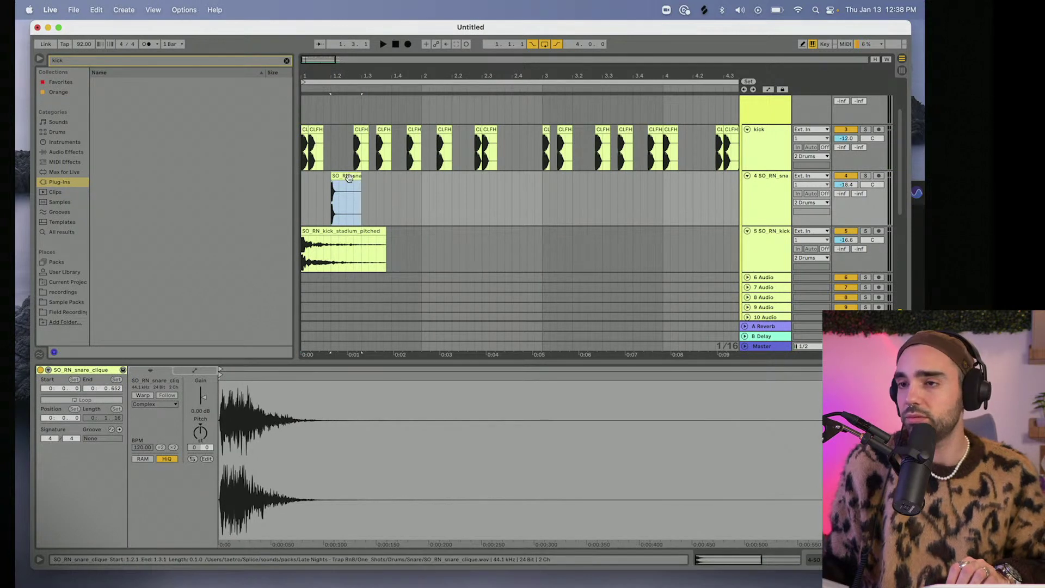
pyautogui.press('super+d')
pyautogui.press('super+d')
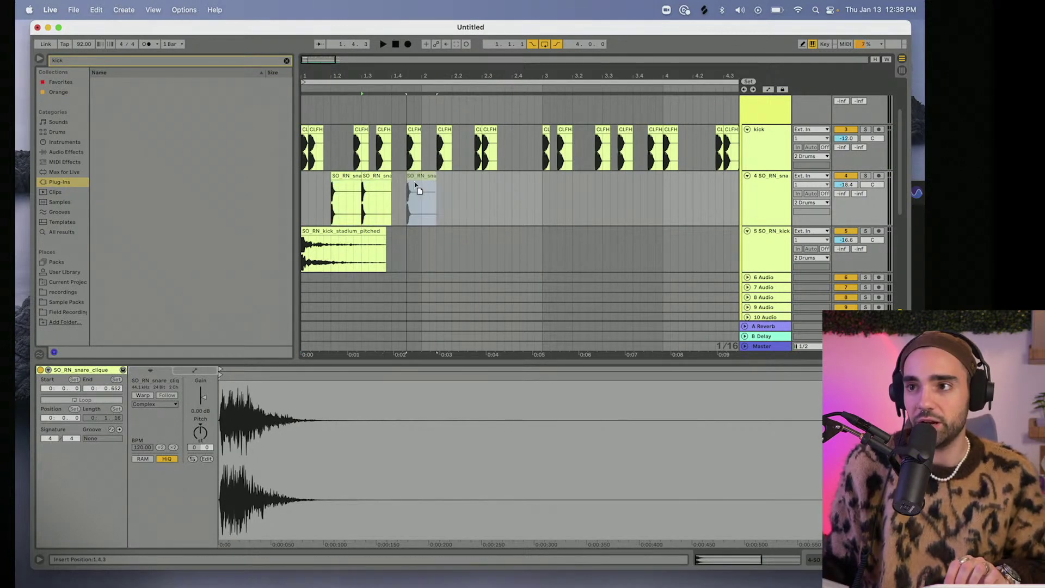
pyautogui.moveTo(401, 188); pyautogui.dragTo(402, 188)
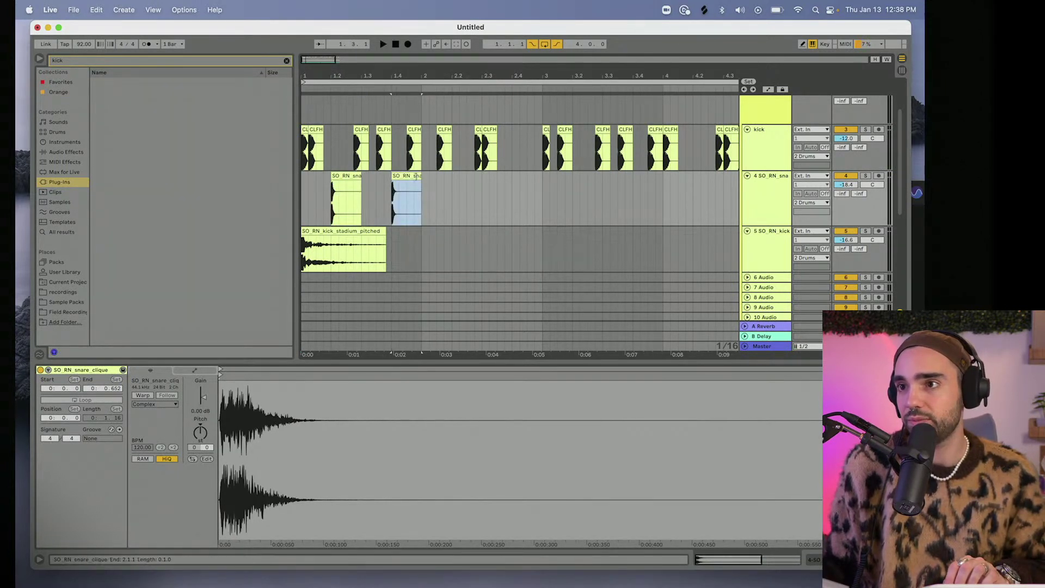
# Duplicate the two-hit, one-bar snare pattern three times so it fills the loop up to bar 5.
pyautogui.click(417, 176)
pyautogui.keyDown('shift'); pyautogui.click(310, 196); pyautogui.keyUp('shift')
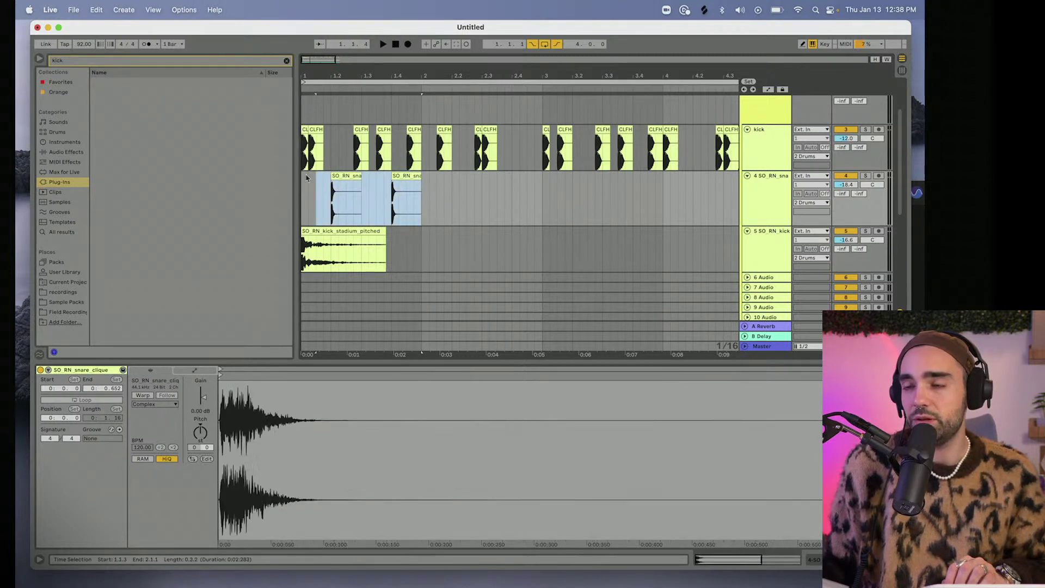
pyautogui.press('super+d')
pyautogui.moveTo(322, 90); pyautogui.dragTo(323, 78)
pyautogui.press('super+d')
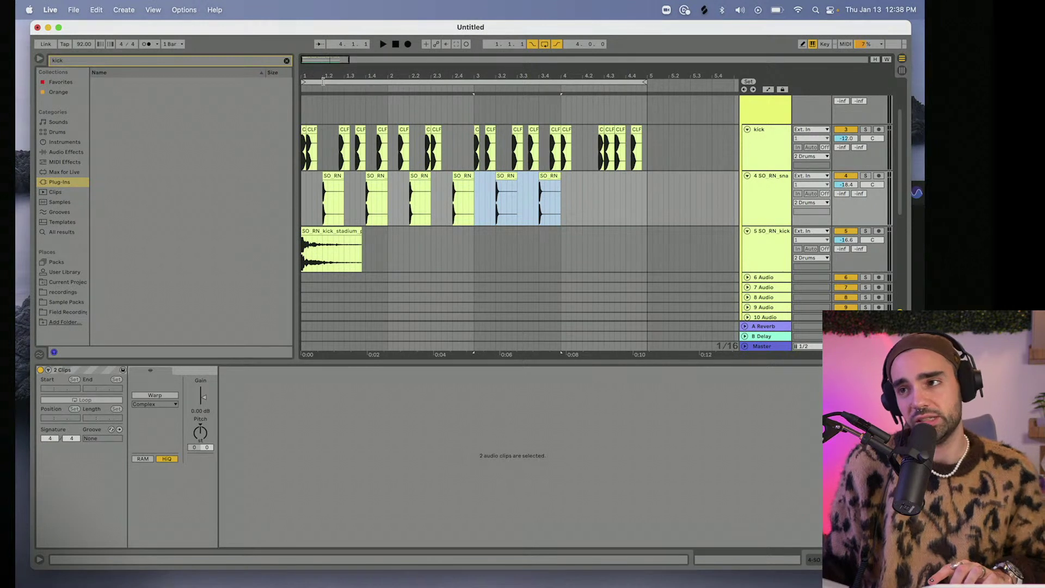
pyautogui.press('super+d')
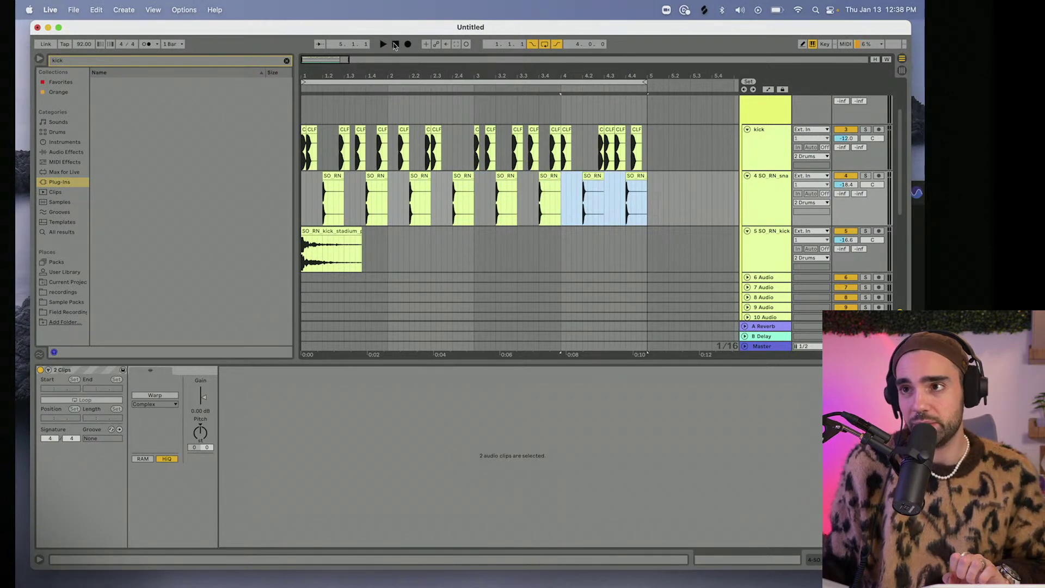
pyautogui.click(396, 45)
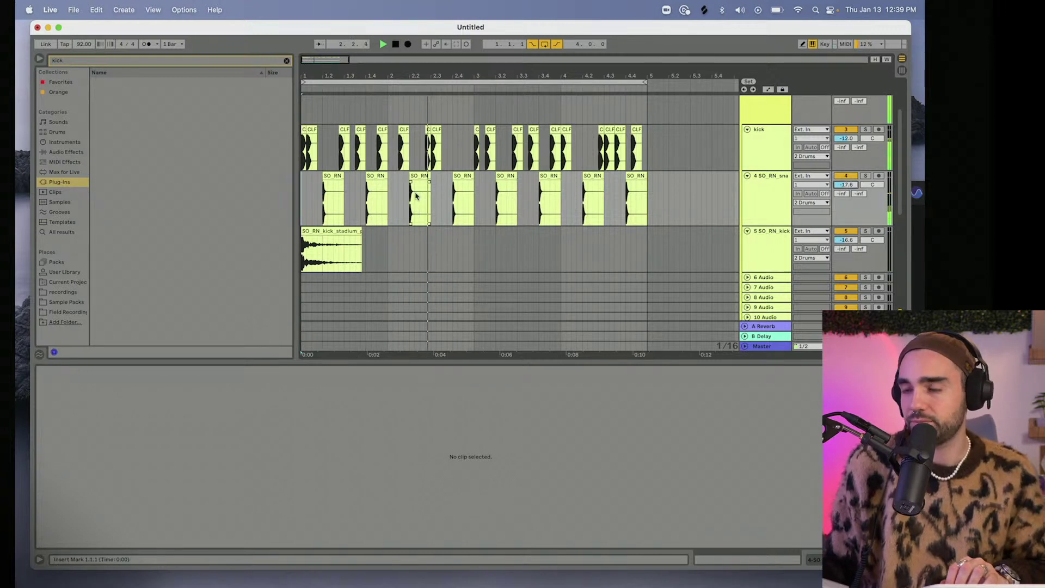
# Shorten the snare clip at 2.2.1 to three sixteenths and add a copy at 2.2.3 with its gain set to -6.33 dB.
pyautogui.click(426, 178)
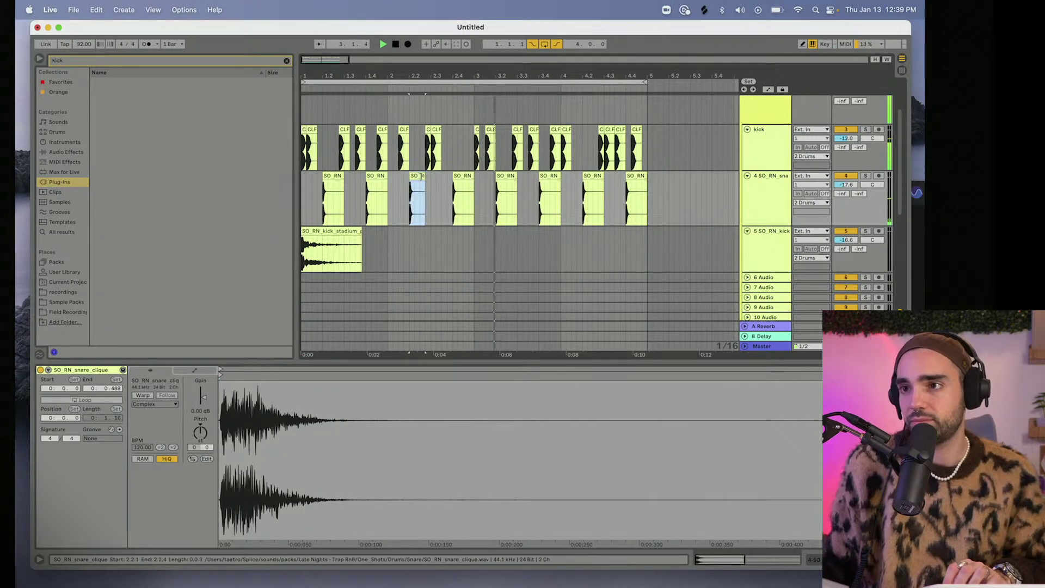
pyautogui.moveTo(426, 178); pyautogui.dragTo(427, 176)
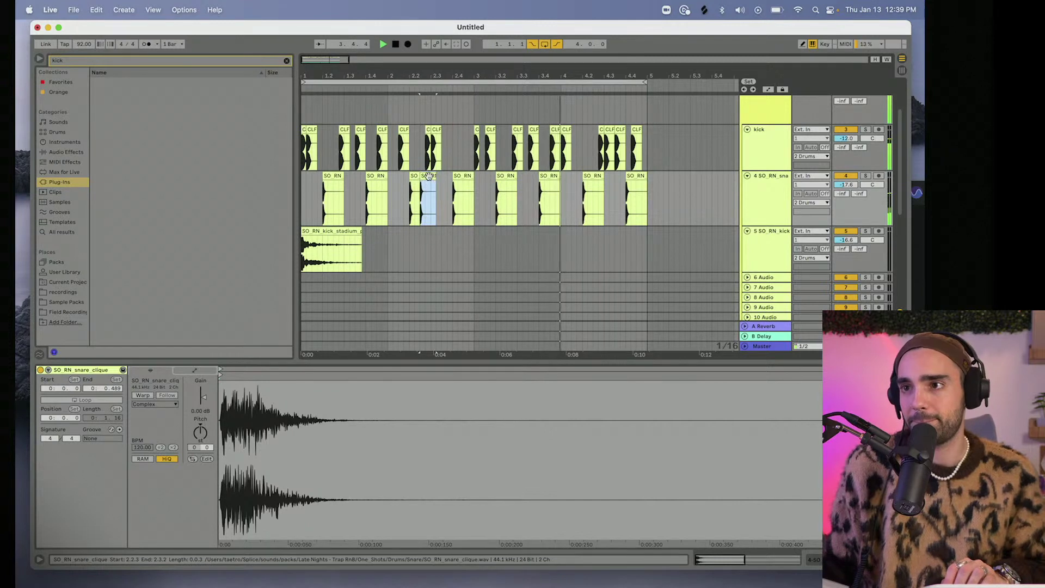
pyautogui.moveTo(202, 401); pyautogui.dragTo(201, 414)
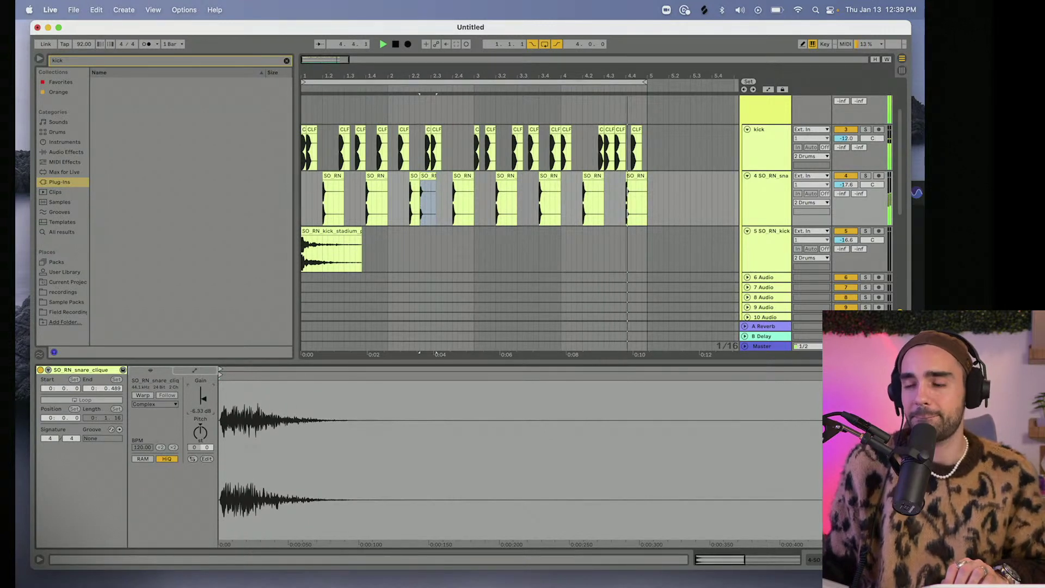
# Move the quieter snare copy one sixteenth earlier to 2.2.2 and lower its gain to -9.10 dB.
pyautogui.scroll(-2, 415, 137)
pyautogui.scroll(5, 414, 137)
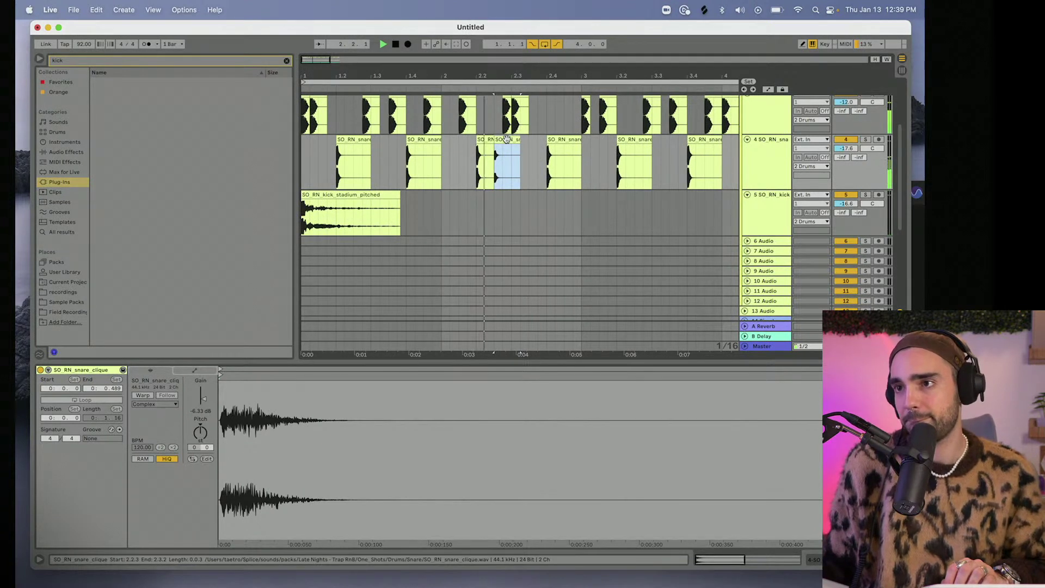
pyautogui.moveTo(506, 140); pyautogui.dragTo(498, 141)
pyautogui.click(468, 158)
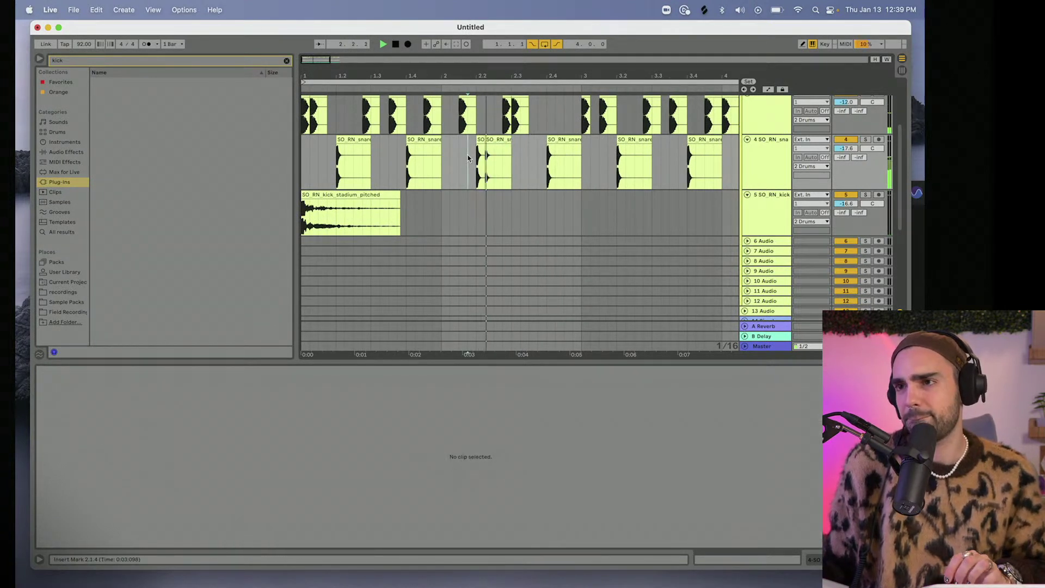
pyautogui.click(496, 163)
pyautogui.moveTo(207, 405); pyautogui.dragTo(207, 419)
pyautogui.press('-')
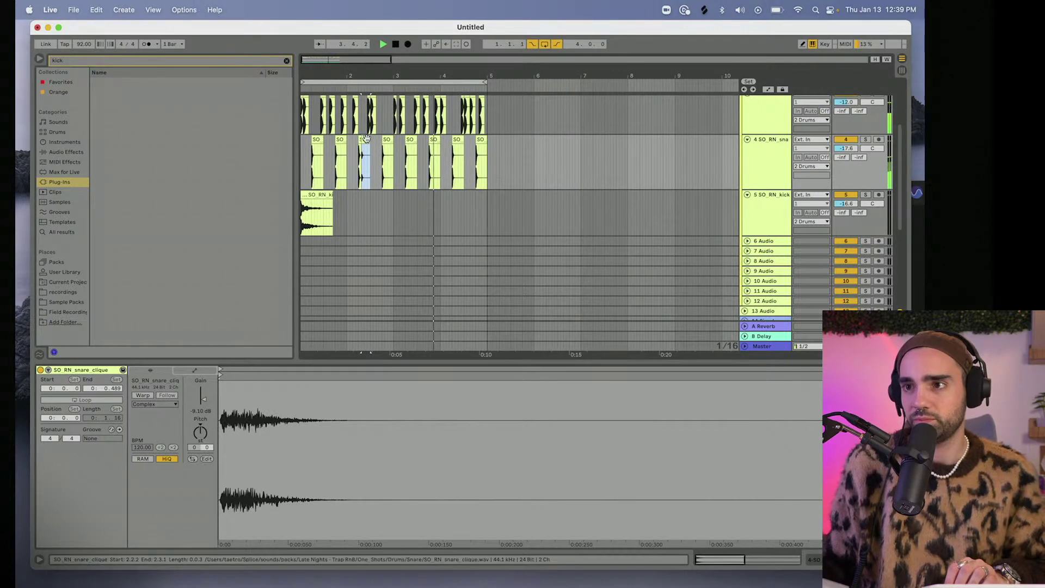
# Paste a copy of the quiet three-sixteenths snare at 3.3.2 on the snare track.
pyautogui.click(423, 163)
pyautogui.press('super+v')
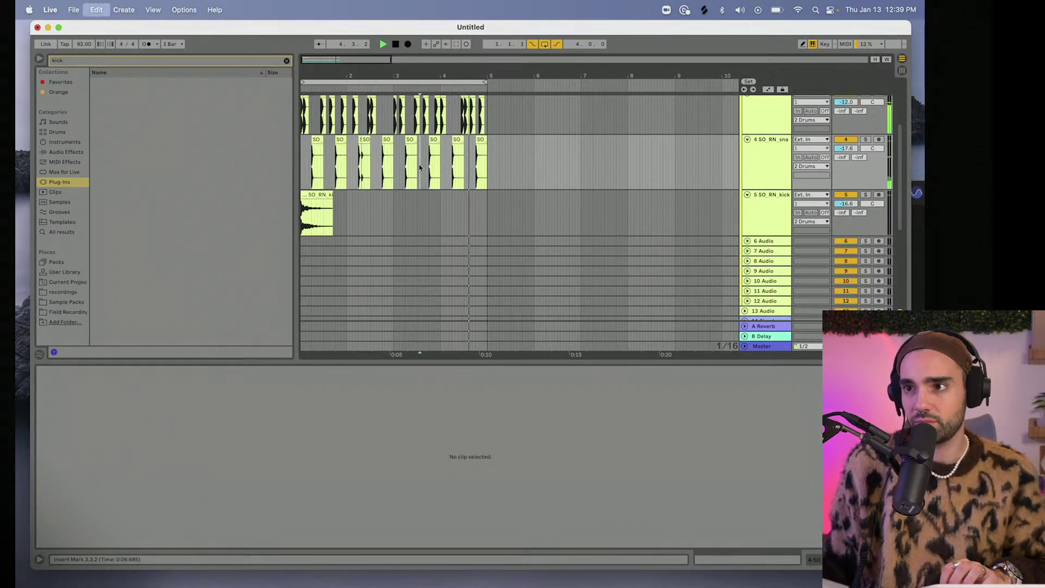
pyautogui.click(432, 137)
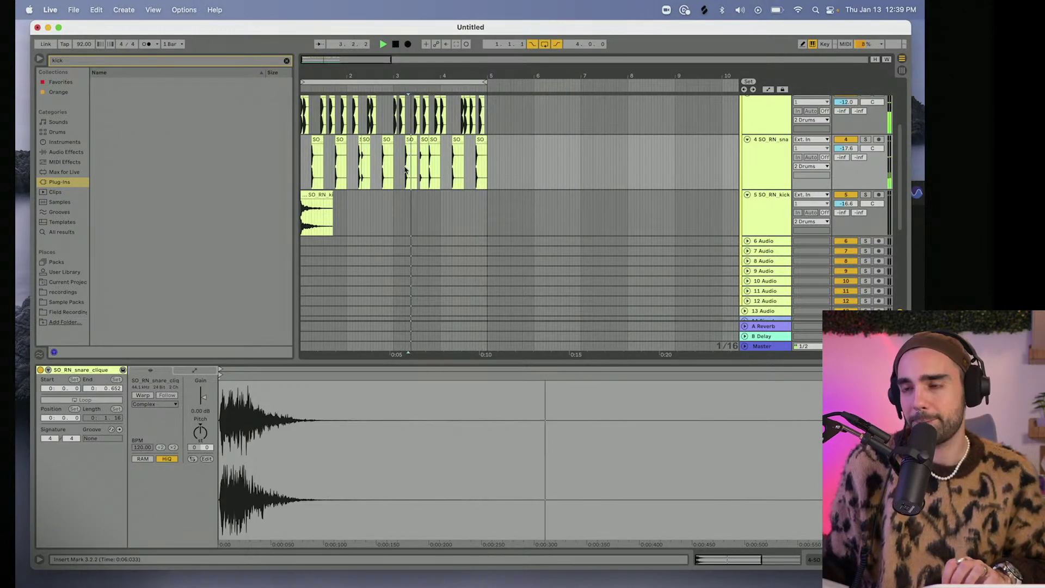
pyautogui.click(424, 141)
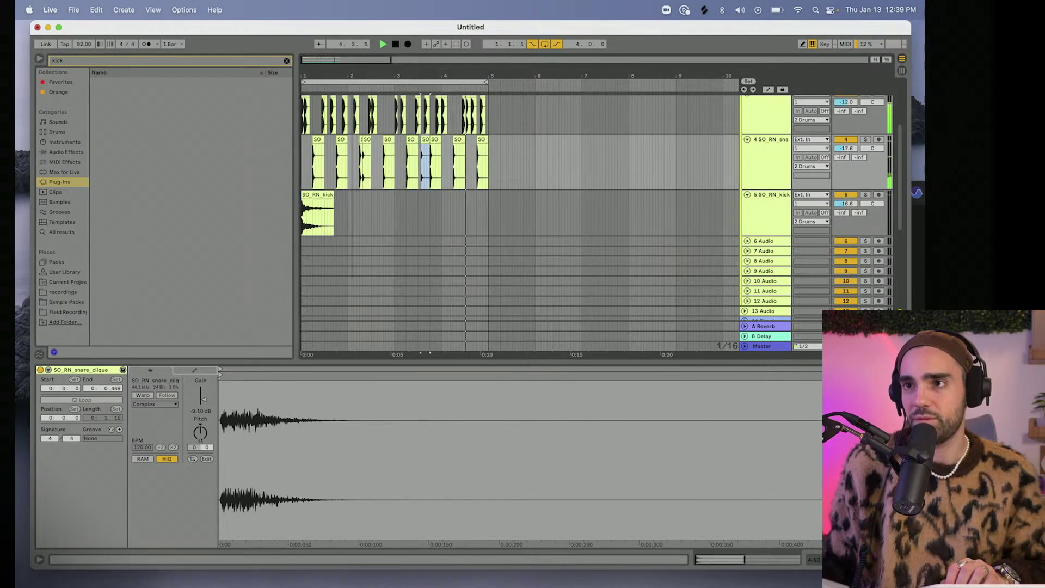
# Unfold the 25 Group and mute the 26 Hatz track.
pyautogui.scroll(3, 757, 122)
pyautogui.scroll(-10, 620, 210)
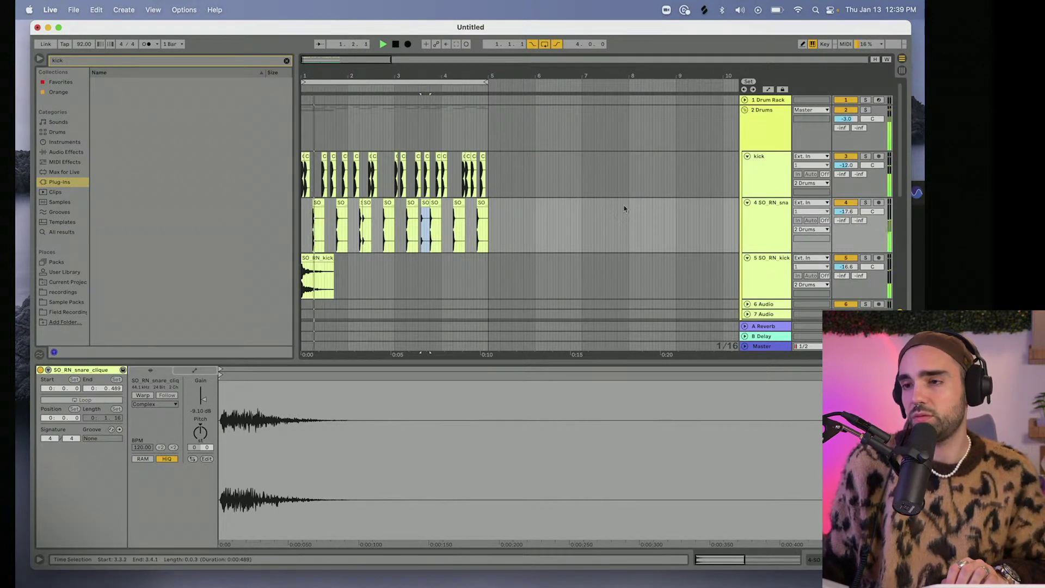
pyautogui.click(744, 292)
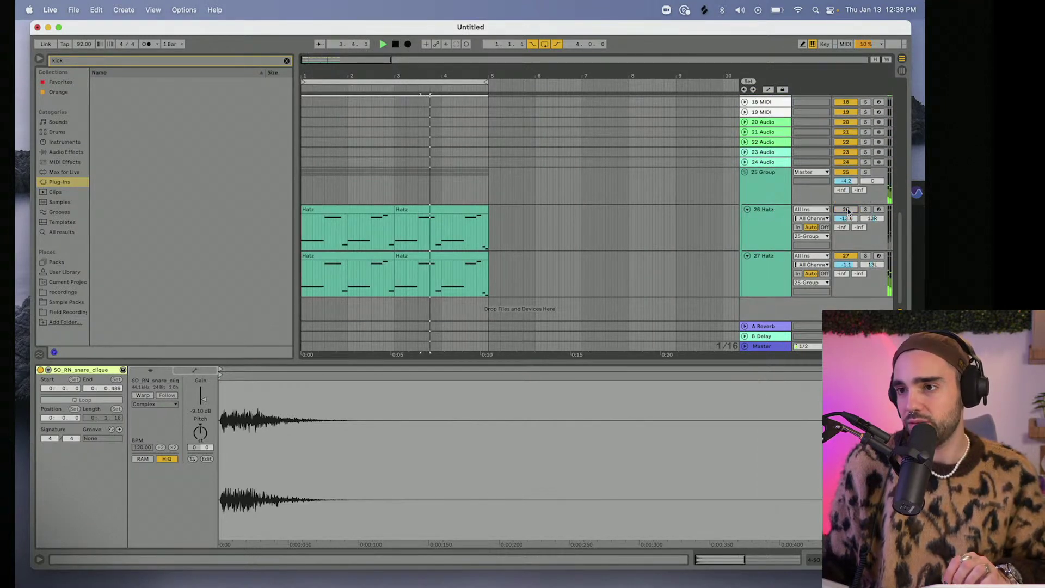
# Try a Tune value of 10.75 st in the Hatz instrument on track 27, restore the tuning and close the plug-in.
pyautogui.click(769, 273)
pyautogui.scroll(3, 766, 305)
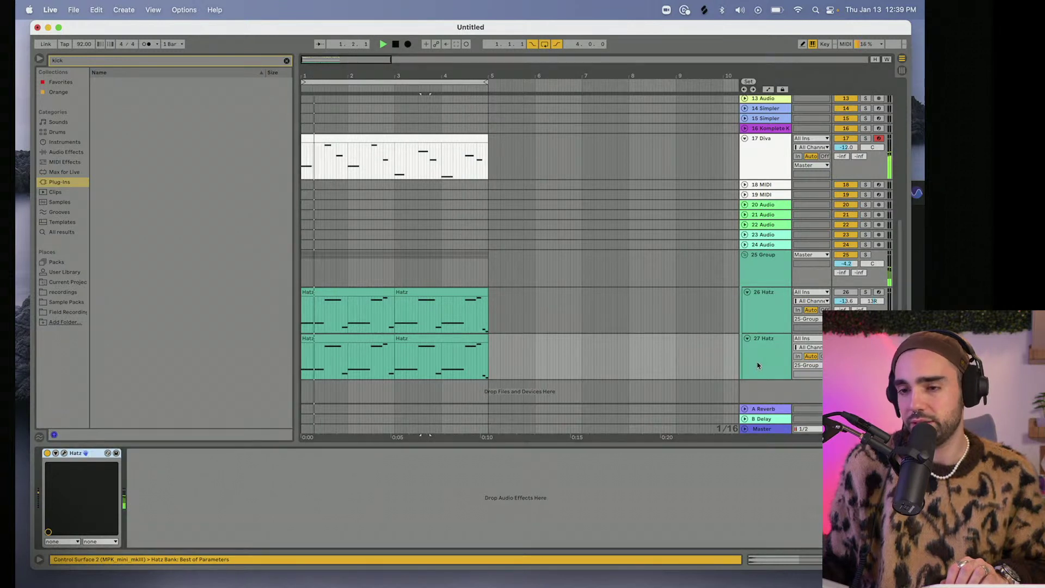
pyautogui.click(64, 454)
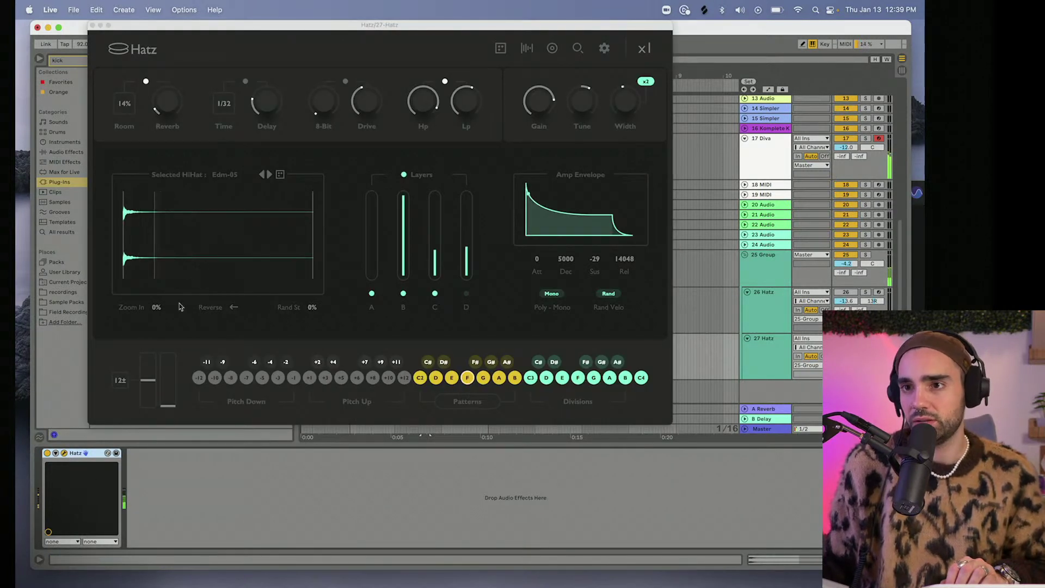
pyautogui.click(603, 140)
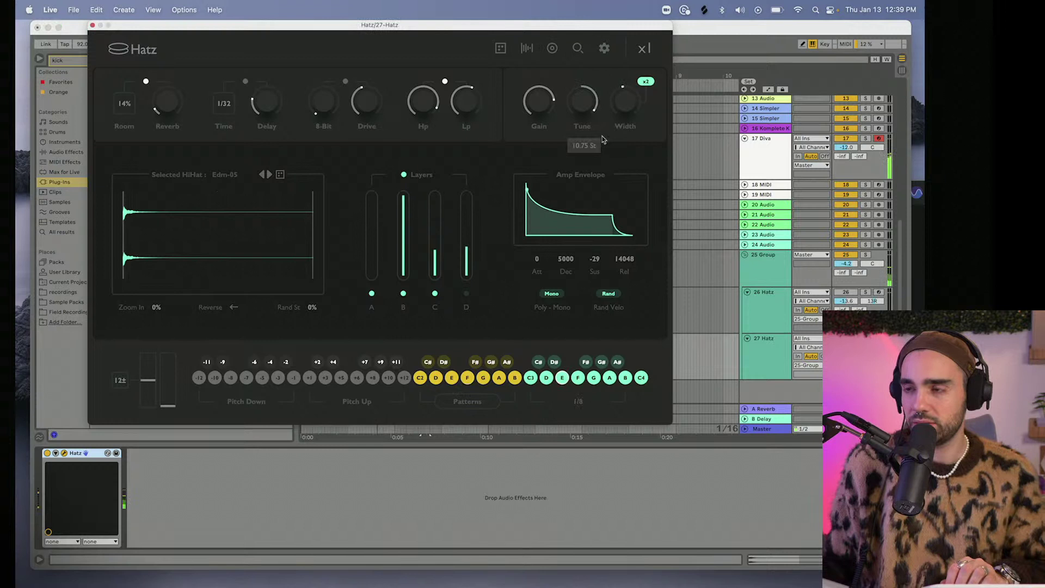
pyautogui.doubleClick(585, 104)
pyautogui.moveTo(585, 105); pyautogui.dragTo(585, 100)
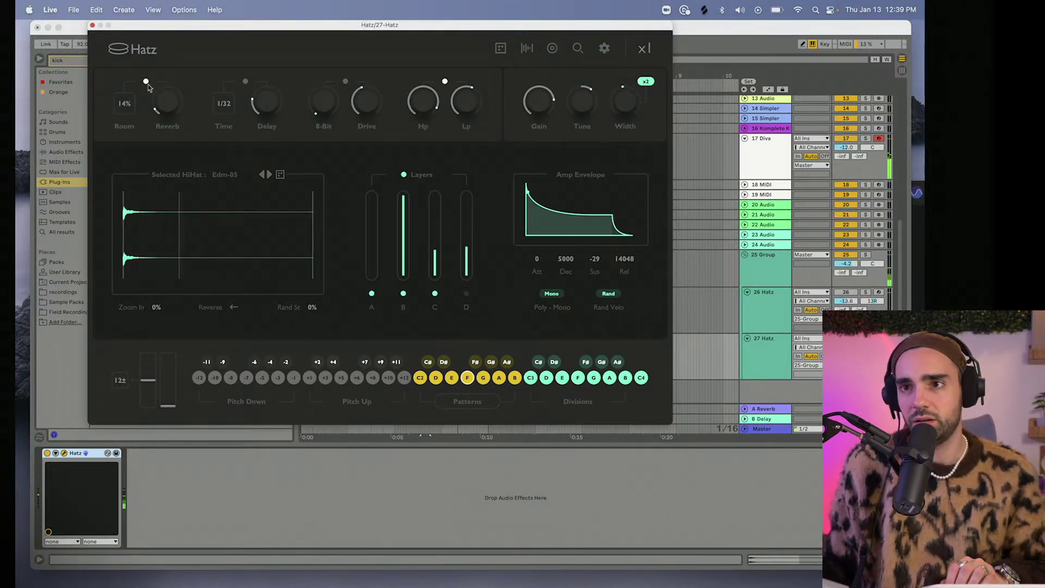
pyautogui.click(93, 26)
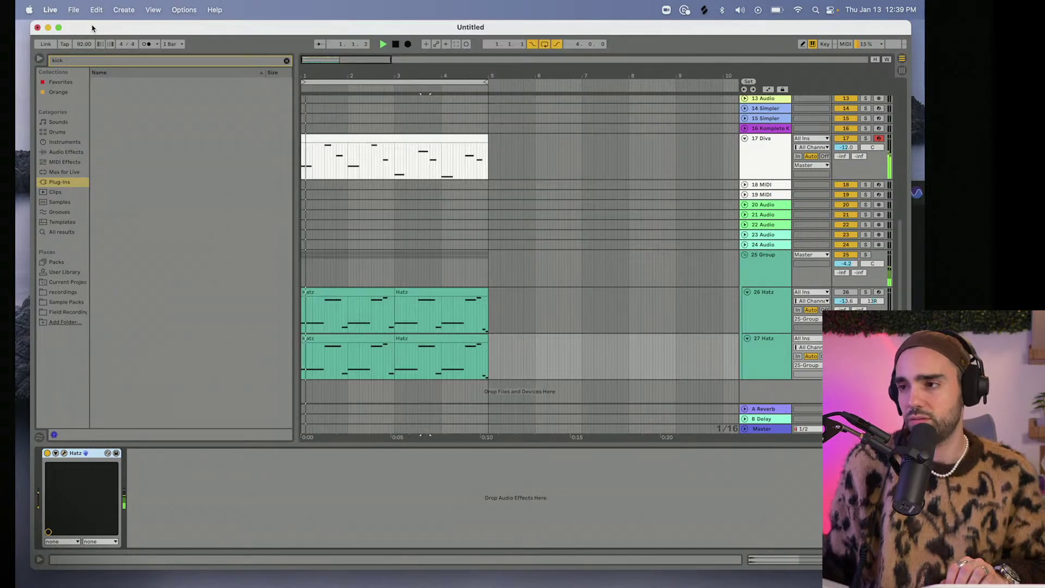
# Collapse the 25 Group and add the Hatz plug-in, found by searching for "hat", on a new track.
pyautogui.click(765, 354)
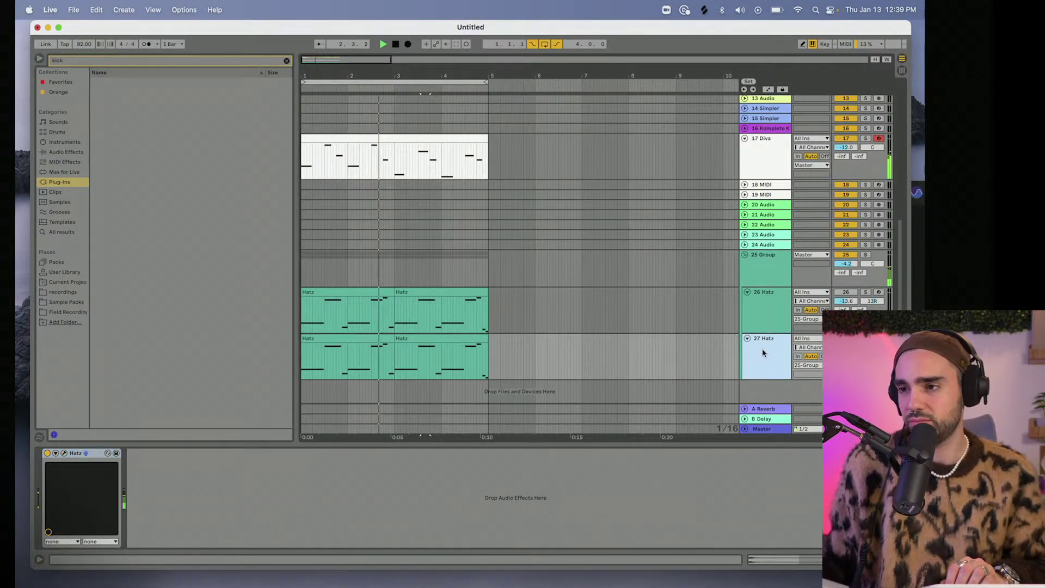
pyautogui.click(745, 254)
pyautogui.click(67, 180)
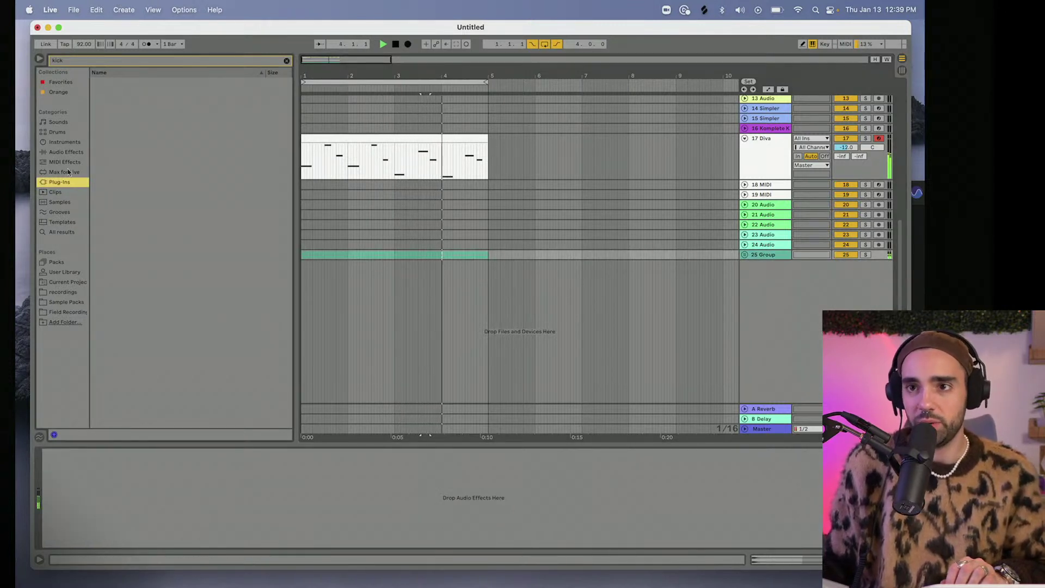
pyautogui.click(77, 58)
pyautogui.write('hat')
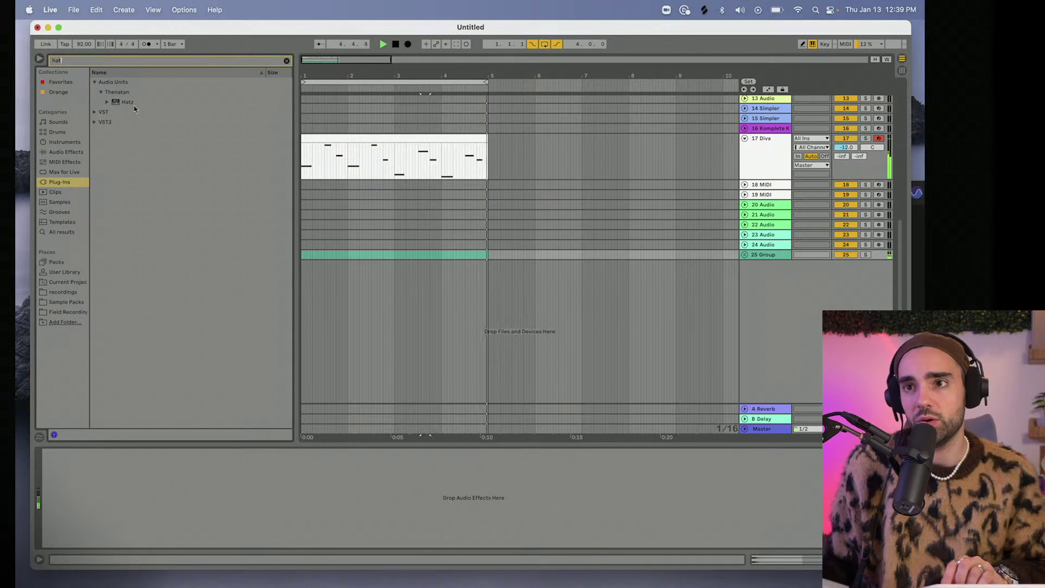
pyautogui.moveTo(127, 101); pyautogui.dragTo(492, 279)
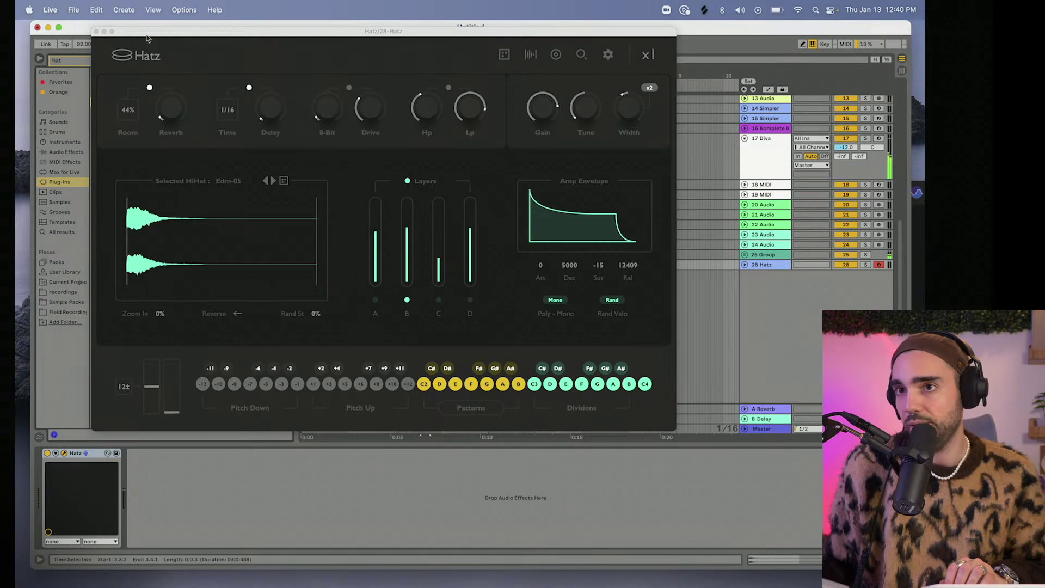
# Close the Hatz plug-in, then examine a bar 3 kick clip and the closed hi-hat chain in the Drum Rack on track 1.
pyautogui.moveTo(146, 35); pyautogui.dragTo(103, 33)
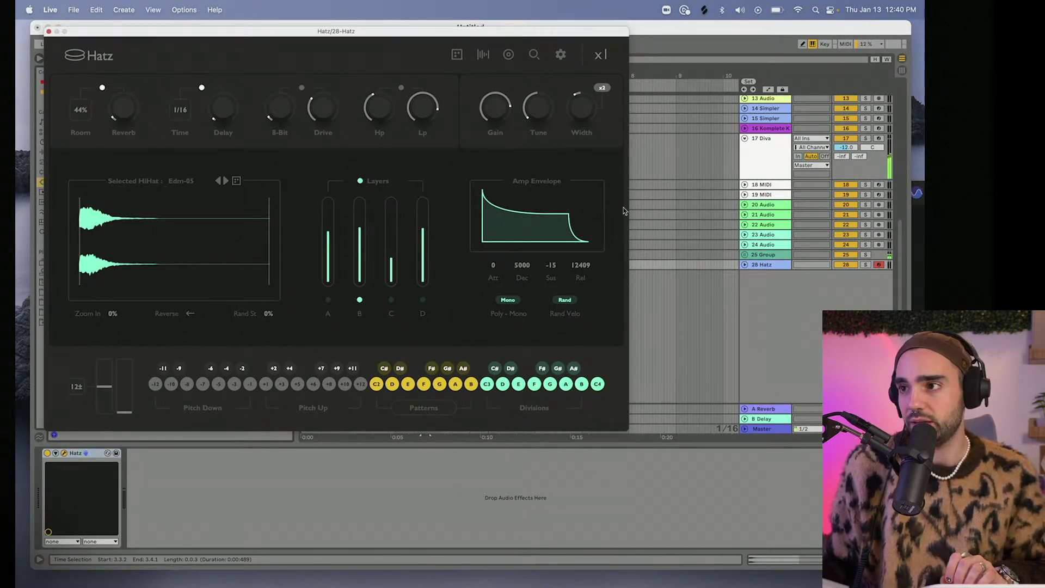
pyautogui.click(49, 33)
pyautogui.scroll(10, 434, 164)
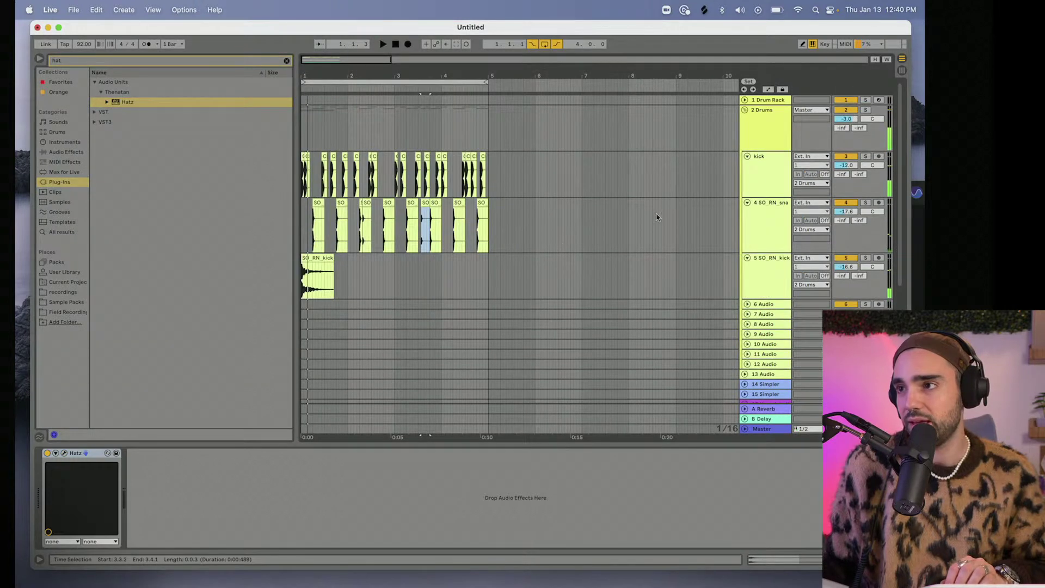
pyautogui.doubleClick(438, 167)
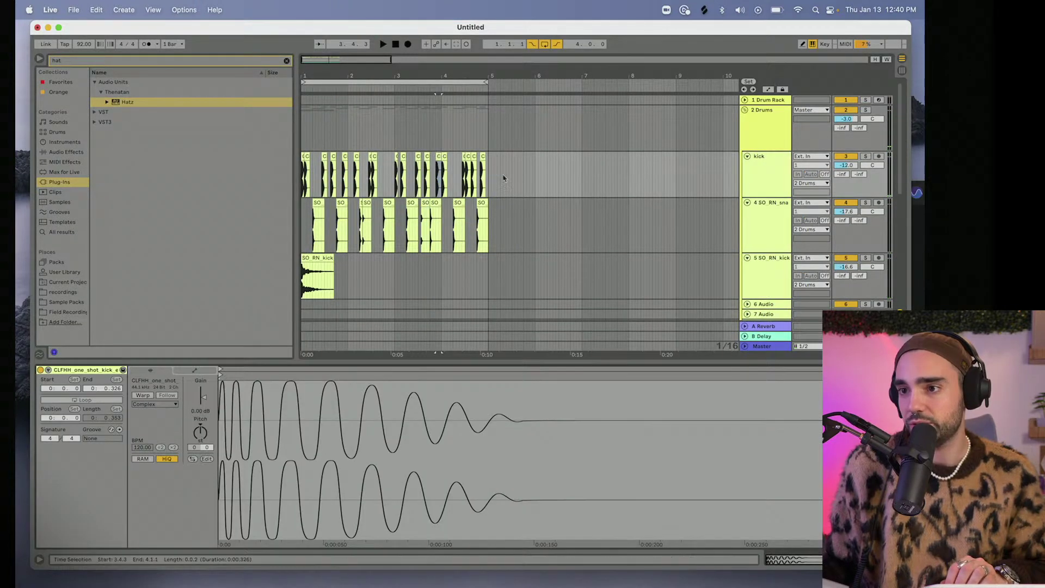
pyautogui.click(785, 183)
pyautogui.click(771, 100)
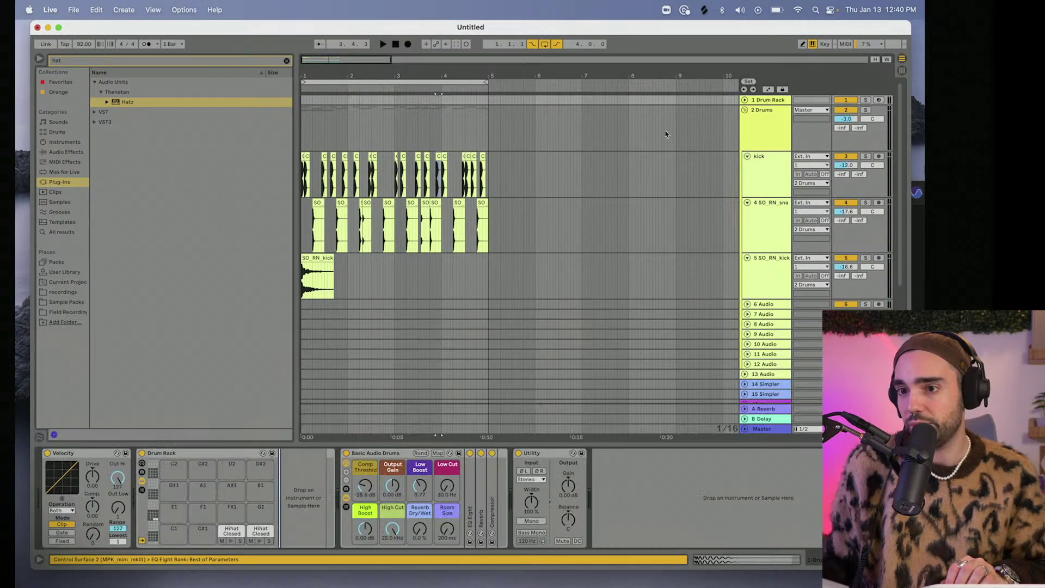
pyautogui.click(232, 531)
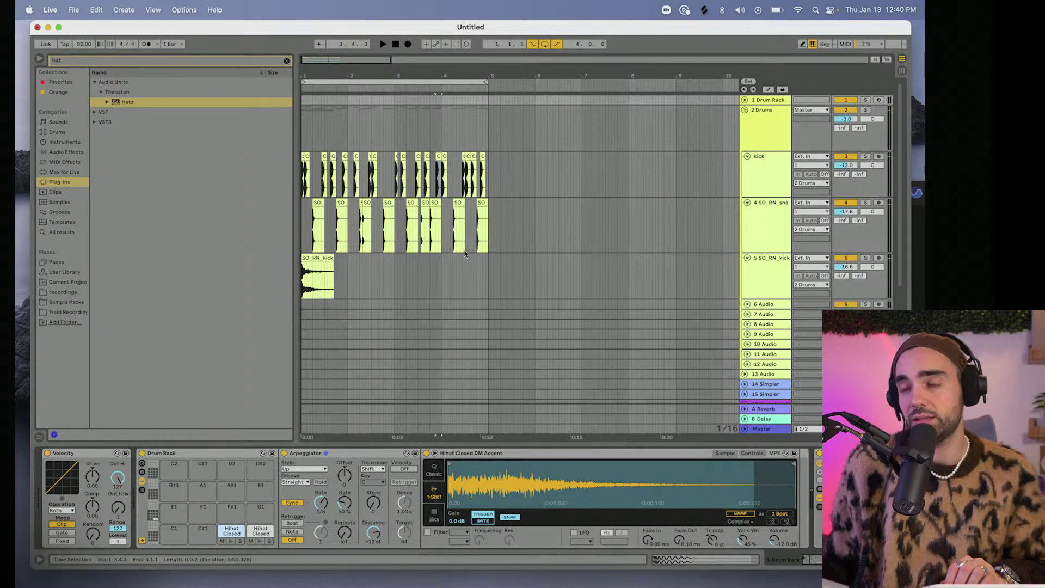
pyautogui.scroll(-5, 465, 254)
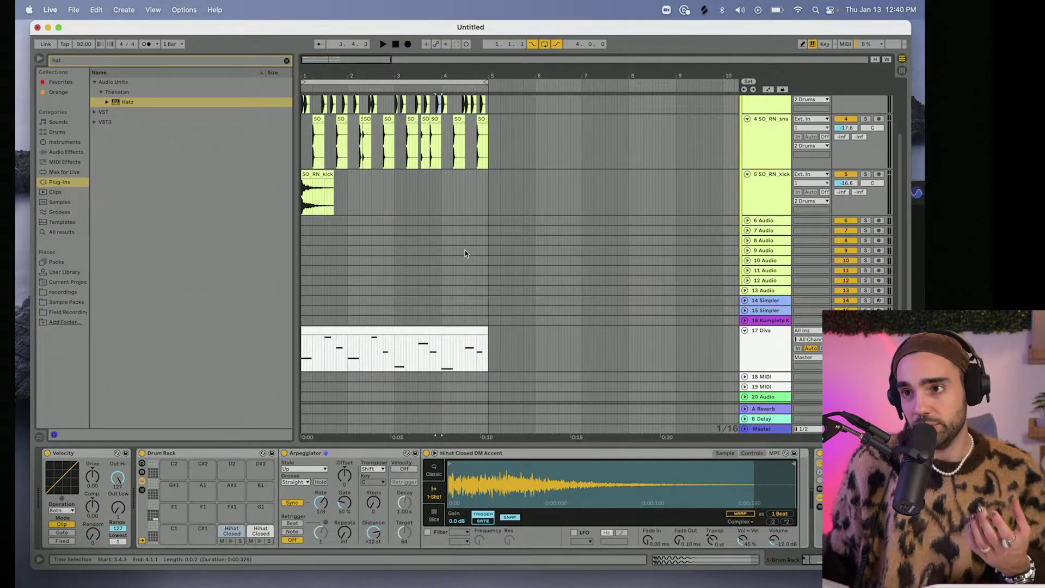
pyautogui.scroll(5, 465, 254)
# Collapse the Drums group, unfold the 28 Hatz track and insert a new MIDI track below it.
pyautogui.click(746, 110)
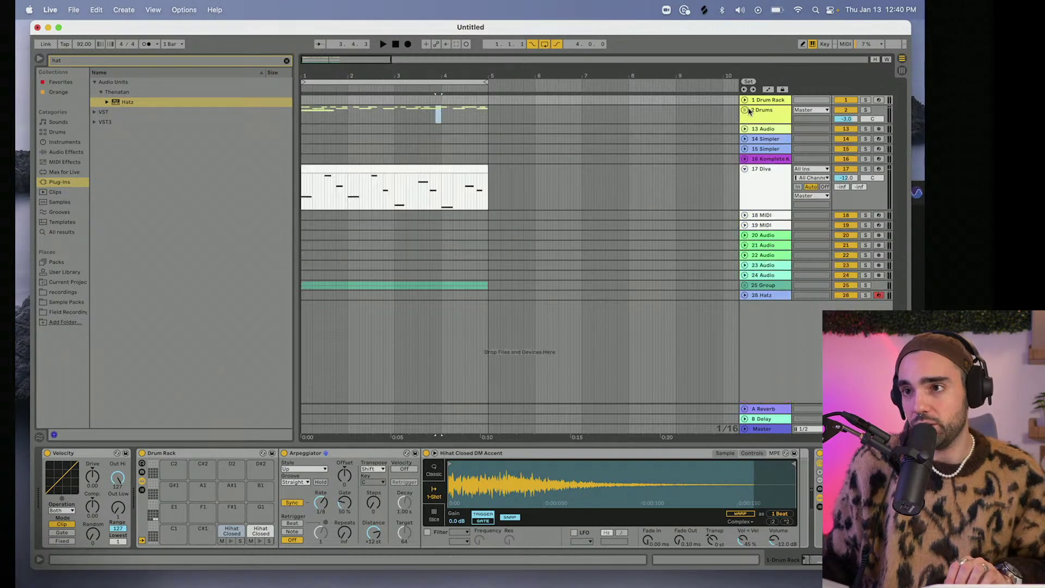
pyautogui.click(758, 295)
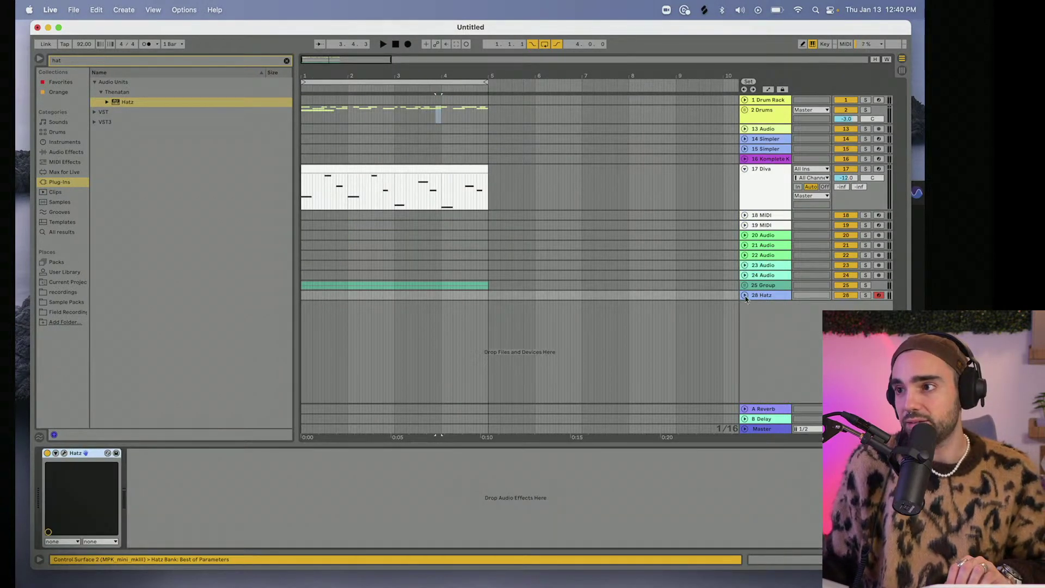
pyautogui.click(744, 295)
pyautogui.press('super+shift+t')
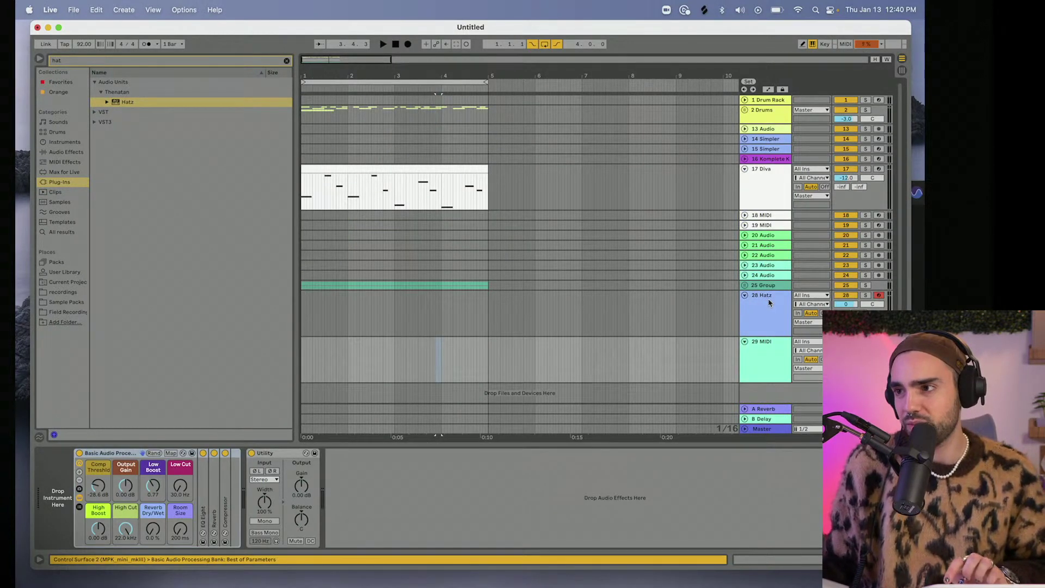
# Expand the Compressor on the 29 MIDI track and set its attack to about 44.8 ms.
pyautogui.click(755, 348)
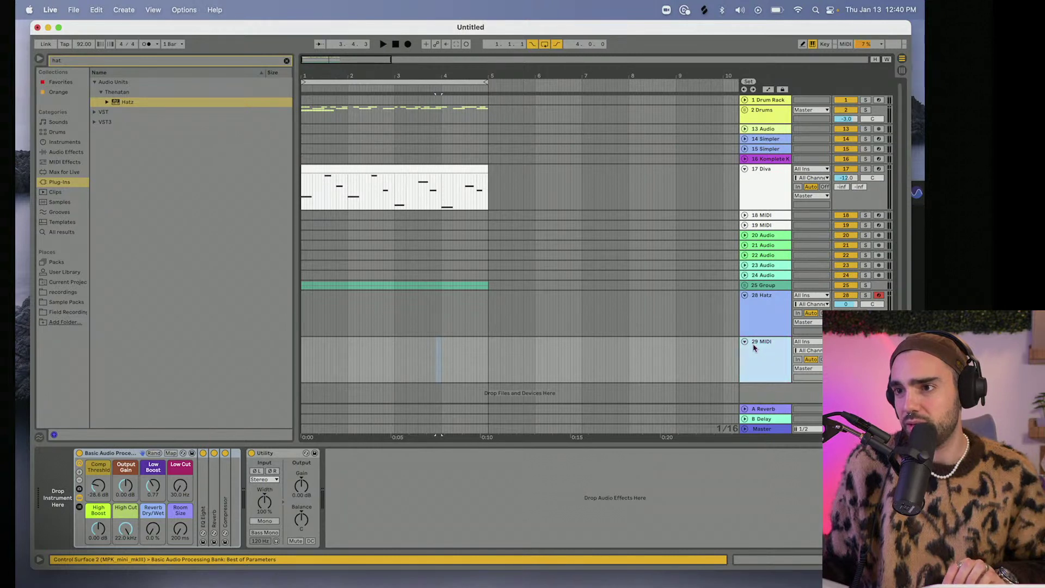
pyautogui.doubleClick(225, 490)
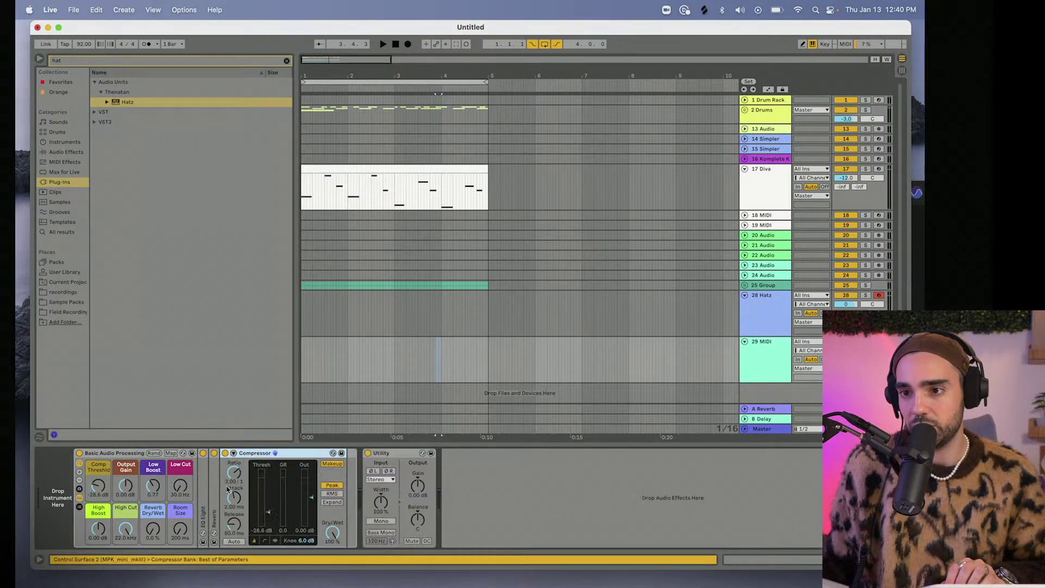
pyautogui.moveTo(234, 497); pyautogui.dragTo(234, 479)
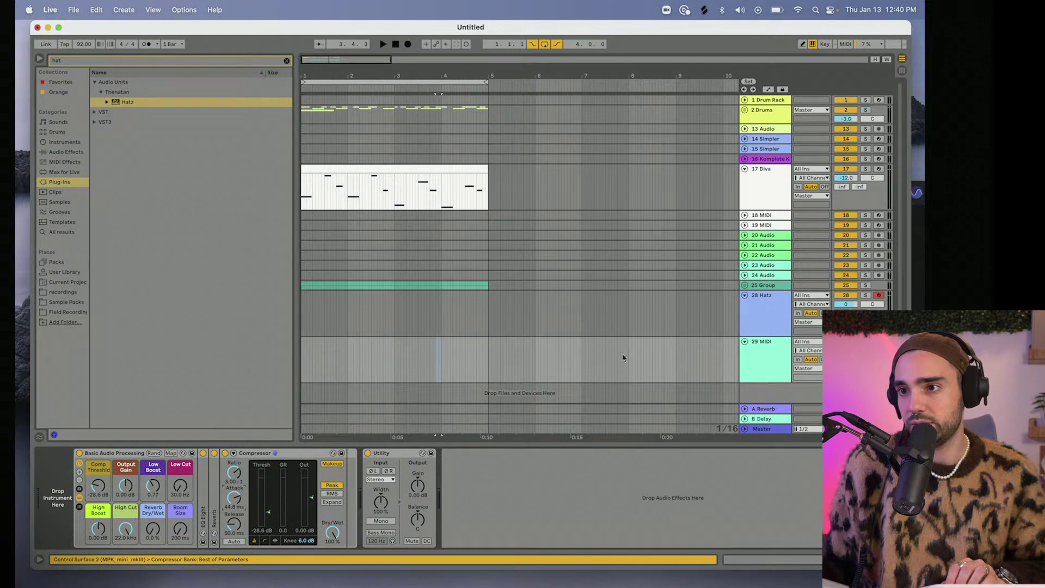
# Move the Hatz instrument onto the new MIDI track with the audio processing chain, and place that track above the emptied one.
pyautogui.click(765, 323)
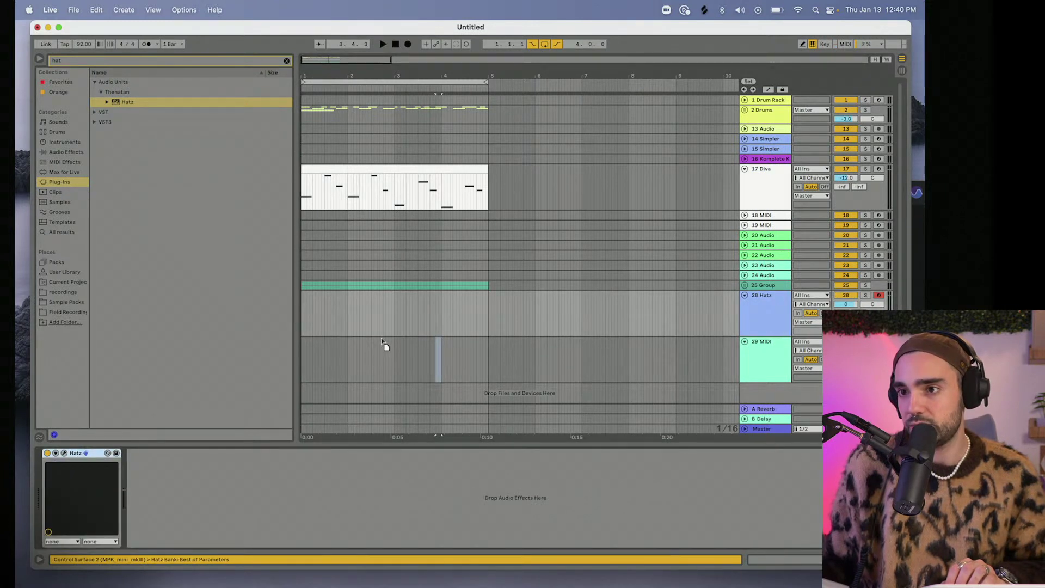
pyautogui.moveTo(379, 353); pyautogui.dragTo(386, 349)
pyautogui.moveTo(777, 364); pyautogui.dragTo(767, 294)
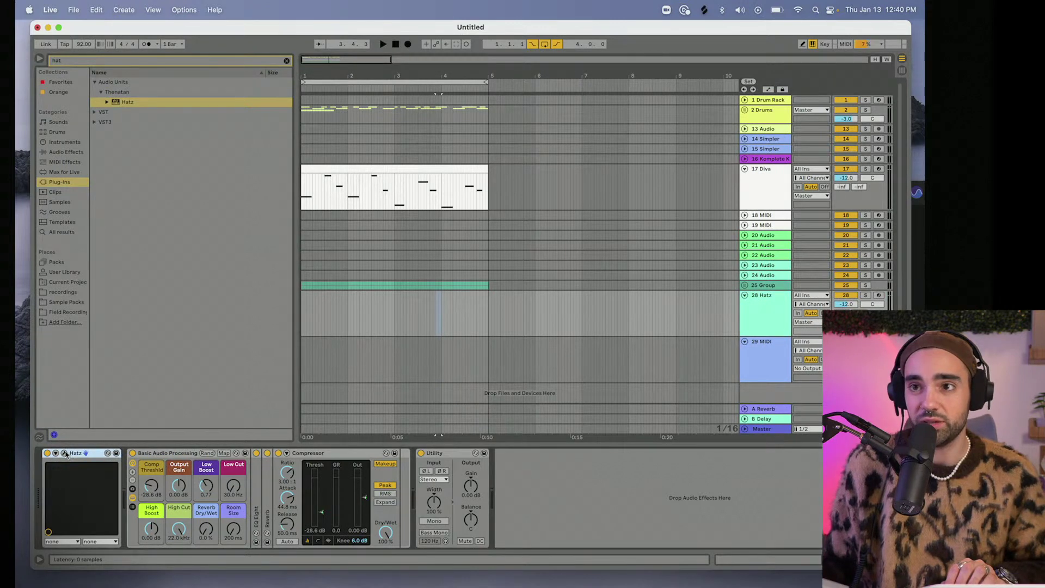
# Open the Hatz plug-in on track 28, switch to Splice and audition the MURDA_SNARE_TOURBUS snare.
pyautogui.click(63, 453)
pyautogui.moveTo(126, 35); pyautogui.dragTo(423, 44)
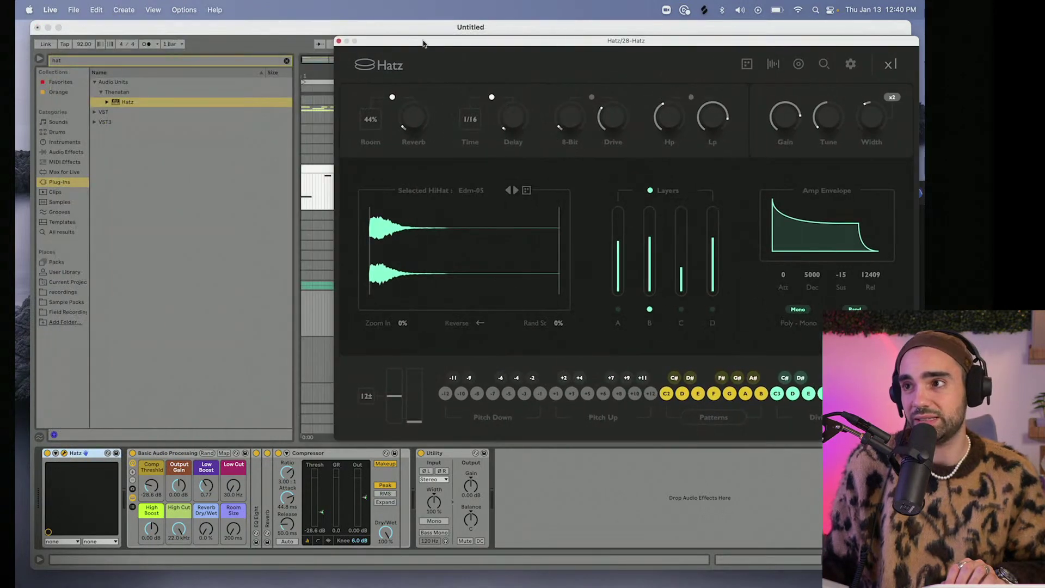
pyautogui.click(705, 9)
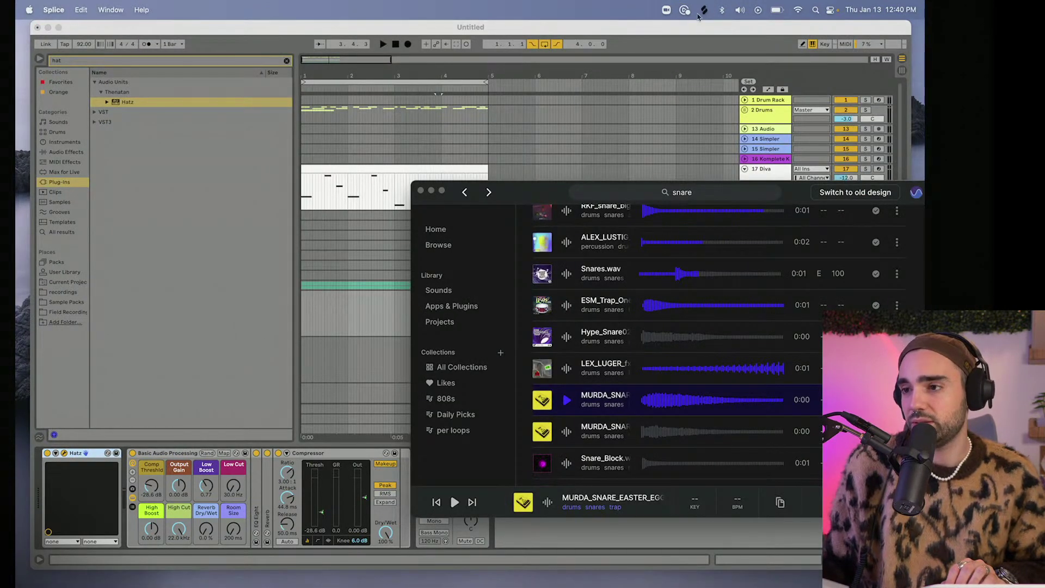
pyautogui.click(567, 432)
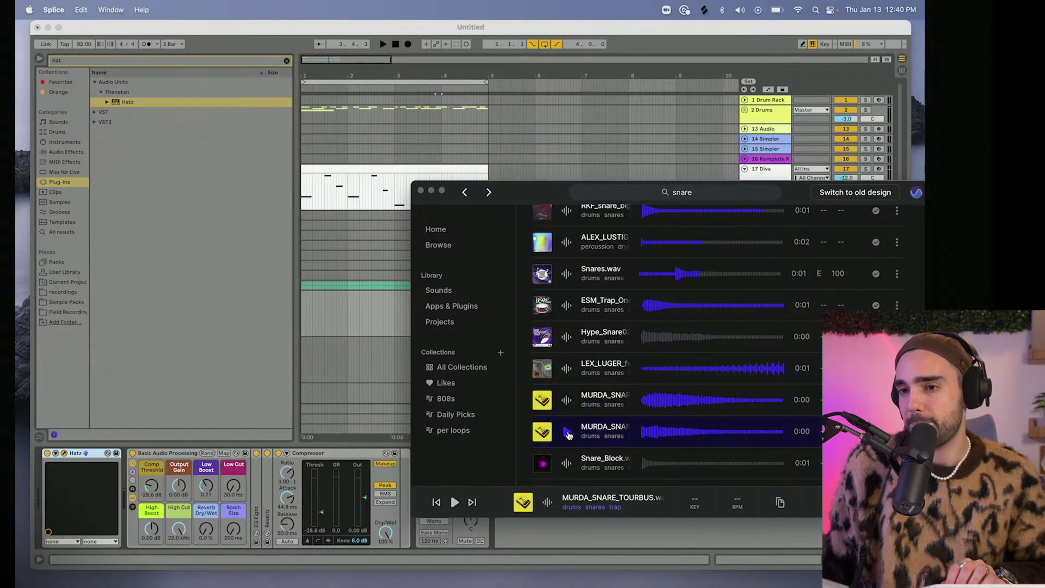
pyautogui.click(361, 266)
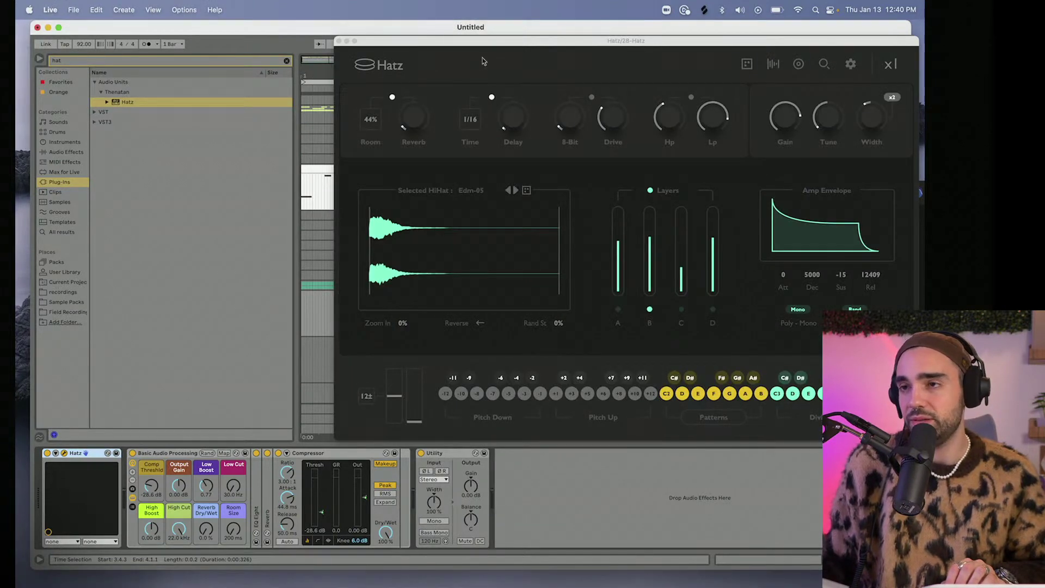
# Load the MURDA_SNARE_TOURBUS snare from Splice into the Hatz sample display.
pyautogui.moveTo(484, 41); pyautogui.dragTo(185, 42)
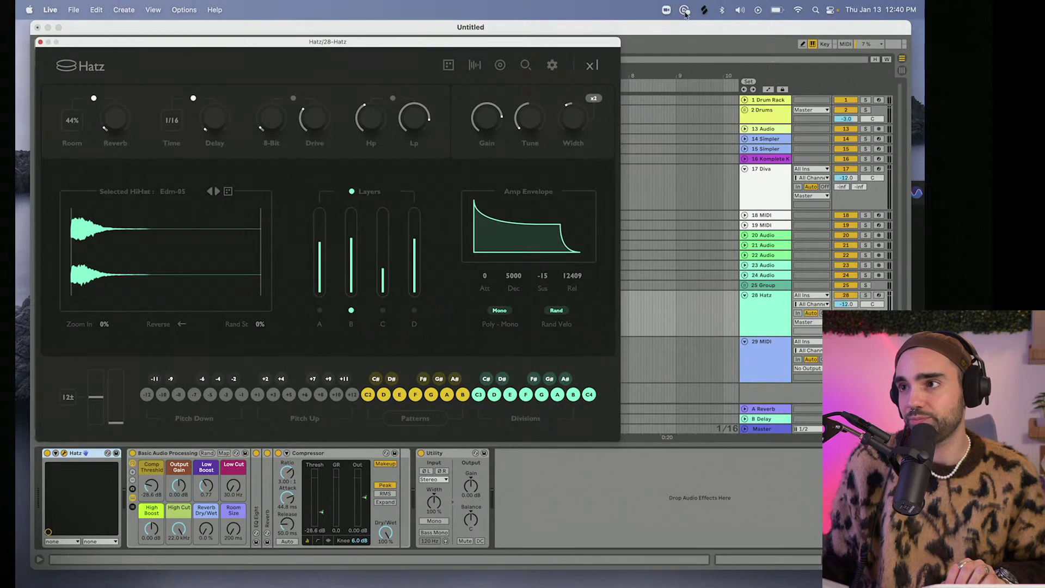
pyautogui.click(702, 11)
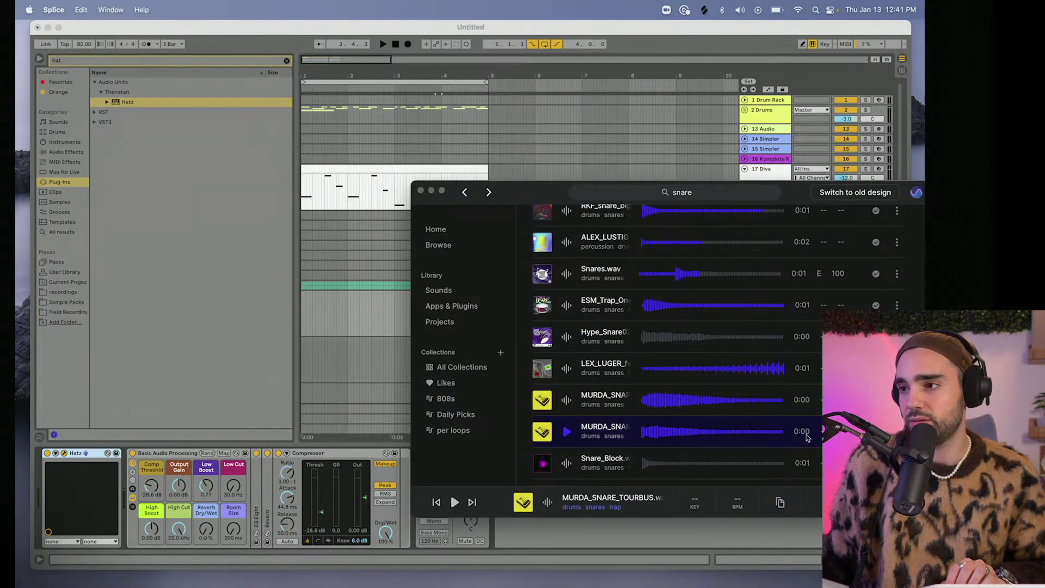
pyautogui.moveTo(604, 433); pyautogui.dragTo(198, 233)
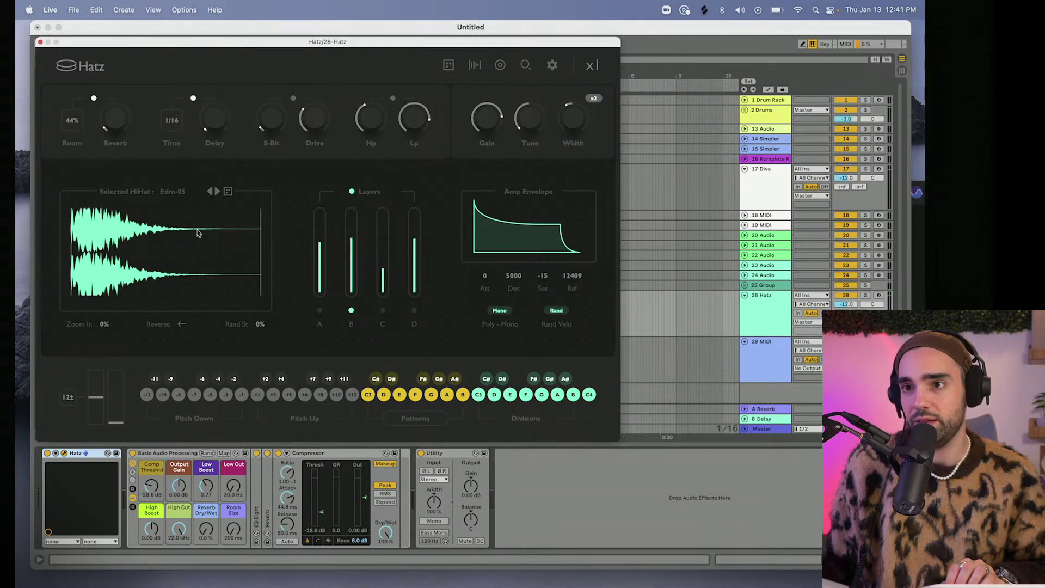
pyautogui.moveTo(160, 42); pyautogui.dragTo(338, 95)
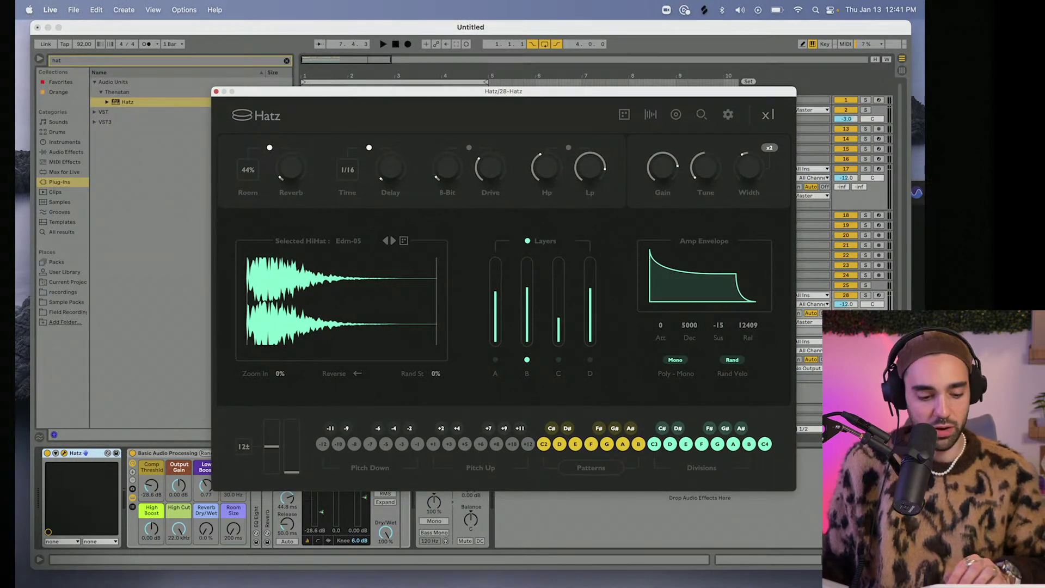
# Arm the 28 Hatz track, set the Hatz Tune to -0.13 st and the track volume to -22.1 dB.
pyautogui.click(880, 296)
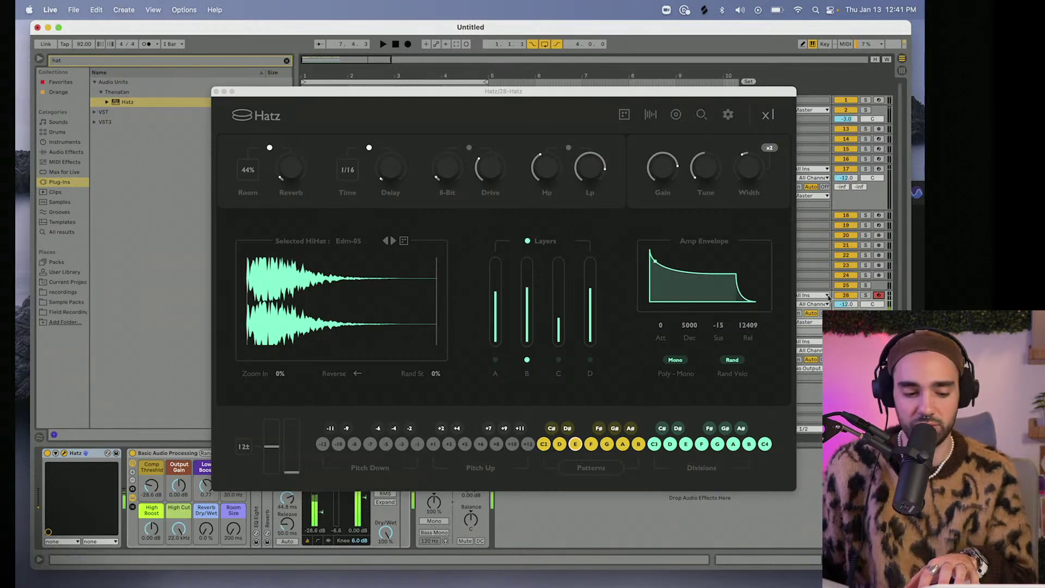
pyautogui.moveTo(706, 177); pyautogui.dragTo(707, 129)
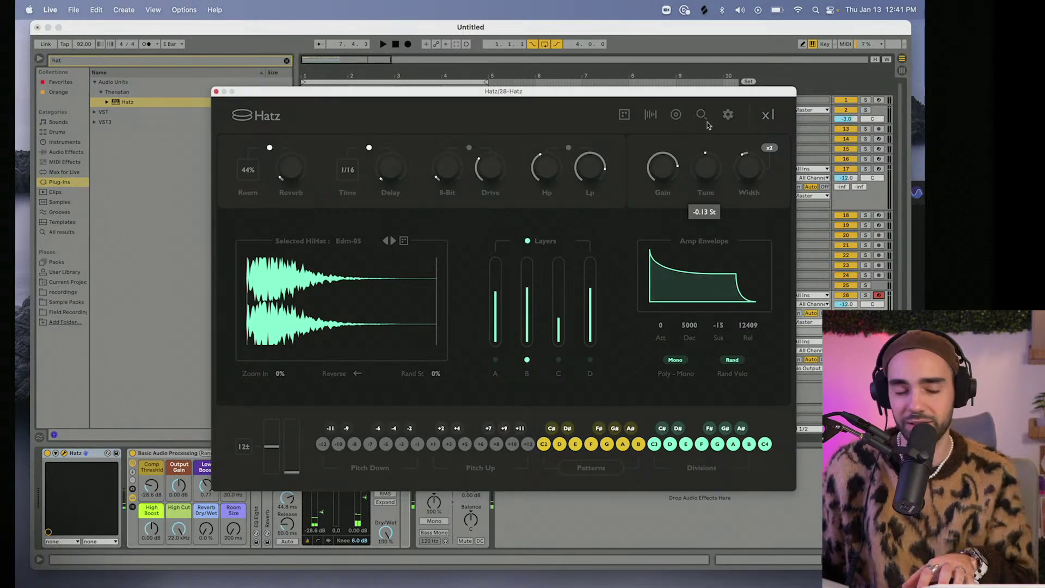
pyautogui.moveTo(845, 305); pyautogui.dragTo(848, 305)
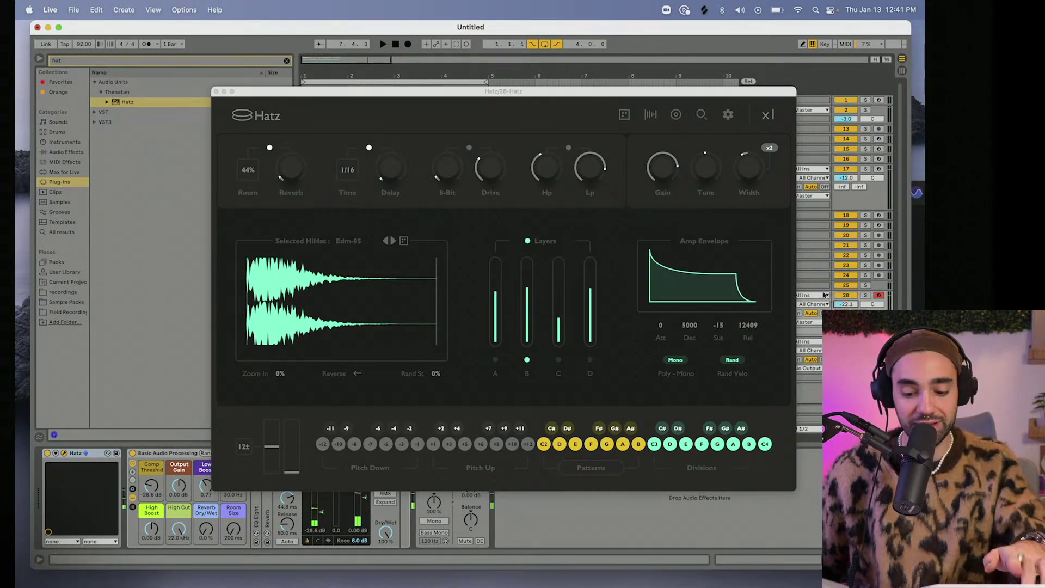
# During loop playback, raise the Hatz Reverb, lower the Lp filter with the filter section enabled, and try the Delay amount.
pyautogui.click(330, 155)
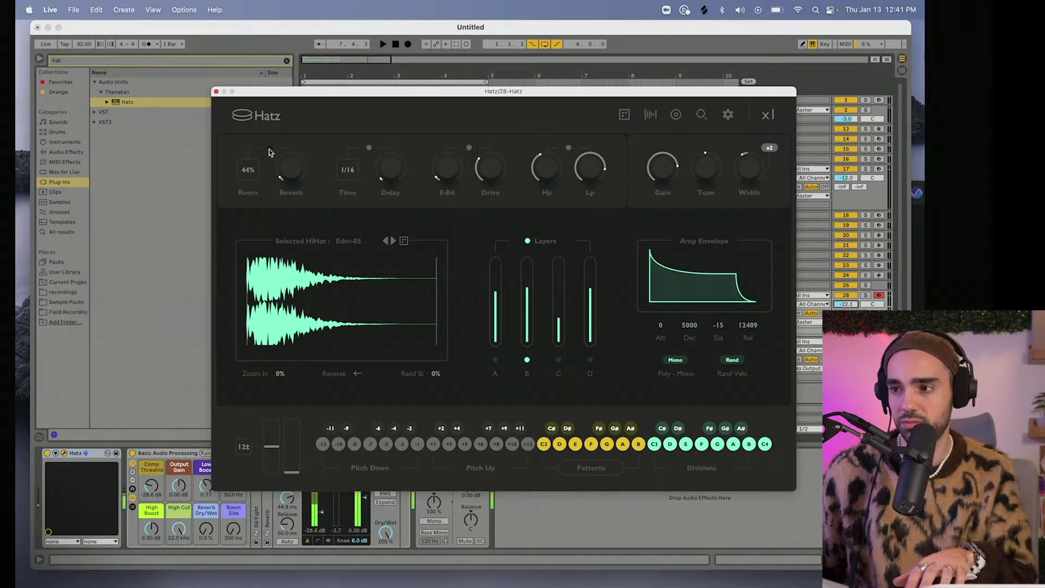
pyautogui.press('space')
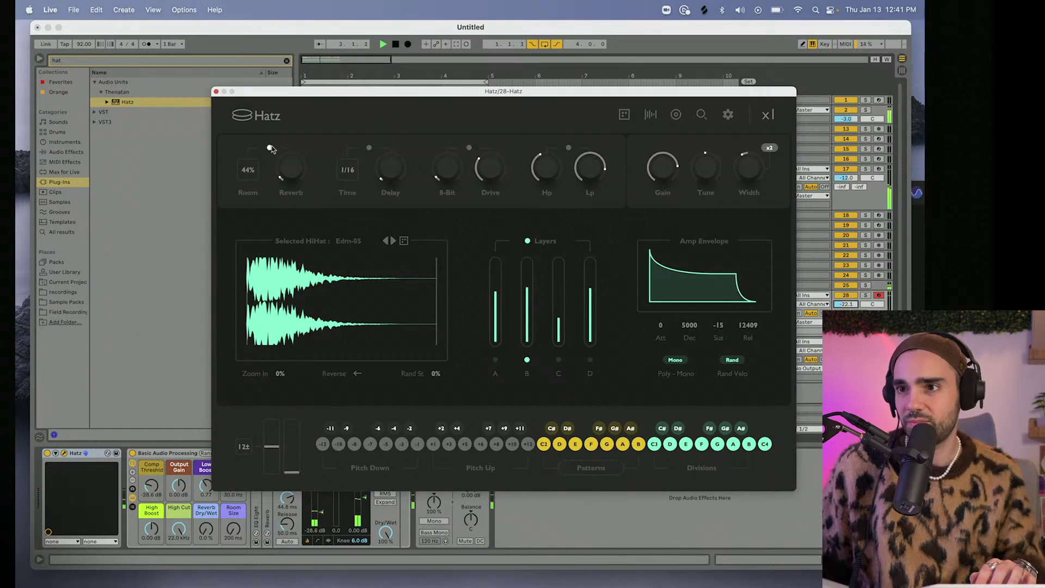
pyautogui.moveTo(271, 150); pyautogui.dragTo(296, 120)
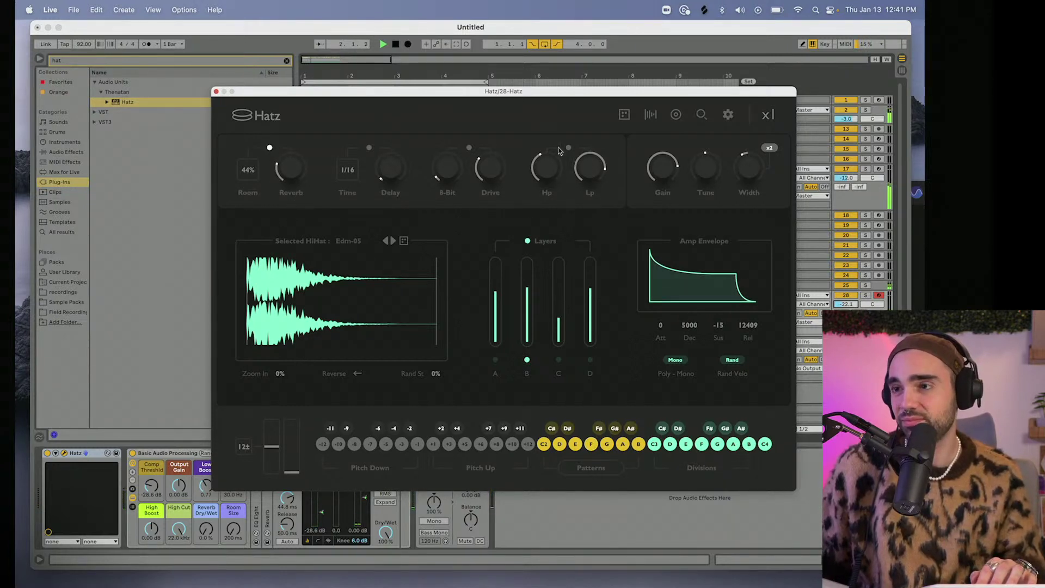
pyautogui.moveTo(589, 168); pyautogui.dragTo(582, 215)
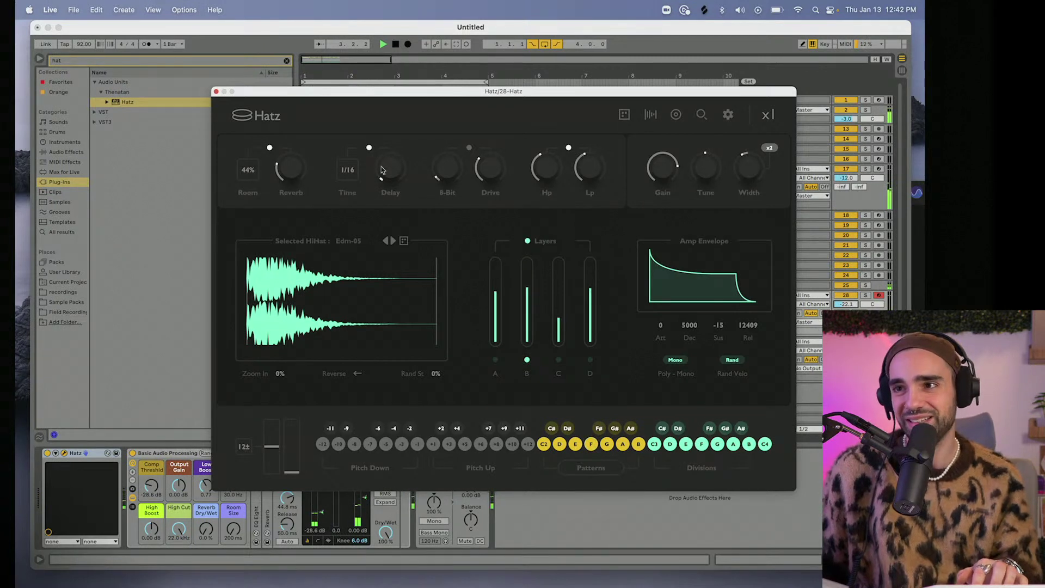
pyautogui.moveTo(381, 170)
pyautogui.mouseDown()
pyautogui.moveTo(385, 136)
pyautogui.moveTo(381, 162)
pyautogui.mouseUp()
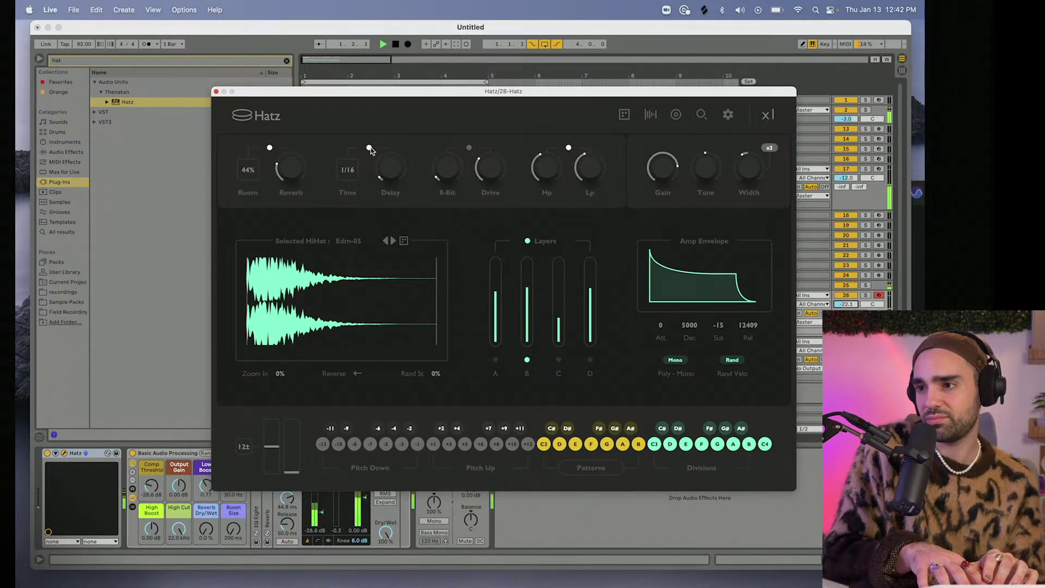
# Close the Hatz plug-in and record a MIDI clip of about two and a quarter bars on track 28 from bar 1.
pyautogui.click(217, 92)
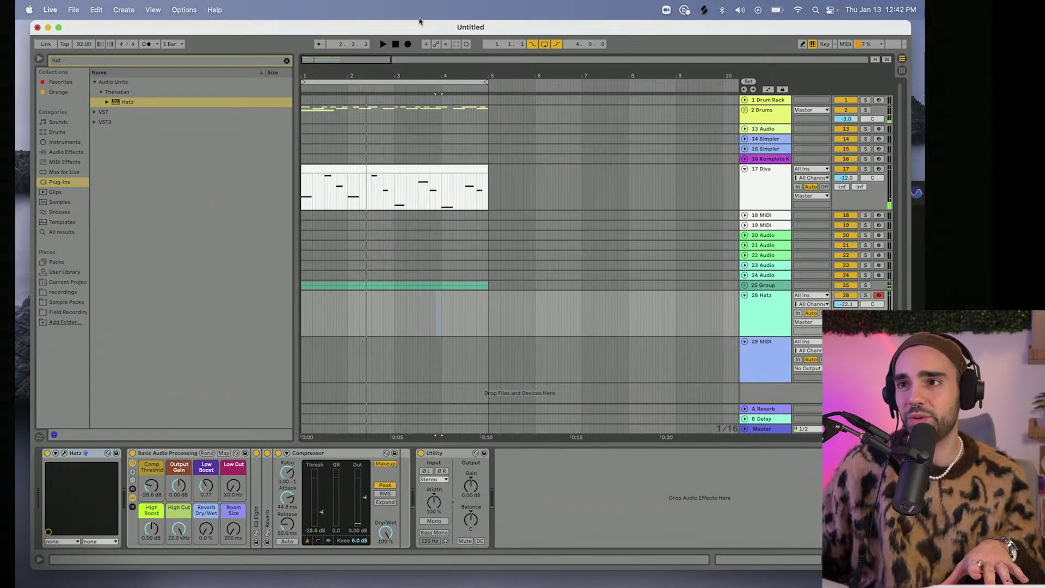
pyautogui.click(396, 44)
pyautogui.click(407, 44)
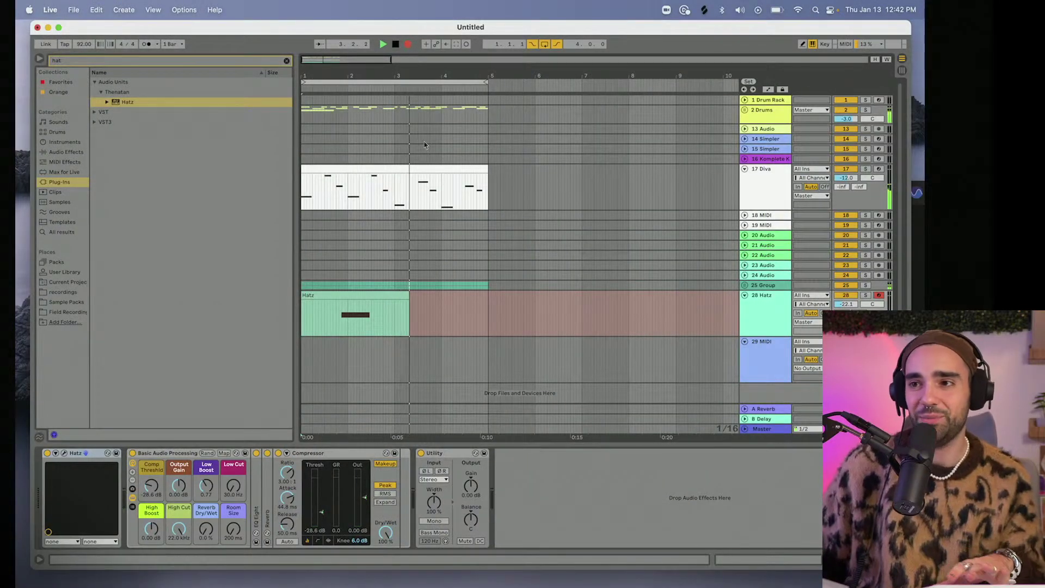
pyautogui.press('space')
# Duplicate the 28 Hatz track and delete the recorded clip from the duplicate.
pyautogui.click(449, 333)
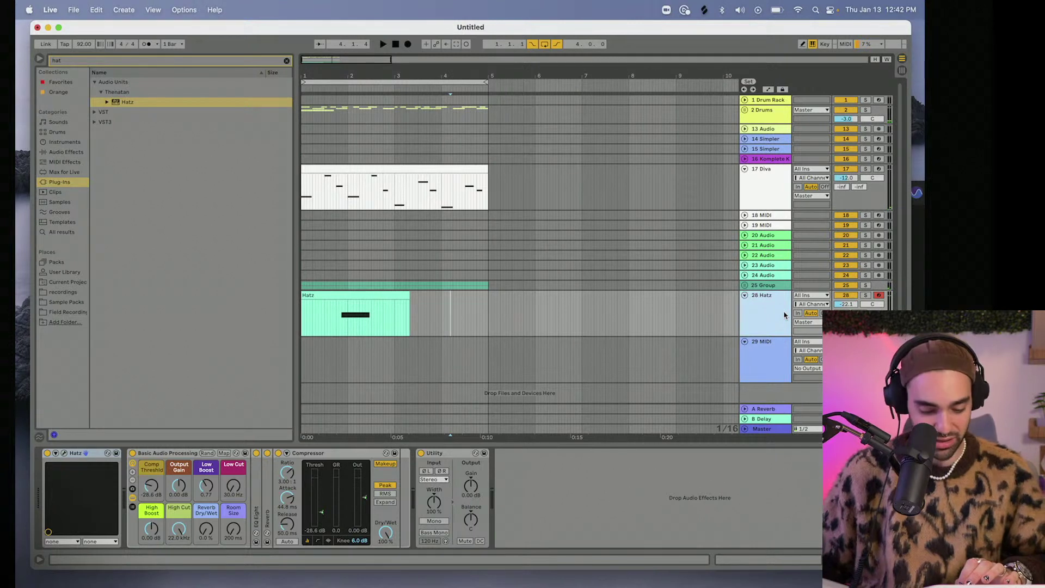
pyautogui.press('super+d')
pyautogui.click(391, 295)
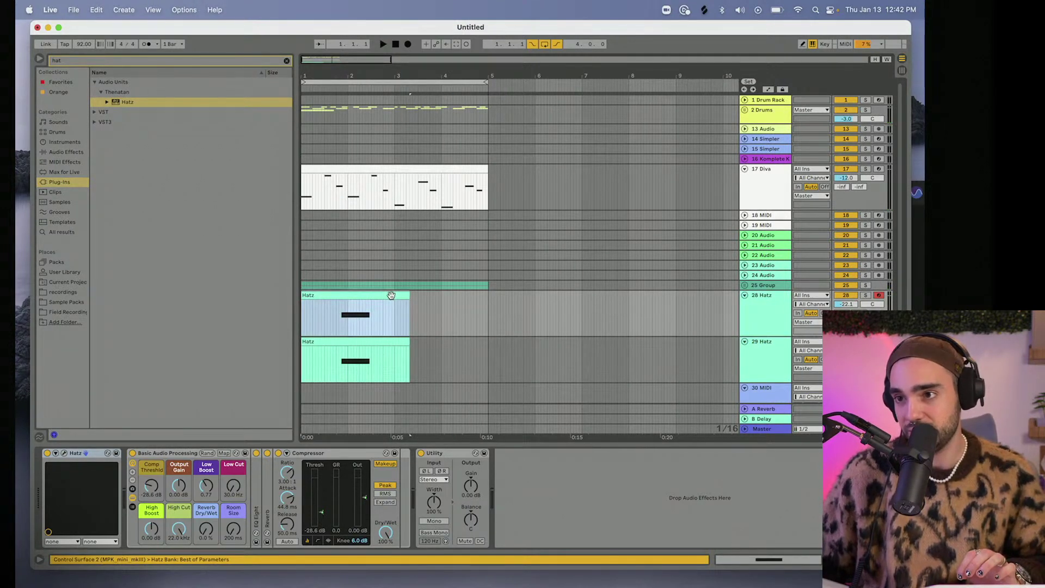
pyautogui.click(375, 340)
pyautogui.press('Delete')
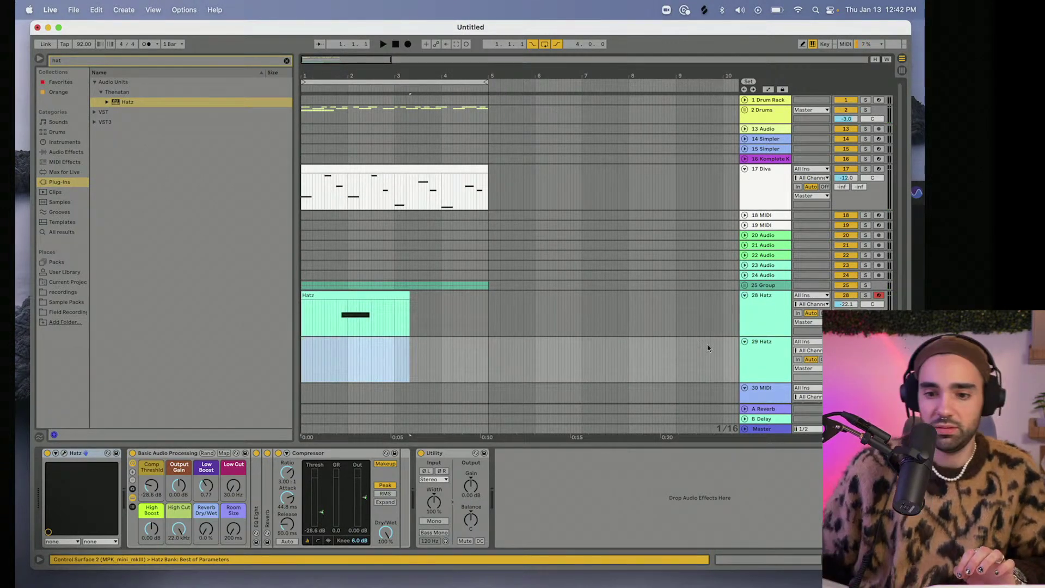
# Arm track 29 Hatz and switch off the Reverb, Delay and filter sections in its Hatz plug-in.
pyautogui.click(757, 360)
pyautogui.click(879, 341)
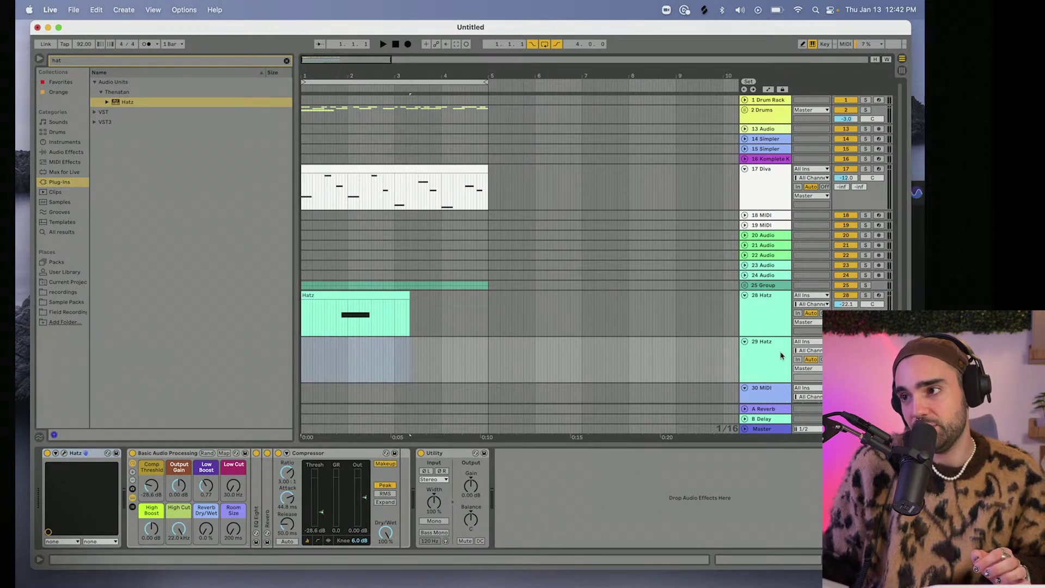
pyautogui.click(66, 453)
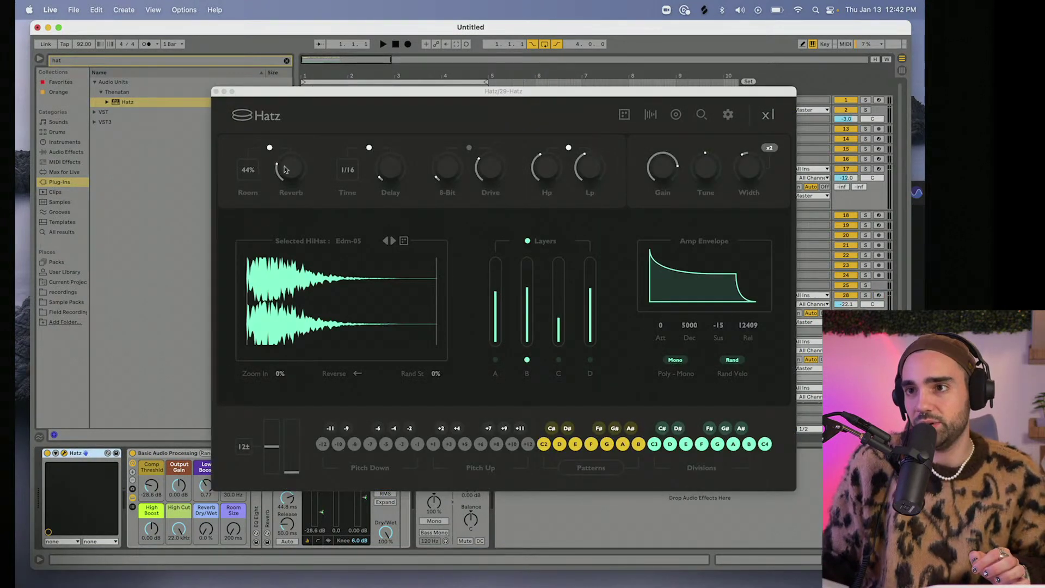
pyautogui.click(271, 150)
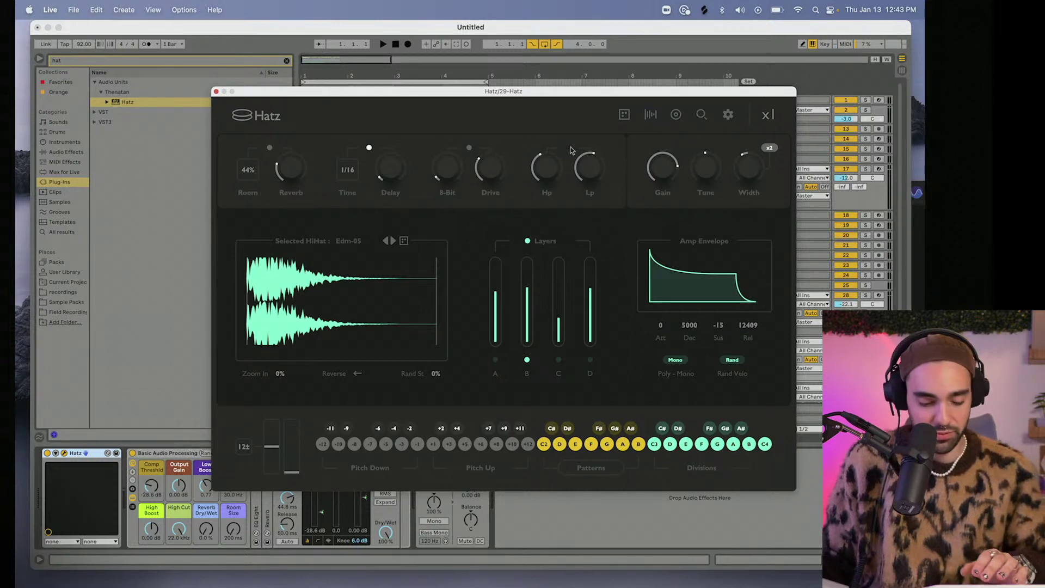
pyautogui.press('f')
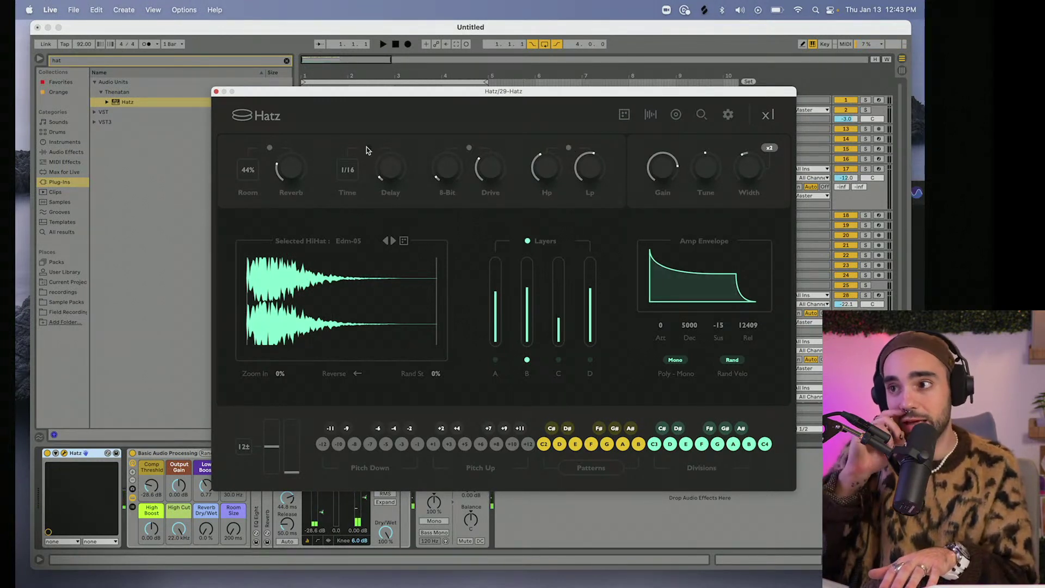
# Audition the loop, record Hatz notes on track 29 across the four-bar loop from bar 1, and close the plug-in.
pyautogui.press('space')
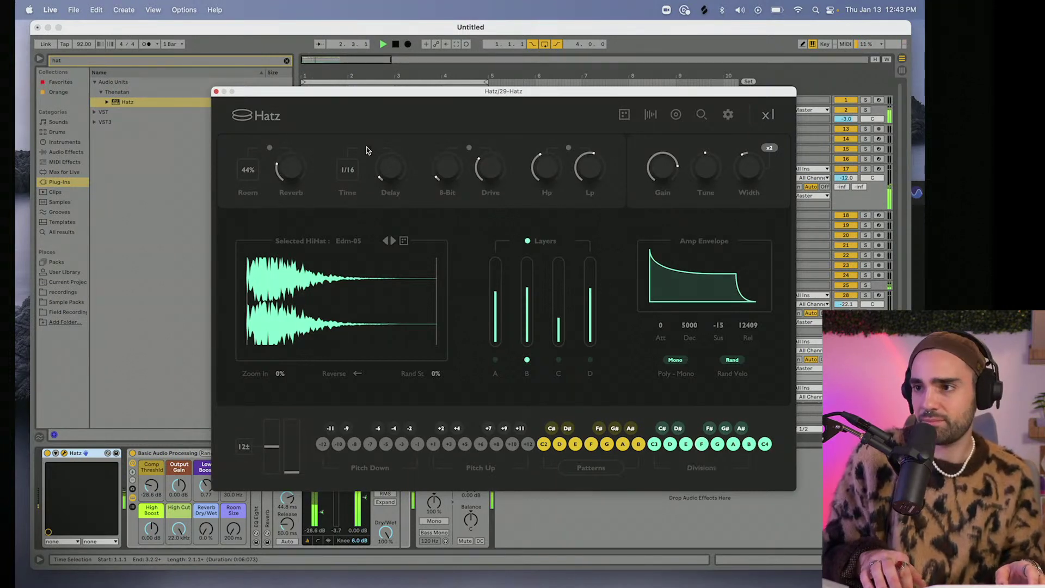
pyautogui.press('space')
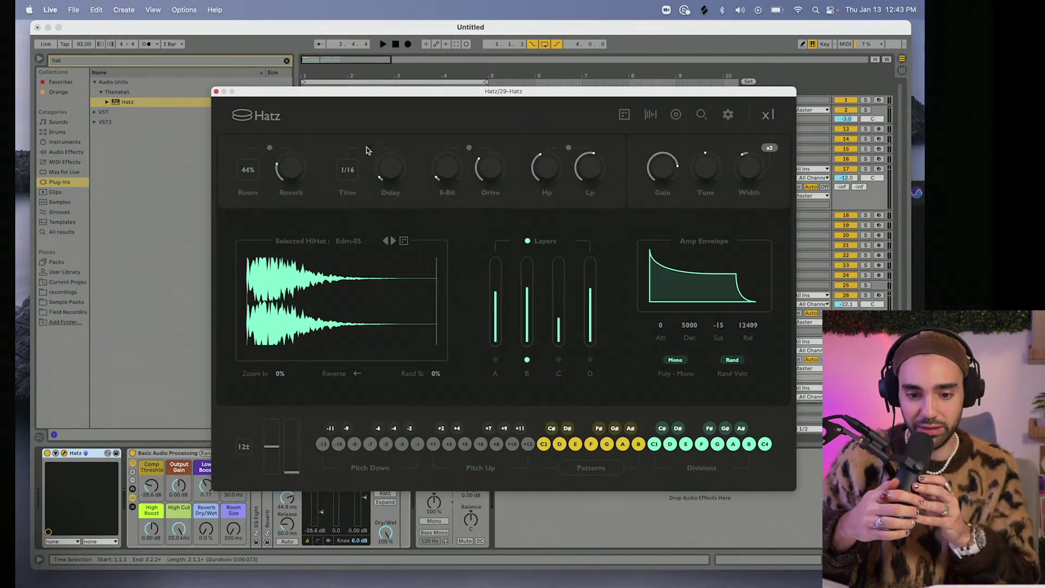
pyautogui.click(395, 45)
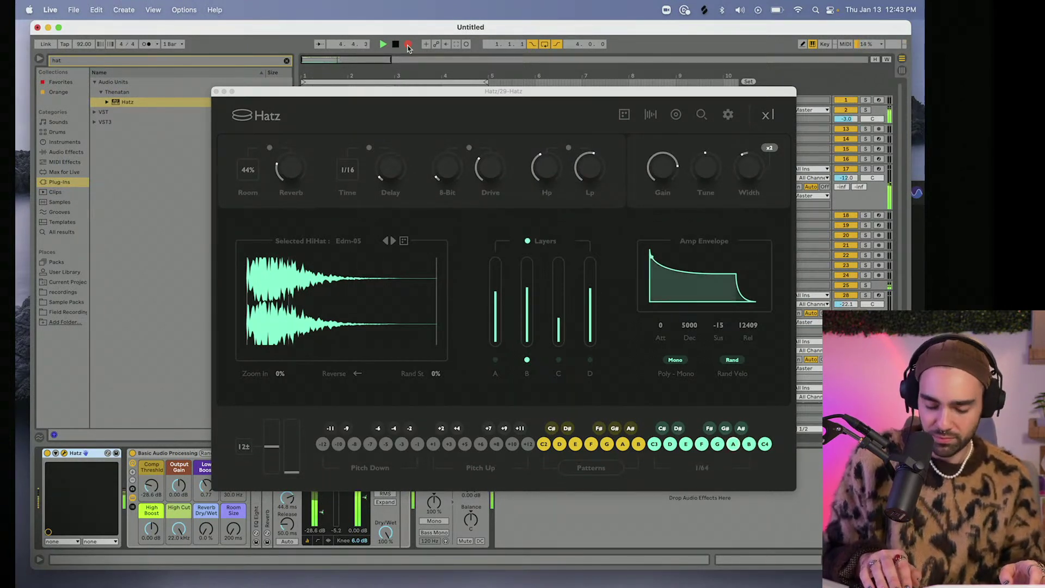
pyautogui.click(215, 92)
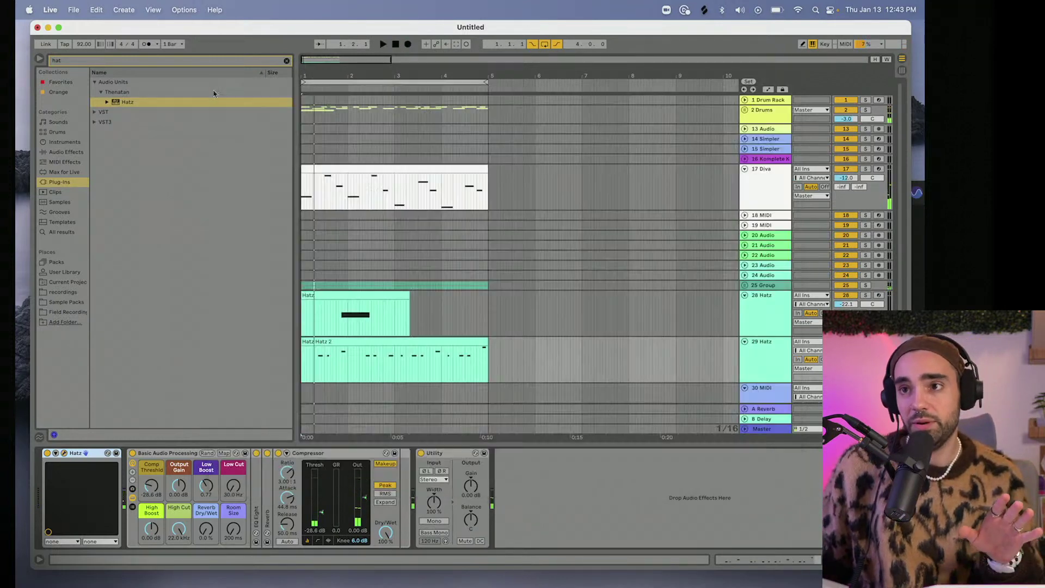
# Extend the start of the Hatz 2 clip on track 29 to bar 1 and delete the G3 note near the end of bar 1.
pyautogui.click(332, 343)
pyautogui.moveTo(317, 341); pyautogui.dragTo(305, 342)
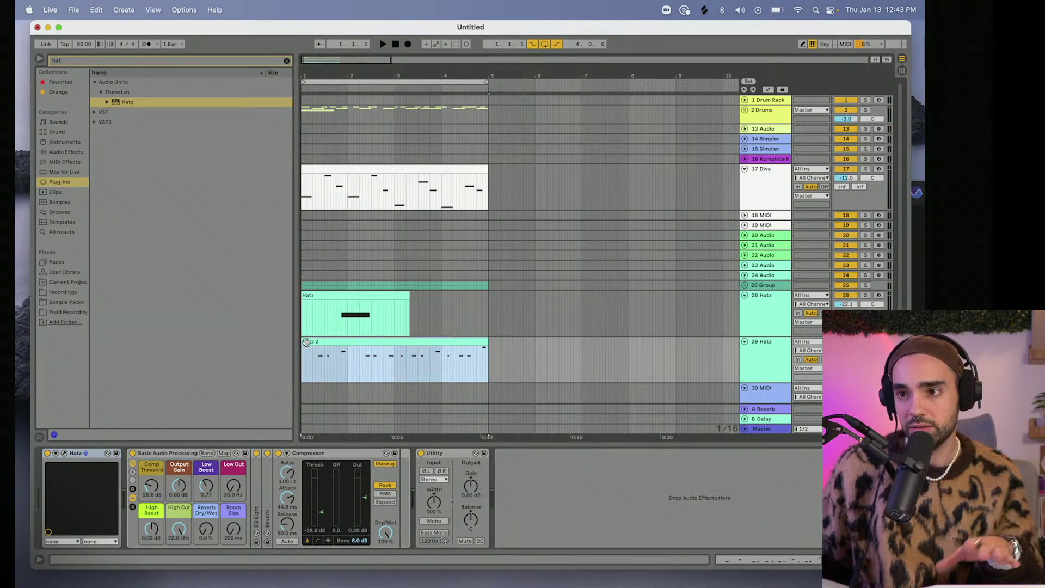
pyautogui.doubleClick(317, 343)
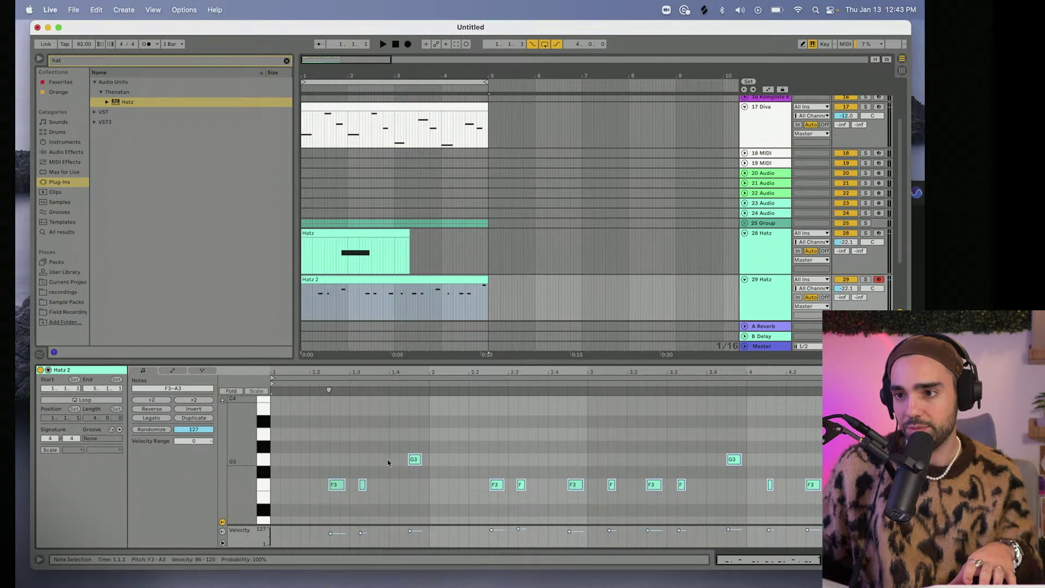
pyautogui.press('super+a')
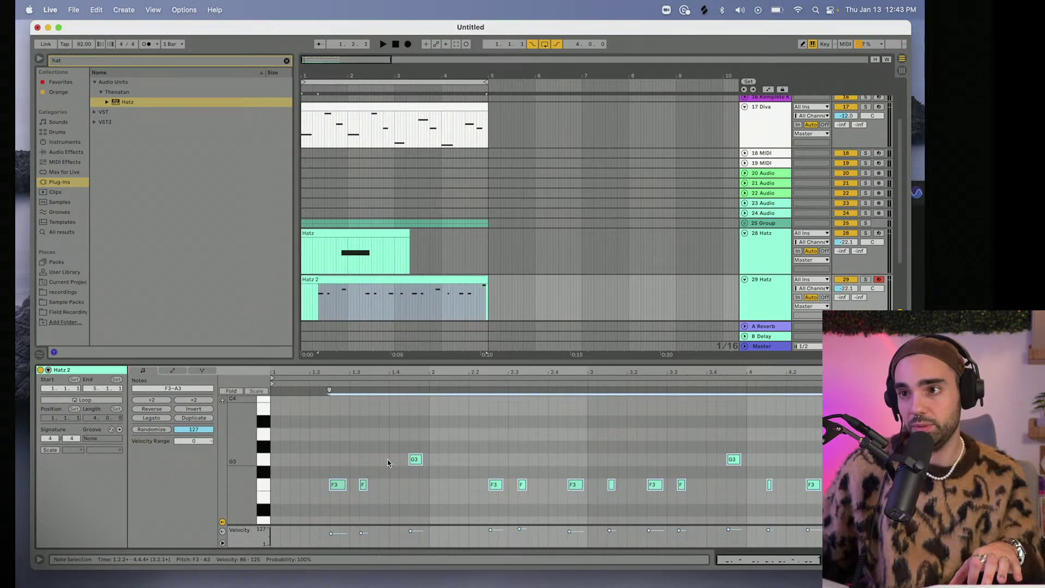
pyautogui.moveTo(406, 417); pyautogui.dragTo(421, 480)
pyautogui.press('Delete')
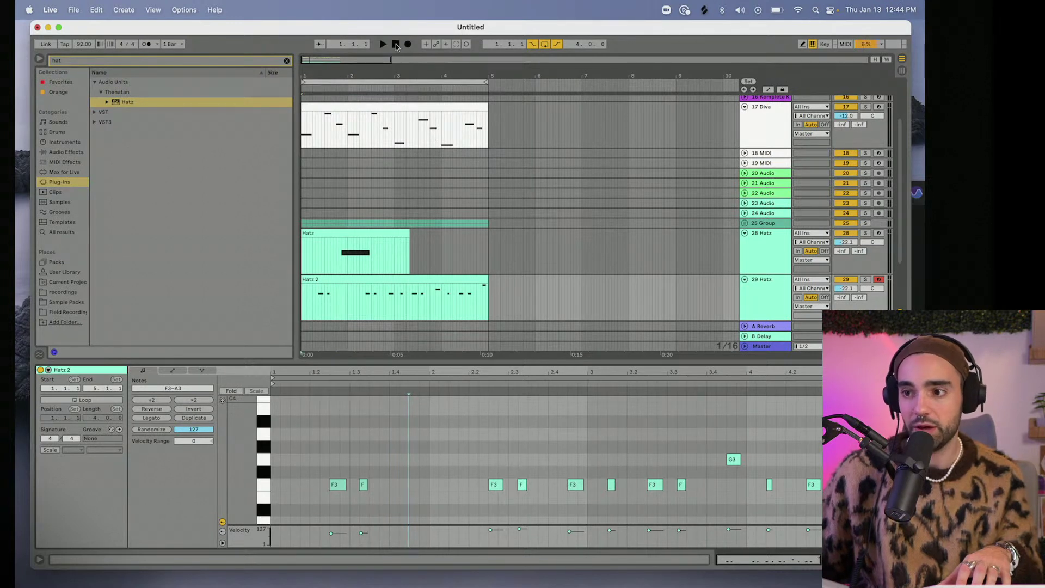
# Play the loop, split the Hatz 2 clip on track 29 at bar 4, and deactivate the part covering bars 1 to 3.
pyautogui.press('space')
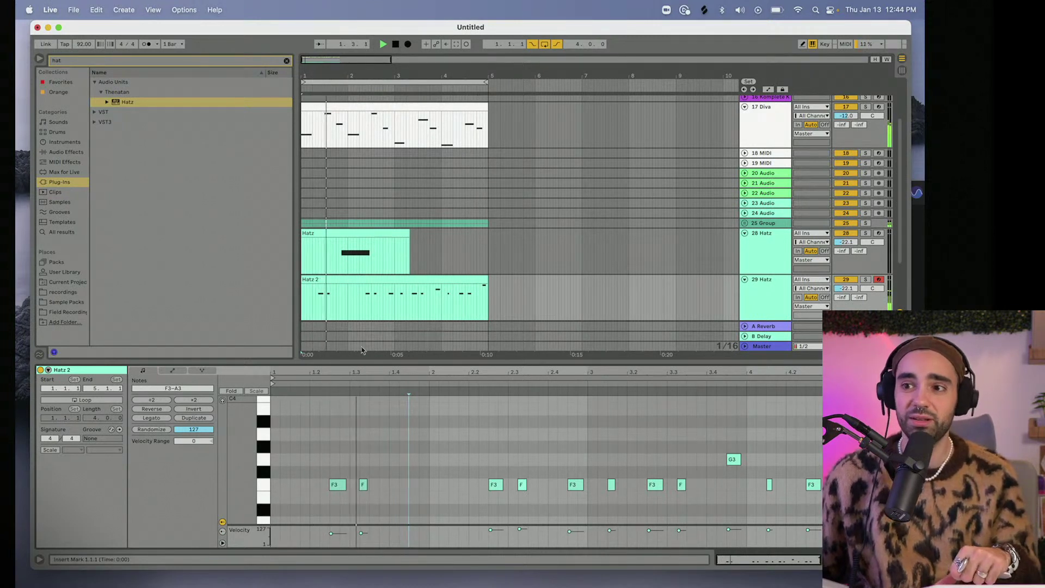
pyautogui.click(396, 308)
pyautogui.press('space')
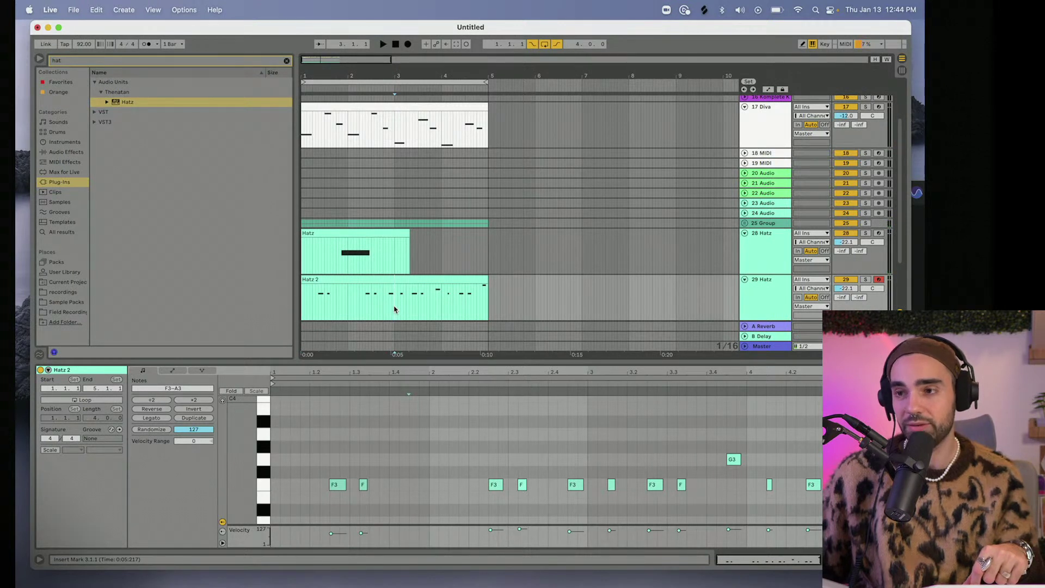
pyautogui.click(441, 306)
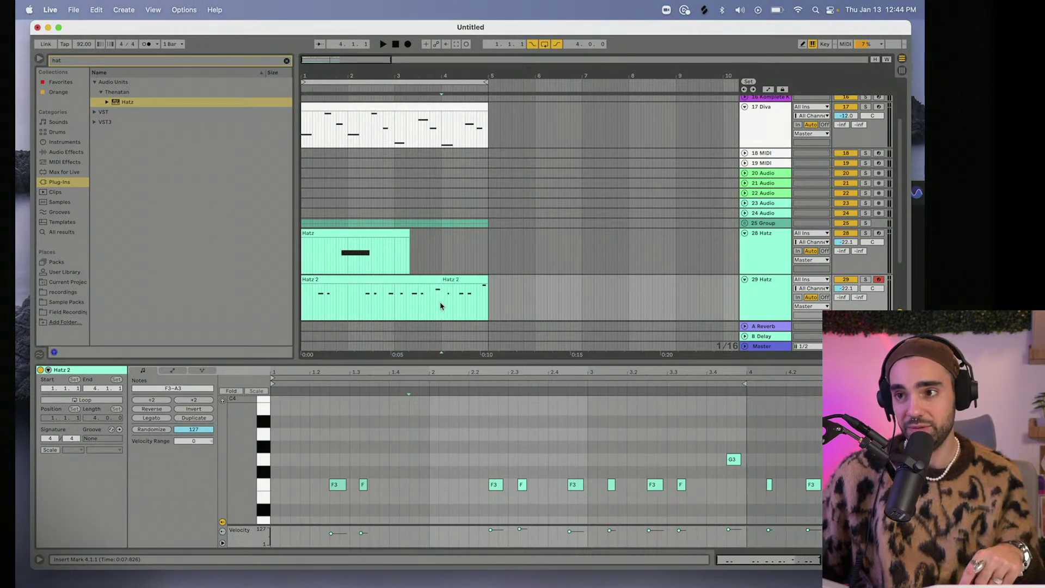
pyautogui.press('super+e')
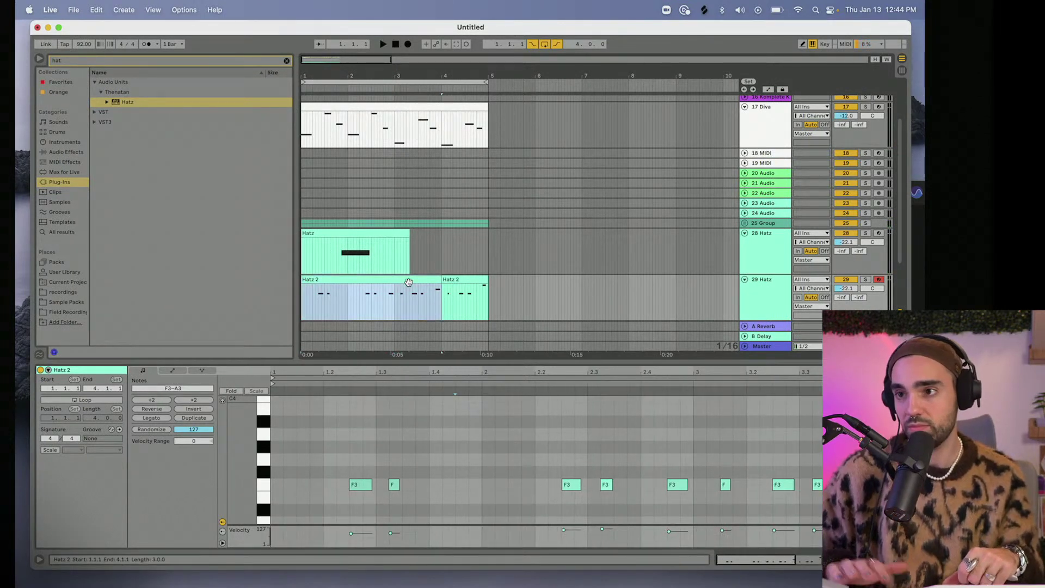
pyautogui.press('0')
pyautogui.click(429, 303)
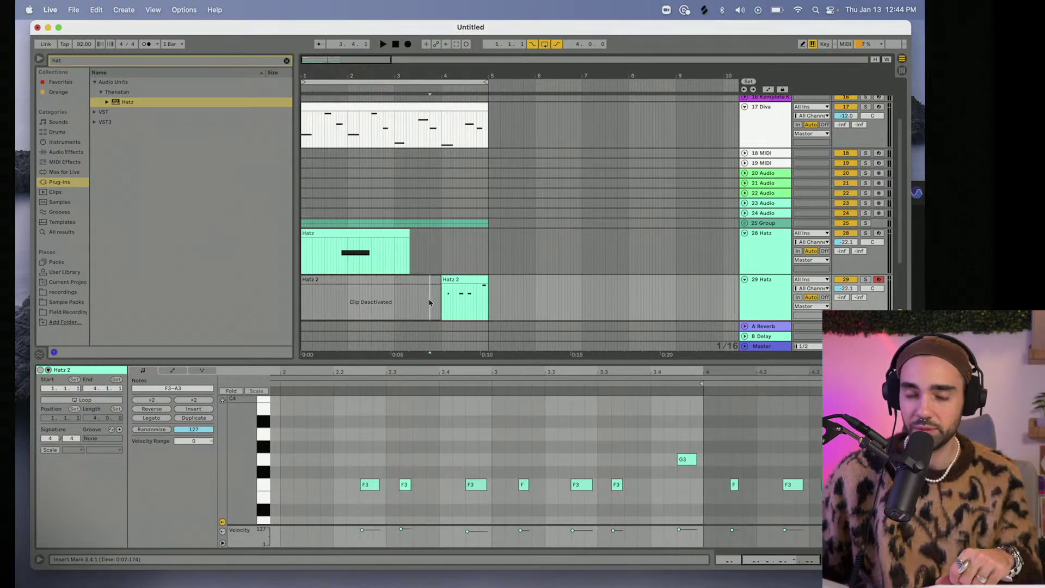
pyautogui.press('space')
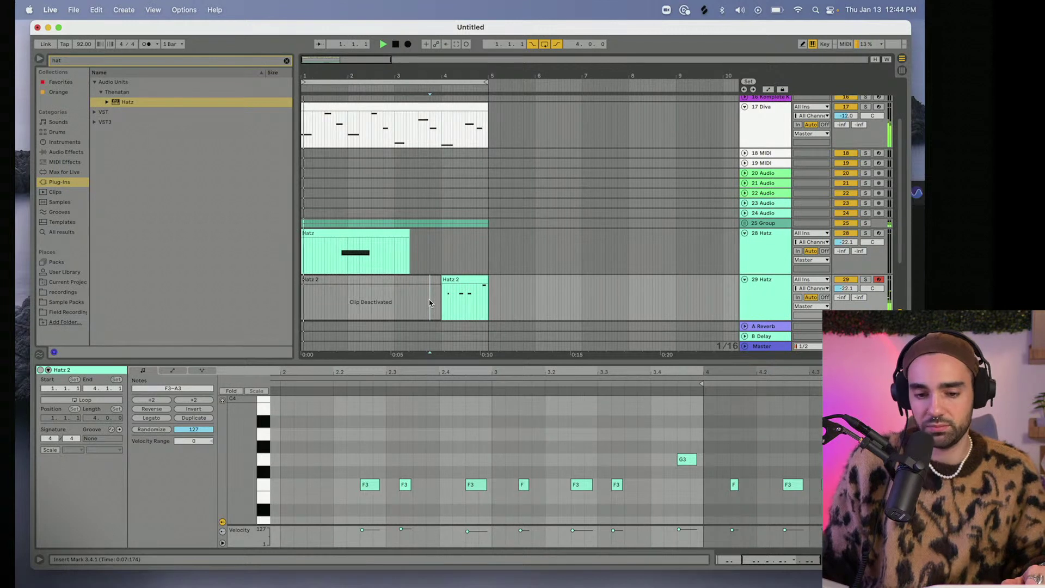
# Reactivate the first Hatz 2 clip, split it at bar 2, and deactivate the part covering bars 2 and 3.
pyautogui.click(394, 279)
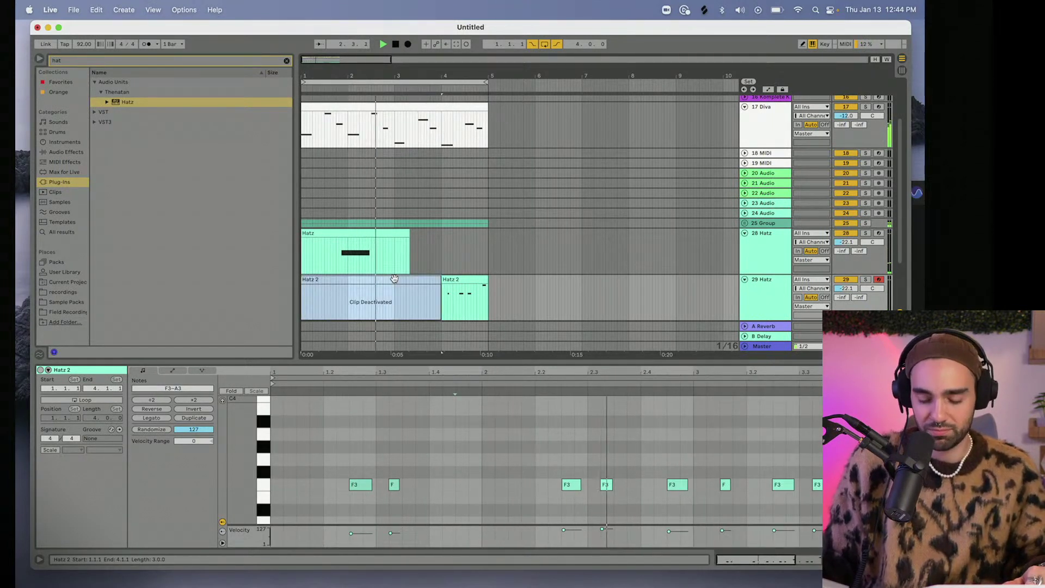
pyautogui.press('0')
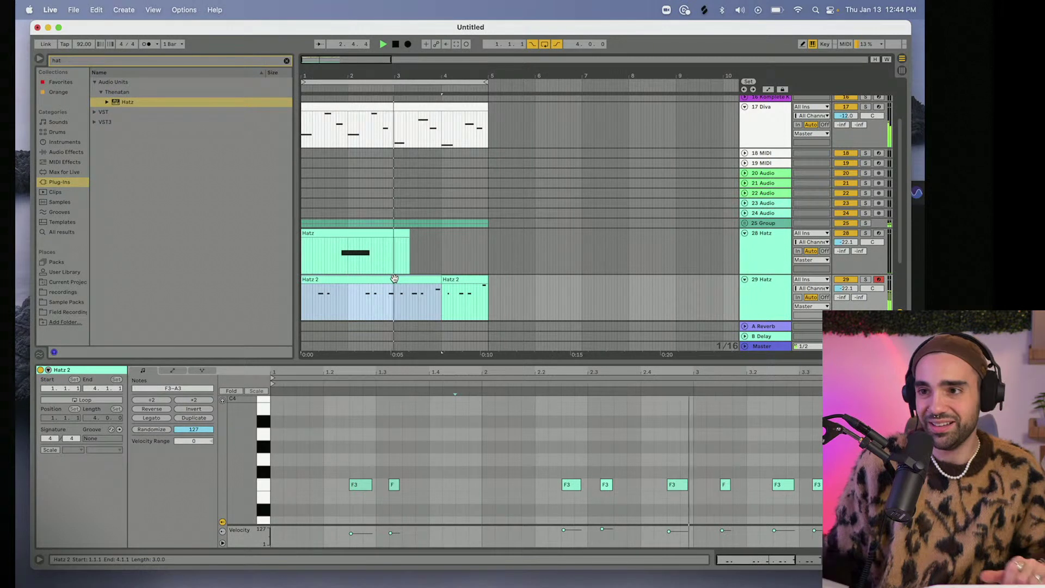
pyautogui.click(346, 298)
pyautogui.press('super+e')
pyautogui.click(363, 277)
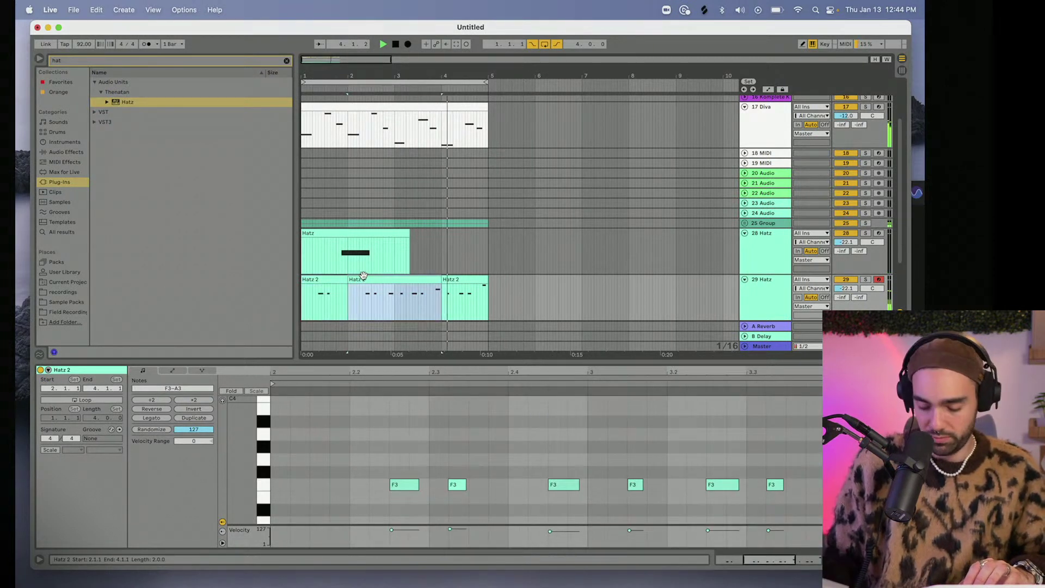
pyautogui.press('0')
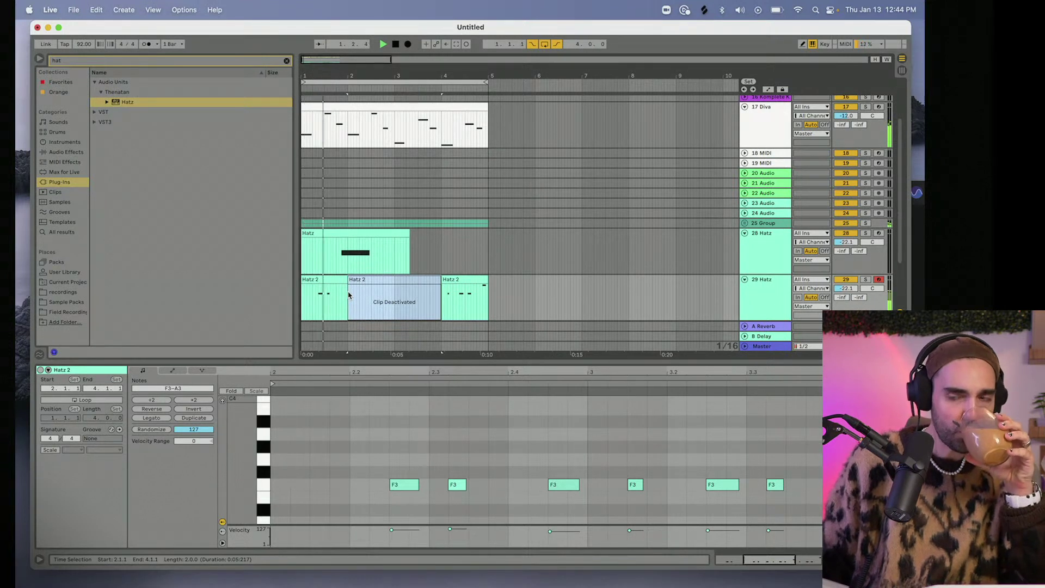
# Switch to the device chain of track 29 and reactivate the Hatz 2 clip in bars 2 and 3.
pyautogui.press('super+shift+t')
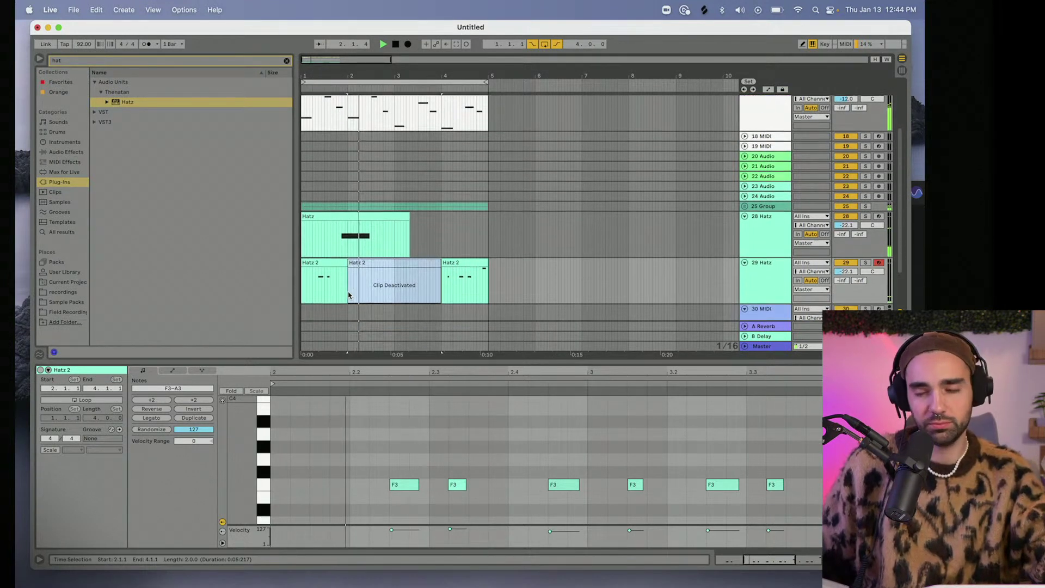
pyautogui.click(468, 242)
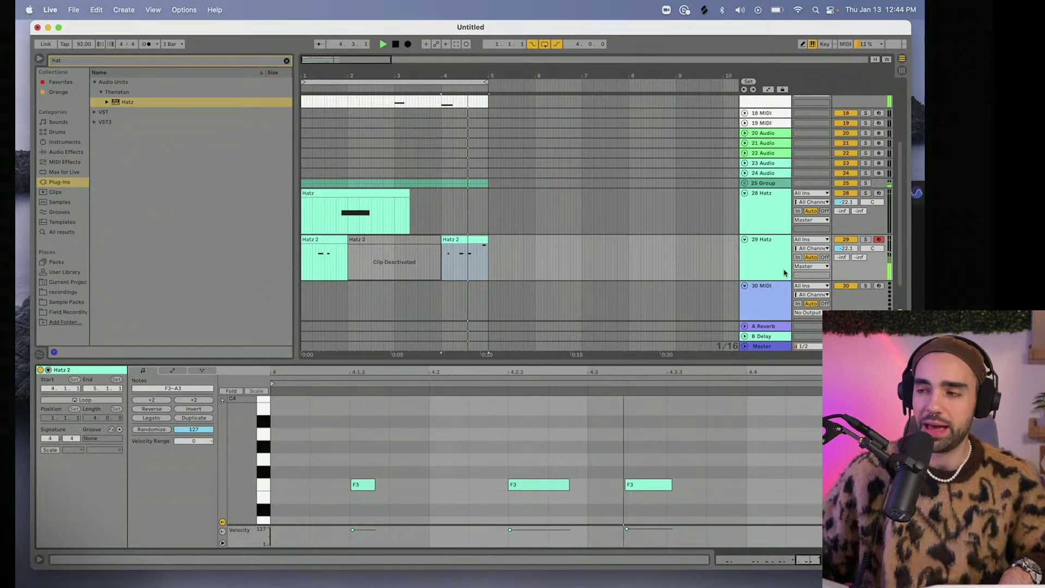
pyautogui.hotkey('shift', 'Tab')
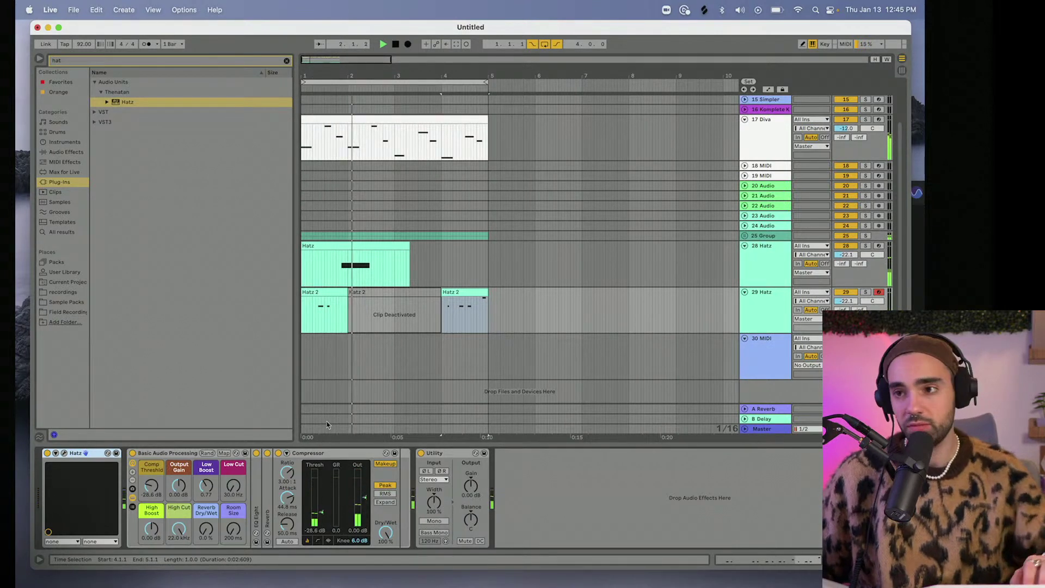
pyautogui.click(445, 324)
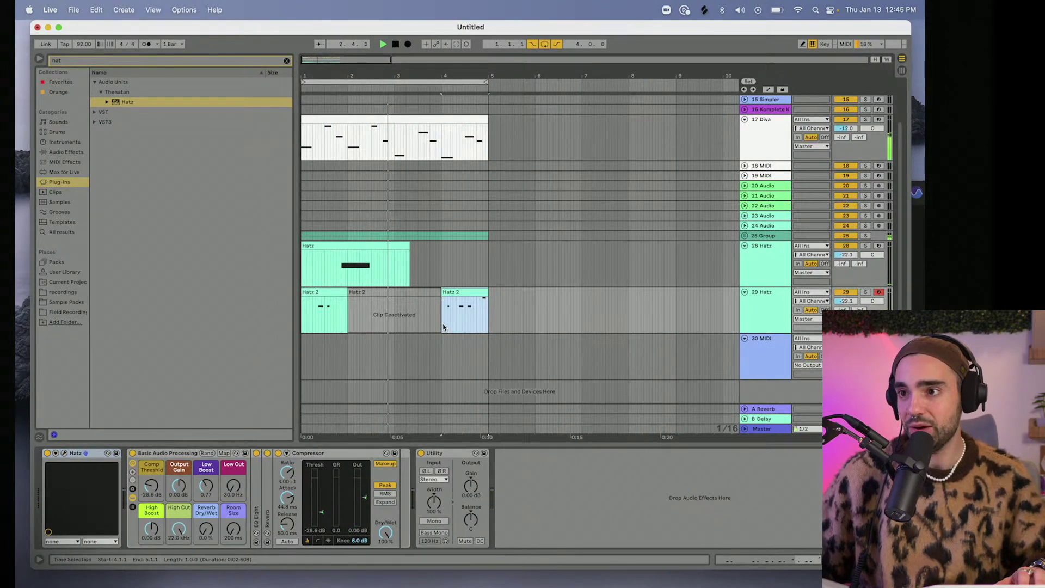
pyautogui.click(415, 291)
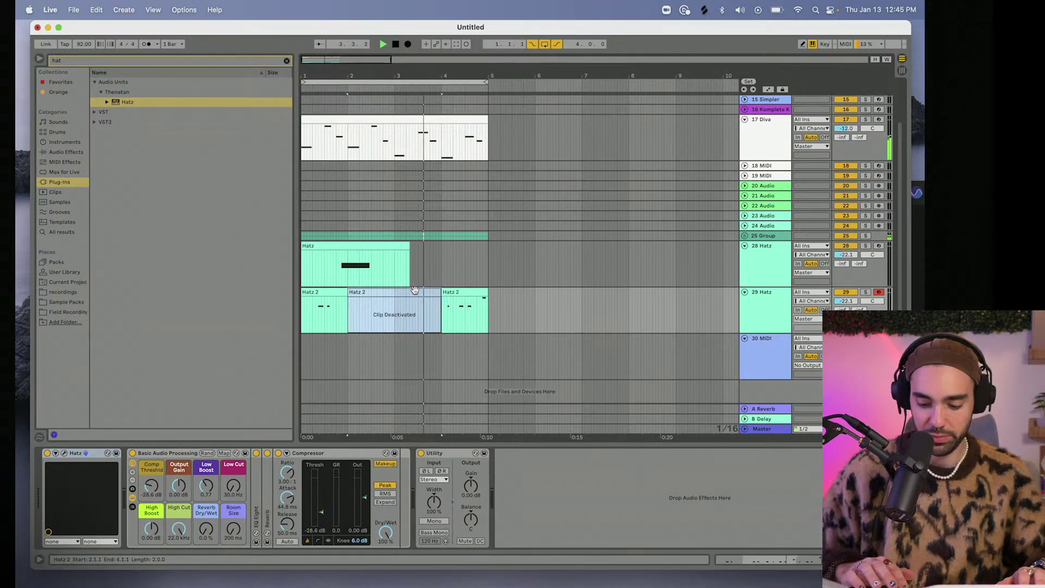
pyautogui.press('0')
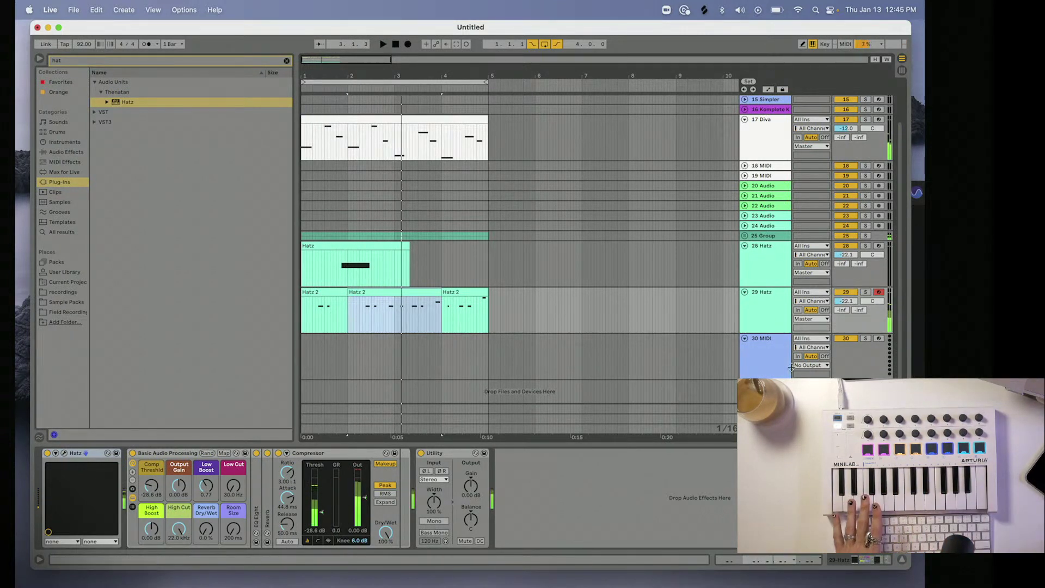
# Enable MIDI arrangement overdub and record additional low trigger notes over the existing Hatz notes on track 29 from bar 1.
pyautogui.click(65, 453)
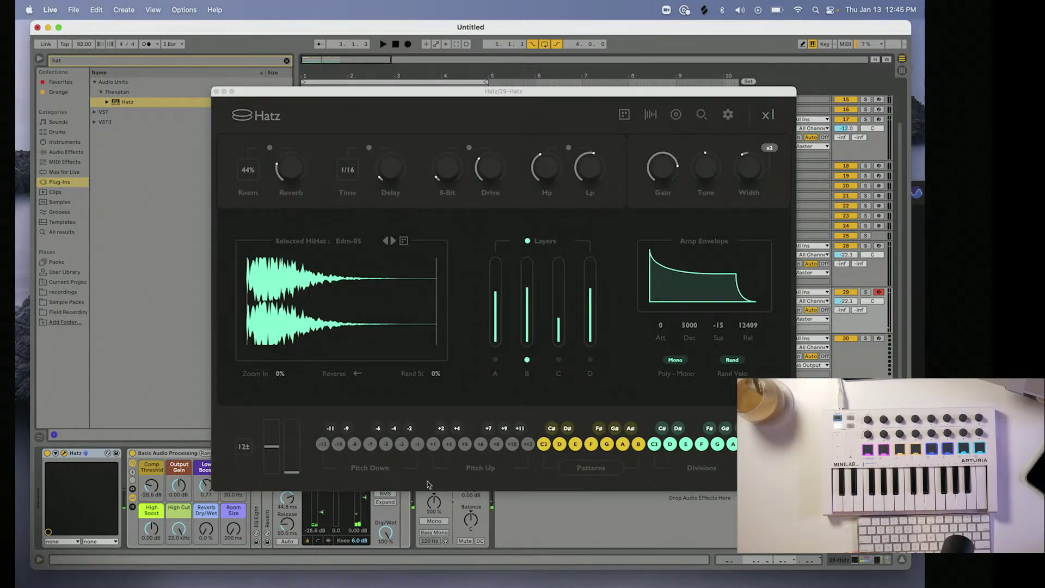
pyautogui.click(216, 92)
pyautogui.doubleClick(366, 294)
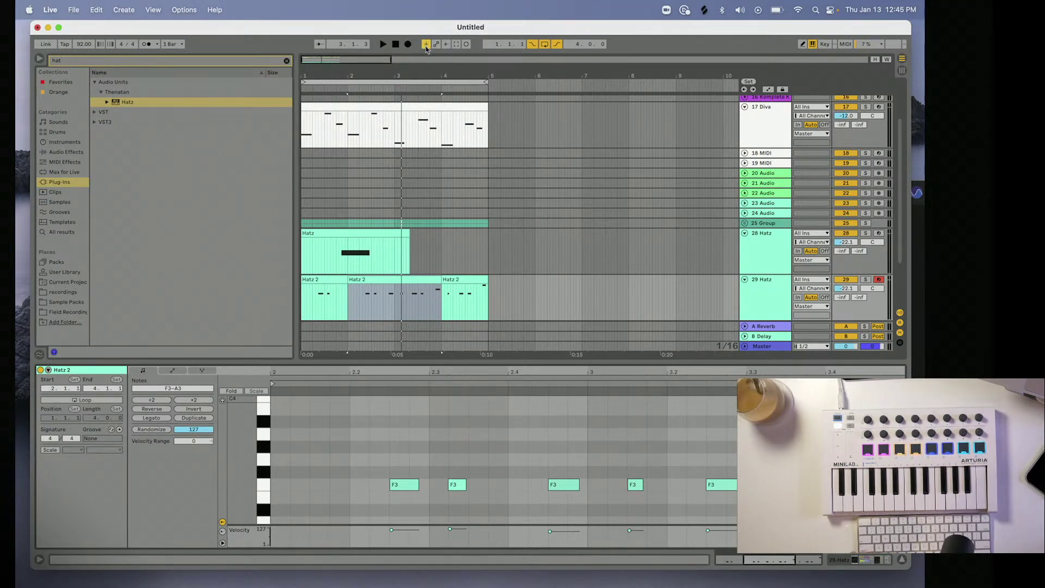
pyautogui.click(396, 45)
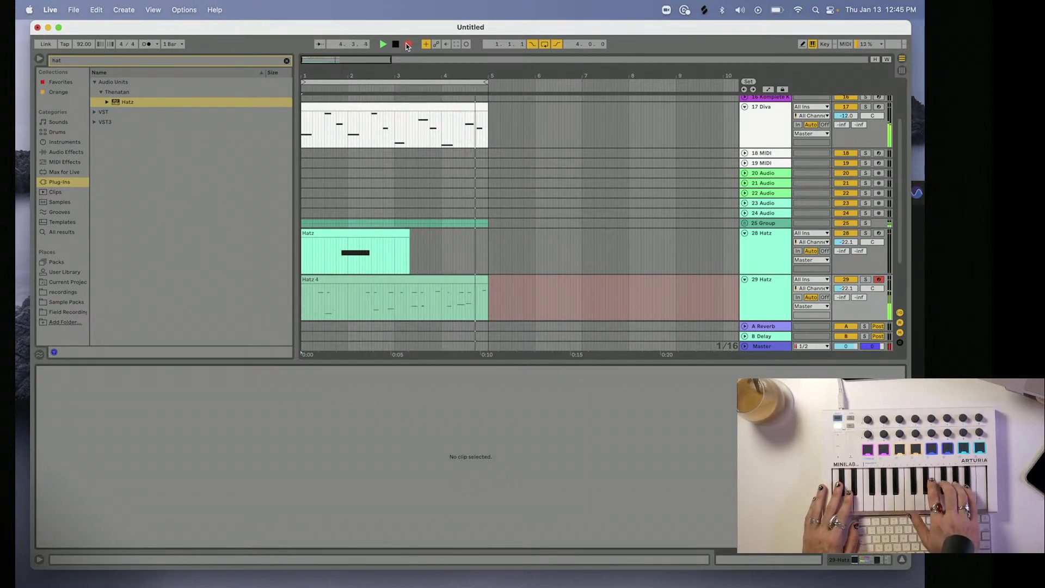
pyautogui.press('space')
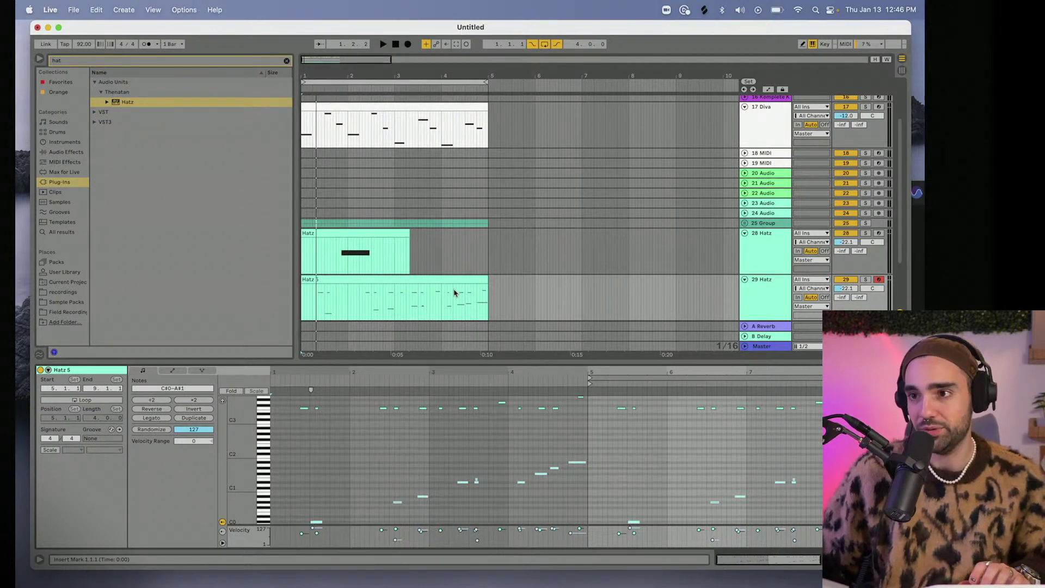
# Play track 29 from bar 4 and enlarge the note editor to examine the overdubbed Hatz 5 notes.
pyautogui.click(442, 305)
pyautogui.scroll(1, 439, 309)
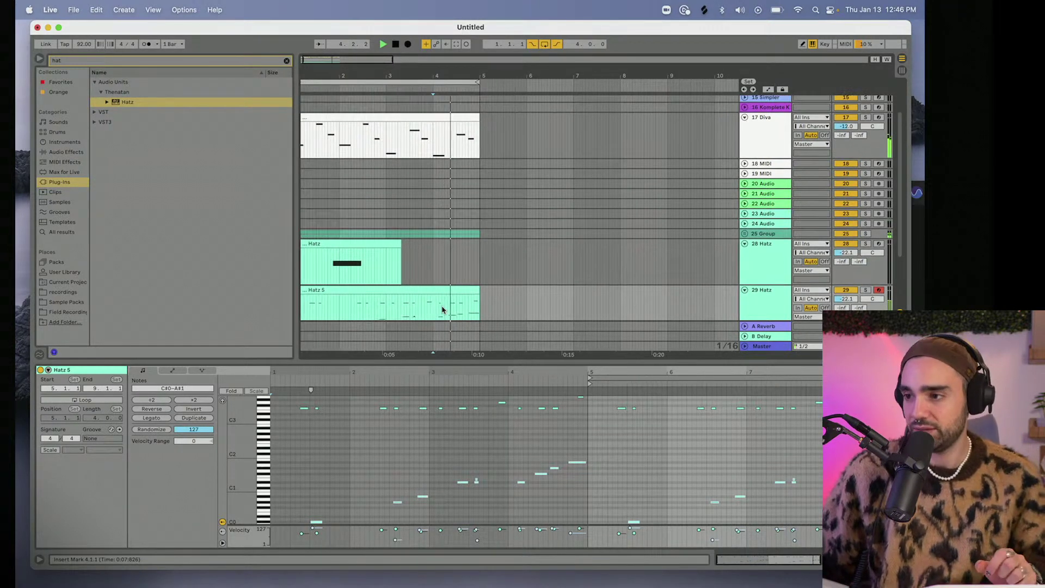
pyautogui.scroll(-5, 442, 311)
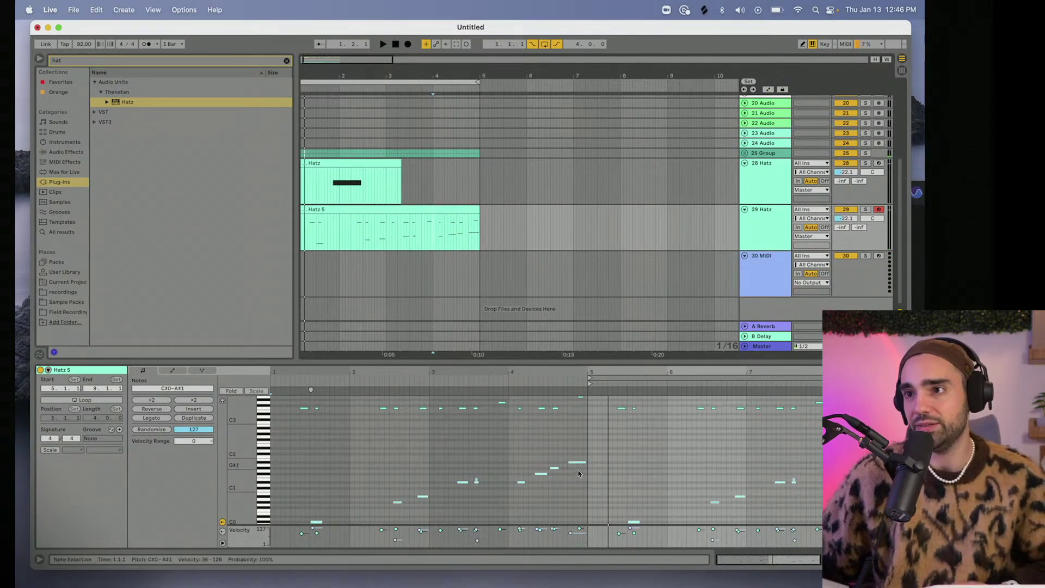
pyautogui.moveTo(698, 362); pyautogui.dragTo(702, 323)
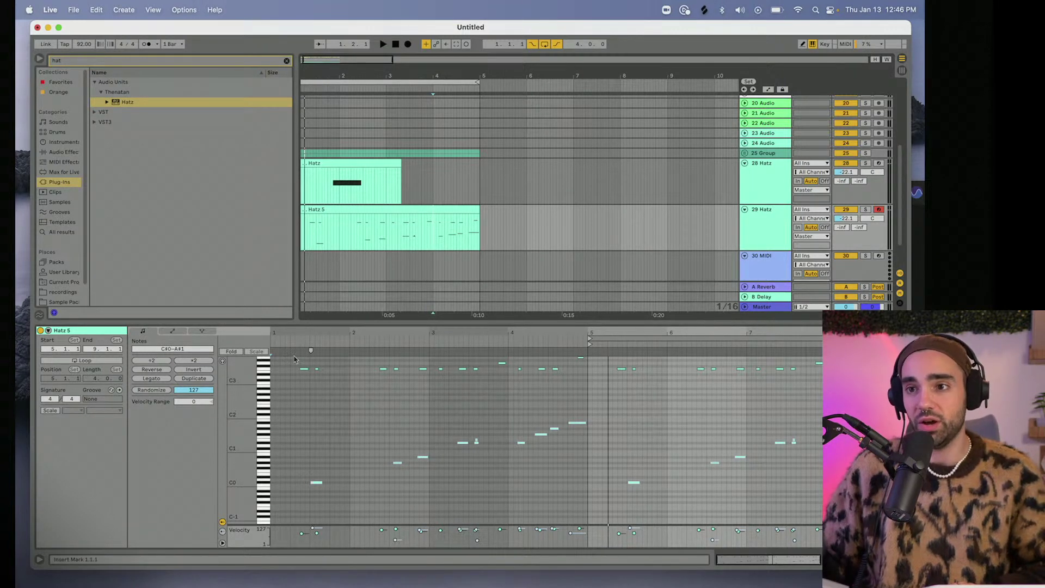
# Examine the Hatz 5 clip's MIDI control envelopes and the list of available controllers.
pyautogui.click(174, 331)
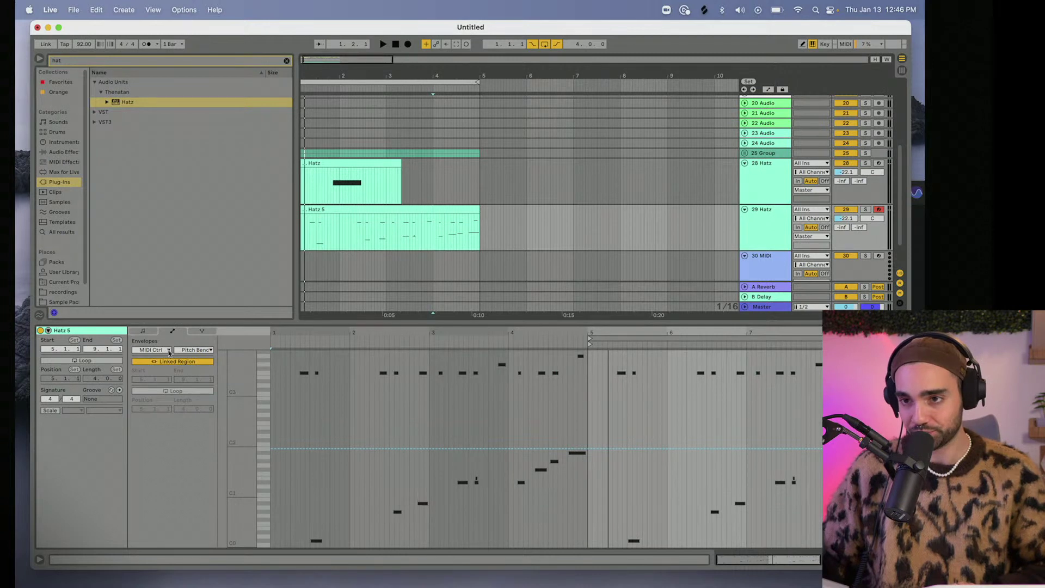
pyautogui.click(206, 351)
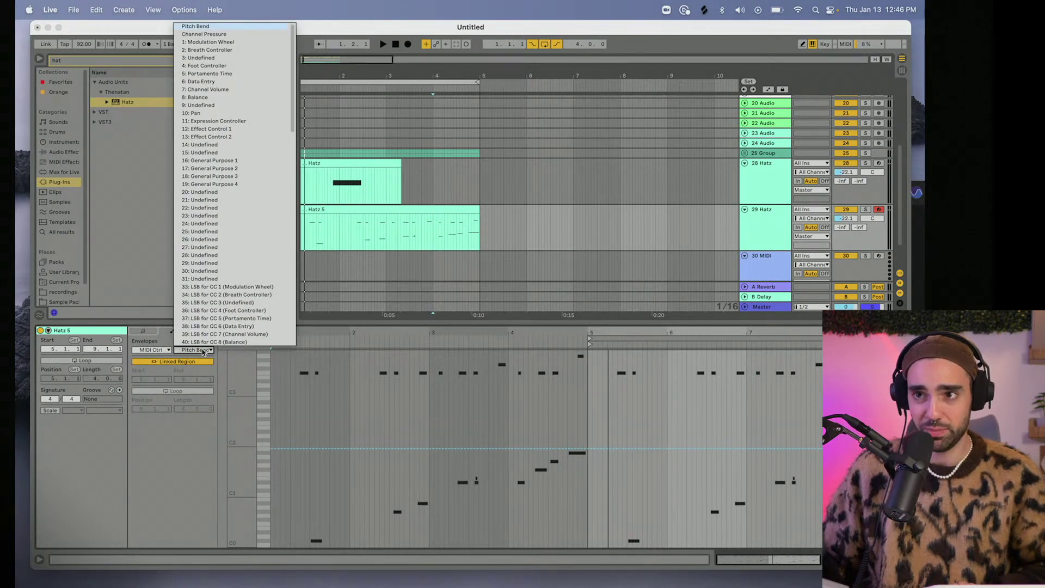
pyautogui.click(202, 351)
pyautogui.click(157, 350)
pyautogui.click(161, 350)
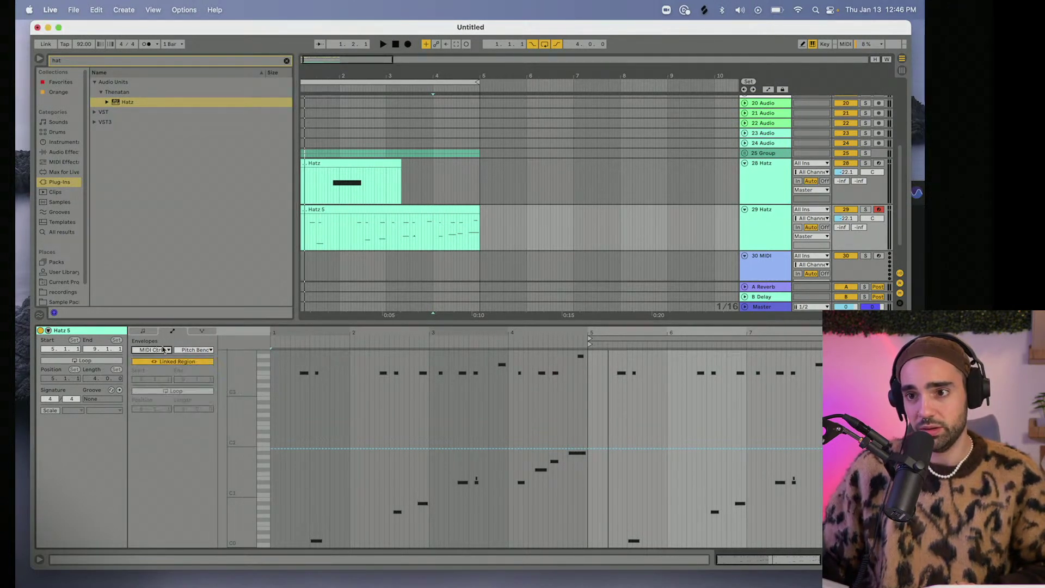
# Open the Hatz plug-in on track 29 to examine its pitch and pattern trigger keys, and close it again.
pyautogui.click(778, 230)
pyautogui.click(65, 453)
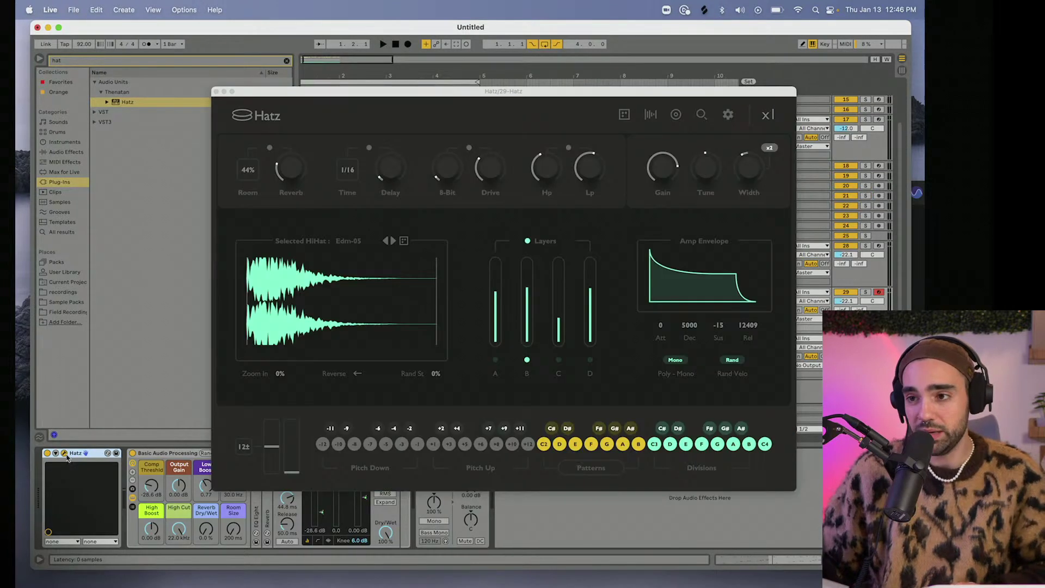
pyautogui.click(434, 447)
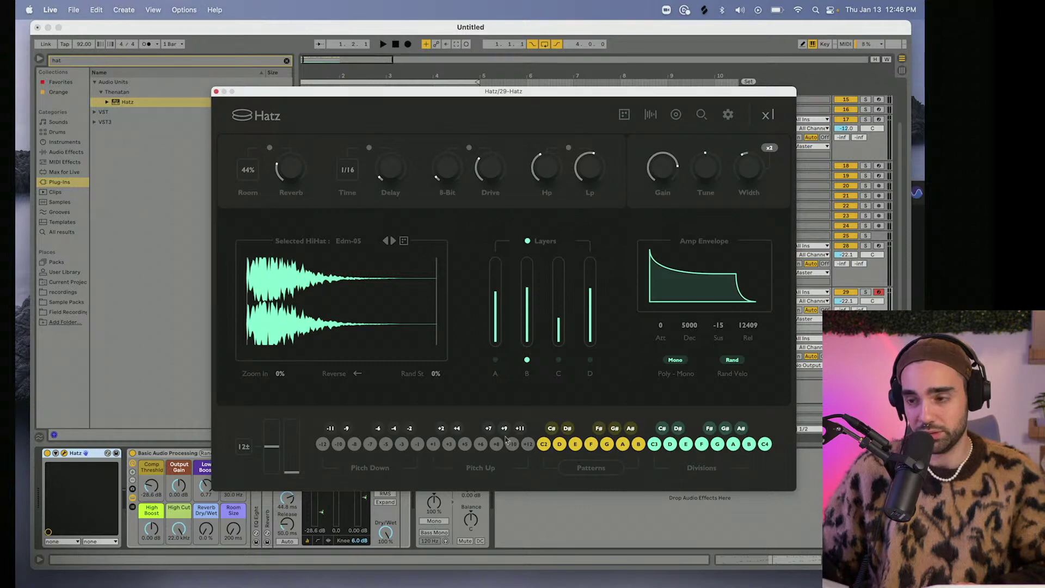
pyautogui.click(216, 92)
# Try to draw a pitch-bend rise near bar 8.2 in the Hatz 5 clip's envelope and collapse the clip editor.
pyautogui.doubleClick(434, 288)
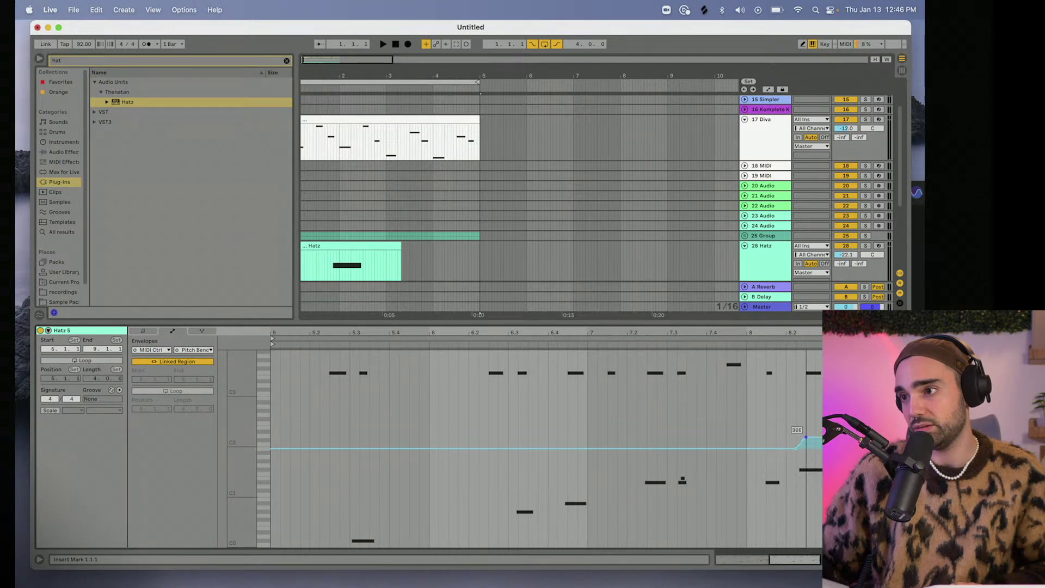
pyautogui.moveTo(805, 406)
pyautogui.mouseDown()
pyautogui.moveTo(796, 358)
pyautogui.moveTo(815, 394)
pyautogui.mouseUp()
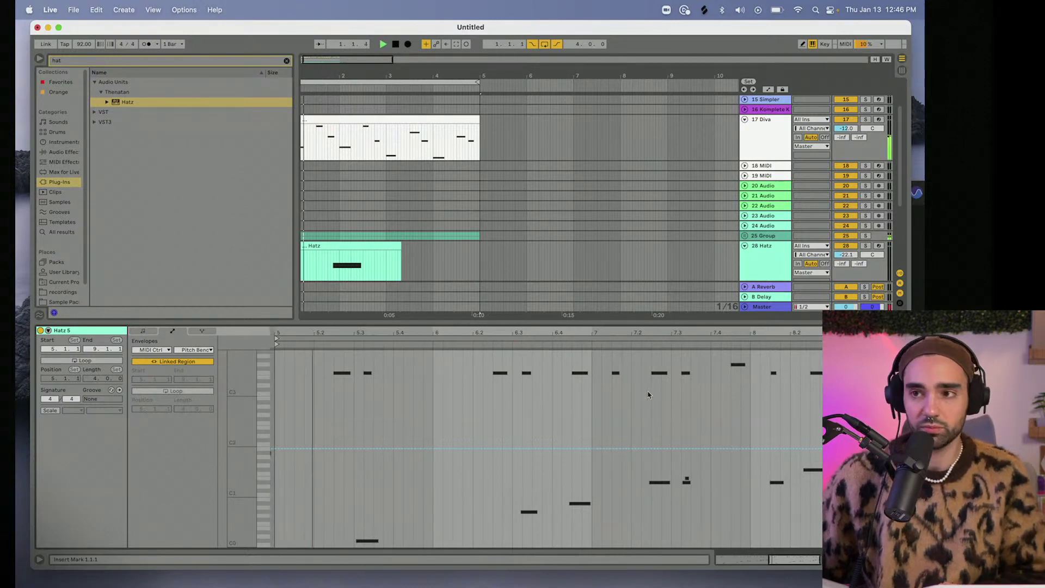
pyautogui.moveTo(563, 322); pyautogui.dragTo(563, 557)
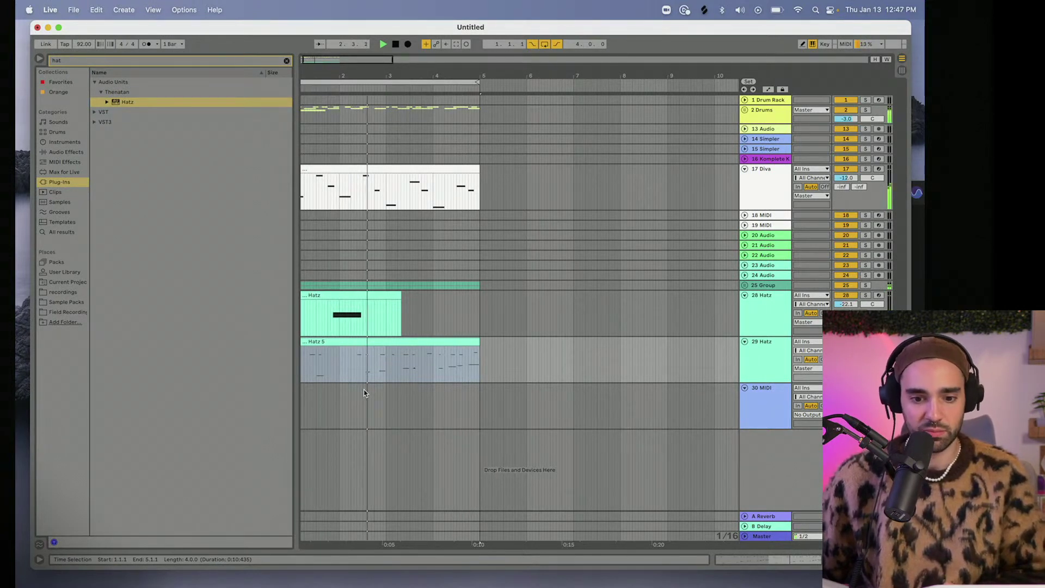
# Reopen the Hatz 5 clip on track 29, stop playback, and compare its notes with its Pitch Bend envelope.
pyautogui.doubleClick(396, 341)
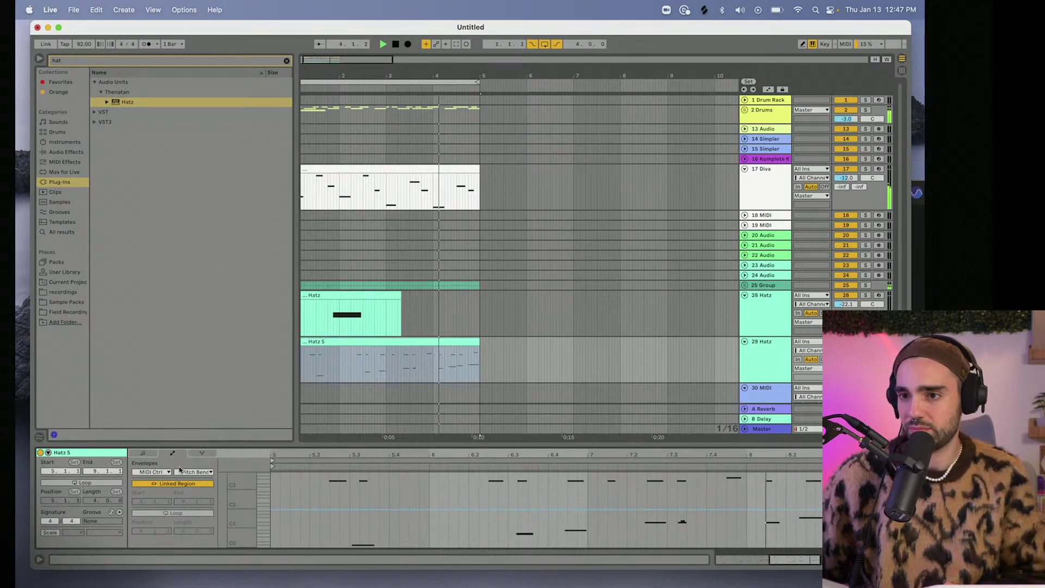
pyautogui.click(143, 454)
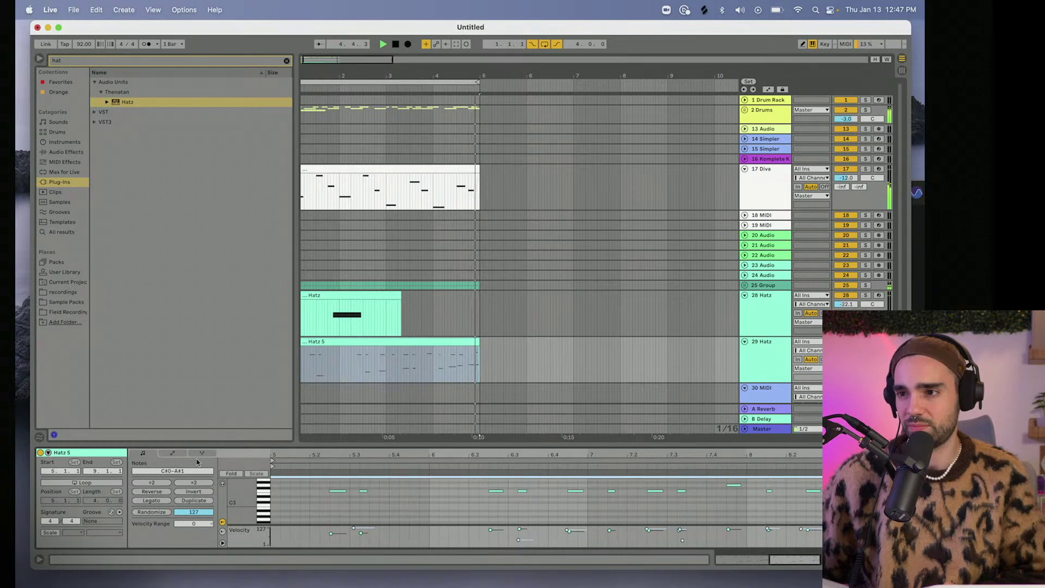
pyautogui.click(427, 374)
pyautogui.press('space')
pyautogui.click(423, 374)
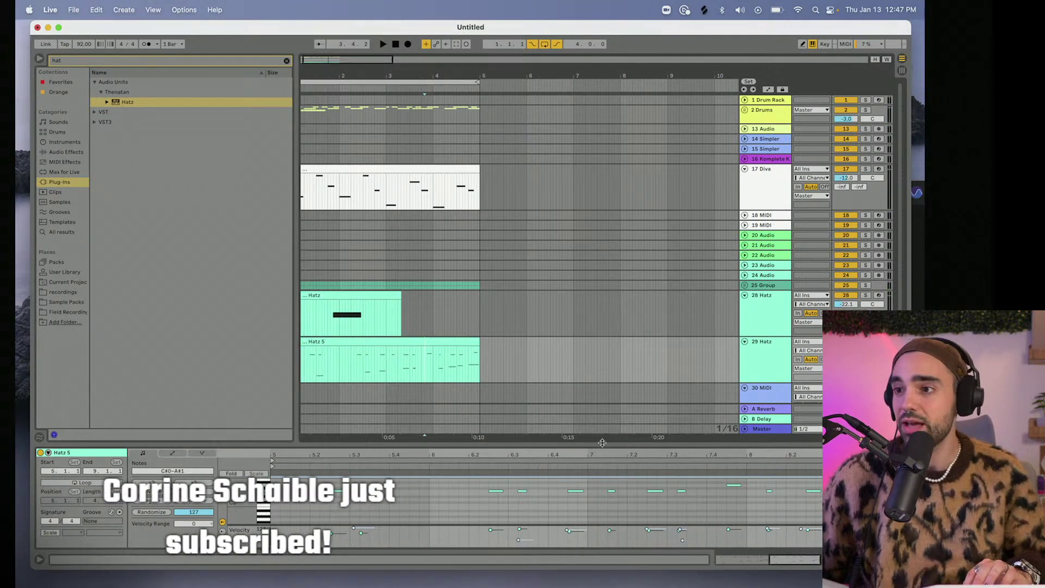
pyautogui.moveTo(601, 439); pyautogui.dragTo(326, 304)
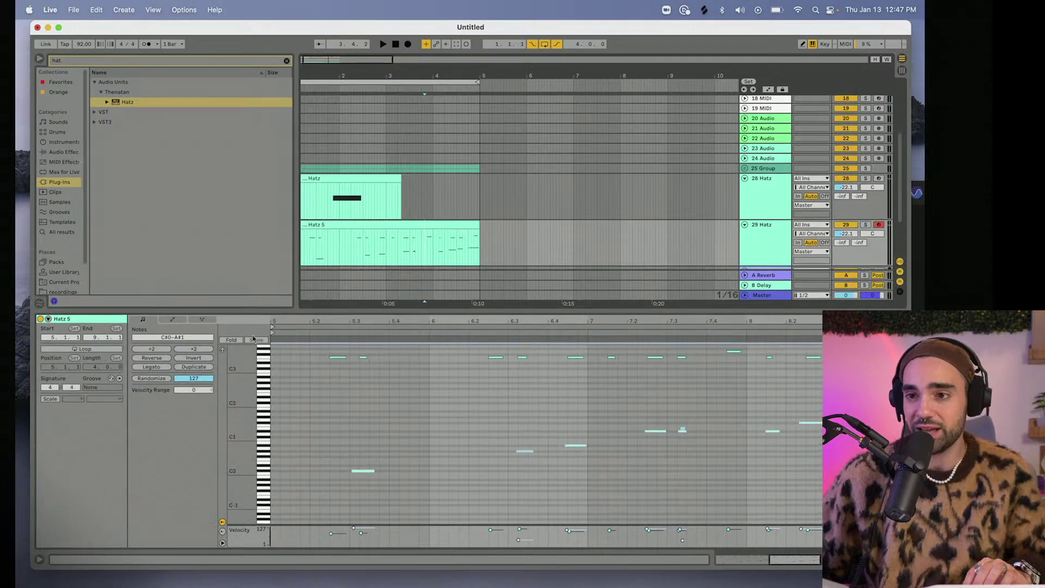
pyautogui.click(172, 320)
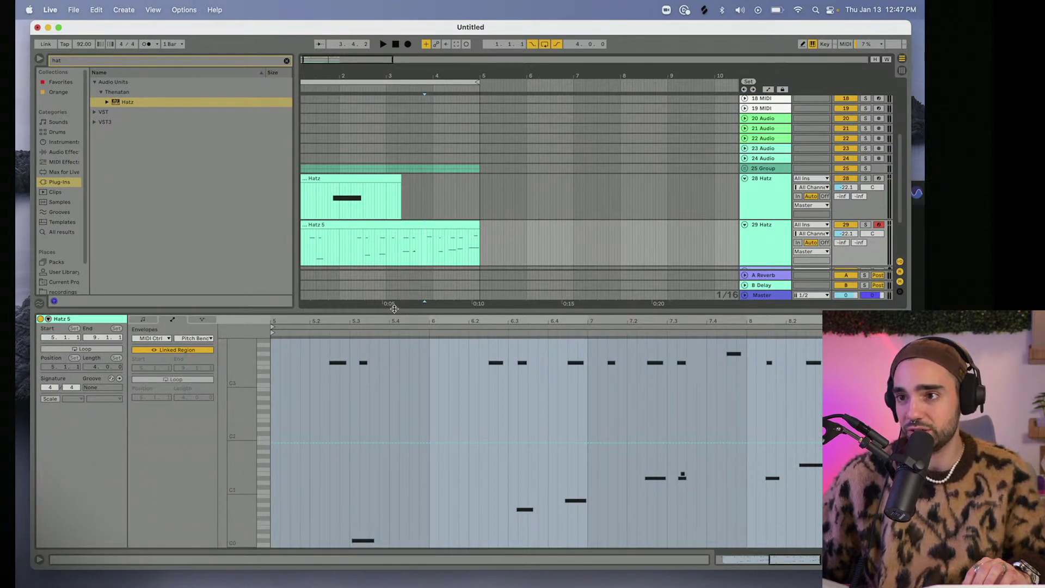
pyautogui.moveTo(340, 315); pyautogui.dragTo(313, 503)
pyautogui.click(410, 293)
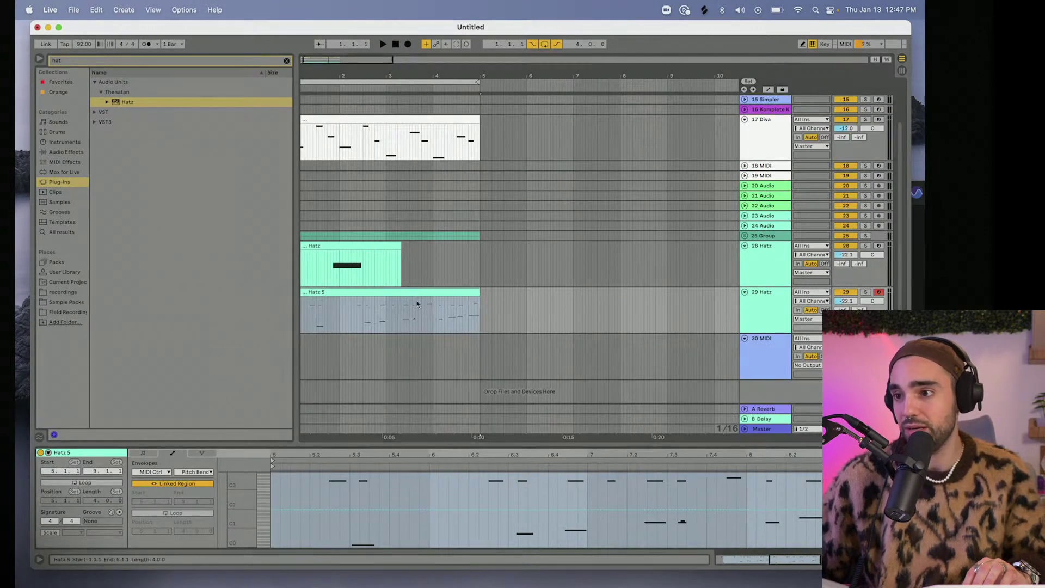
pyautogui.click(154, 455)
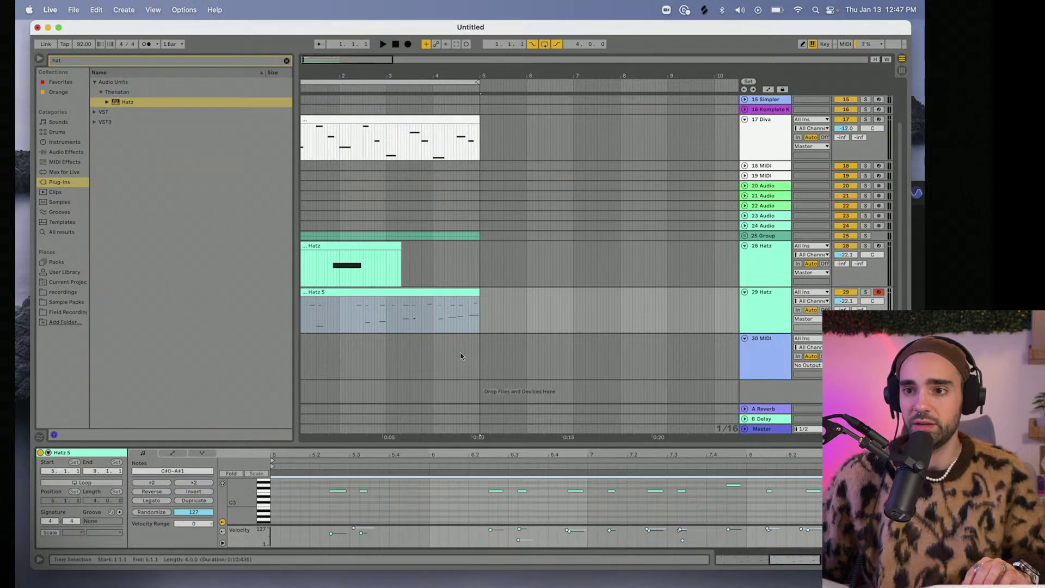
# Split the Hatz 5 clip at 2.2.1 and trim the second part's start to bar 4.
pyautogui.click(393, 316)
pyautogui.click(350, 326)
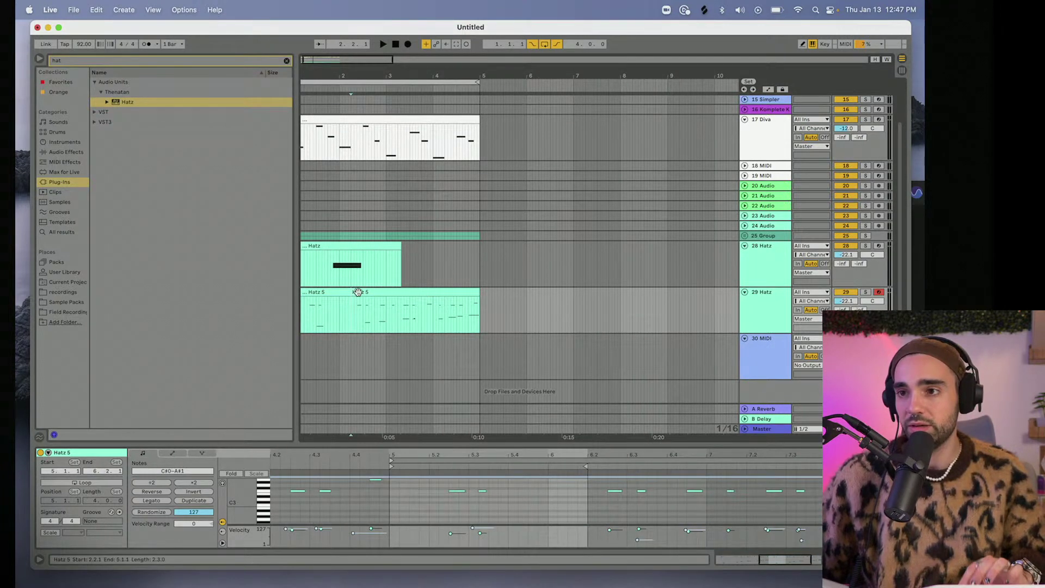
pyautogui.press('super+e')
pyautogui.moveTo(351, 294); pyautogui.dragTo(433, 290)
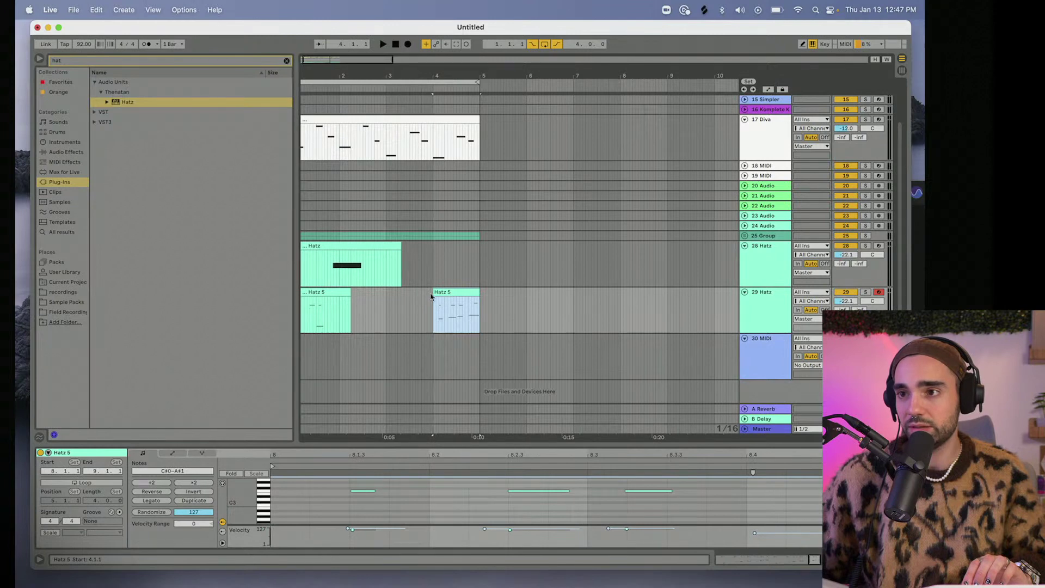
pyautogui.click(397, 43)
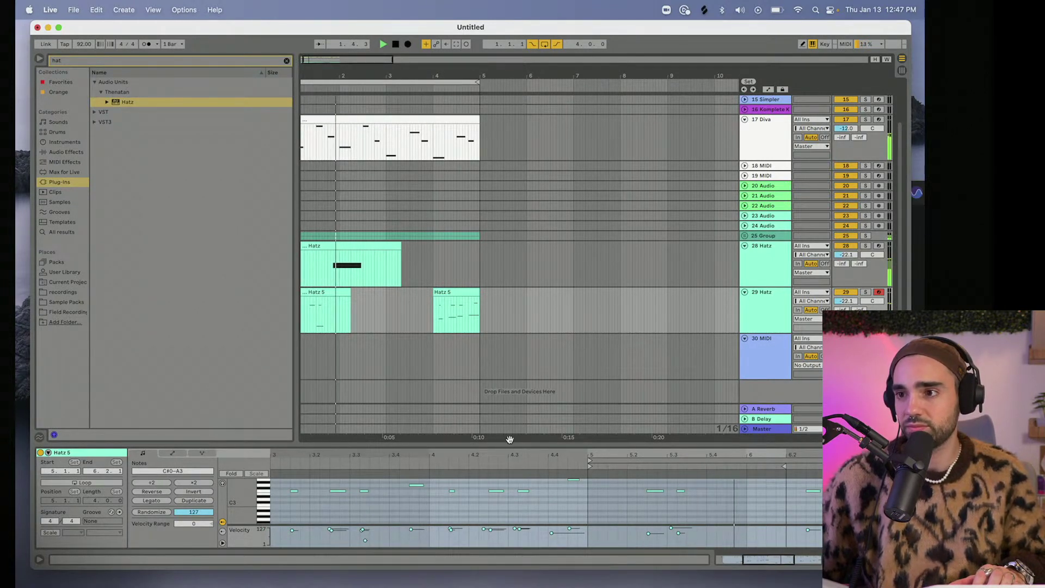
# Delete the low C#0 trigger note from the first Hatz 5 clip and play the beat.
pyautogui.moveTo(509, 439); pyautogui.dragTo(503, 298)
pyautogui.click(680, 459)
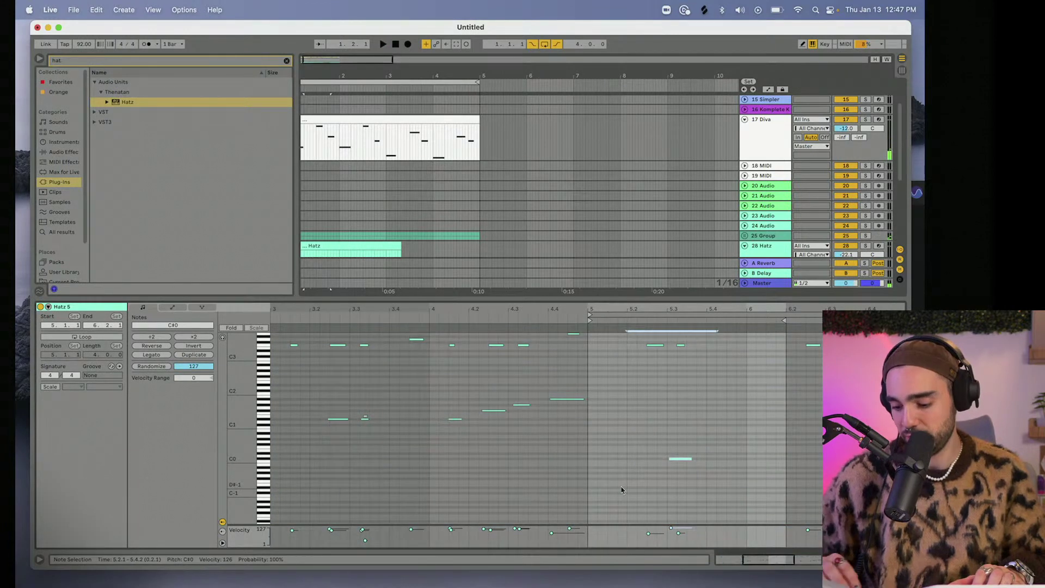
pyautogui.press('Delete')
pyautogui.press('space')
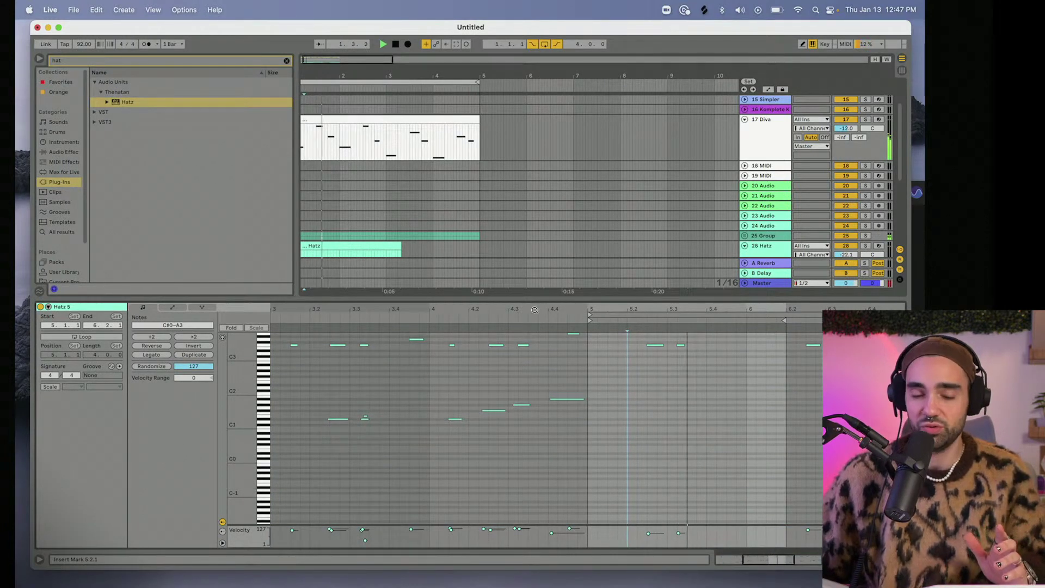
pyautogui.moveTo(535, 300); pyautogui.dragTo(539, 445)
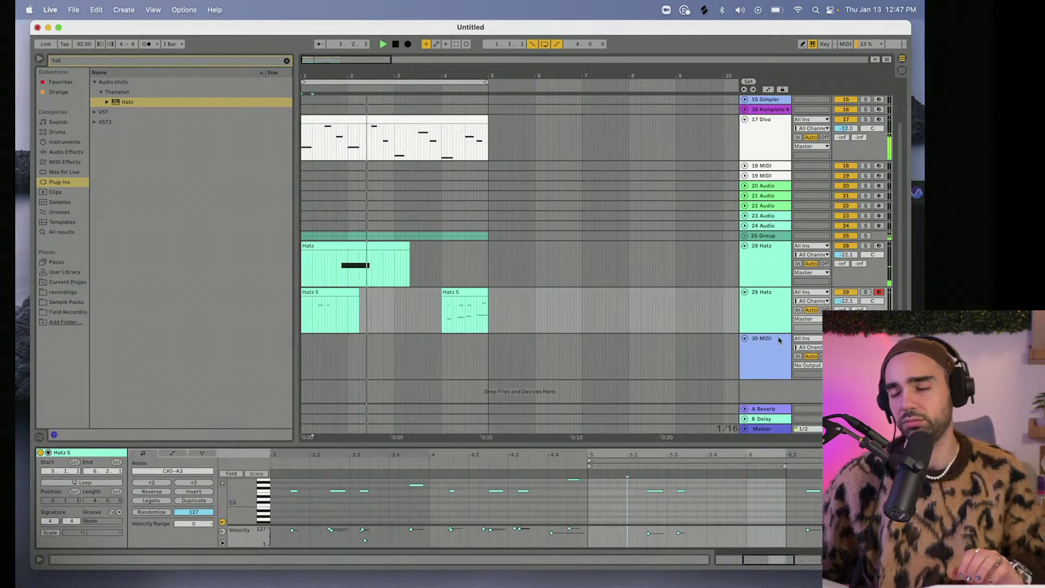
# Show the device chain of track 29 and fold tracks 29 and 28 in the arrangement.
pyautogui.scroll(1, 770, 329)
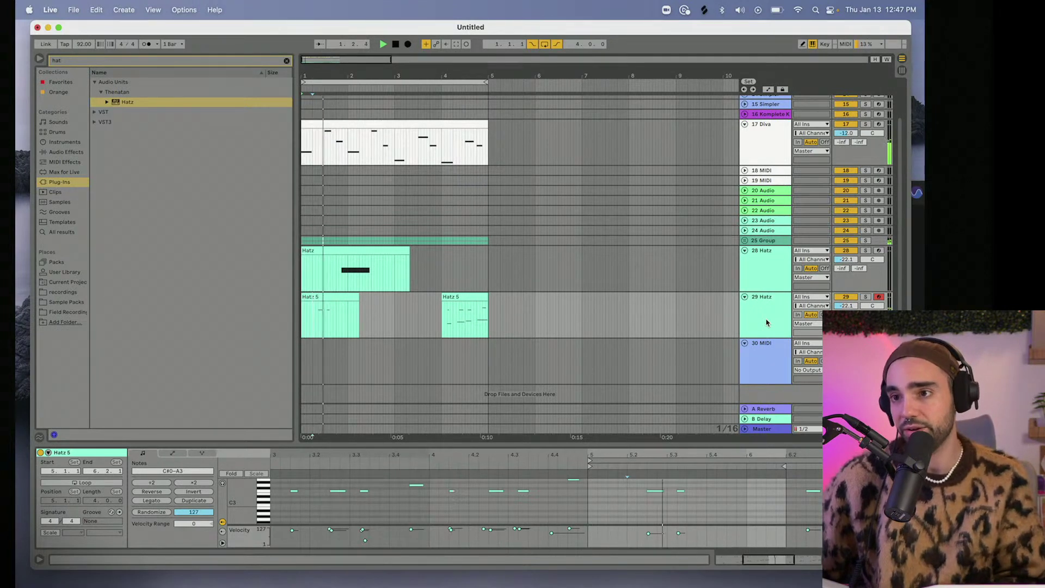
pyautogui.click(766, 322)
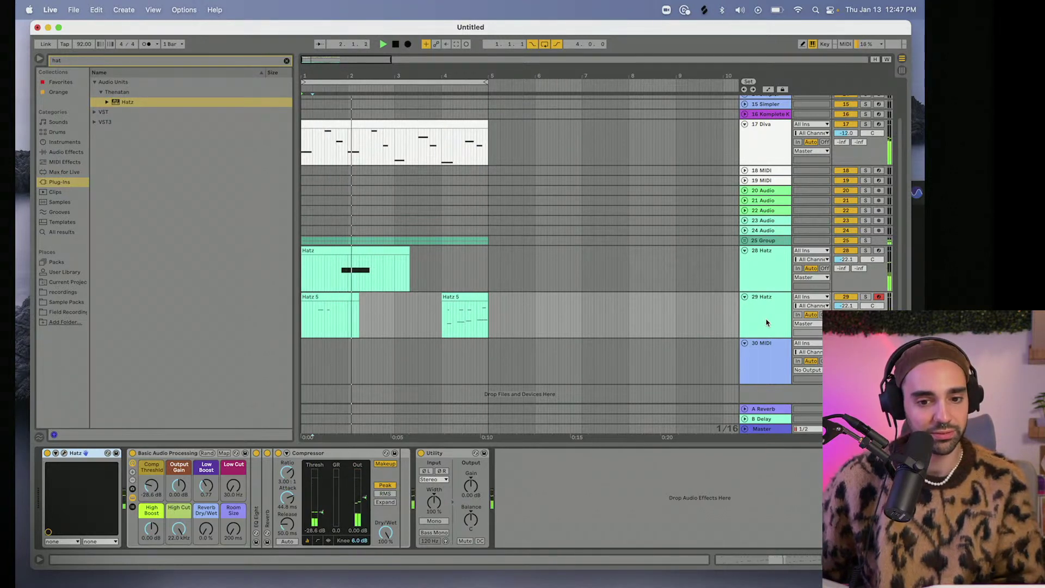
pyautogui.scroll(3, 765, 324)
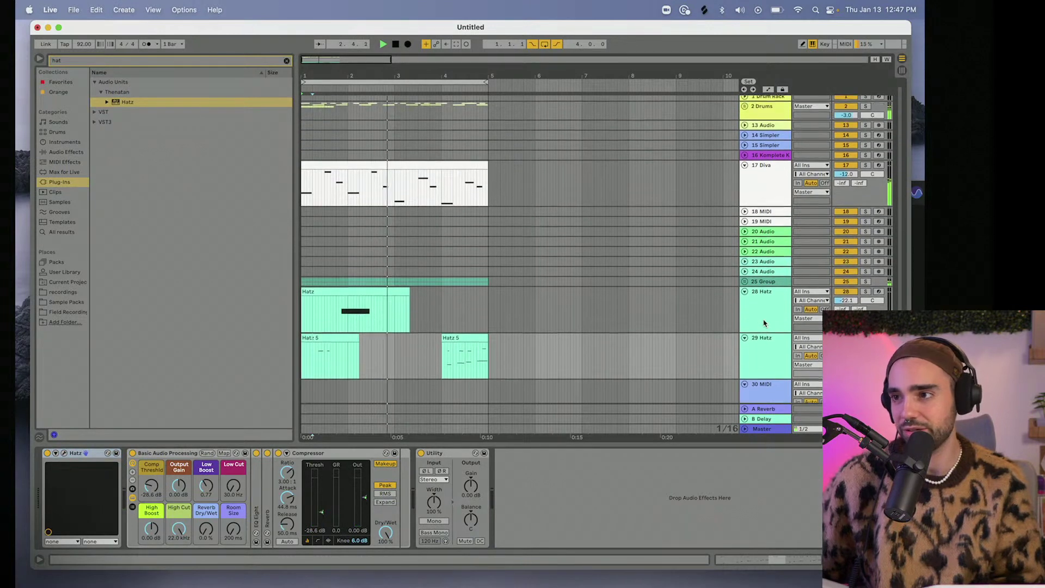
pyautogui.scroll(-1, 756, 321)
pyautogui.click(745, 314)
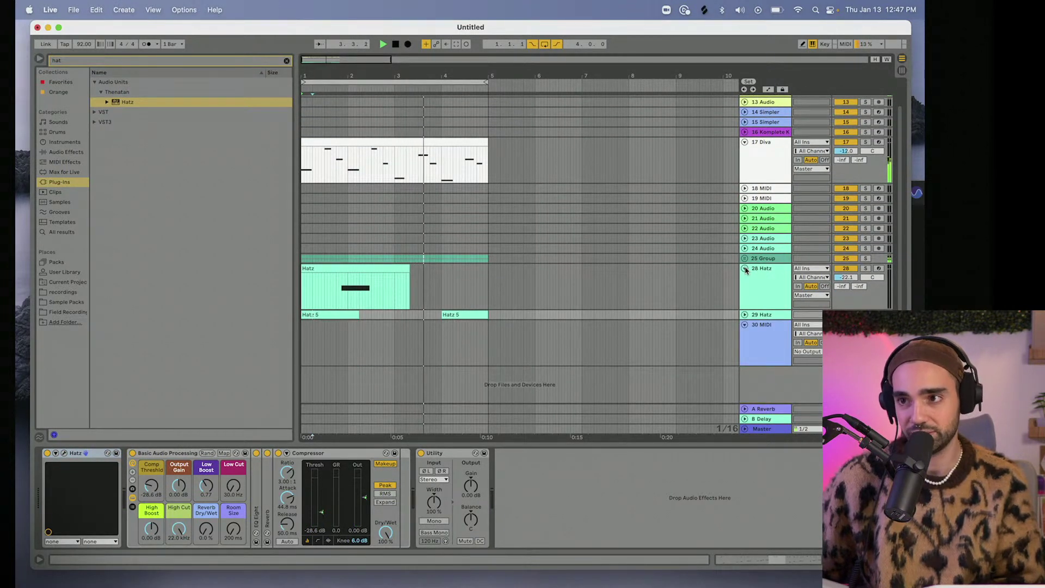
pyautogui.click(745, 268)
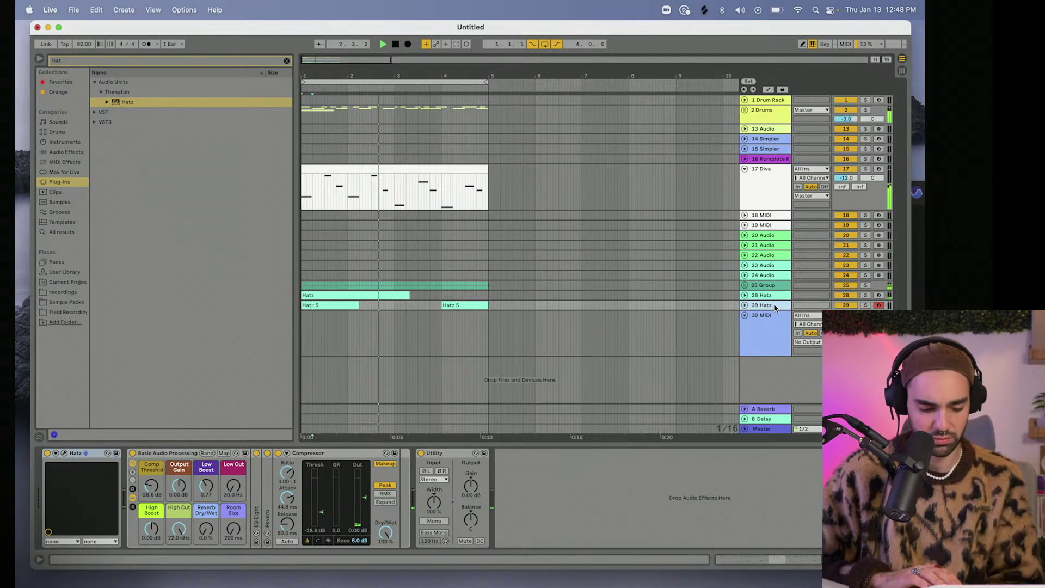
# Duplicate track 29 and delete both Hatz 5 clips from the duplicate track.
pyautogui.press('super+d')
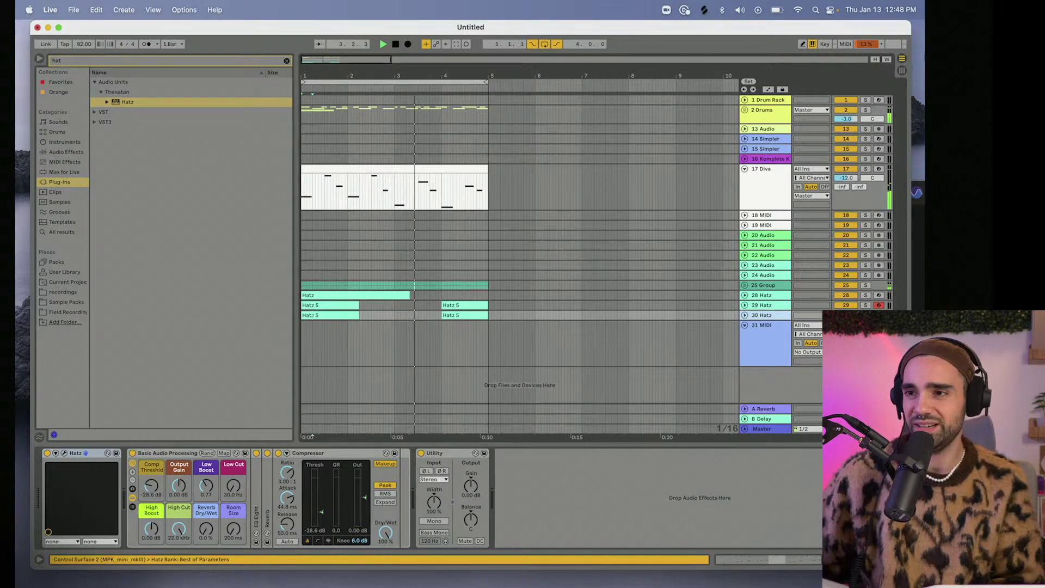
pyautogui.click(462, 315)
pyautogui.press('Delete')
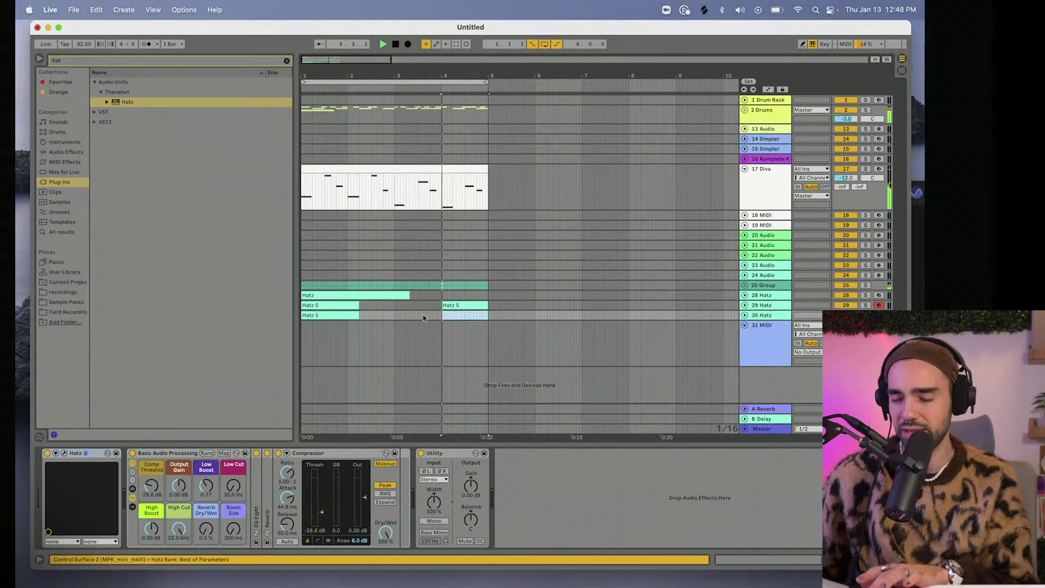
pyautogui.click(351, 313)
pyautogui.press('Delete')
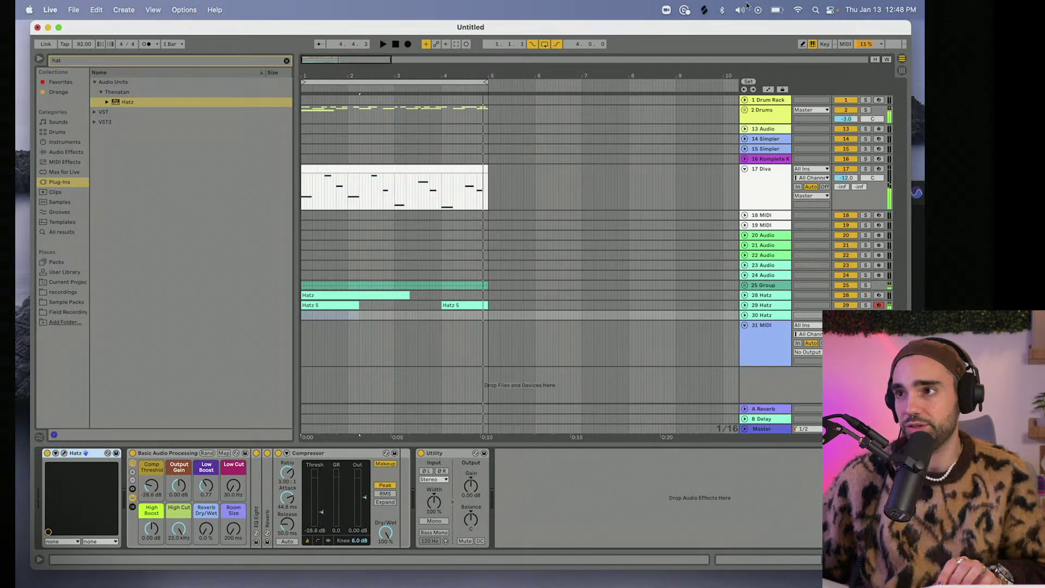
# Switch to Splice and search the samples for "hihat".
pyautogui.click(706, 11)
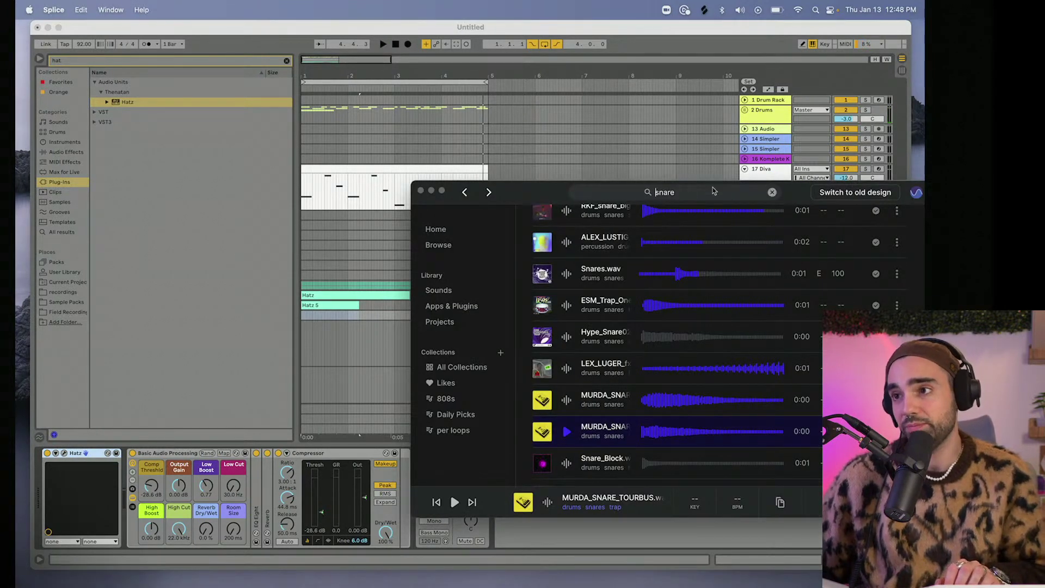
pyautogui.write('hihat')
pyautogui.press('Return')
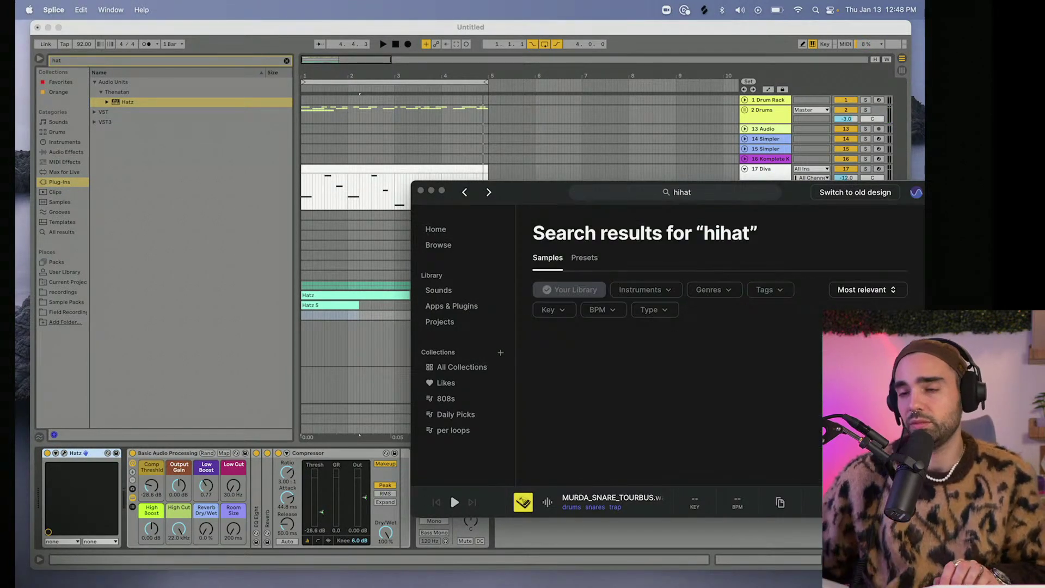
# Return to Live to open the Hatz plug-in on track 30, and switch back to the hihat results in Splice.
pyautogui.press('super+Tab')
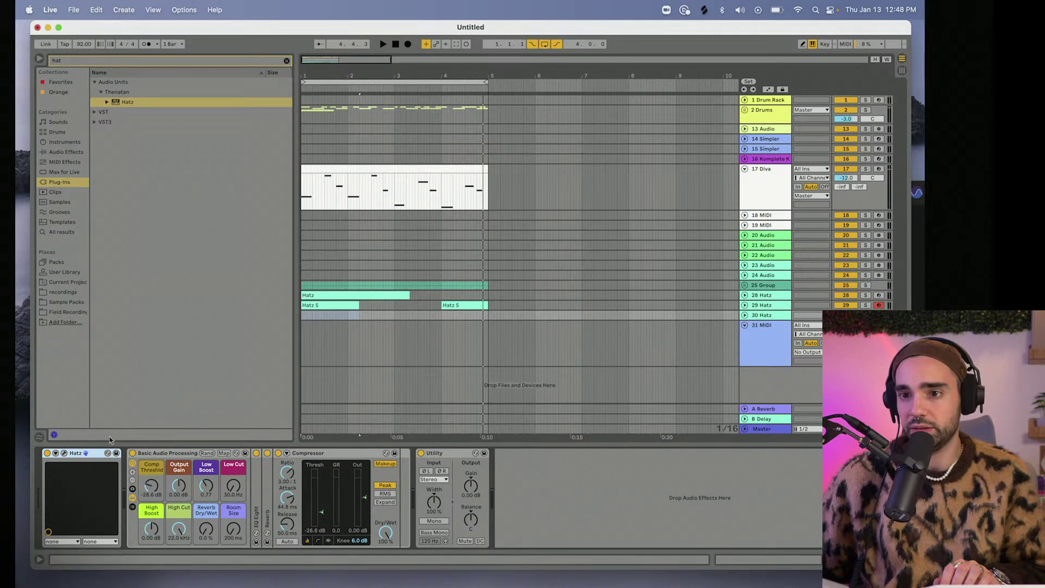
pyautogui.click(64, 456)
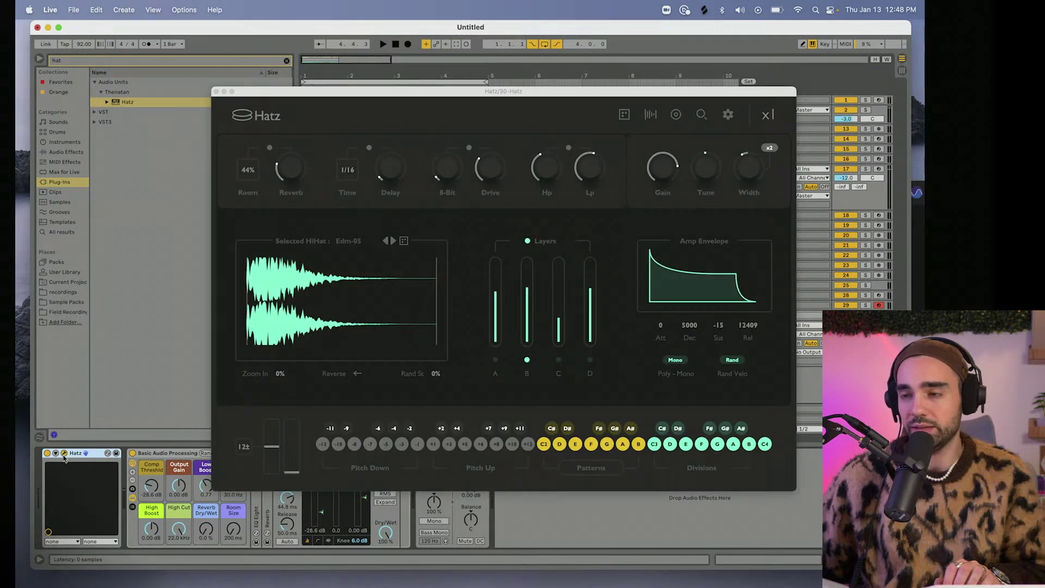
pyautogui.click(684, 11)
pyautogui.click(685, 12)
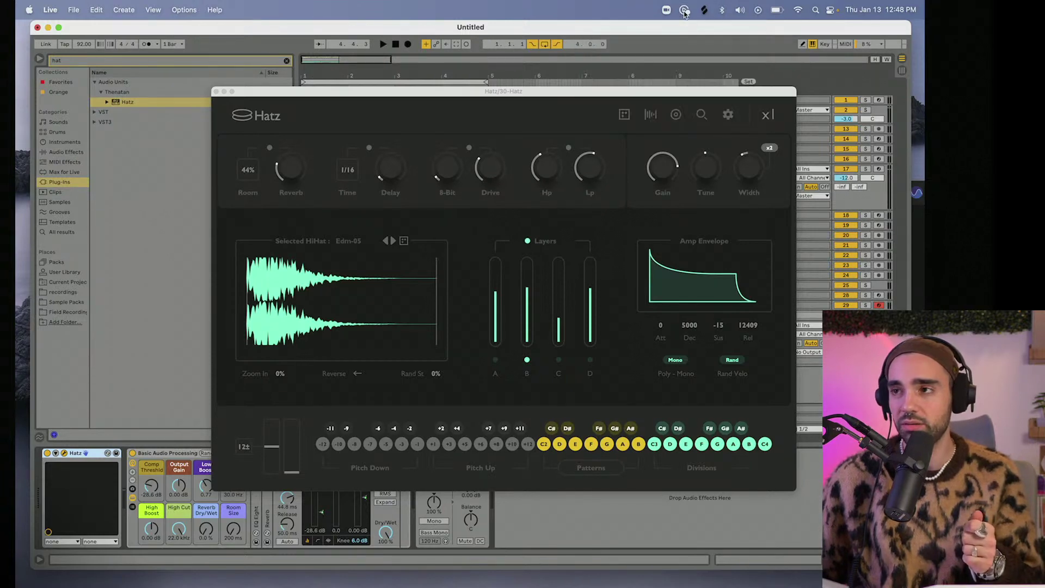
pyautogui.click(705, 11)
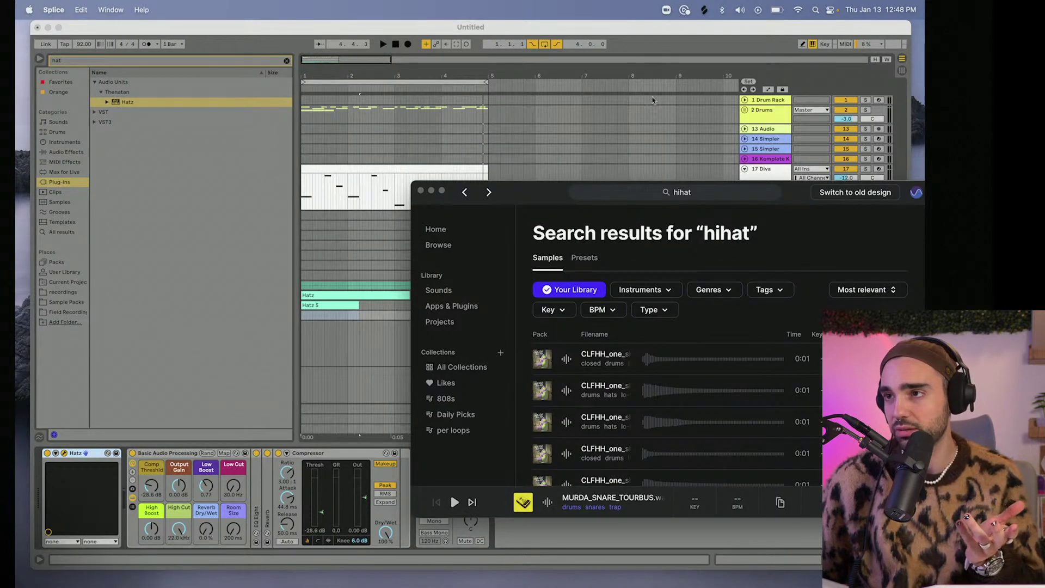
# Audition the first CLFHH one-shot in the results and filter the hihat samples to the trap genre.
pyautogui.click(564, 361)
pyautogui.click(706, 294)
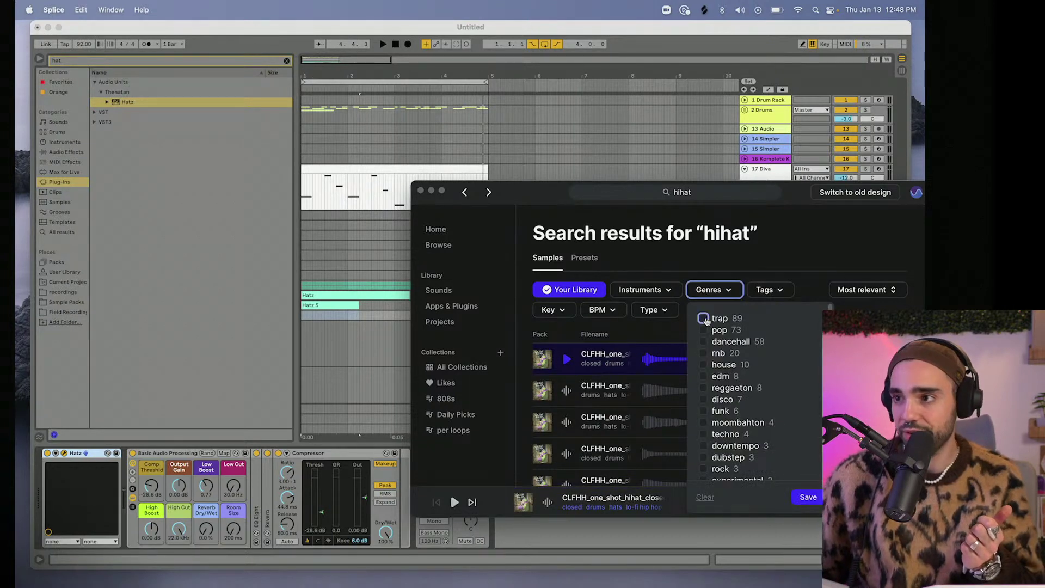
pyautogui.click(803, 498)
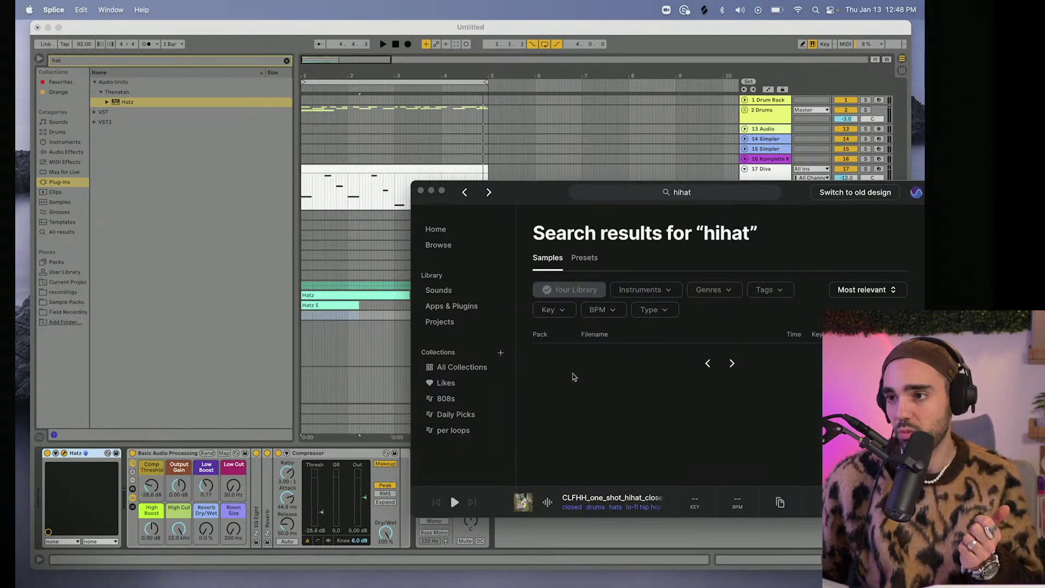
# Audition the trap hihat results, including the YNG_80 hihat loop and ZAY_hihat_open_02.wav.
pyautogui.click(566, 359)
pyautogui.click(566, 422)
pyautogui.scroll(-2, 566, 427)
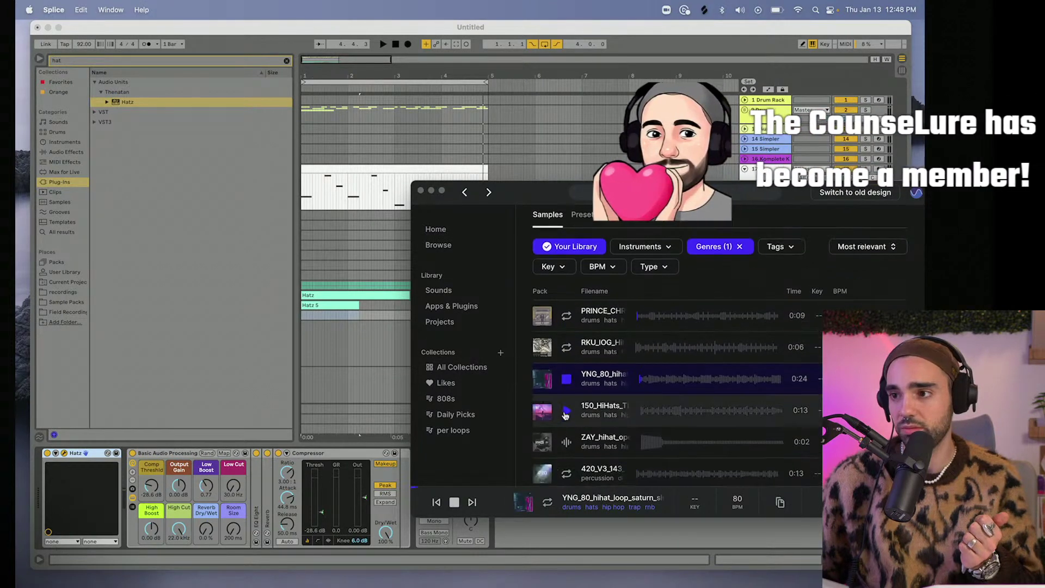
pyautogui.click(565, 430)
pyautogui.scroll(-1, 569, 422)
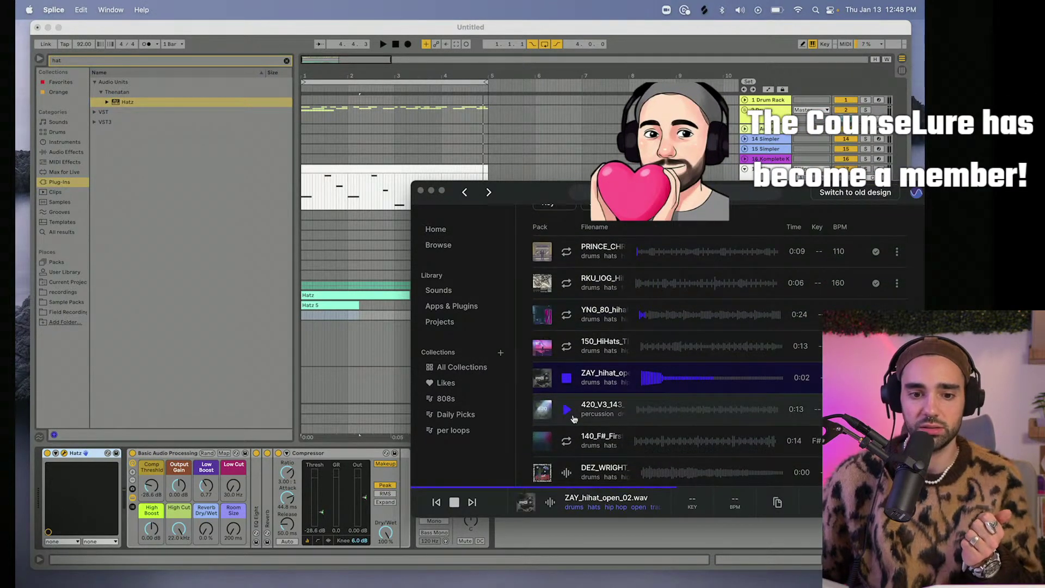
pyautogui.scroll(2, 730, 254)
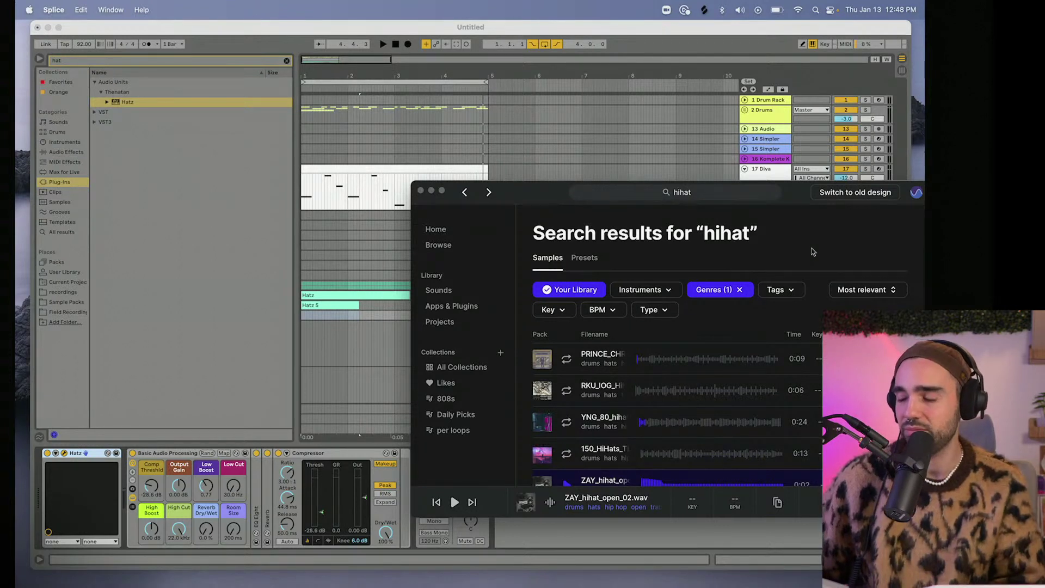
# Restrict the trap hihat results to One-Shots, keeping the Most relevant sort order.
pyautogui.click(856, 294)
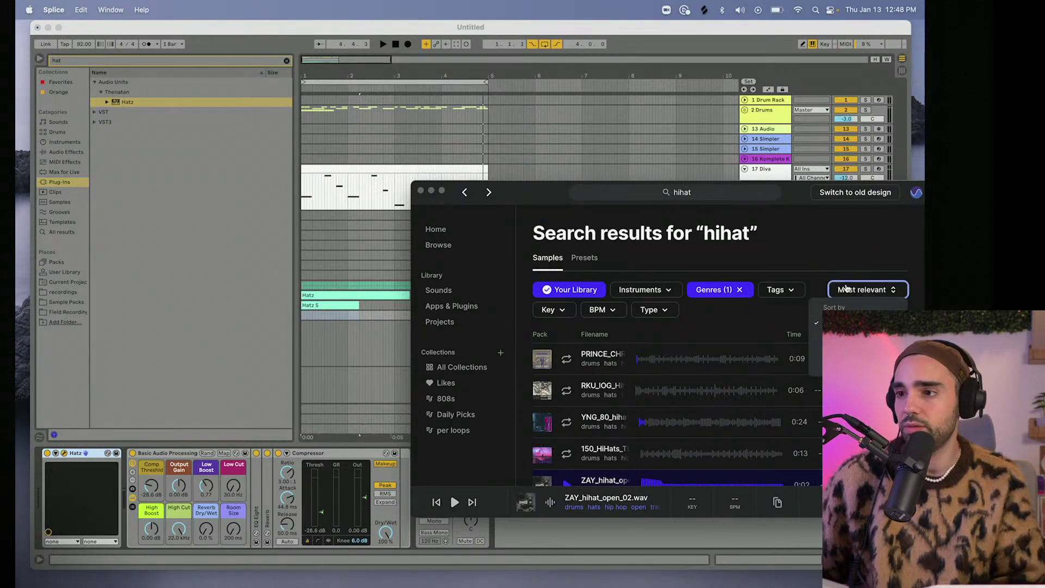
pyautogui.click(838, 268)
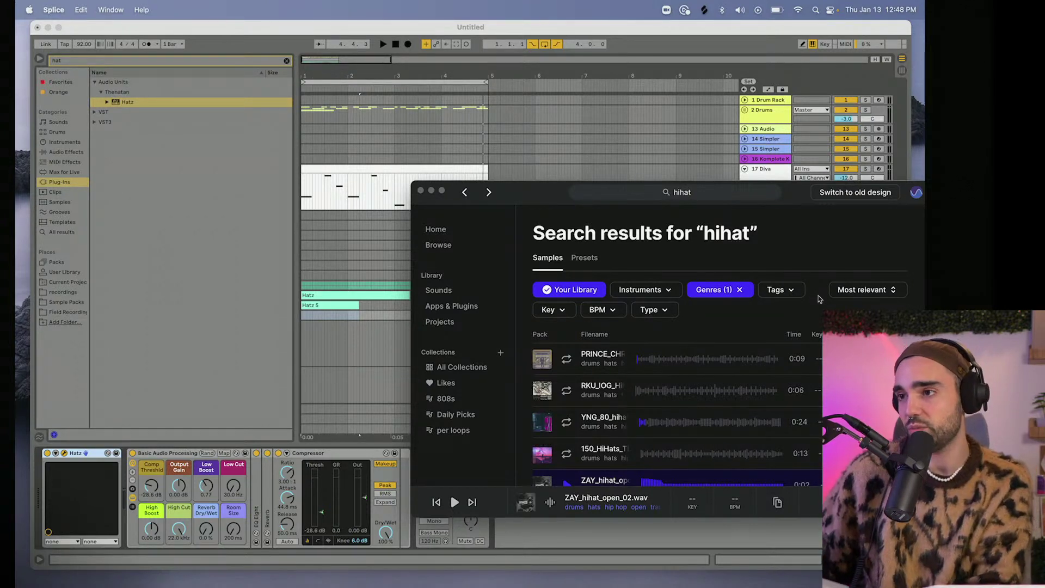
pyautogui.click(654, 311)
pyautogui.click(665, 357)
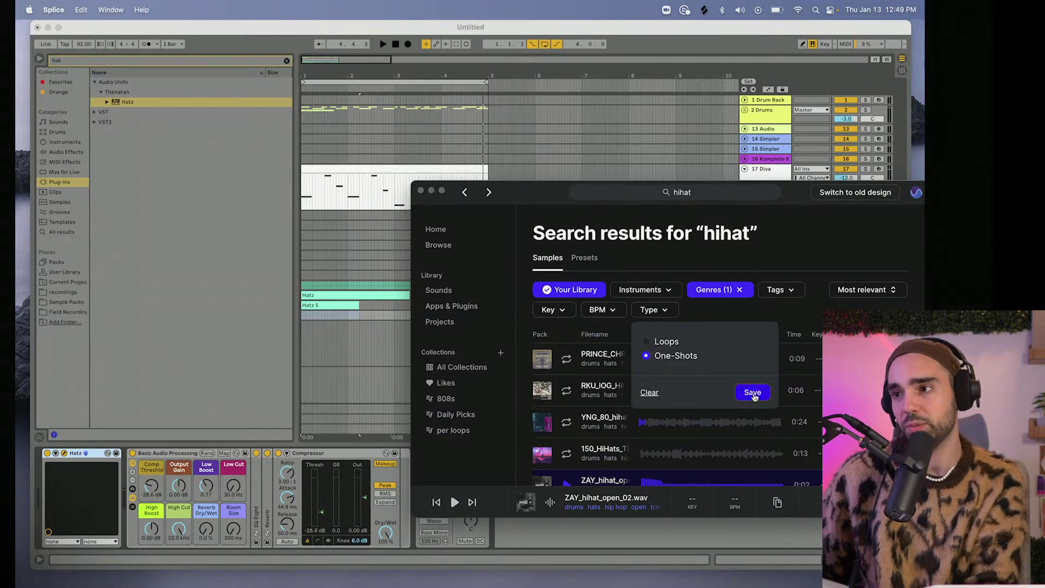
pyautogui.click(752, 392)
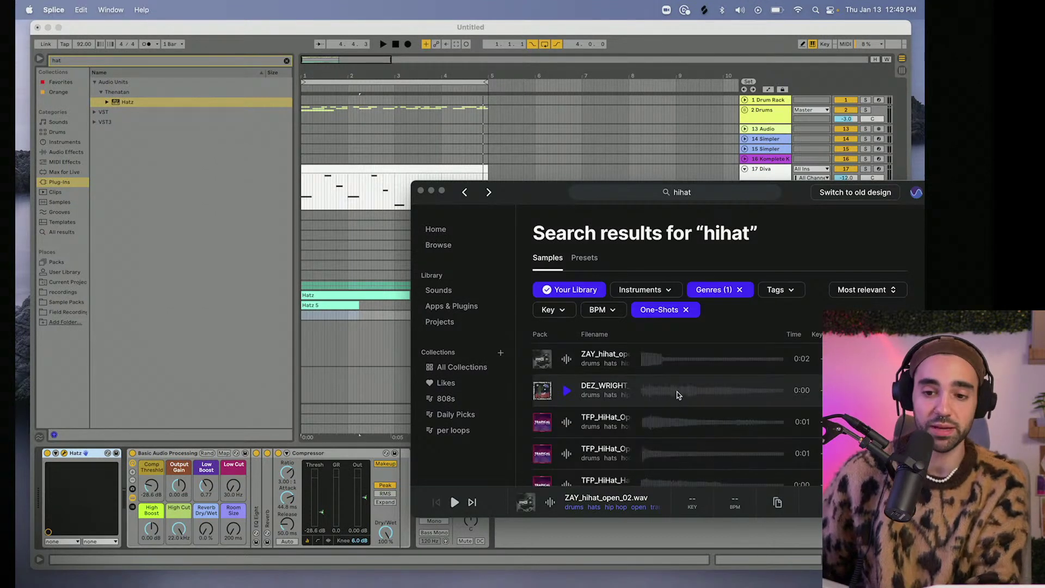
# Audition the one-shot hihats from ZAY_hihat_open_02 through TFP_HiHat_OpenOld, TFP_HiHat_Mini and TRAKGIRL_hihat_20 to Ducko_hihat_01.
pyautogui.press('space')
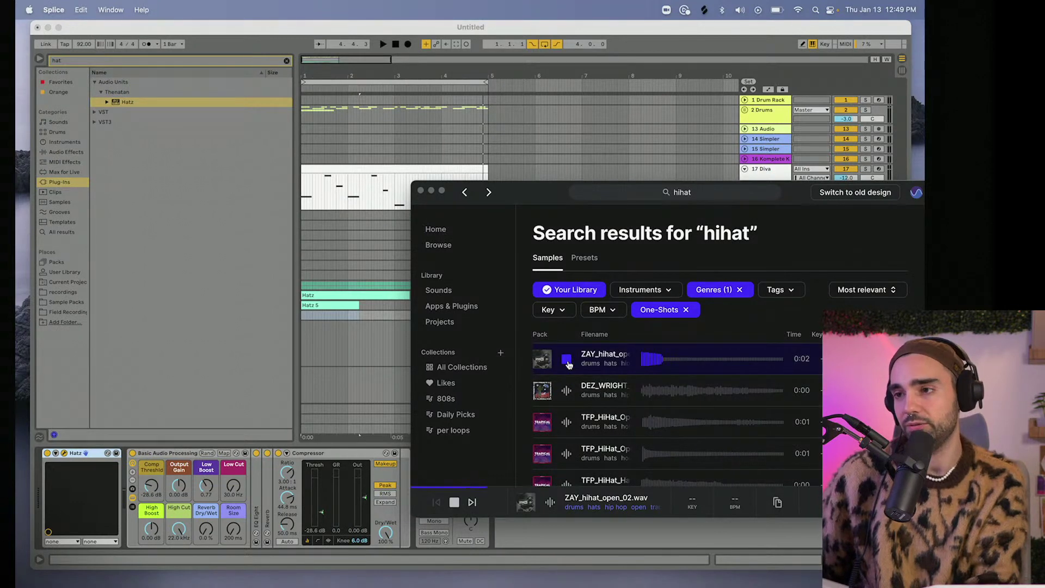
pyautogui.click(566, 425)
pyautogui.scroll(-2, 566, 413)
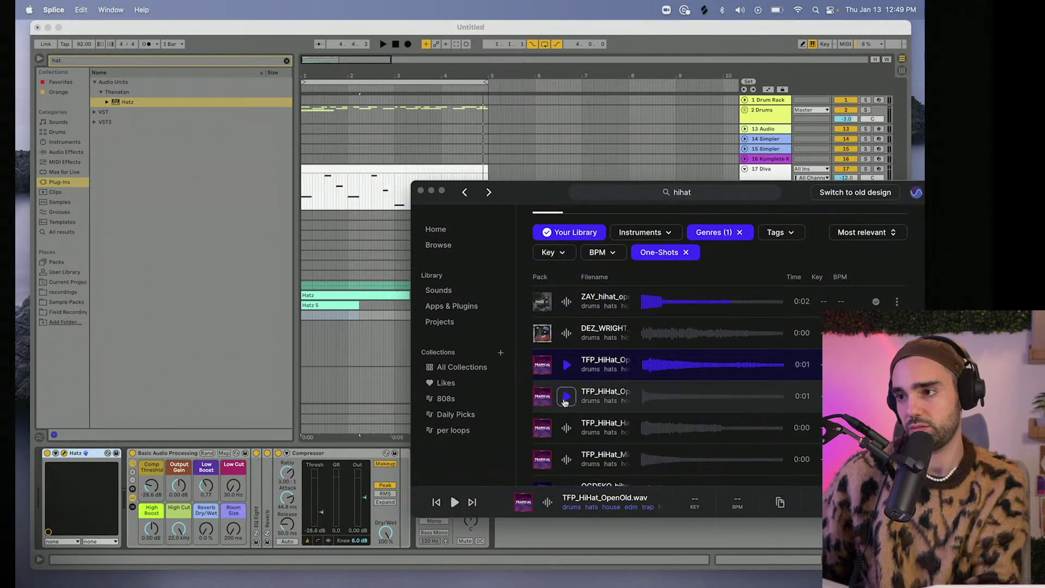
pyautogui.click(566, 401)
pyautogui.scroll(-2, 565, 401)
pyautogui.click(565, 400)
pyautogui.scroll(-2, 565, 401)
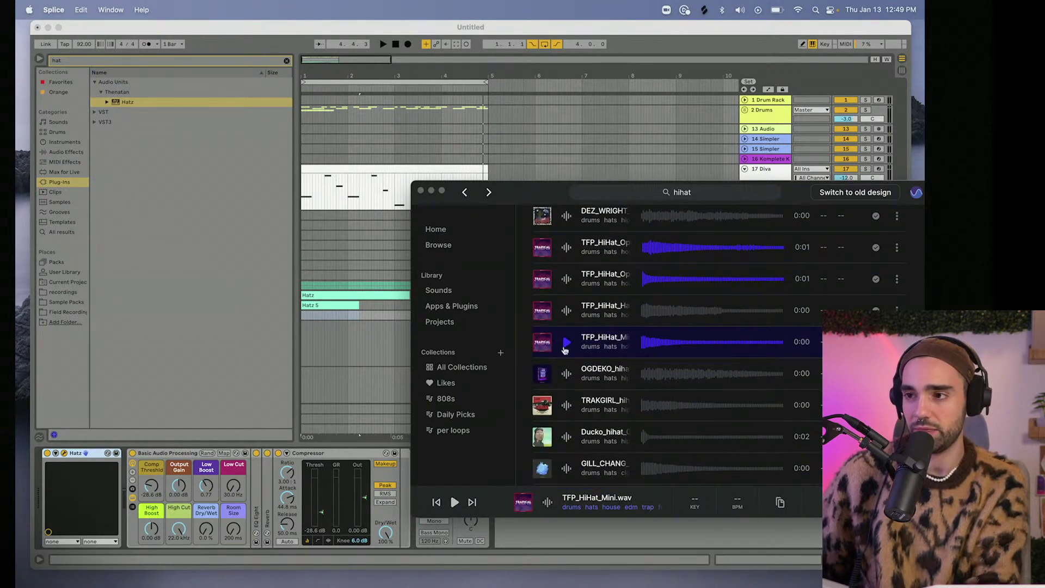
pyautogui.click(569, 412)
pyautogui.click(568, 441)
pyautogui.scroll(-2, 568, 392)
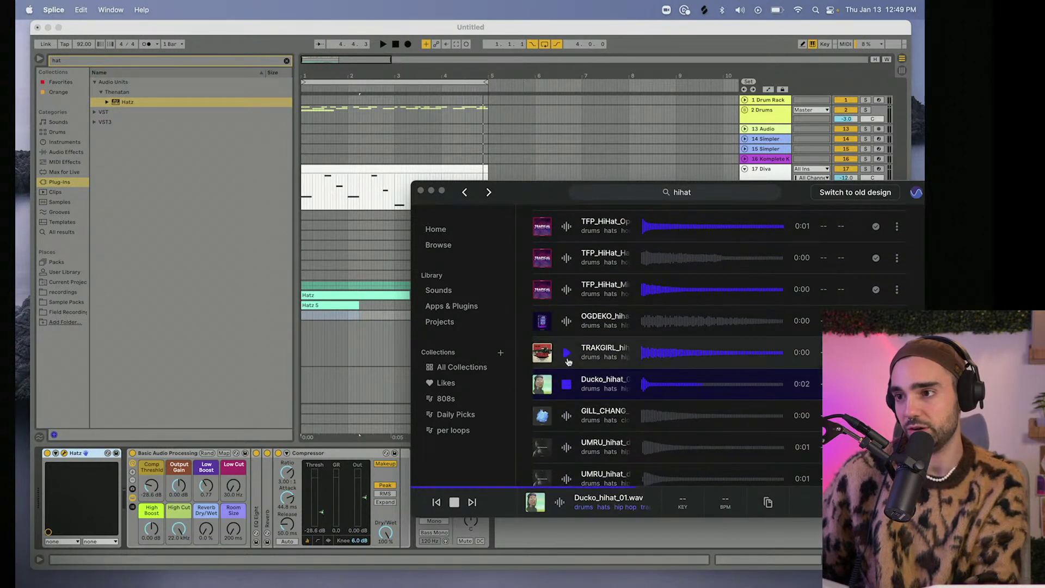
# Replay TRAKGIRL_hihat_20 and compare it with UMRU_hihat_drumset_02 and Ducko_hihat_01.
pyautogui.click(568, 354)
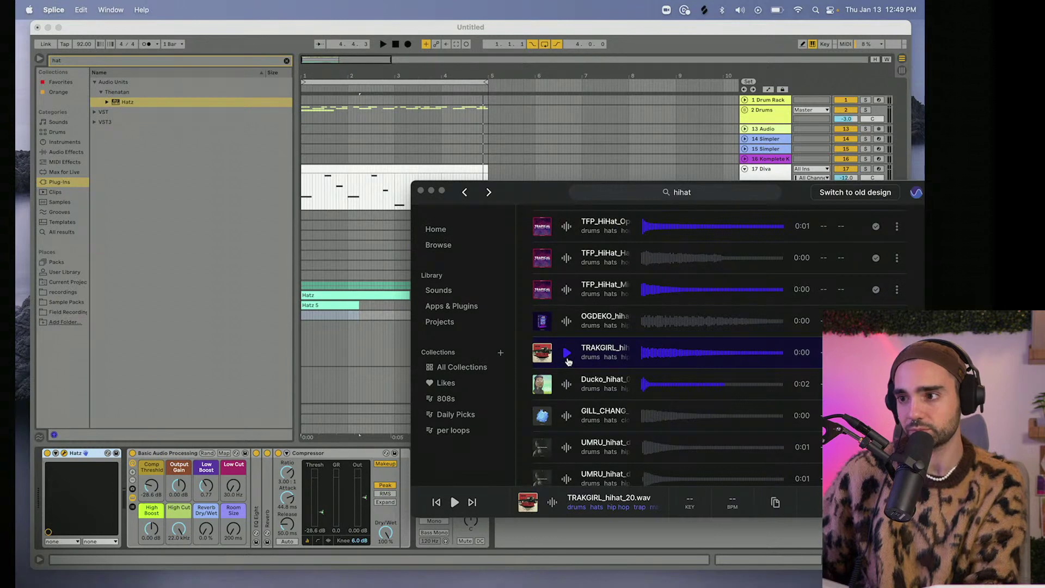
pyautogui.scroll(-2, 567, 359)
pyautogui.click(567, 398)
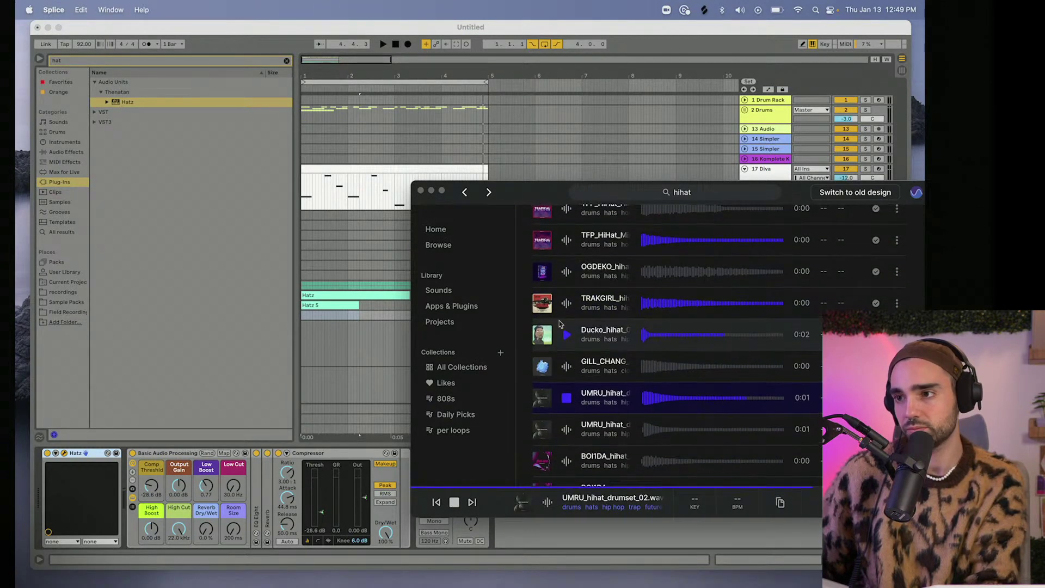
pyautogui.click(566, 334)
pyautogui.click(566, 303)
pyautogui.scroll(-1, 567, 303)
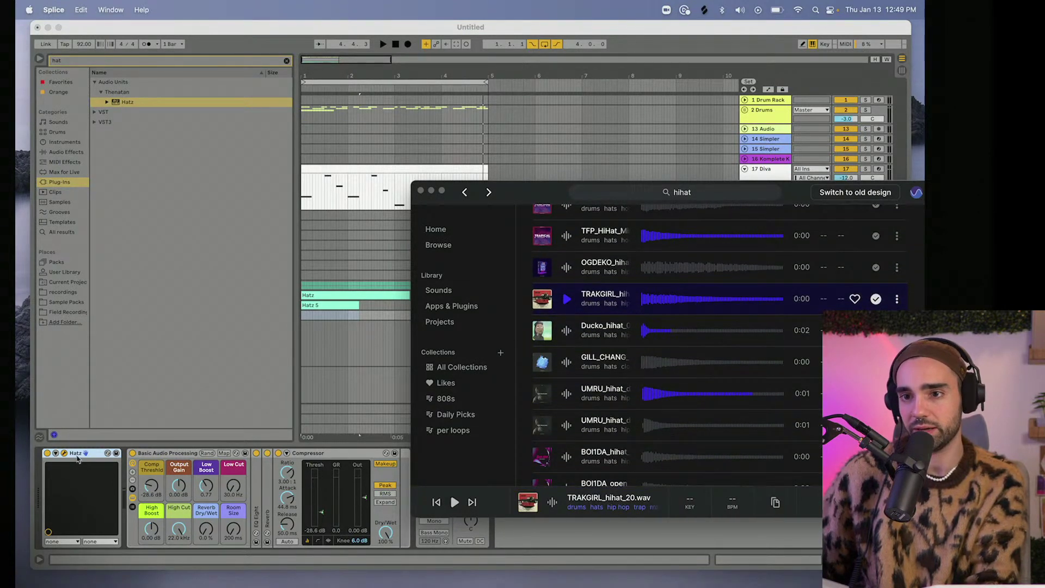
# Switch to Live, show the Hatz plug-in of track 30 and start playback of the arrangement.
pyautogui.moveTo(567, 302); pyautogui.dragTo(352, 323)
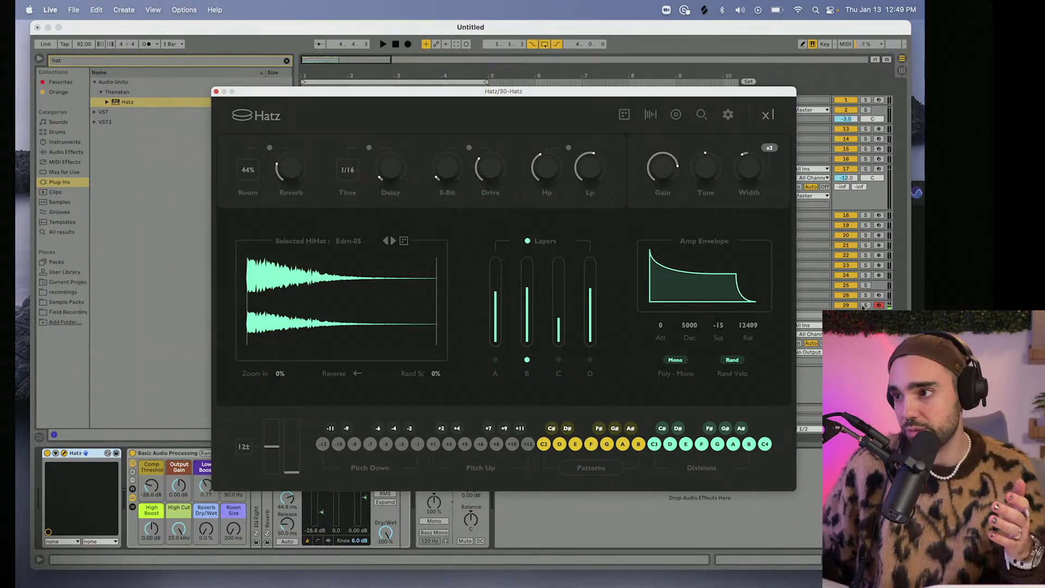
pyautogui.click(359, 434)
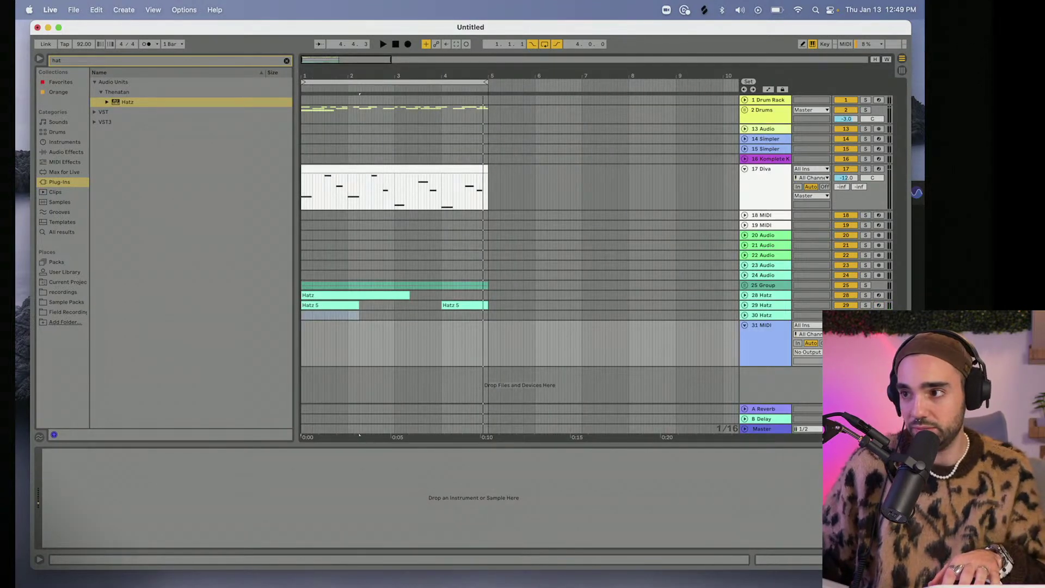
pyautogui.click(762, 315)
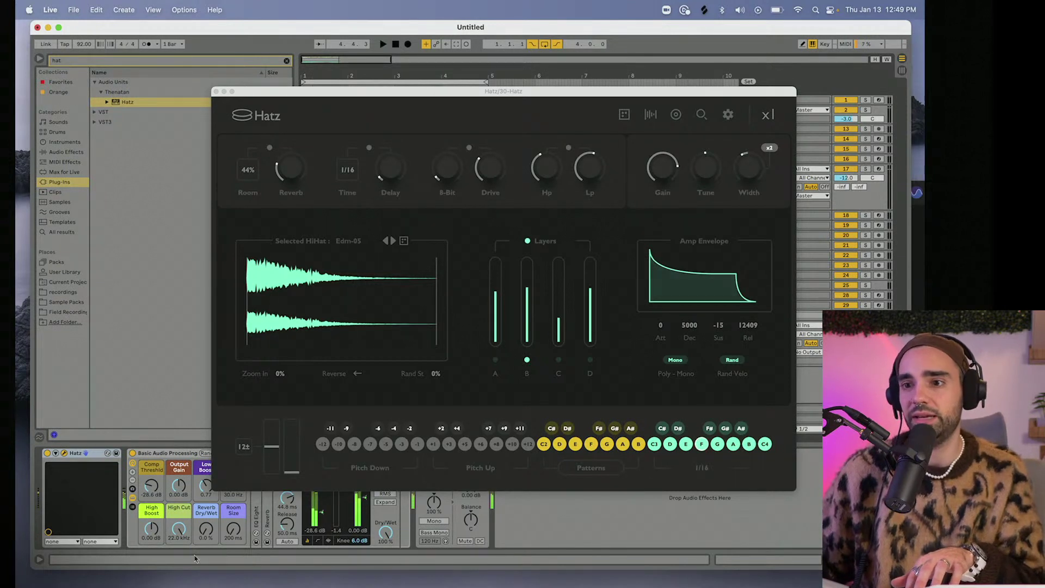
pyautogui.moveTo(179, 528); pyautogui.dragTo(179, 517)
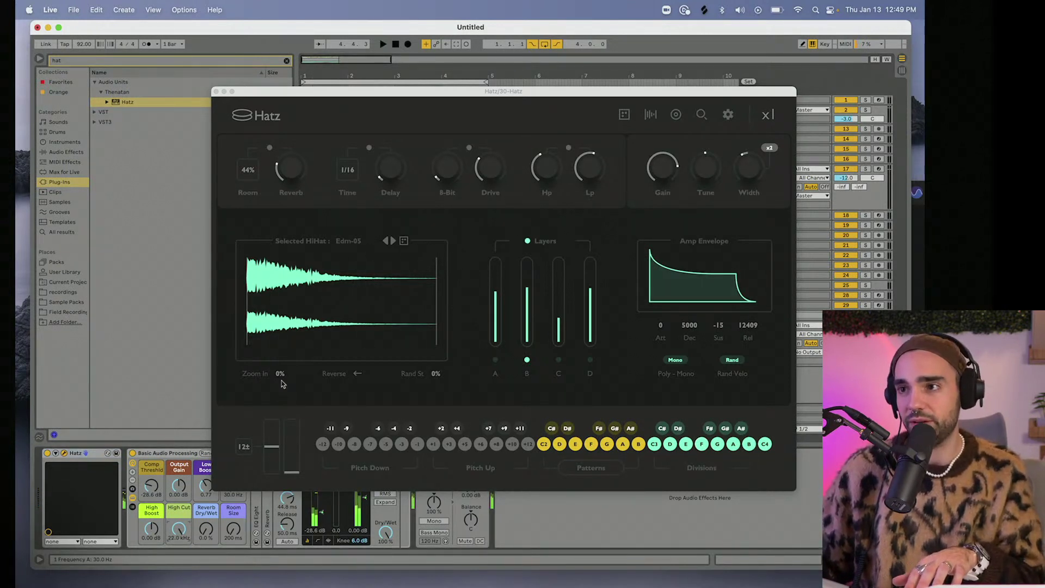
pyautogui.press('space')
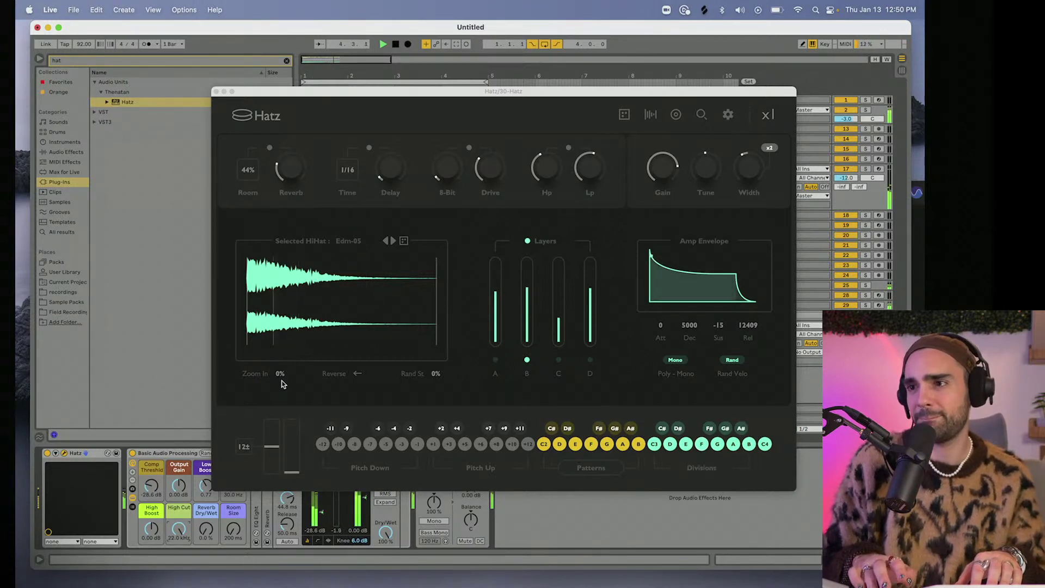
# Show the Gain Designer in Hatz and redraw its ten steps as three full-level steps followed by a descending ramp.
pyautogui.click(651, 114)
pyautogui.click(679, 114)
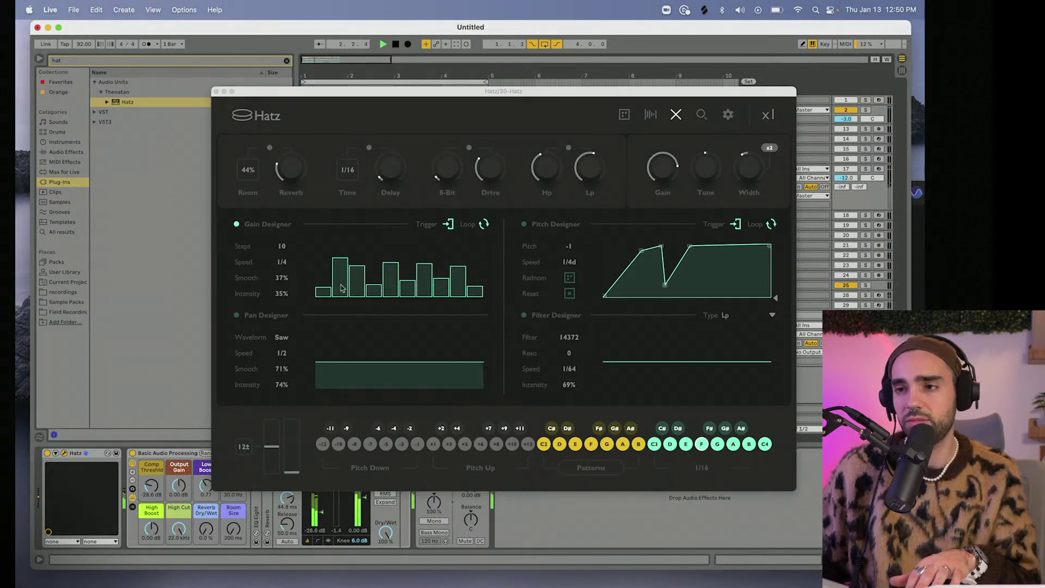
pyautogui.moveTo(342, 289); pyautogui.dragTo(464, 299)
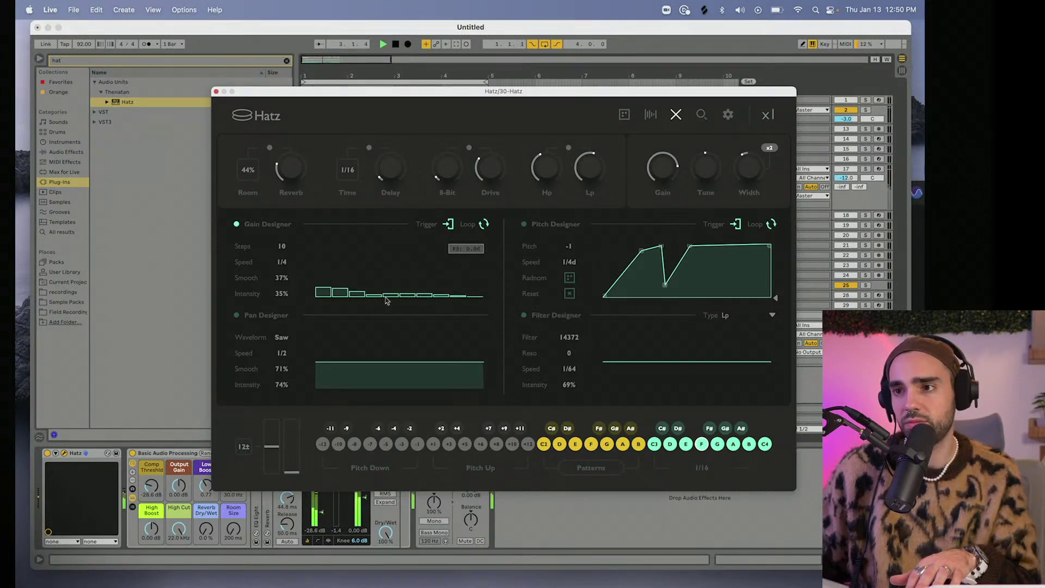
pyautogui.moveTo(336, 273); pyautogui.dragTo(312, 230)
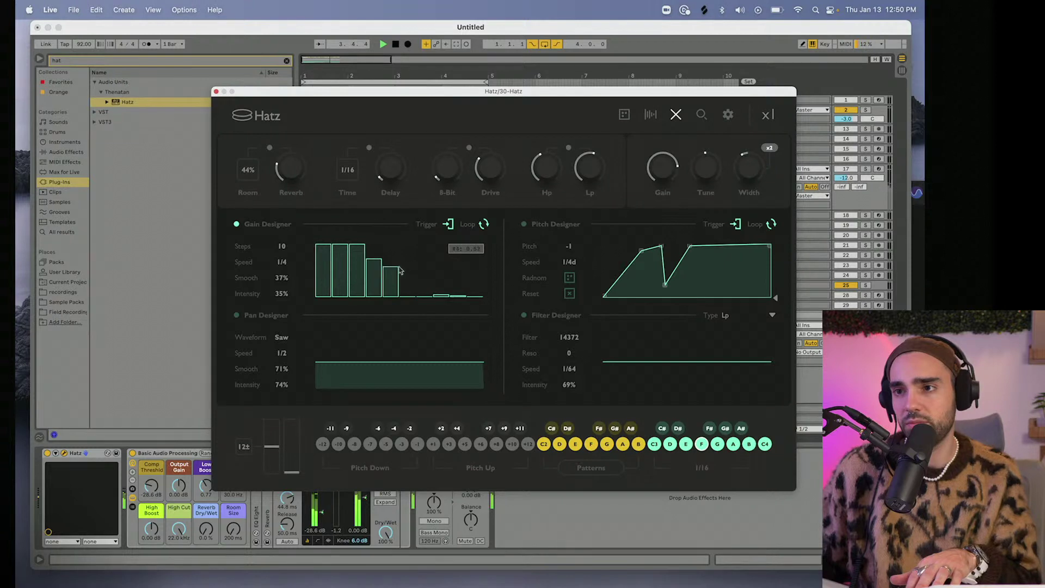
pyautogui.moveTo(400, 271); pyautogui.dragTo(469, 293)
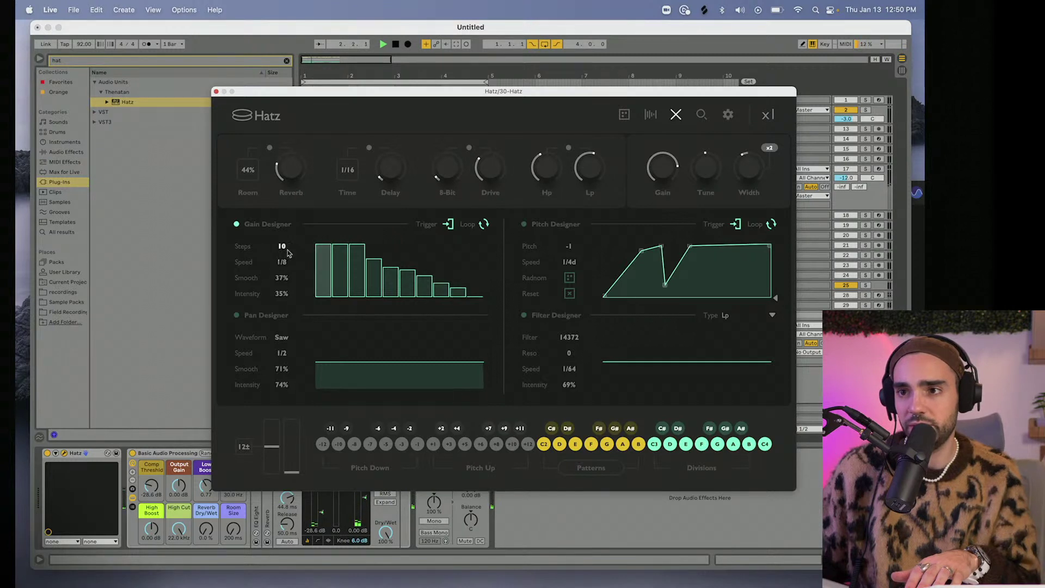
# Set the Gain Designer's speed to 1/16 and its intensity to 100%.
pyautogui.moveTo(286, 264); pyautogui.dragTo(292, 254)
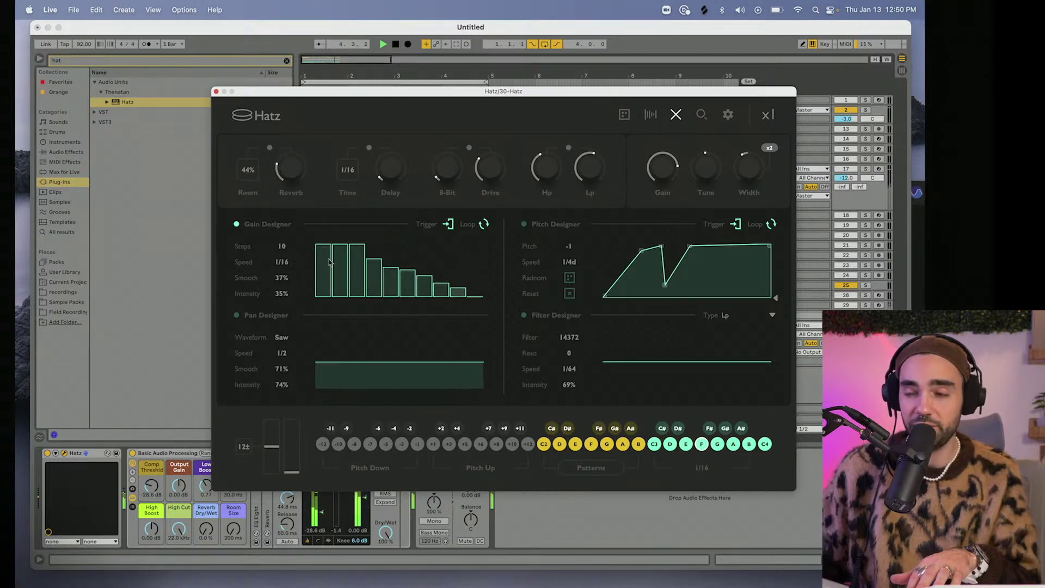
pyautogui.moveTo(282, 293); pyautogui.dragTo(287, 216)
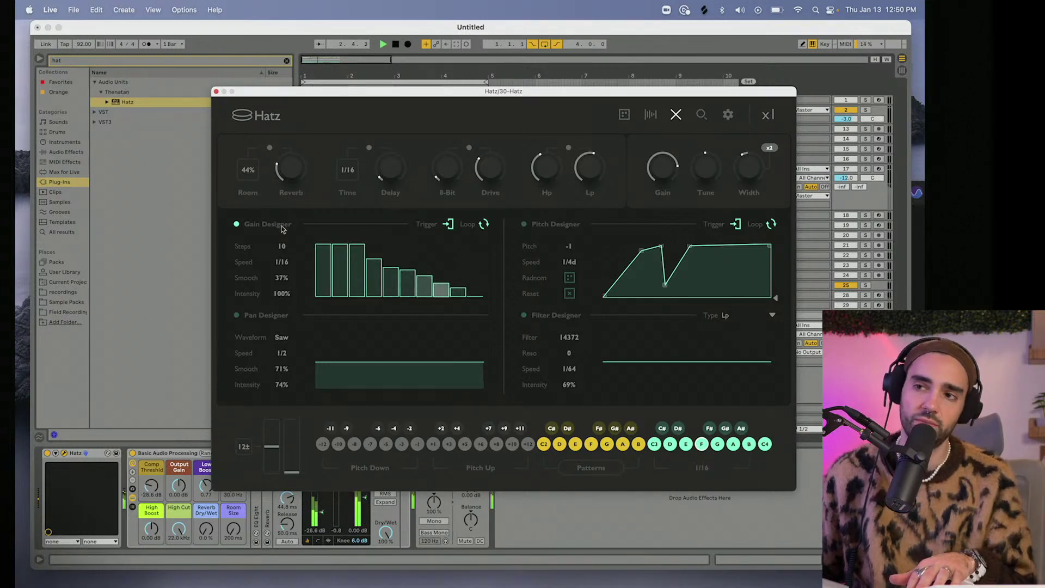
pyautogui.moveTo(350, 237)
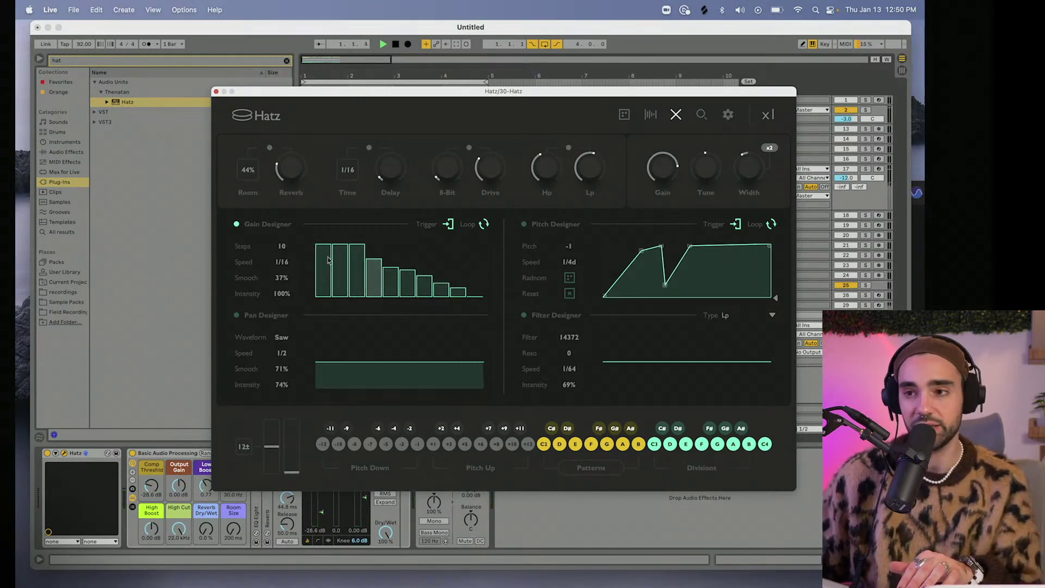
# Redraw the ten Gain Designer steps as an uneven mid-level pattern, and bypass and re-enable the designer to compare.
pyautogui.moveTo(323, 278); pyautogui.dragTo(359, 272)
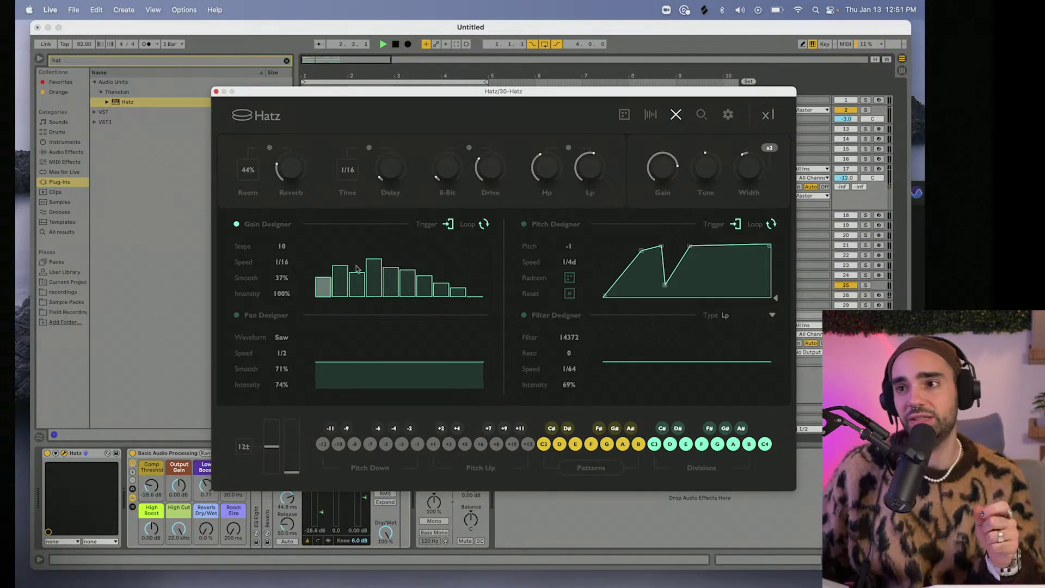
pyautogui.moveTo(357, 267)
pyautogui.mouseDown()
pyautogui.moveTo(426, 276)
pyautogui.moveTo(441, 267)
pyautogui.moveTo(463, 289)
pyautogui.moveTo(478, 277)
pyautogui.mouseUp()
pyautogui.click(377, 269)
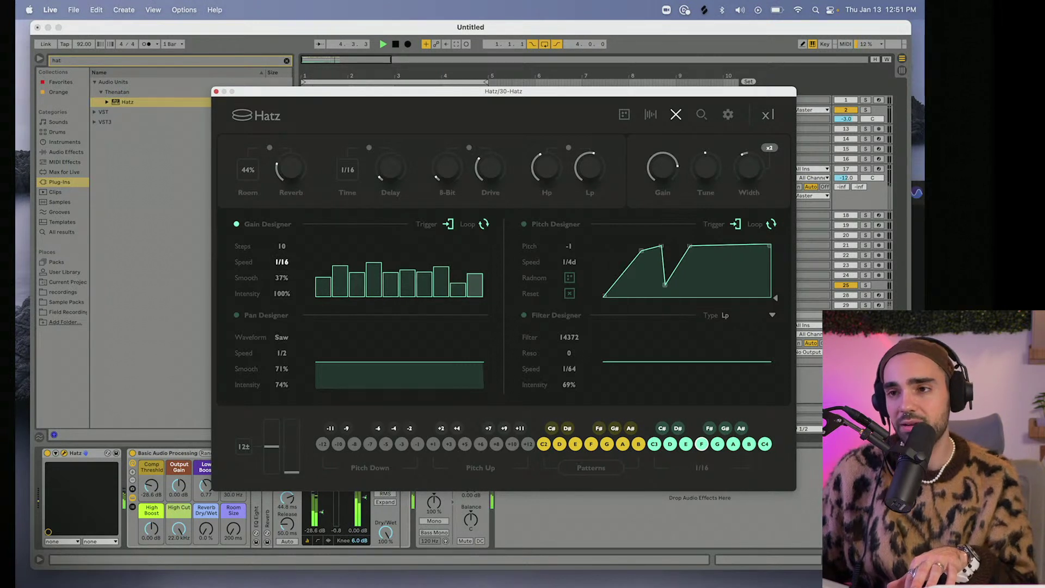
pyautogui.click(236, 224)
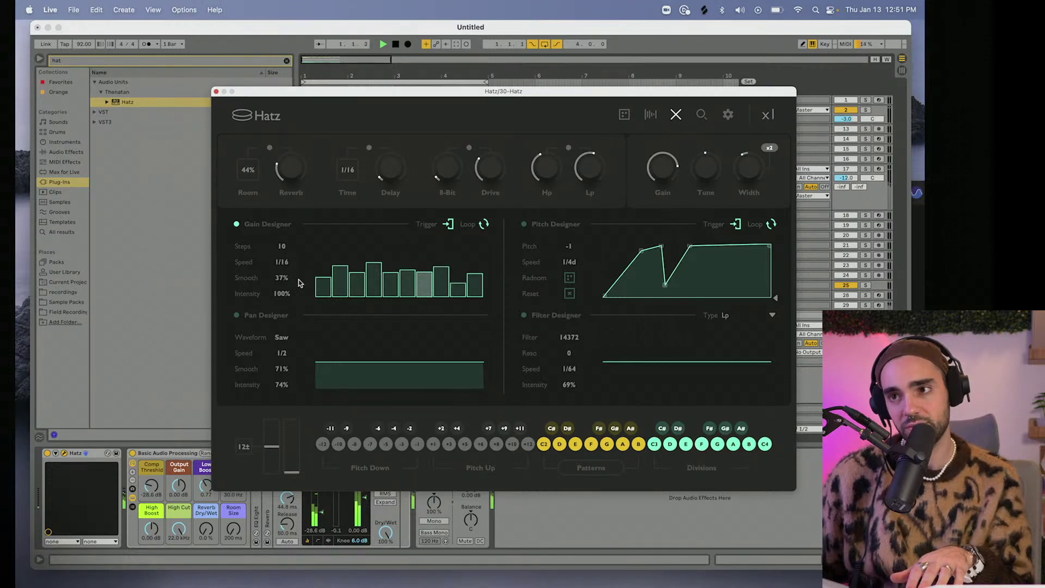
pyautogui.click(238, 225)
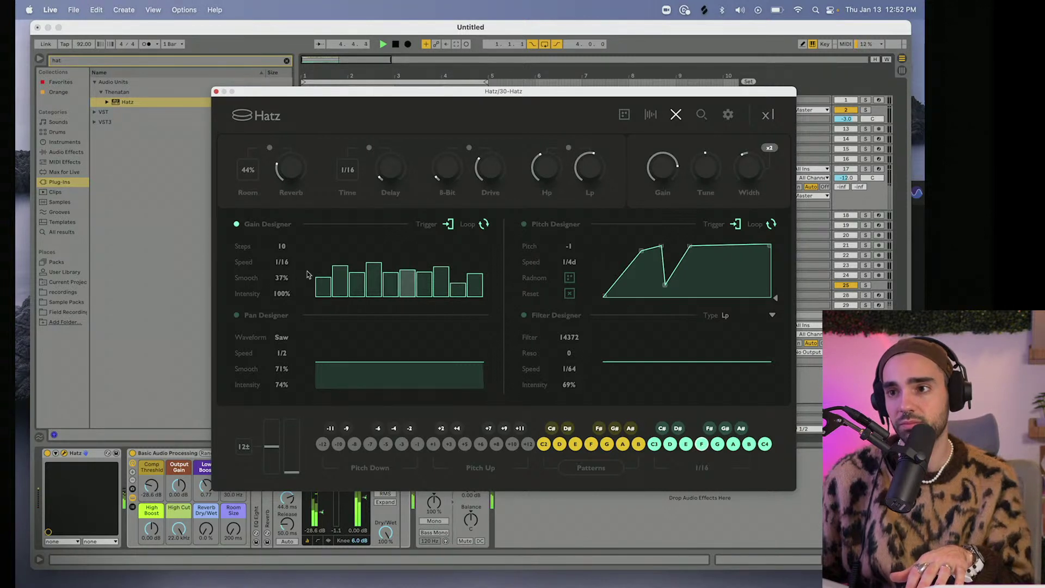
# Raise the first, third and eighth Gain Designer steps and lower the second and fourth.
pyautogui.click(323, 265)
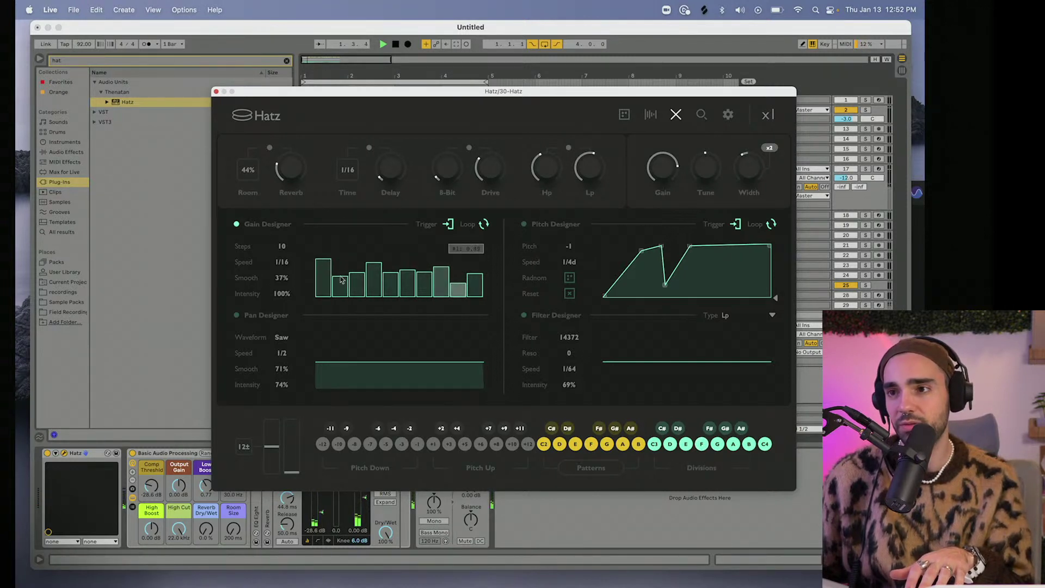
pyautogui.moveTo(323, 259)
pyautogui.mouseDown()
pyautogui.moveTo(373, 275)
pyautogui.moveTo(362, 262)
pyautogui.mouseUp()
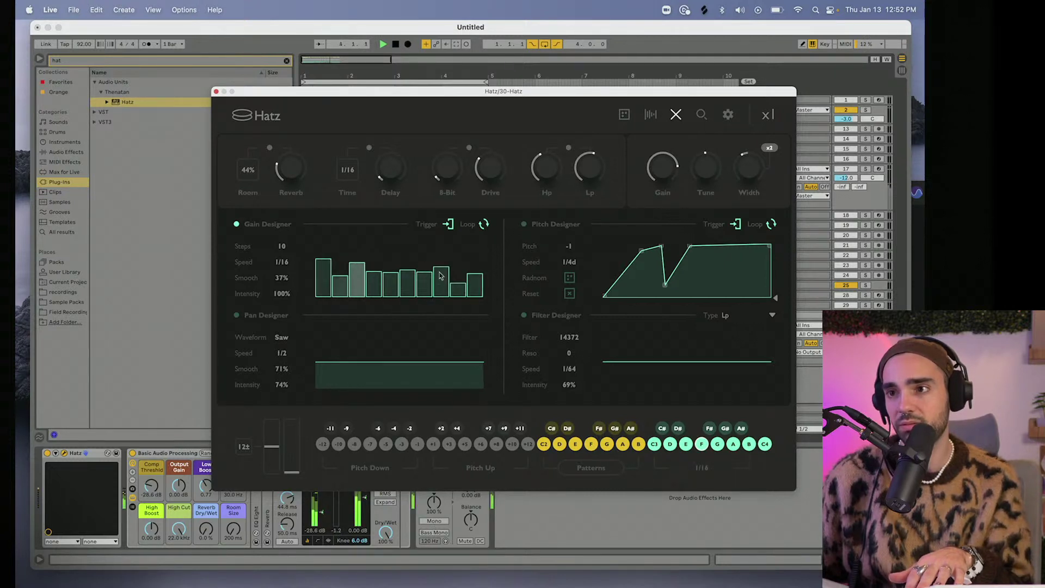
pyautogui.moveTo(445, 276); pyautogui.dragTo(445, 252)
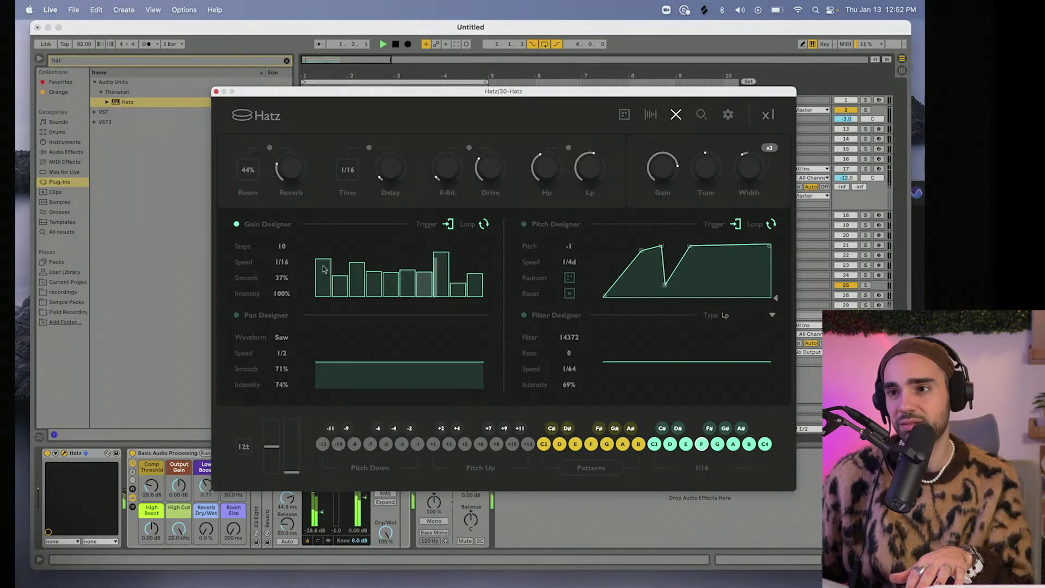
# Raise the first Gain Designer step to just below full, lower the eighth, and raise the sixth slightly.
pyautogui.moveTo(323, 256); pyautogui.dragTo(338, 211)
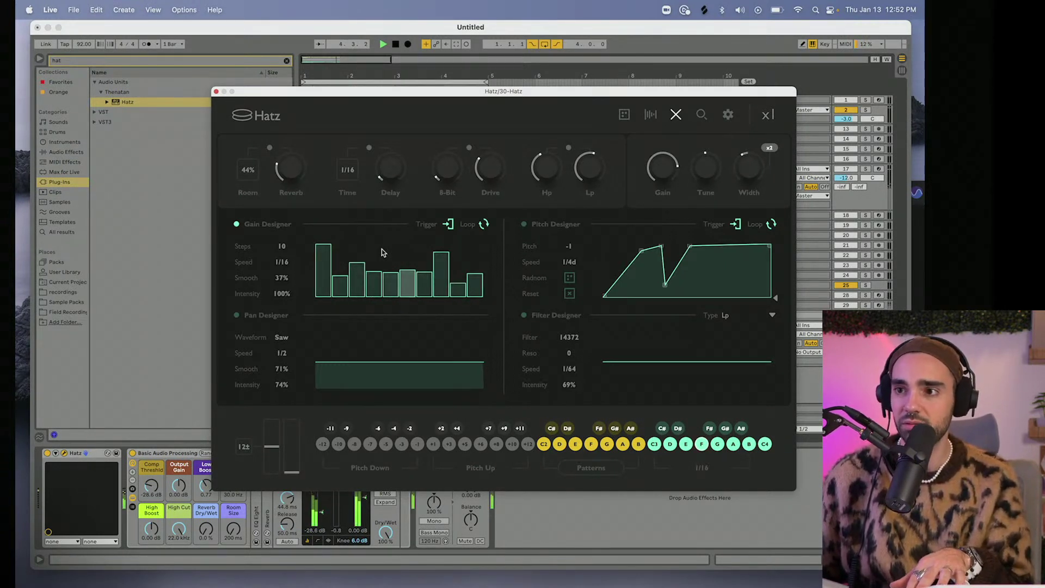
pyautogui.click(442, 265)
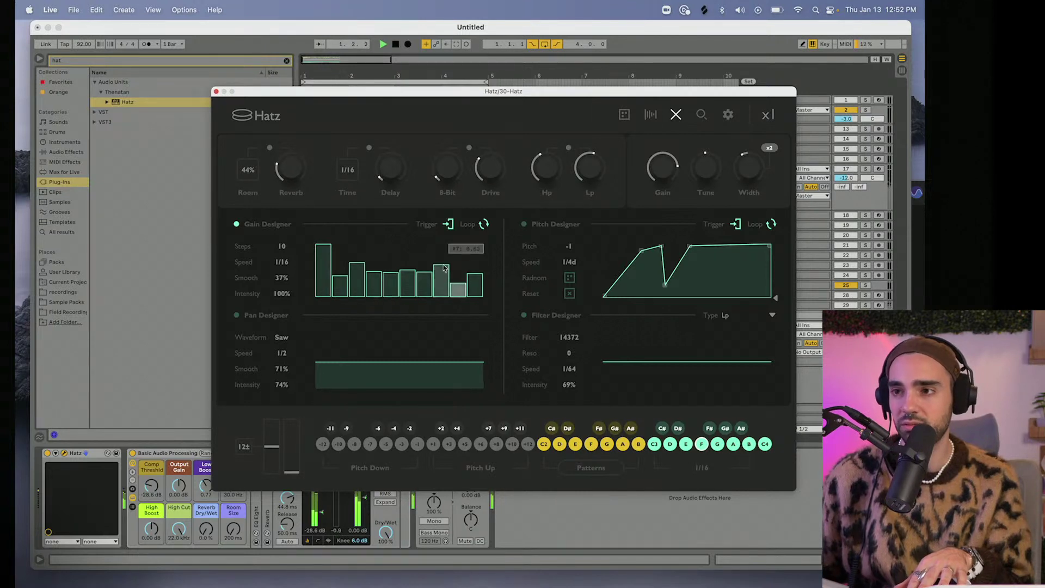
pyautogui.click(409, 248)
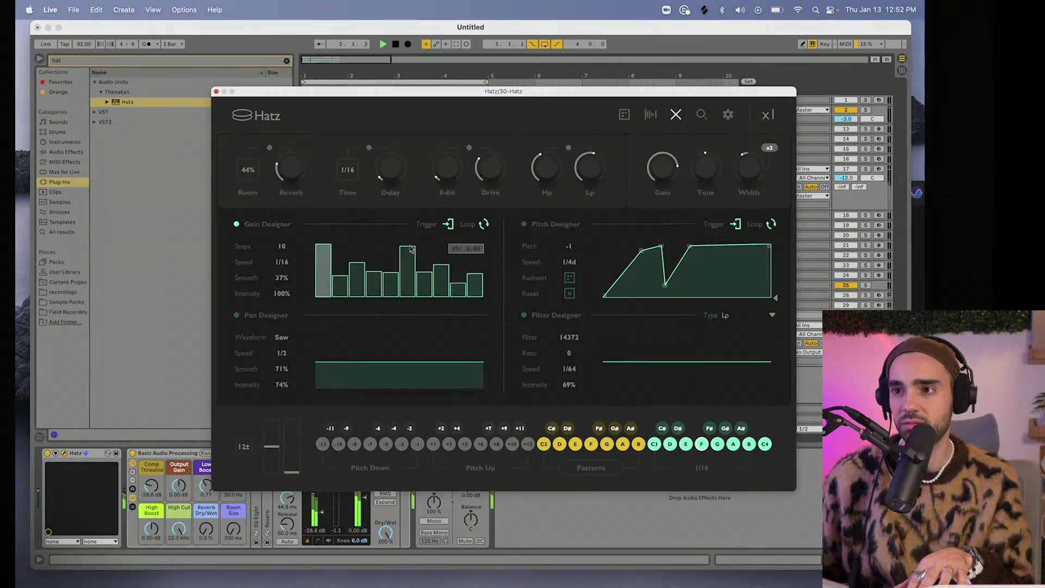
pyautogui.click(411, 256)
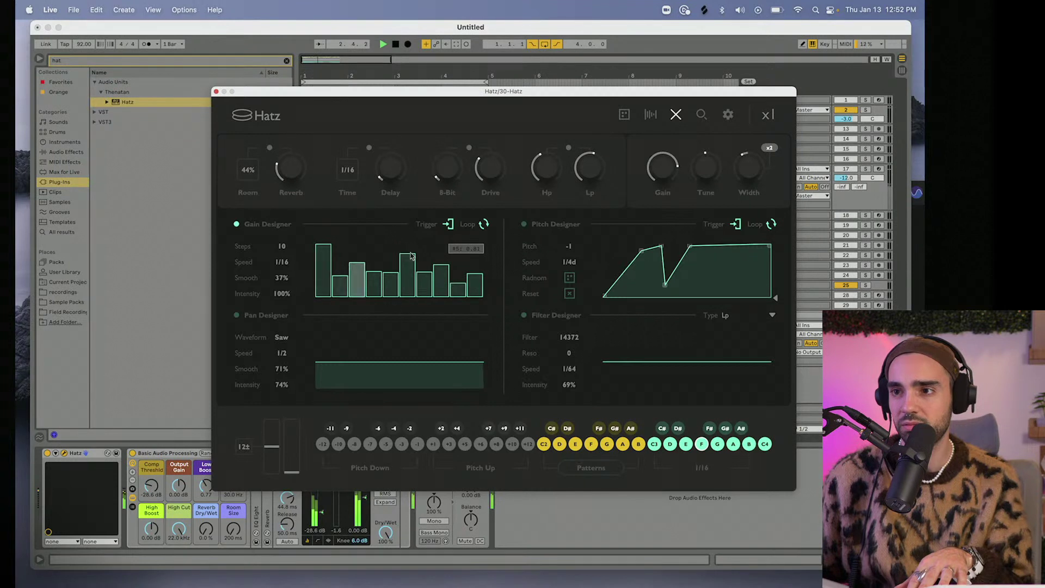
pyautogui.click(412, 263)
pyautogui.click(412, 261)
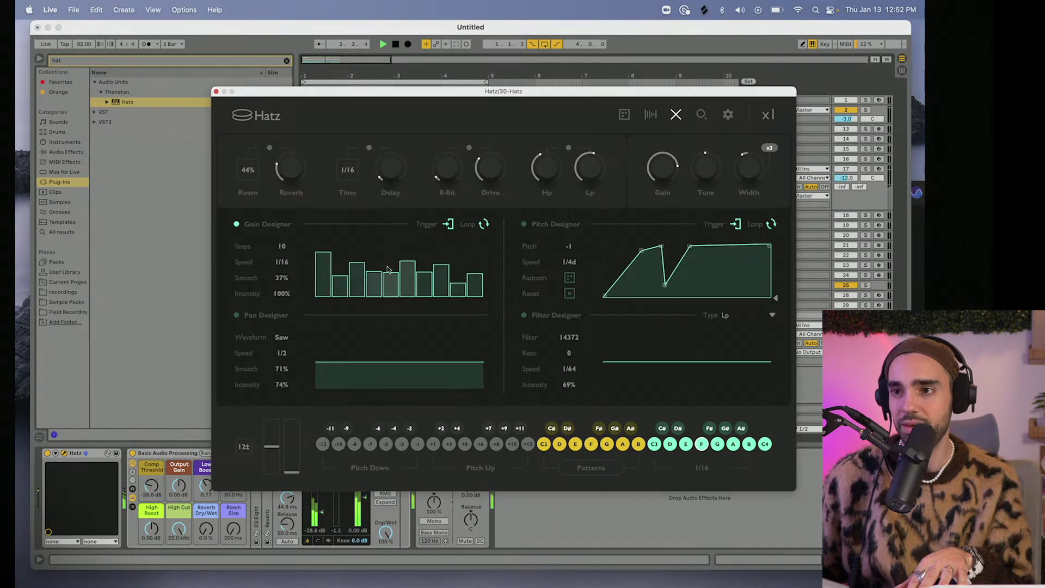
# Lower the third, eighth and tenth Gain Designer steps, and raise the sixth and seventh slightly.
pyautogui.click(363, 272)
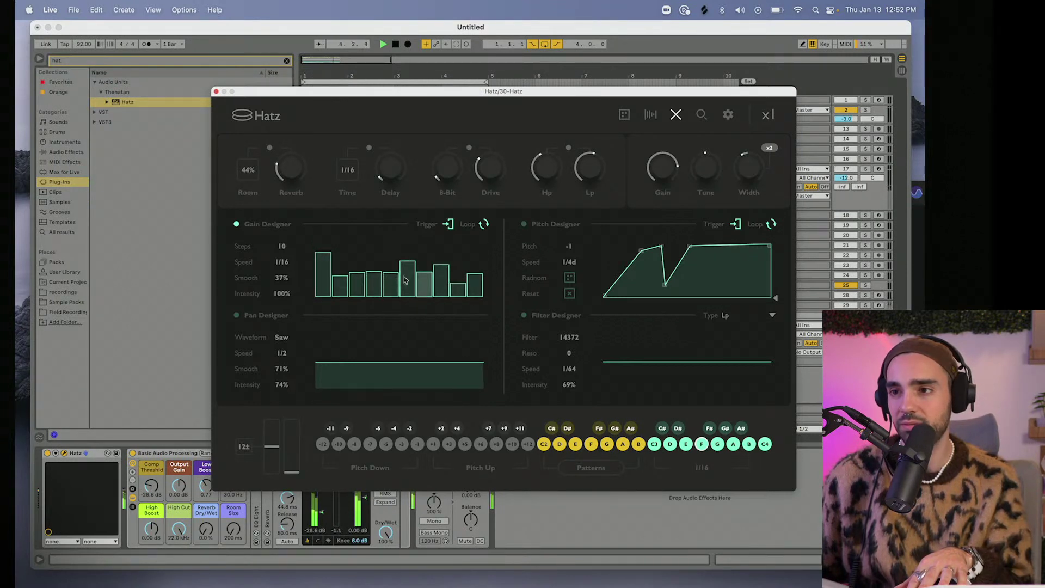
pyautogui.click(442, 279)
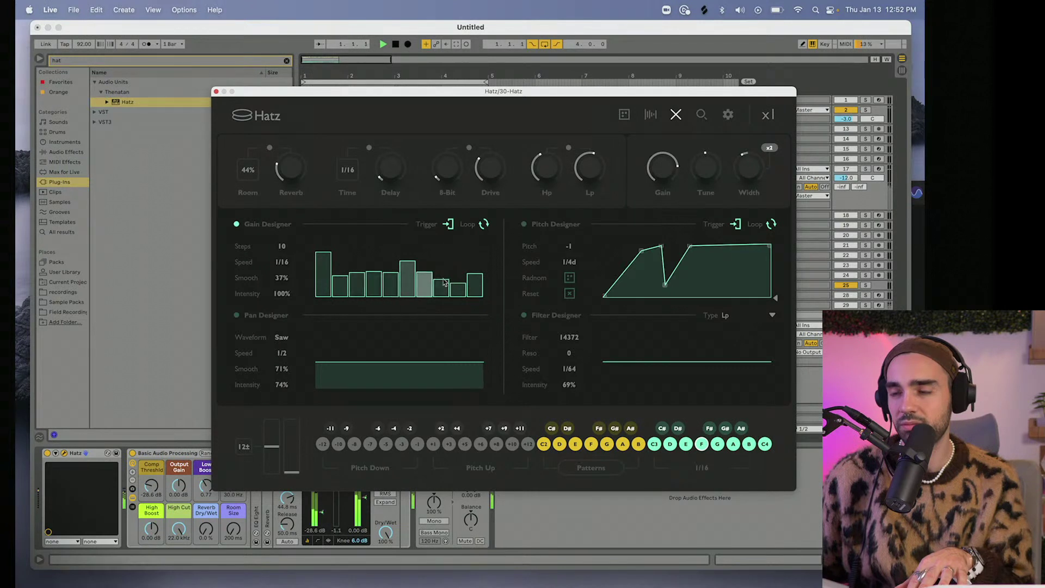
pyautogui.click(425, 254)
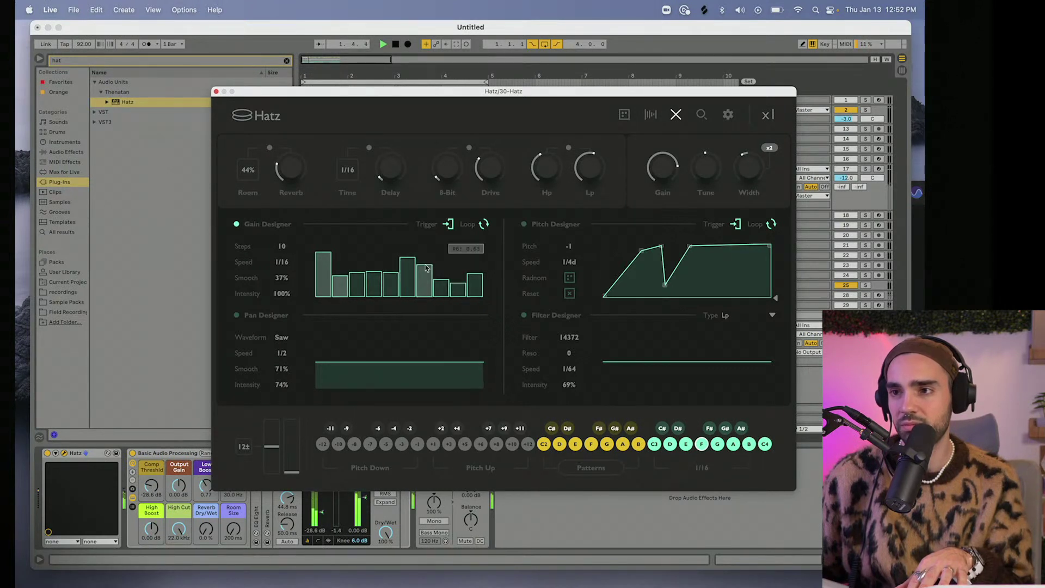
pyautogui.click(425, 270)
pyautogui.click(474, 285)
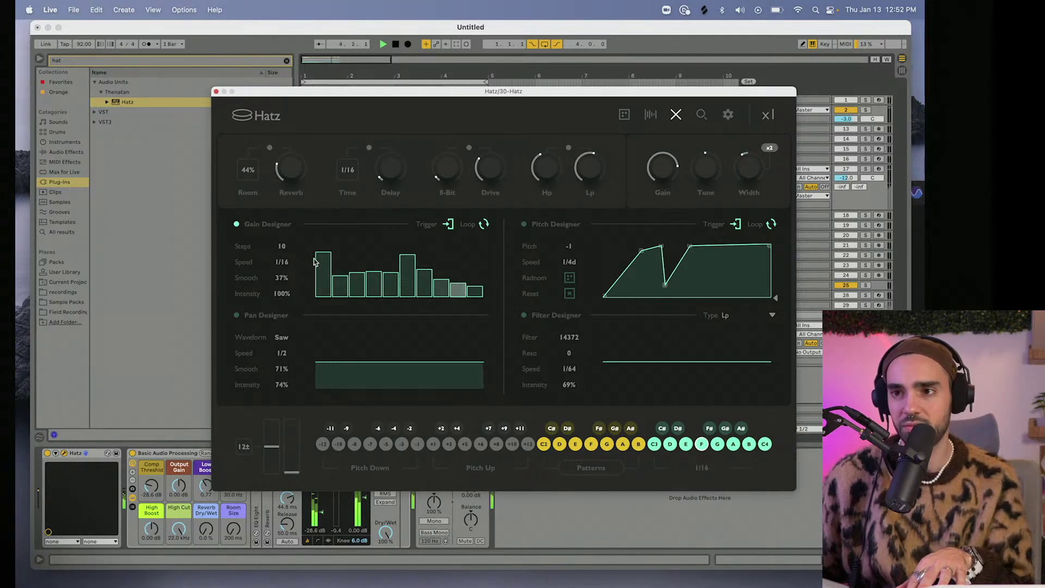
# Bypass and re-enable the Gain Designer to compare, and set its speed to 1/8 with 8 steps.
pyautogui.click(236, 225)
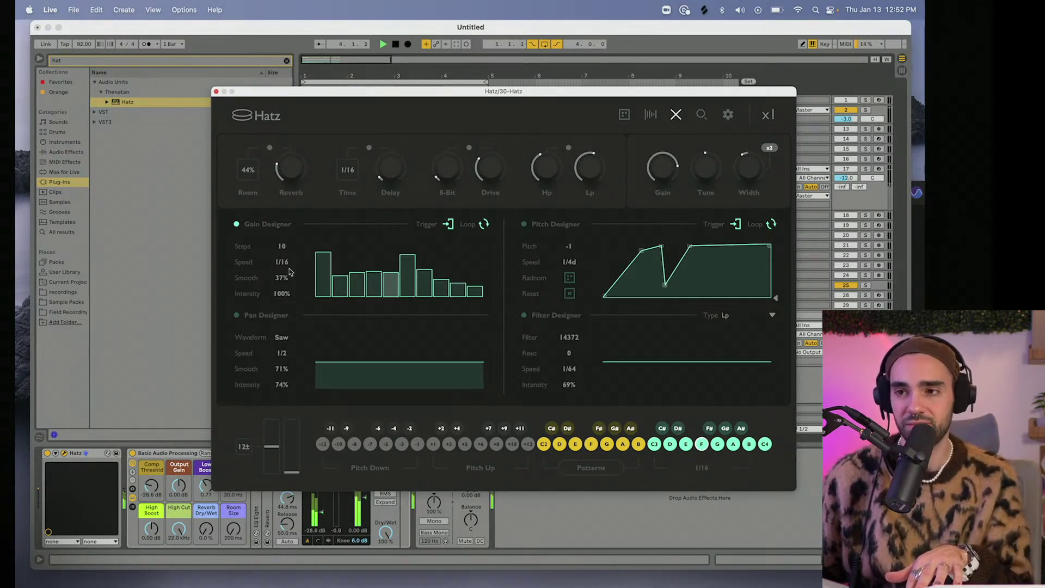
pyautogui.moveTo(283, 265); pyautogui.dragTo(280, 279)
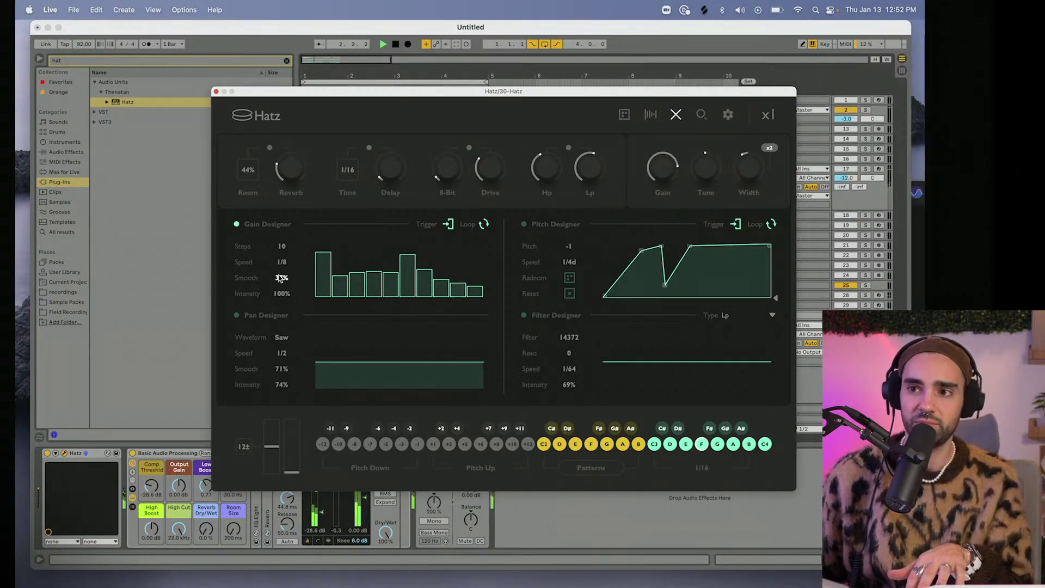
pyautogui.moveTo(282, 247); pyautogui.dragTo(282, 256)
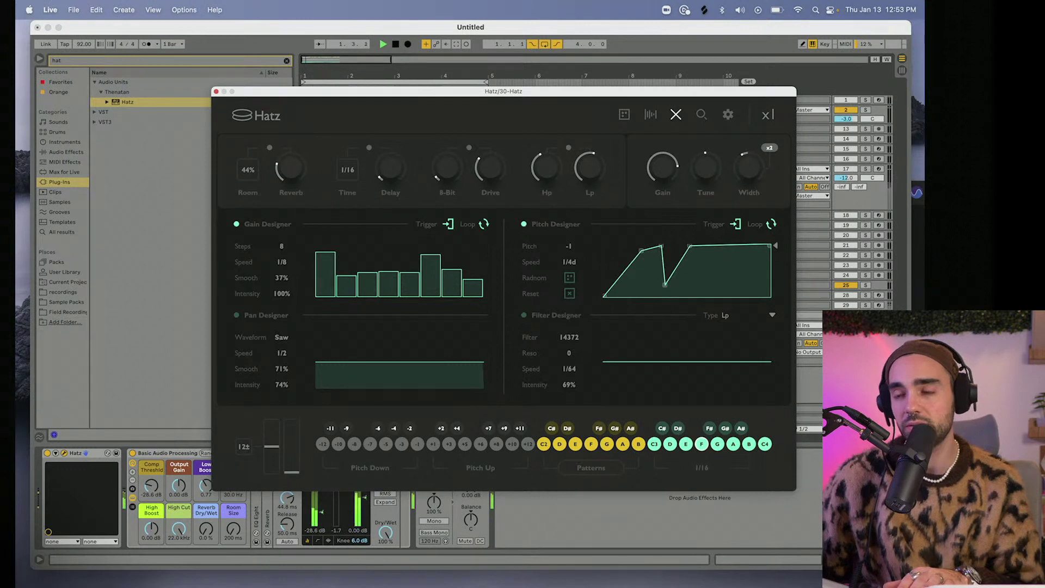
# Set the Pitch Designer's speed to 1/2 and reshape its curve by shifting the dip toward the middle and randomizing it repeatedly.
pyautogui.moveTo(573, 270); pyautogui.dragTo(570, 274)
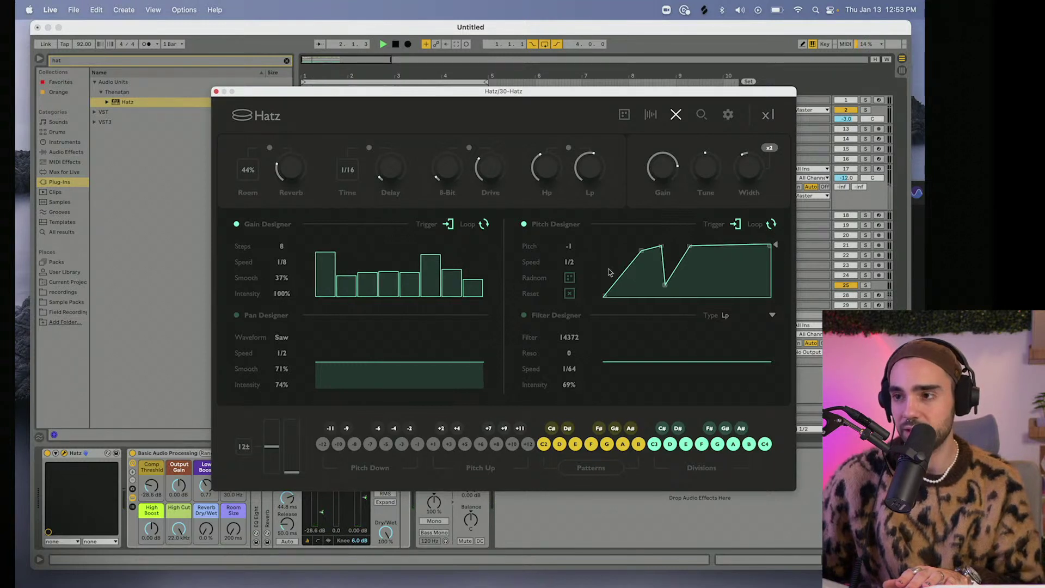
pyautogui.moveTo(661, 289); pyautogui.dragTo(696, 287)
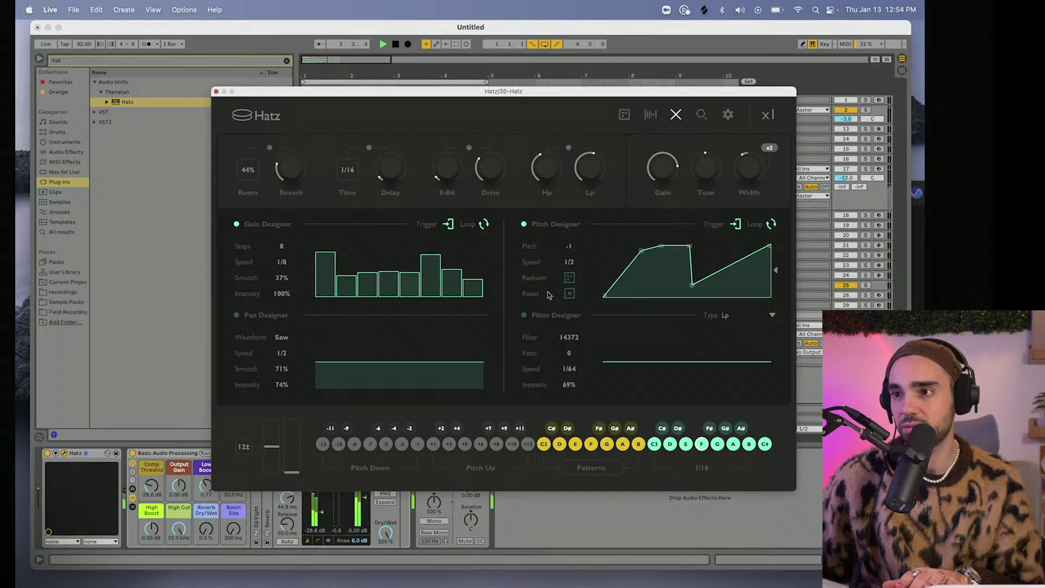
pyautogui.click(570, 278)
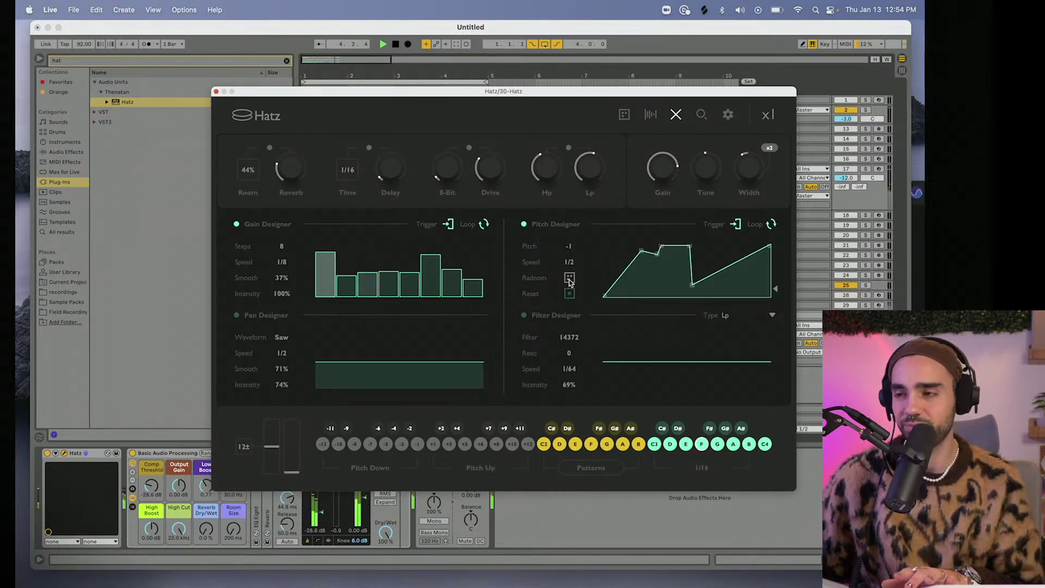
pyautogui.click(569, 279)
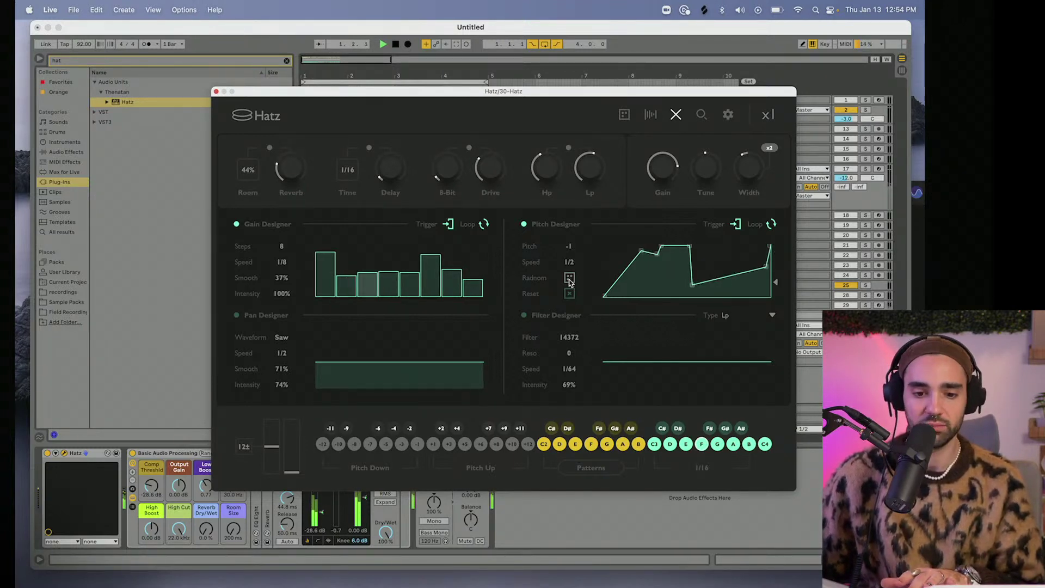
pyautogui.click(569, 279)
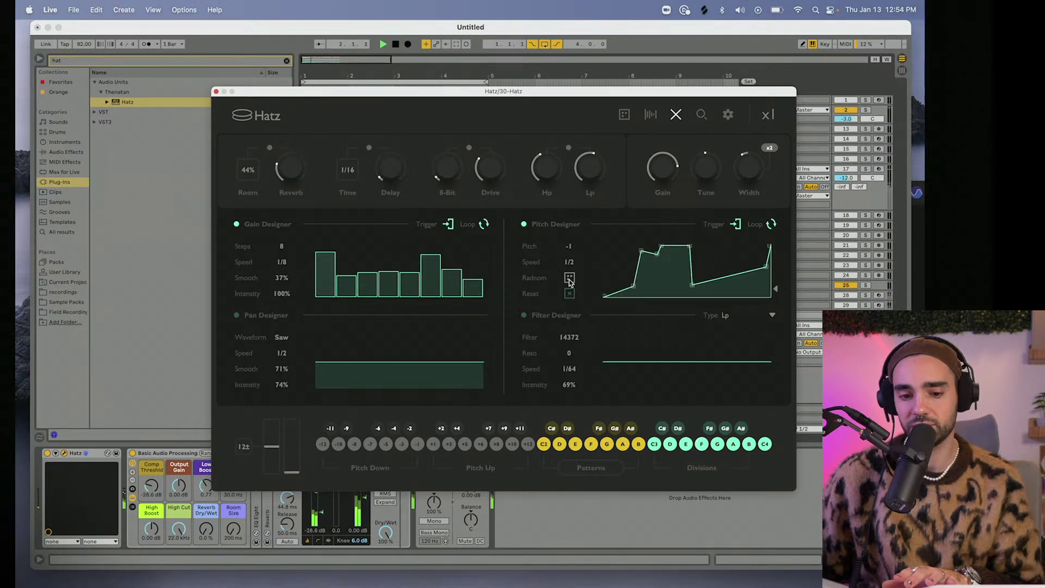
pyautogui.click(569, 279)
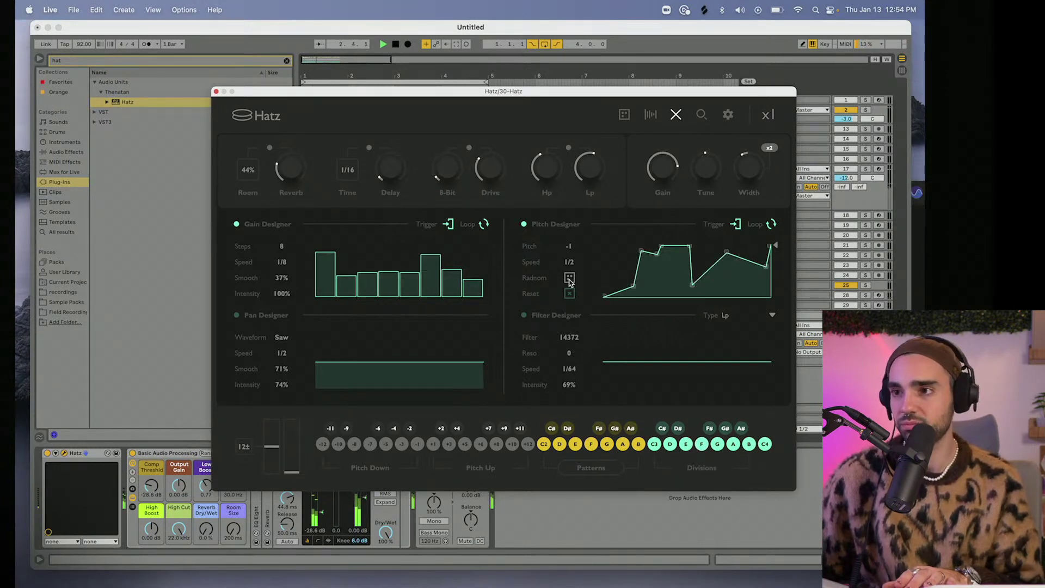
# Try the Pitch Designer at speed 1/4 with its pitch at -12 and at positive values up to 8.
pyautogui.moveTo(569, 263); pyautogui.dragTo(576, 255)
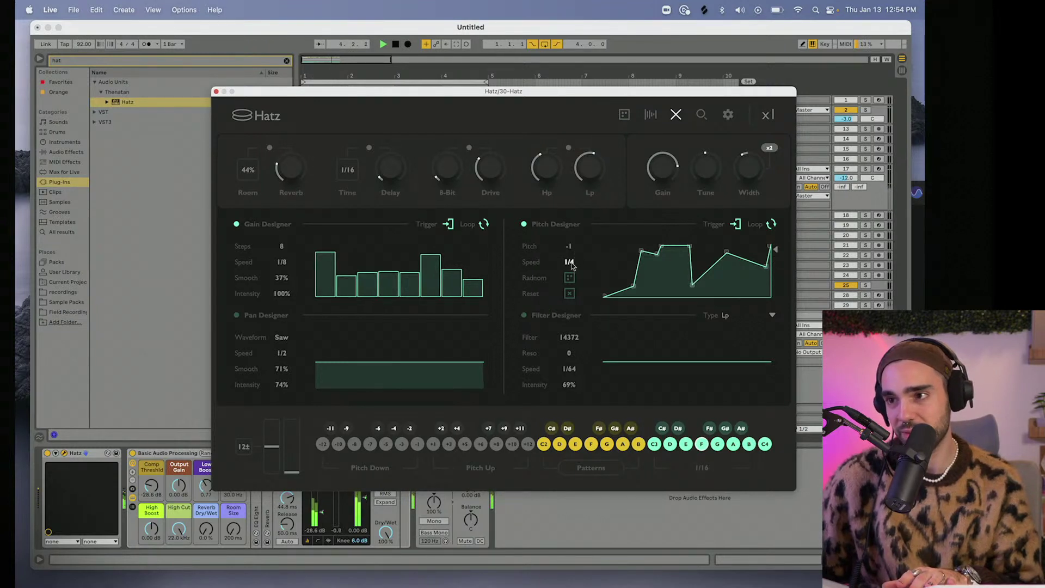
pyautogui.moveTo(570, 278); pyautogui.dragTo(566, 310)
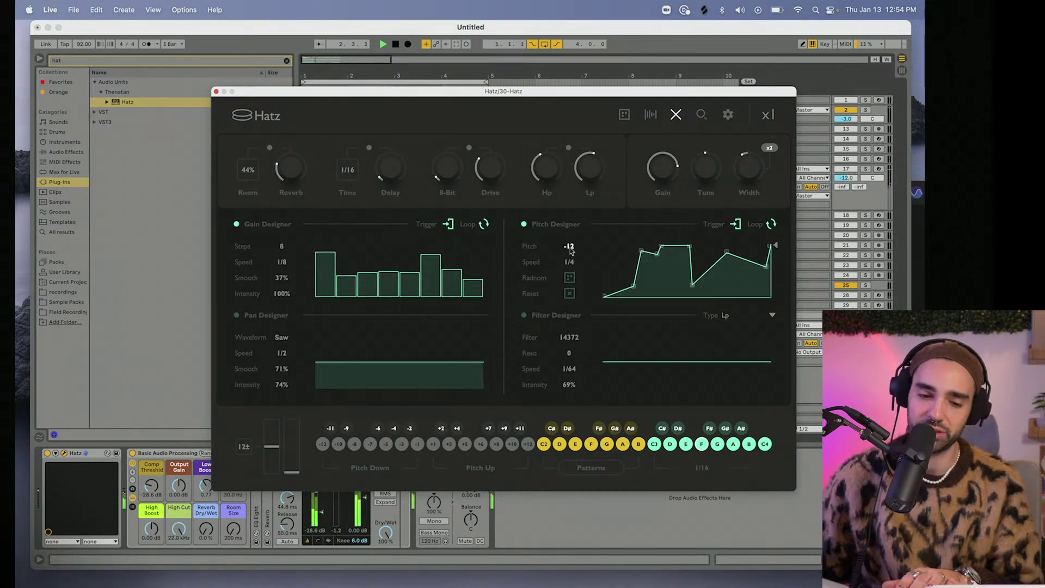
pyautogui.moveTo(570, 250); pyautogui.dragTo(572, 172)
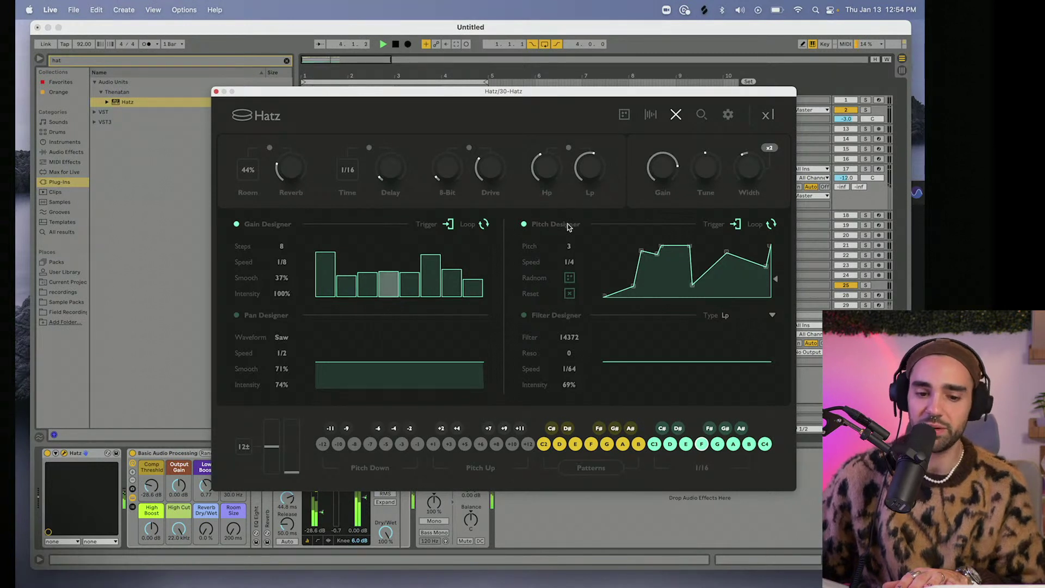
pyautogui.scroll(3, 571, 238)
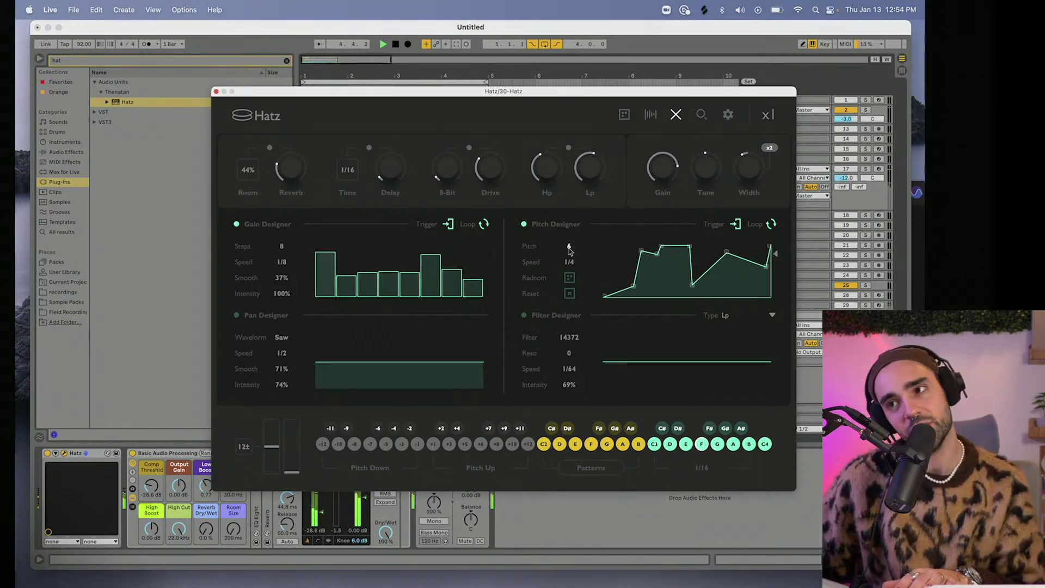
pyautogui.scroll(2, 569, 250)
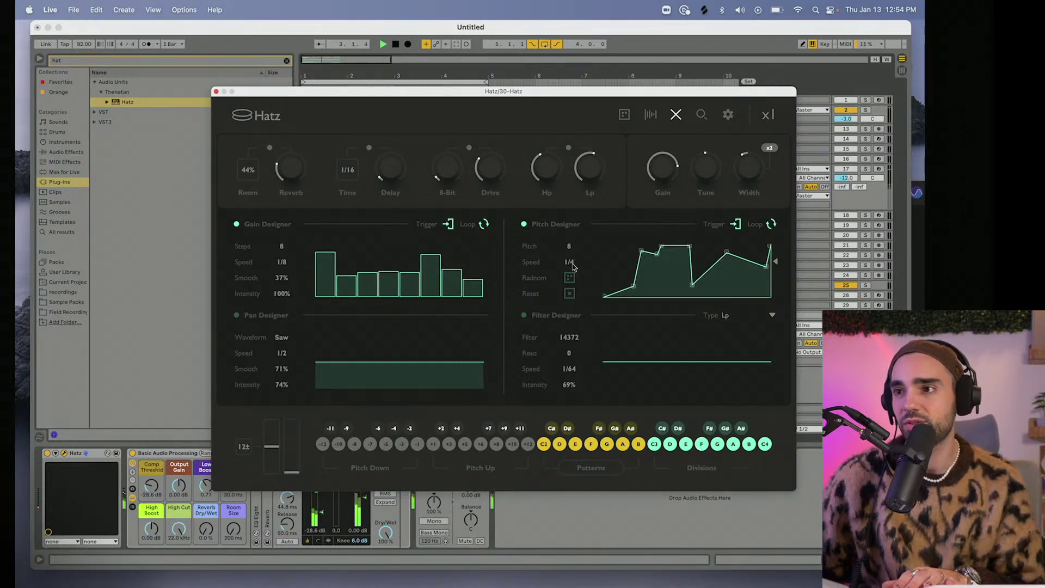
# Set the Pitch Designer's speed to 2/1 and its pitch to 3.
pyautogui.moveTo(572, 267); pyautogui.dragTo(566, 292)
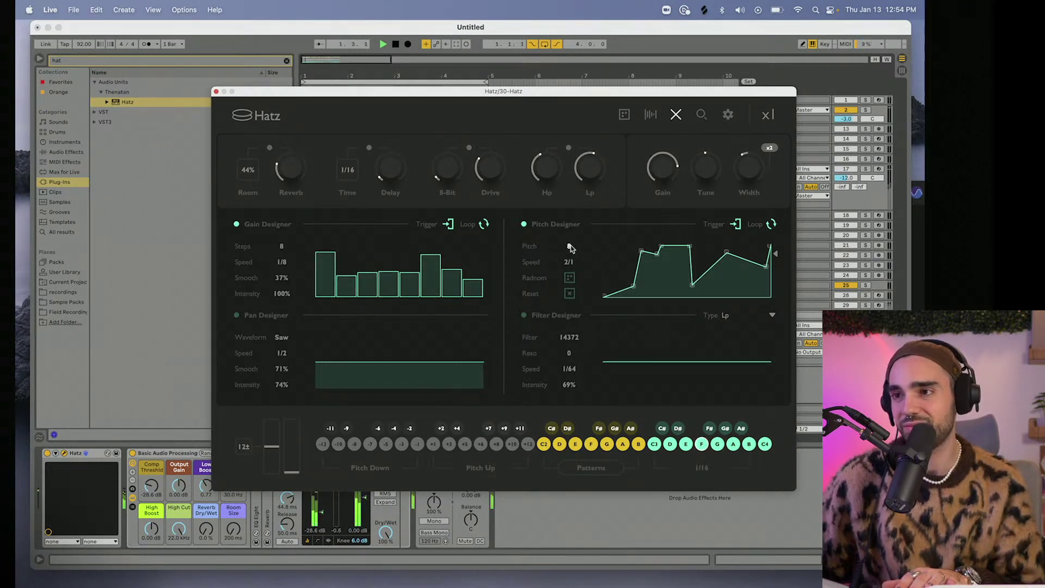
pyautogui.moveTo(570, 248); pyautogui.dragTo(568, 272)
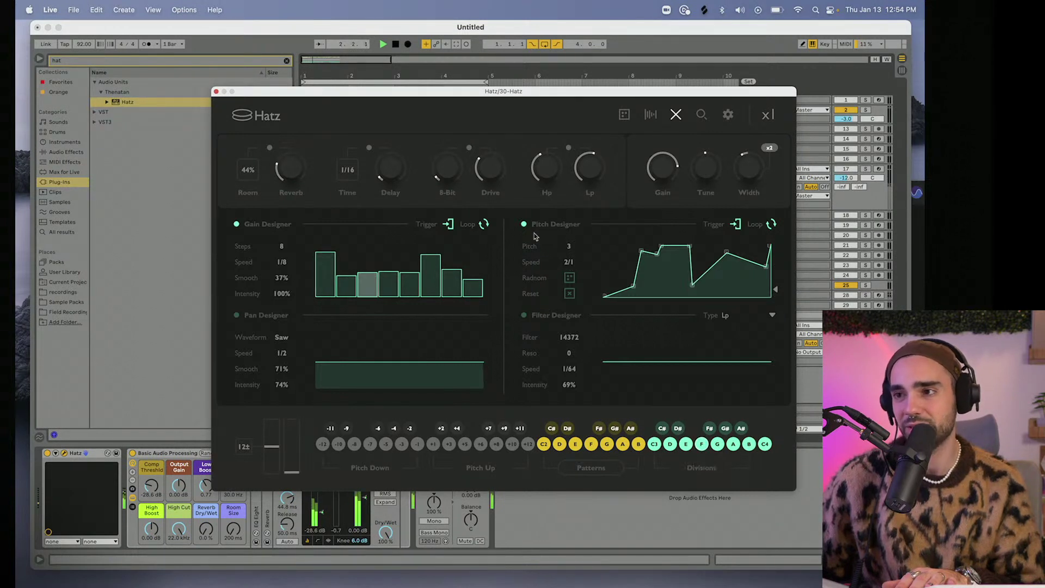
# Reset the pitch curve, shape it into a shallow central peak, and bypass and re-enable the Pitch Designer to compare.
pyautogui.click(568, 294)
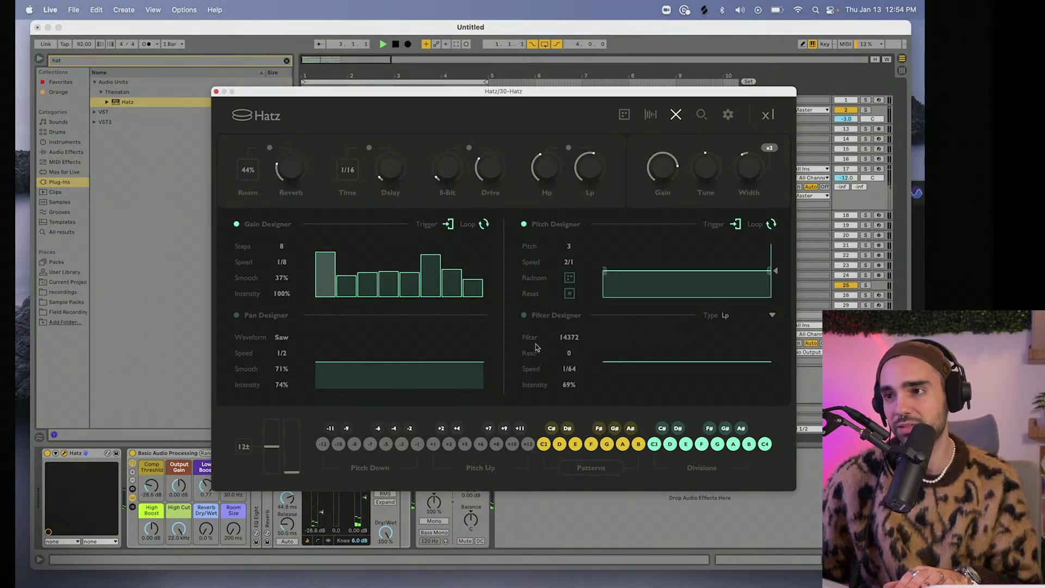
pyautogui.moveTo(684, 270); pyautogui.dragTo(680, 248)
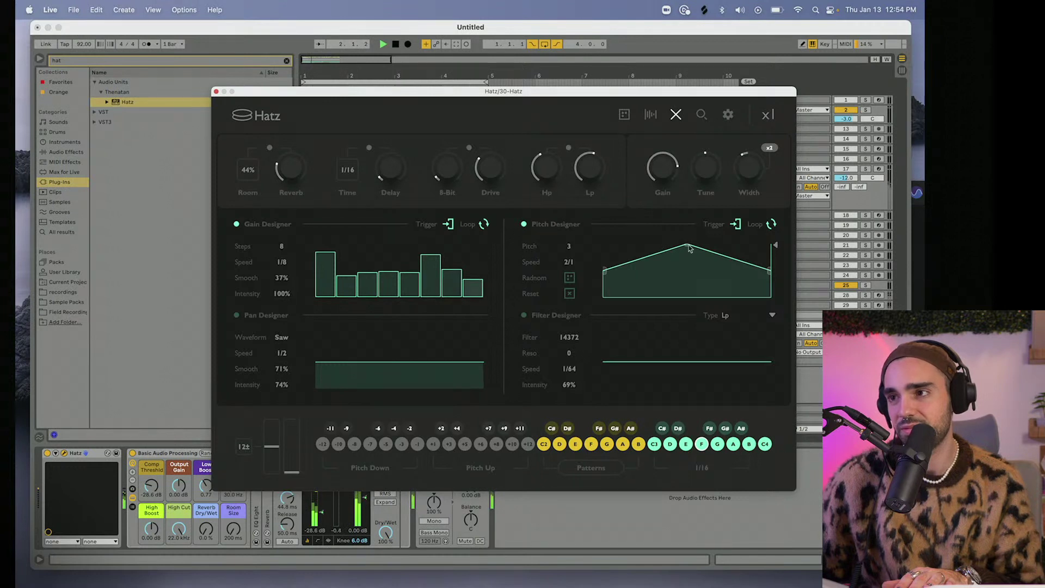
pyautogui.moveTo(690, 248); pyautogui.dragTo(686, 267)
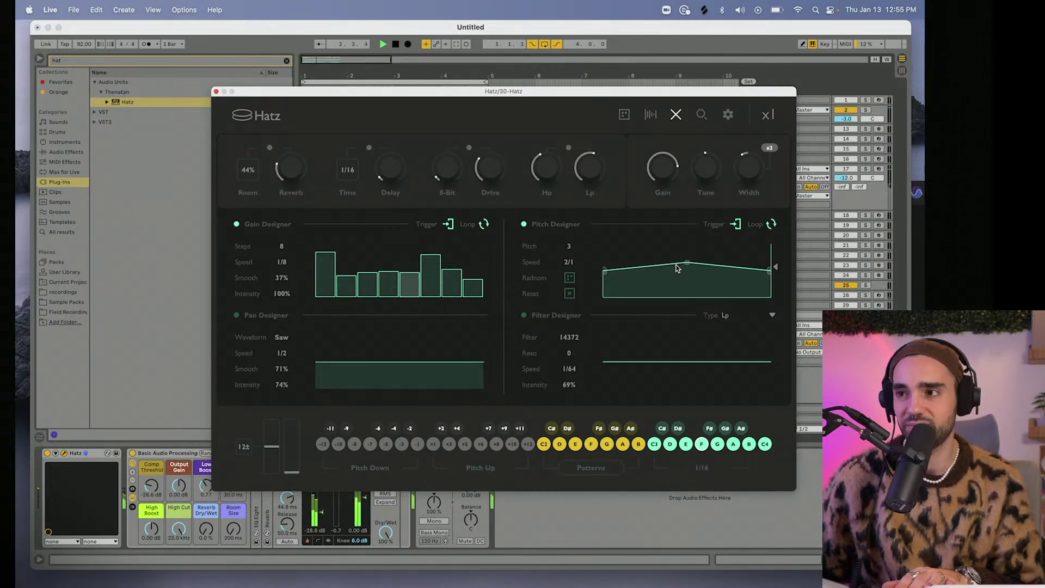
pyautogui.click(524, 225)
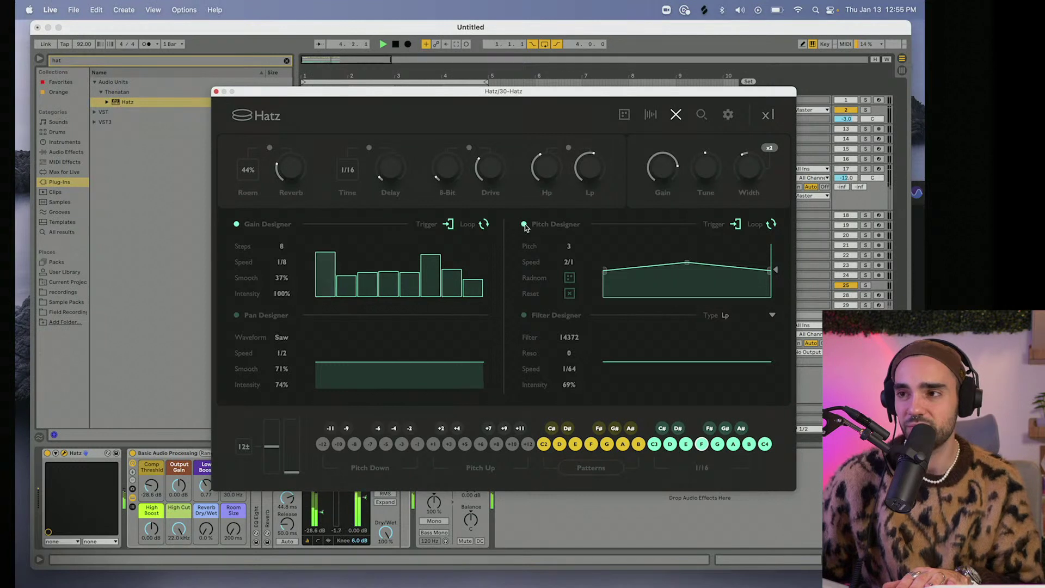
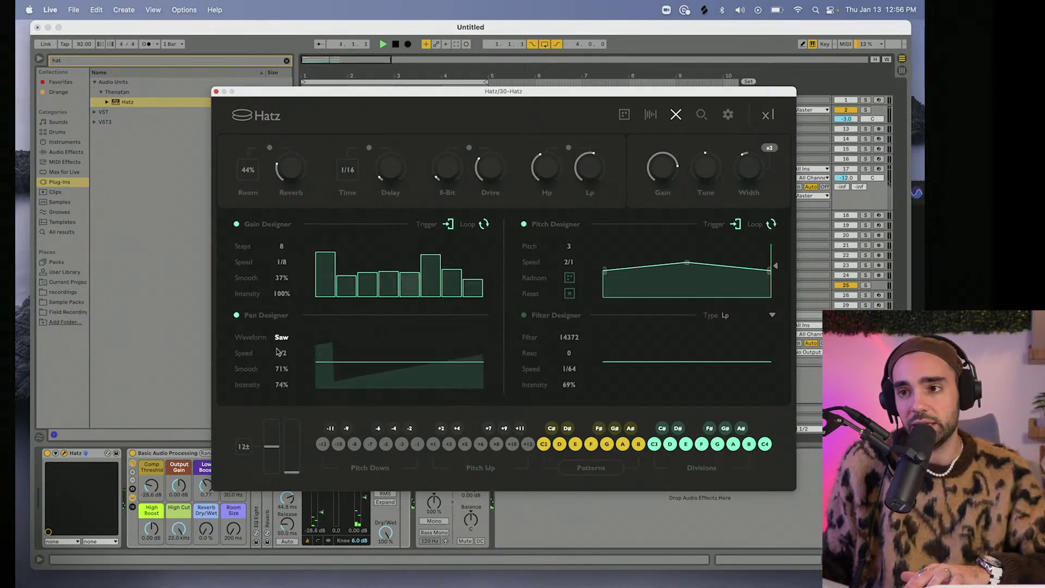
# Try the Tri and Rnd waveforms in the Pan Designer, choose Sin, and set the intensity to 100%.
pyautogui.moveTo(277, 351); pyautogui.dragTo(275, 366)
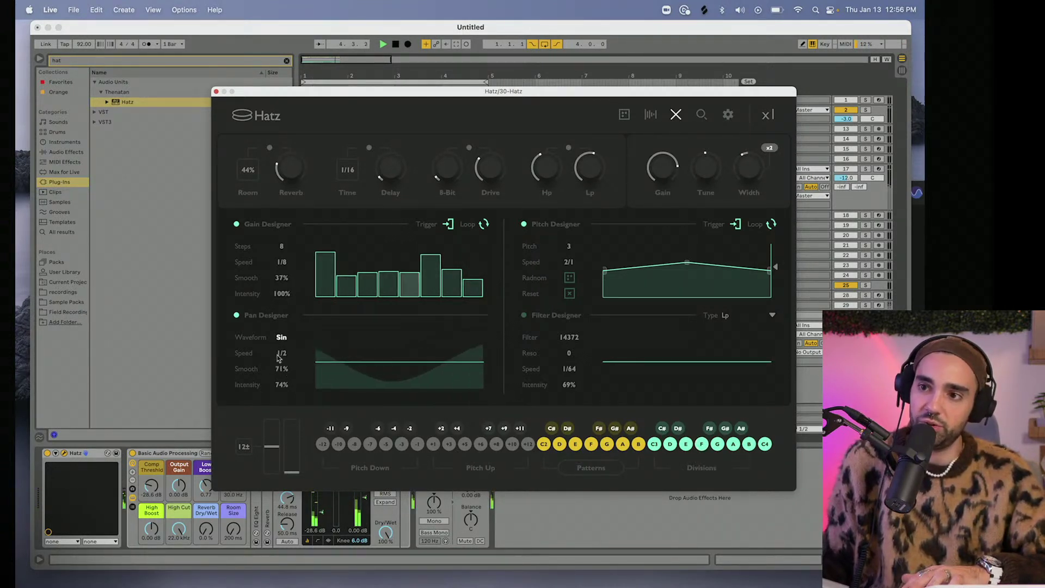
pyautogui.click(282, 337)
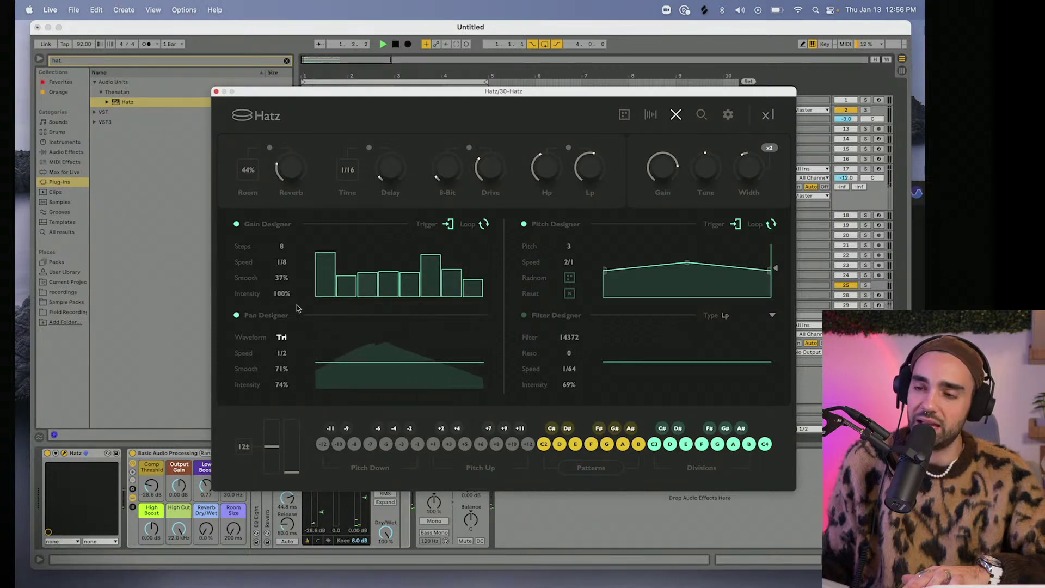
pyautogui.moveTo(296, 305); pyautogui.dragTo(297, 275)
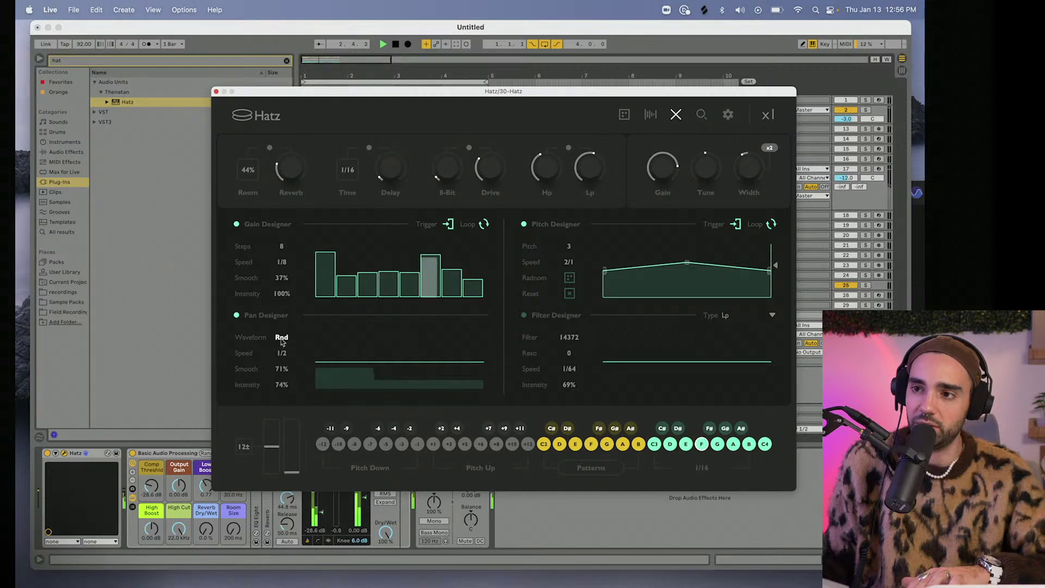
pyautogui.click(281, 338)
pyautogui.moveTo(271, 407); pyautogui.dragTo(262, 443)
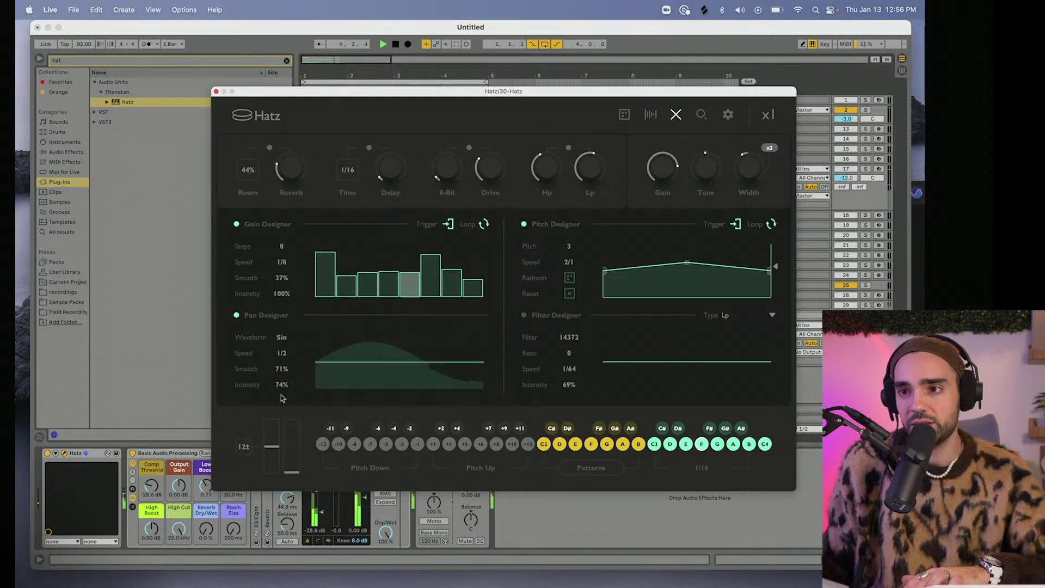
pyautogui.moveTo(281, 387); pyautogui.dragTo(287, 317)
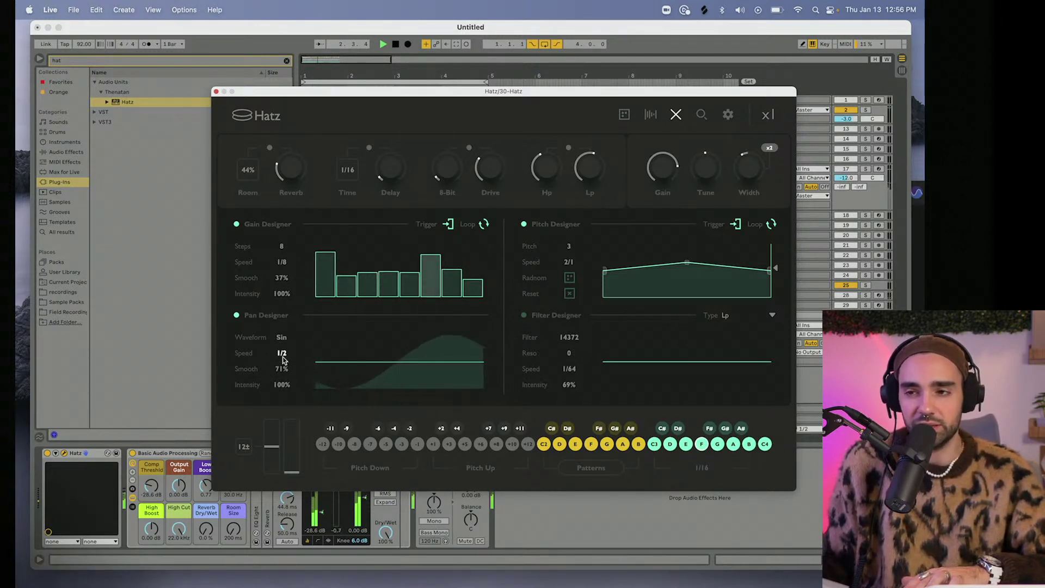
# Set the Pan Designer's speed to 1/2d, smooth to 100% and intensity to 14%.
pyautogui.moveTo(283, 359); pyautogui.dragTo(285, 349)
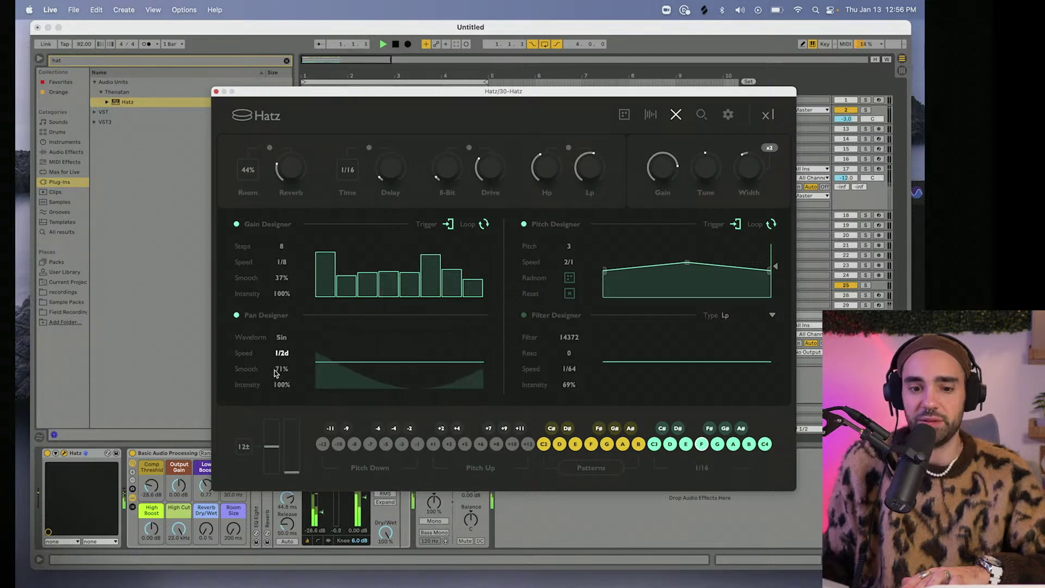
pyautogui.moveTo(274, 375); pyautogui.dragTo(293, 323)
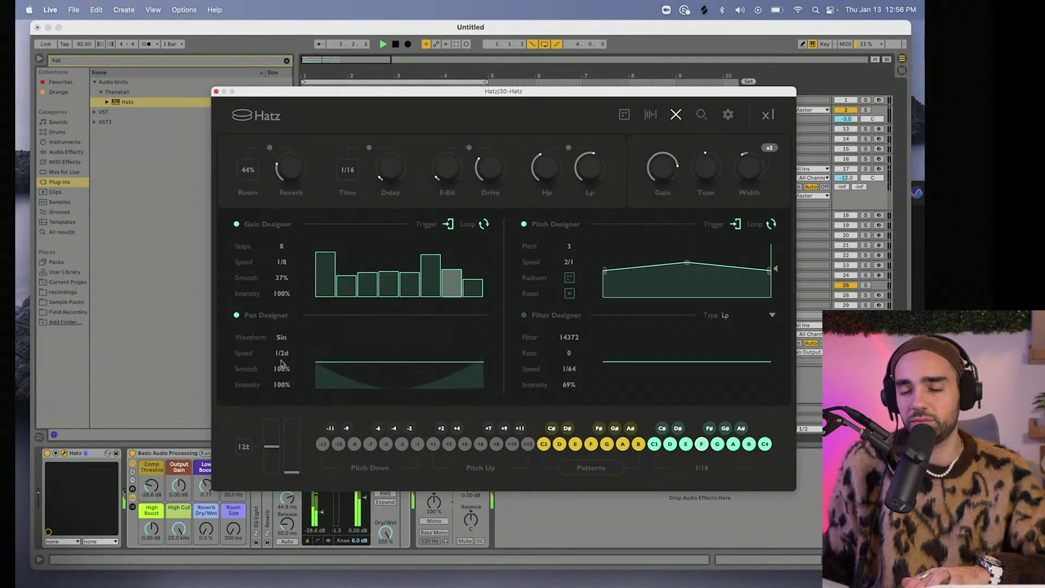
pyautogui.moveTo(281, 384); pyautogui.dragTo(277, 410)
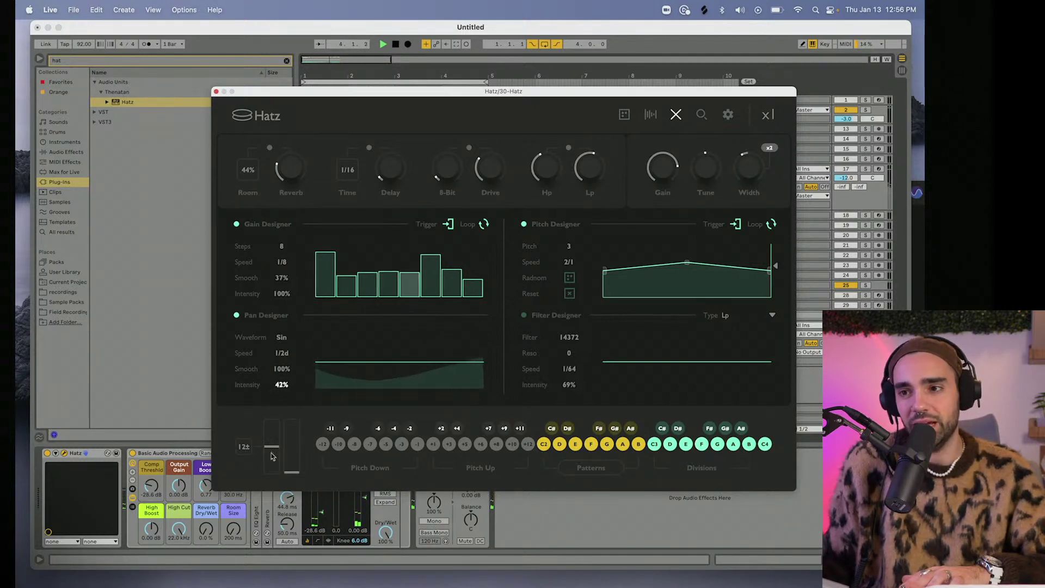
pyautogui.moveTo(271, 452); pyautogui.dragTo(275, 478)
pyautogui.moveTo(279, 387); pyautogui.dragTo(280, 390)
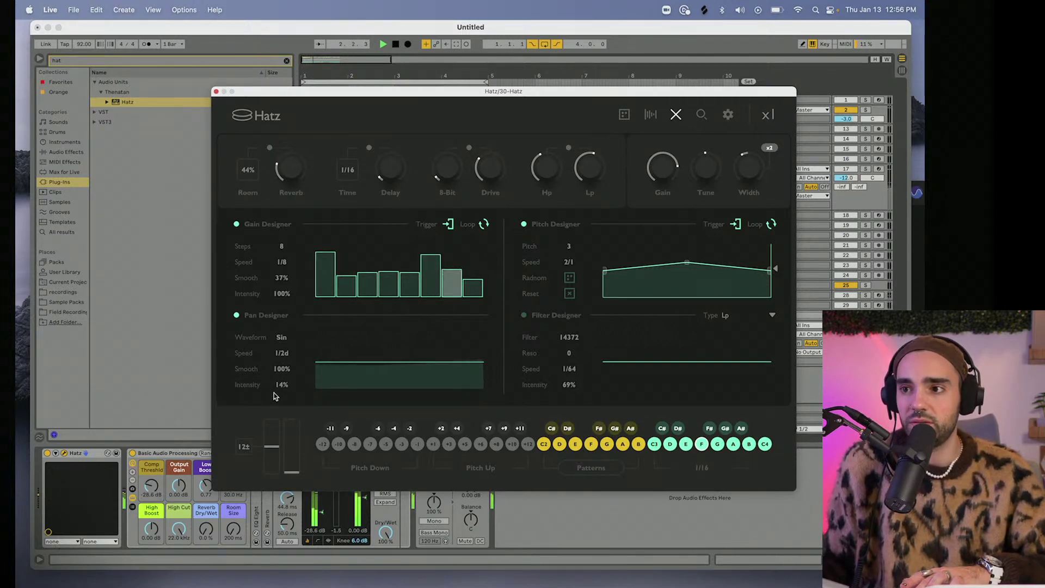
# Enable the Filter Designer and try the Hp type with filter 12993, resonance 5 and intensity 100%.
pyautogui.click(549, 321)
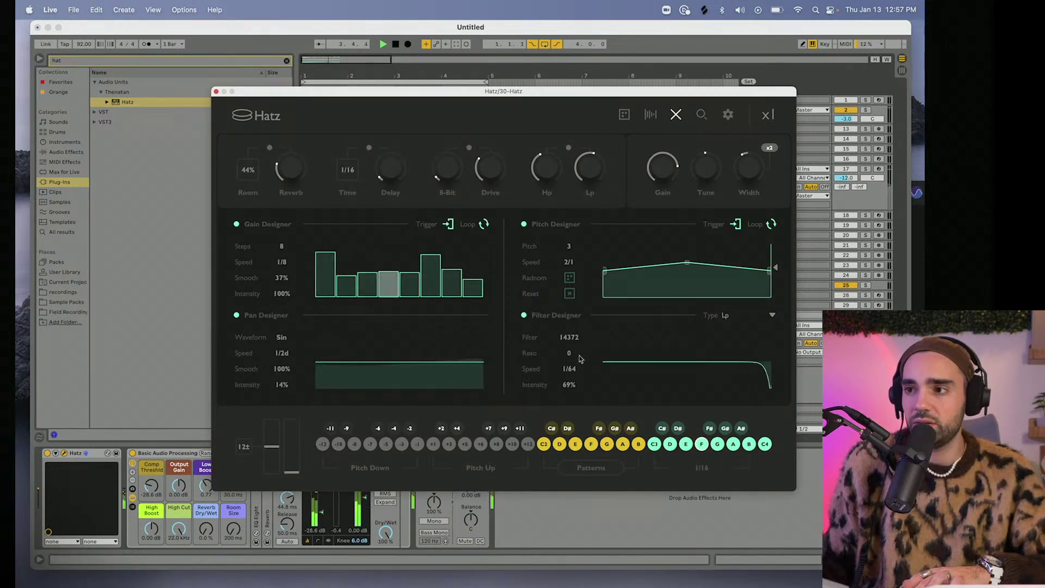
pyautogui.moveTo(574, 341)
pyautogui.mouseDown()
pyautogui.moveTo(566, 363)
pyautogui.moveTo(569, 340)
pyautogui.mouseUp()
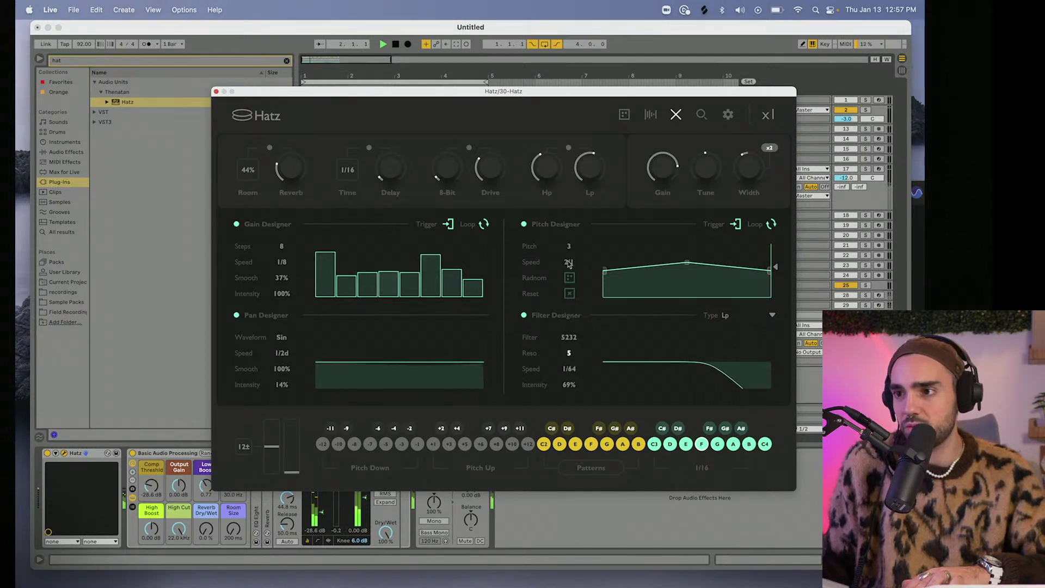
pyautogui.click(768, 316)
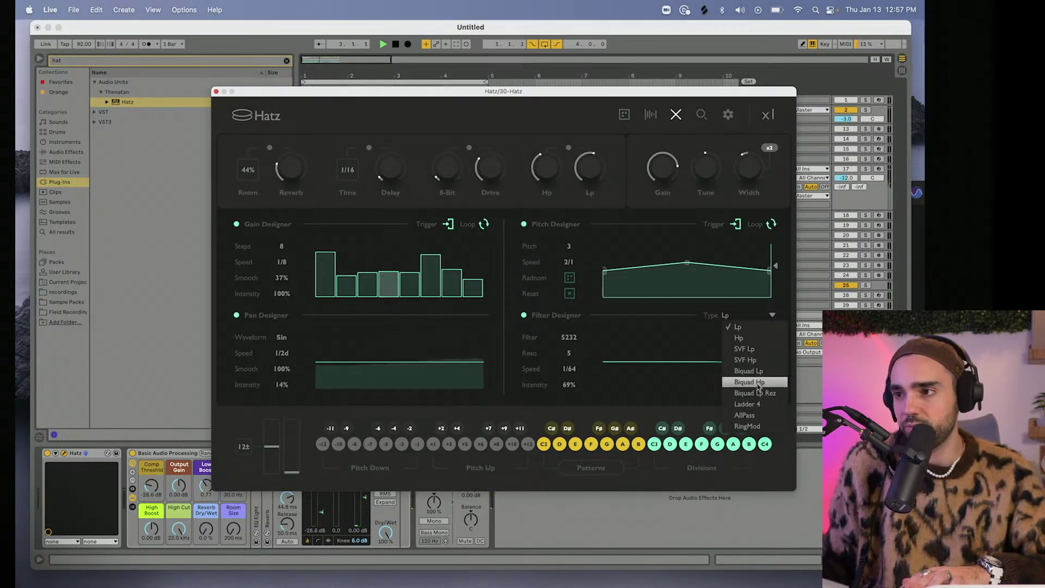
pyautogui.click(747, 338)
pyautogui.moveTo(568, 338); pyautogui.dragTo(569, 317)
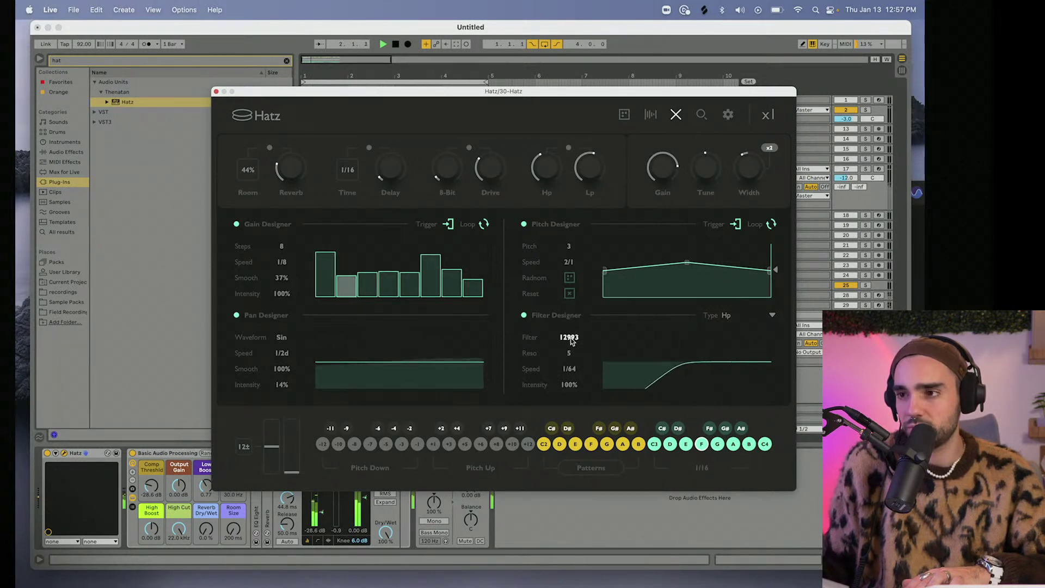
# Switch the filter type back to Lp, set resonance to 4 and speed to 1/16, and bypass the Filter Designer.
pyautogui.click(771, 315)
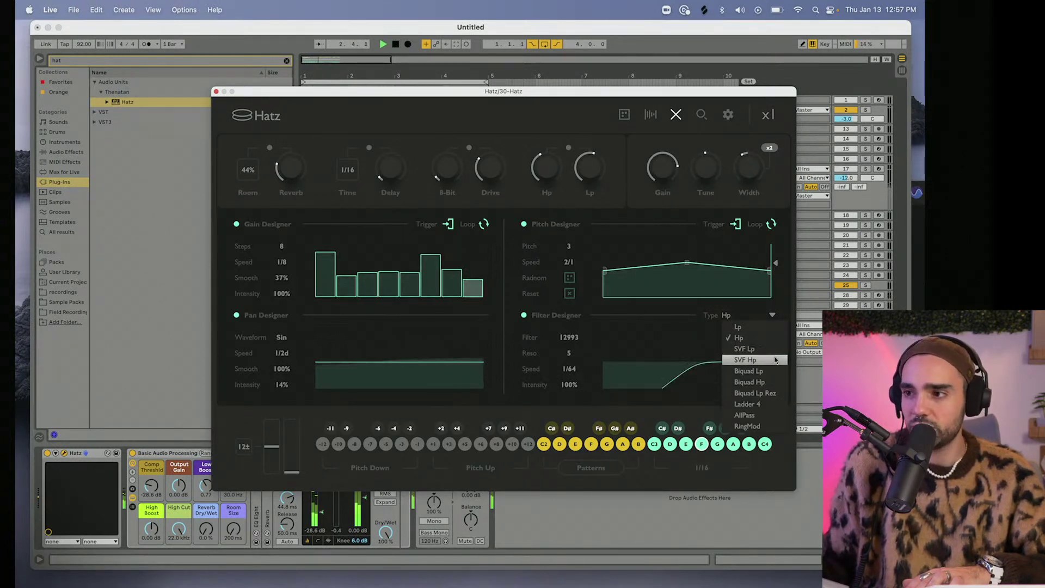
pyautogui.click(738, 327)
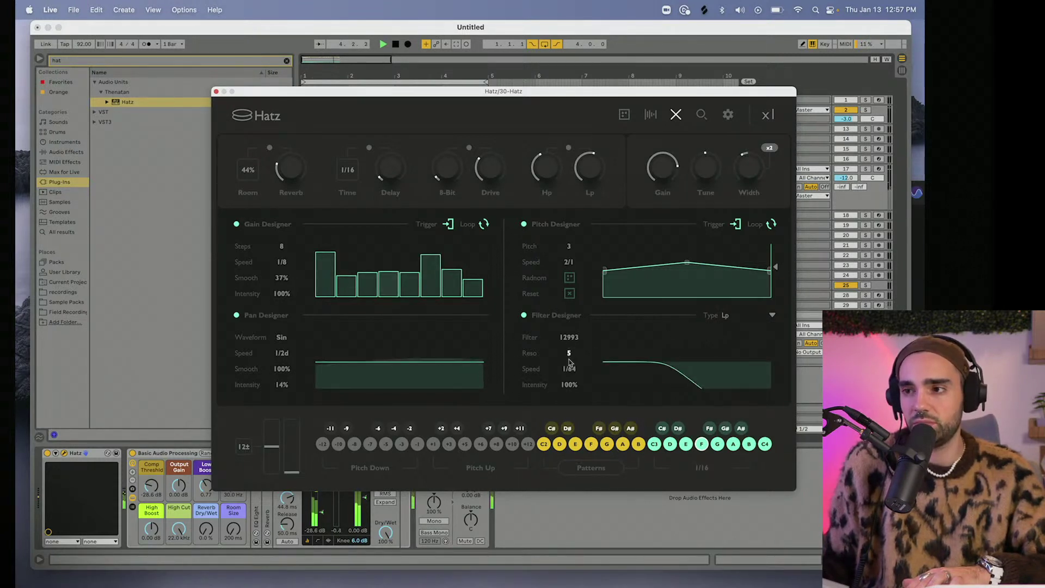
pyautogui.moveTo(568, 362); pyautogui.dragTo(563, 395)
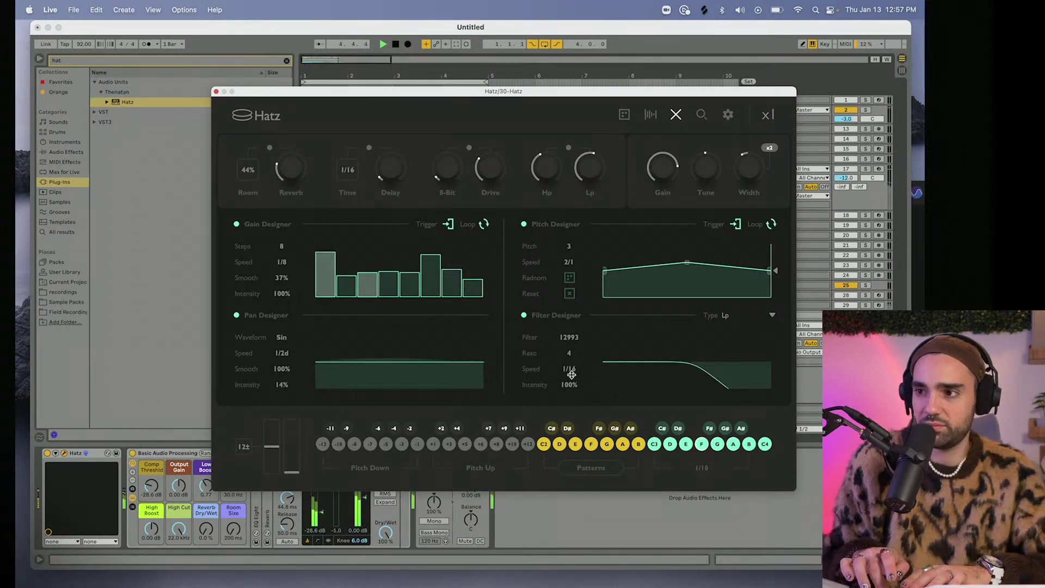
pyautogui.click(524, 316)
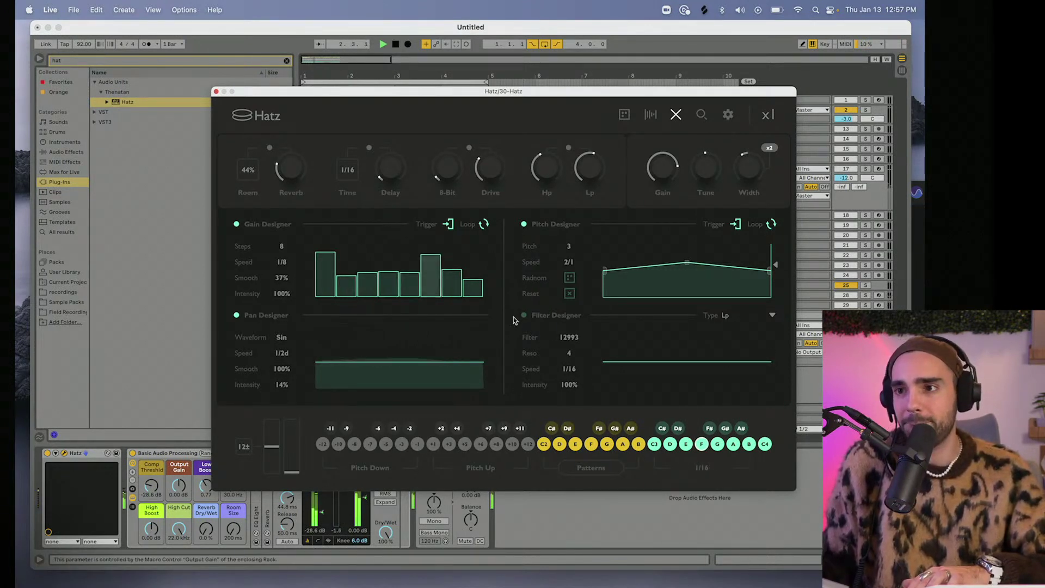
# Bypass the Gain, Pan and Pitch Designers and re-enable them one by one to compare the sound.
pyautogui.click(236, 224)
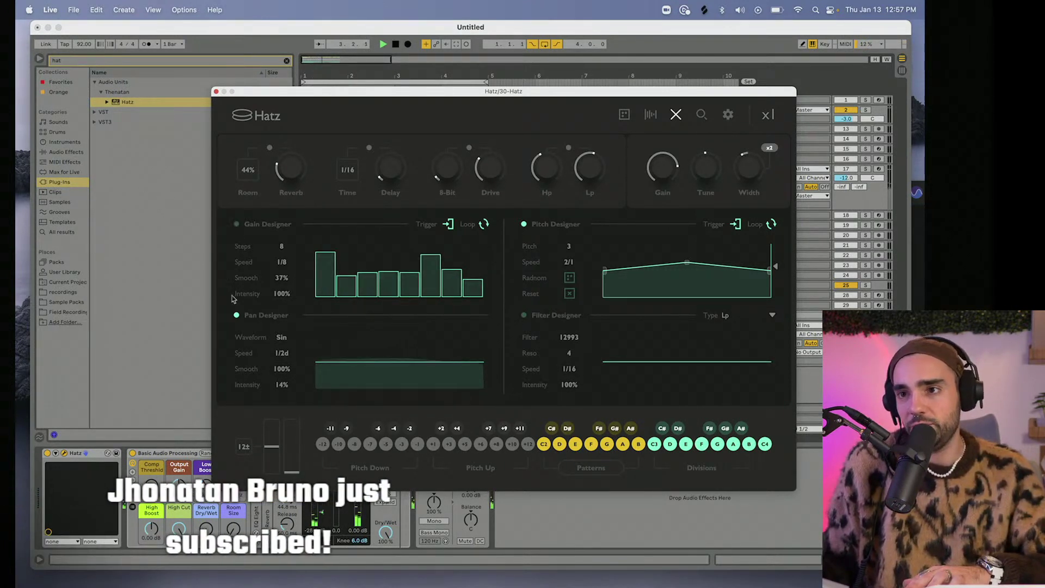
pyautogui.click(236, 316)
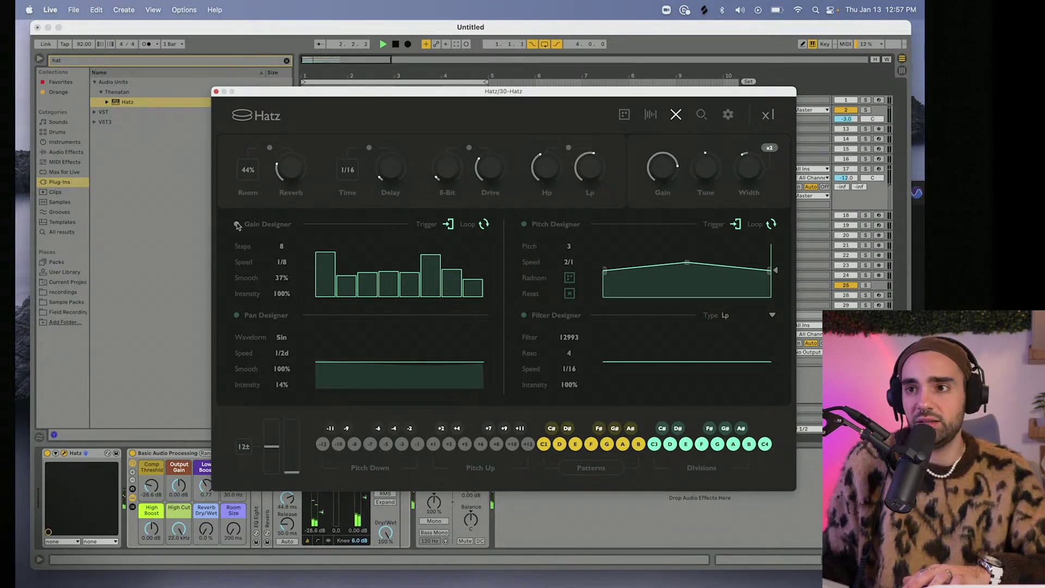
pyautogui.click(237, 224)
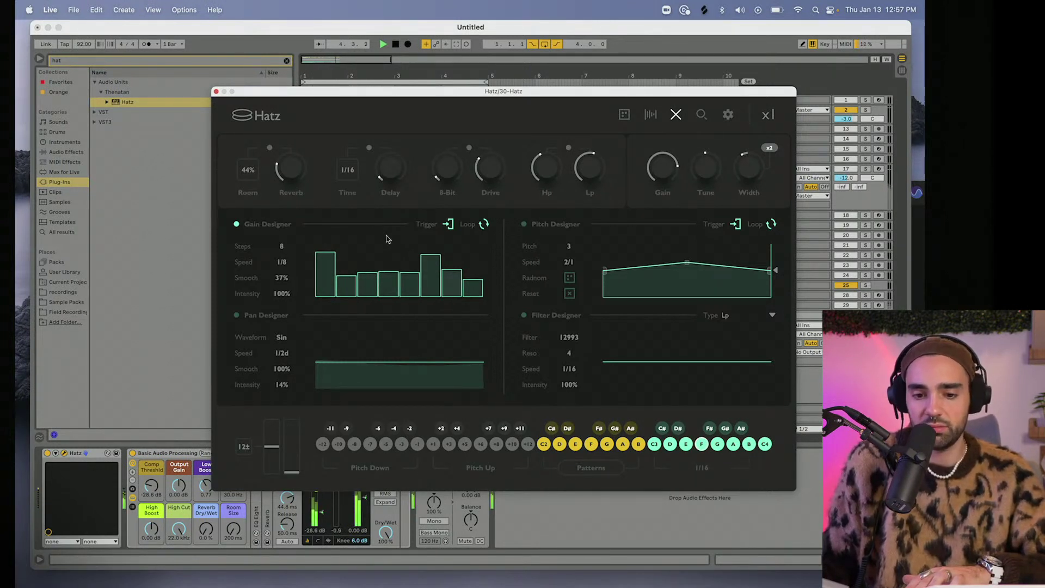
pyautogui.click(524, 224)
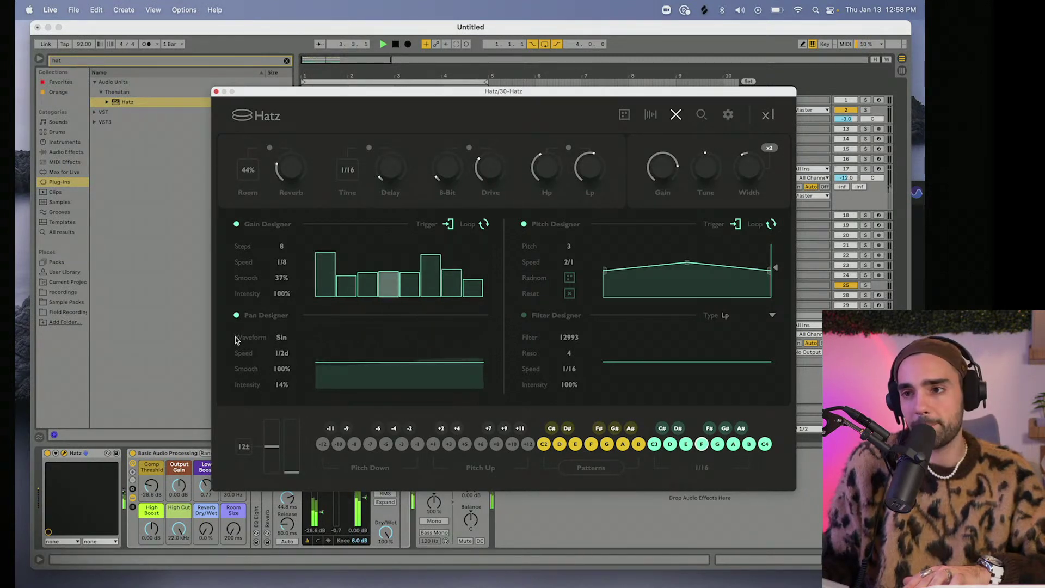
# Close the Hatz plug-in window and unfold track 30 while listening to the loop.
pyautogui.click(216, 92)
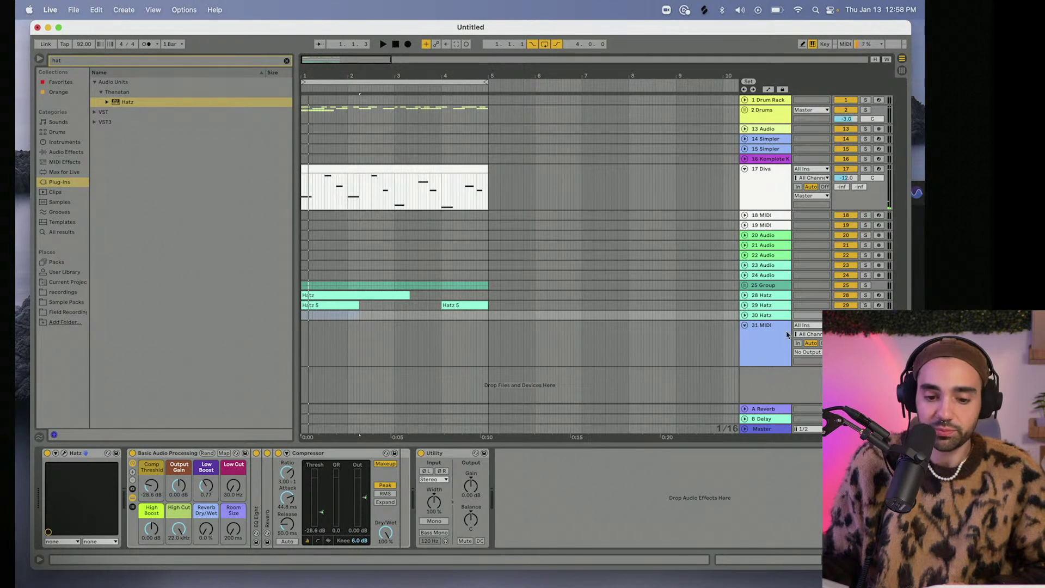
pyautogui.press('space')
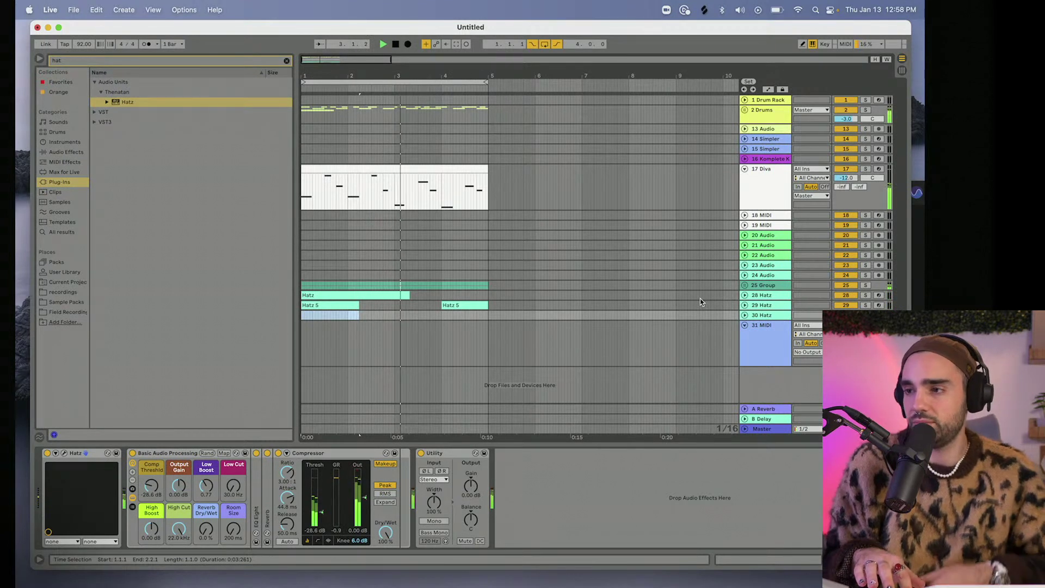
pyautogui.click(745, 315)
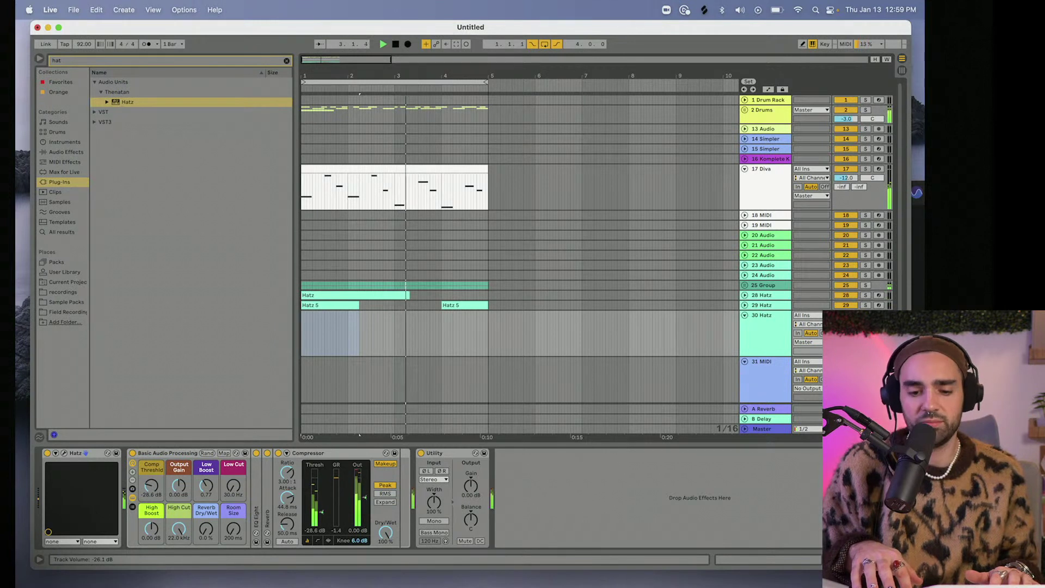
pyautogui.press('space')
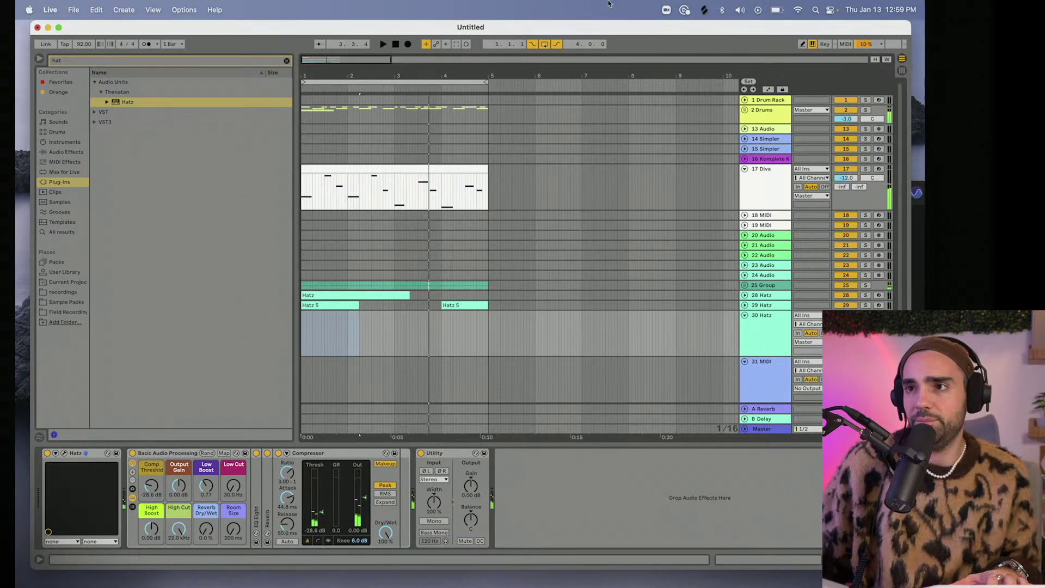
# Try recording several hi-hat takes on track 30 and discard each one.
pyautogui.click(396, 44)
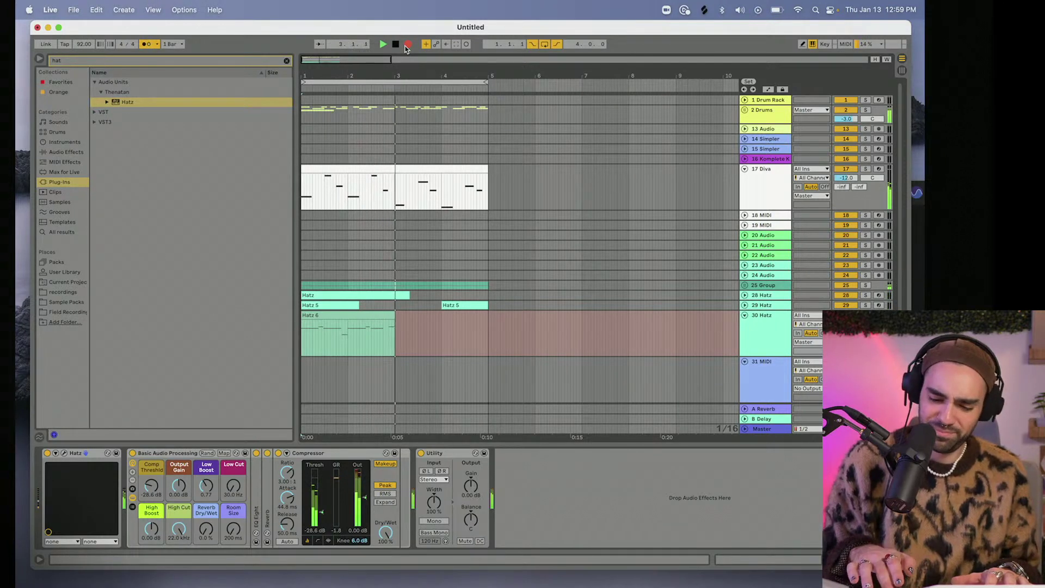
pyautogui.click(406, 47)
pyautogui.press('super+z')
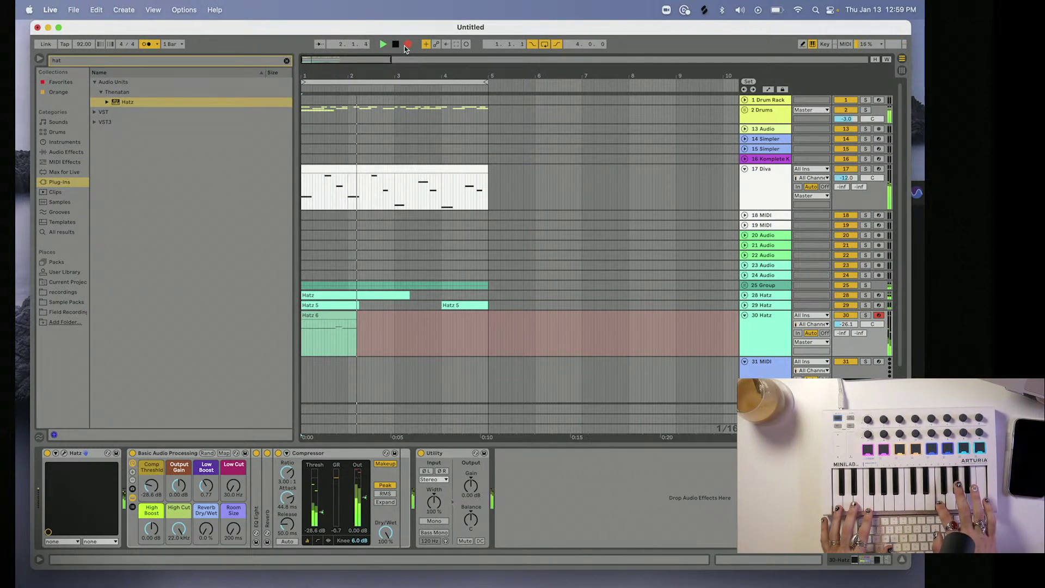
pyautogui.press('space')
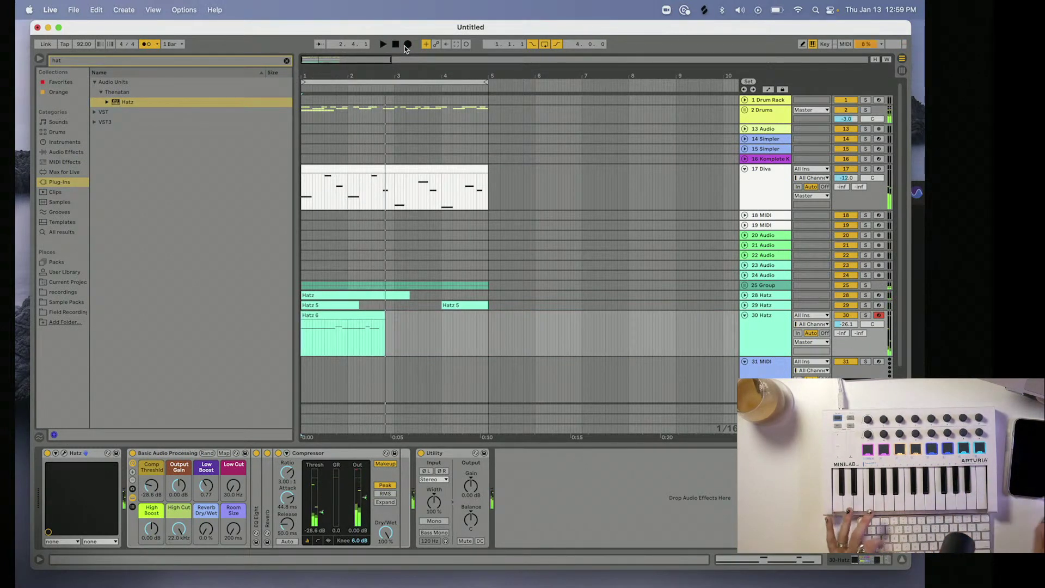
pyautogui.press('super+z')
pyautogui.click(405, 45)
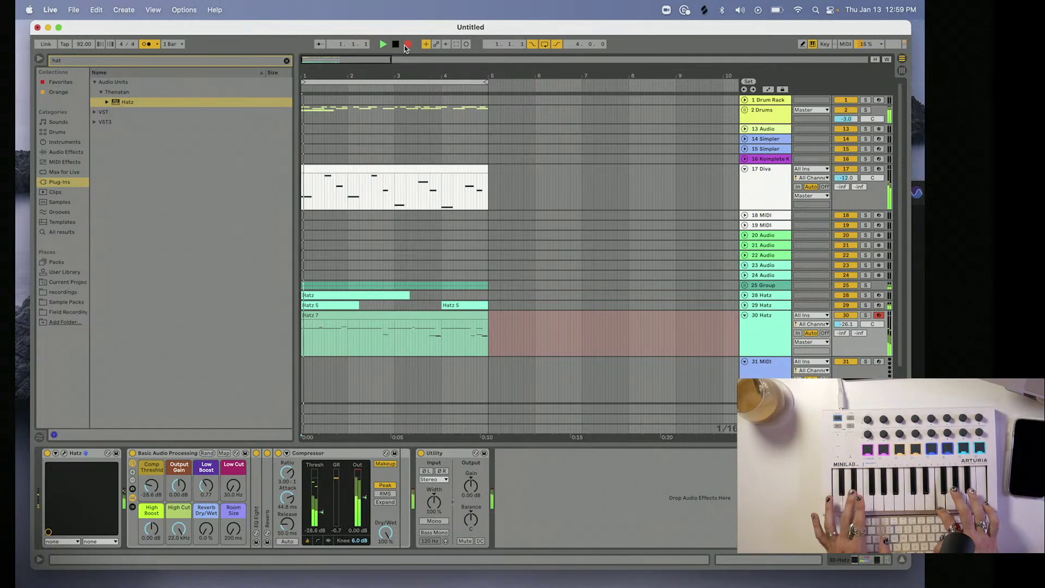
pyautogui.press('space')
pyautogui.click(323, 325)
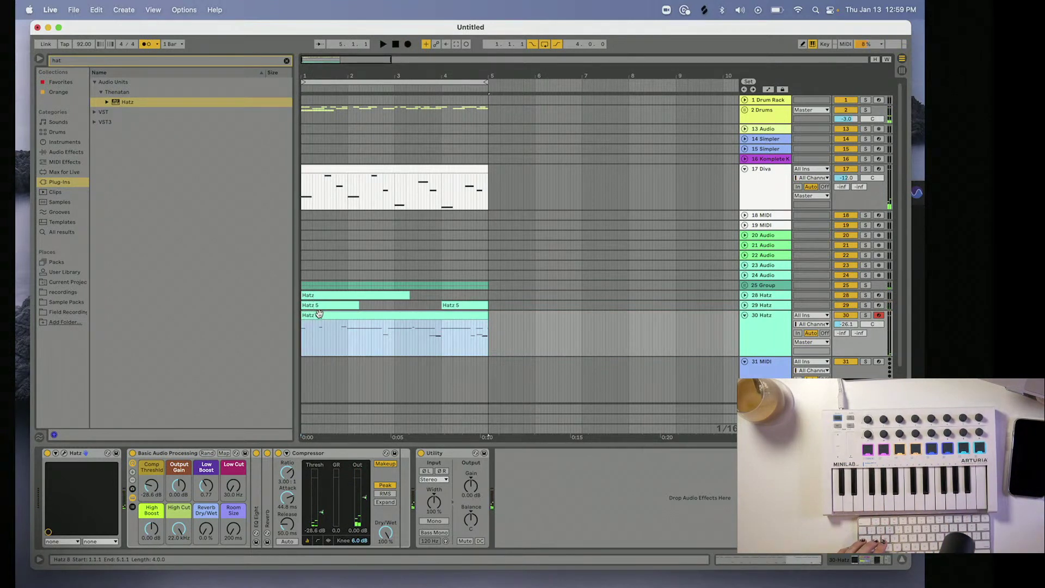
pyautogui.press('Delete')
# Record a four-bar hi-hat performance on track 30 from the start of the loop.
pyautogui.click(396, 44)
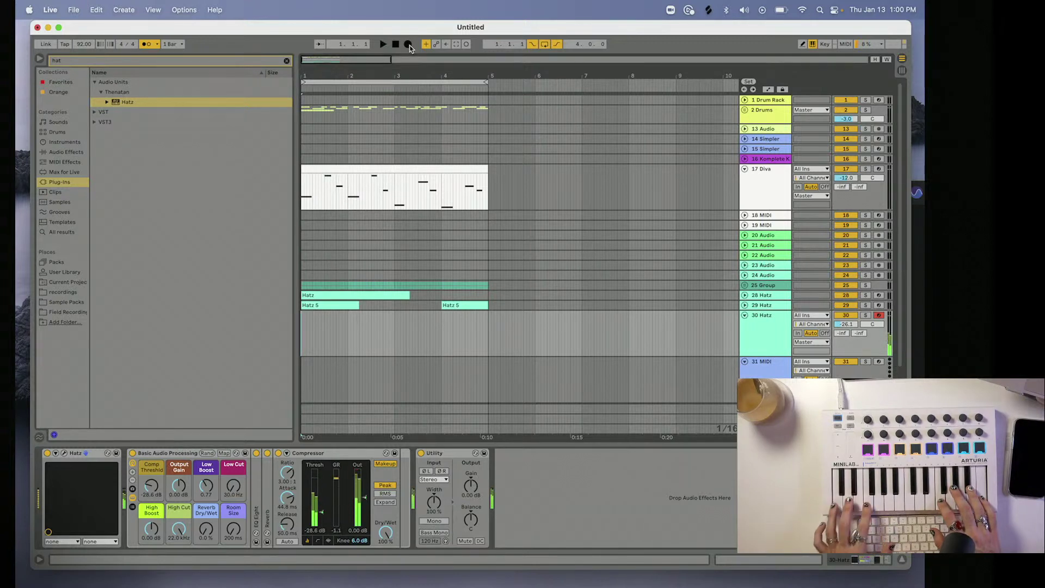
pyautogui.click(409, 45)
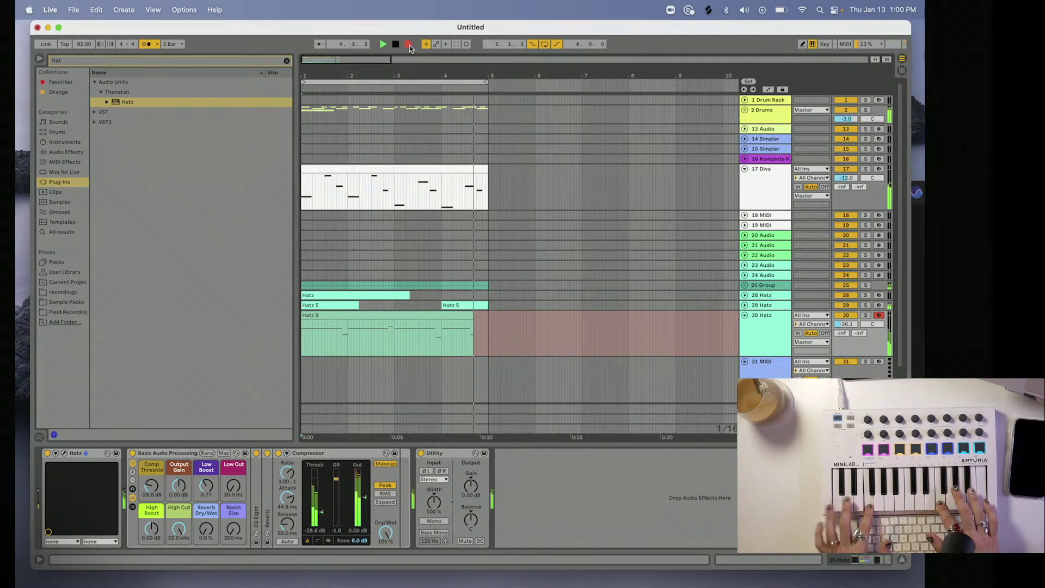
pyautogui.press('space')
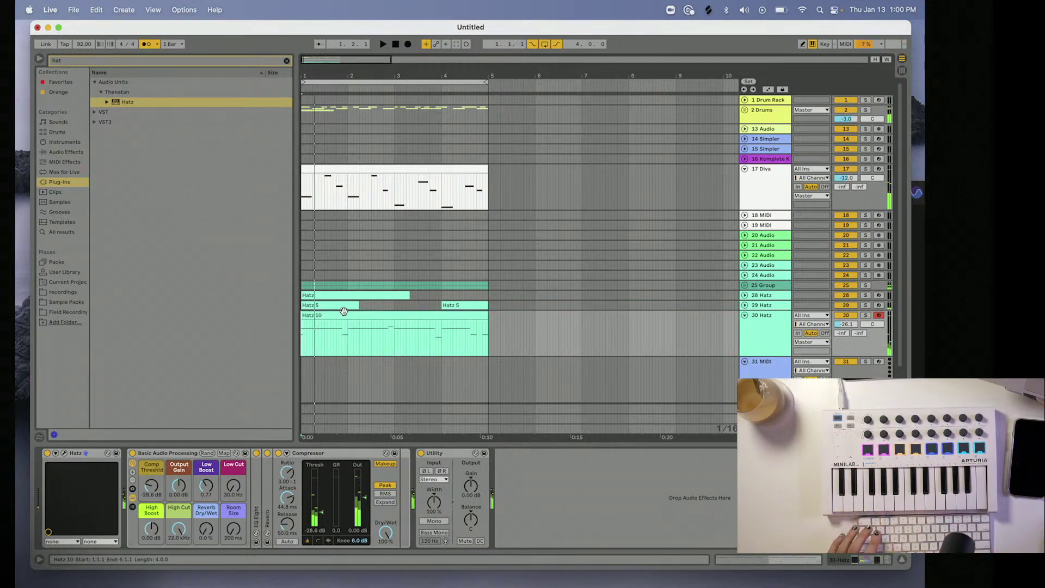
# Open the recorded clip, apply Legato to the F2 note late in its fourth bar, and play the loop.
pyautogui.click(306, 346)
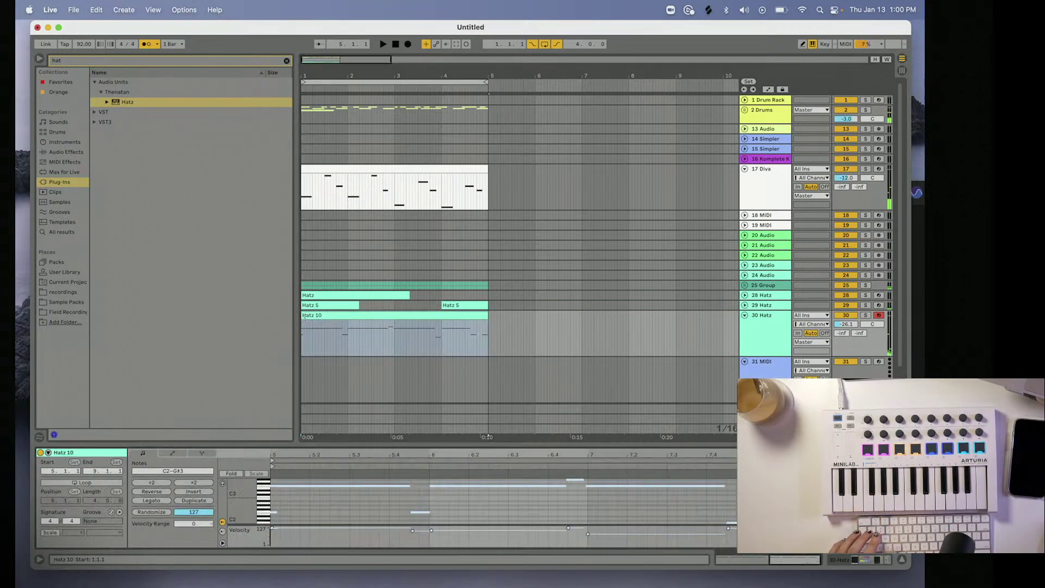
pyautogui.click(261, 506)
pyautogui.click(261, 506)
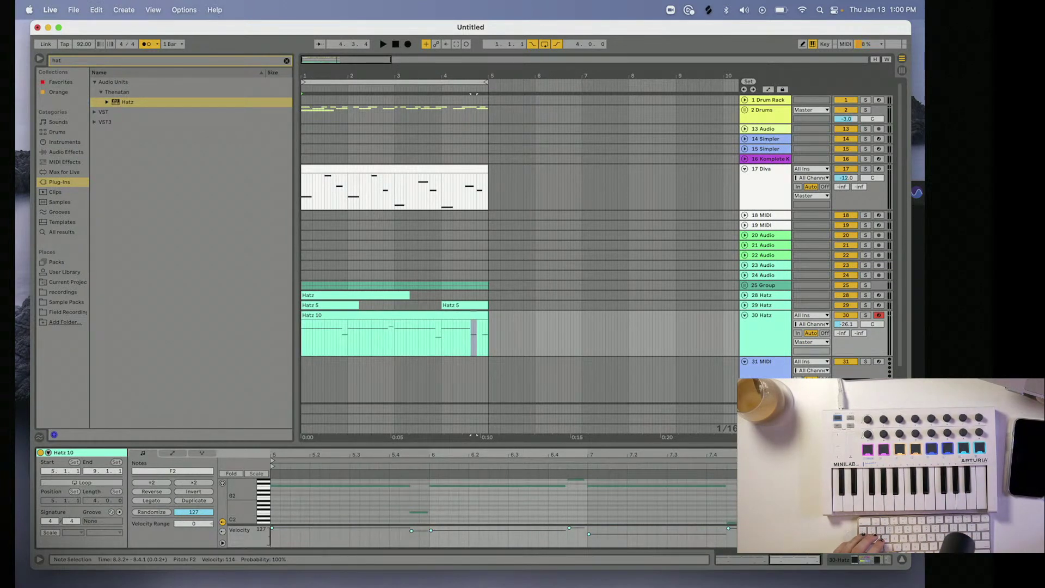
pyautogui.click(154, 501)
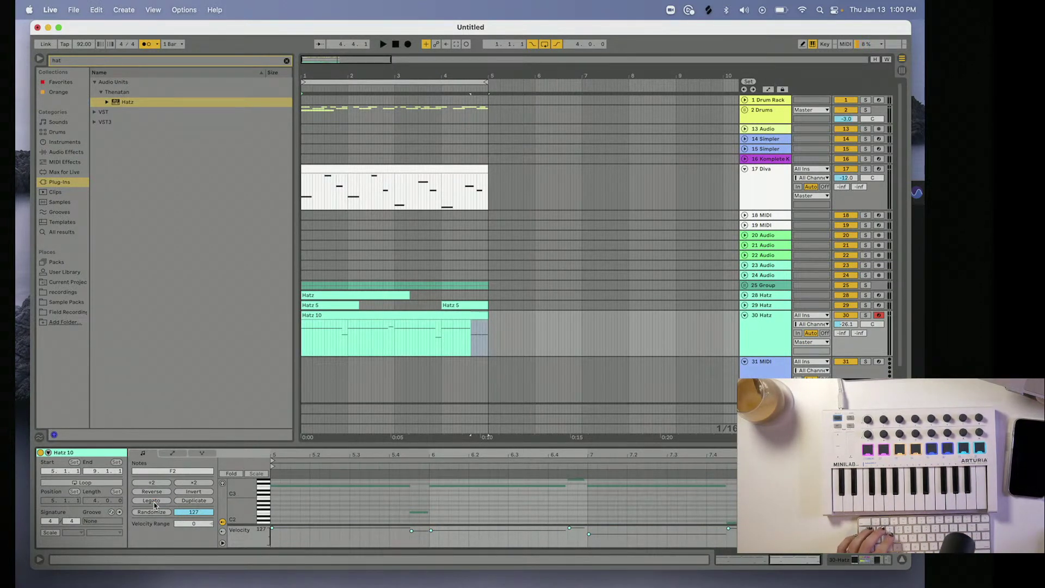
pyautogui.press('space')
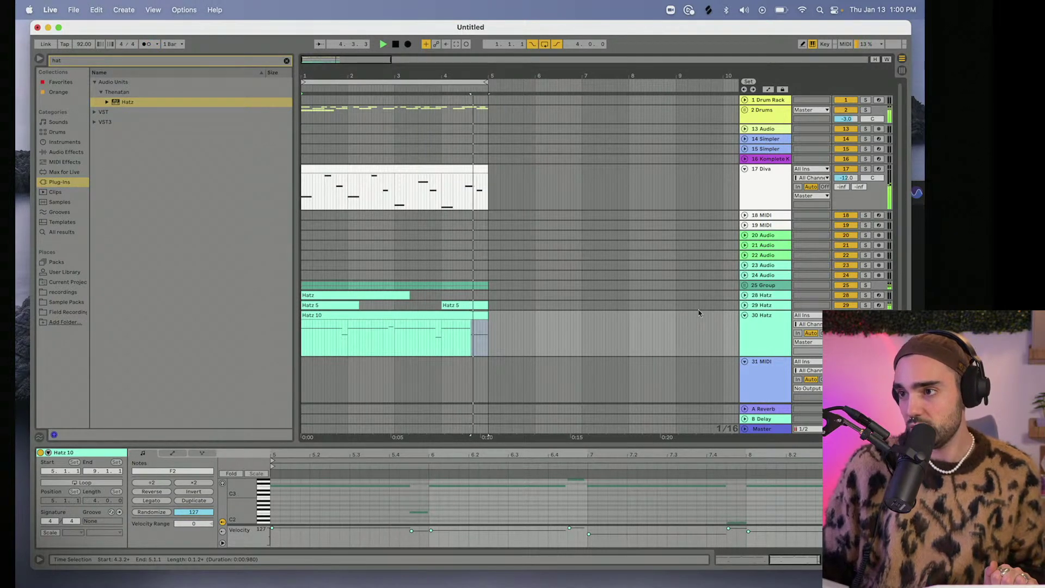
# Fold track 30, load the Hatz plug-in onto MIDI track 31, and move its window aside.
pyautogui.click(744, 315)
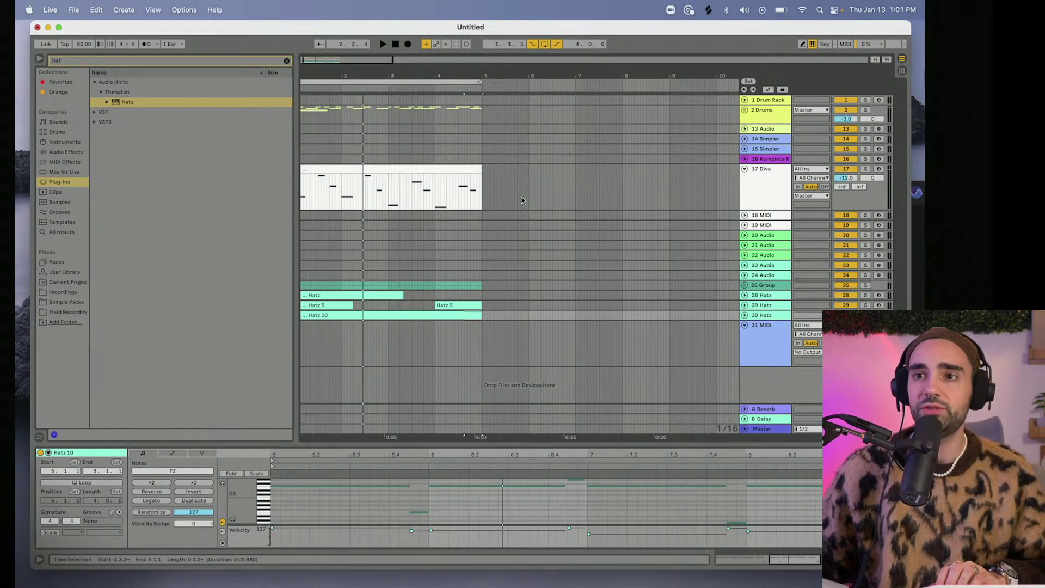
pyautogui.click(695, 329)
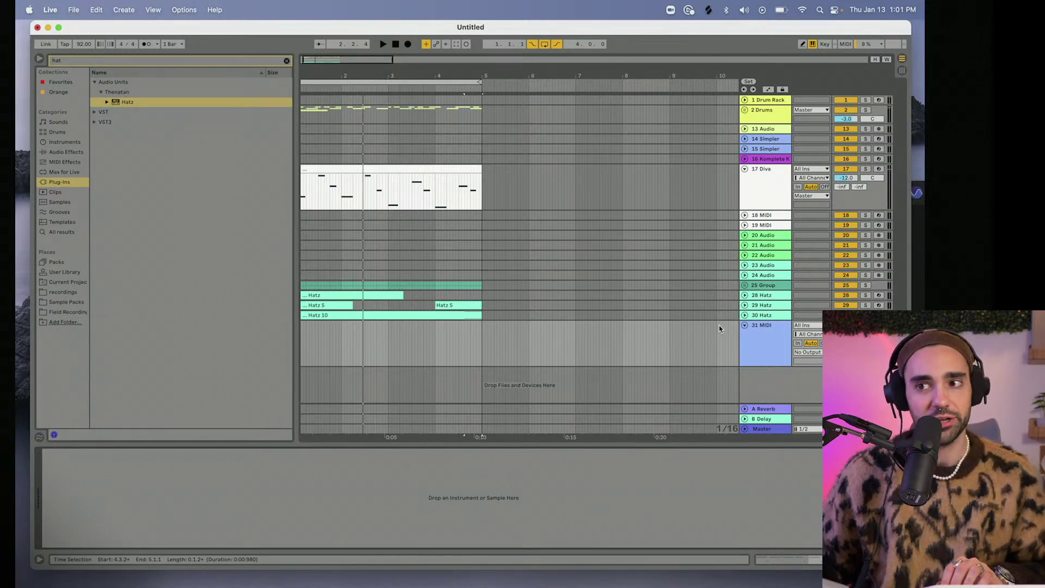
pyautogui.click(248, 219)
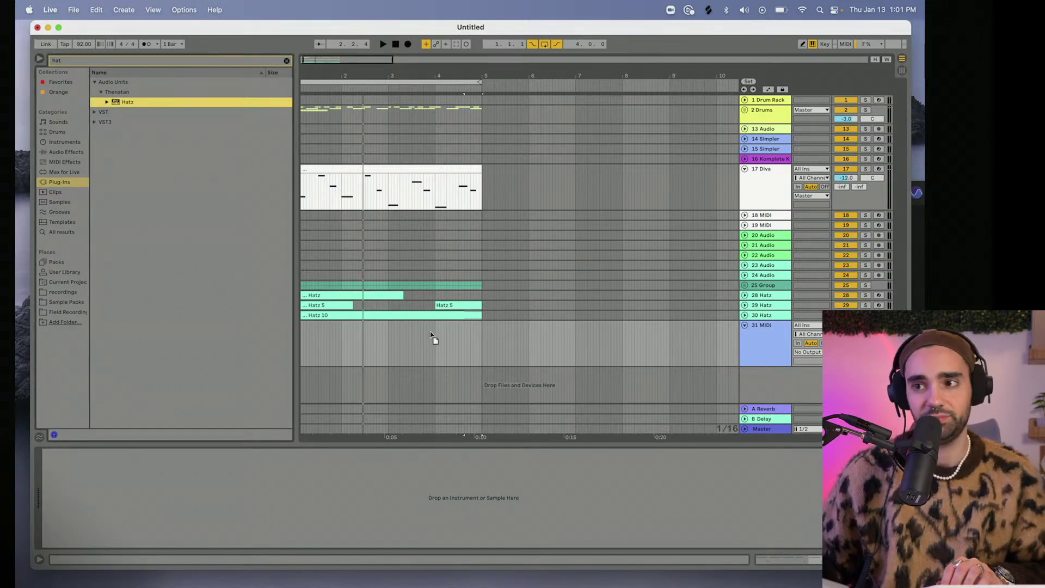
pyautogui.press('Return')
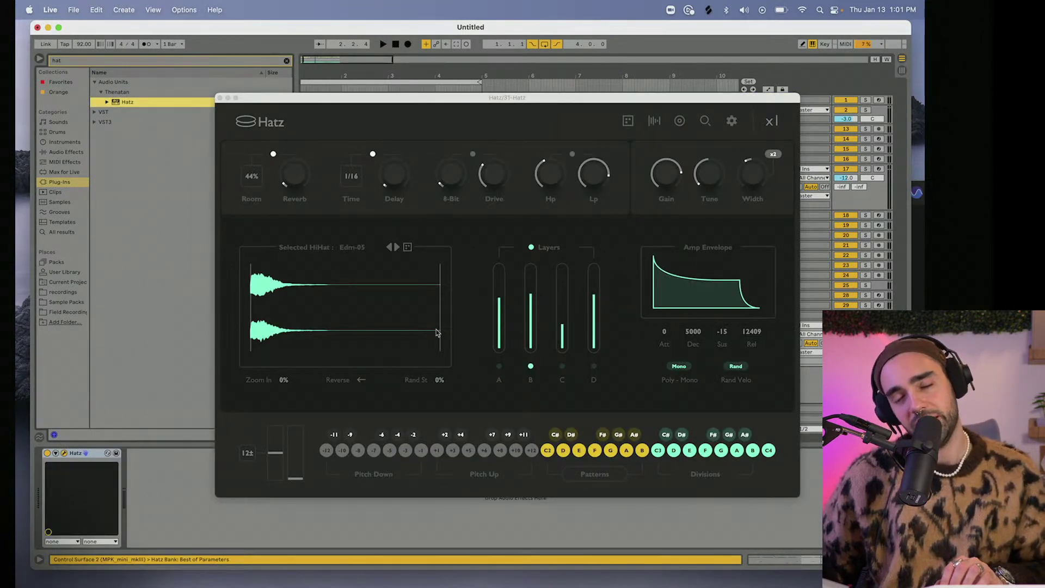
pyautogui.moveTo(408, 100); pyautogui.dragTo(319, 97)
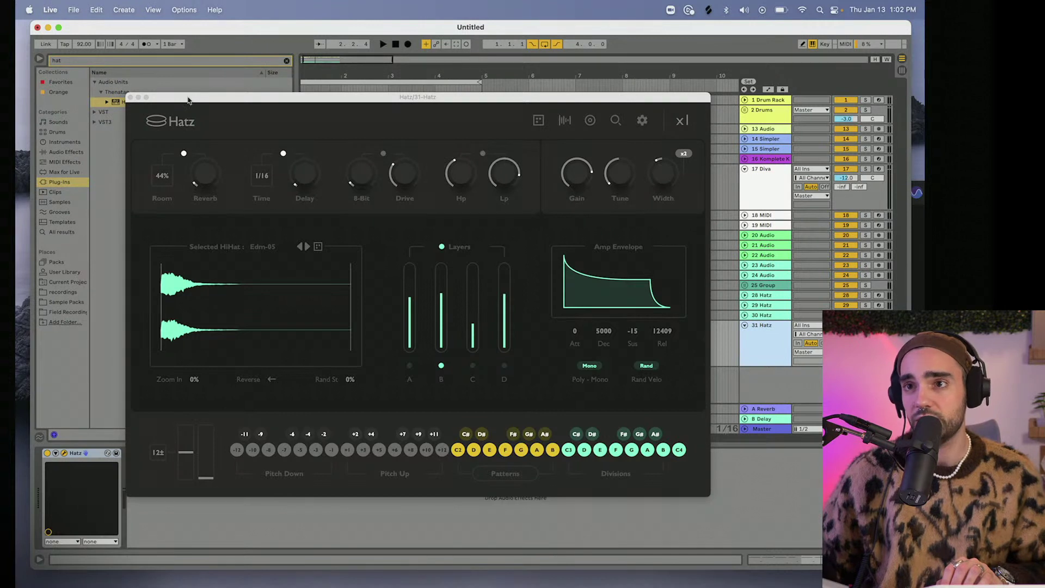
pyautogui.moveTo(192, 98); pyautogui.dragTo(146, 131)
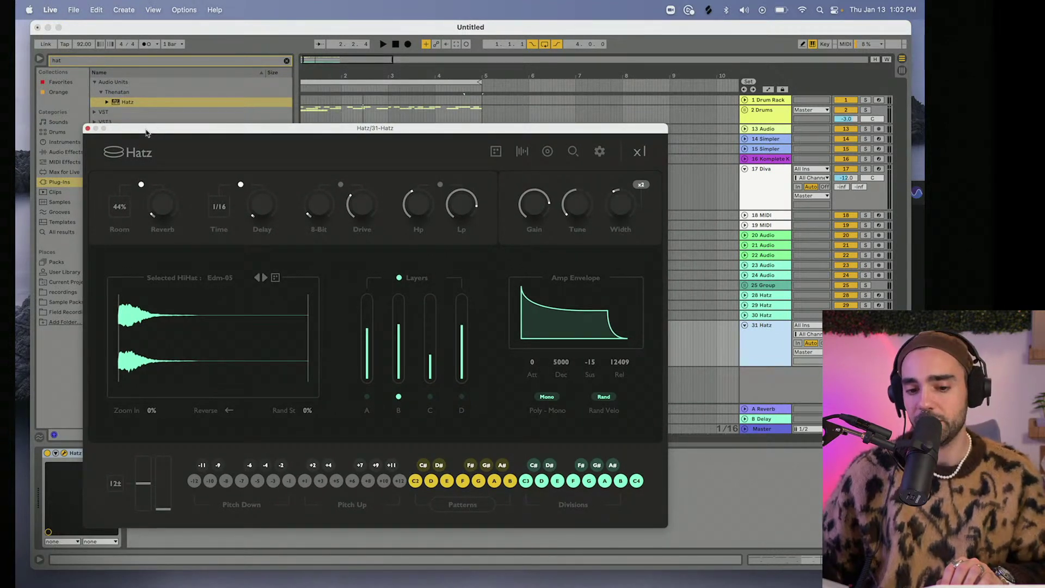
# Play the loop with the Hatz window of track 31 open, and close the plug-in window.
pyautogui.press('space')
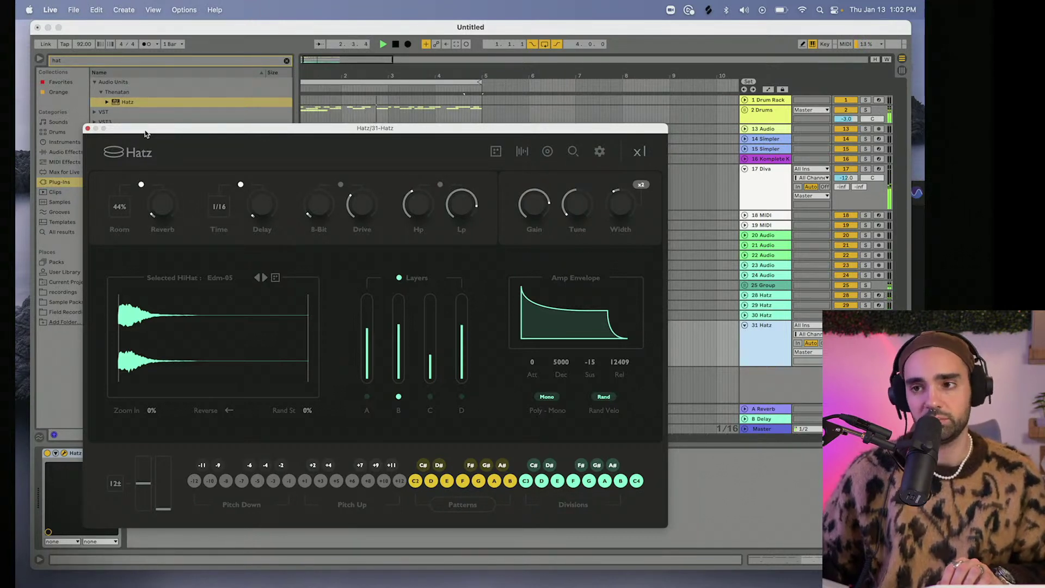
pyautogui.moveTo(145, 133); pyautogui.dragTo(184, 130)
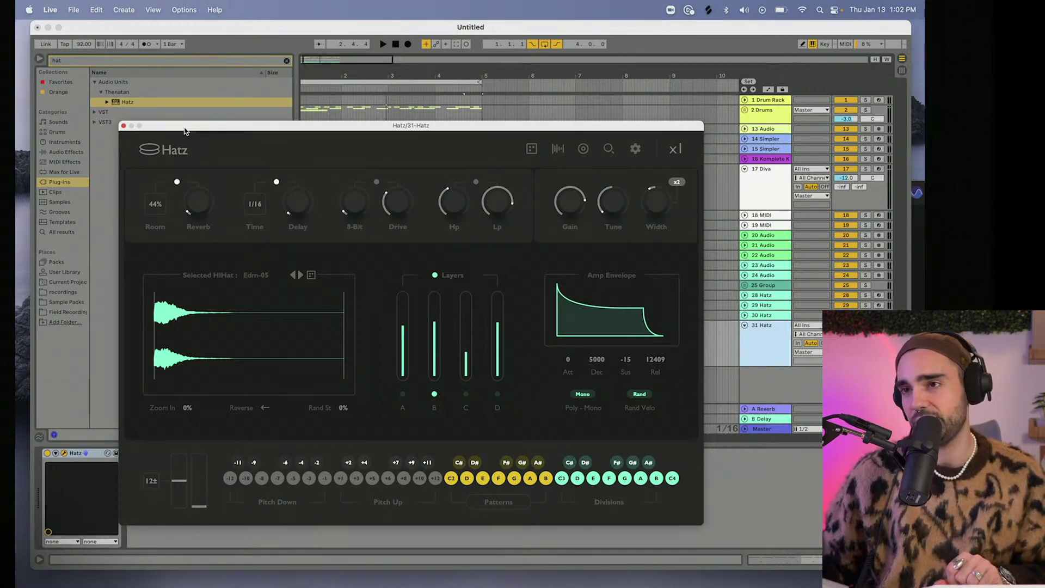
pyautogui.press('space')
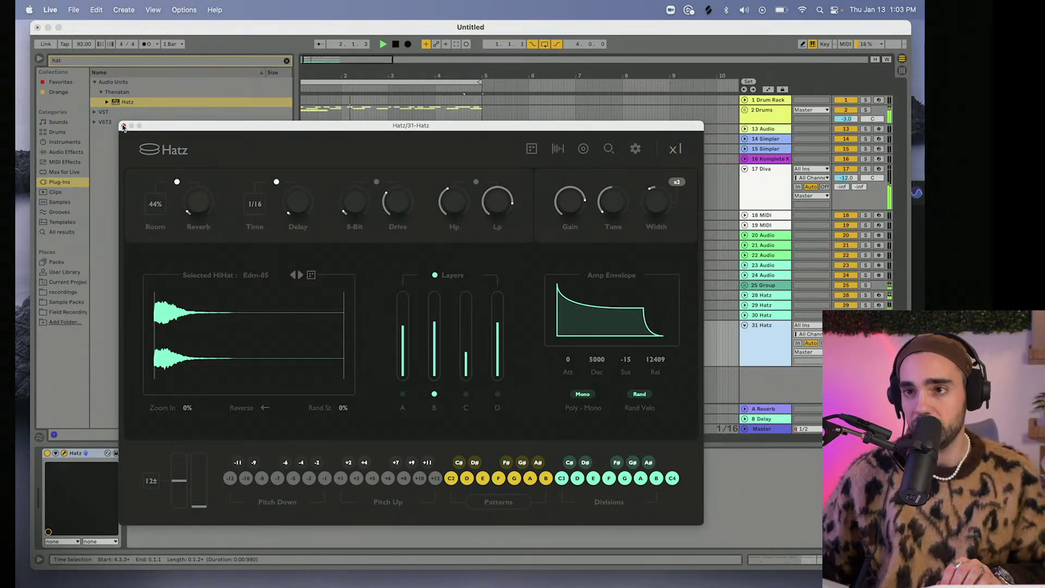
pyautogui.click(124, 127)
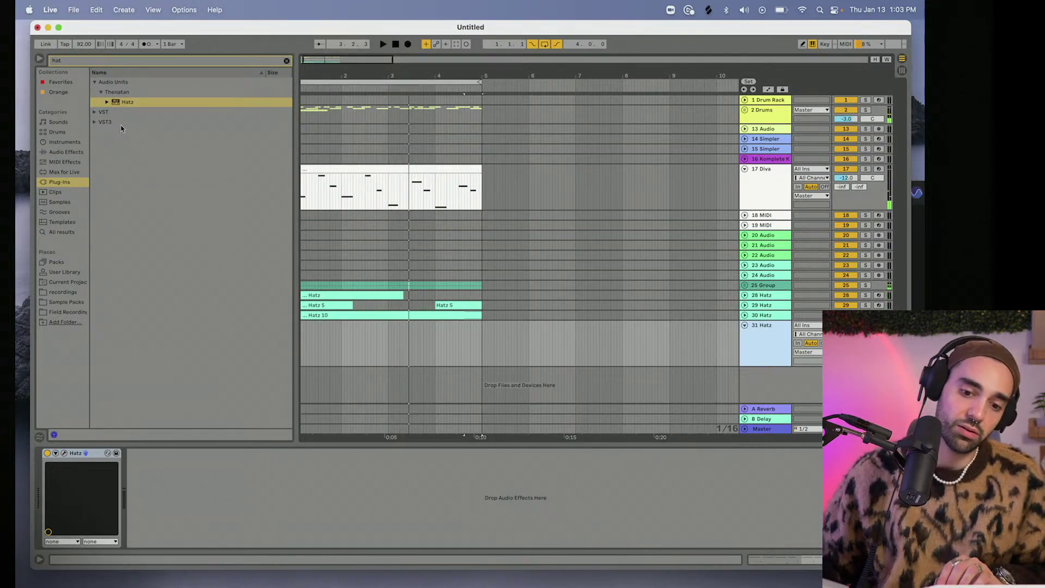
pyautogui.click(787, 354)
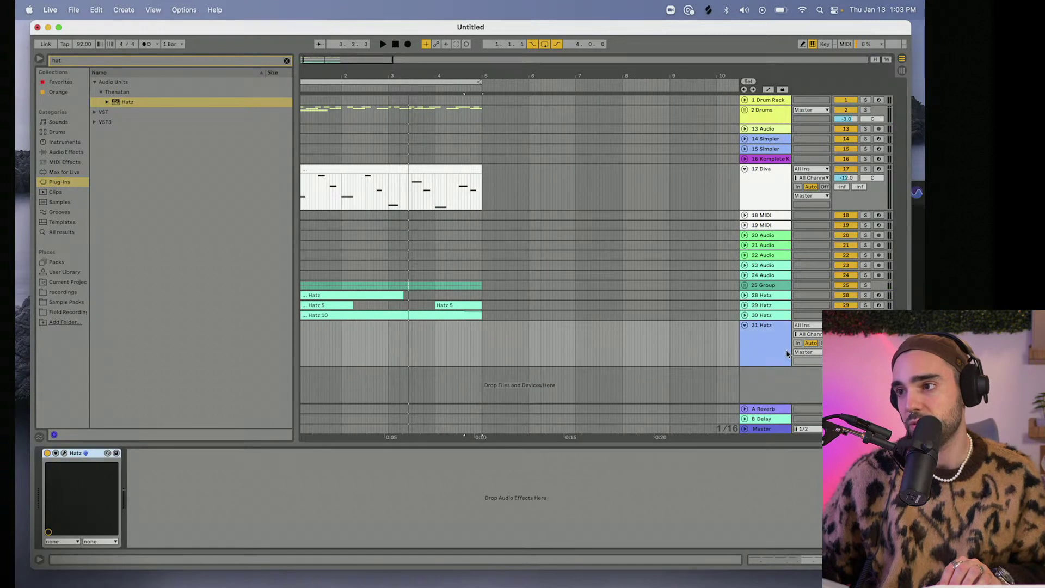
pyautogui.click(64, 453)
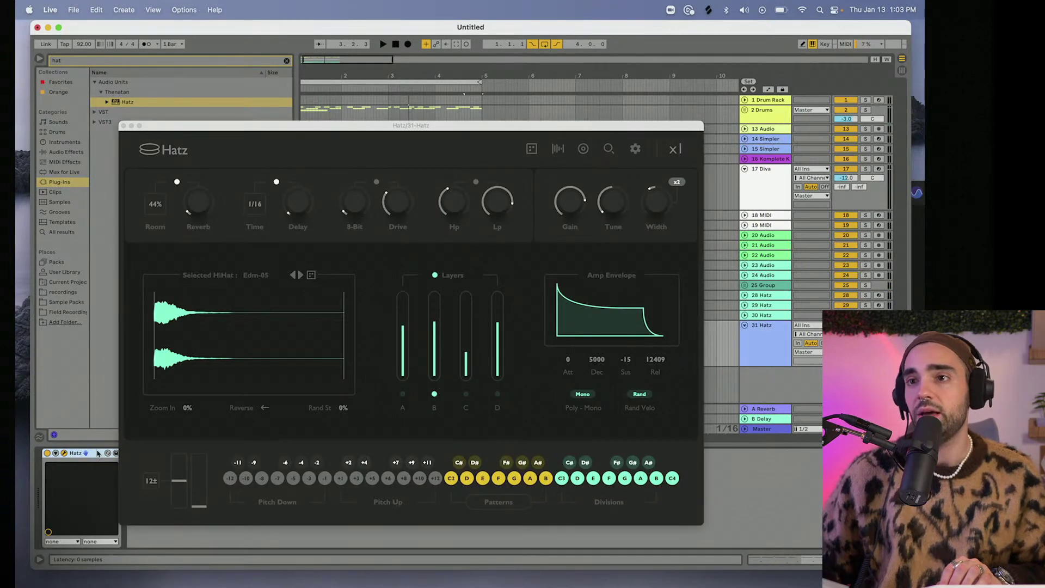
pyautogui.moveTo(191, 129); pyautogui.dragTo(130, 330)
pyautogui.click(762, 320)
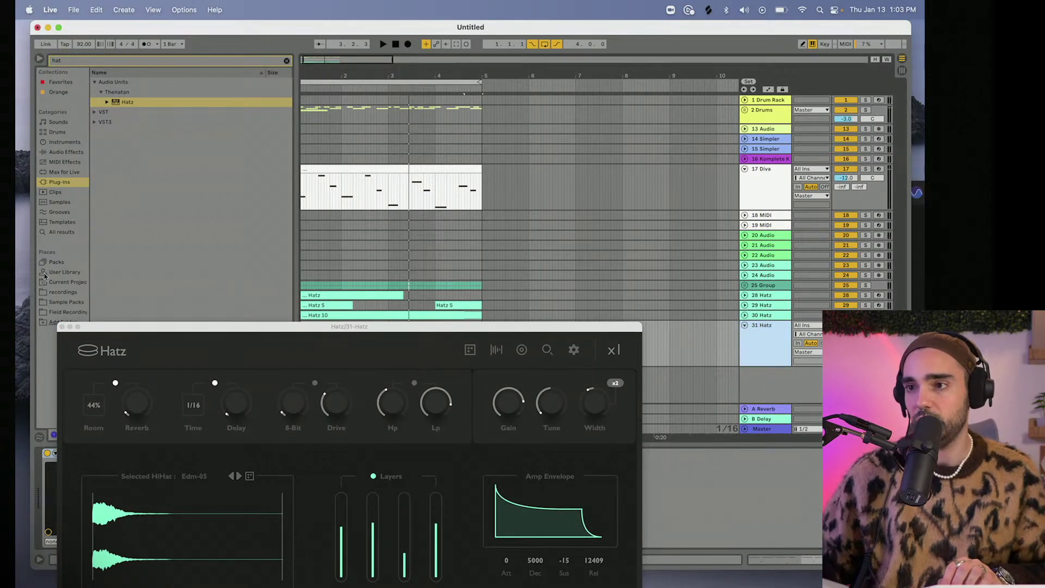
pyautogui.click(62, 327)
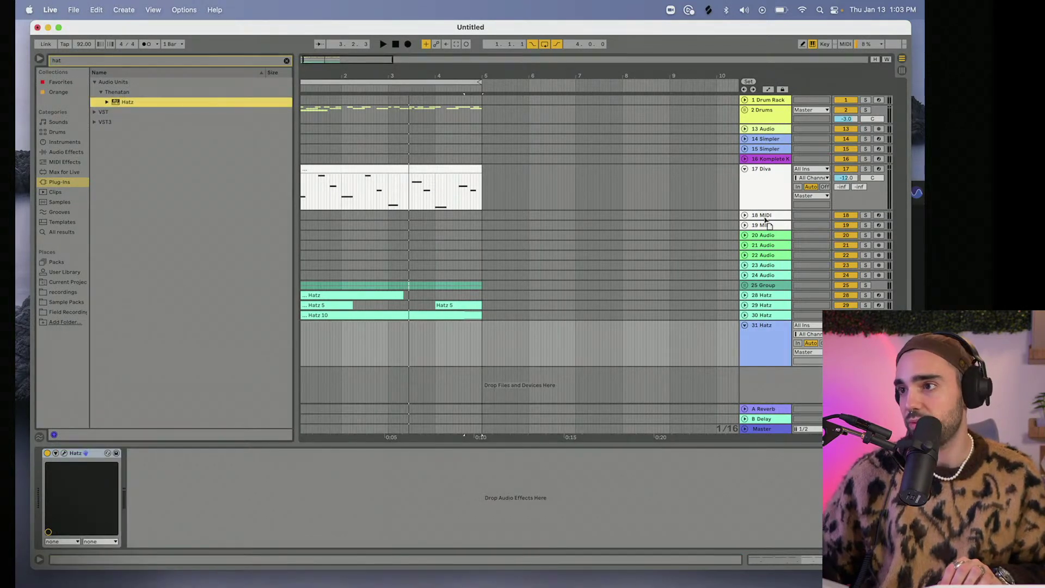
# Load another Hatz instance onto MIDI track 18 and move its window clear of the device chain.
pyautogui.moveTo(764, 214); pyautogui.dragTo(766, 217)
pyautogui.moveTo(392, 184); pyautogui.dragTo(596, 64)
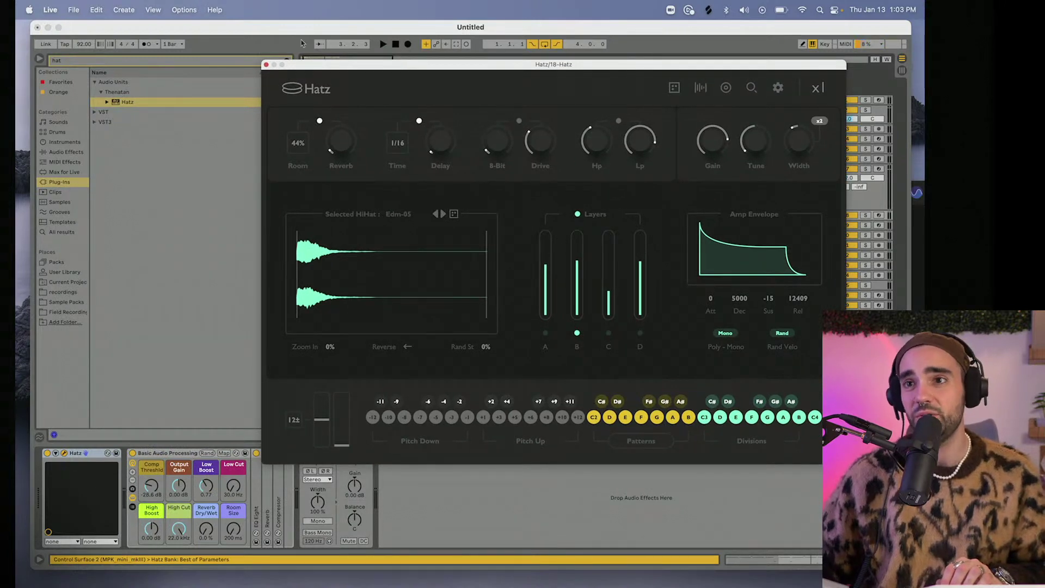
# Switch to Splice and search the sample library for "vocal".
pyautogui.click(709, 11)
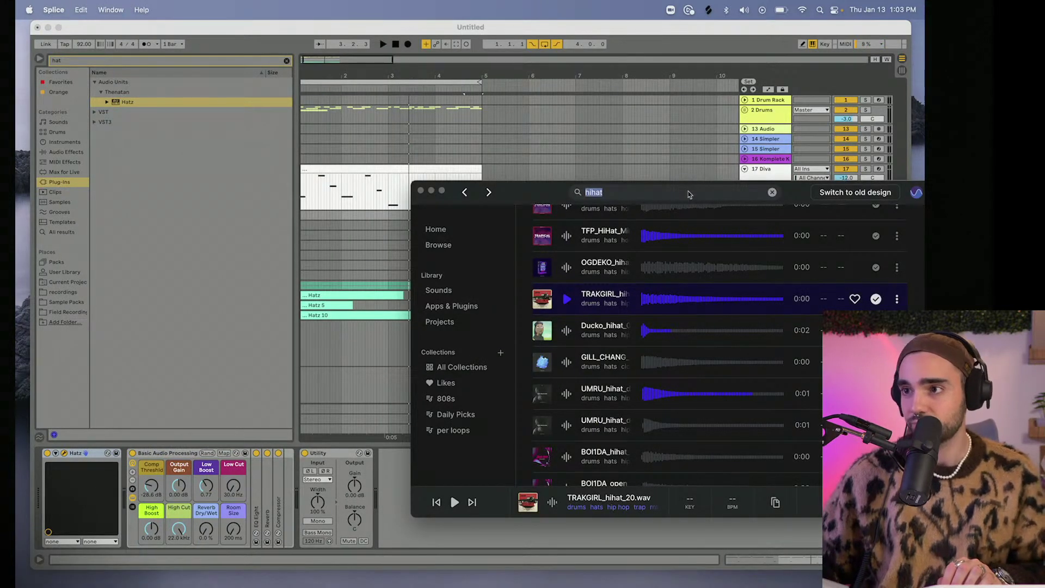
pyautogui.write('vocal')
pyautogui.press('Return')
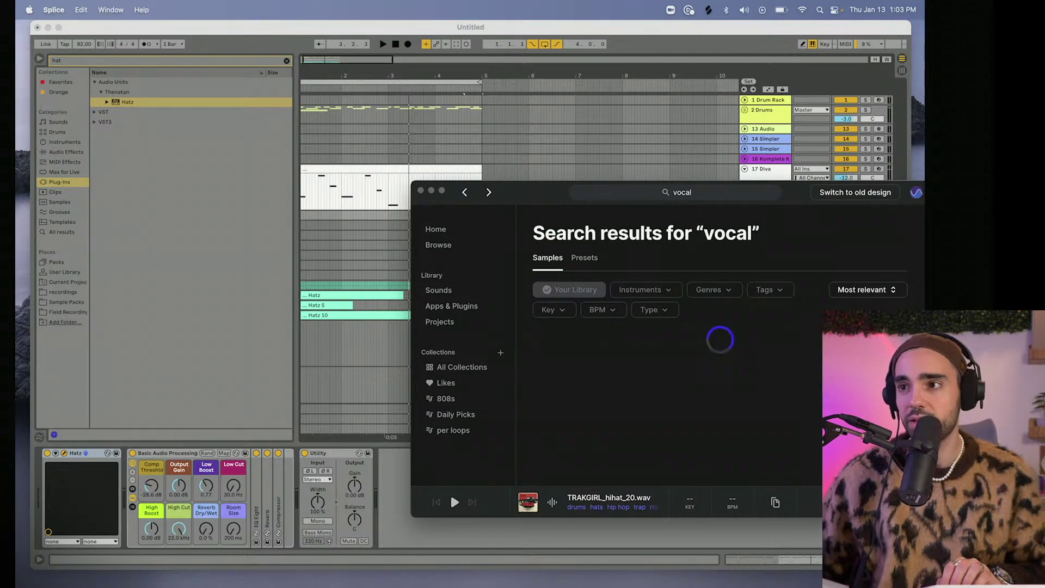
pyautogui.moveTo(543, 207); pyautogui.dragTo(410, 137)
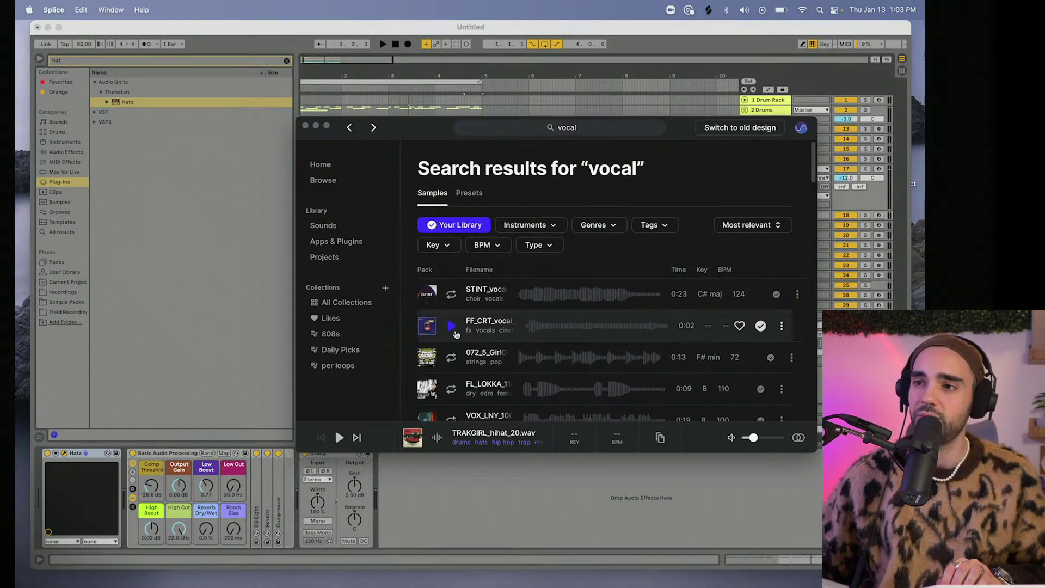
pyautogui.scroll(-3, 456, 334)
pyautogui.scroll(3, 456, 337)
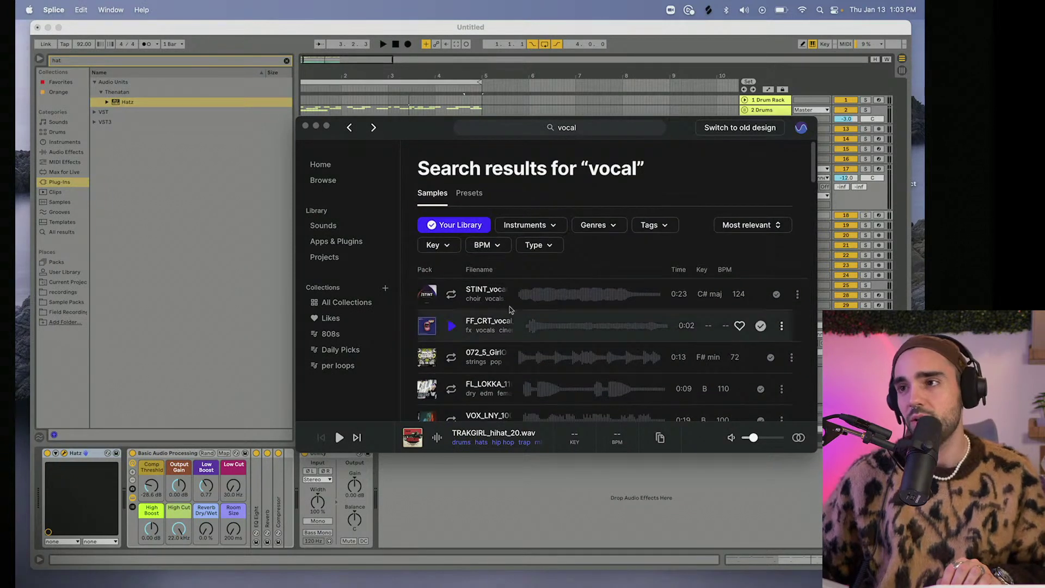
# Filter the vocal results to One-Shots and preview the EX_BR_FX group vocals sample.
pyautogui.click(536, 245)
pyautogui.click(560, 290)
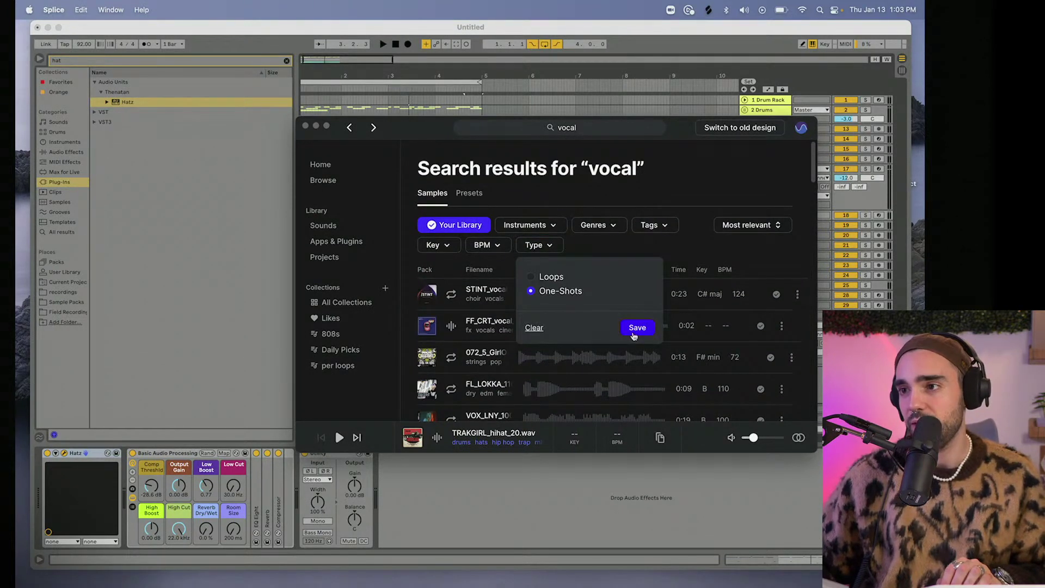
pyautogui.click(635, 326)
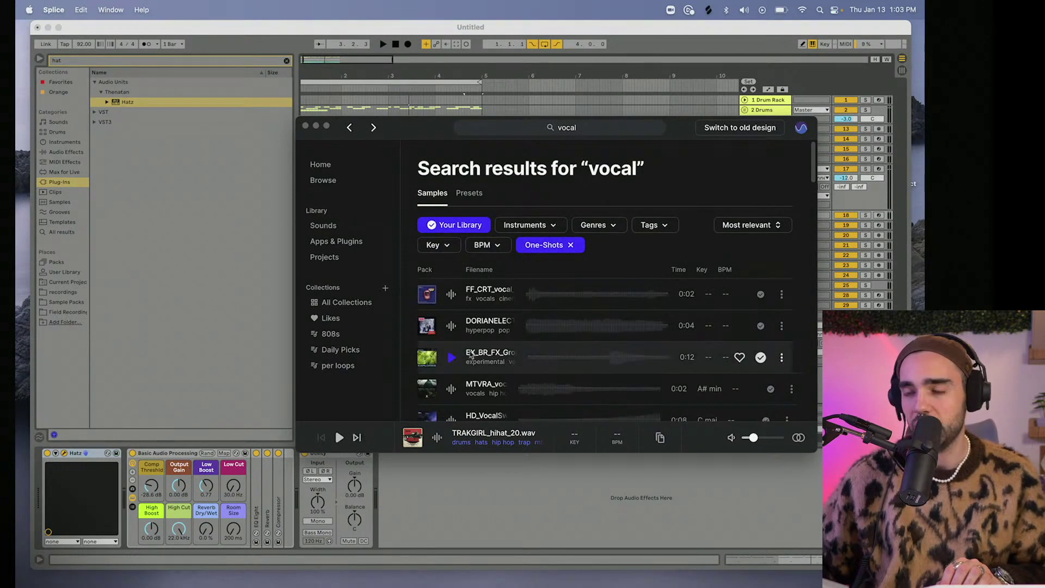
pyautogui.click(451, 358)
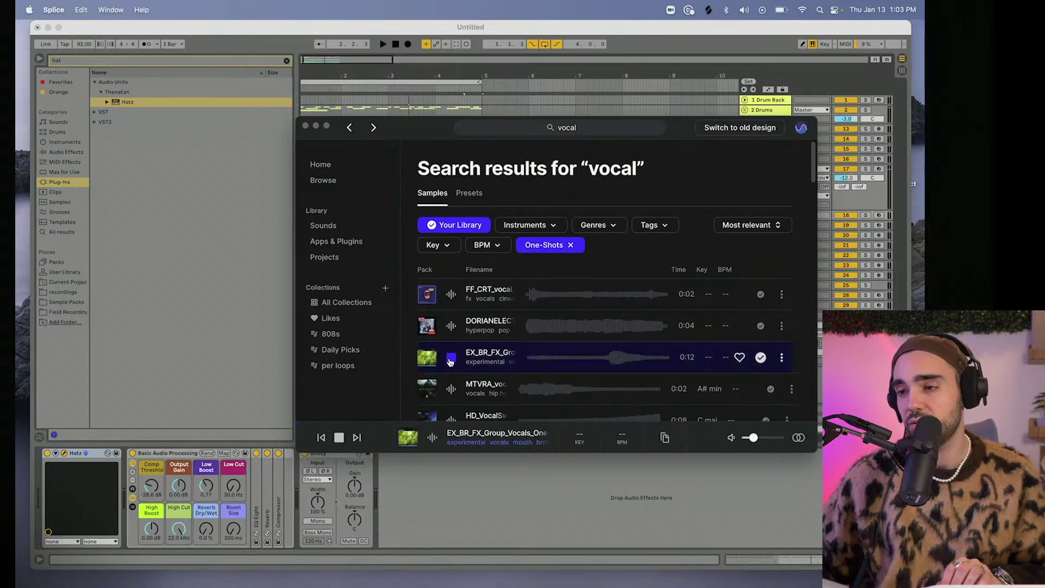
pyautogui.scroll(-5, 451, 365)
pyautogui.scroll(5, 490, 326)
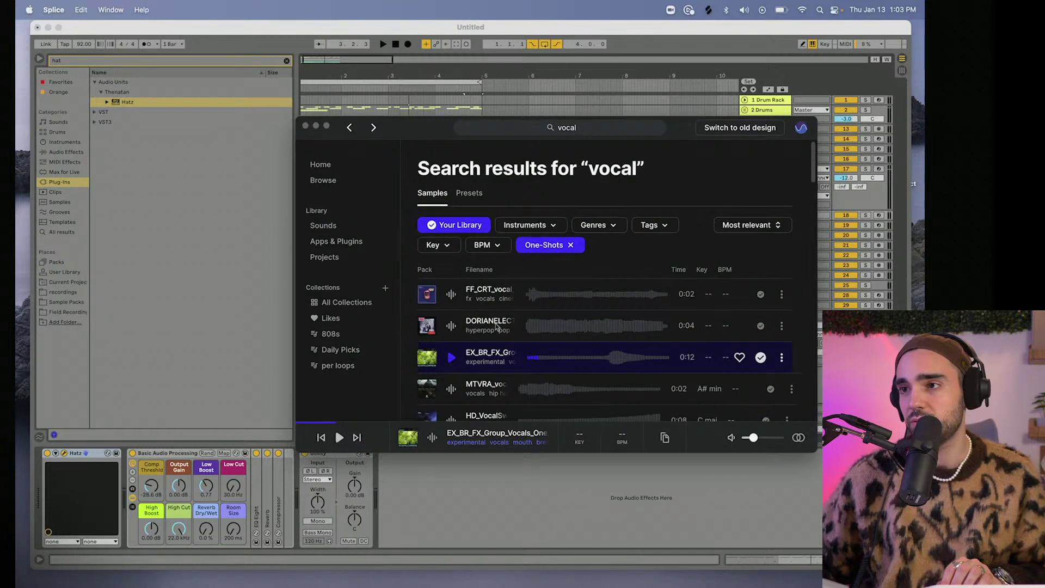
# Narrow the vocal one-shots to samples tagged "female".
pyautogui.click(656, 227)
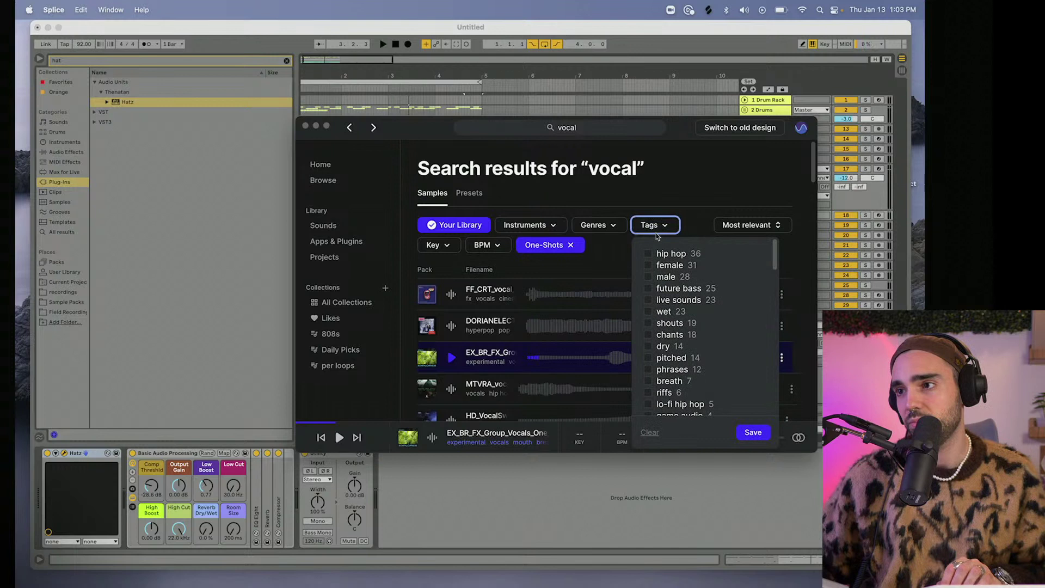
pyautogui.click(648, 266)
pyautogui.click(648, 267)
pyautogui.click(584, 412)
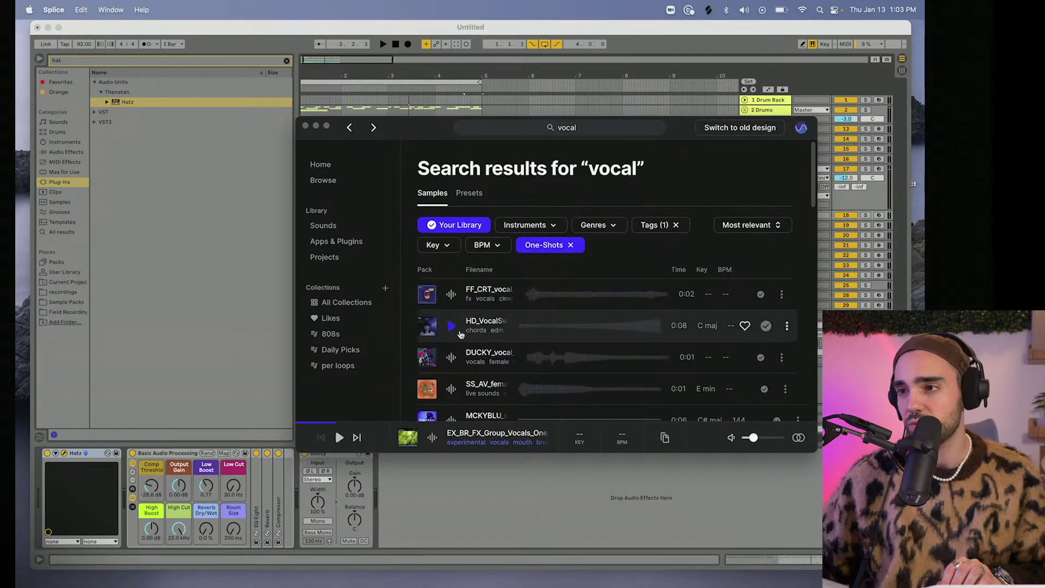
# Preview the female vocal one-shots DUCKY_vocal_lets_go_dry, SS_AV_female_riff_ooh, MCKYBLU_vocal_one_shot, VOX_CDP_vocal_oneshot and PW_vocal_riff_ah_soft.
pyautogui.click(449, 357)
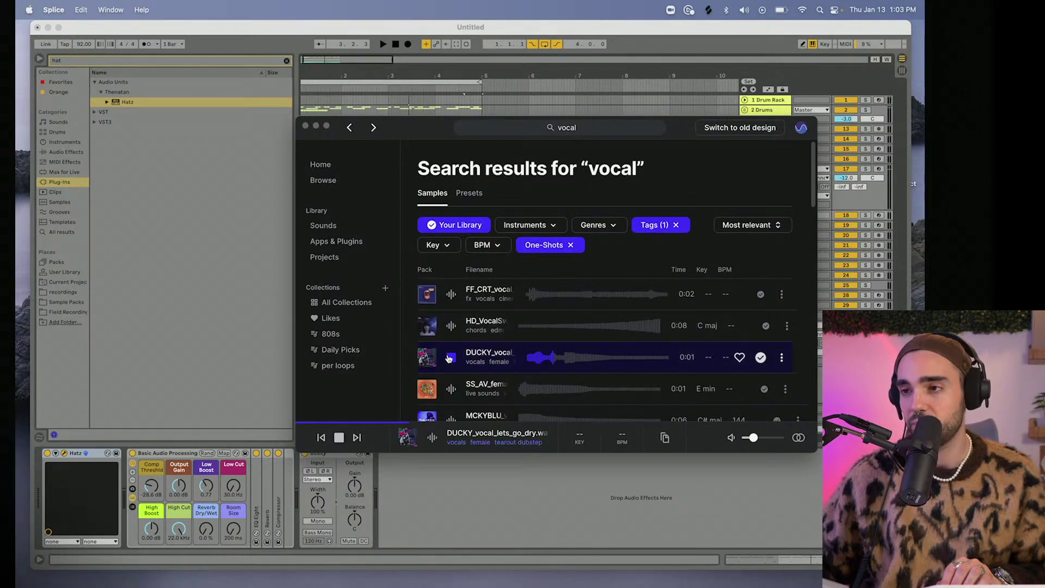
pyautogui.click(451, 388)
pyautogui.scroll(-5, 452, 305)
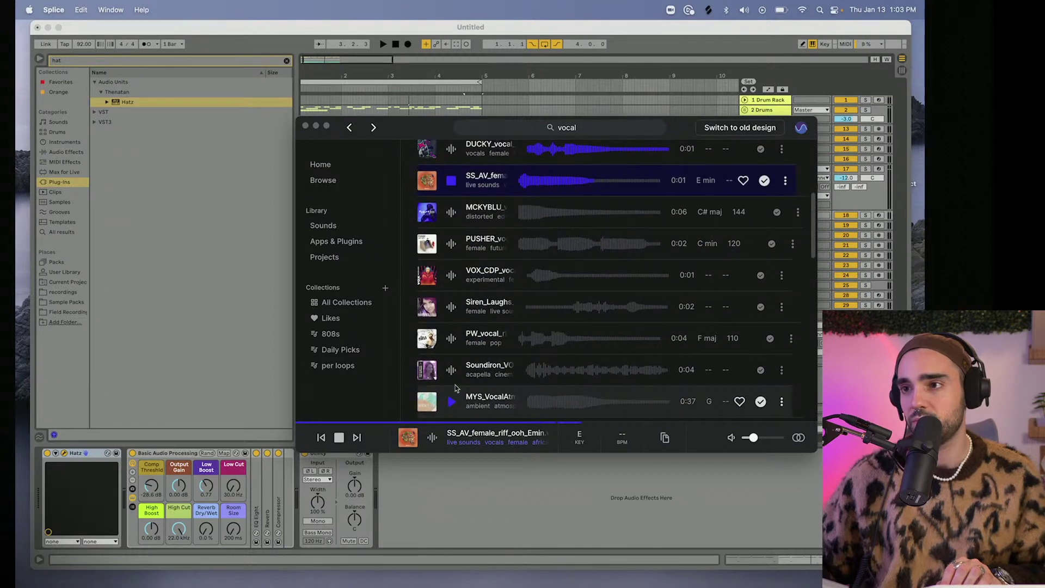
pyautogui.click(453, 215)
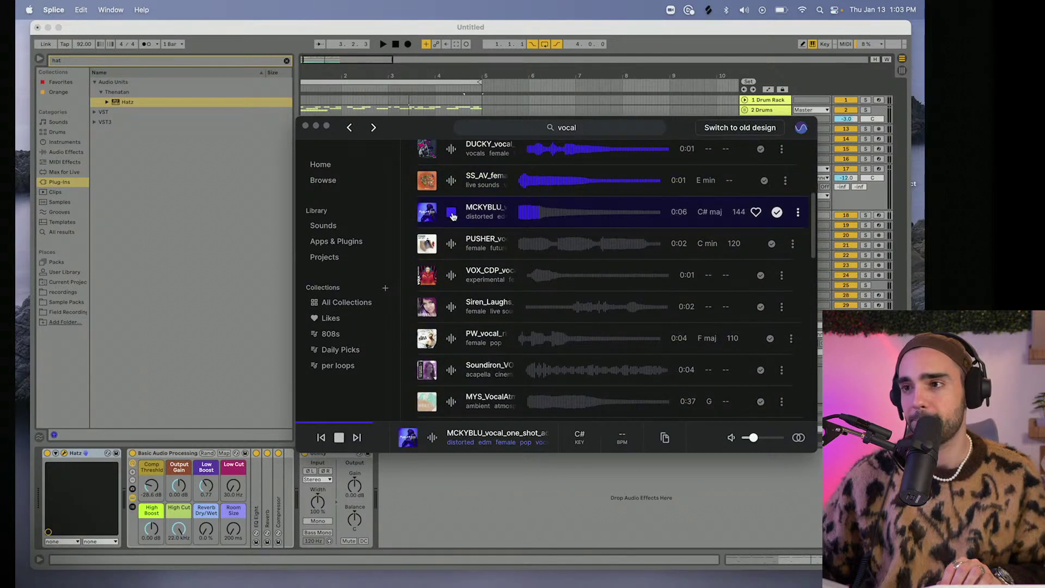
pyautogui.click(452, 215)
pyautogui.click(454, 276)
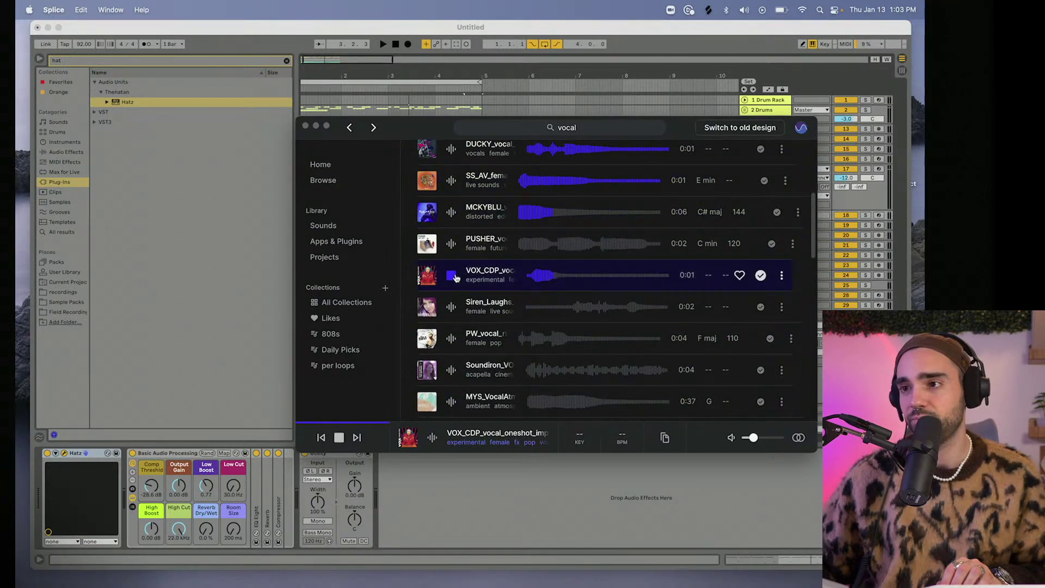
pyautogui.click(452, 343)
pyautogui.scroll(-3, 451, 332)
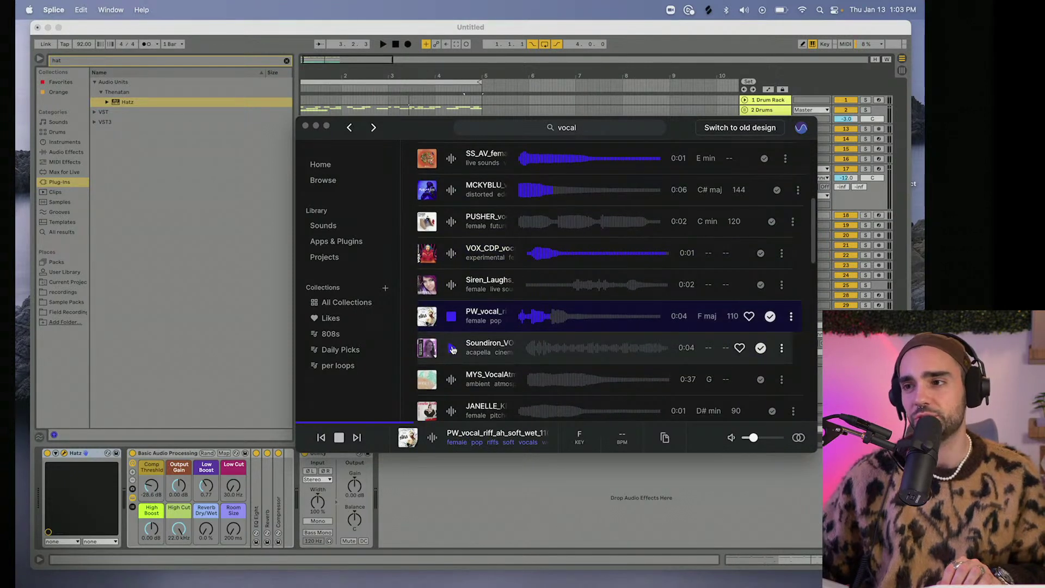
# Preview more female one-shots further down the results, from MYS_VocalAtmosphere_G through AQU_vocal_adlib_formant.
pyautogui.click(450, 306)
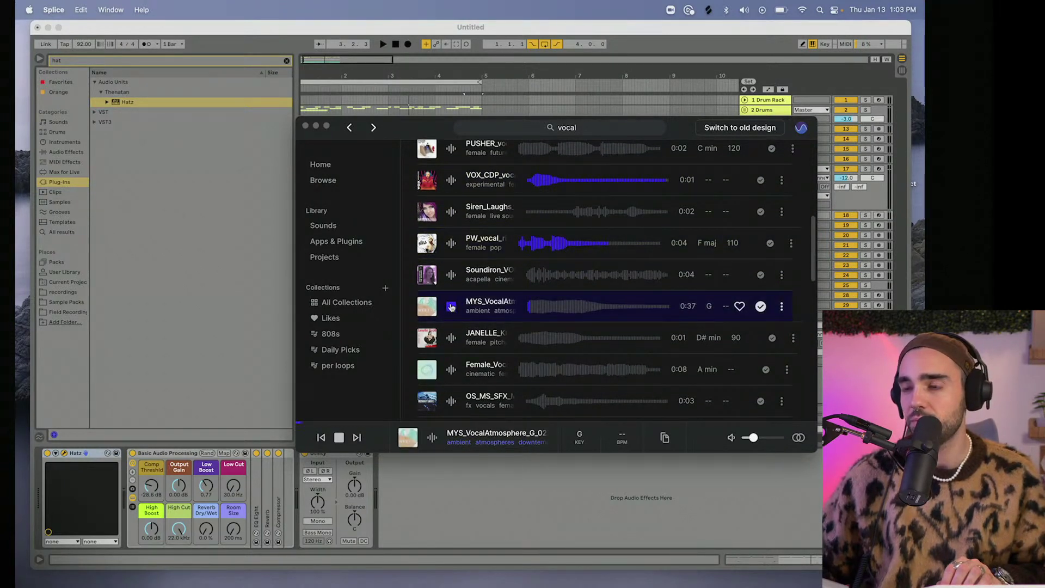
pyautogui.click(451, 342)
pyautogui.scroll(-2, 451, 344)
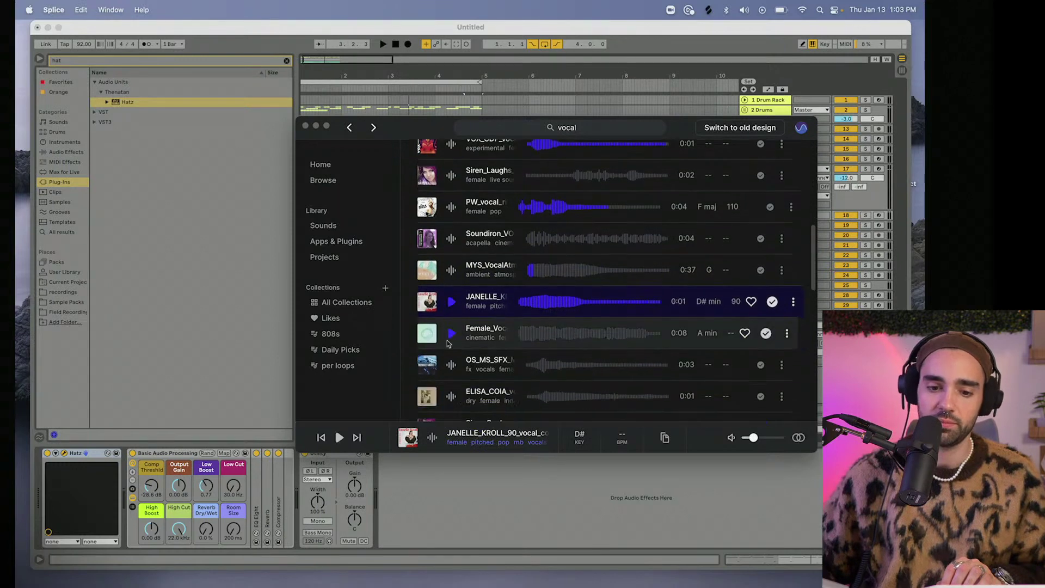
pyautogui.click(451, 339)
pyautogui.click(451, 371)
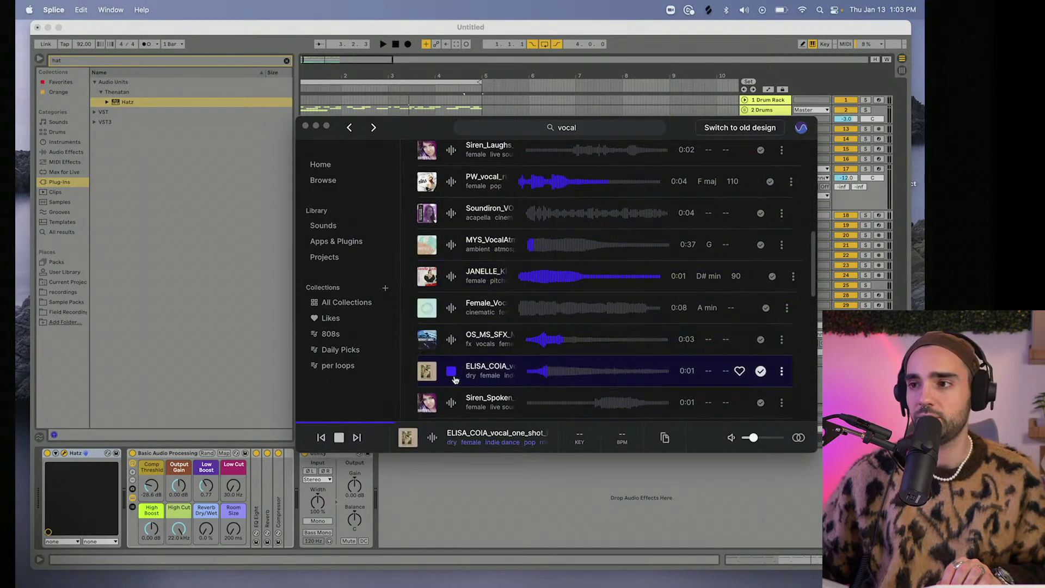
pyautogui.scroll(-3, 449, 376)
pyautogui.click(451, 371)
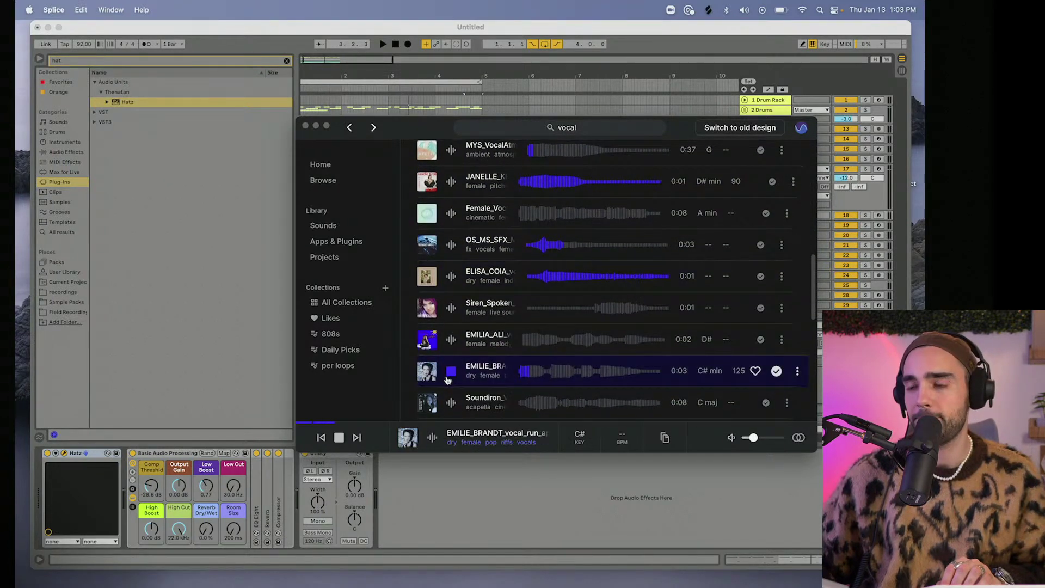
pyautogui.scroll(-5, 452, 371)
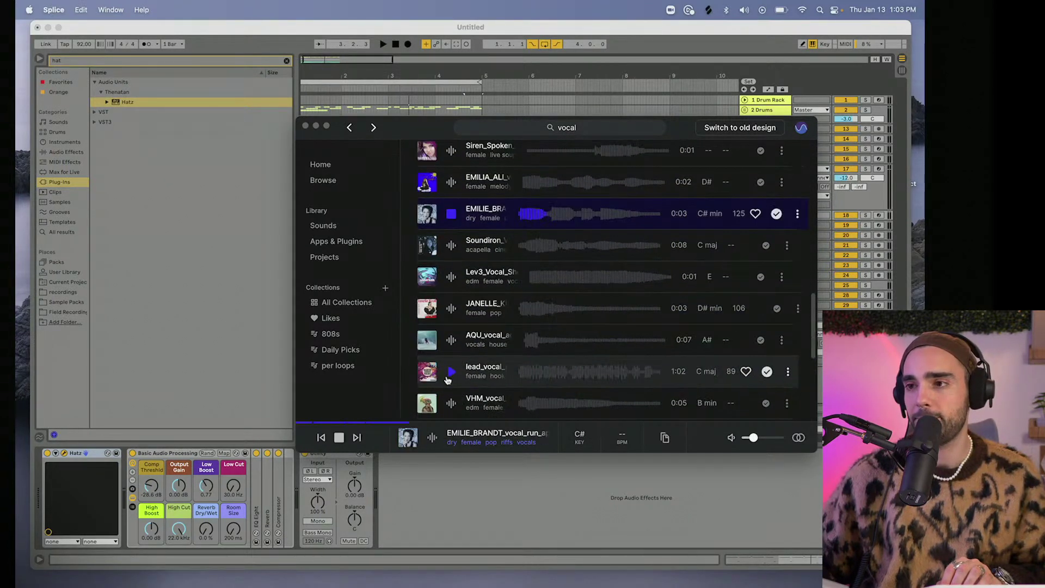
pyautogui.click(456, 347)
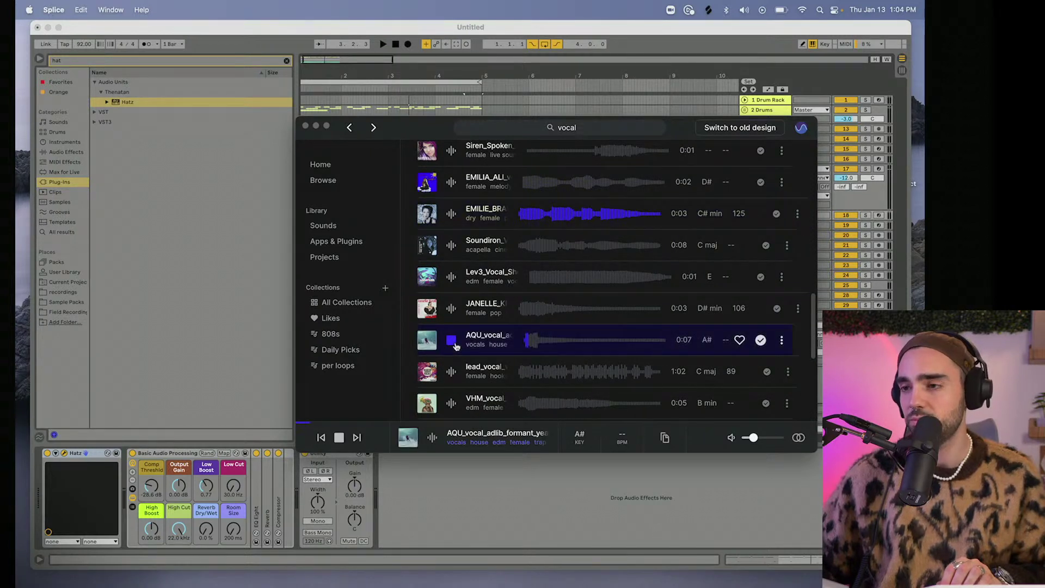
# Preview the remaining female one-shots at the end of the results, including FL_AS_KIT01, MCKYBLU, RT_MS and DETROIT.
pyautogui.scroll(-3, 453, 351)
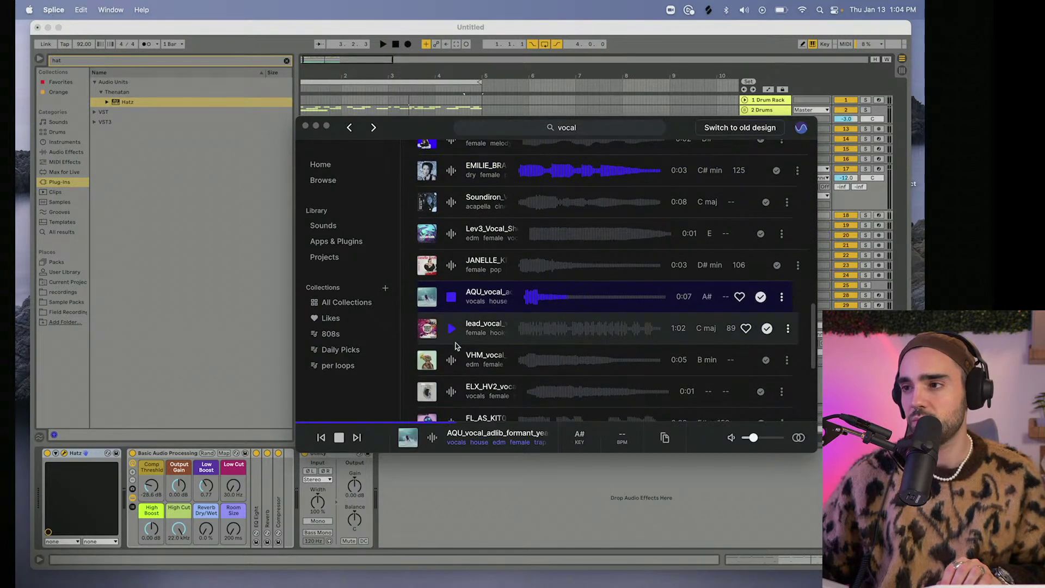
pyautogui.click(451, 358)
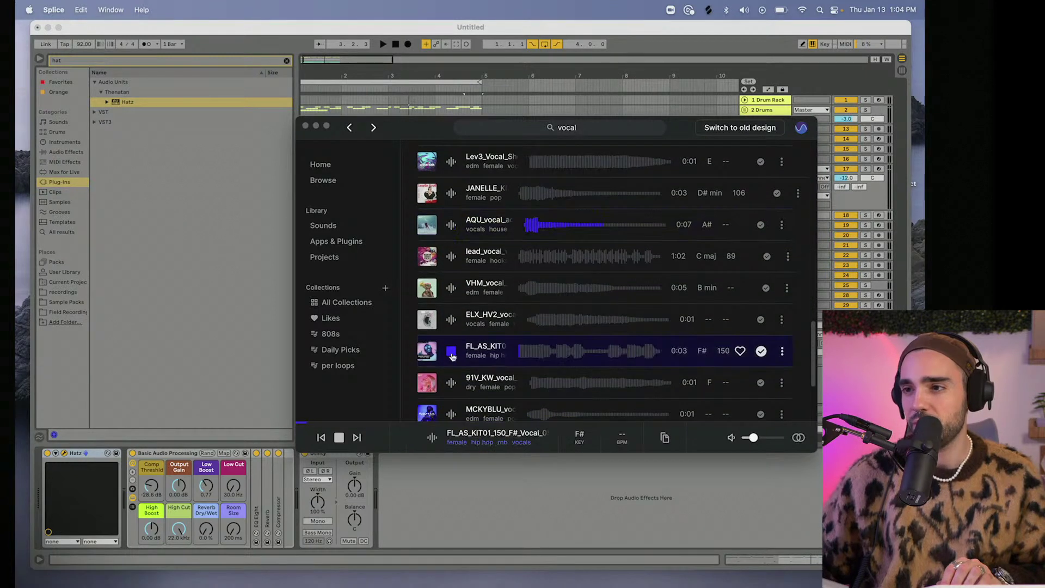
pyautogui.scroll(-2, 452, 357)
pyautogui.click(451, 360)
pyautogui.scroll(-2, 446, 348)
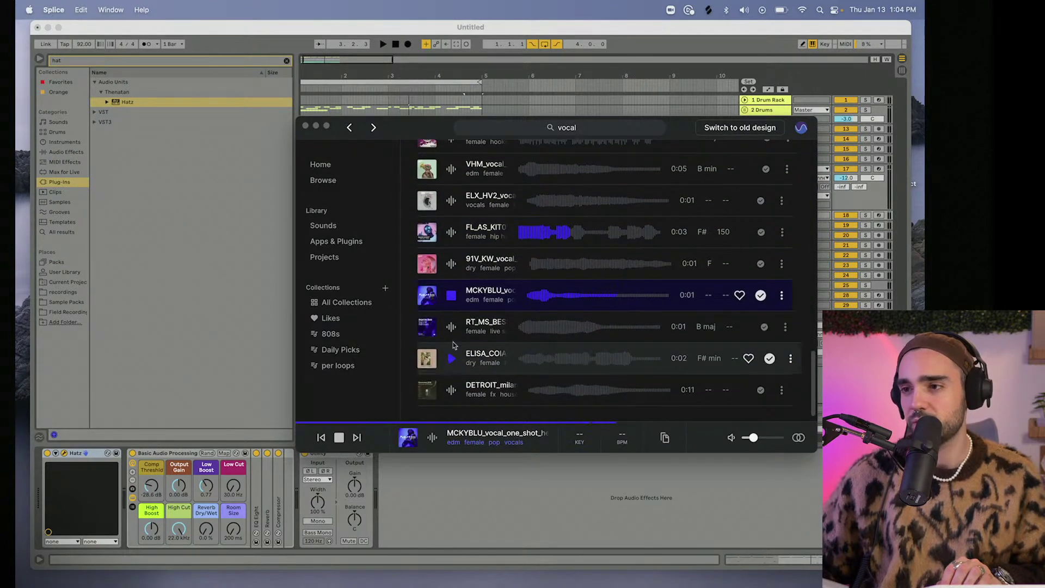
pyautogui.press('Down')
pyautogui.click(452, 379)
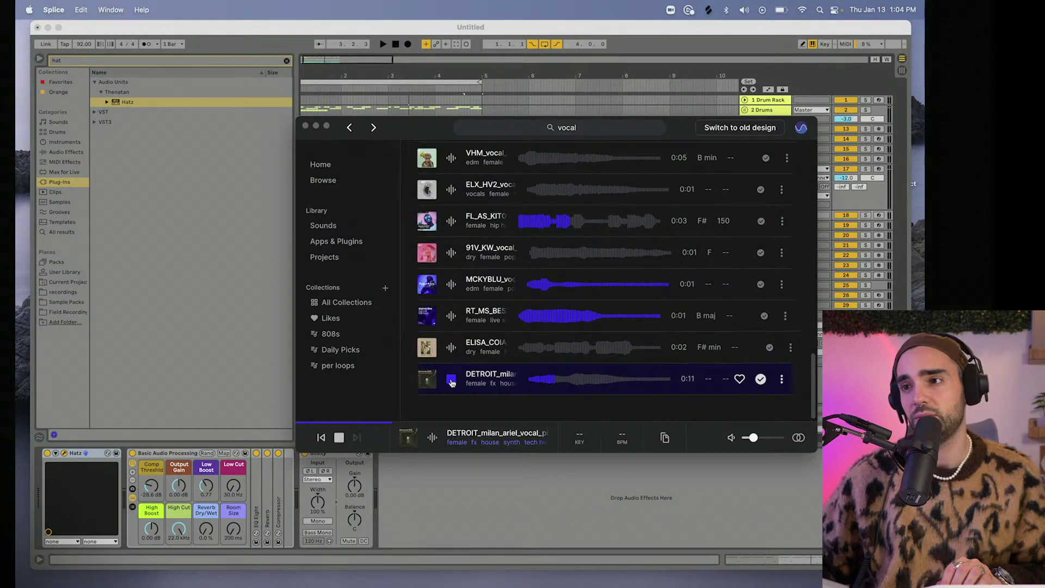
pyautogui.click(454, 352)
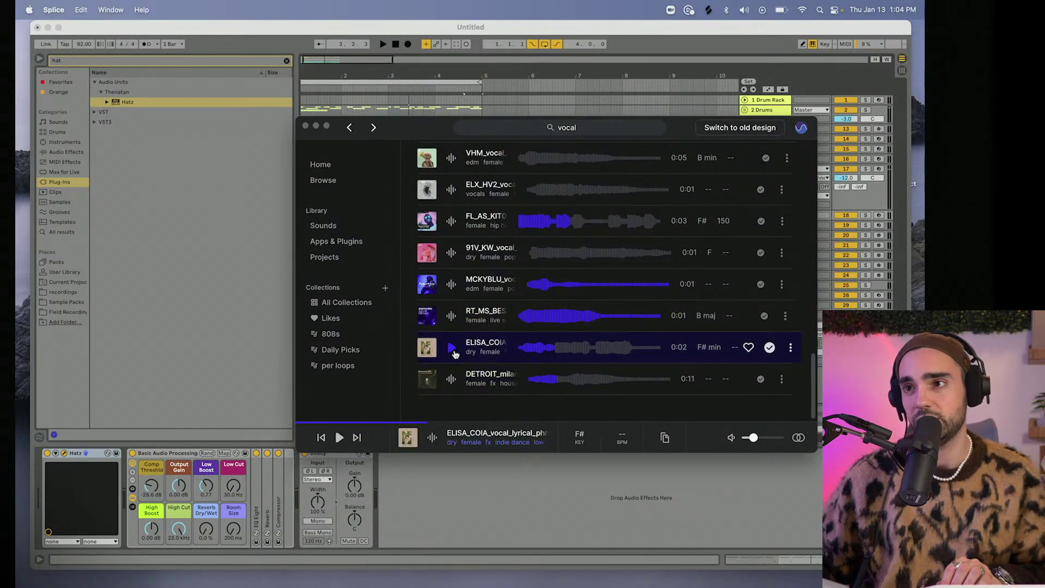
# Go back through the skipped one-shots and preview Siren_Spoken_Dropp, Soundiron_VORS_Phrase and Siren_Laughs_Bimbo.
pyautogui.scroll(10, 455, 355)
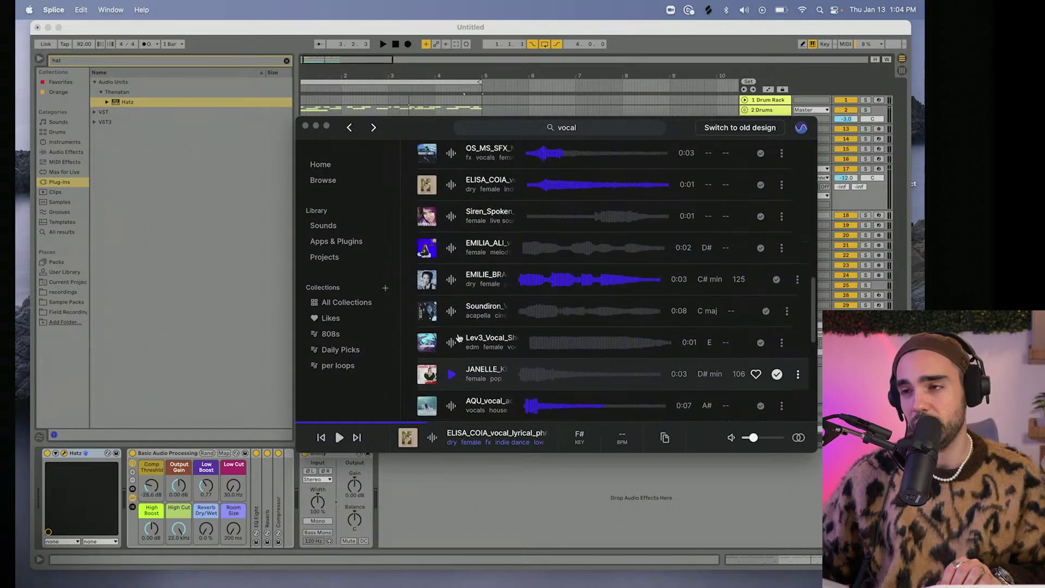
pyautogui.scroll(3, 447, 272)
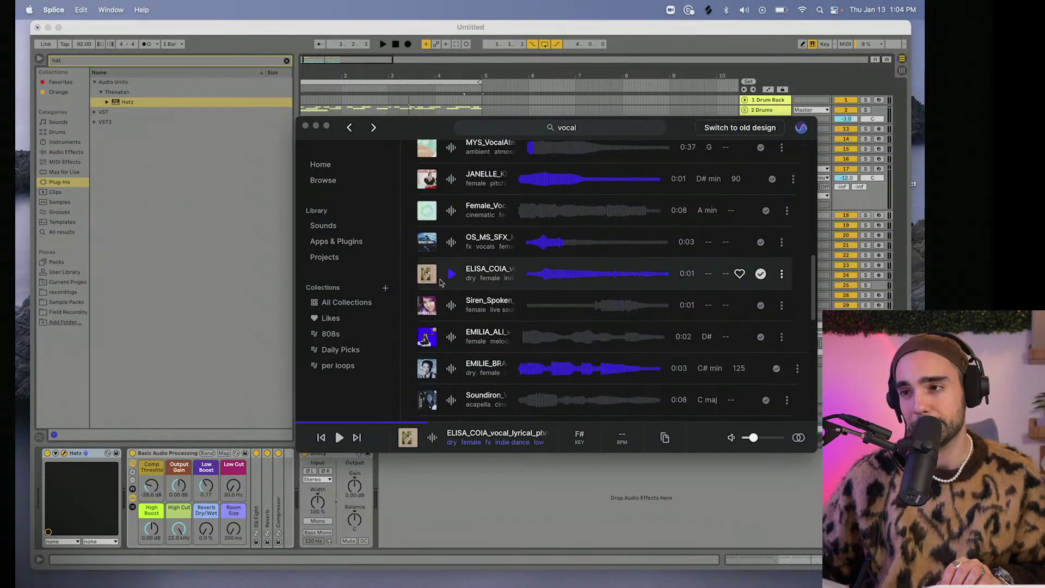
pyautogui.click(450, 308)
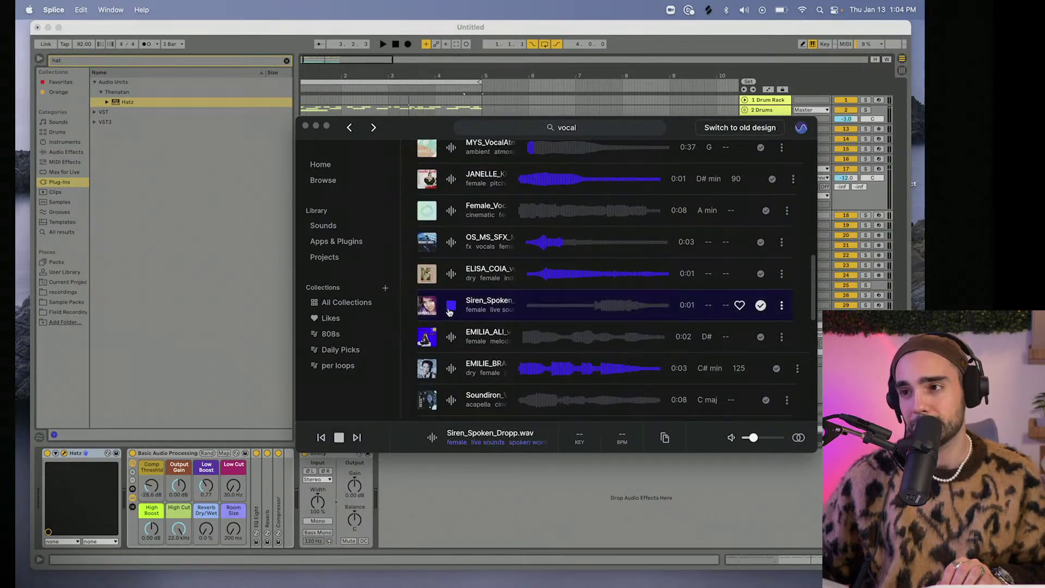
pyautogui.scroll(4, 451, 235)
pyautogui.click(449, 230)
pyautogui.scroll(2, 450, 225)
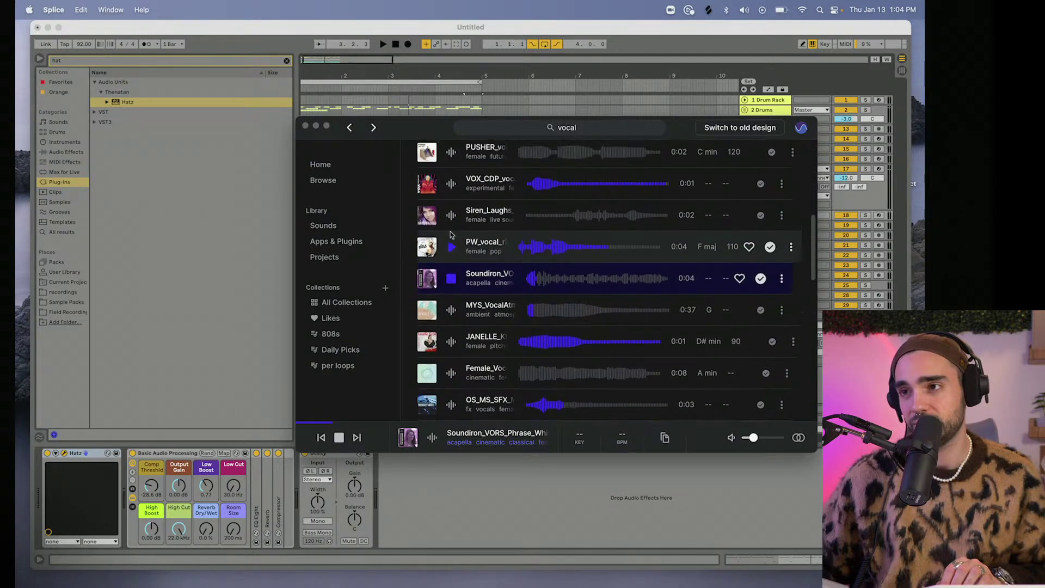
pyautogui.click(451, 217)
pyautogui.scroll(5, 454, 229)
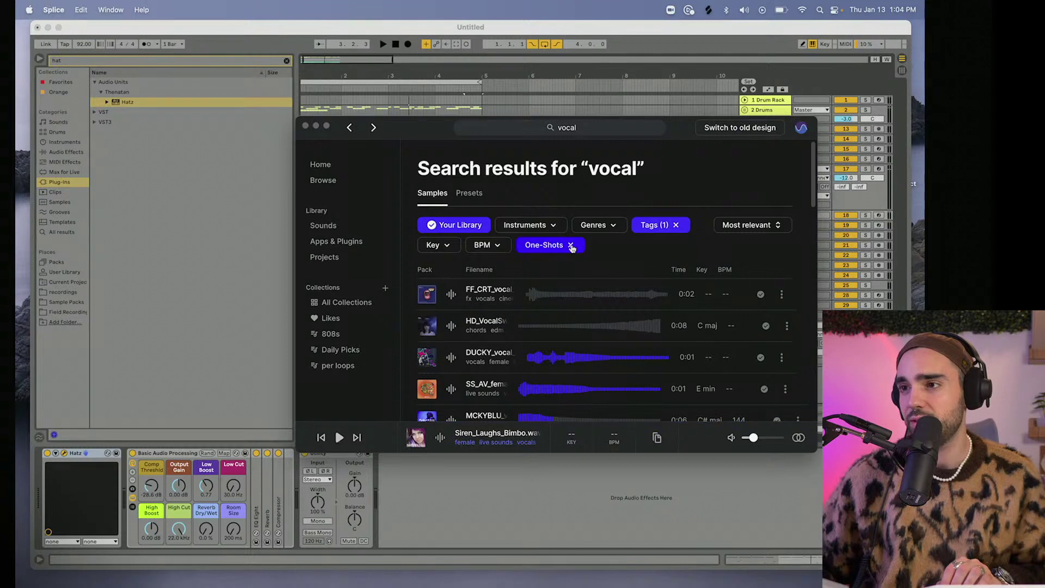
# Remove the One-Shots filter and preview female vocals in the widened results, including the DUCKY, SS_AV and MCKYBLU samples.
pyautogui.click(571, 247)
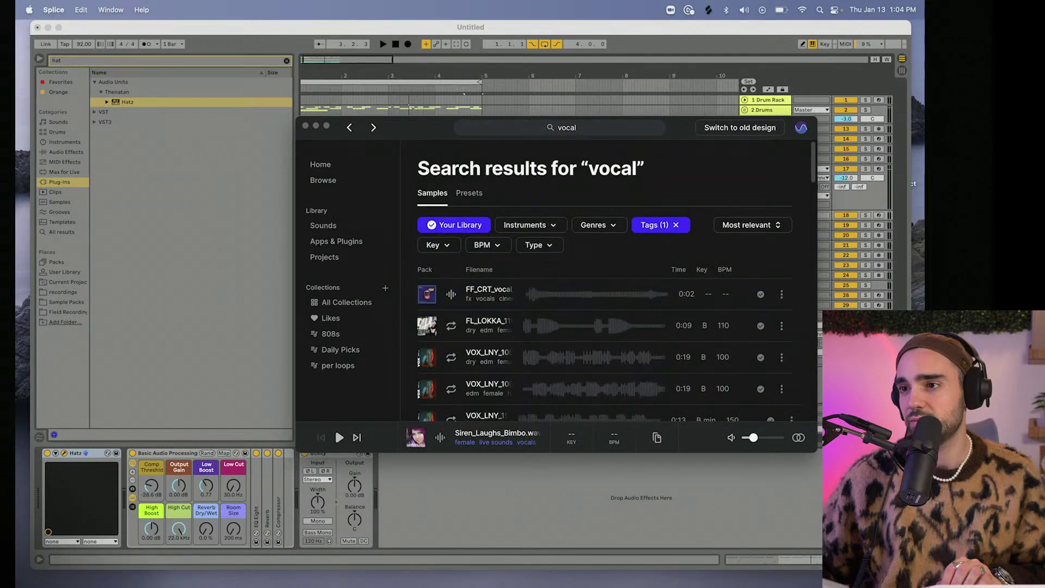
pyautogui.scroll(-8, 463, 320)
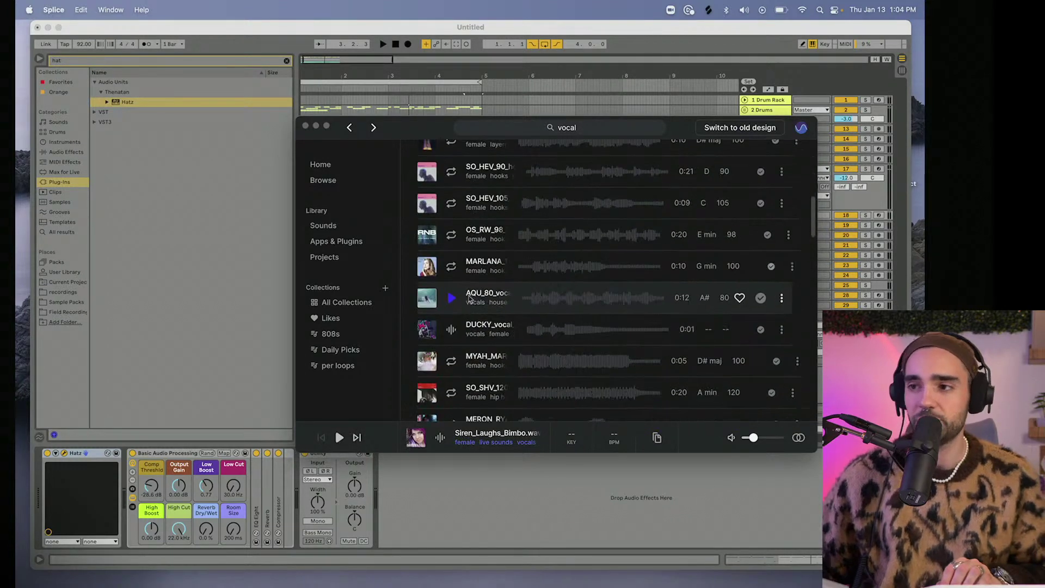
pyautogui.click(448, 331)
pyautogui.scroll(-5, 447, 327)
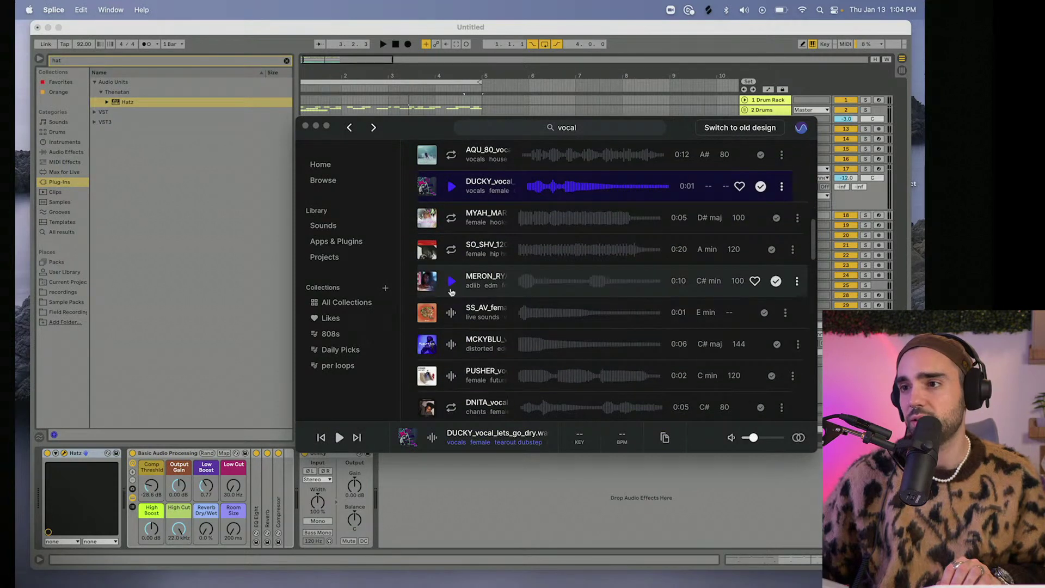
pyautogui.click(451, 281)
pyautogui.click(452, 318)
pyautogui.scroll(-3, 453, 318)
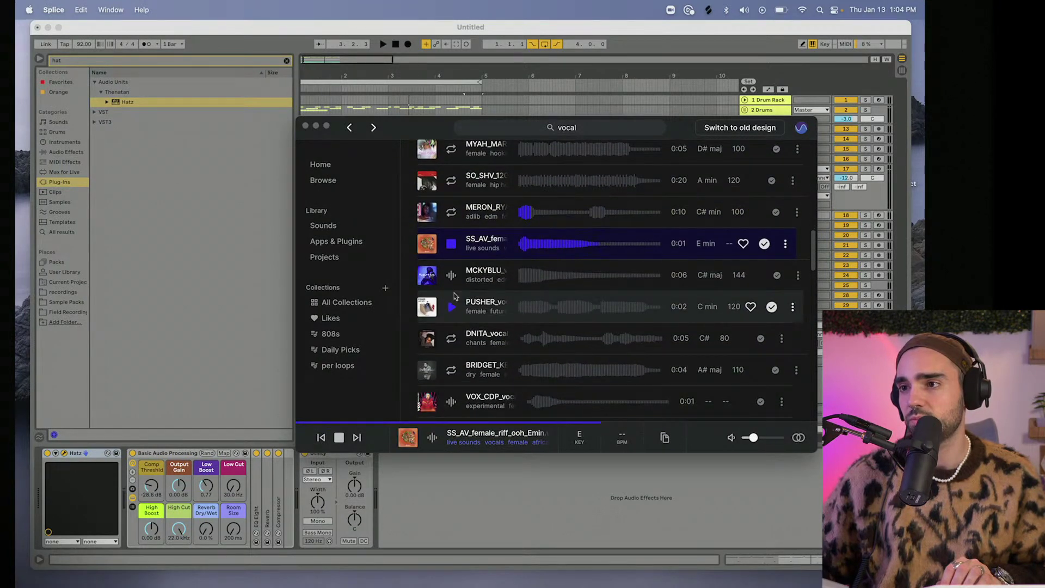
pyautogui.click(452, 273)
pyautogui.scroll(-2, 452, 283)
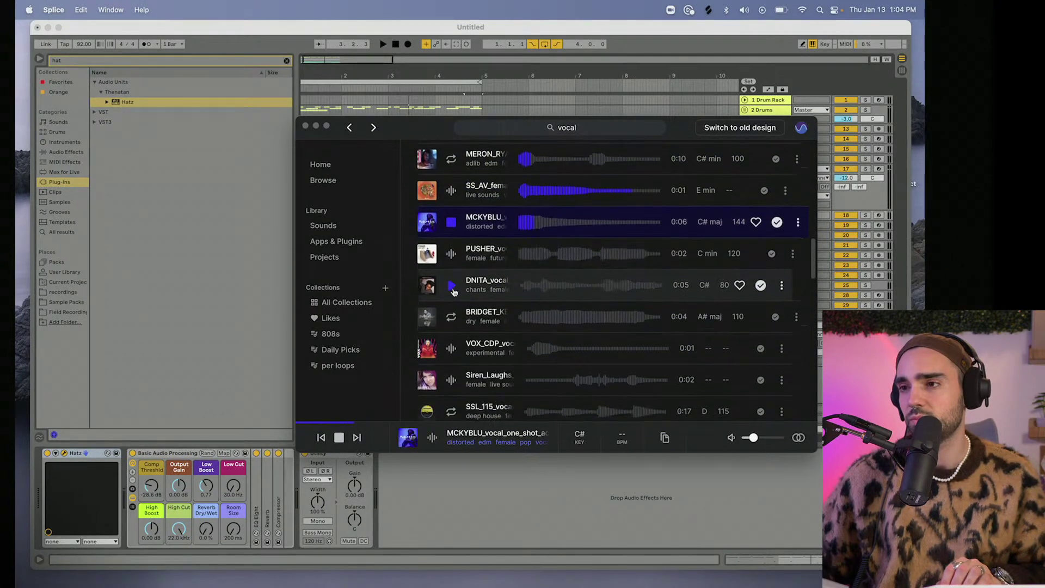
# Continue previewing the female vocals with VOX_CDP_vocal_oneshot, PW_vocal_riff_ah_soft and the 80 BPM Soundiron_VOGS_Phrase_D sample.
pyautogui.click(451, 346)
pyautogui.scroll(-2, 452, 344)
pyautogui.scroll(-4, 452, 343)
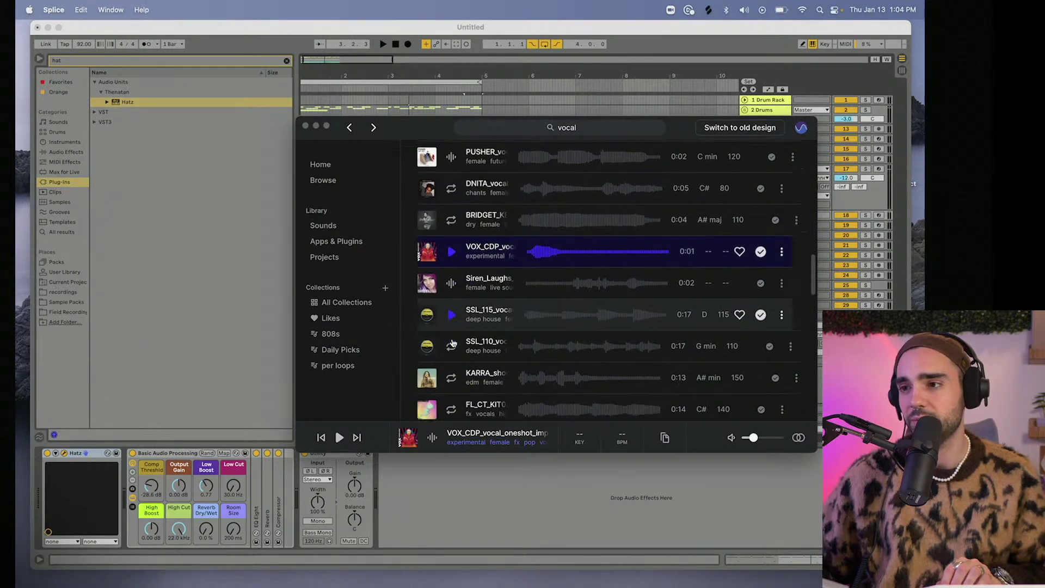
pyautogui.click(451, 358)
pyautogui.scroll(-1, 451, 358)
pyautogui.scroll(-4, 451, 348)
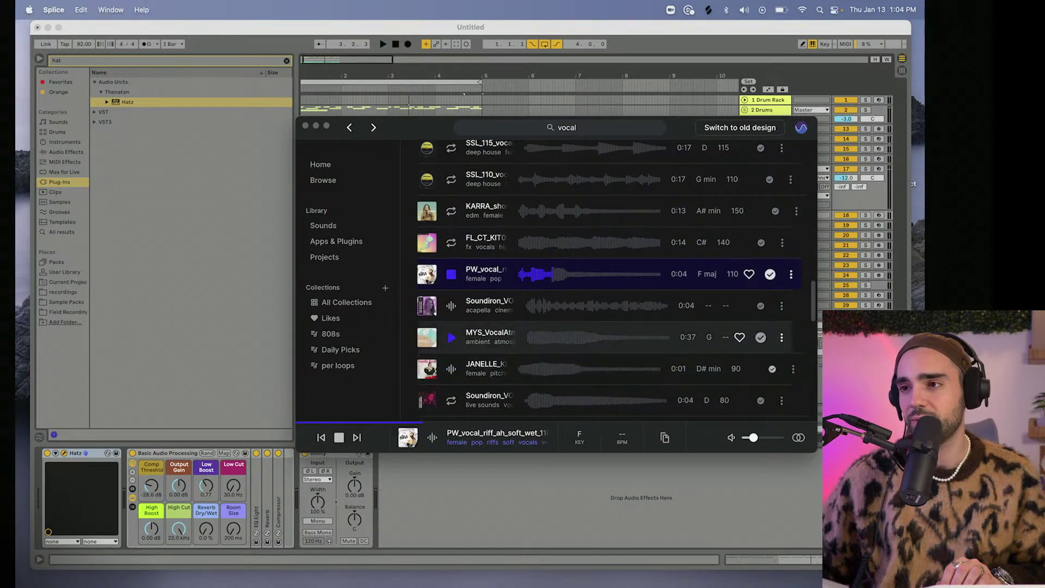
pyautogui.click(451, 335)
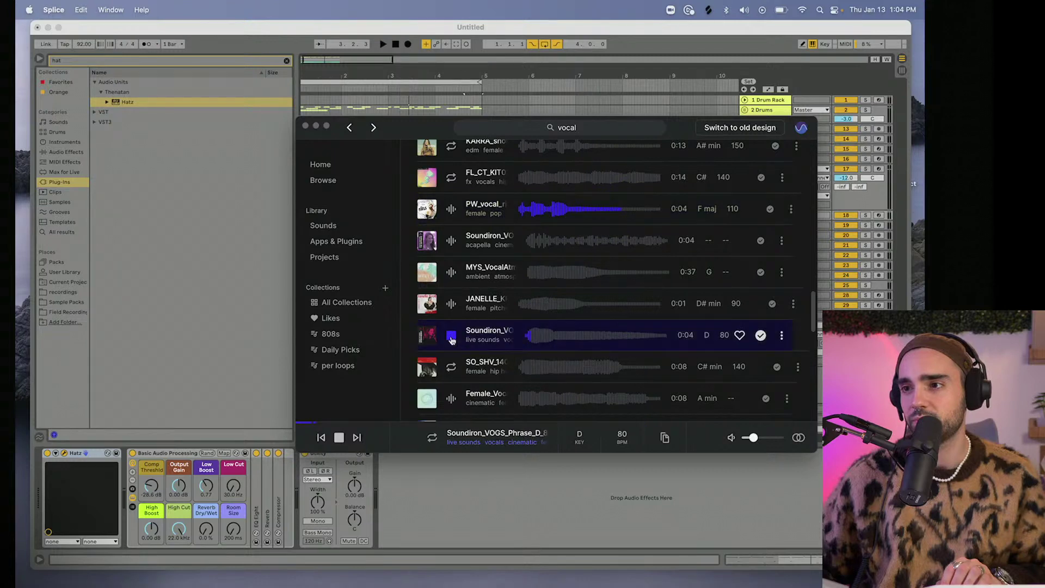
pyautogui.scroll(-3, 452, 332)
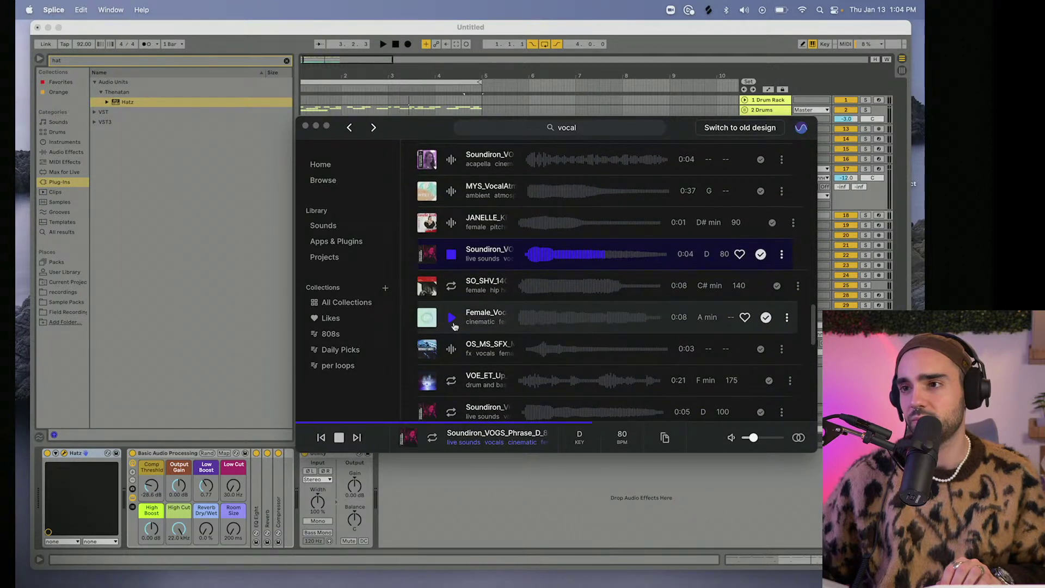
# Load the 80 BPM Soundiron_VOGS_Phrase_D sample from Splice into Hatz on track 18 in Live and arm that track.
pyautogui.moveTo(448, 125); pyautogui.dragTo(233, 135)
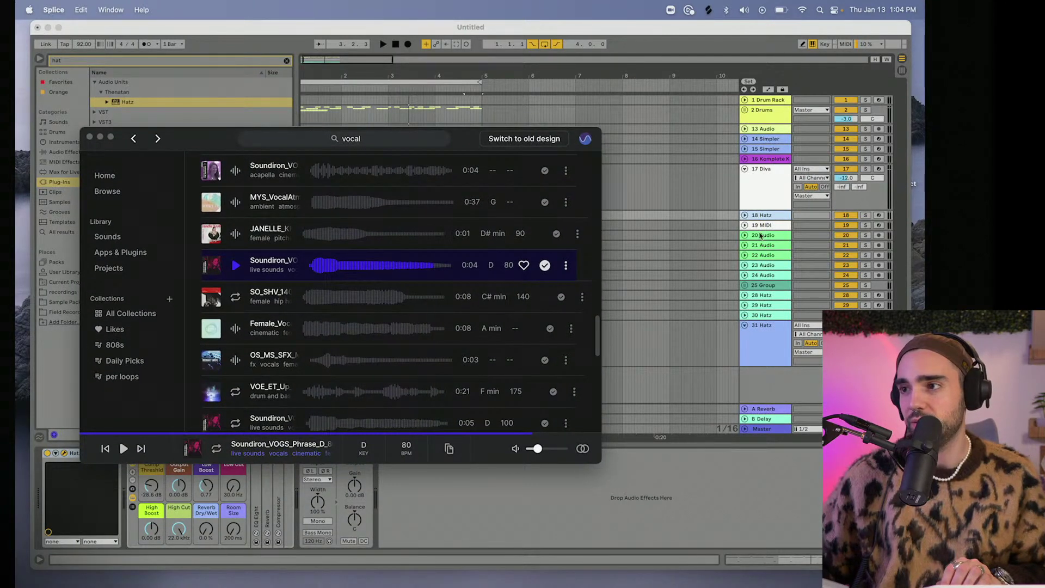
pyautogui.moveTo(343, 265); pyautogui.dragTo(397, 287)
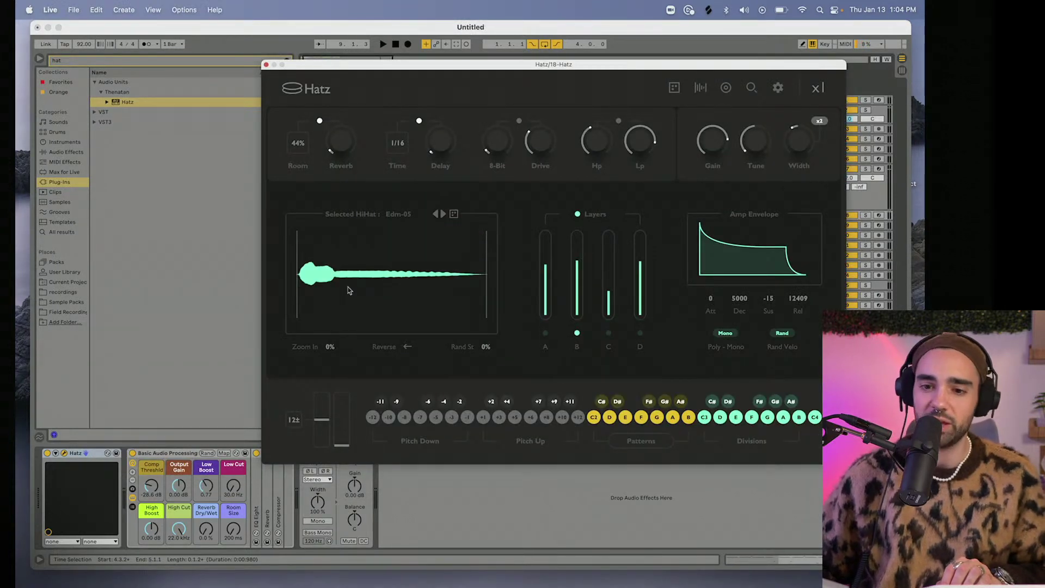
pyautogui.click(879, 217)
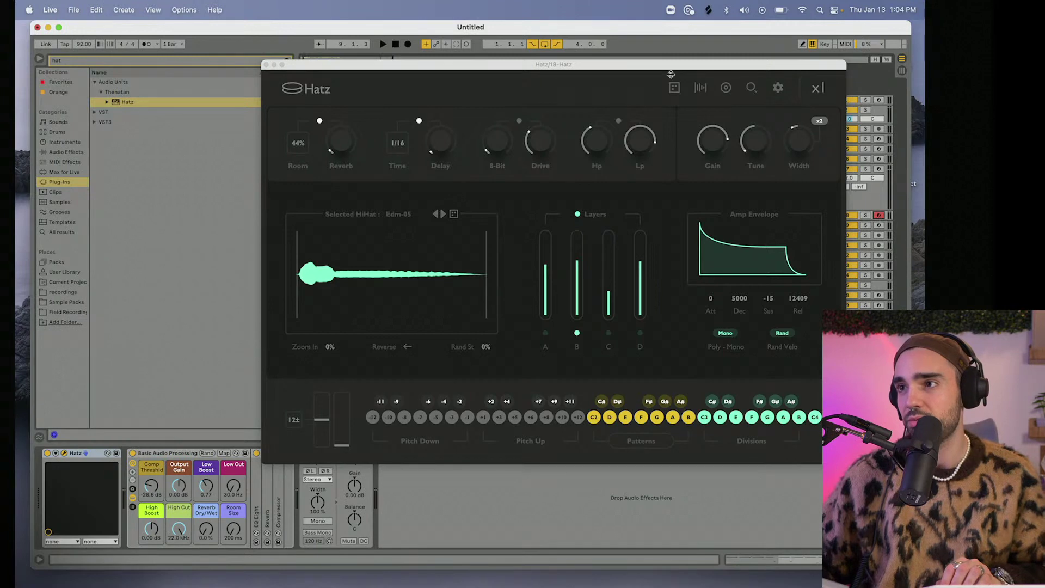
# Move the Hatz window clear of the track list and shift the vocal sample's start marker to just before the waveform's middle.
pyautogui.moveTo(599, 66); pyautogui.dragTo(404, 57)
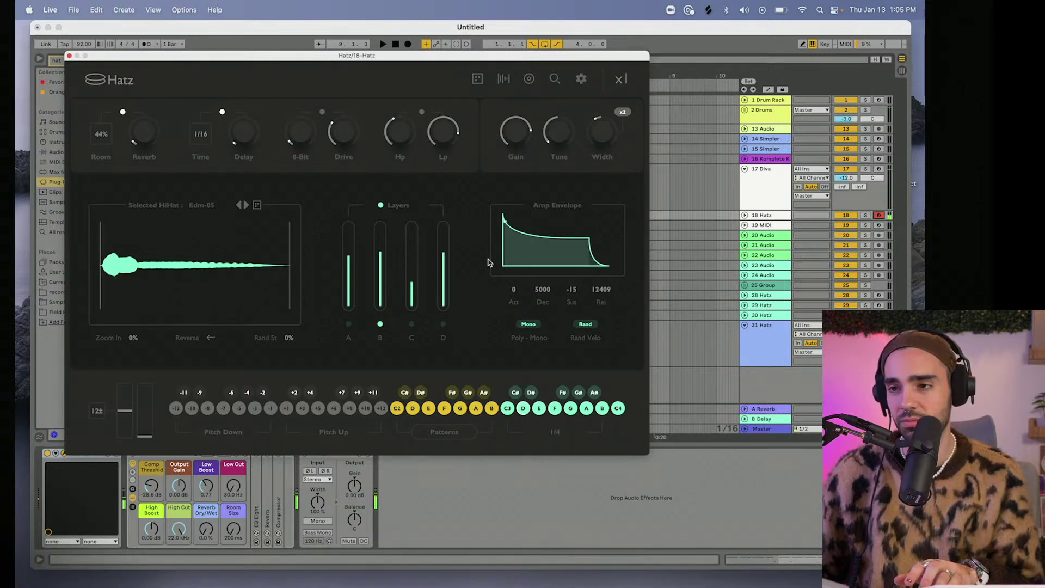
pyautogui.moveTo(99, 248); pyautogui.dragTo(175, 247)
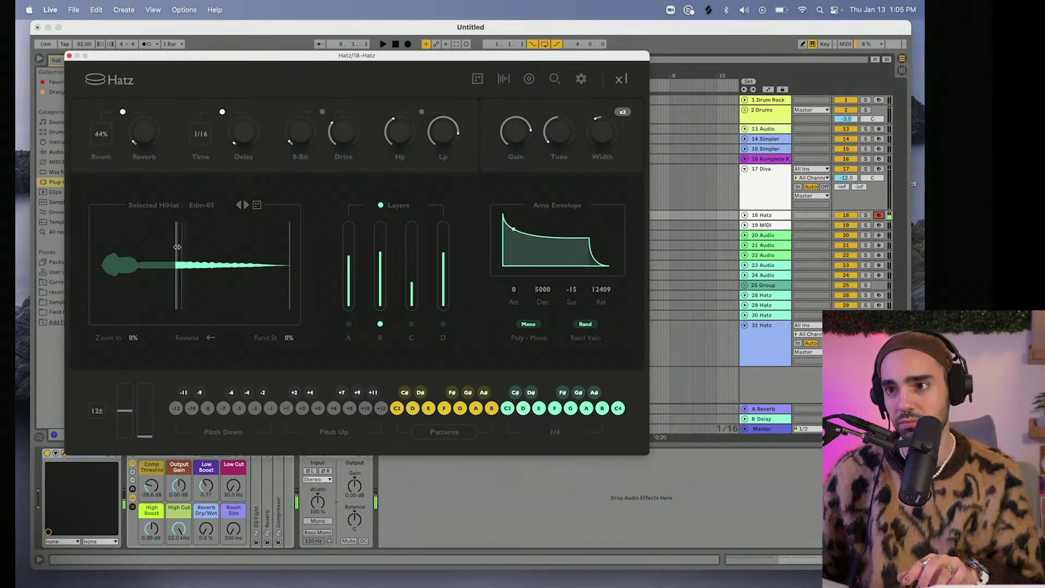
# Raise the amp envelope's attack to 211 and lower the level of layer B.
pyautogui.moveTo(503, 218); pyautogui.dragTo(516, 291)
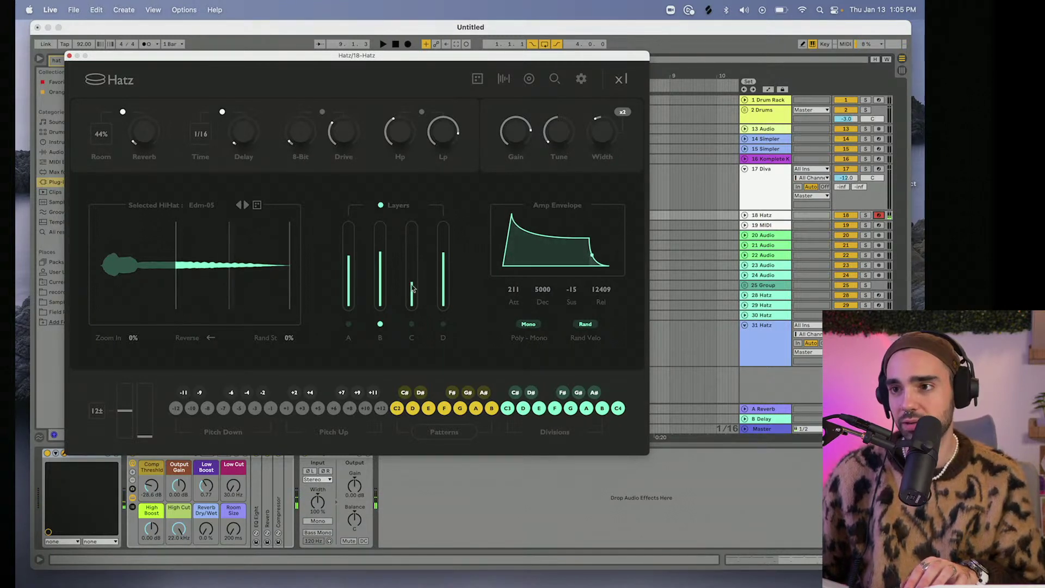
pyautogui.moveTo(380, 261); pyautogui.dragTo(382, 320)
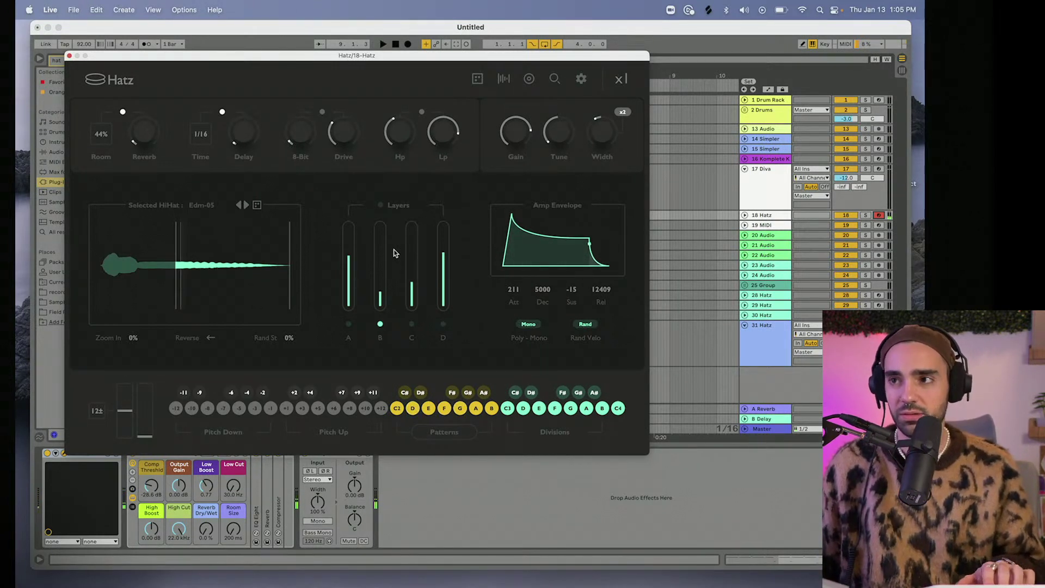
# Reset the hi-hat's Tune and lower it to about -3.2 semitones, and raise the 18 Hatz track volume to -3.7 dB.
pyautogui.doubleClick(558, 120)
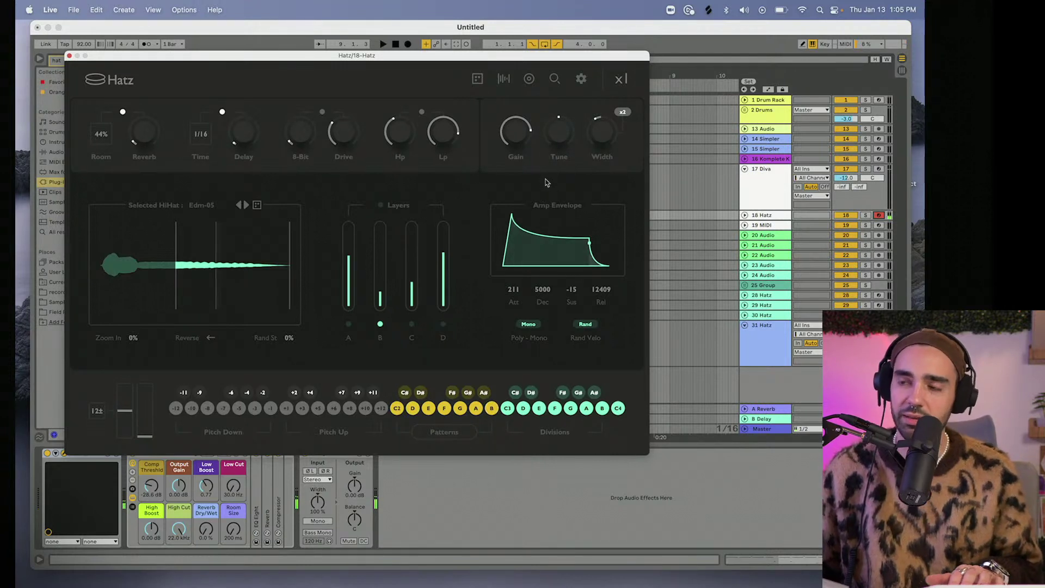
pyautogui.moveTo(556, 127); pyautogui.dragTo(553, 138)
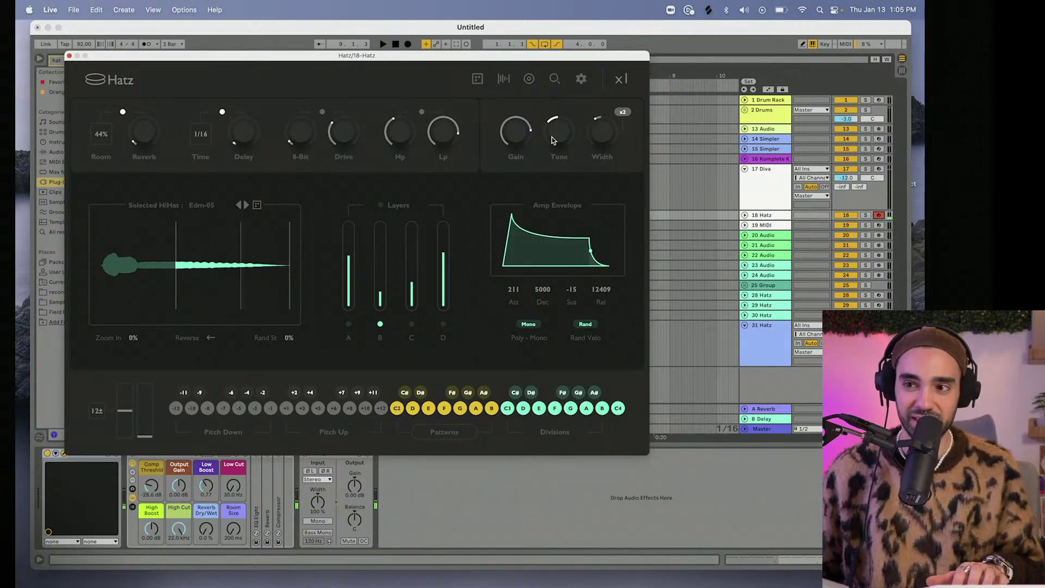
pyautogui.click(744, 215)
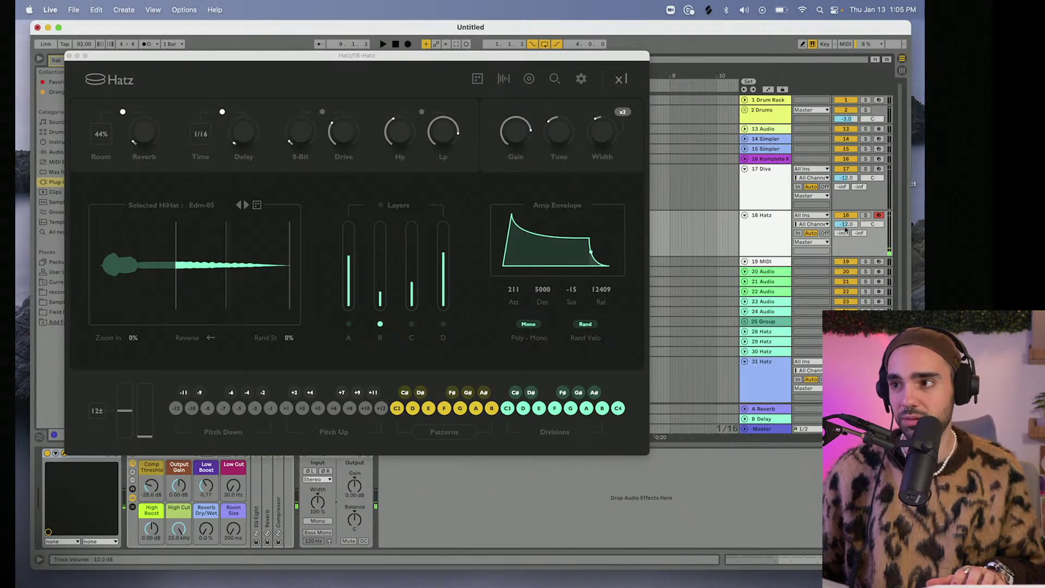
pyautogui.moveTo(845, 230); pyautogui.dragTo(847, 228)
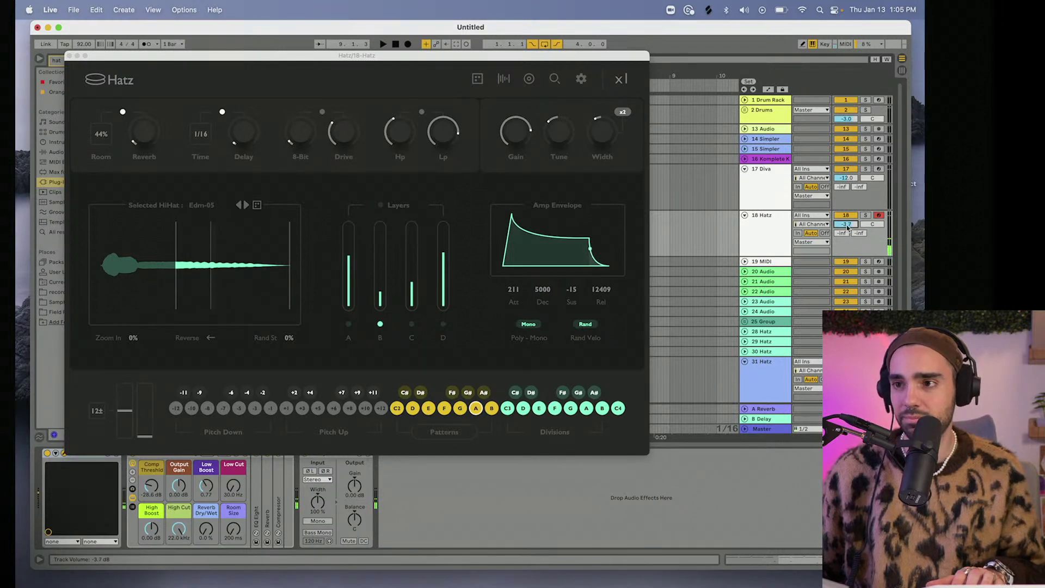
pyautogui.click(681, 237)
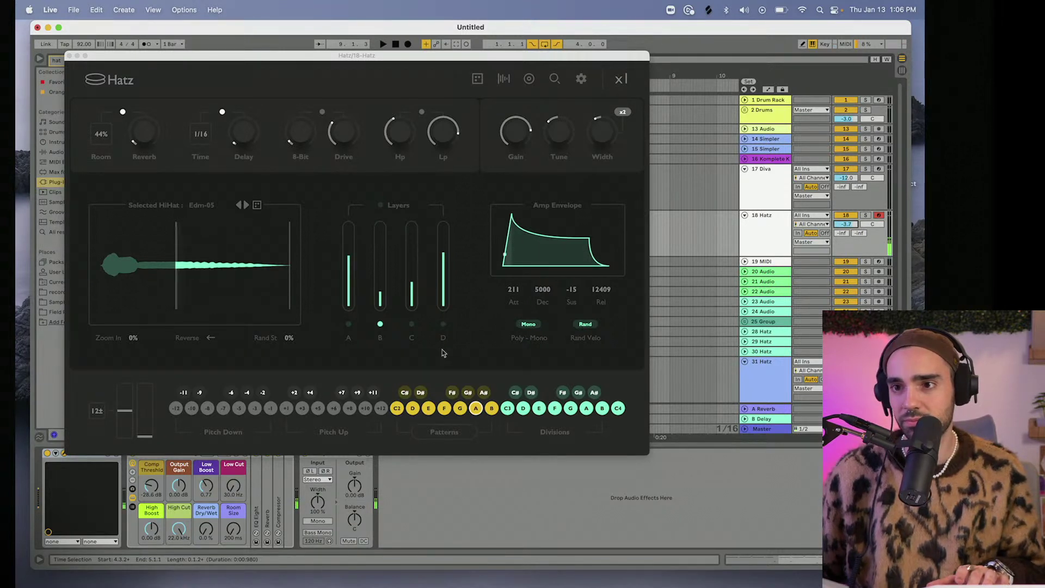
pyautogui.moveTo(133, 339); pyautogui.dragTo(134, 332)
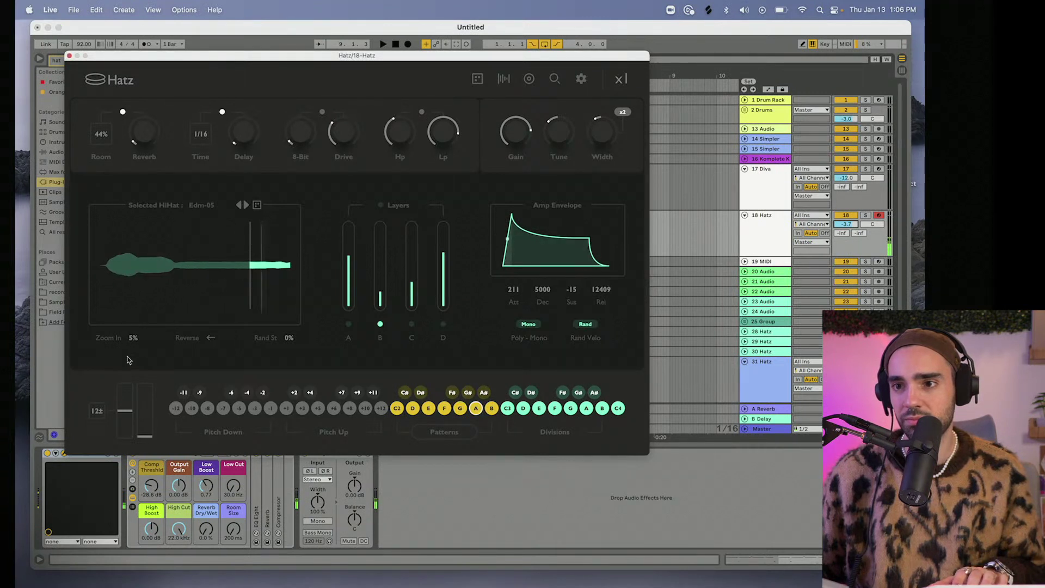
pyautogui.moveTo(133, 341); pyautogui.dragTo(134, 348)
pyautogui.click(222, 268)
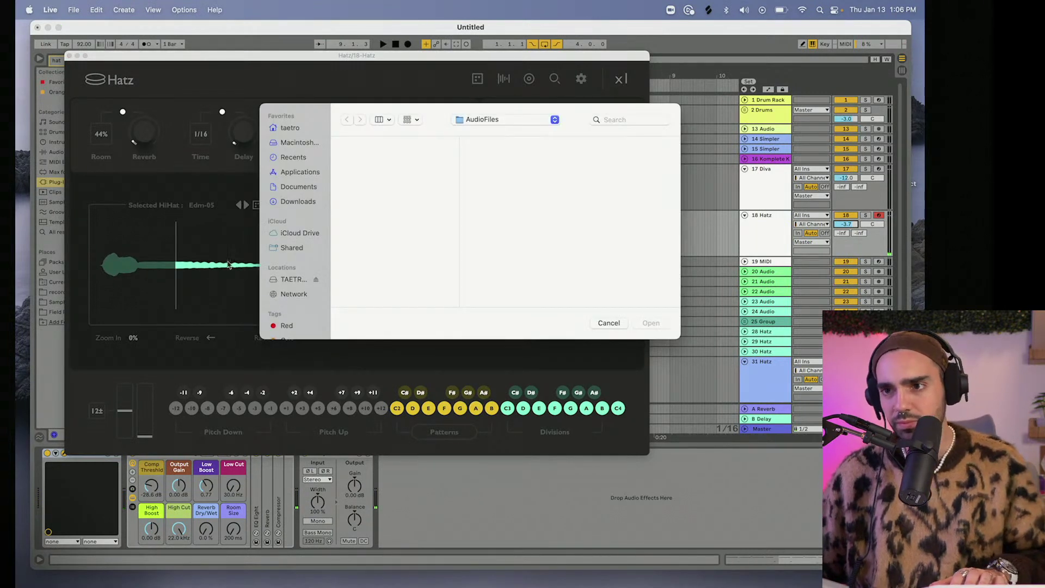
pyautogui.click(604, 323)
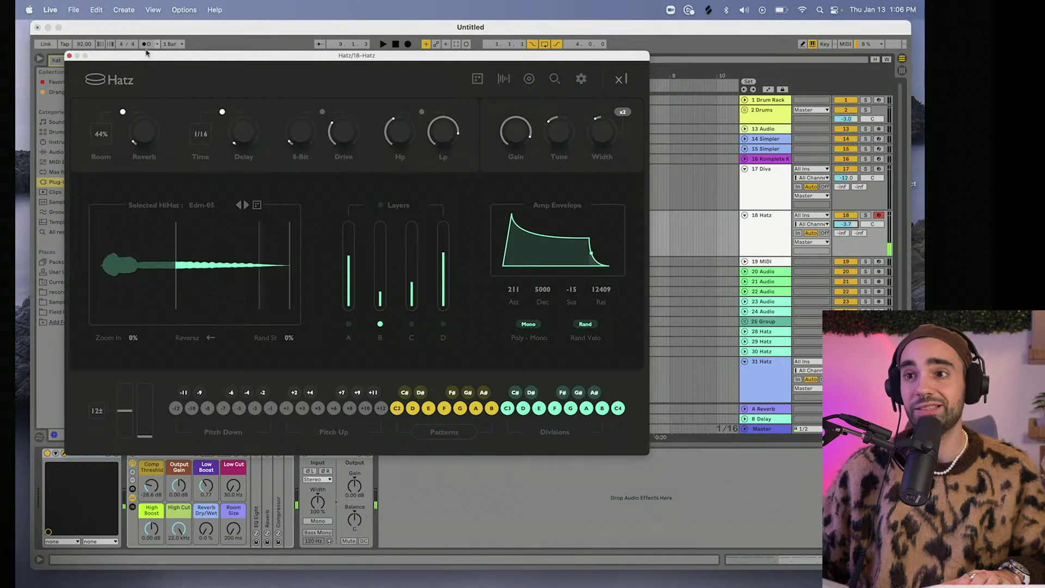
# Find the Tuner audio effect and add it after Utility on the 18 Hatz track.
pyautogui.click(70, 56)
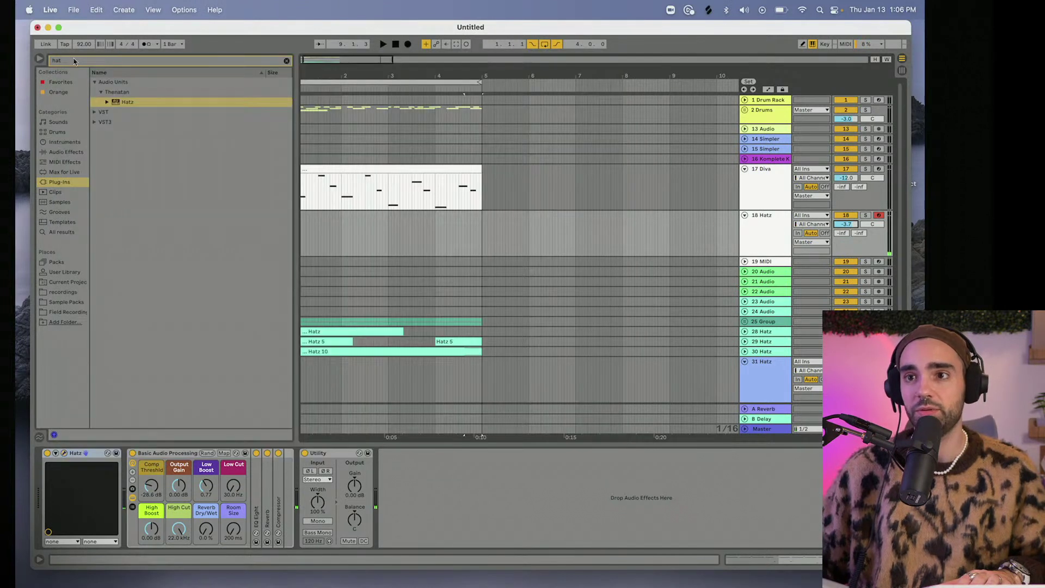
pyautogui.click(63, 152)
pyautogui.write('tuner')
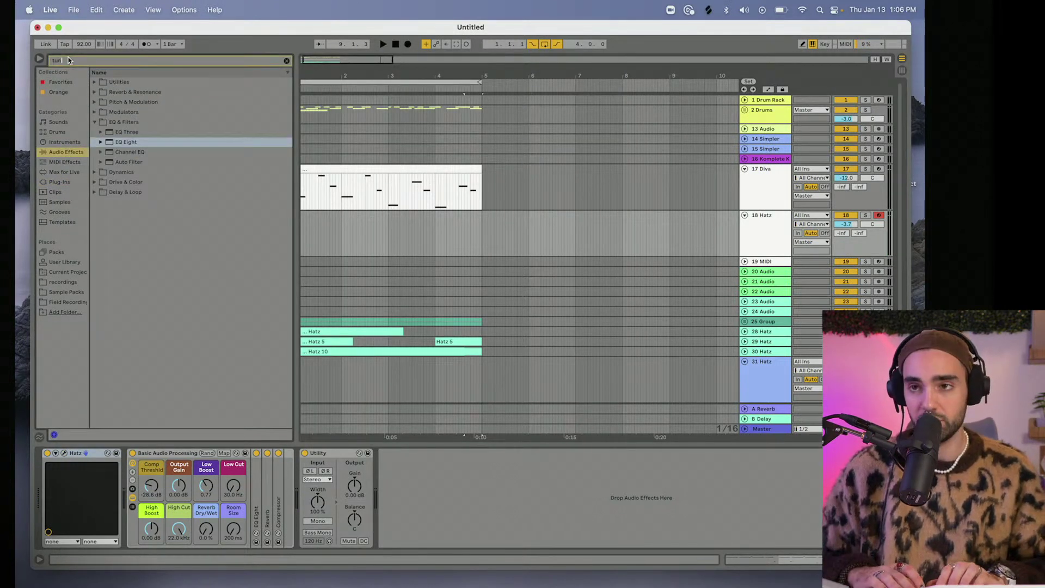
pyautogui.click(93, 82)
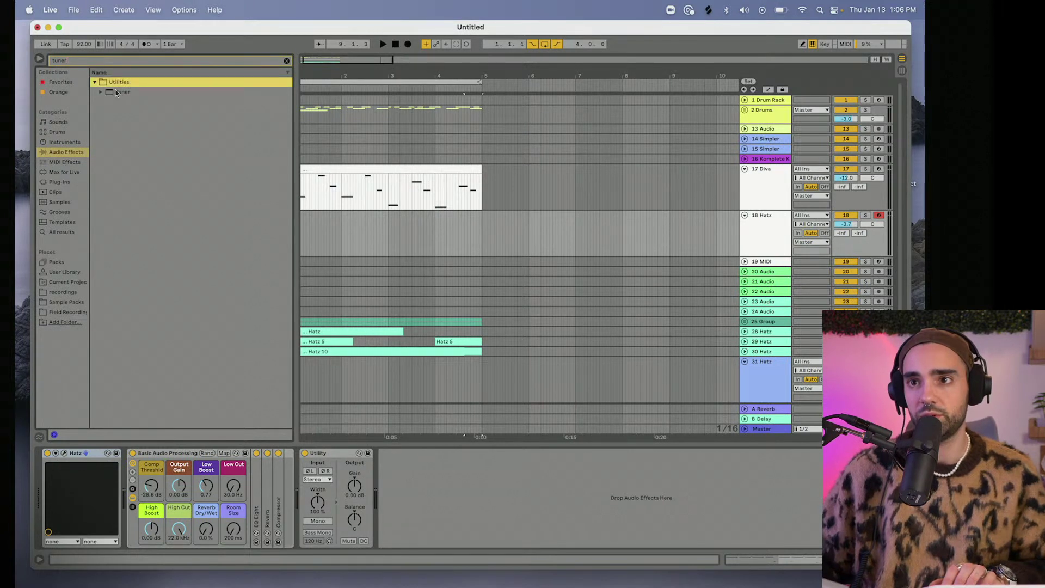
pyautogui.moveTo(116, 93); pyautogui.dragTo(468, 503)
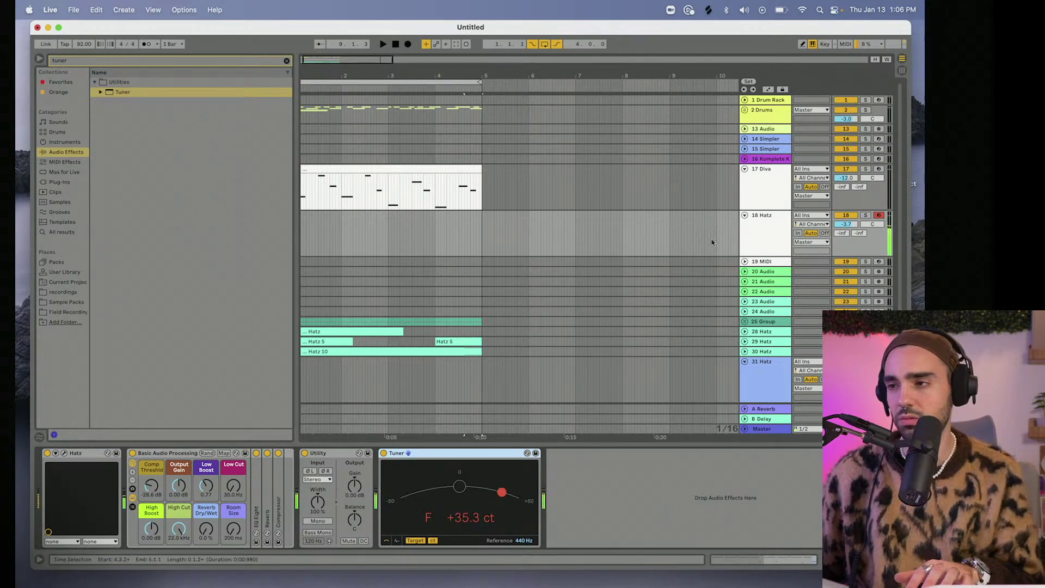
# Reopen the Hatz instrument clear of the Tuner and raise its Tune to 3.98 semitones to match C#.
pyautogui.click(762, 227)
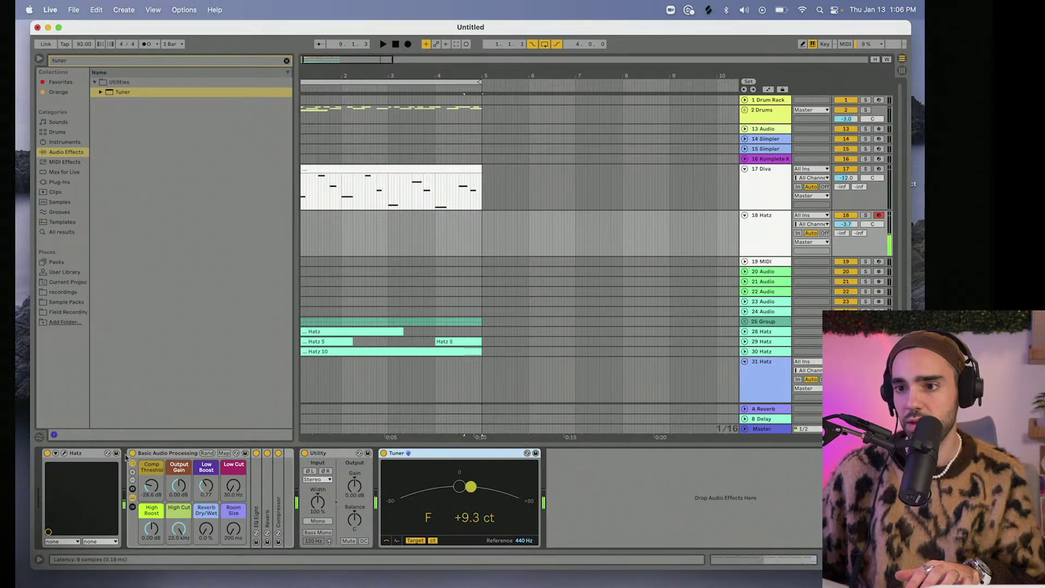
pyautogui.click(63, 453)
pyautogui.moveTo(336, 54); pyautogui.dragTo(298, 29)
pyautogui.moveTo(527, 113)
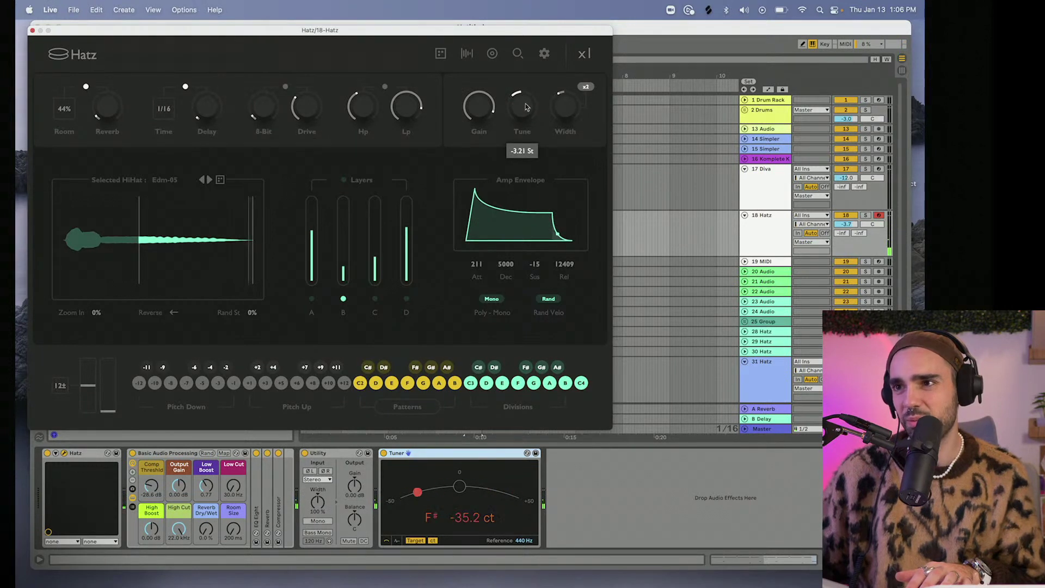
pyautogui.moveTo(526, 107)
pyautogui.mouseDown()
pyautogui.moveTo(531, 77)
pyautogui.moveTo(530, 99)
pyautogui.mouseUp()
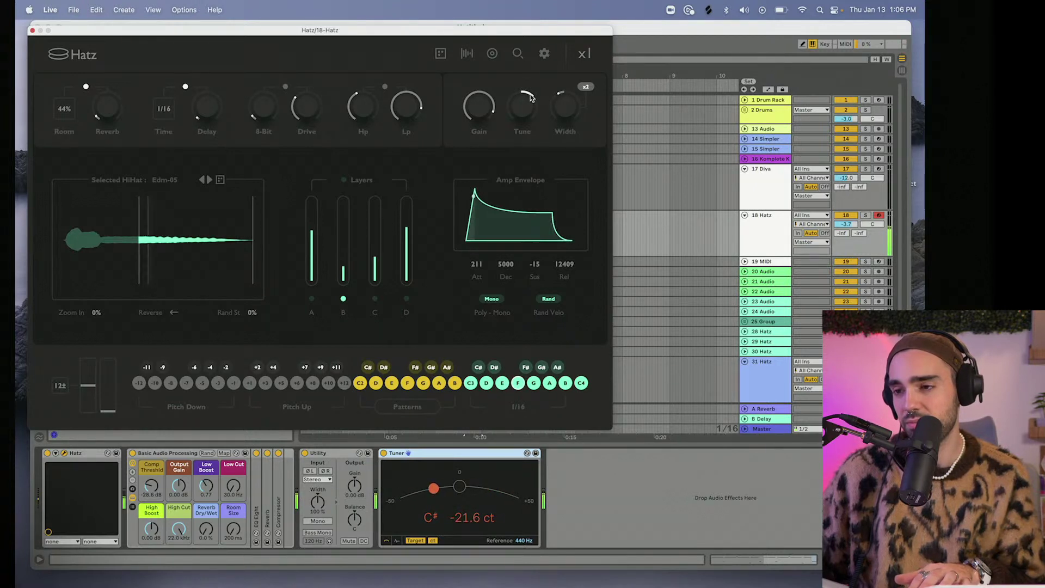
pyautogui.scroll(2, 531, 99)
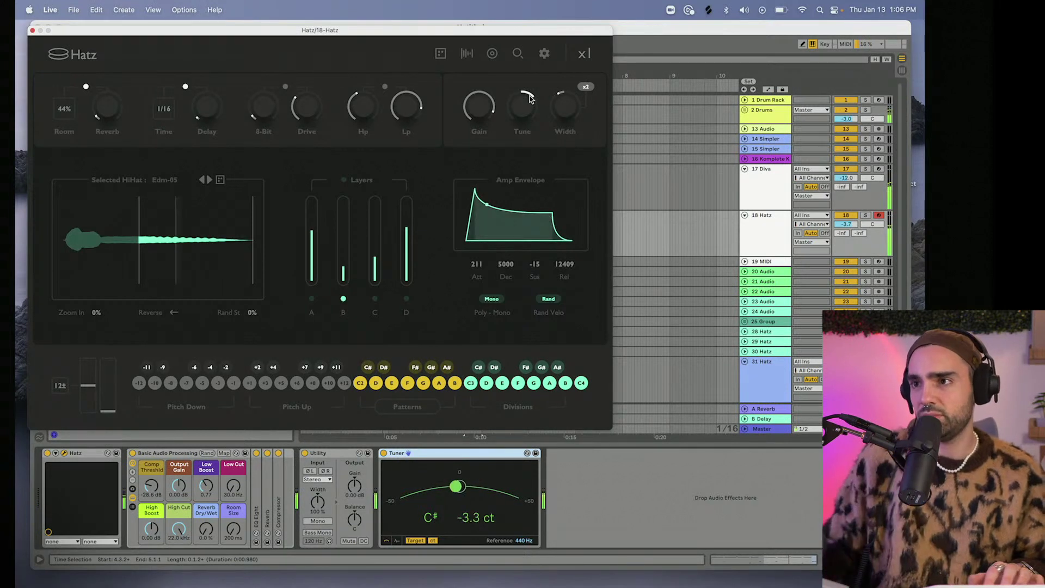
pyautogui.moveTo(521, 109)
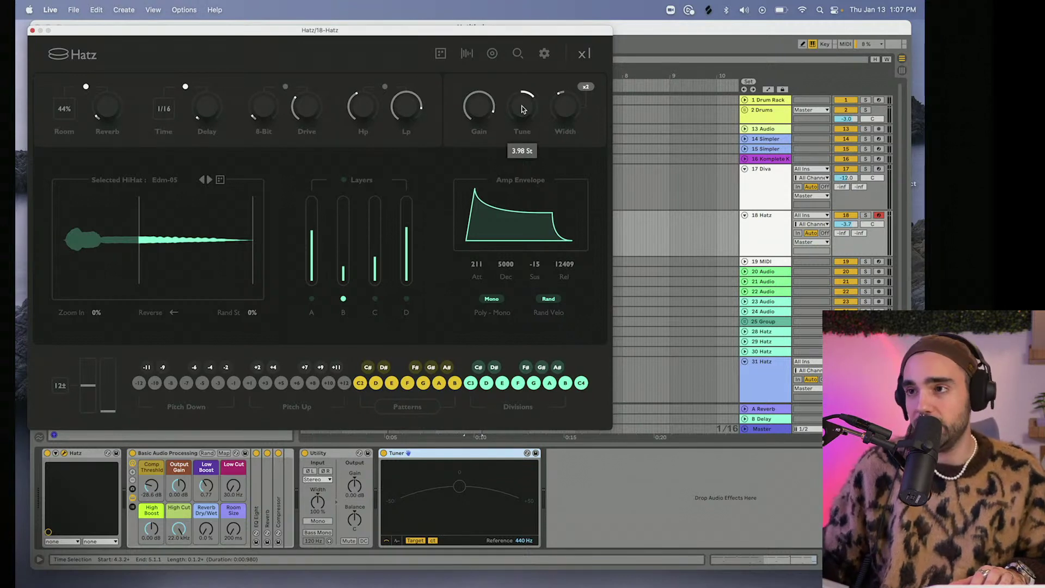
# Retune the hi-hat well below its original pitch to C# using the Tuner, and close the Hatz window.
pyautogui.moveTo(520, 170); pyautogui.dragTo(518, 169)
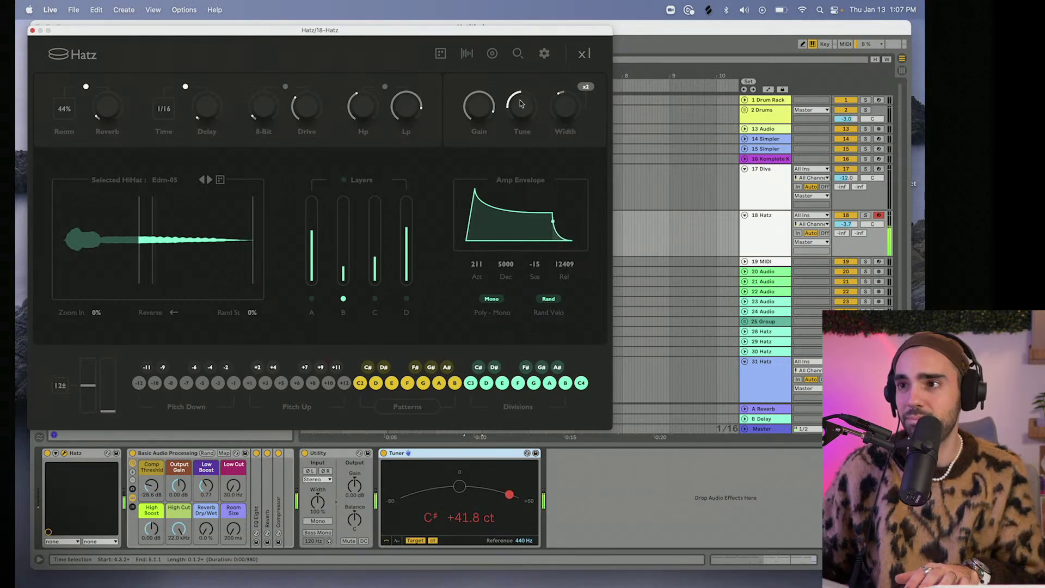
pyautogui.moveTo(520, 103); pyautogui.dragTo(520, 104)
pyautogui.click(33, 30)
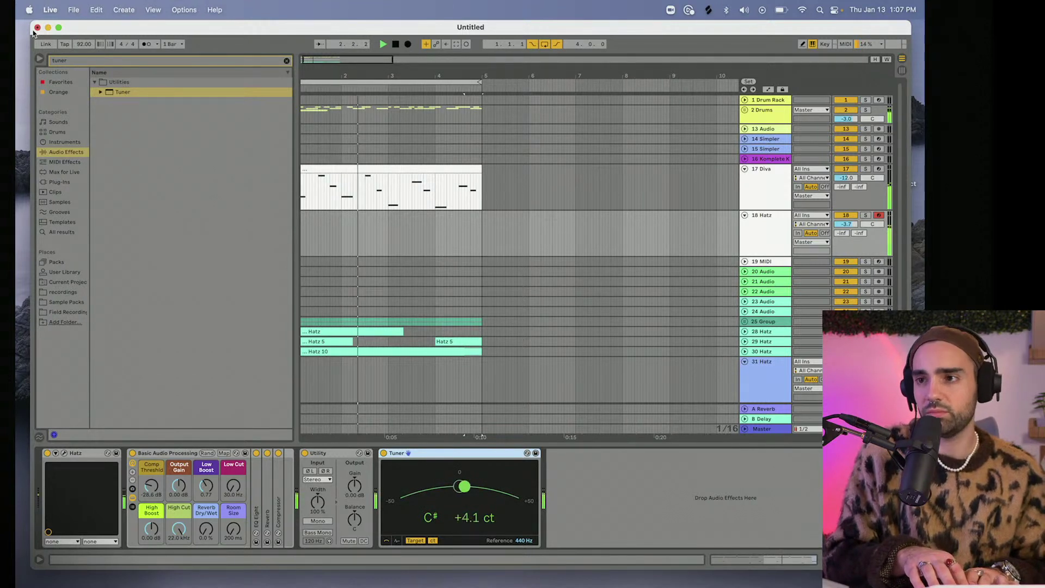
# Lower the 18 Hatz track to -13.4 dB and filter it with High Cut at 5.14 kHz and Low Cut at about 195 Hz.
pyautogui.moveTo(847, 224); pyautogui.dragTo(847, 243)
pyautogui.moveTo(175, 538); pyautogui.dragTo(175, 550)
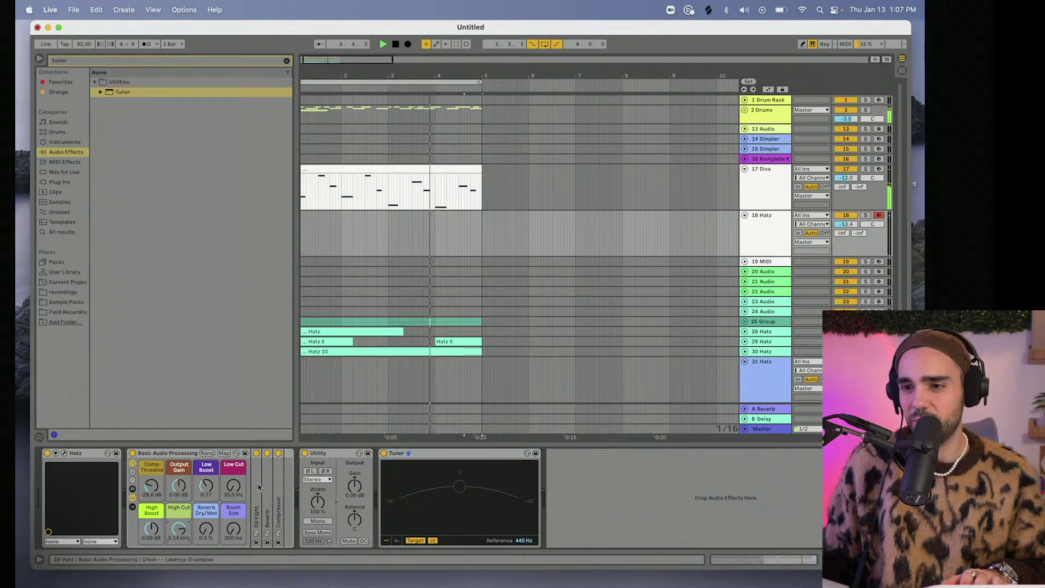
pyautogui.moveTo(234, 495); pyautogui.dragTo(236, 489)
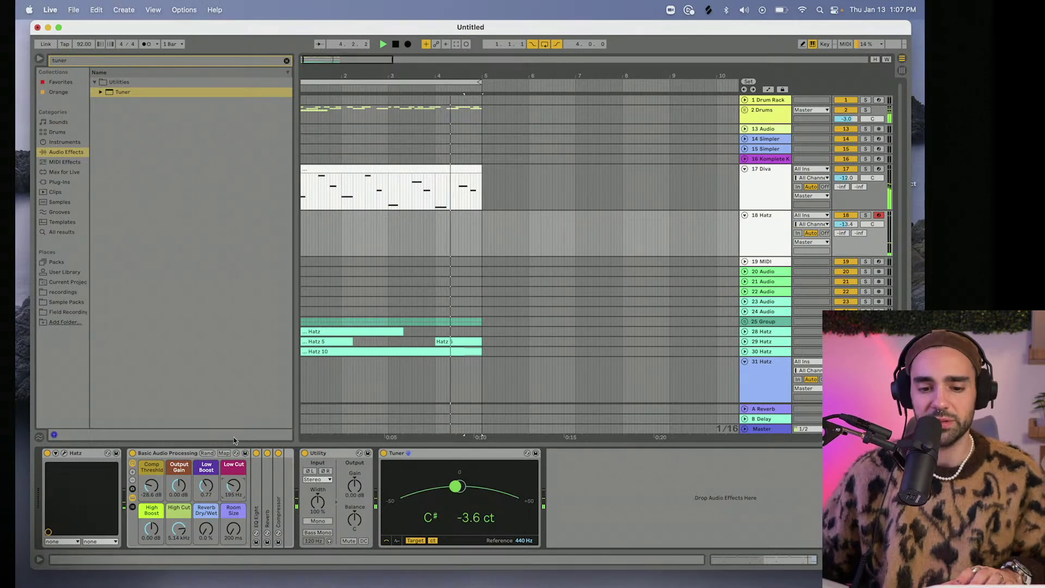
pyautogui.press('space')
# Reopen Hatz, set its Tune to 4.01 semitones and audition notes over the loop.
pyautogui.click(64, 454)
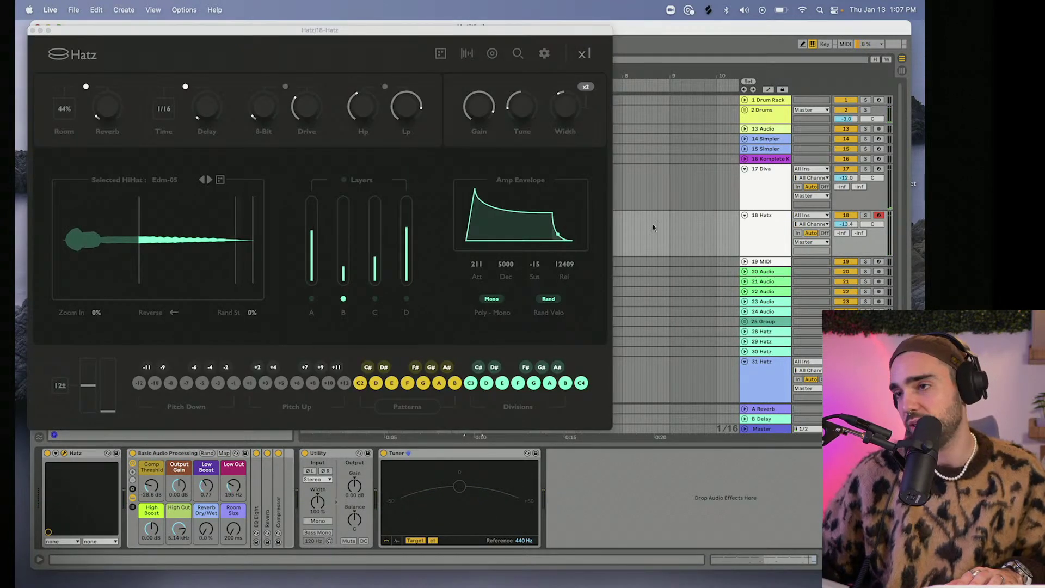
pyautogui.moveTo(528, 116); pyautogui.dragTo(532, 57)
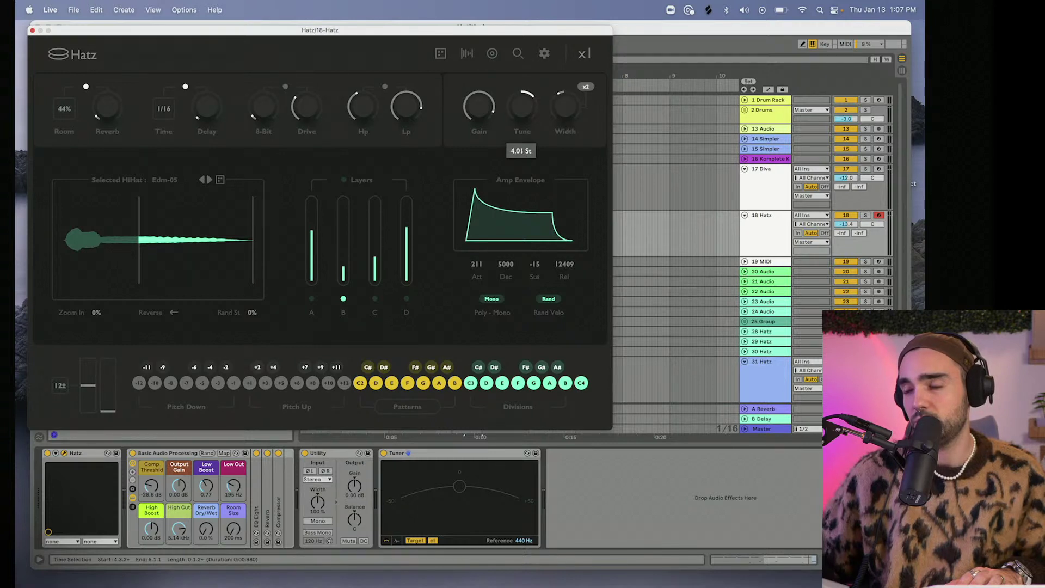
pyautogui.press('h')
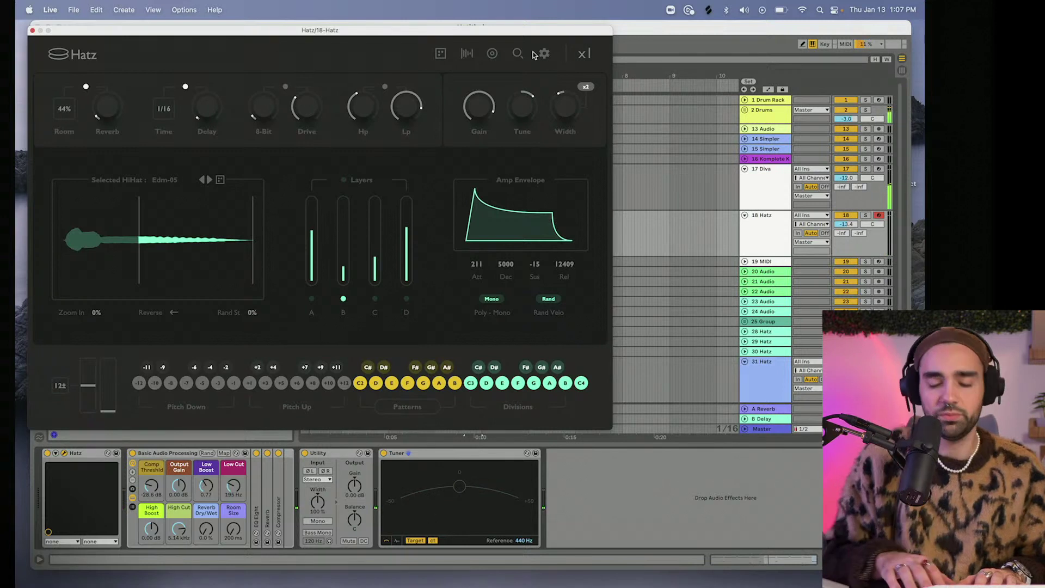
pyautogui.press('g')
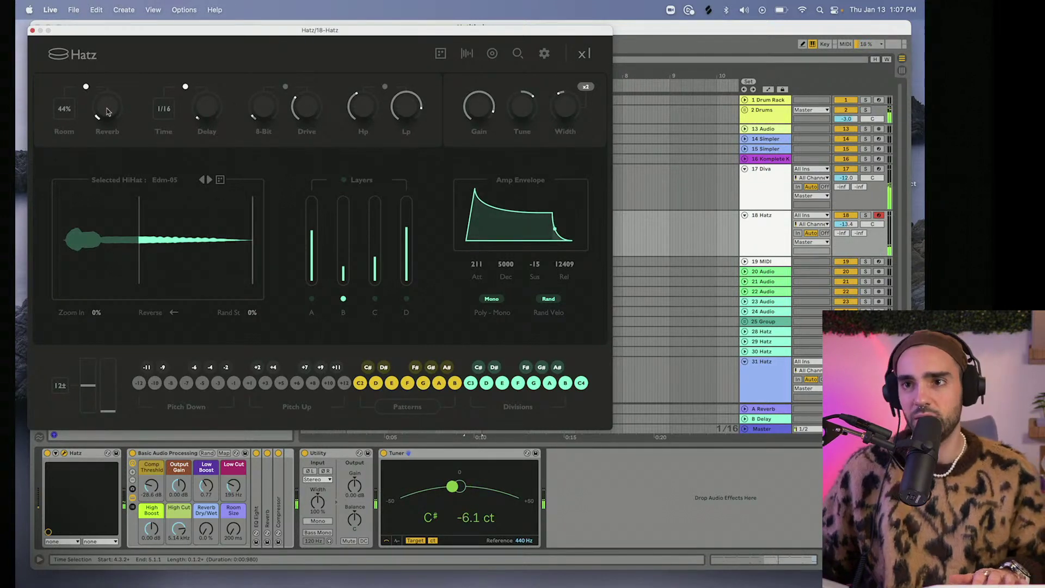
# Raise the Hatz Reverb amount to slightly under halfway while auditioning notes over the loop.
pyautogui.moveTo(107, 111); pyautogui.dragTo(114, 66)
pyautogui.press('g')
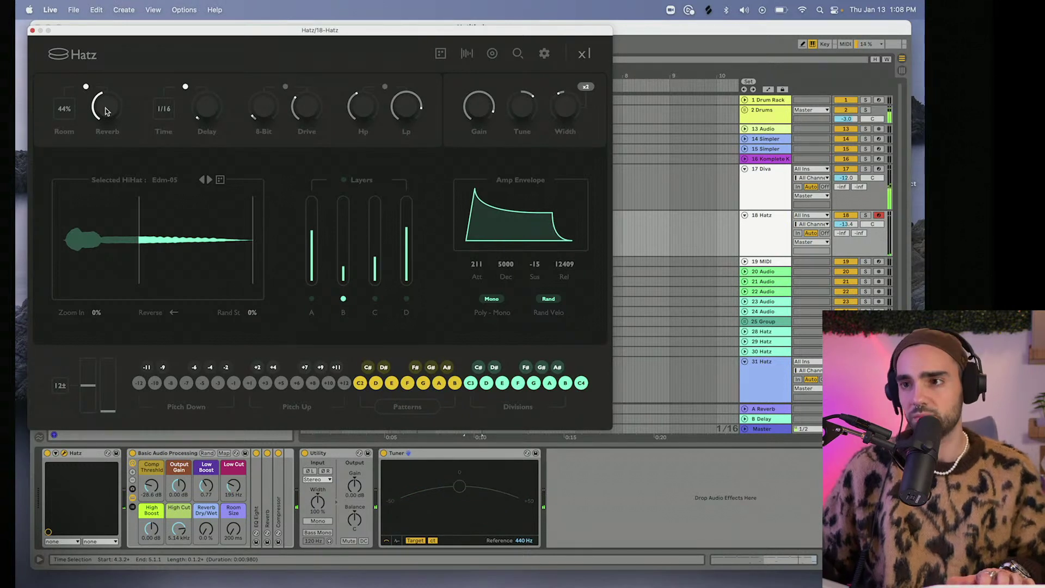
pyautogui.press('f')
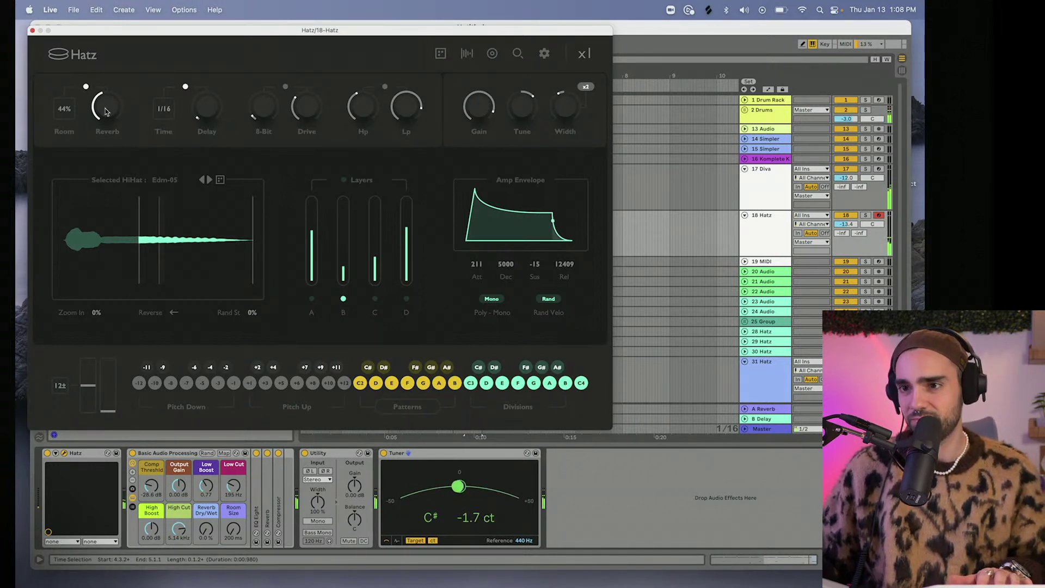
pyautogui.press('g')
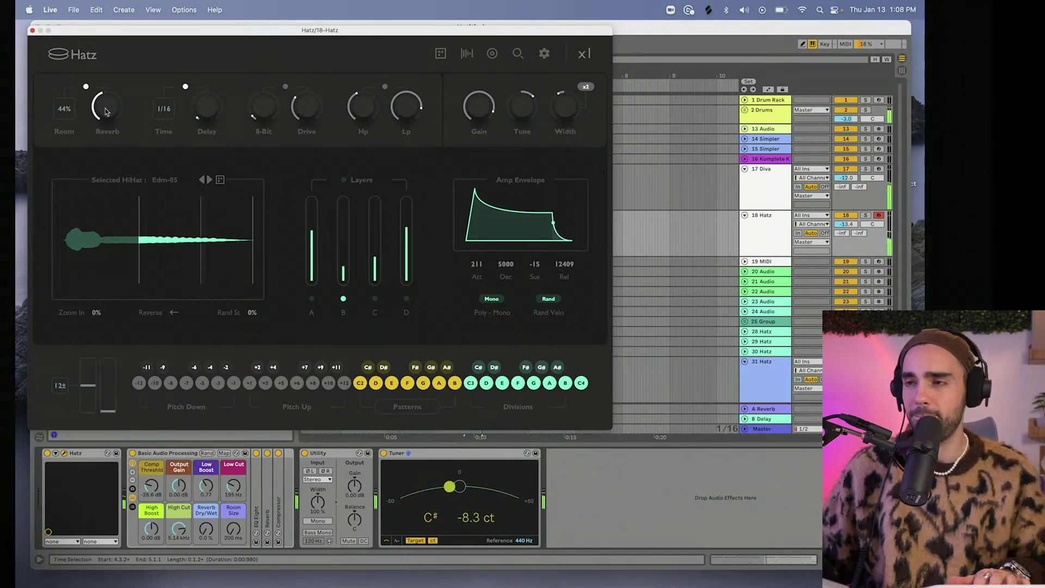
pyautogui.press('g')
# Enable the x2 width option in Hatz and set Width to 190 %, auditioning the wider sound.
pyautogui.click(587, 87)
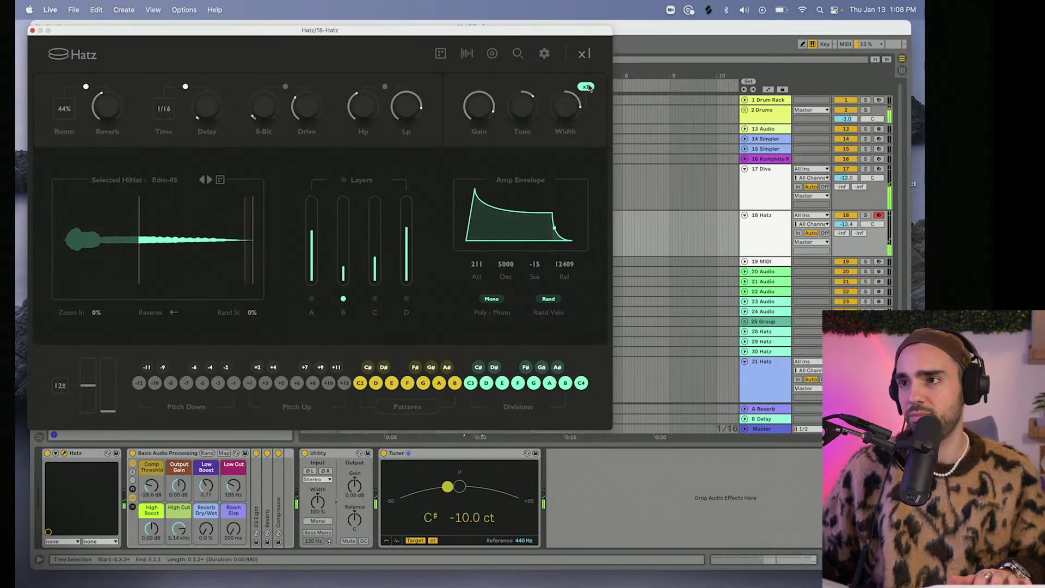
pyautogui.press('g')
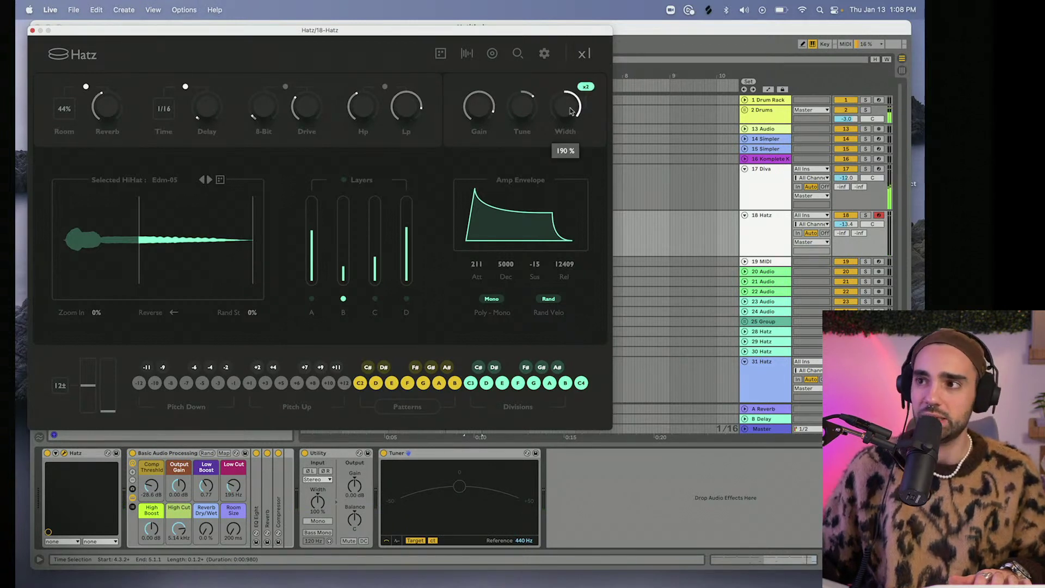
pyautogui.press('g')
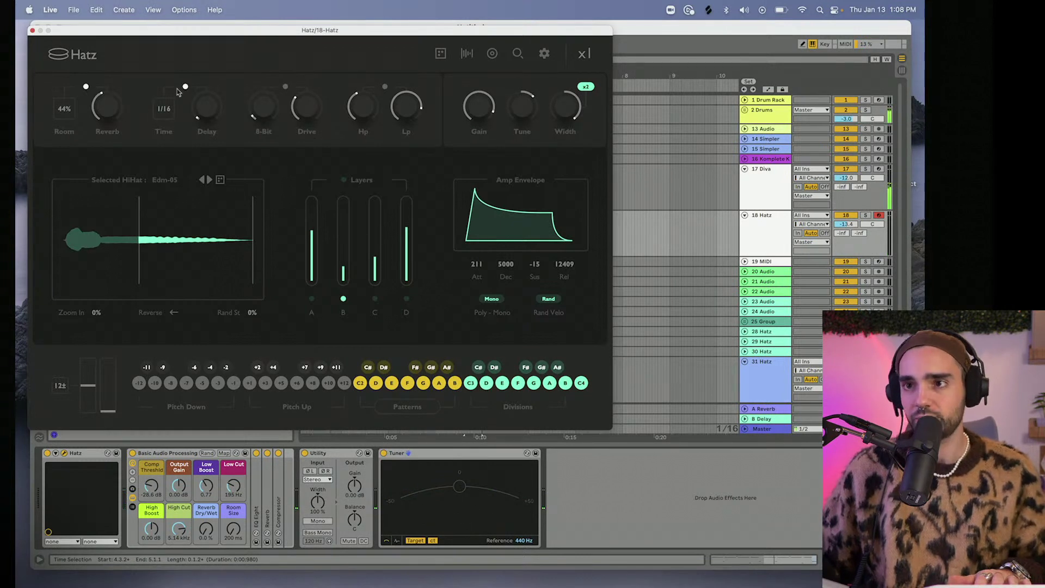
# Raise the Hatz Delay amount well past halfway and set the delay time to 1/8 while auditioning notes.
pyautogui.press('g')
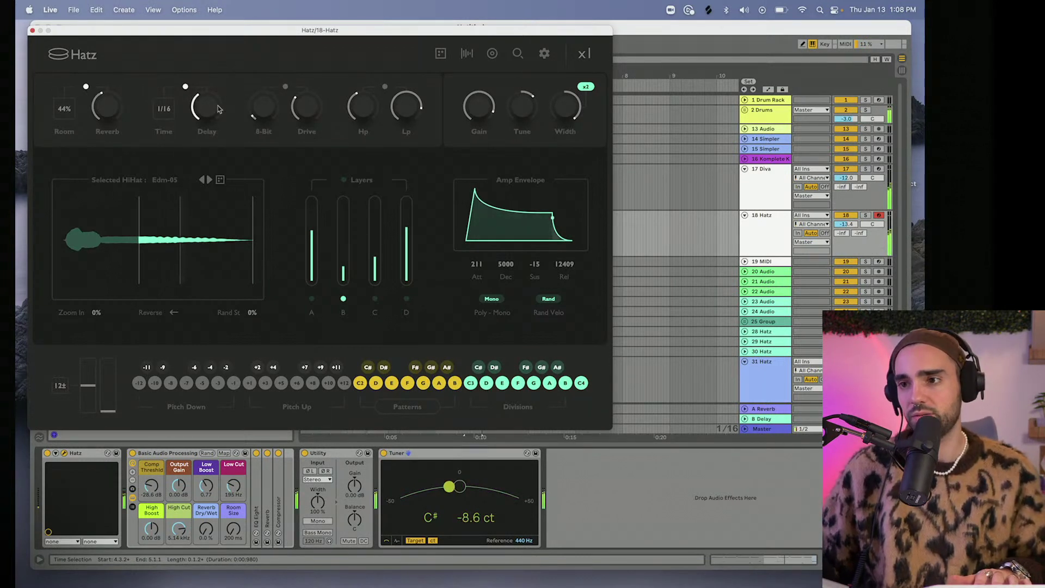
pyautogui.moveTo(216, 111)
pyautogui.mouseDown()
pyautogui.moveTo(207, 95)
pyautogui.moveTo(168, 127)
pyautogui.mouseUp()
pyautogui.press('g')
pyautogui.press('g')
pyautogui.press('g')
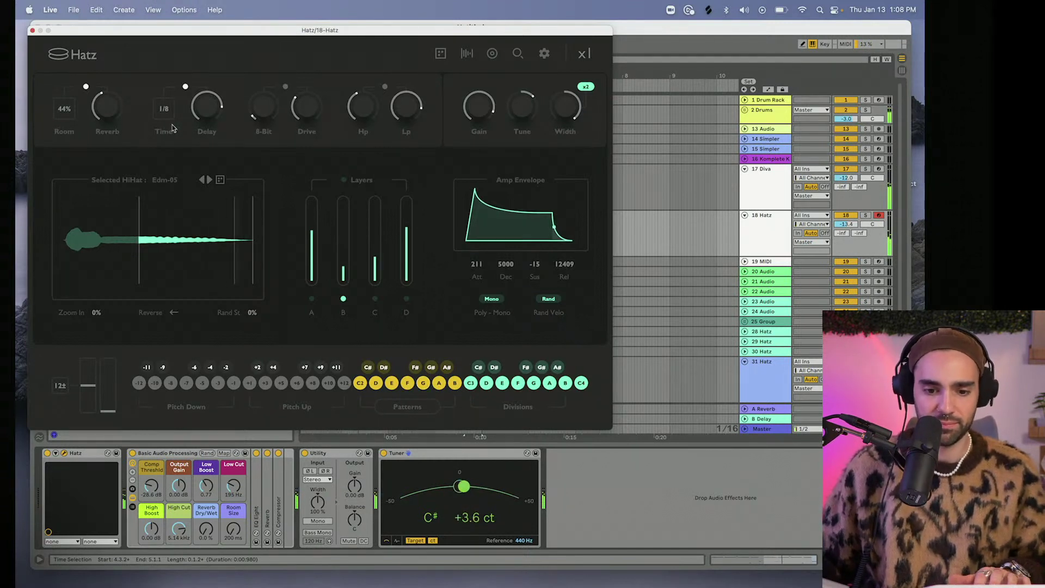
# Switch Hatz to its modulation designers page and enable the Pitch Designer.
pyautogui.press('g')
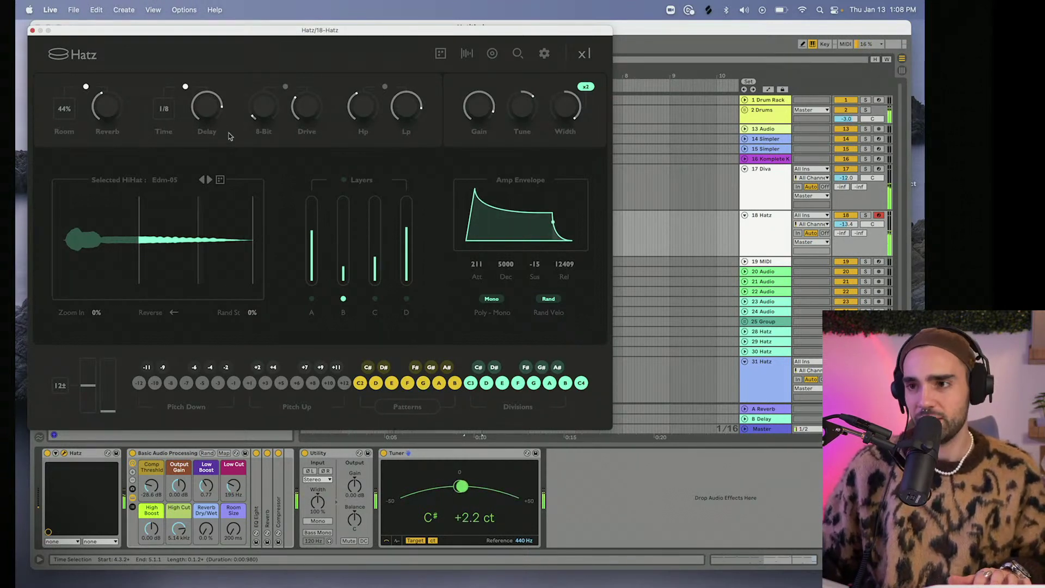
pyautogui.click(467, 53)
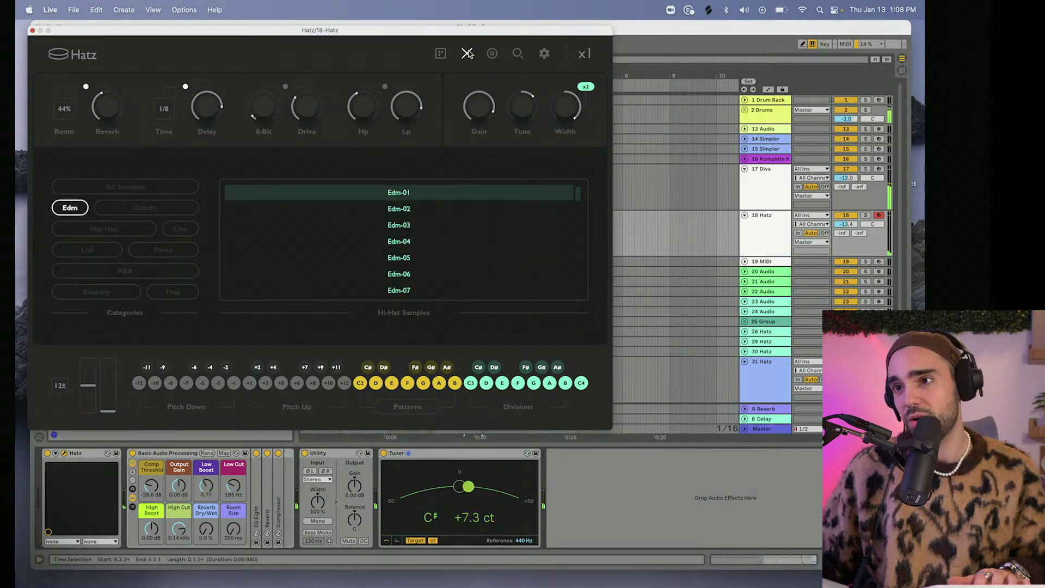
pyautogui.click(467, 53)
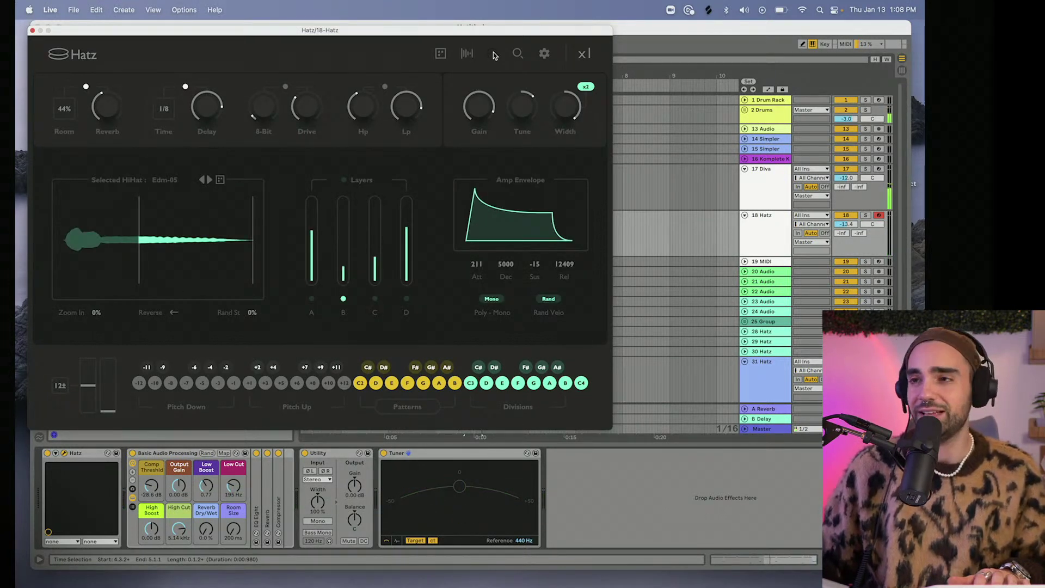
pyautogui.click(493, 54)
pyautogui.click(492, 54)
pyautogui.click(493, 54)
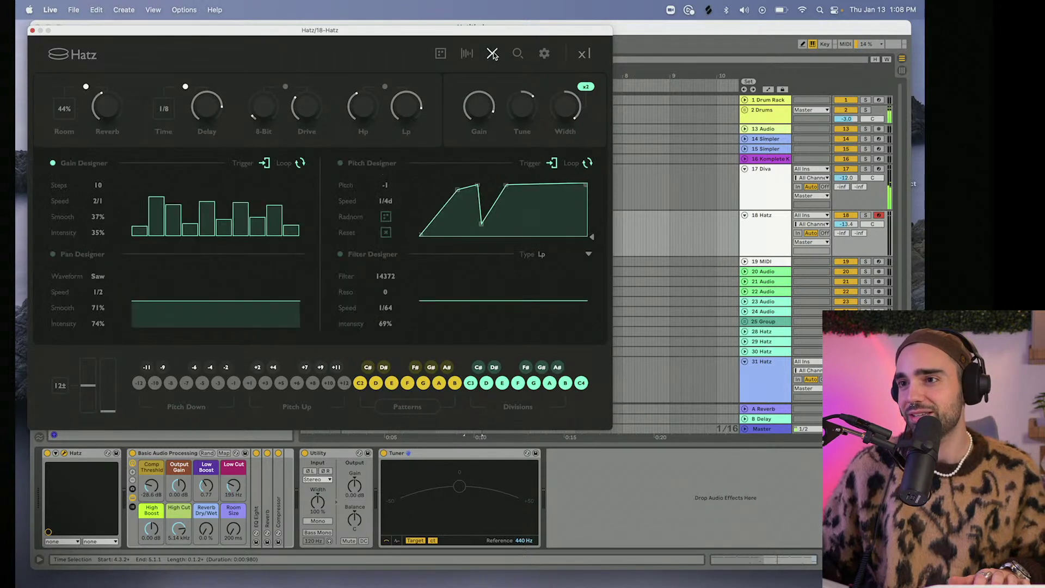
pyautogui.click(341, 163)
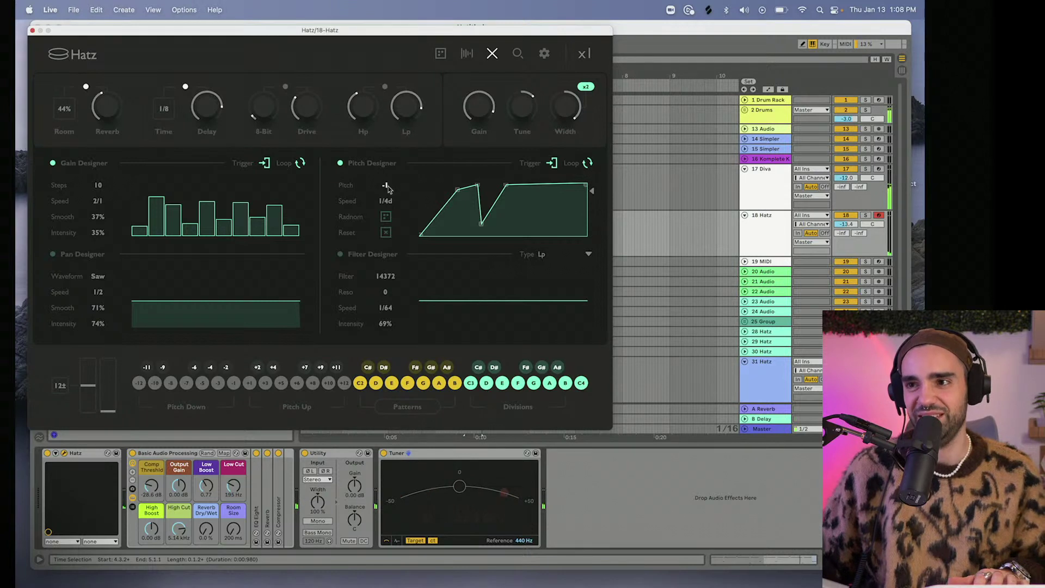
# Set the Pitch Designer's Pitch to 2, reset its curve with a slight dip near the middle, and set Speed to 1/16.
pyautogui.moveTo(459, 195); pyautogui.dragTo(414, 182)
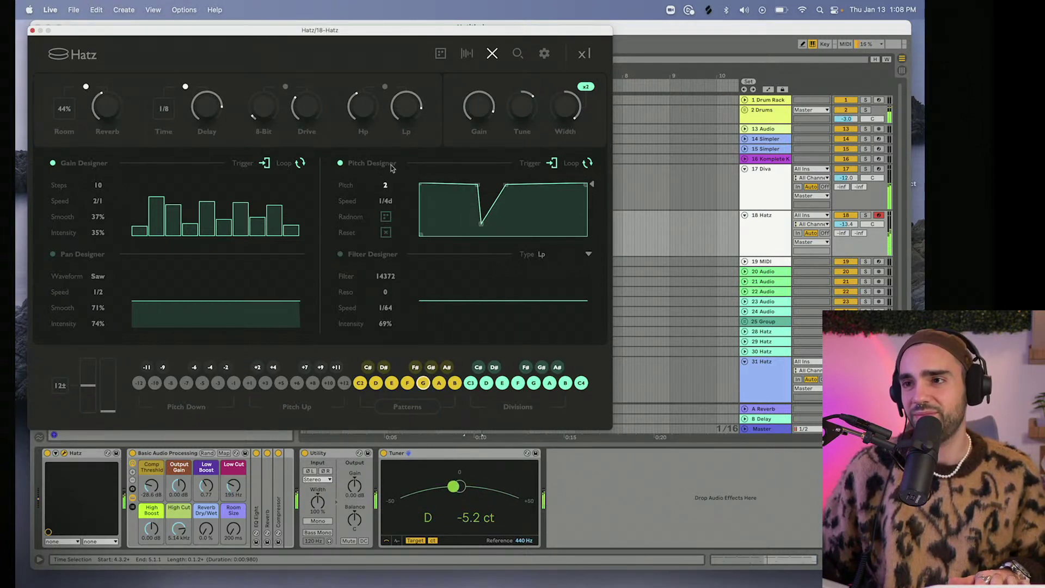
pyautogui.moveTo(481, 223); pyautogui.dragTo(506, 180)
pyautogui.click(386, 233)
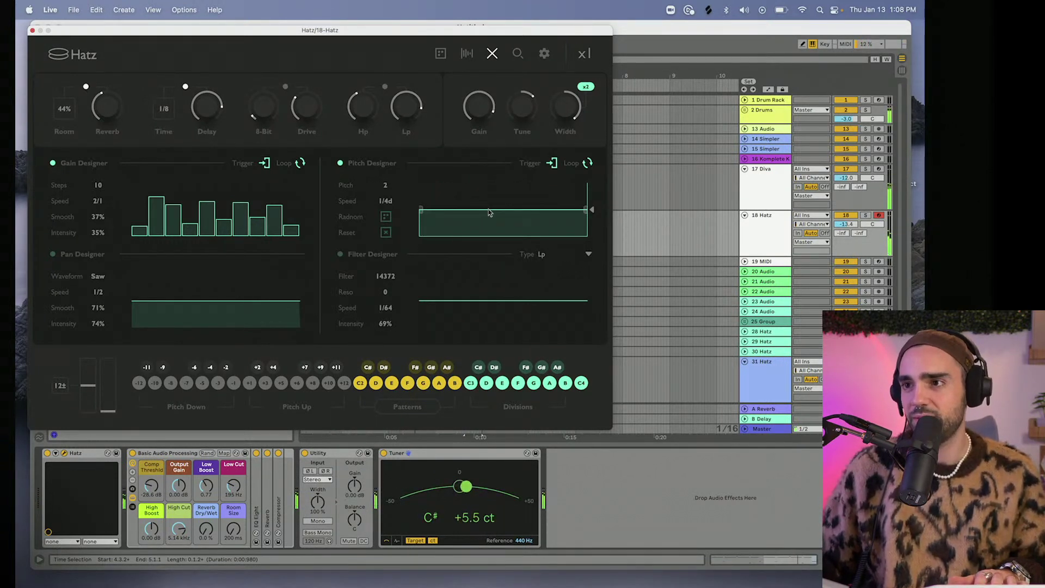
pyautogui.moveTo(489, 212)
pyautogui.mouseDown()
pyautogui.moveTo(491, 185)
pyautogui.moveTo(490, 212)
pyautogui.mouseUp()
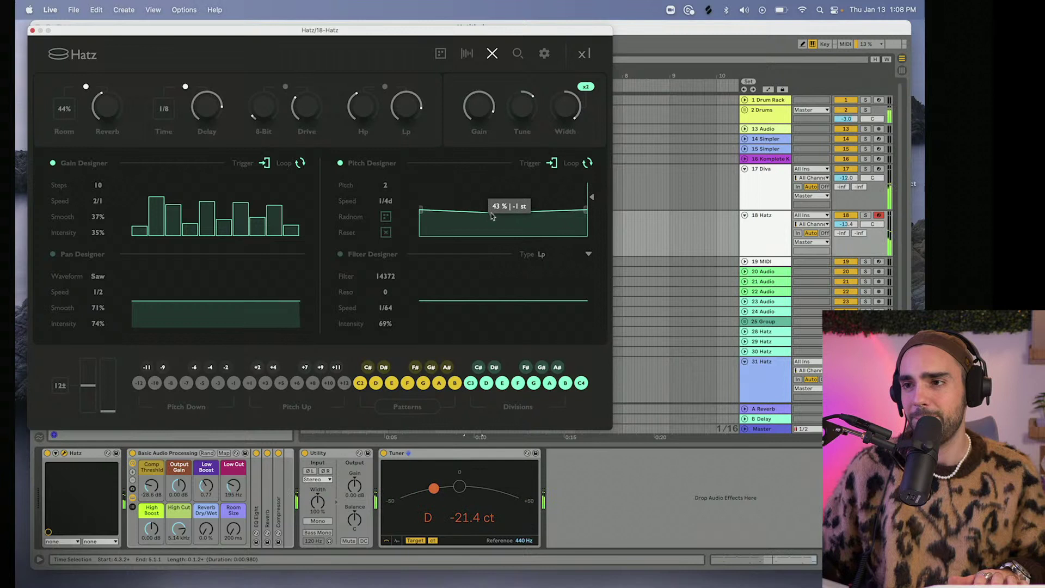
pyautogui.click(393, 201)
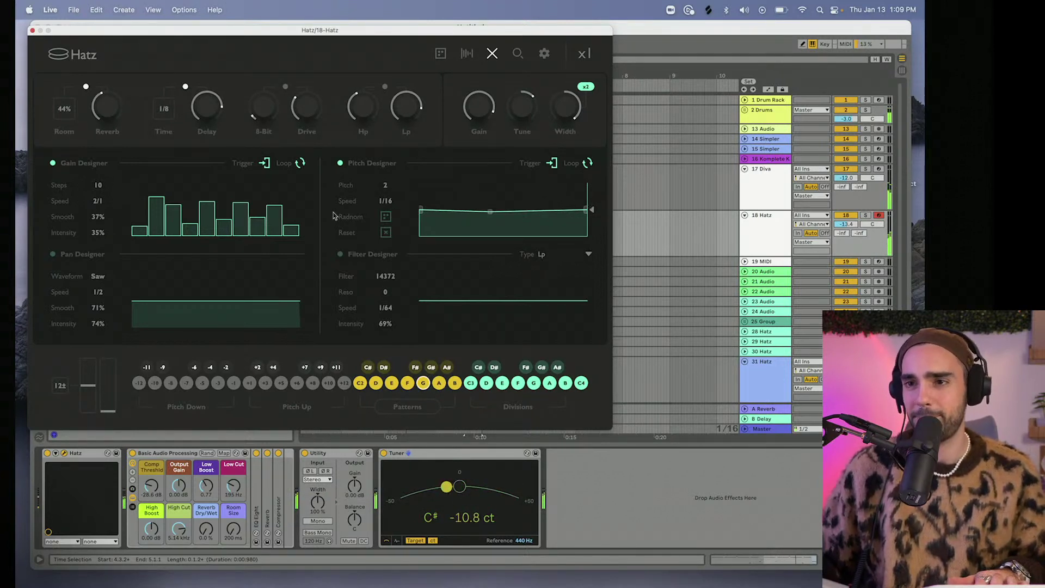
# Enable the Pan Designer with the Sin waveform and set its Smooth to 100%.
pyautogui.click(53, 254)
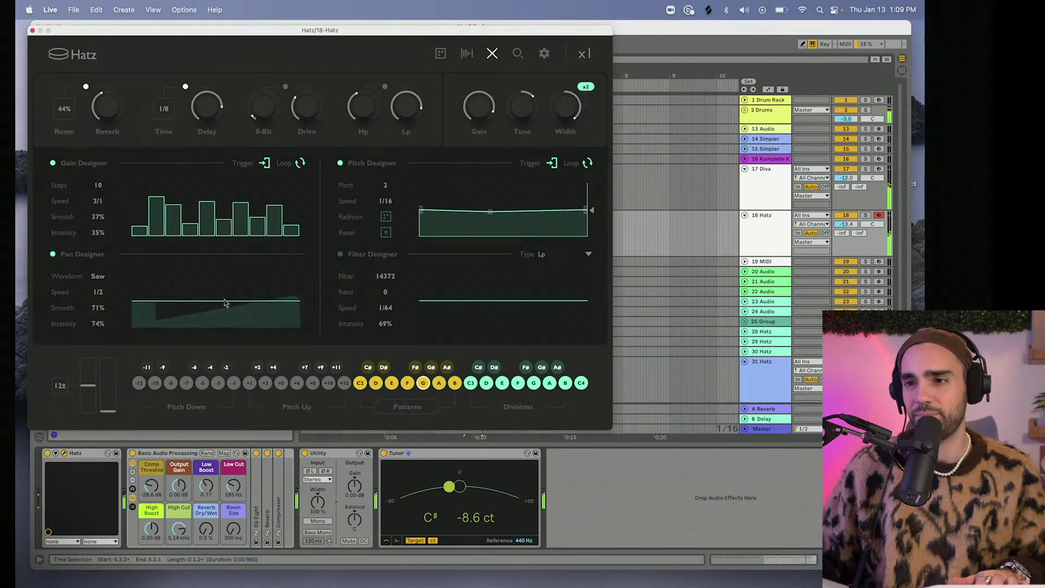
pyautogui.click(98, 277)
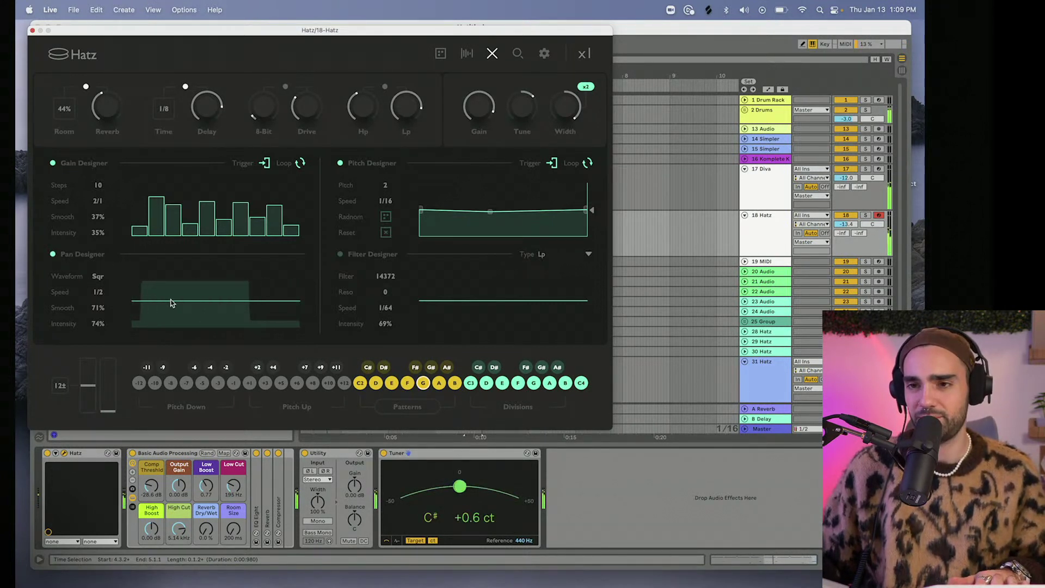
pyautogui.click(98, 277)
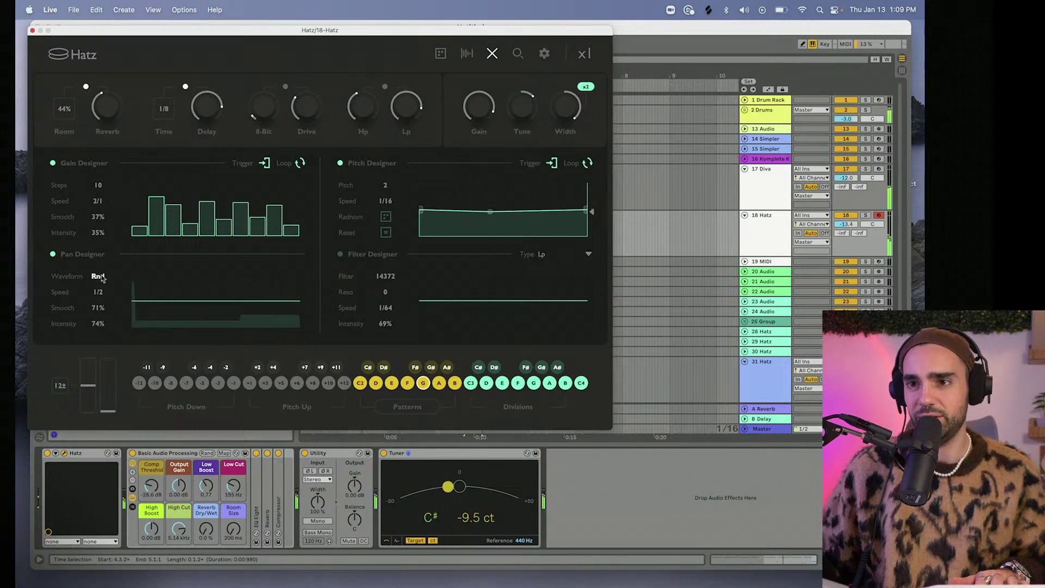
pyautogui.moveTo(99, 302); pyautogui.dragTo(105, 404)
pyautogui.moveTo(98, 308); pyautogui.dragTo(102, 276)
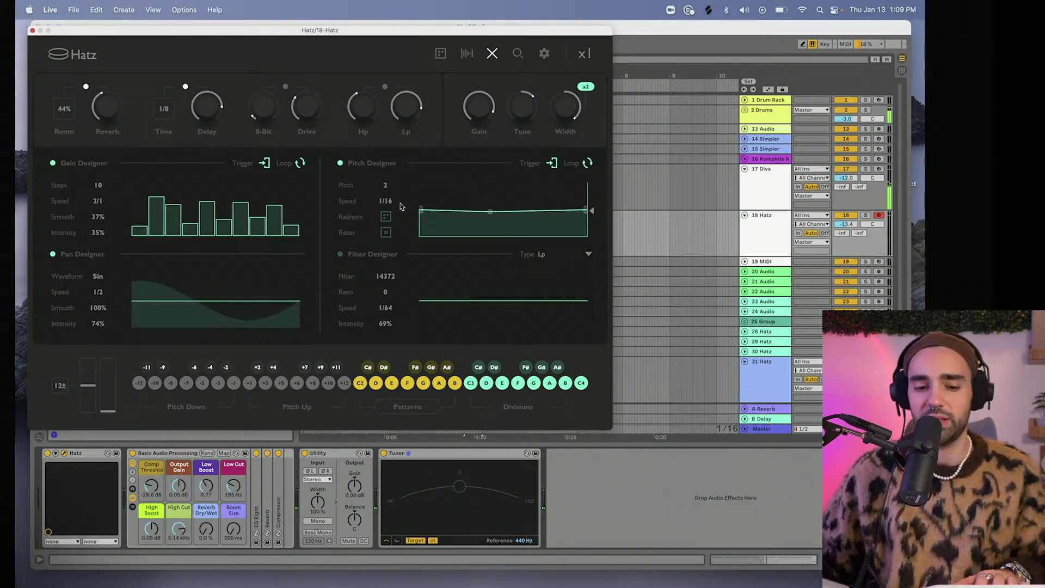
# Reshape the Pitch Designer curve to rise steeply at its end, adding several random points along it.
pyautogui.moveTo(489, 214); pyautogui.dragTo(508, 188)
pyautogui.moveTo(585, 209); pyautogui.dragTo(490, 208)
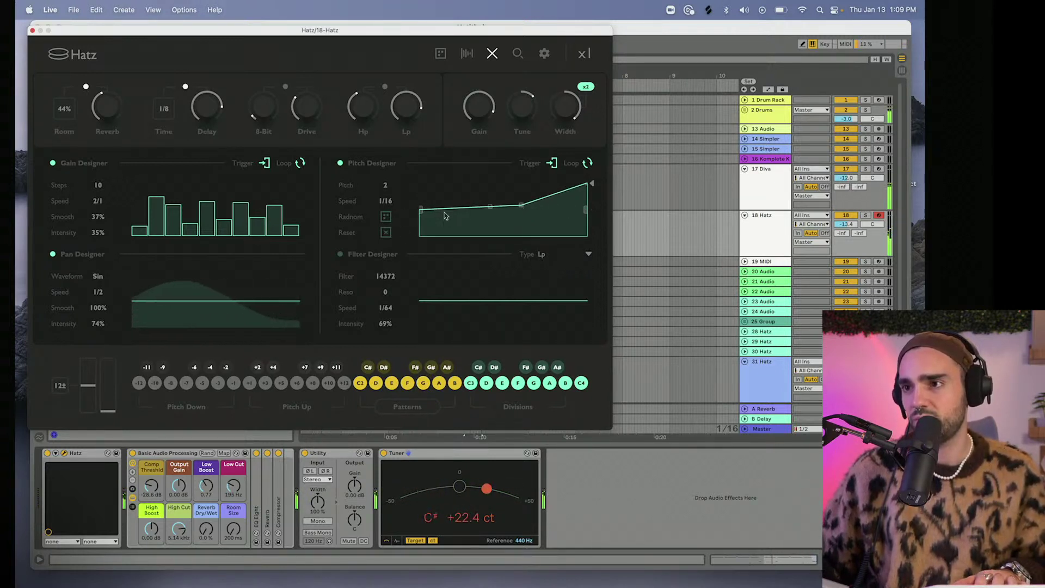
pyautogui.click(386, 217)
pyautogui.click(386, 217)
pyautogui.click(386, 217)
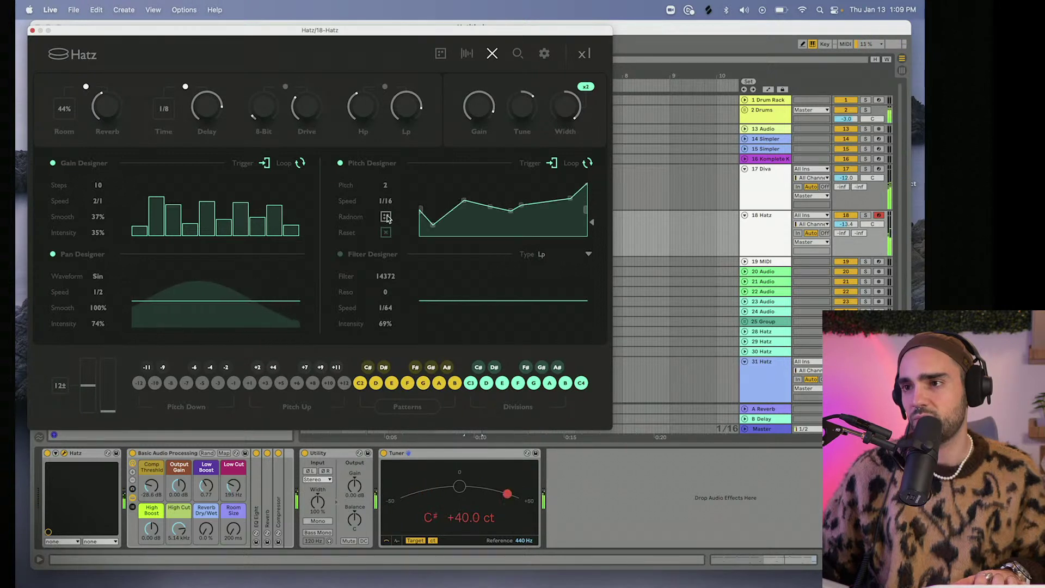
pyautogui.click(386, 217)
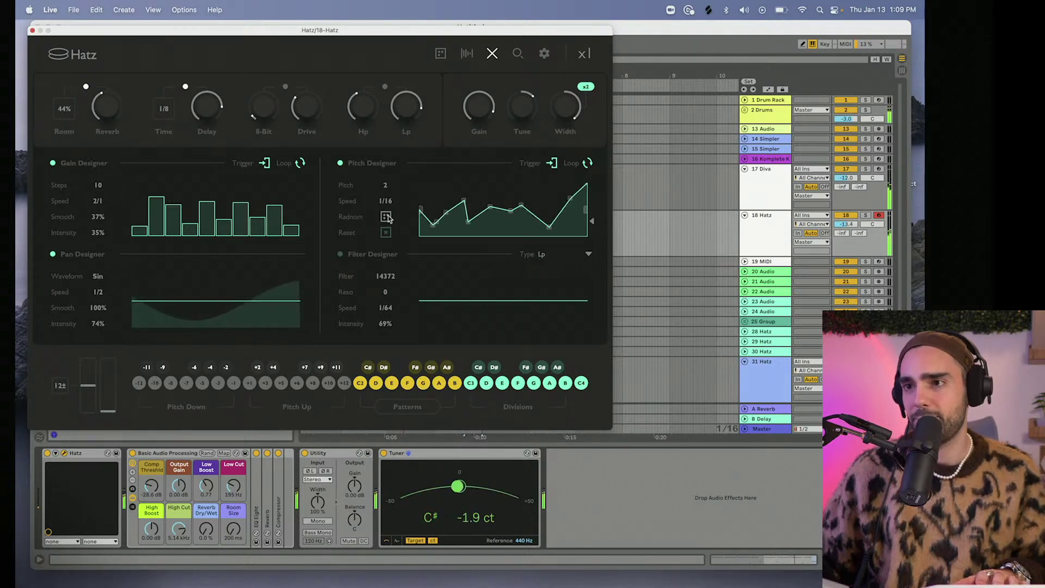
# Set the Pitch Designer's Speed to 1/2 and the Pan Designer's Speed to 1/16t.
pyautogui.moveTo(384, 212); pyautogui.dragTo(382, 216)
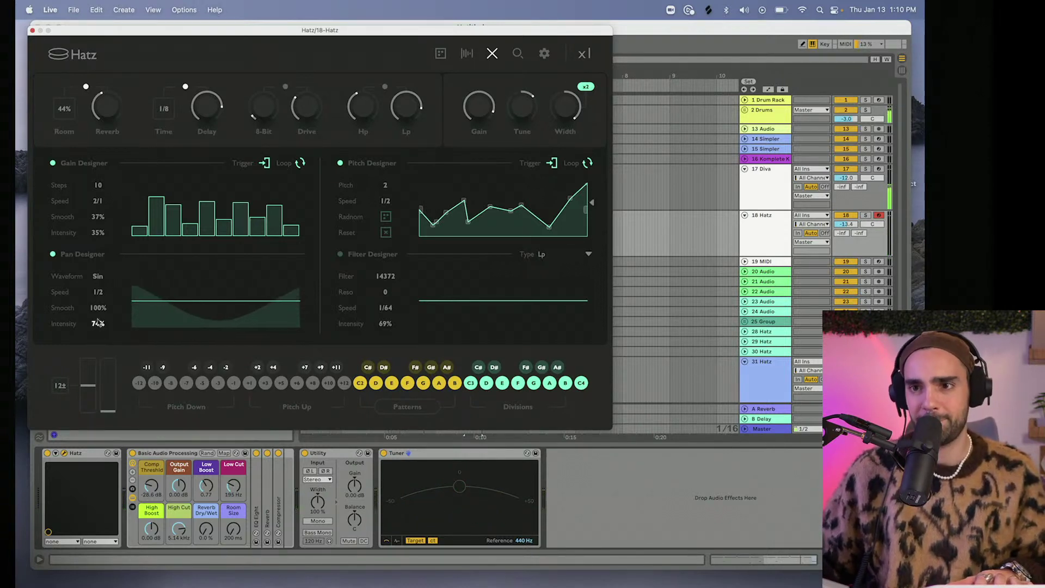
pyautogui.moveTo(99, 293); pyautogui.dragTo(96, 228)
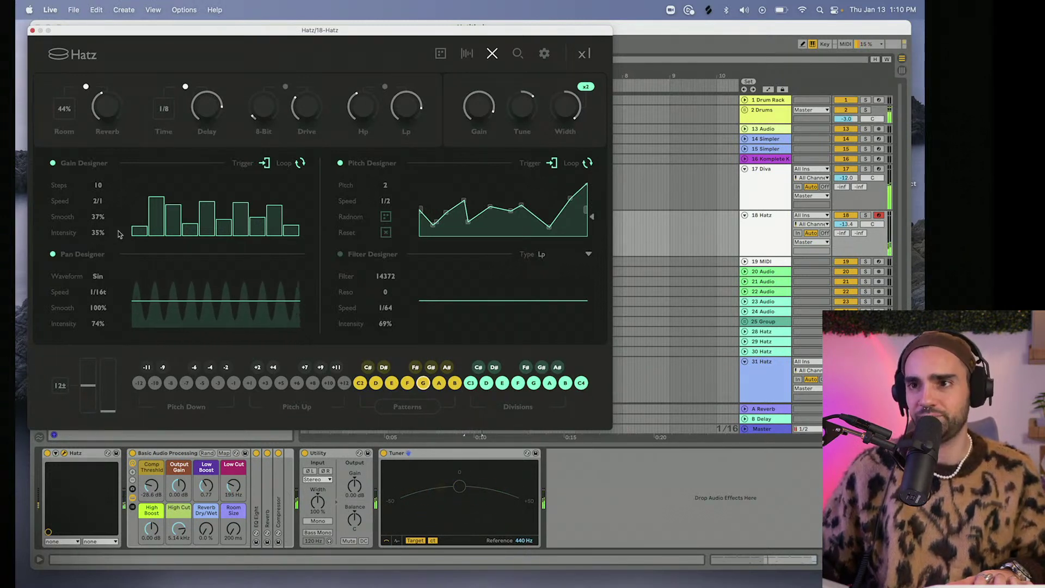
# Enable the 8-Bit/Drive and Hp/Lp effects, keeping 8-Bit at minimum and setting the Lp cutoff to 8.1 kHz.
pyautogui.moveTo(265, 118)
pyautogui.mouseDown()
pyautogui.moveTo(282, 90)
pyautogui.moveTo(272, 136)
pyautogui.moveTo(282, 128)
pyautogui.mouseUp()
pyautogui.click(285, 87)
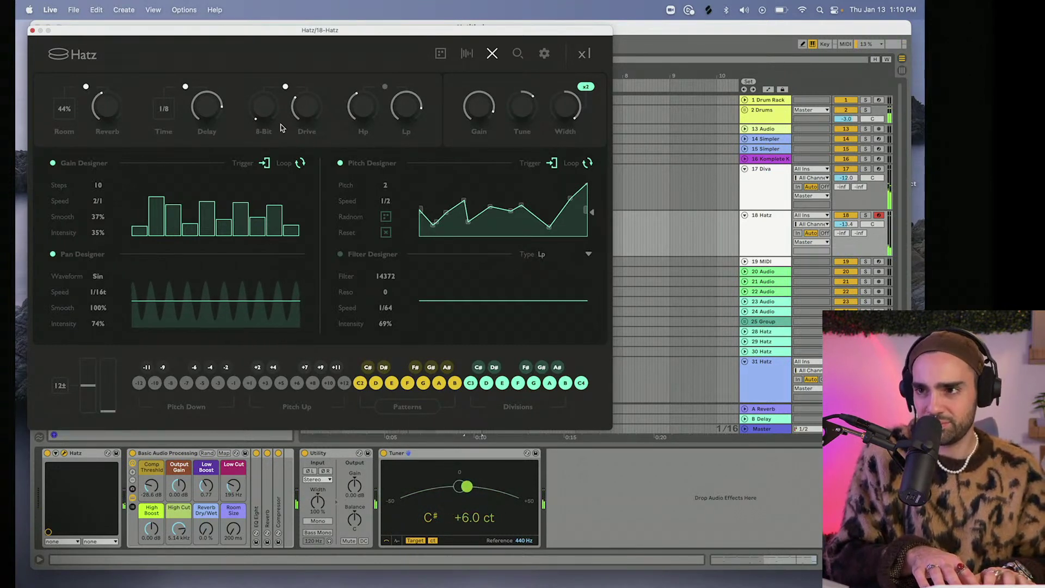
pyautogui.moveTo(415, 111); pyautogui.dragTo(403, 82)
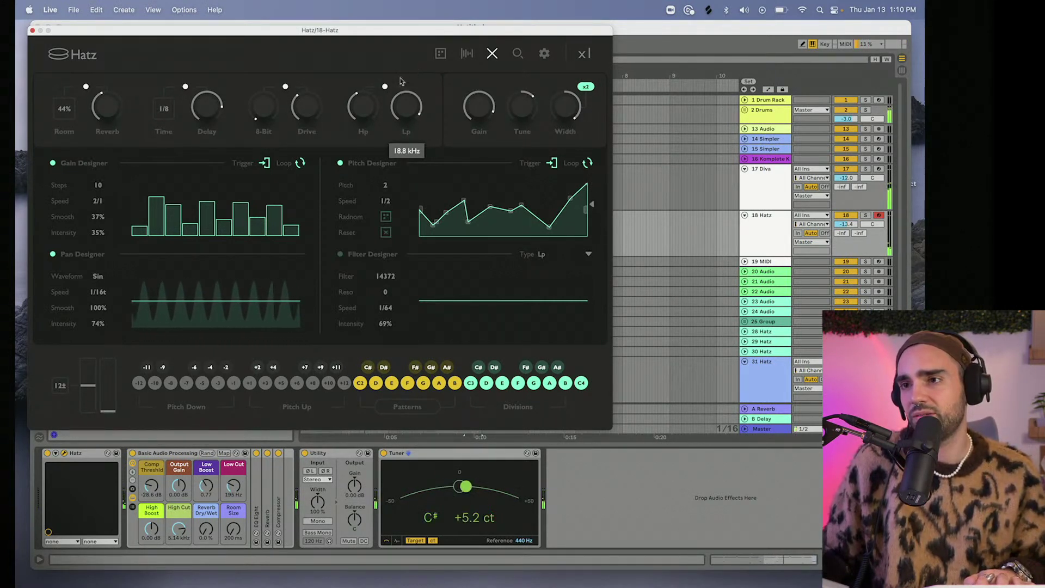
pyautogui.moveTo(359, 121); pyautogui.dragTo(360, 139)
pyautogui.moveTo(417, 109); pyautogui.dragTo(417, 188)
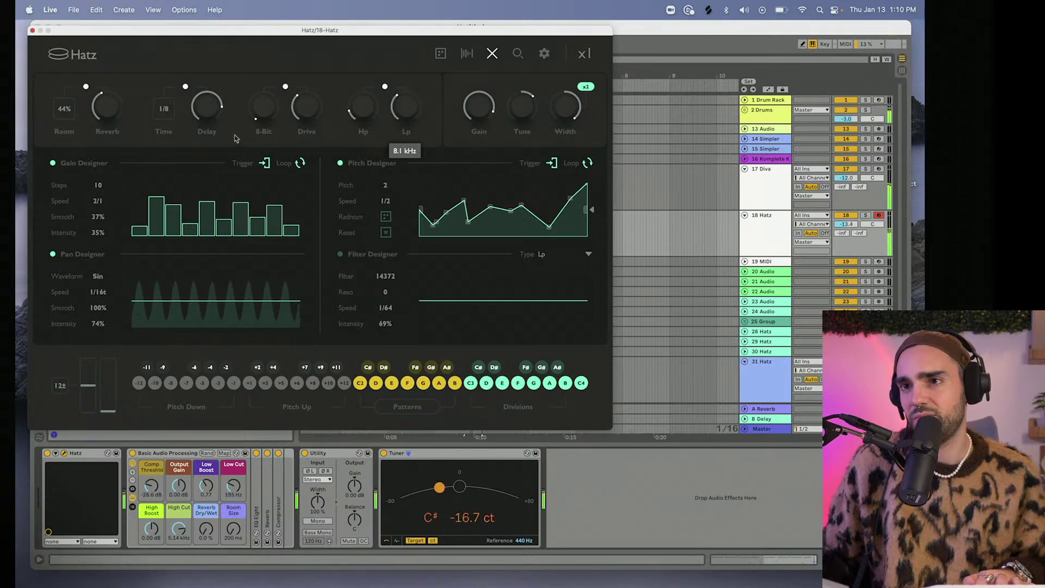
pyautogui.moveTo(376, 111); pyautogui.dragTo(376, 70)
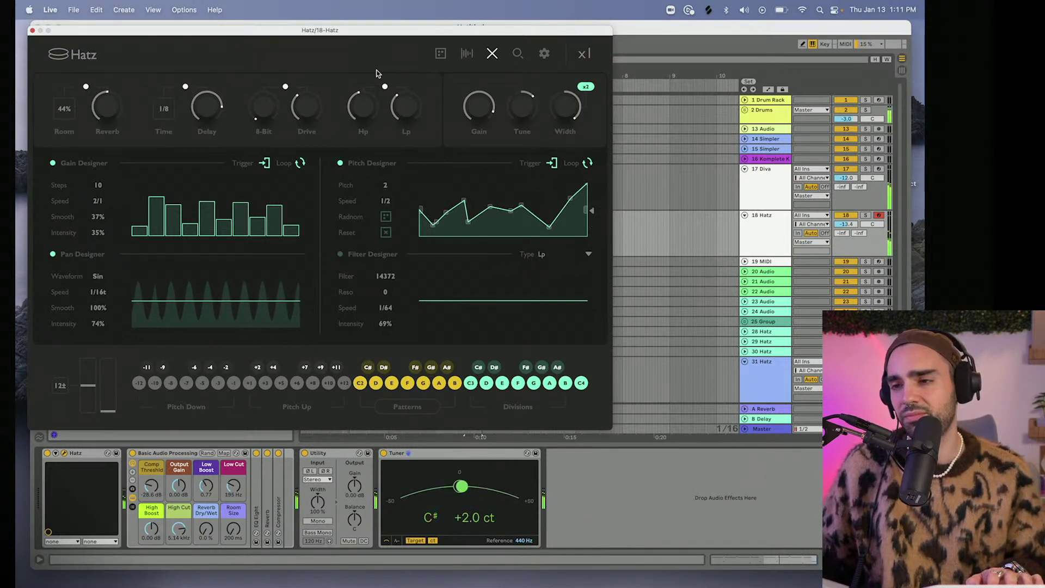
# Assign the Basic 3 pattern to the C2 key in Hatz and try the 8-Bit amount at 2.
pyautogui.click(406, 407)
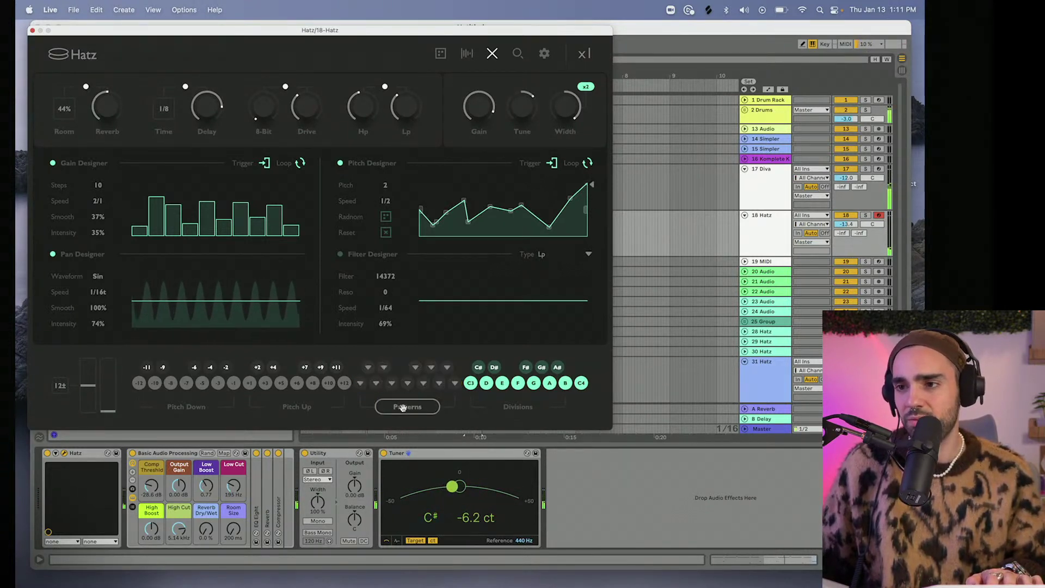
pyautogui.click(360, 384)
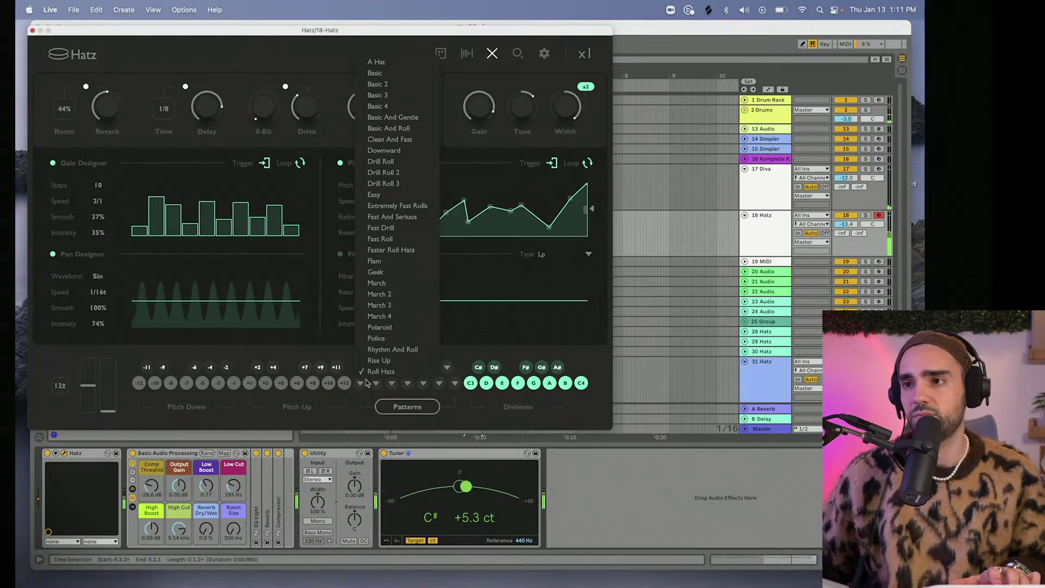
pyautogui.click(384, 95)
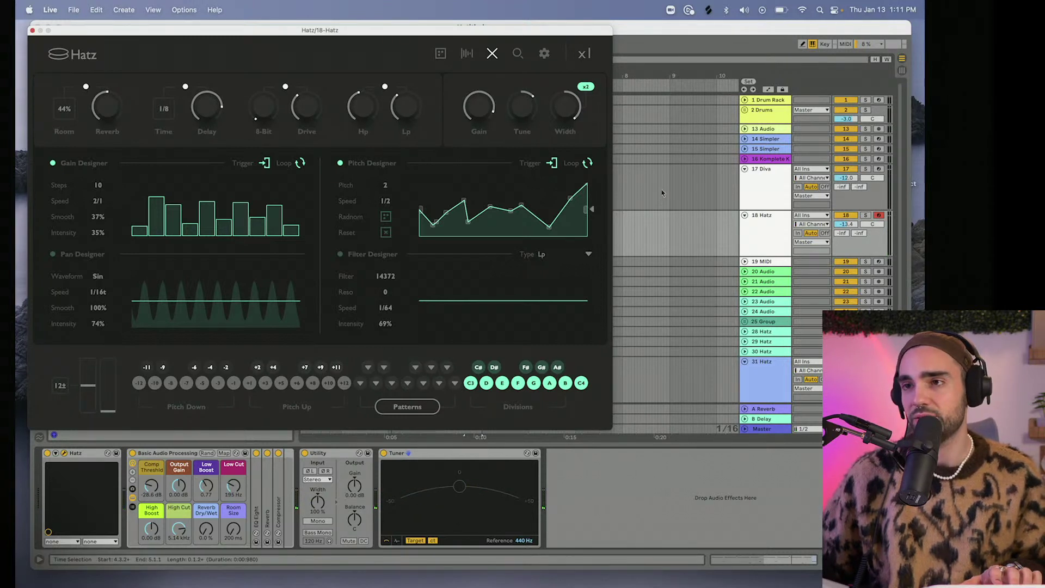
pyautogui.moveTo(330, 111); pyautogui.dragTo(262, 102)
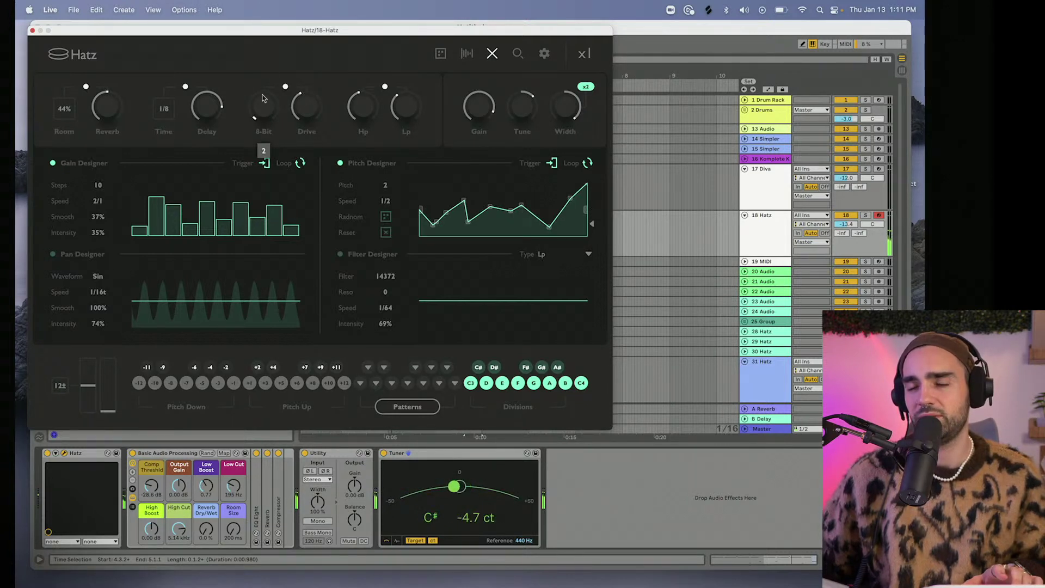
# Enable Layers in the Hatz sample view, bring layers A and D to zero and raise layer C to slightly under halfway.
pyautogui.click(467, 53)
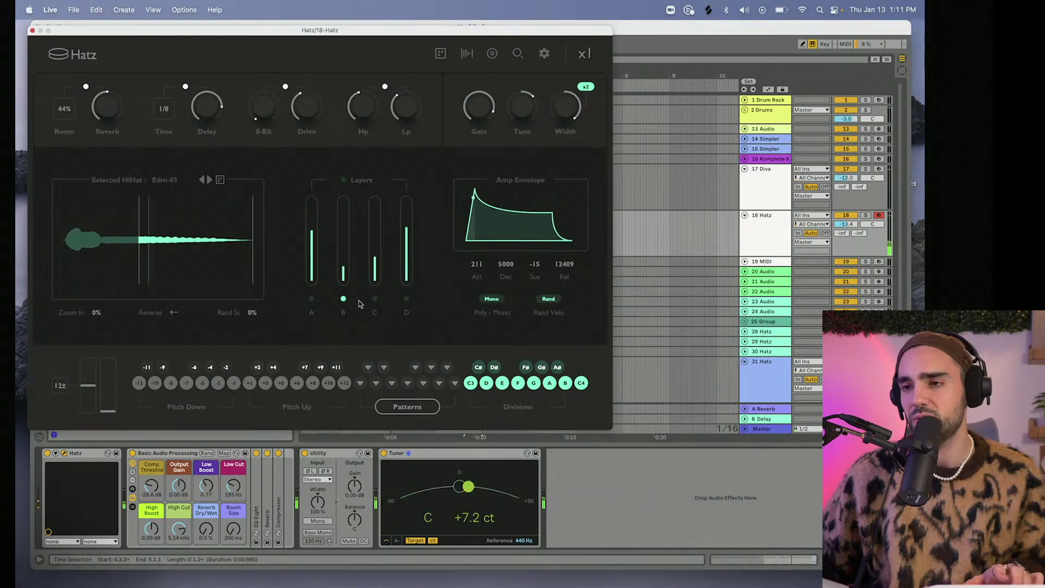
pyautogui.moveTo(375, 280)
pyautogui.mouseDown()
pyautogui.moveTo(378, 201)
pyautogui.moveTo(374, 272)
pyautogui.mouseUp()
pyautogui.click(343, 180)
pyautogui.moveTo(406, 231); pyautogui.dragTo(368, 238)
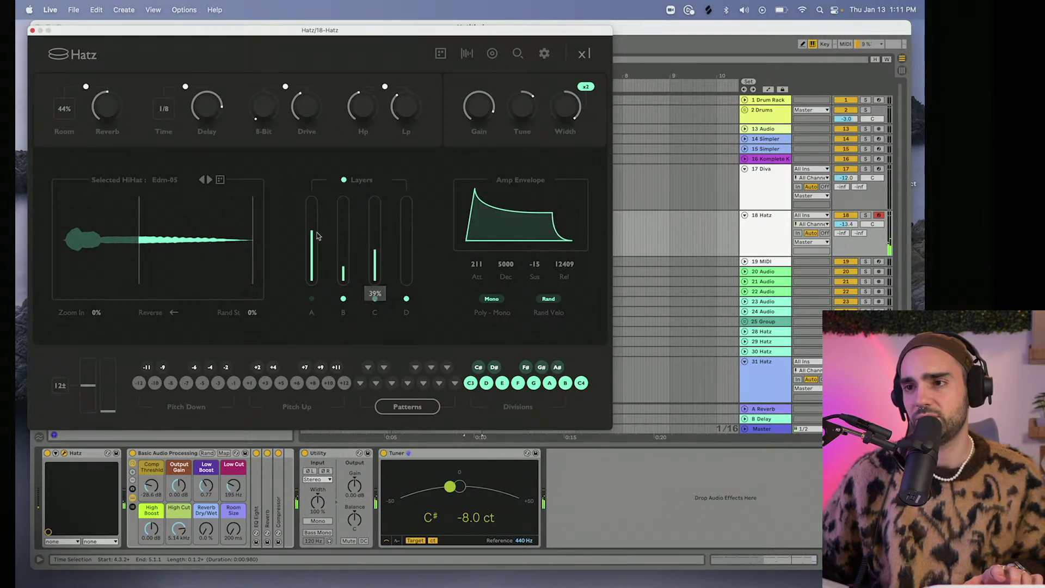
pyautogui.moveTo(315, 272); pyautogui.dragTo(319, 259)
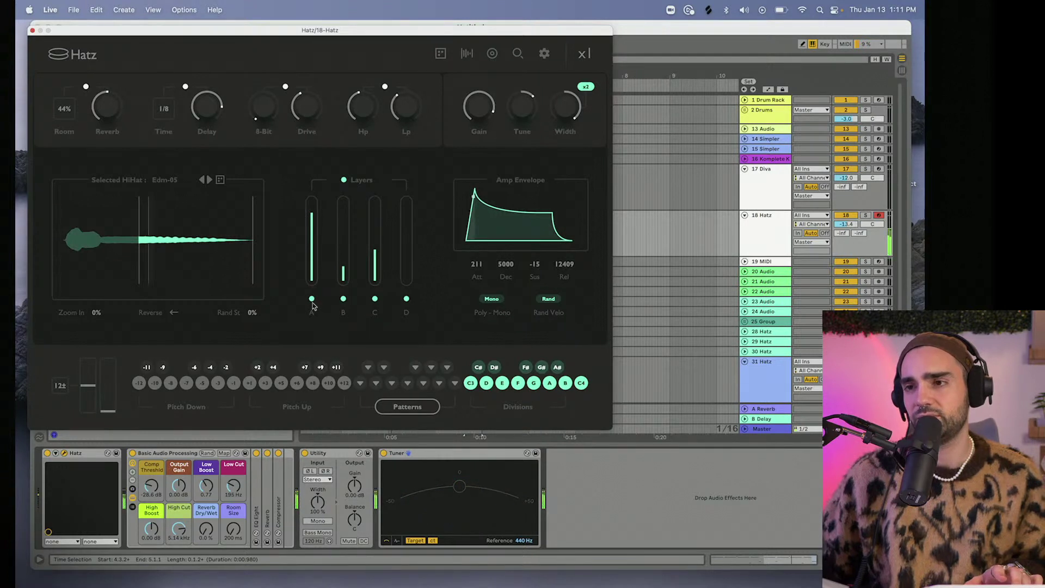
pyautogui.moveTo(312, 298); pyautogui.dragTo(313, 311)
pyautogui.moveTo(383, 262); pyautogui.dragTo(376, 245)
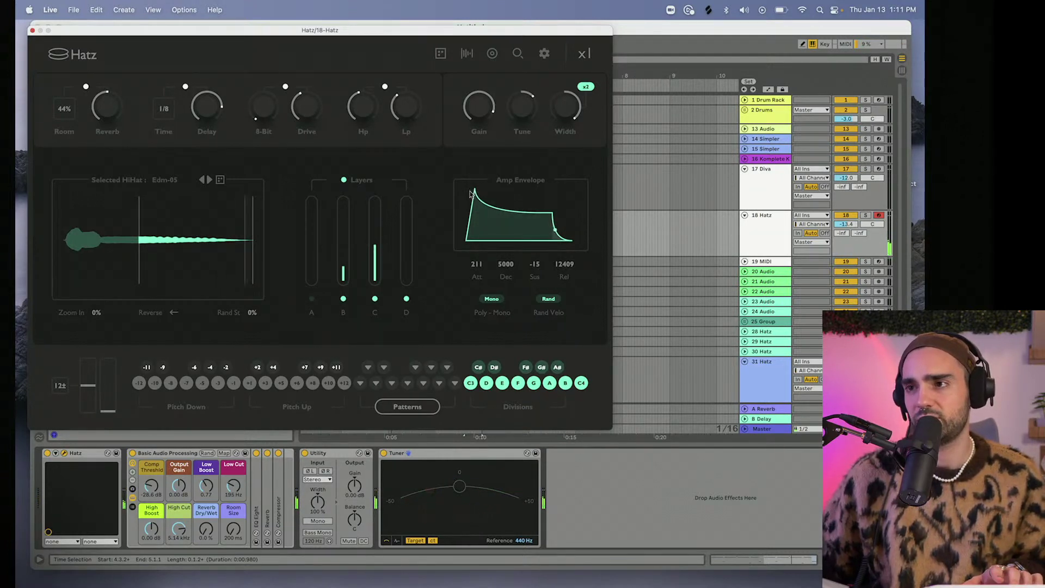
# Set the Amp Envelope attack to 220 and lower the 18 Hatz track volume to -15.9 dB.
pyautogui.moveTo(475, 271)
pyautogui.mouseDown()
pyautogui.moveTo(477, 302)
pyautogui.moveTo(479, 273)
pyautogui.mouseUp()
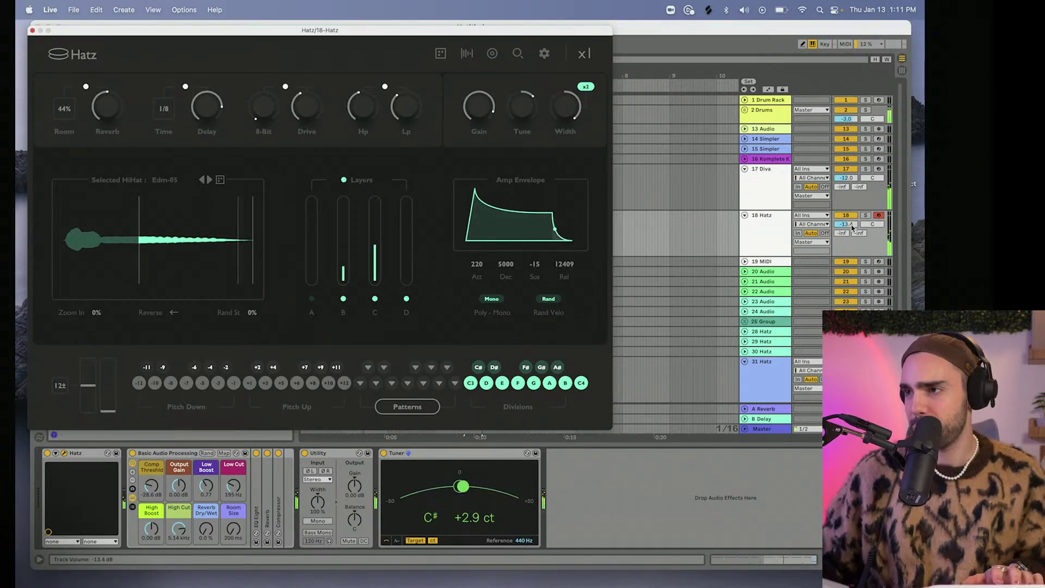
pyautogui.moveTo(853, 227); pyautogui.dragTo(852, 239)
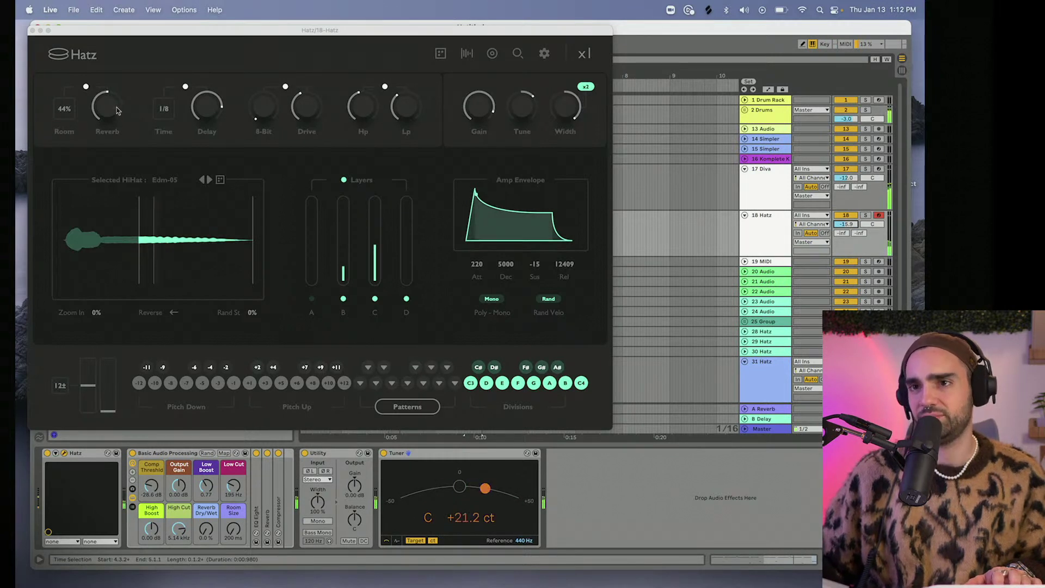
# Raise the Hatz Reverb amount to about three quarters and set the Amp Envelope release to 0.
pyautogui.click(124, 91)
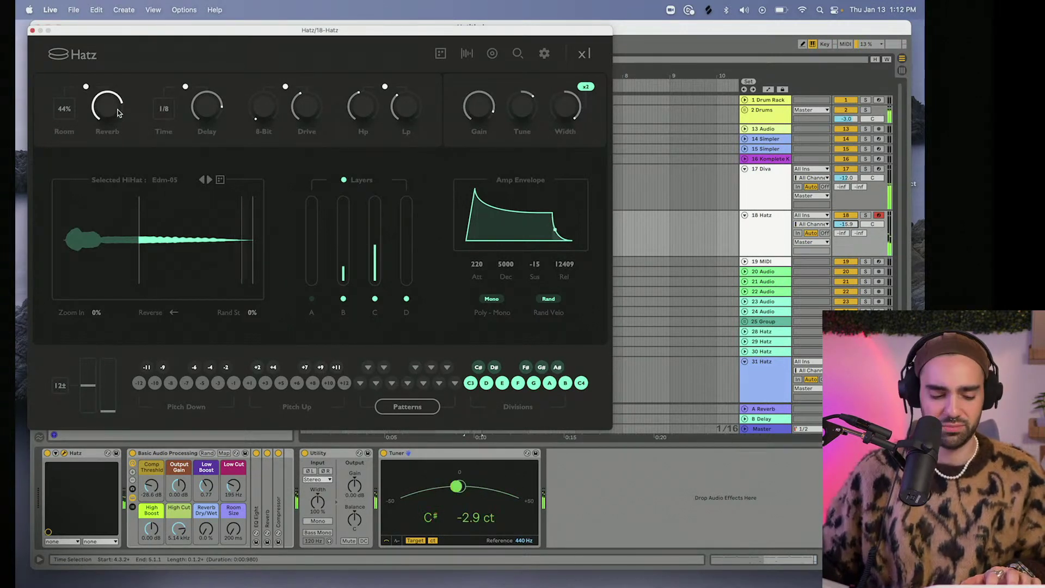
pyautogui.moveTo(588, 271); pyautogui.dragTo(536, 324)
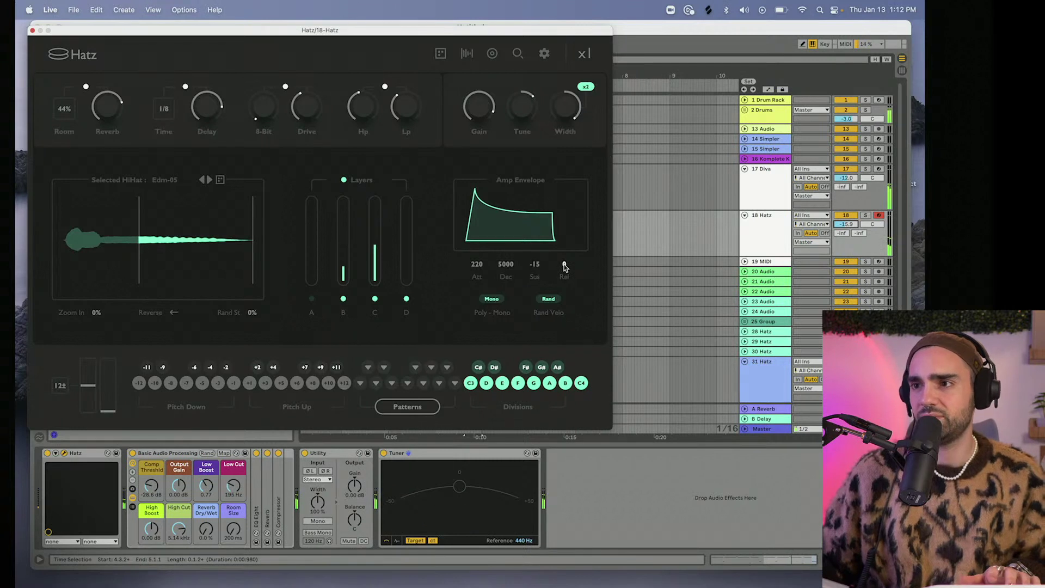
pyautogui.moveTo(565, 266); pyautogui.dragTo(561, 319)
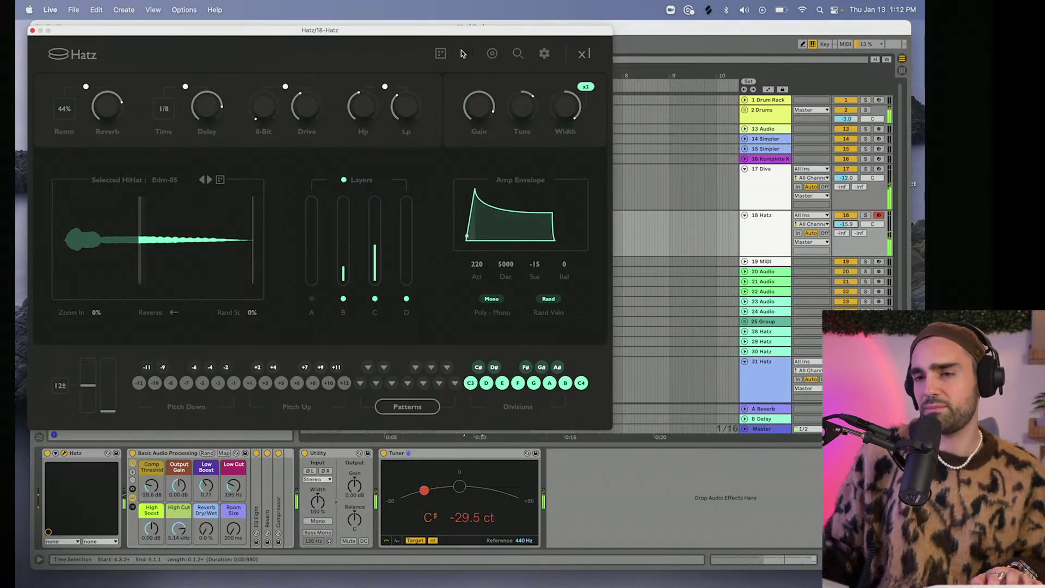
# Record a played take over the running beat on the 18 Hatz track, bring the Hatz window back and stop recording.
pyautogui.click(33, 31)
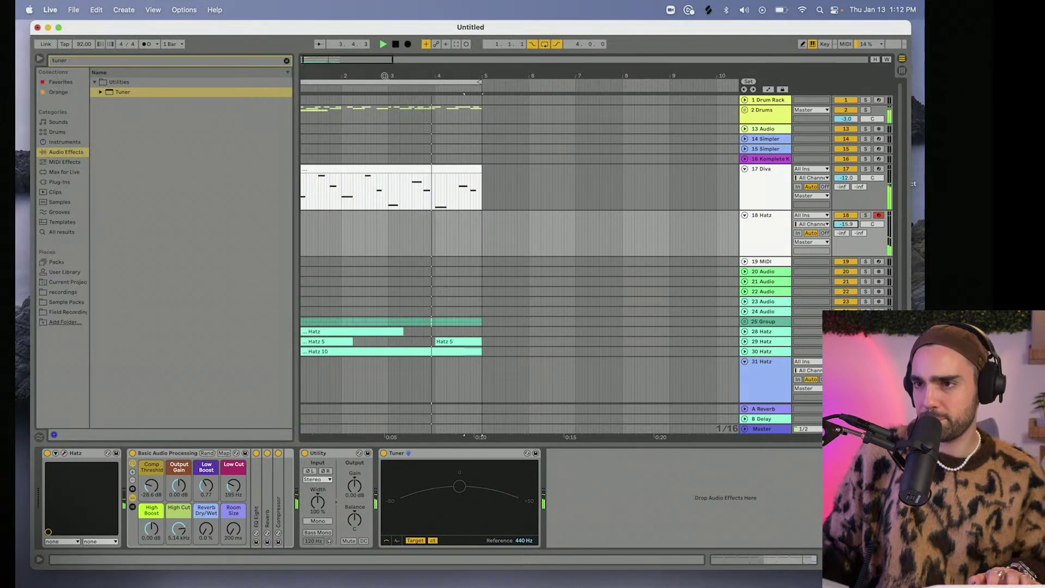
pyautogui.press('space')
pyautogui.click(408, 44)
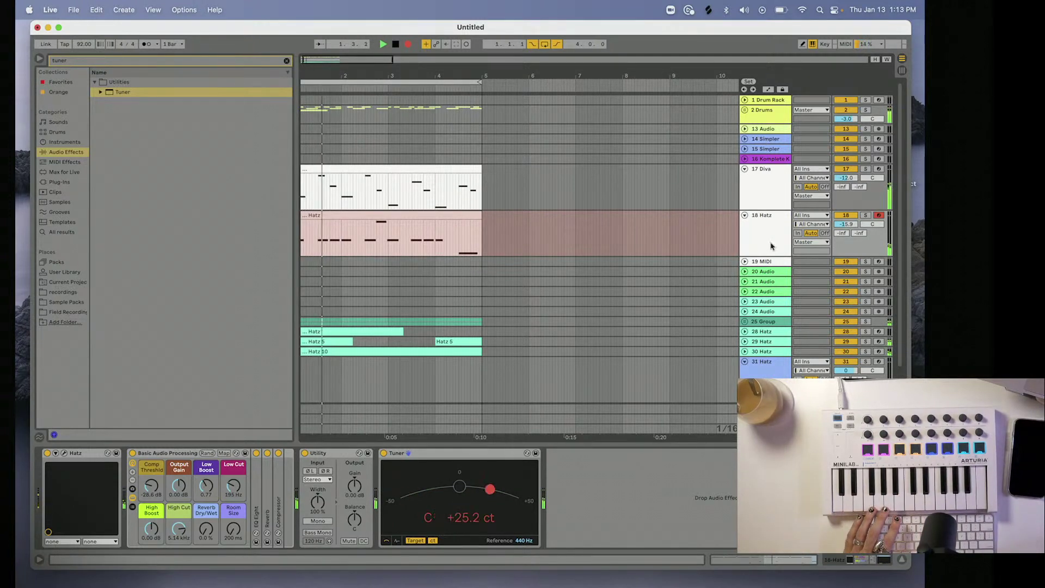
pyautogui.click(64, 453)
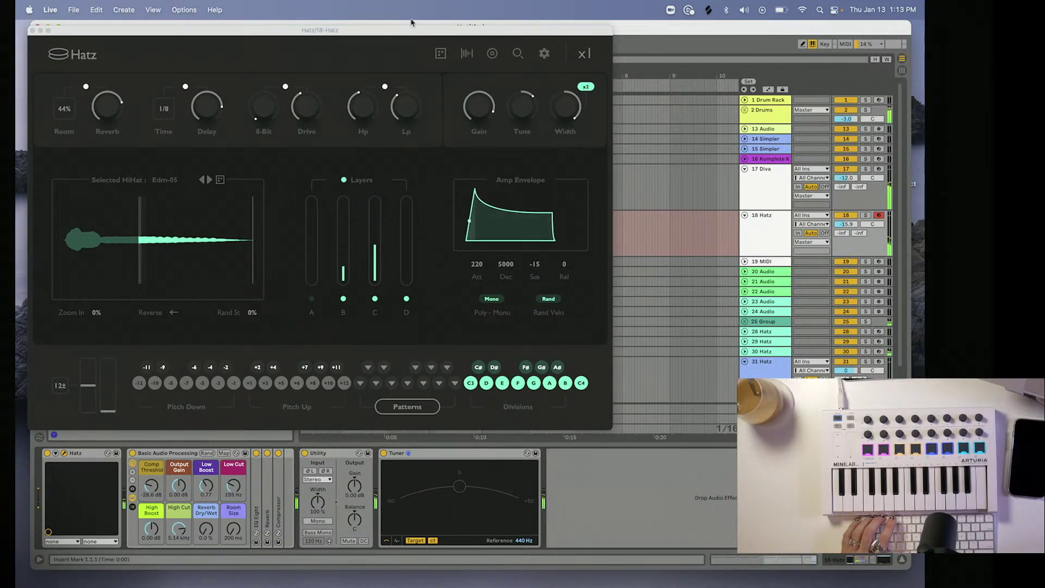
pyautogui.moveTo(407, 31); pyautogui.dragTo(407, 96)
pyautogui.click(410, 47)
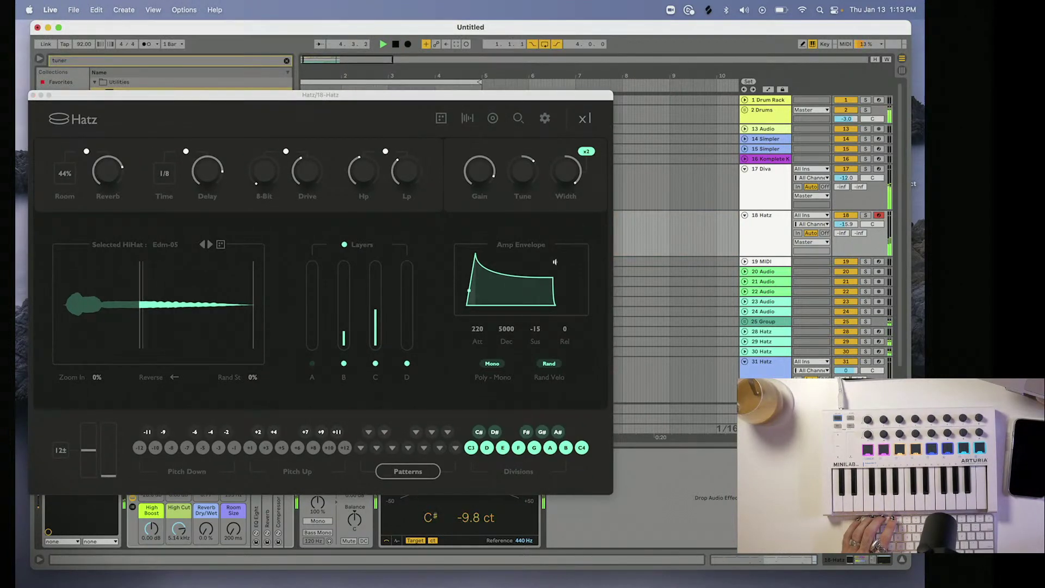
# Set the Hatz Amp Envelope release to 2380 and stop playback.
pyautogui.moveTo(565, 329); pyautogui.dragTo(571, 321)
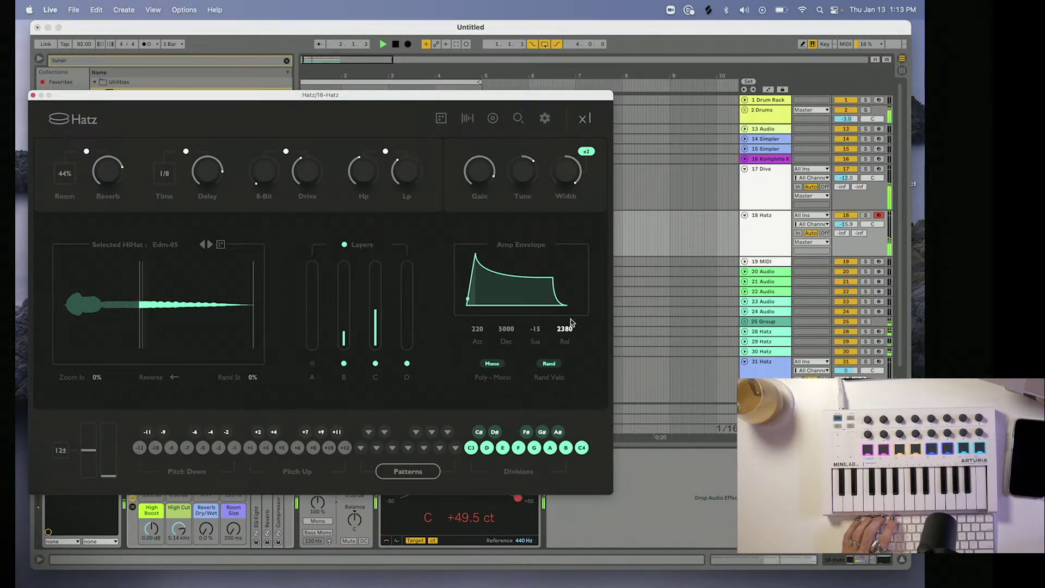
pyautogui.moveTo(255, 165)
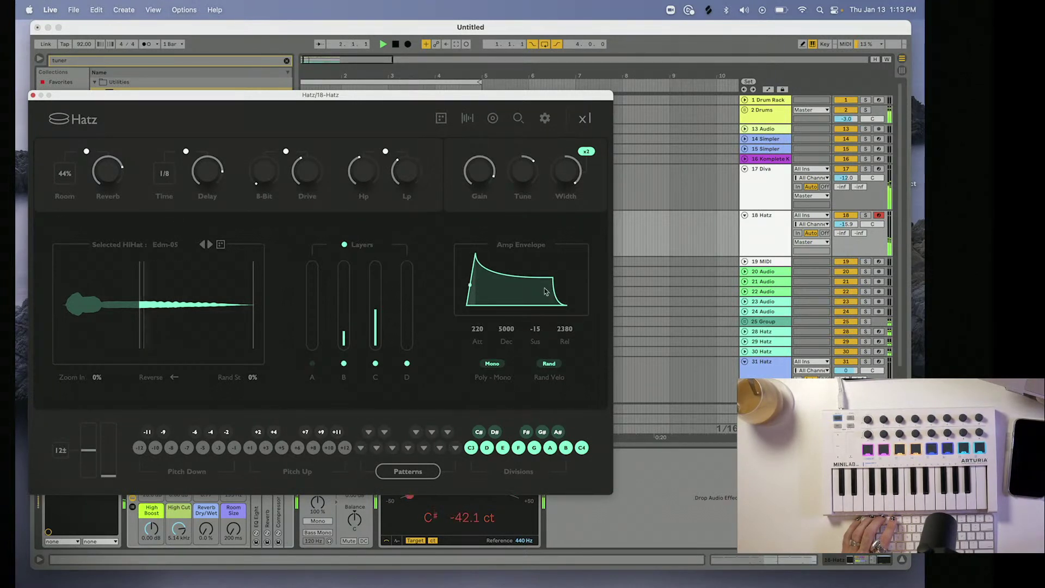
pyautogui.click(467, 118)
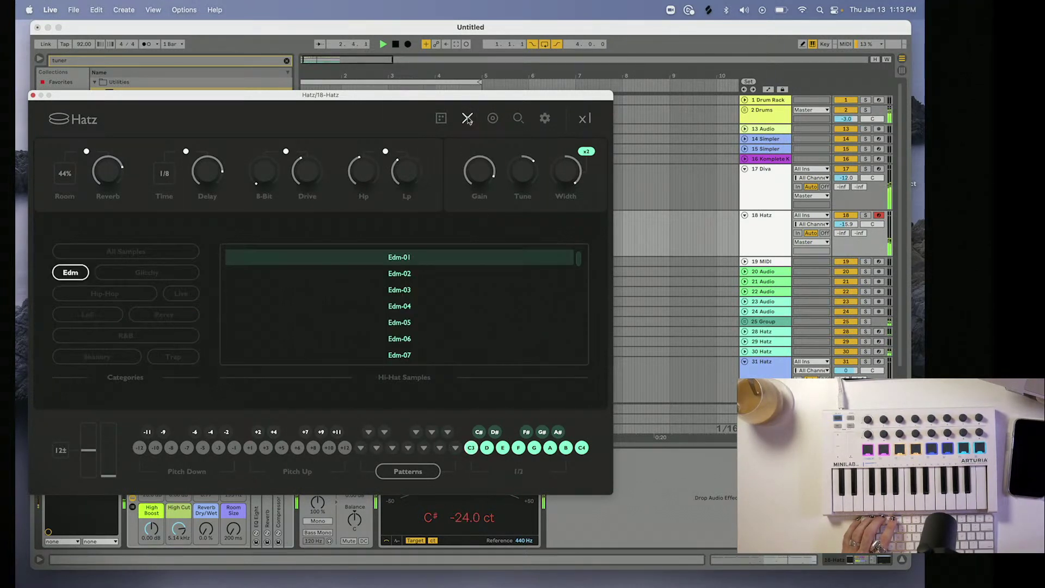
pyautogui.press('space')
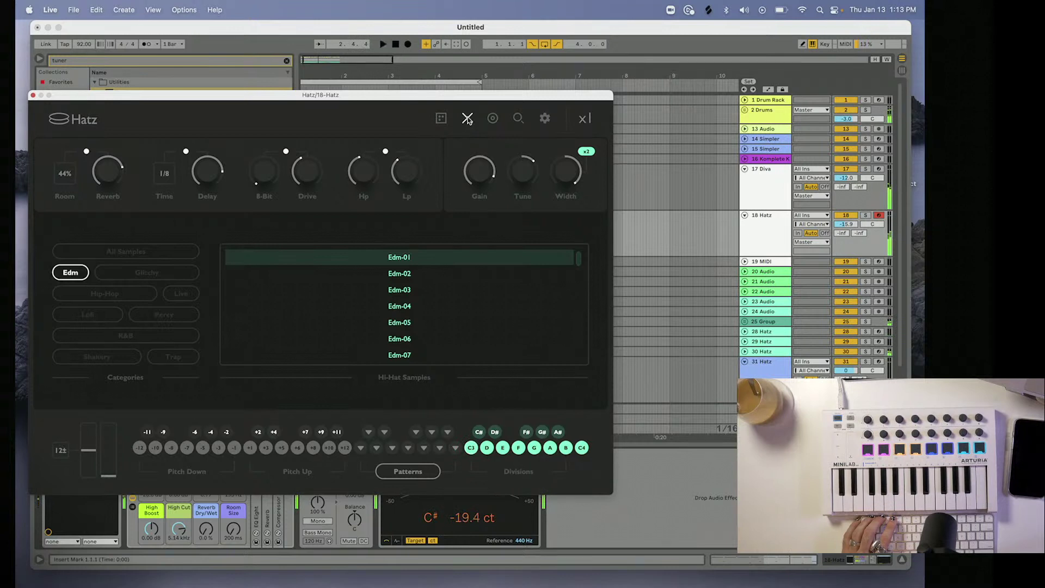
pyautogui.click(544, 121)
pyautogui.click(442, 119)
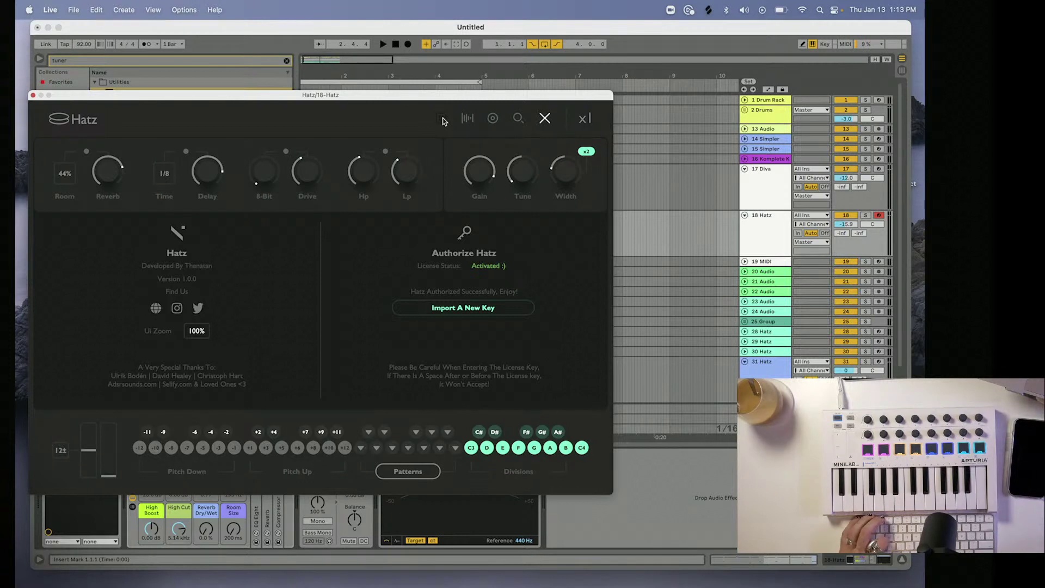
pyautogui.click(467, 118)
pyautogui.click(470, 121)
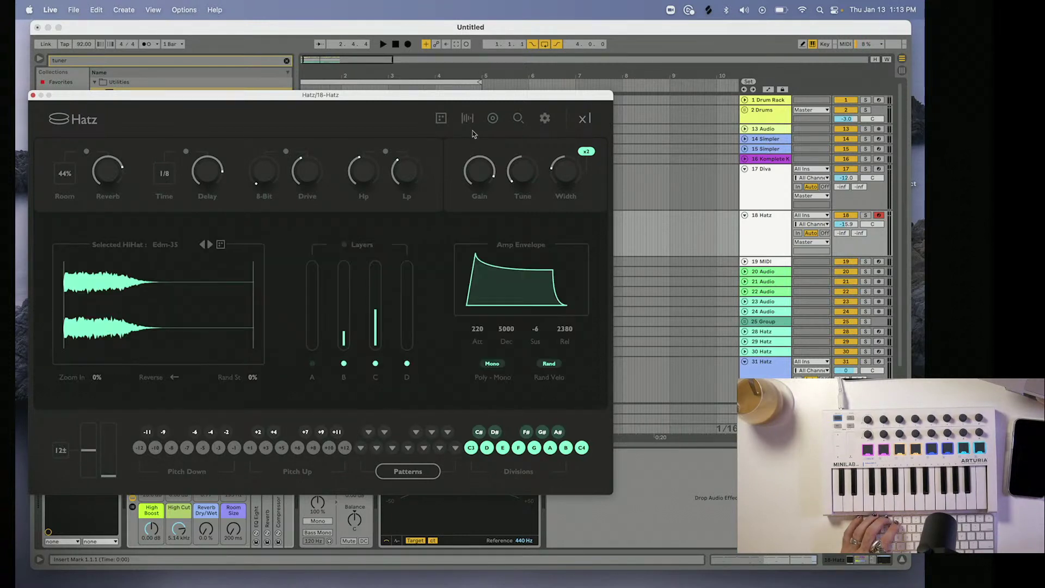
pyautogui.press('space')
# Redo the last Amp Release change in Live after moving the Hatz window aside.
pyautogui.moveTo(311, 95); pyautogui.dragTo(468, 84)
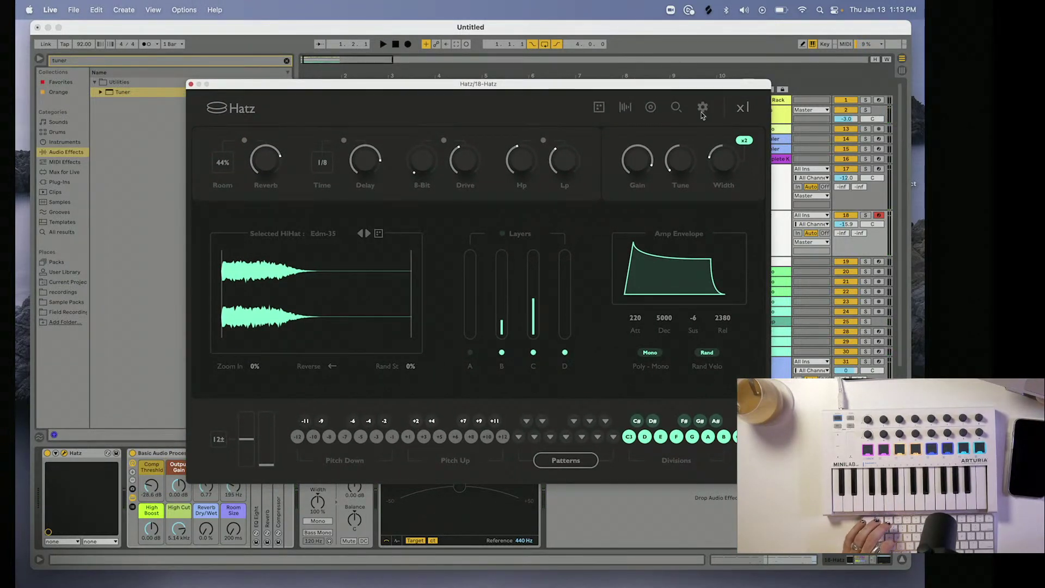
pyautogui.click(96, 10)
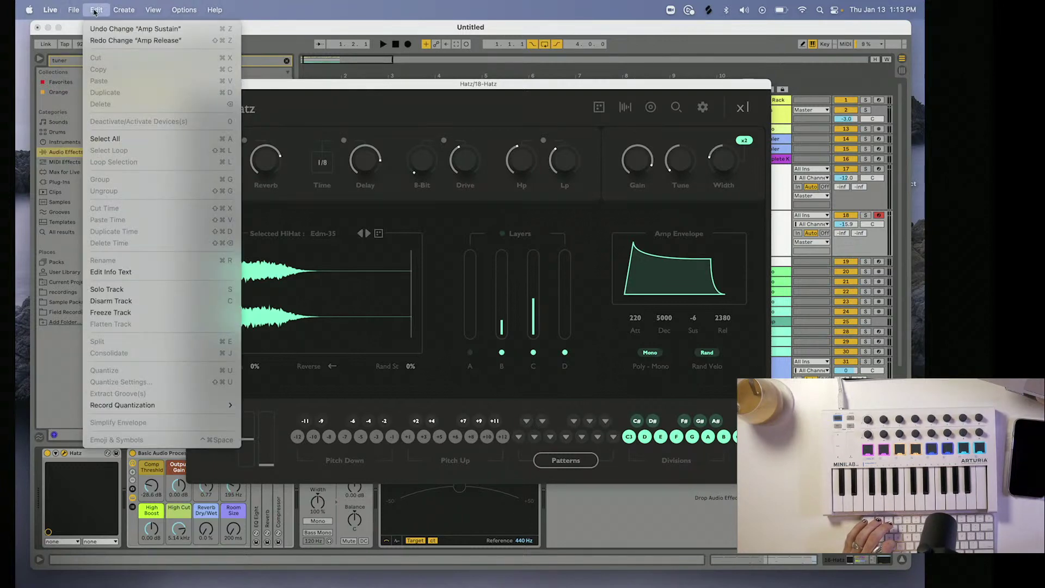
pyautogui.click(100, 41)
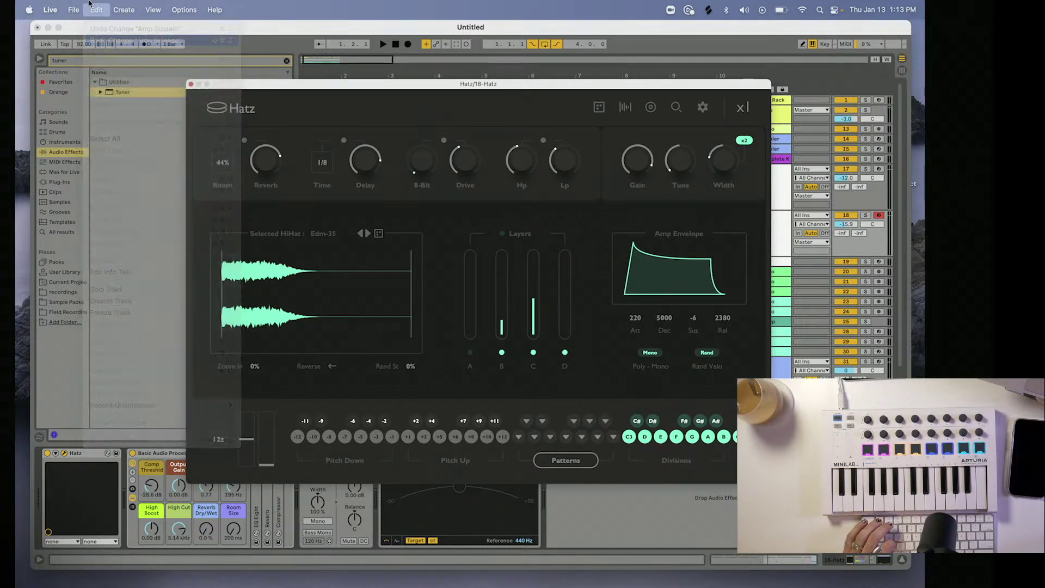
pyautogui.click(96, 10)
pyautogui.click(476, 90)
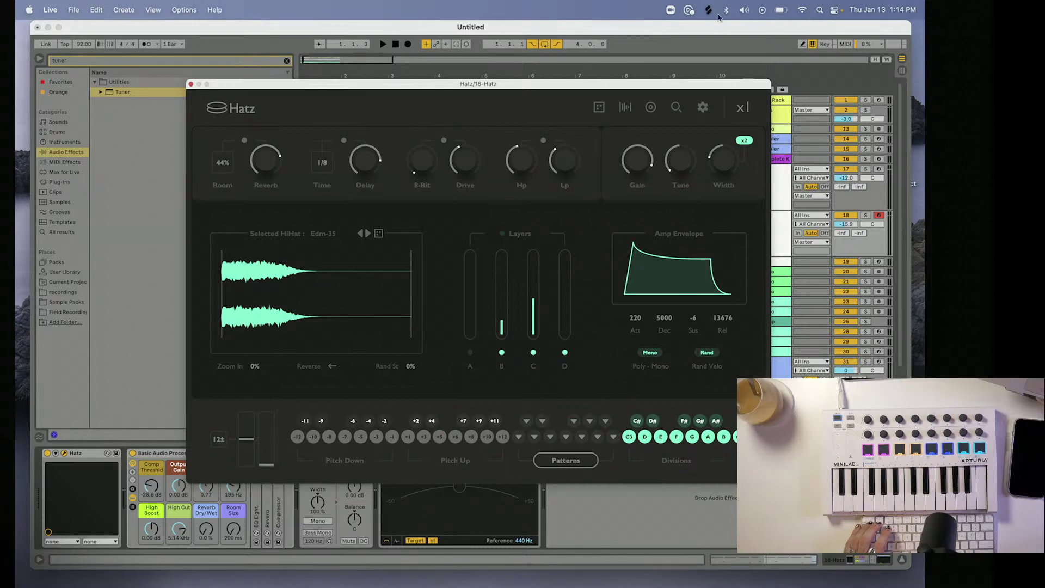
# Switch to Splice and preview the JANELLE, OS_MS_SFX_Magic_Trick and ELISA_COIA samples in the vocal results.
pyautogui.click(708, 10)
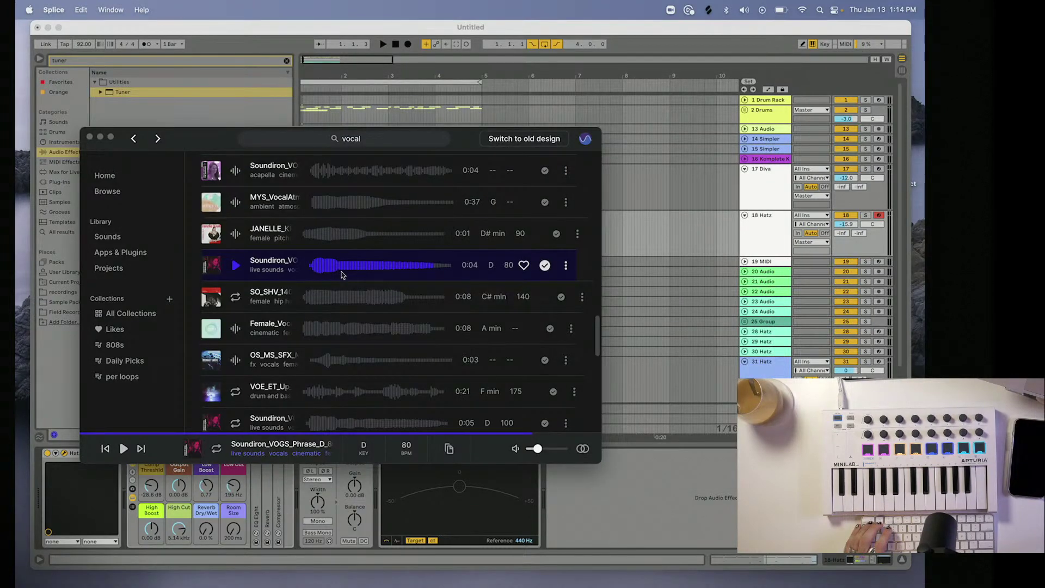
pyautogui.click(768, 242)
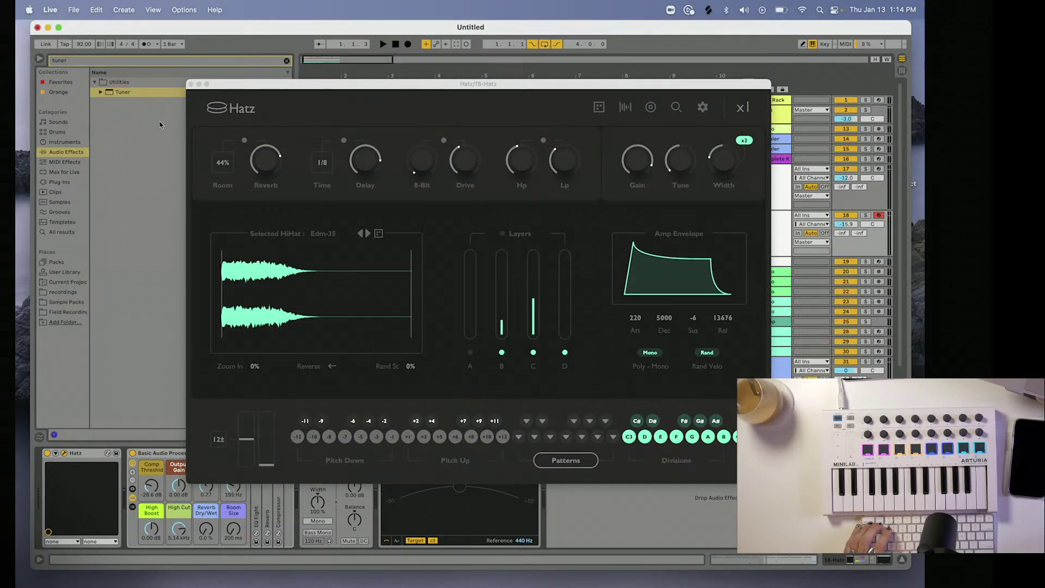
pyautogui.click(709, 11)
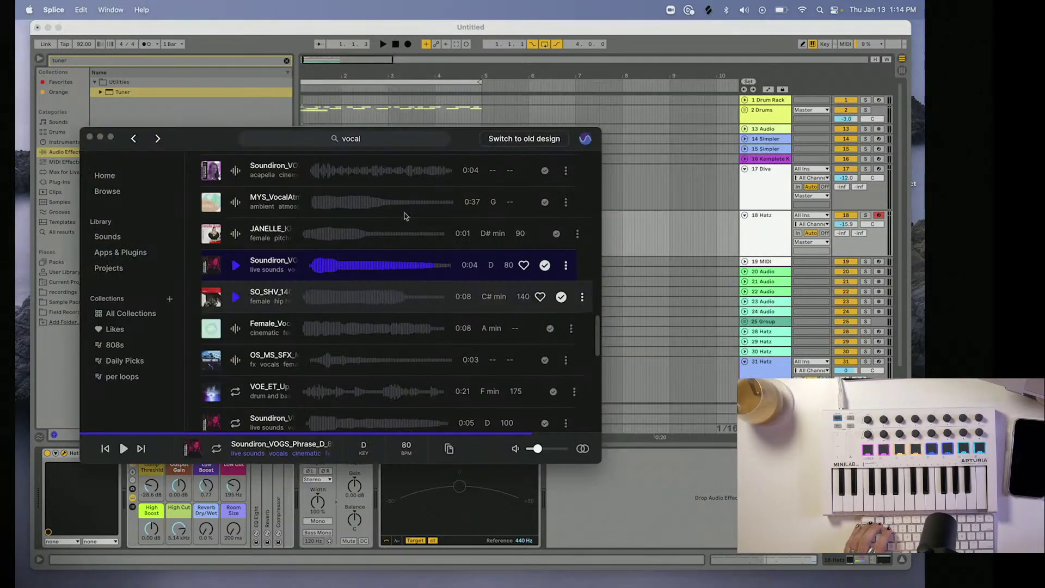
pyautogui.click(235, 233)
pyautogui.click(227, 361)
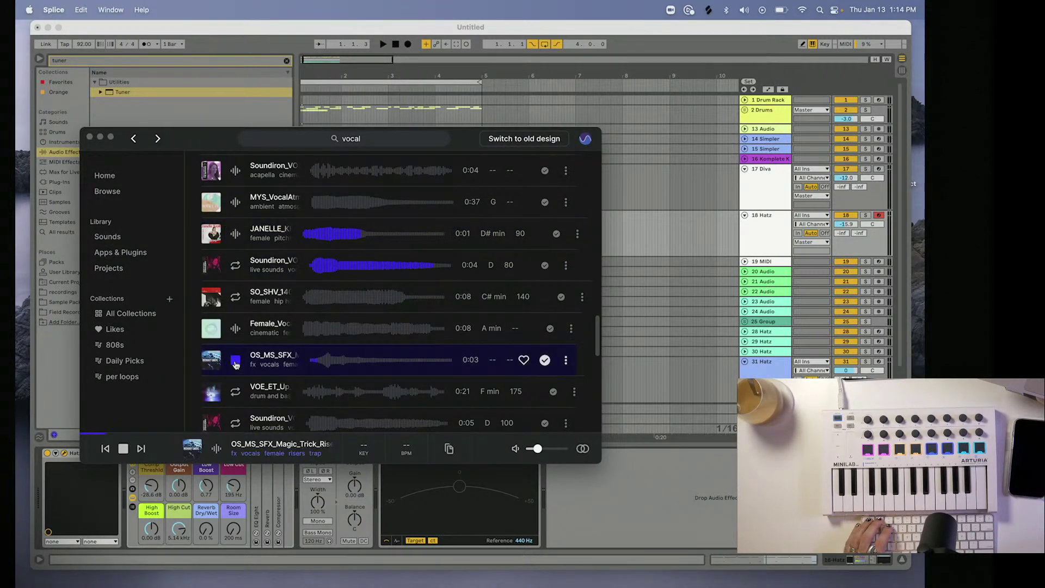
pyautogui.scroll(-2, 232, 371)
pyautogui.click(237, 378)
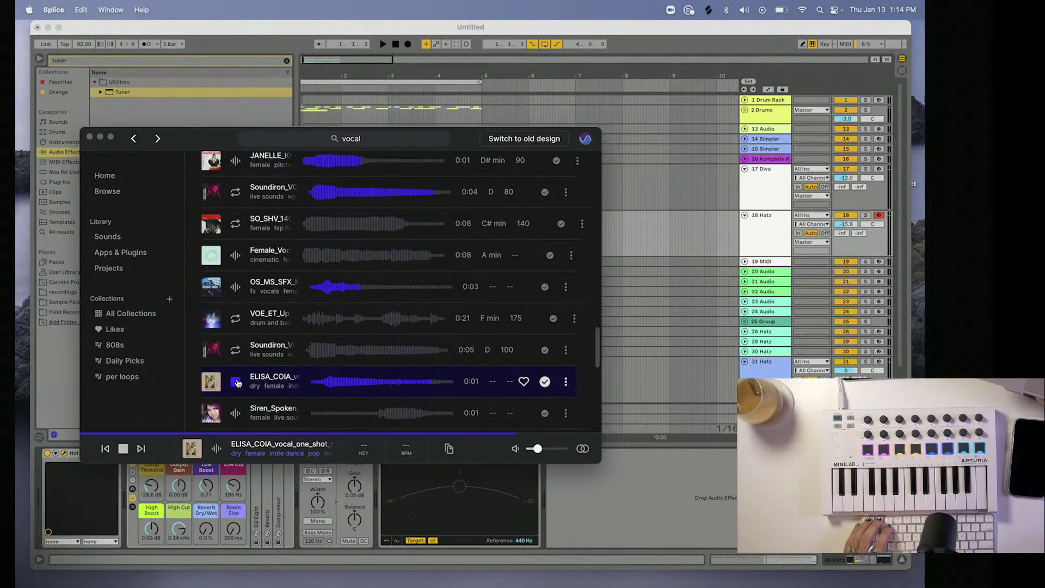
# Clear the tag filter from the vocal search and preview the DORIANELECTRA hyperpop scream sample.
pyautogui.scroll(10, 335, 228)
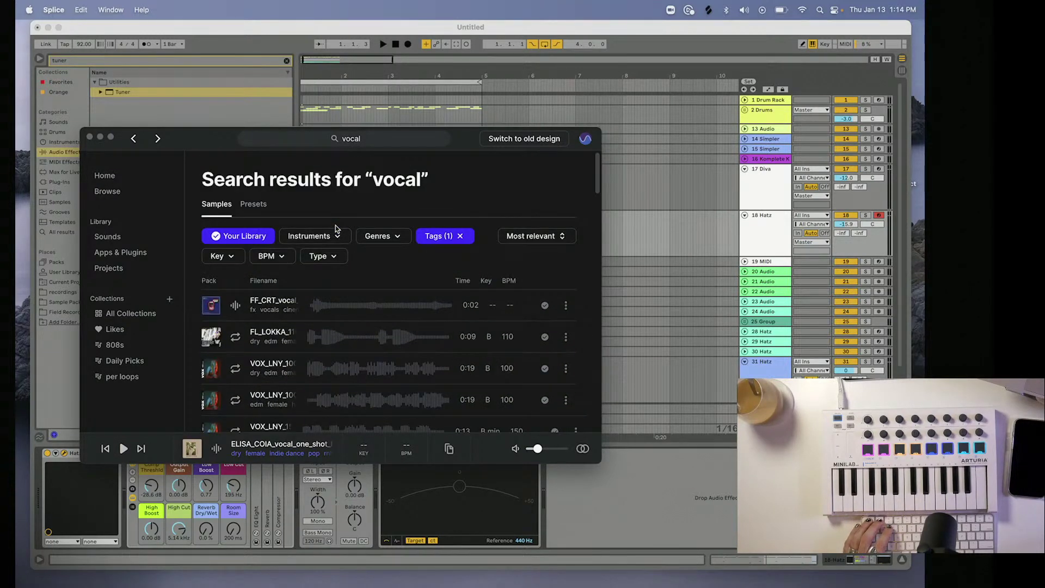
pyautogui.click(460, 236)
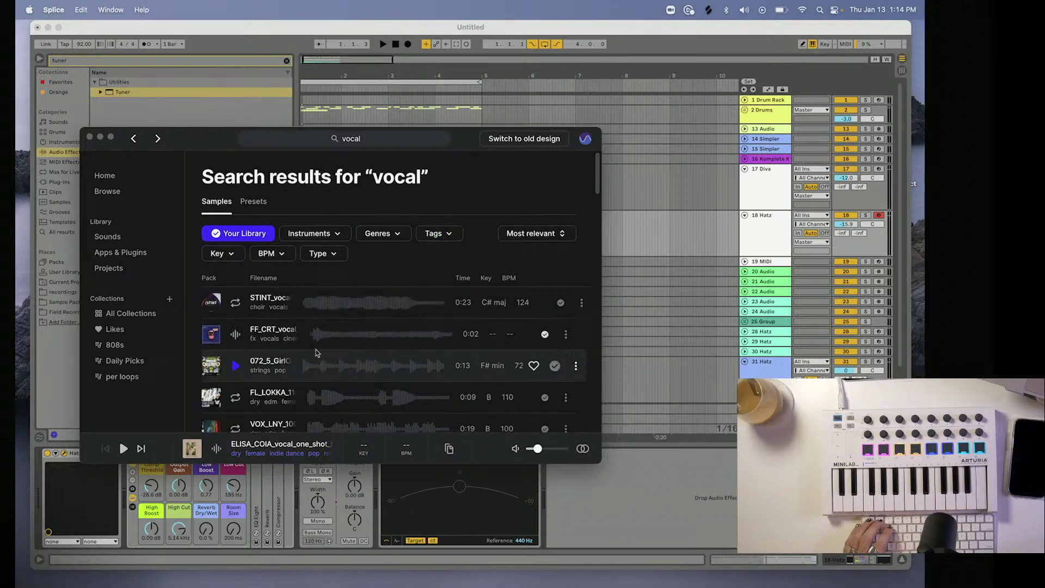
pyautogui.scroll(-6, 317, 353)
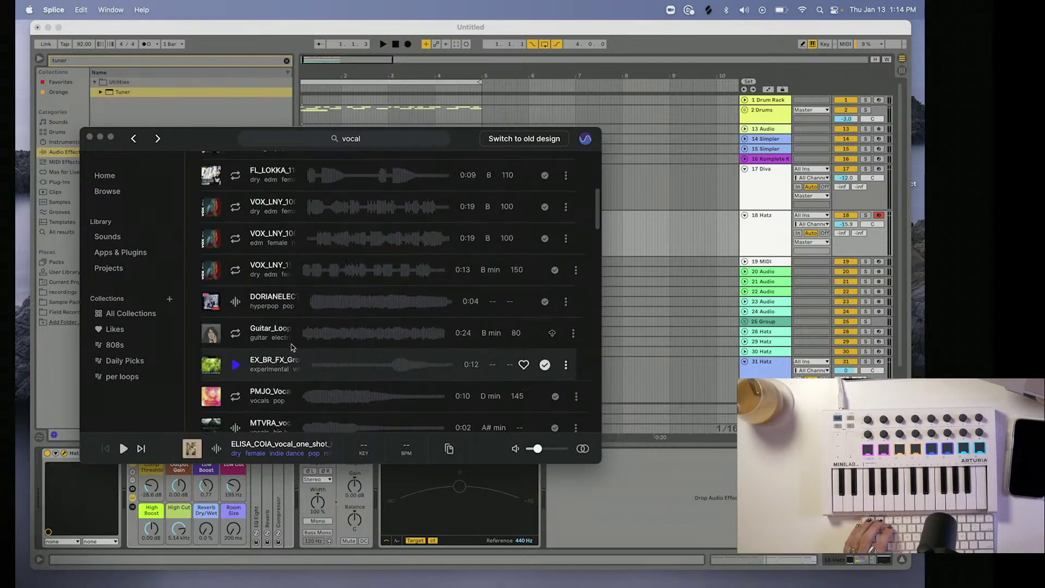
pyautogui.click(236, 302)
pyautogui.scroll(-8, 247, 326)
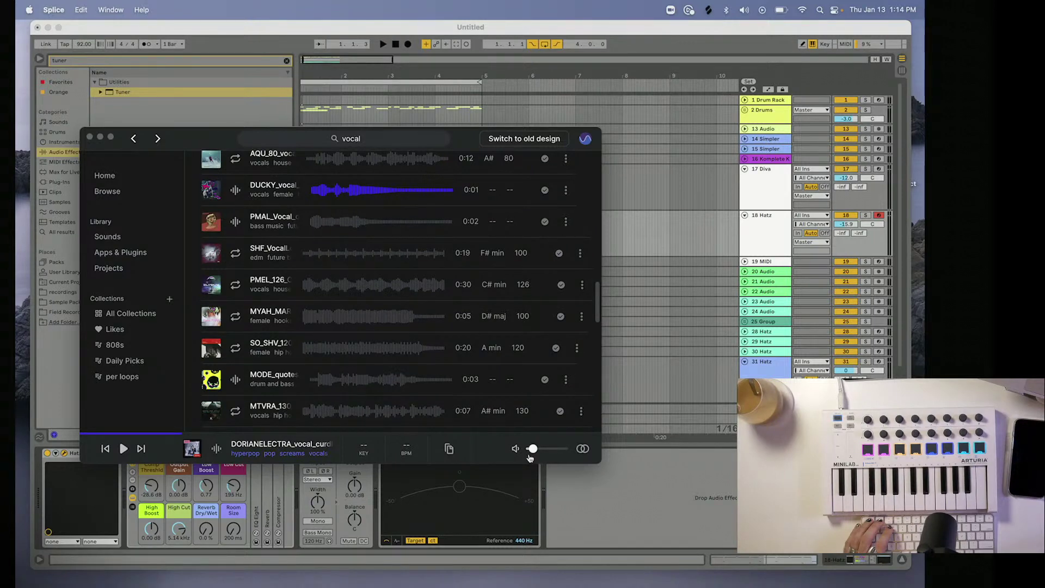
pyautogui.scroll(-5, 245, 326)
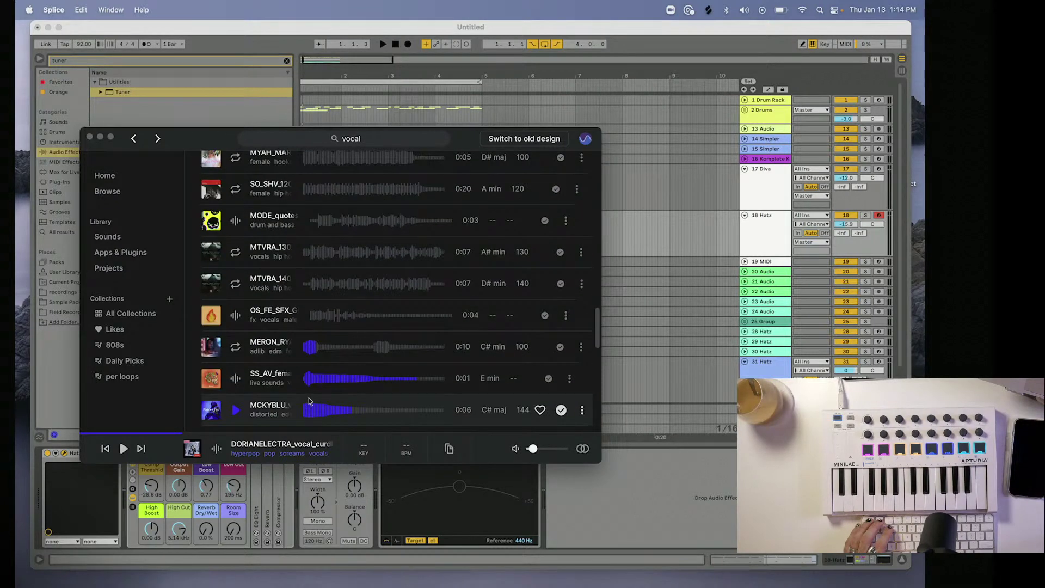
# Preview further vocal results, including OS_FE_SFX, MTVRA_140, Siren_Laughs and the DORANTE one-shot.
pyautogui.click(236, 316)
pyautogui.click(235, 284)
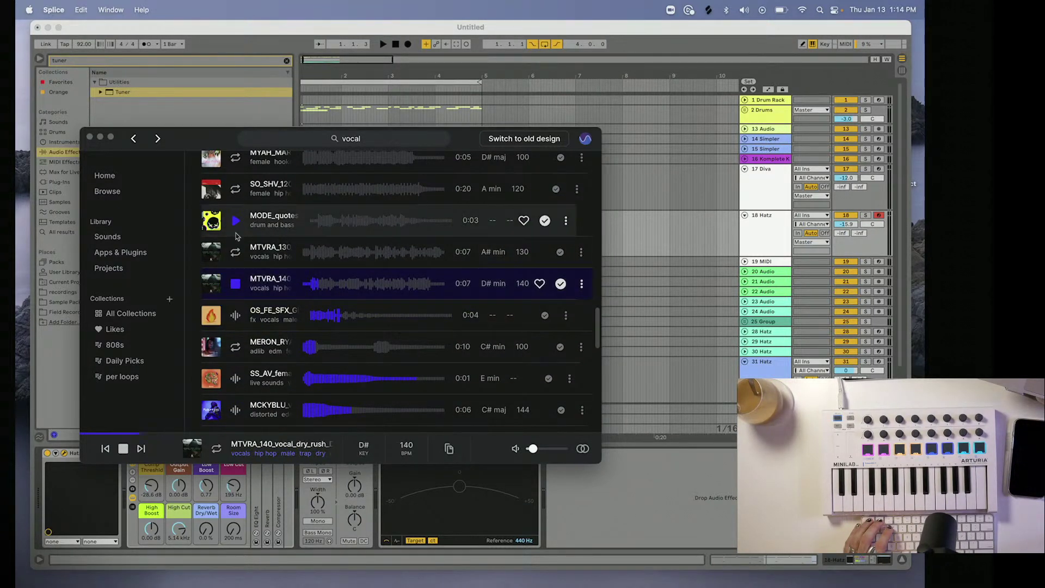
pyautogui.scroll(-6, 255, 333)
pyautogui.click(236, 376)
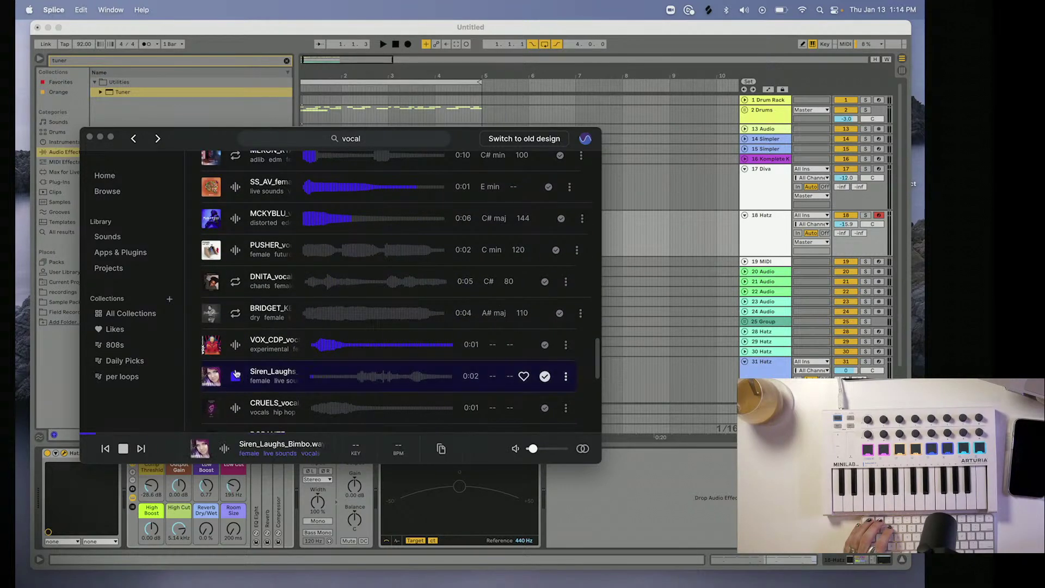
pyautogui.scroll(-2, 231, 373)
pyautogui.press('Down')
pyautogui.click(235, 381)
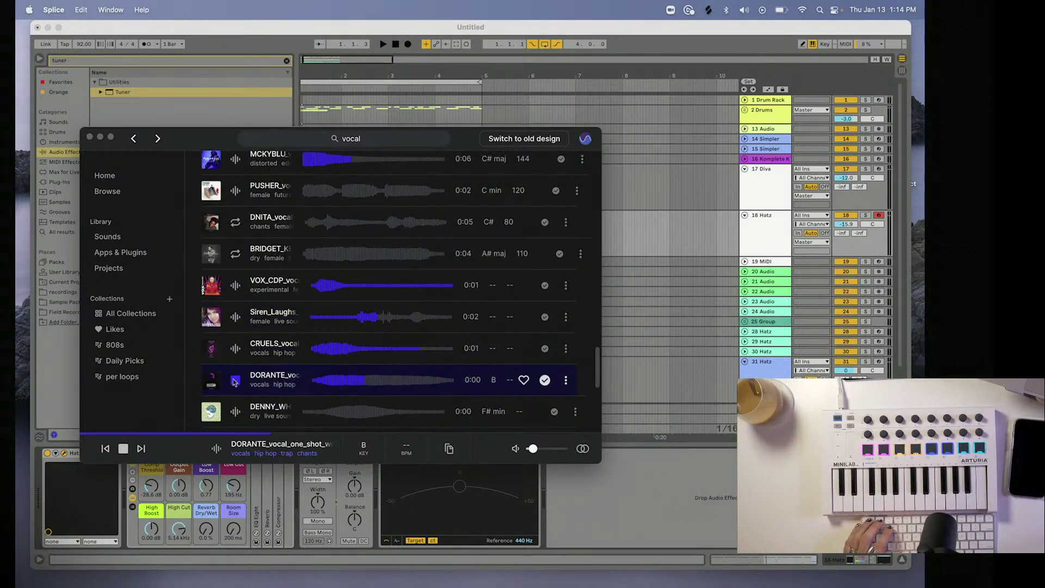
# Audition the DENNY_WH, SUPAH_MARIO and KENDALL vocal samples near the end of the results page.
pyautogui.scroll(-2, 236, 376)
pyautogui.click(235, 376)
pyautogui.scroll(-2, 237, 374)
pyautogui.click(235, 351)
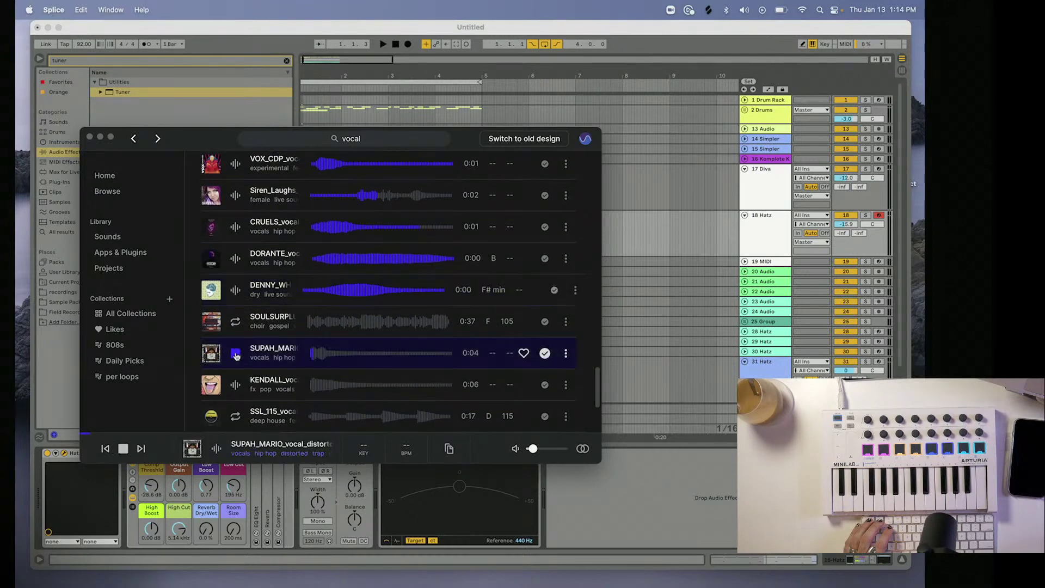
pyautogui.scroll(-1, 235, 351)
pyautogui.click(236, 351)
pyautogui.scroll(-2, 235, 354)
pyautogui.scroll(-1, 235, 359)
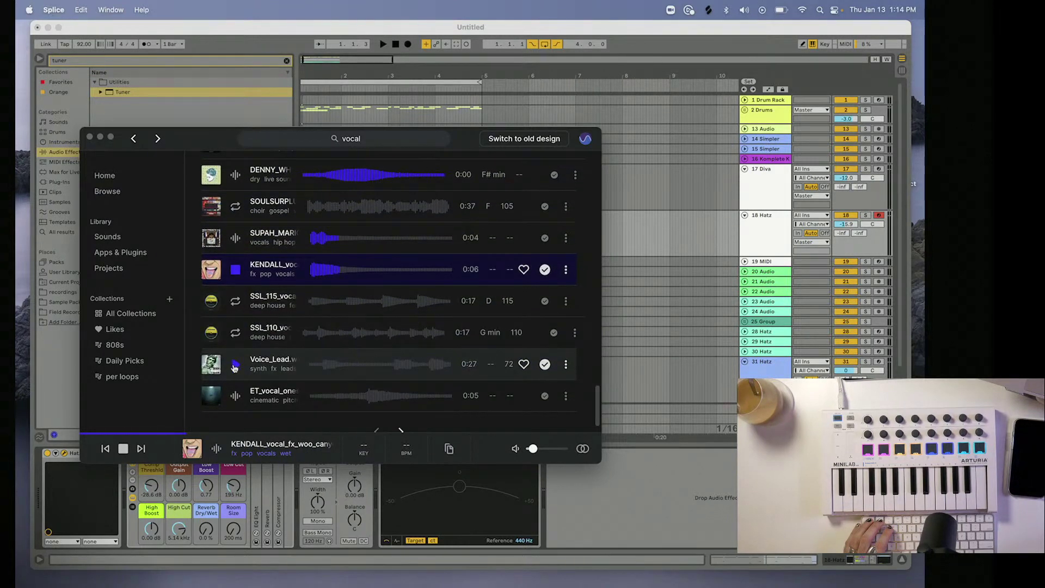
# Check the Hatz window in Live, return to Splice and preview the ET_vocal_oneshot_fuzzy, Voice_Lead and SSL_115 vocal samples.
pyautogui.click(774, 244)
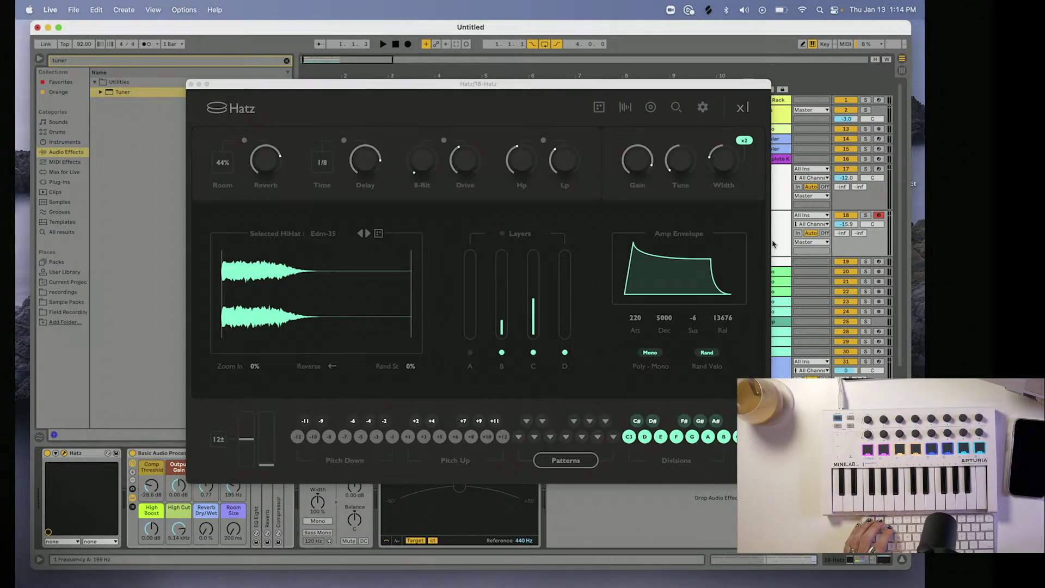
pyautogui.click(708, 11)
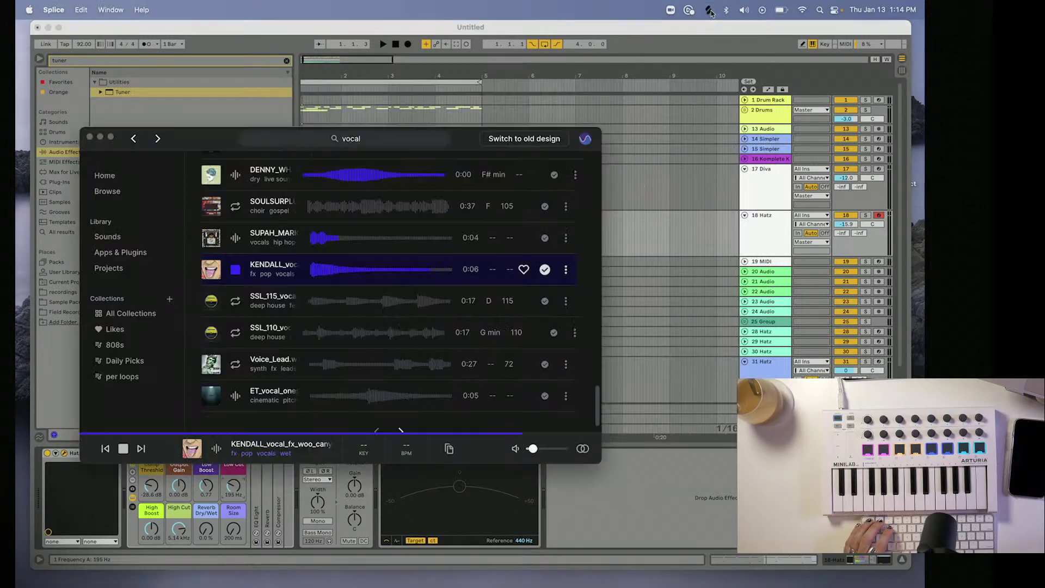
pyautogui.scroll(-1, 325, 251)
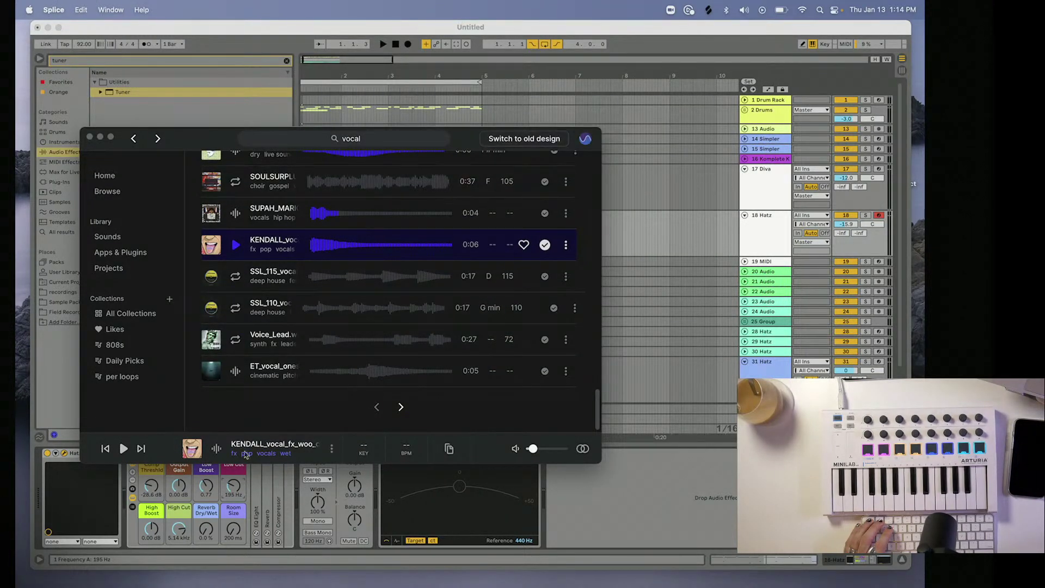
pyautogui.click(236, 372)
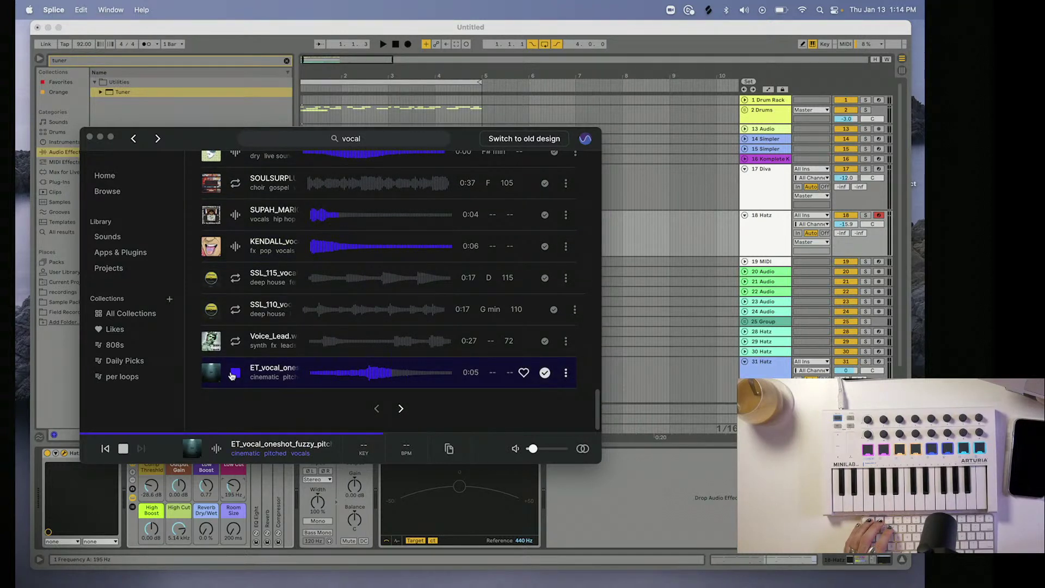
pyautogui.click(236, 347)
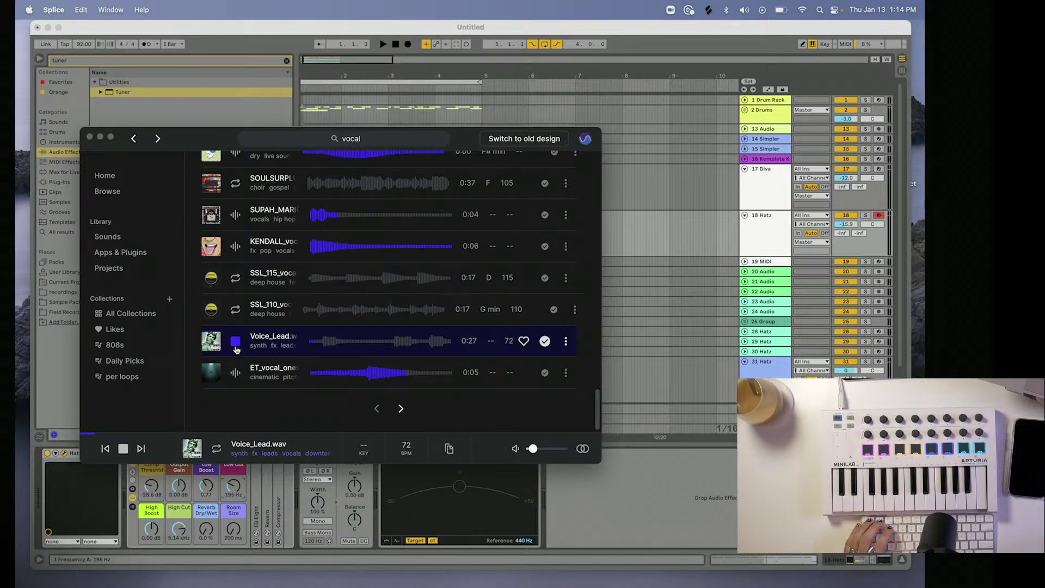
pyautogui.click(239, 278)
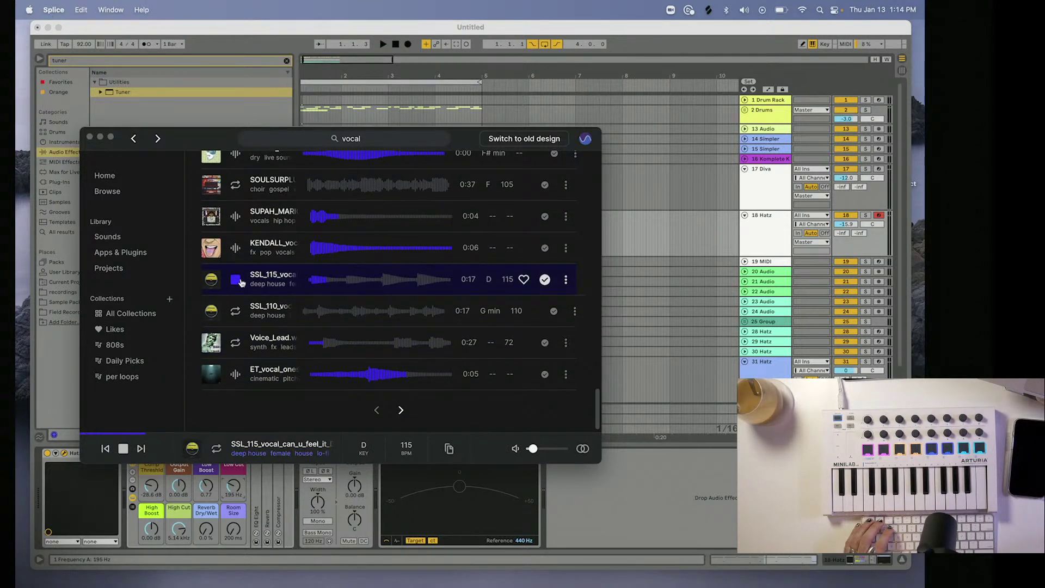
# Load the SSL_115 vocal sample from Splice into Hatz on track 18 and limit playback to its first hit.
pyautogui.scroll(-2, 784, 221)
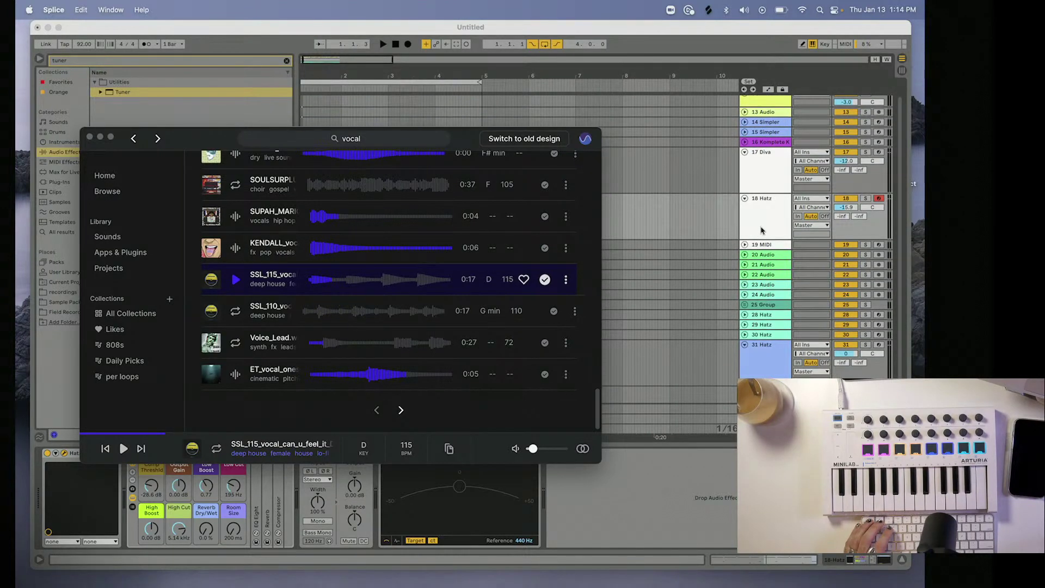
pyautogui.click(762, 231)
pyautogui.click(708, 9)
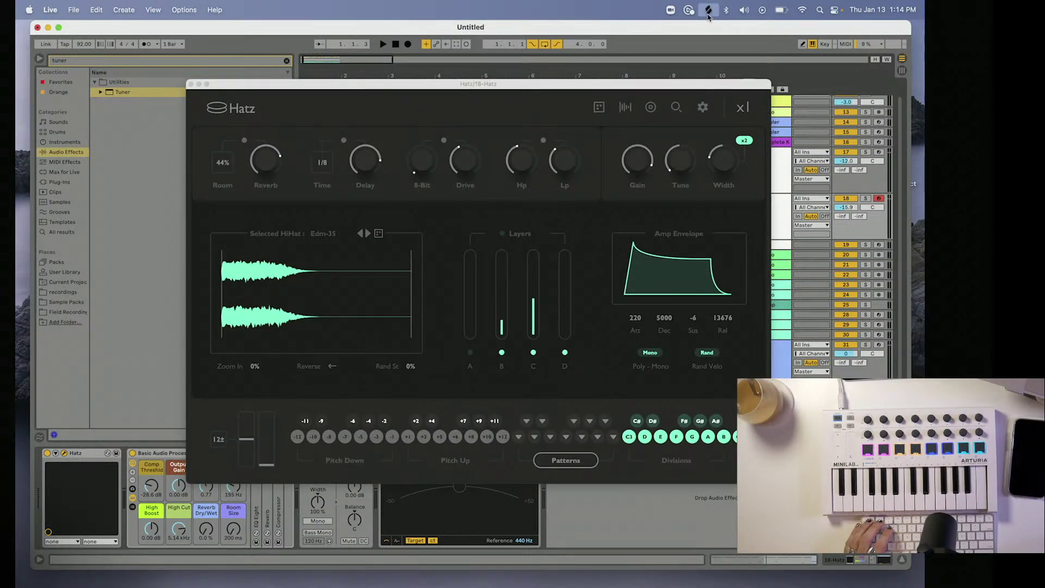
pyautogui.moveTo(330, 280); pyautogui.dragTo(266, 329)
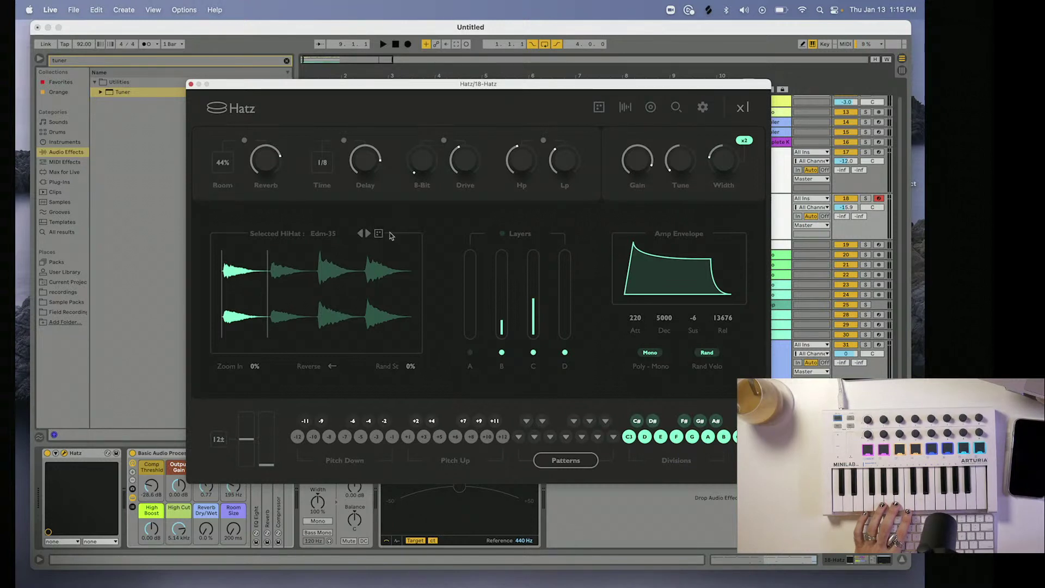
# Play the beat and adjust the Hatz Tune control to slightly below zero semitones to pitch the vocal sample.
pyautogui.click(625, 108)
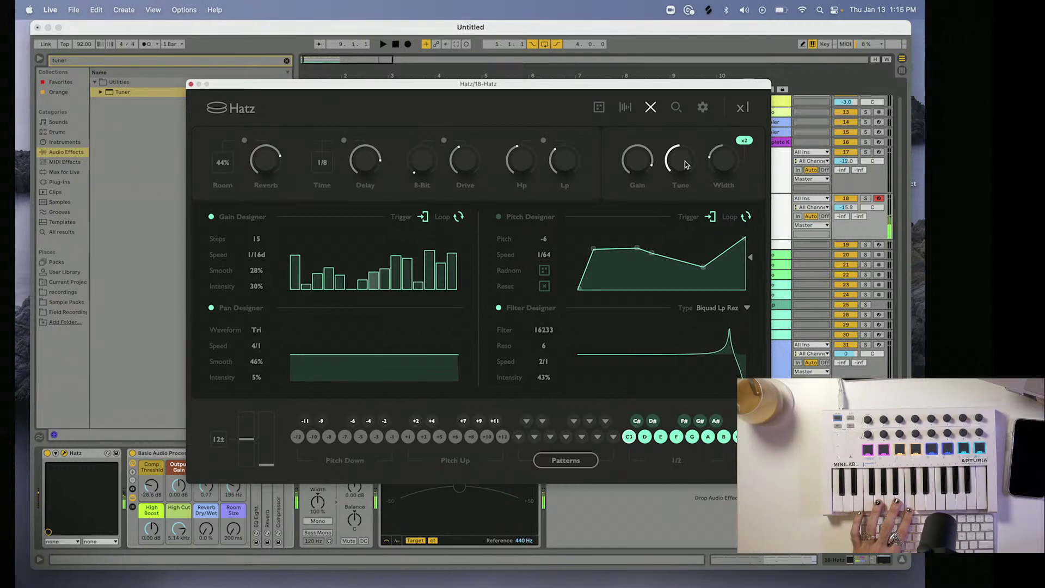
pyautogui.moveTo(683, 166)
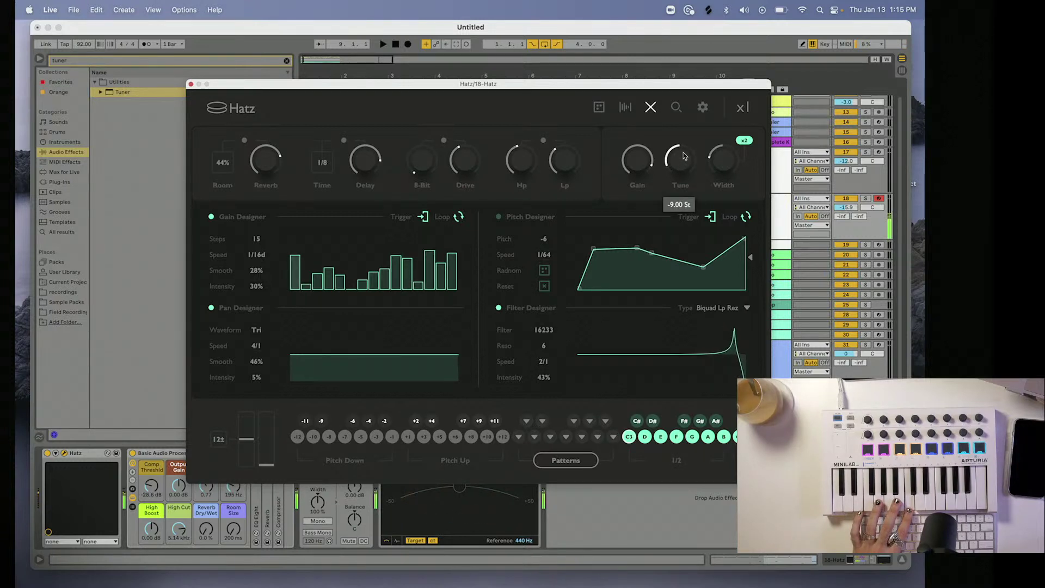
pyautogui.press('space')
pyautogui.moveTo(677, 181)
pyautogui.mouseDown()
pyautogui.moveTo(686, 123)
pyautogui.moveTo(687, 164)
pyautogui.mouseUp()
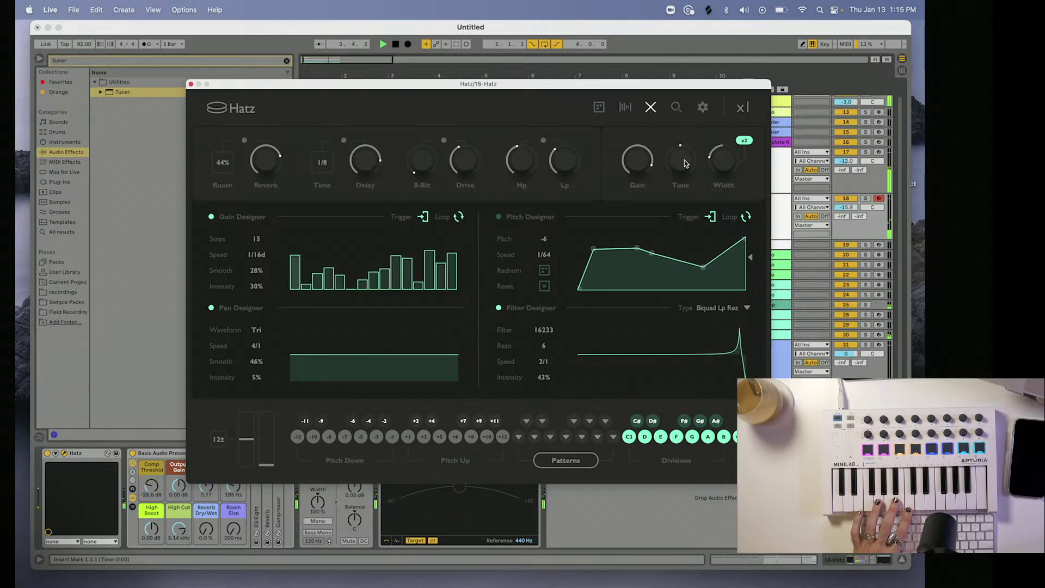
pyautogui.click(686, 164)
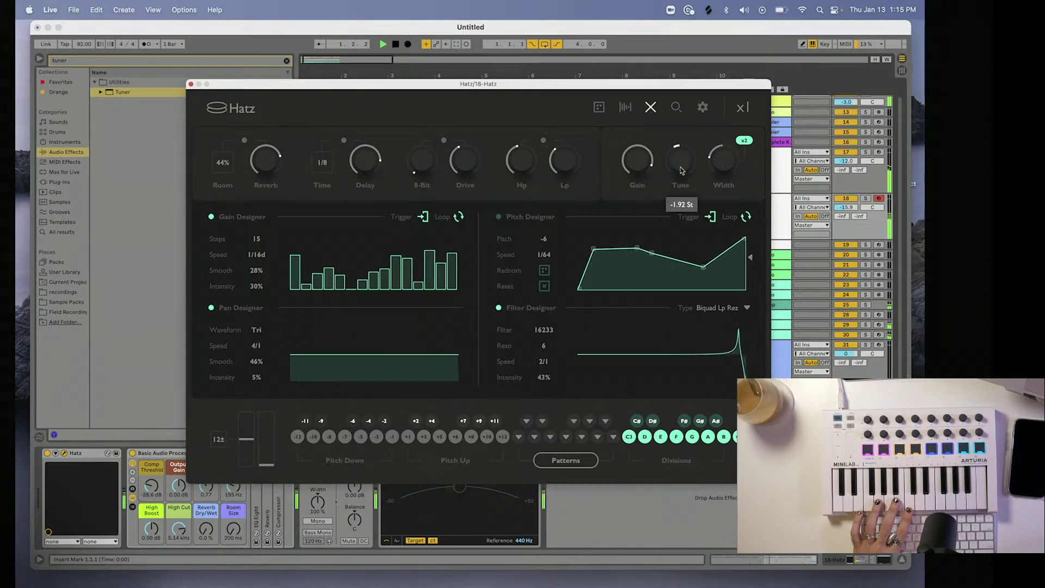
pyautogui.moveTo(680, 171); pyautogui.dragTo(681, 173)
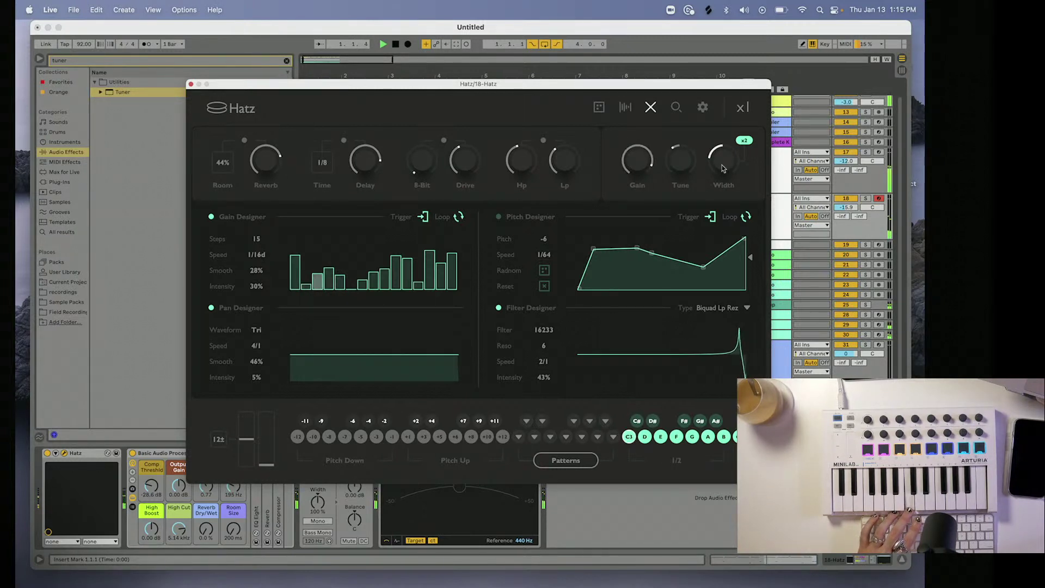
# Increase the Hatz Width, adjust its low-pass filter, and lower the volume of track 18 to -19.6 dB.
pyautogui.moveTo(716, 155); pyautogui.dragTo(728, 109)
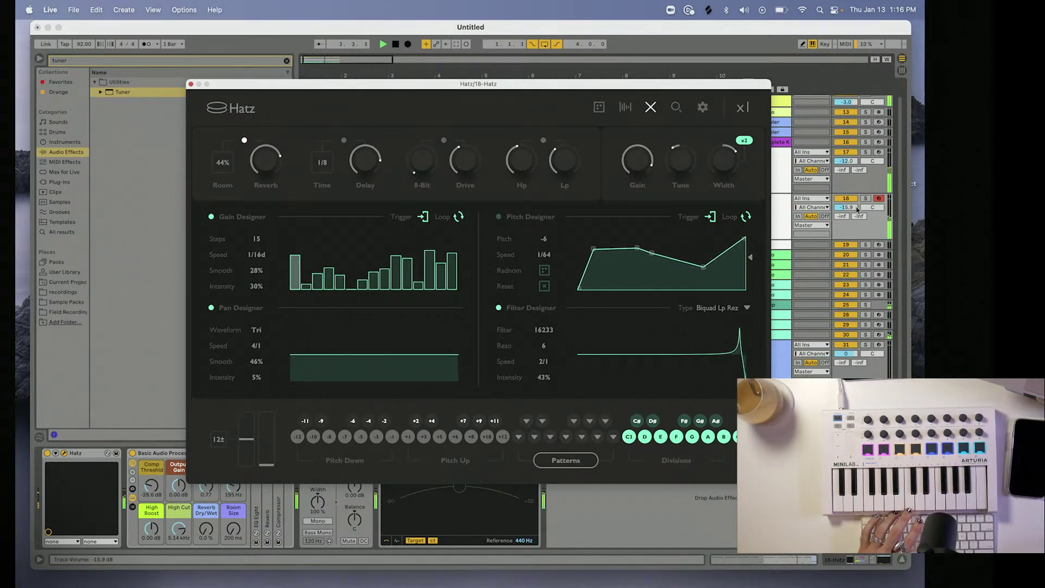
pyautogui.moveTo(849, 207); pyautogui.dragTo(855, 209)
pyautogui.click(561, 162)
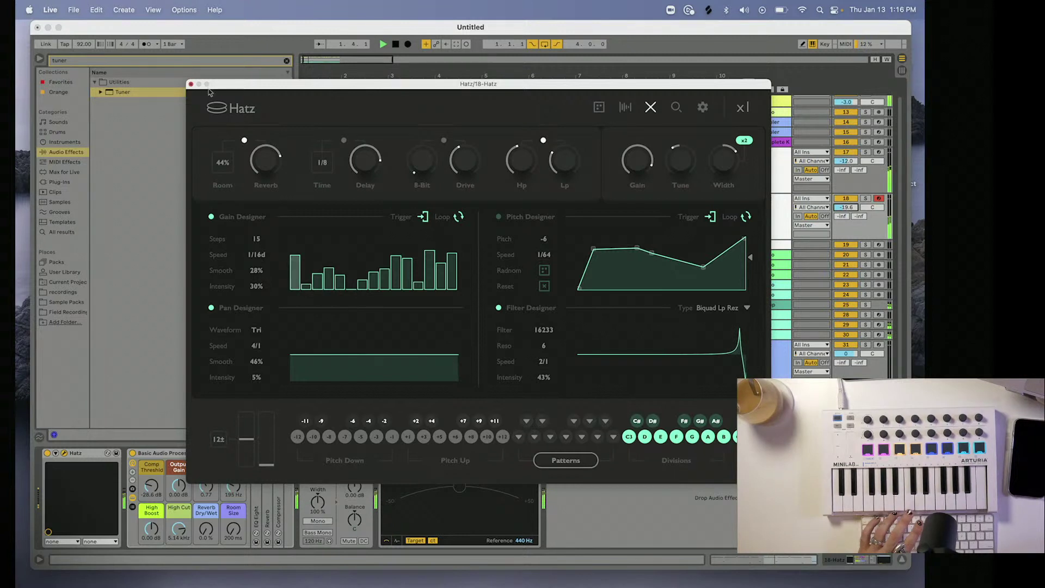
# Turn on the sample layers in Hatz, raise the level of layer C, and close the plug-in window.
pyautogui.click(626, 109)
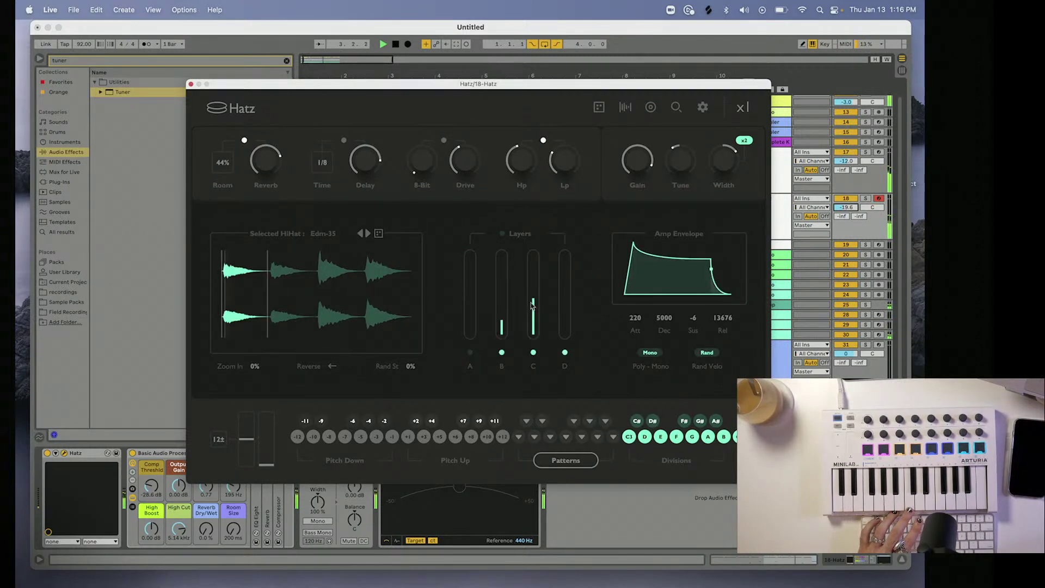
pyautogui.moveTo(534, 302); pyautogui.dragTo(534, 285)
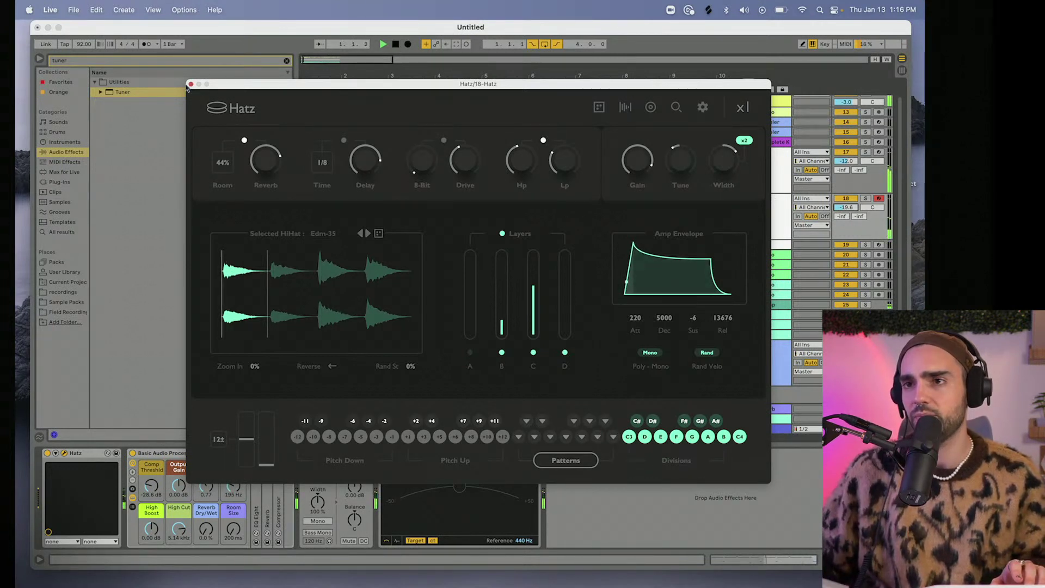
pyautogui.click(190, 84)
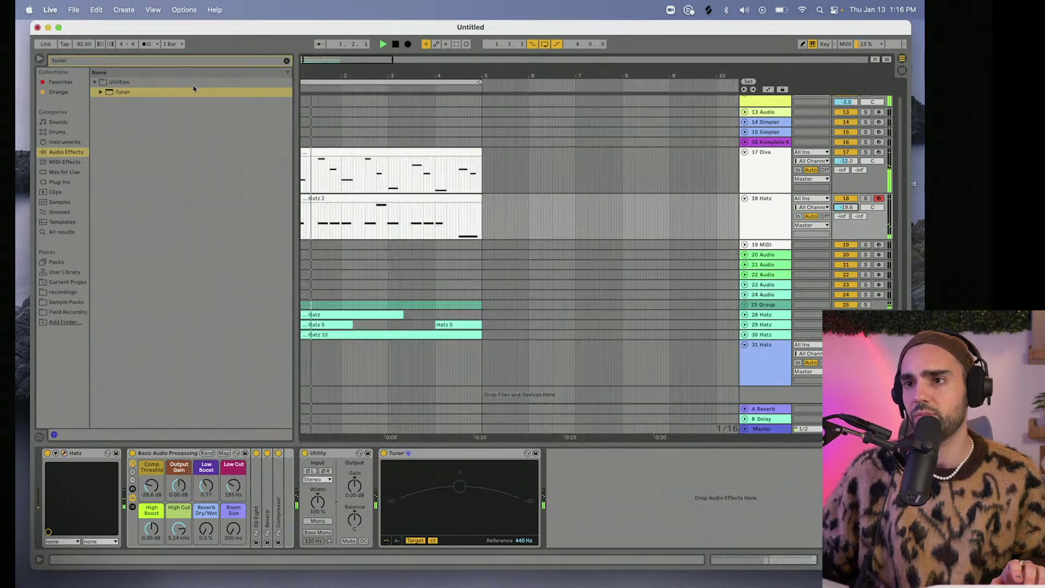
# Clear notes from the Hatz 2 clip on track 18 and delete the clip from the arrangement.
pyautogui.doubleClick(350, 200)
pyautogui.moveTo(362, 488); pyautogui.dragTo(832, 522)
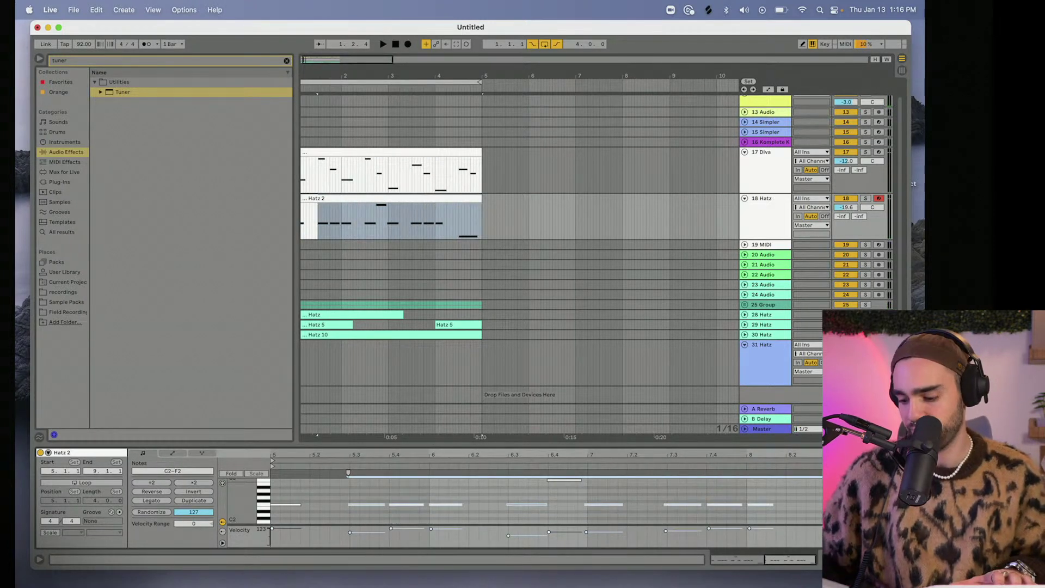
pyautogui.press('Delete')
pyautogui.click(336, 199)
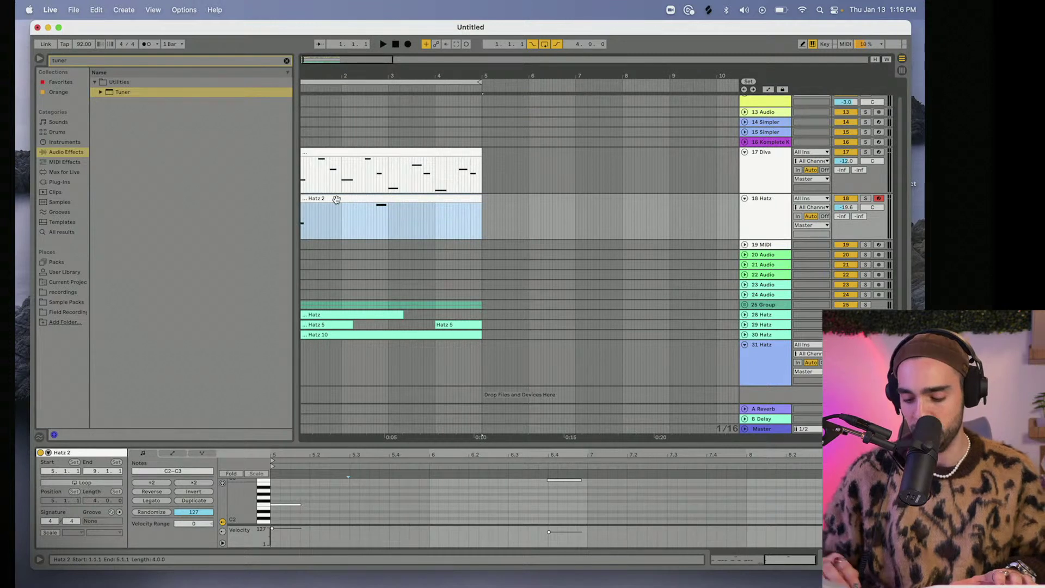
pyautogui.press('Delete')
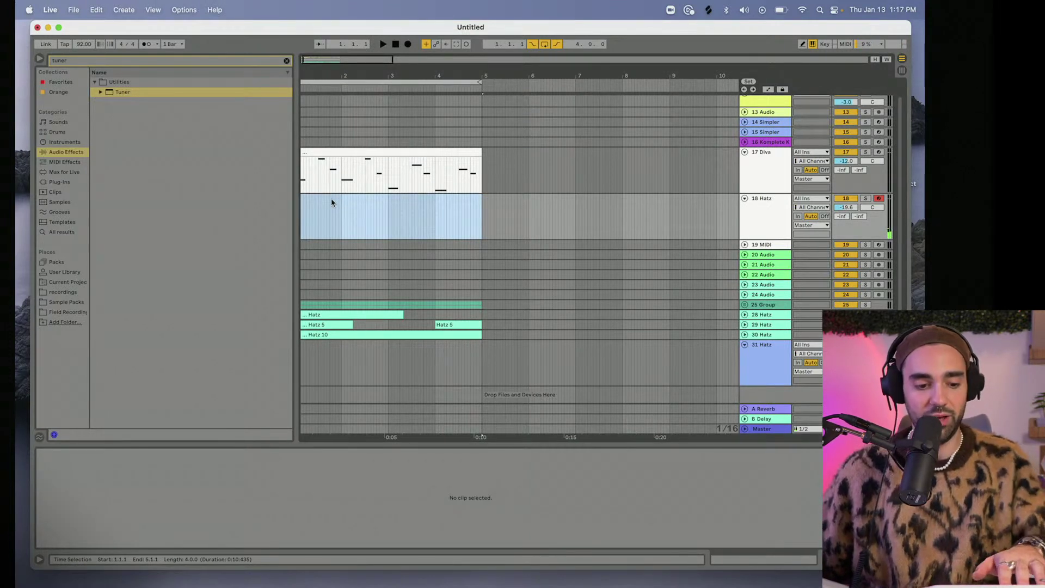
# Reopen Hatz on track 18 and check its sample browser and the Gain, Pitch, Pan and Filter Designer settings.
pyautogui.click(764, 218)
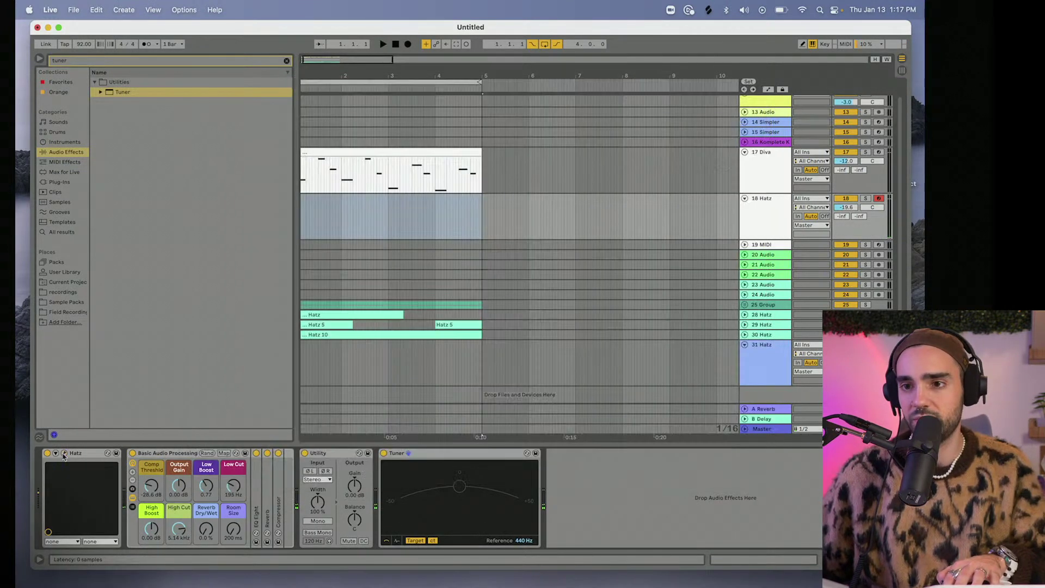
pyautogui.click(64, 455)
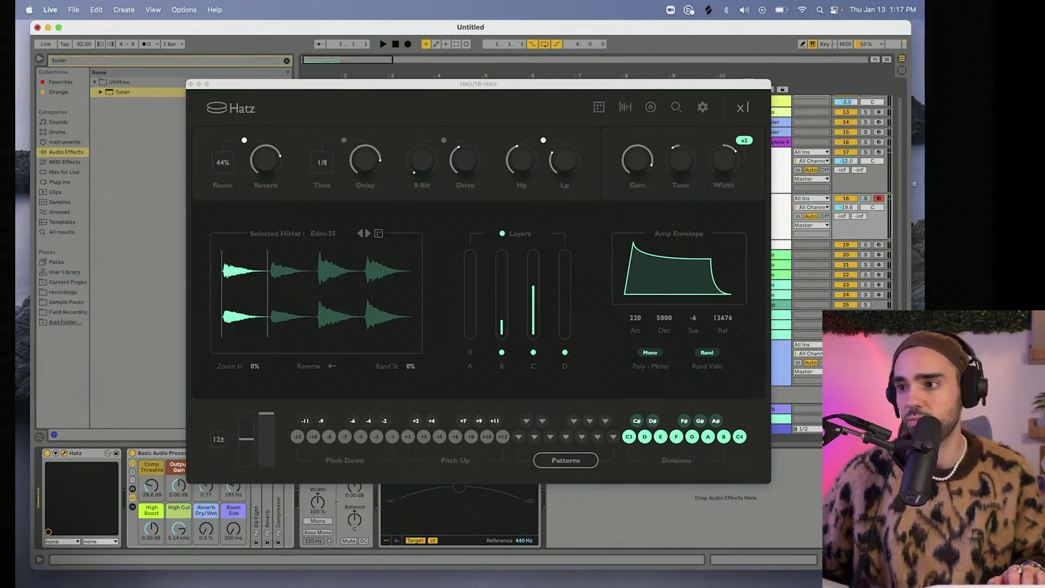
pyautogui.click(543, 422)
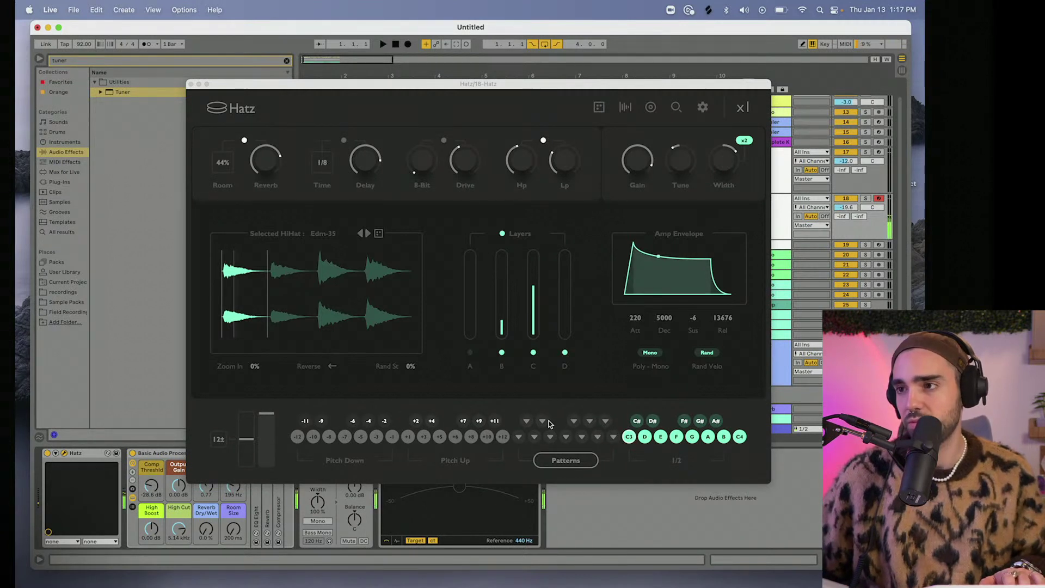
pyautogui.click(625, 107)
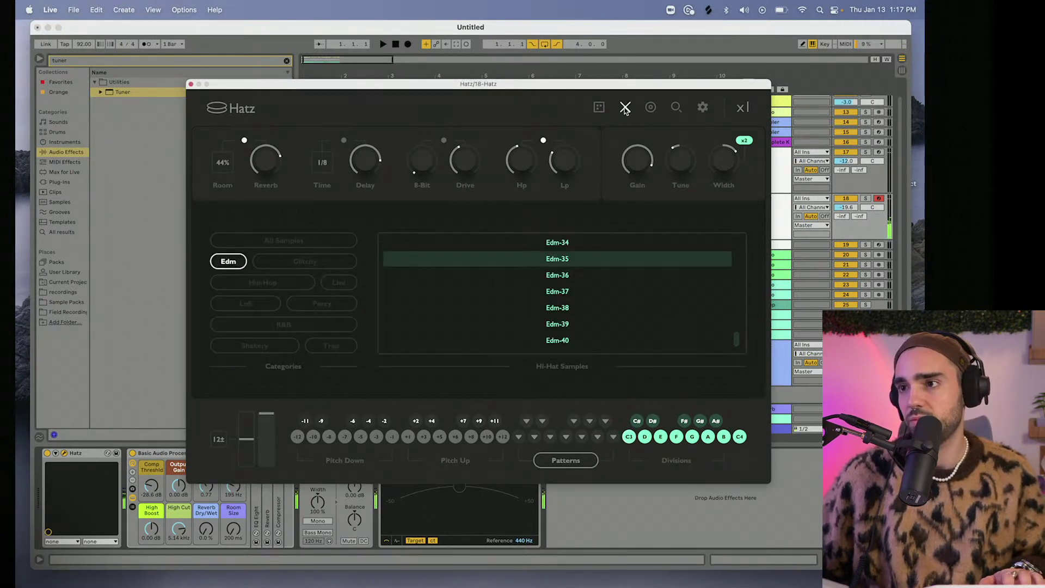
pyautogui.click(625, 109)
pyautogui.click(650, 107)
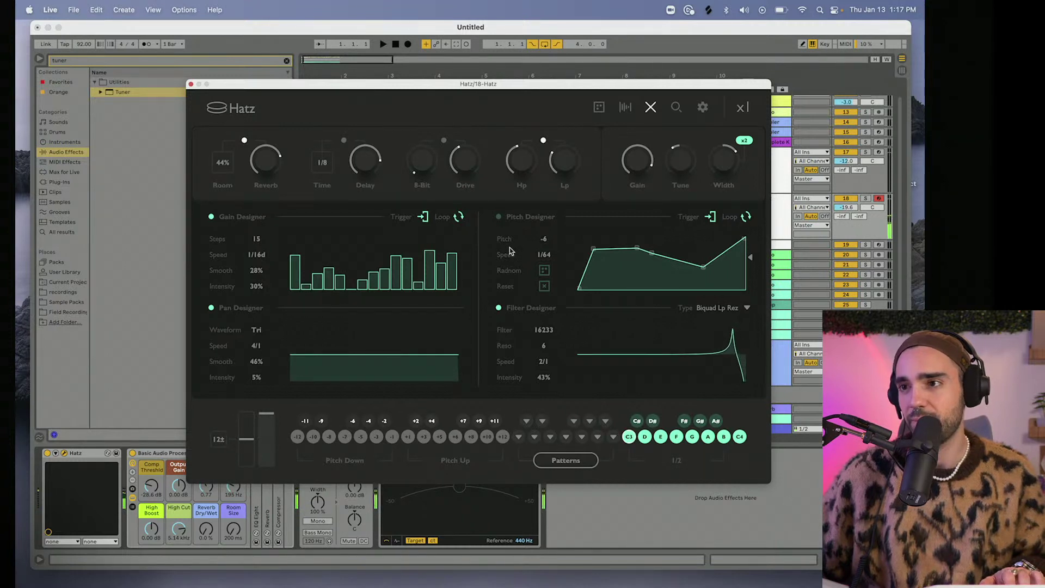
pyautogui.click(625, 107)
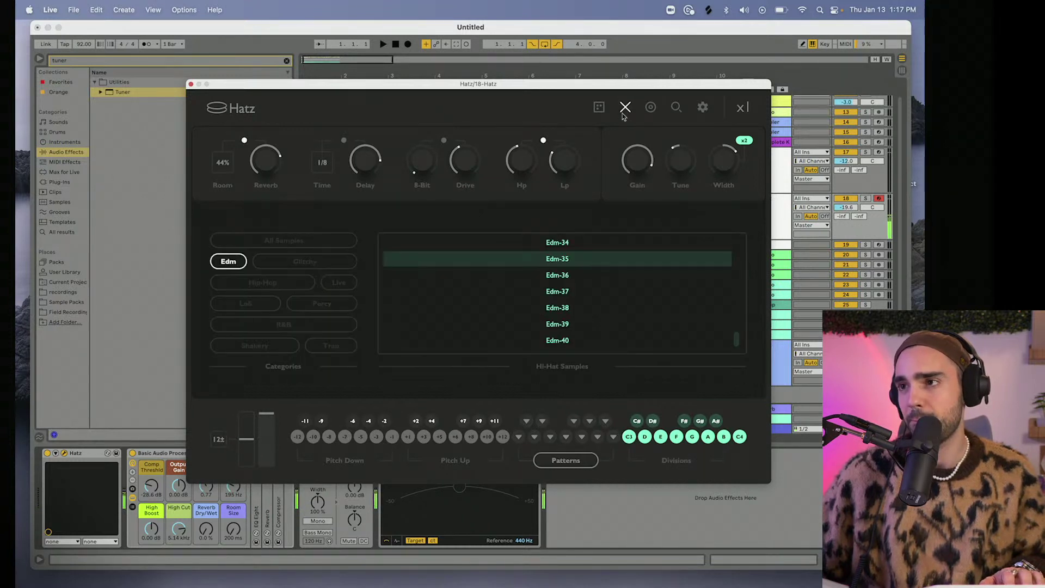
# Reset the Hatz Tune control to its default, audition the sample with the beat, and return to the sample view.
pyautogui.doubleClick(680, 162)
pyautogui.press('space')
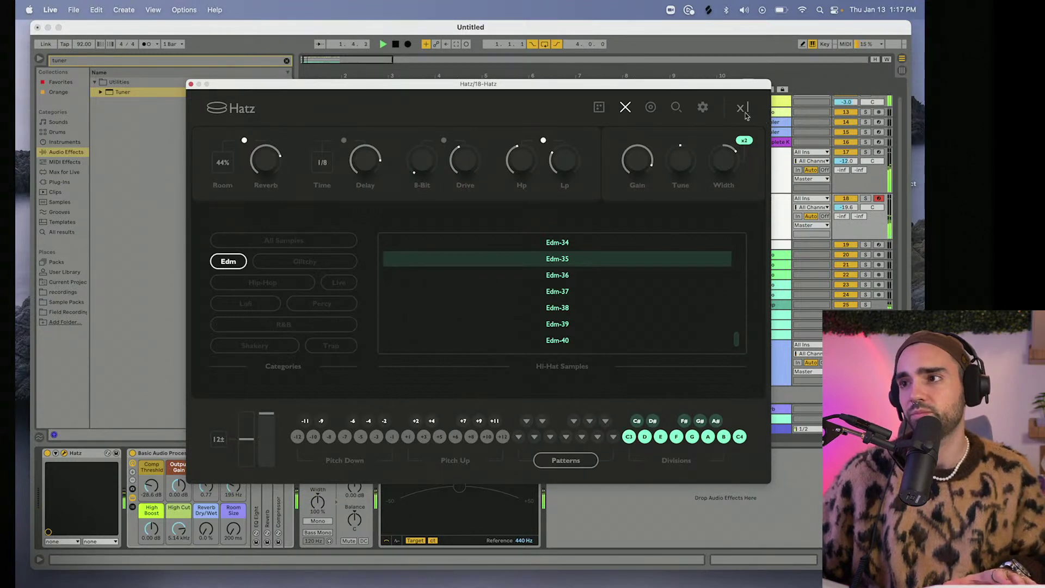
pyautogui.press('space')
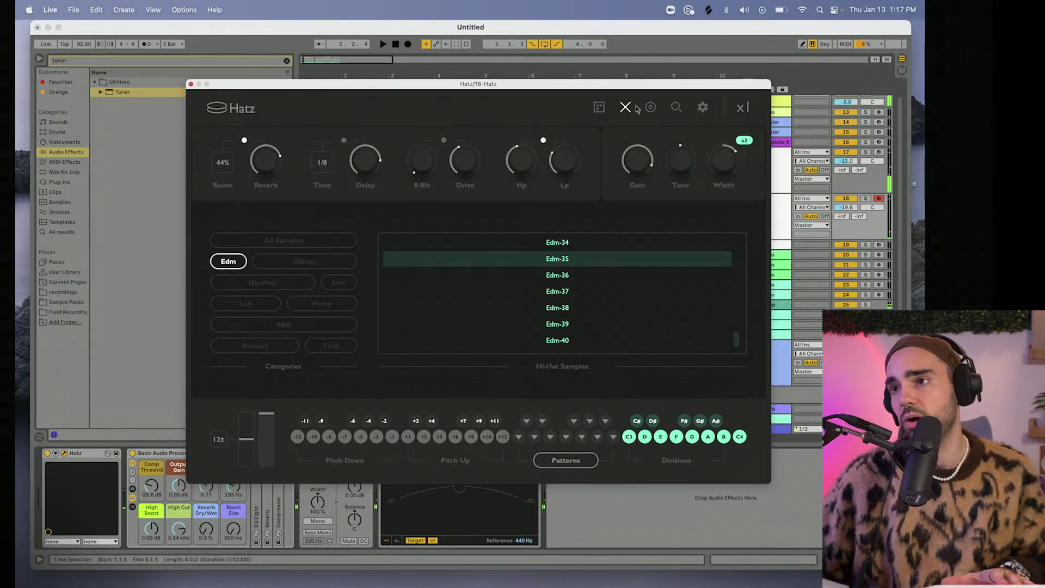
pyautogui.click(651, 109)
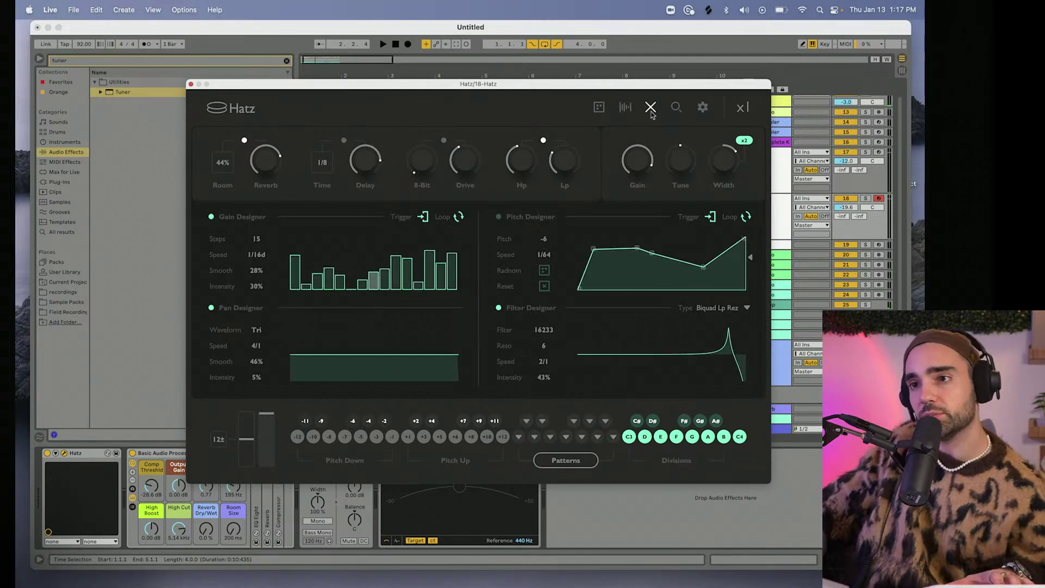
pyautogui.click(651, 108)
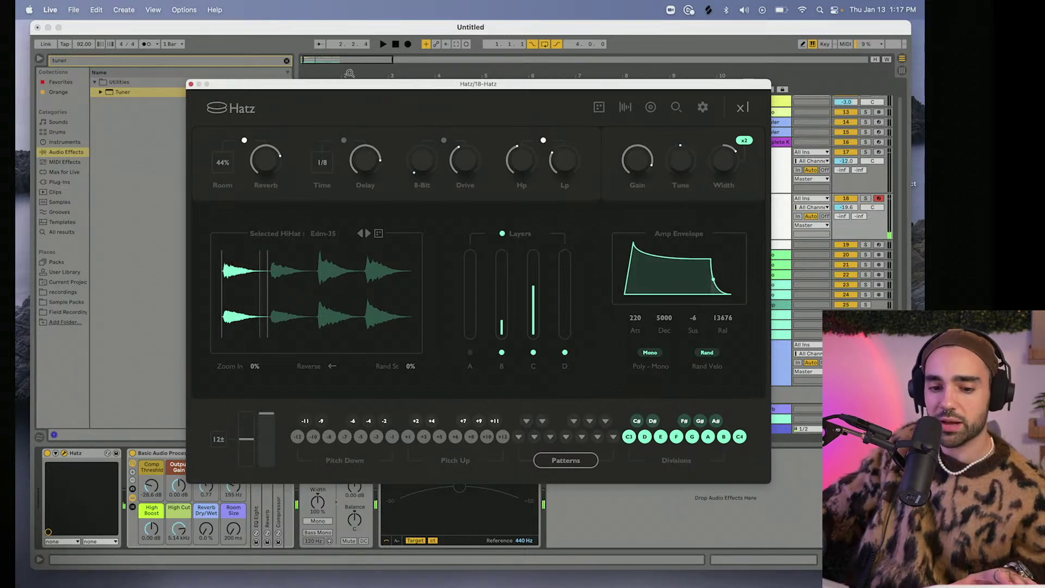
# Move the Hatz window aside and lower its modulation wheel to the minimum.
pyautogui.moveTo(441, 84); pyautogui.dragTo(534, 77)
pyautogui.click(708, 10)
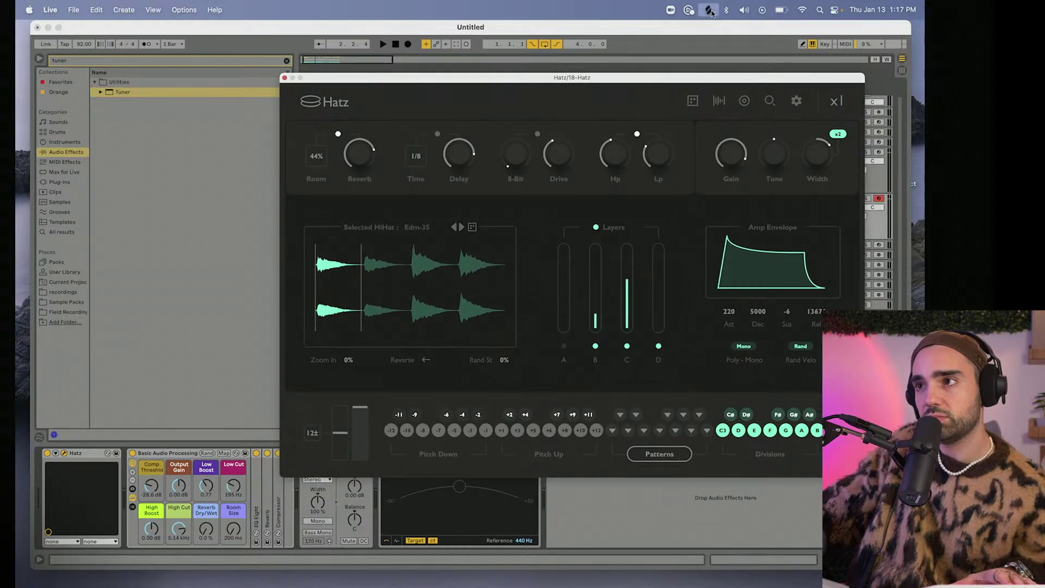
pyautogui.moveTo(324, 280)
pyautogui.mouseDown()
pyautogui.moveTo(655, 223)
pyautogui.moveTo(658, 234)
pyautogui.moveTo(322, 288)
pyautogui.mouseUp()
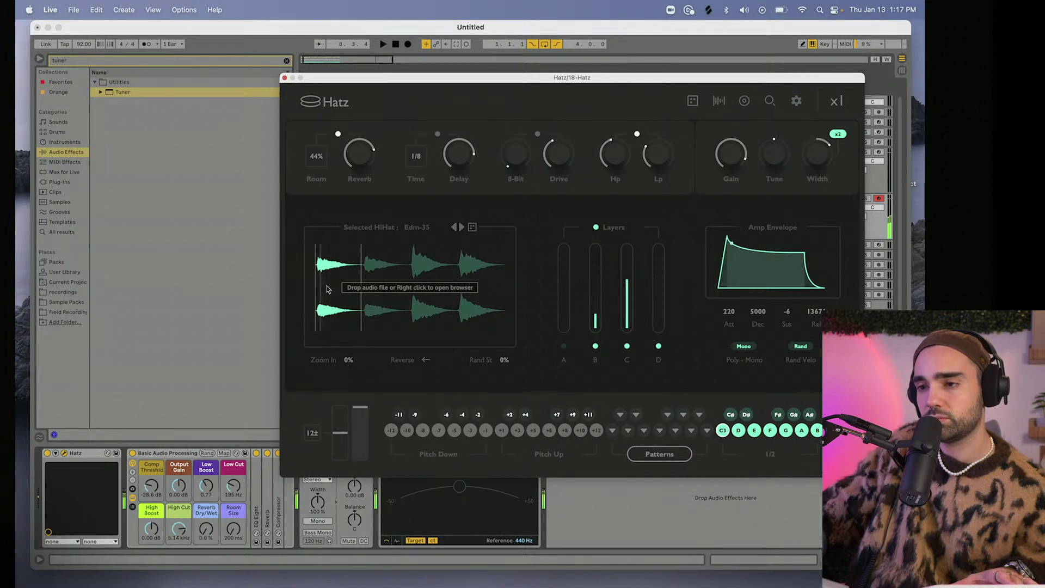
pyautogui.moveTo(360, 433); pyautogui.dragTo(381, 449)
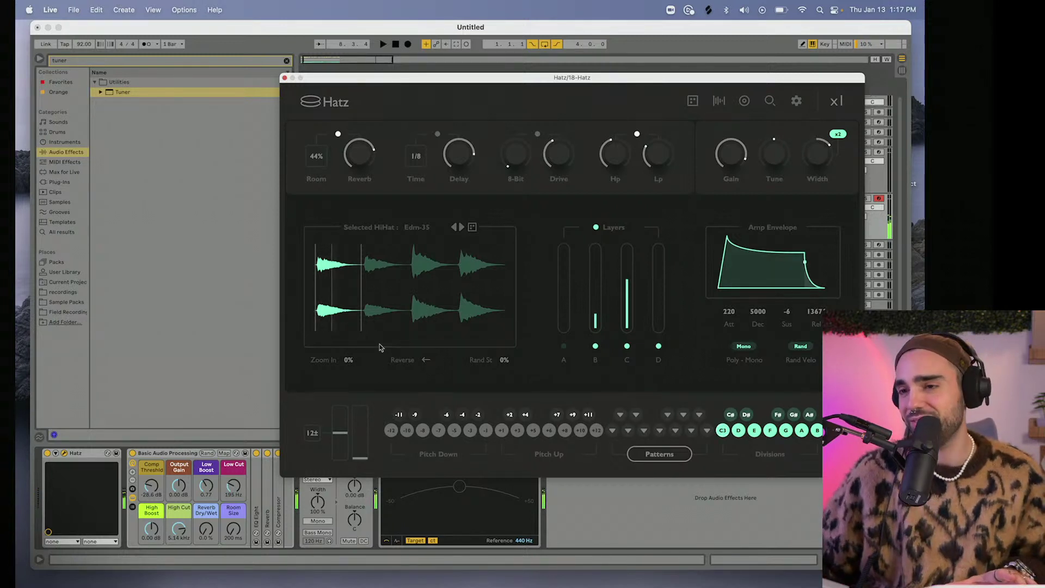
# Play the beat and tune the Hatz sample slightly down to match the melody.
pyautogui.press('space')
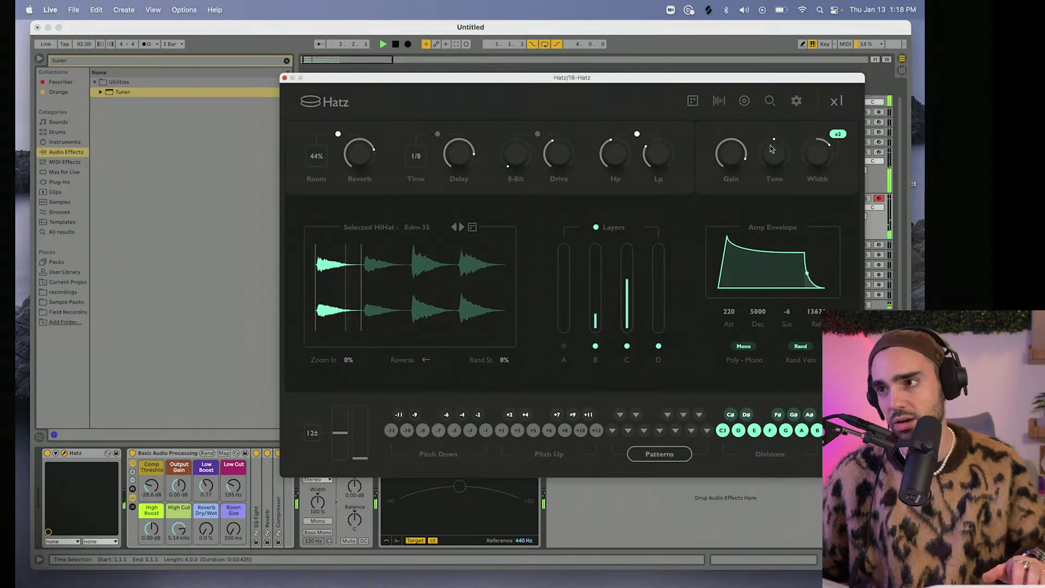
pyautogui.moveTo(782, 148)
pyautogui.moveTo(782, 148); pyautogui.dragTo(777, 157)
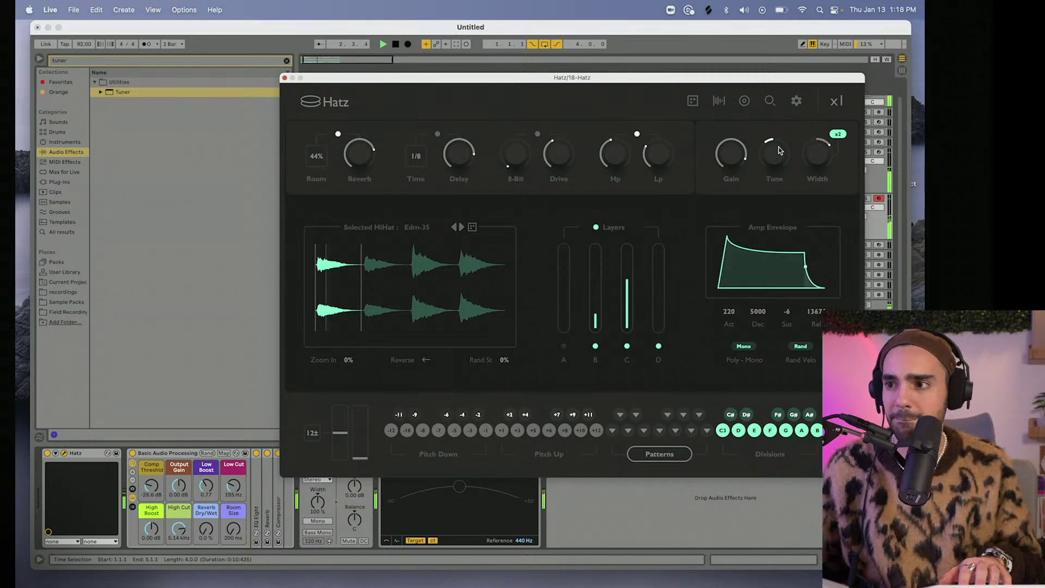
# Enable the Hatz pattern keys, set the amp envelope attack to 0, and close the plug-in after stopping playback.
pyautogui.click(651, 454)
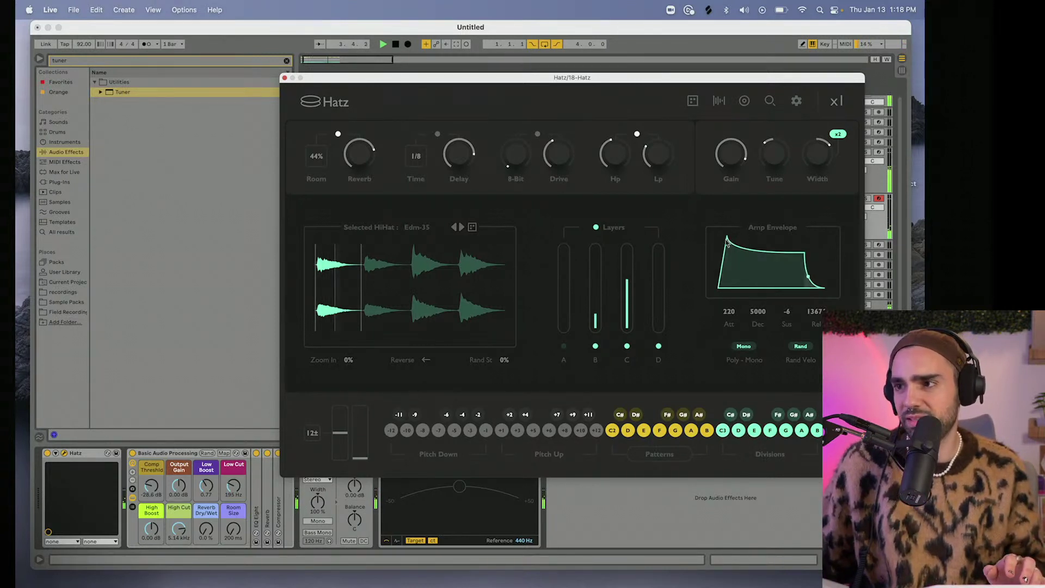
pyautogui.moveTo(727, 242); pyautogui.dragTo(718, 243)
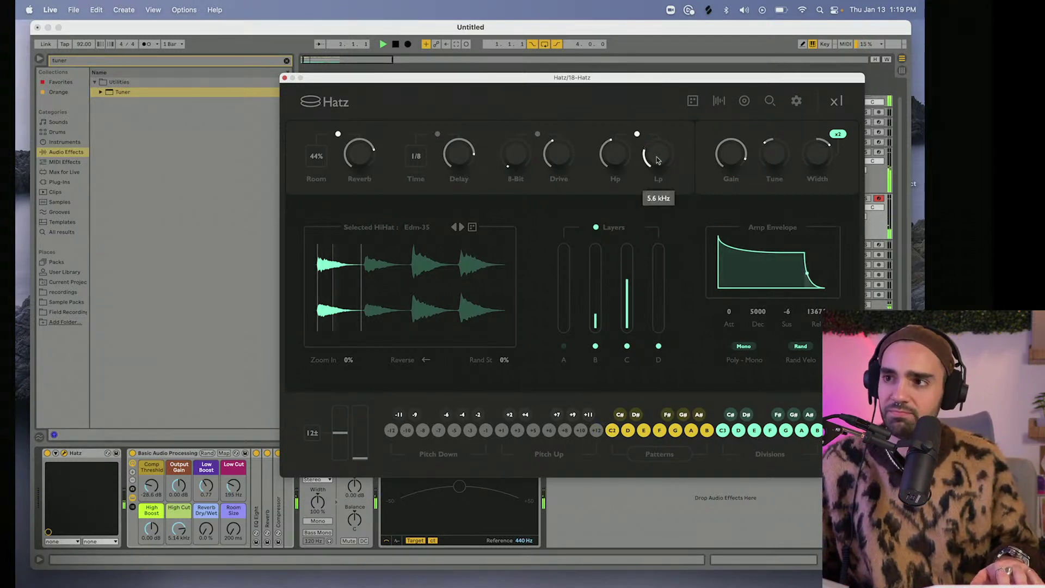
pyautogui.press('space')
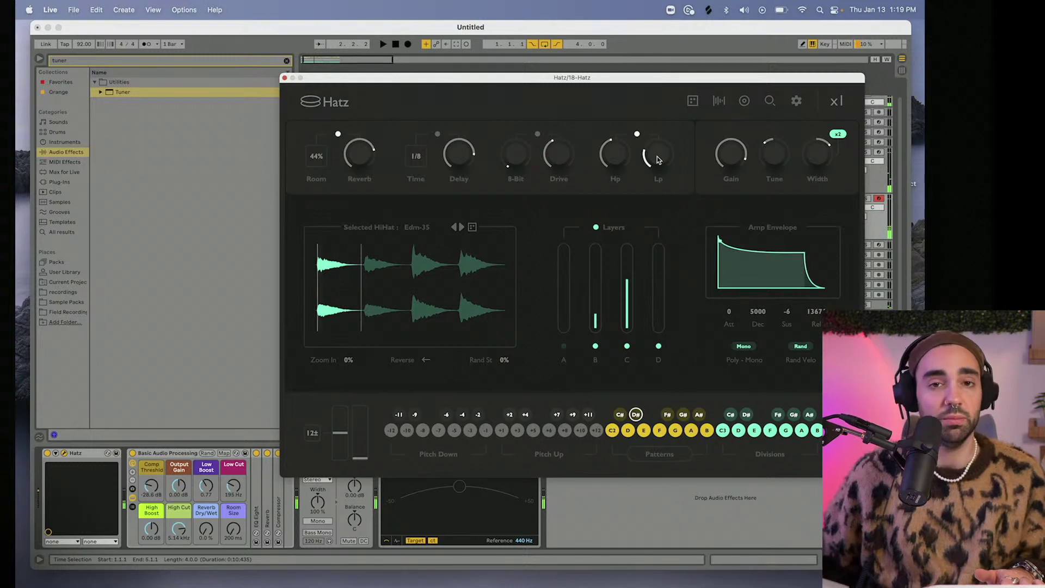
pyautogui.click(285, 78)
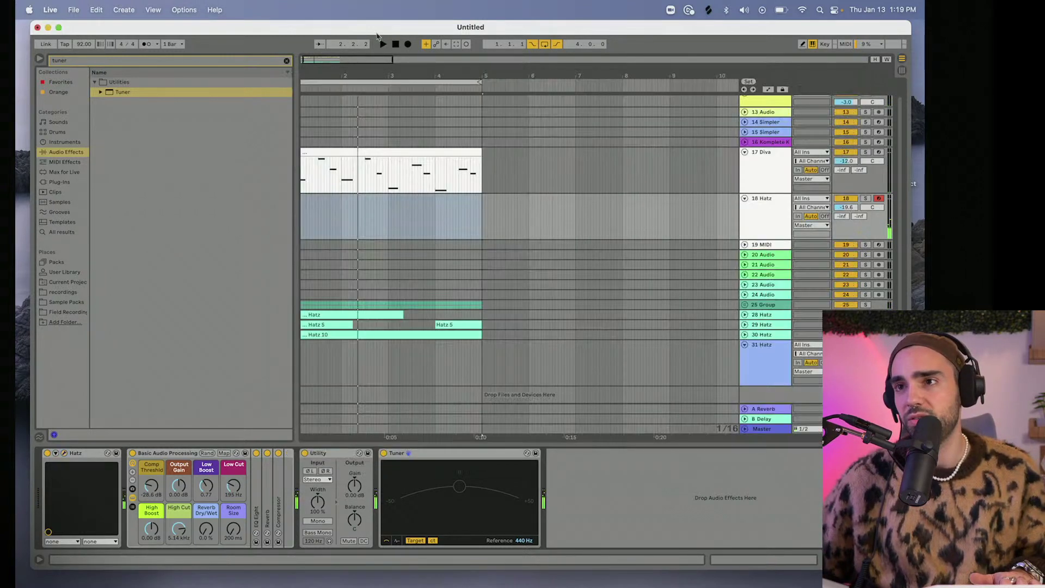
# Record a trial melody take on the 18 Hatz track, switch off arrangement overdub, stop playback, and delete the recorded clips.
pyautogui.click(409, 44)
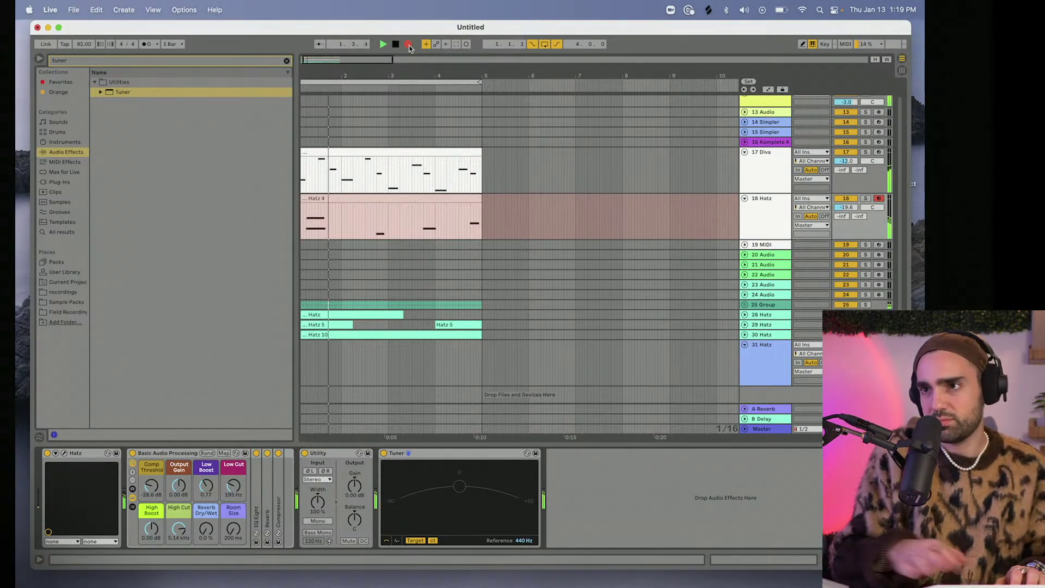
pyautogui.click(426, 44)
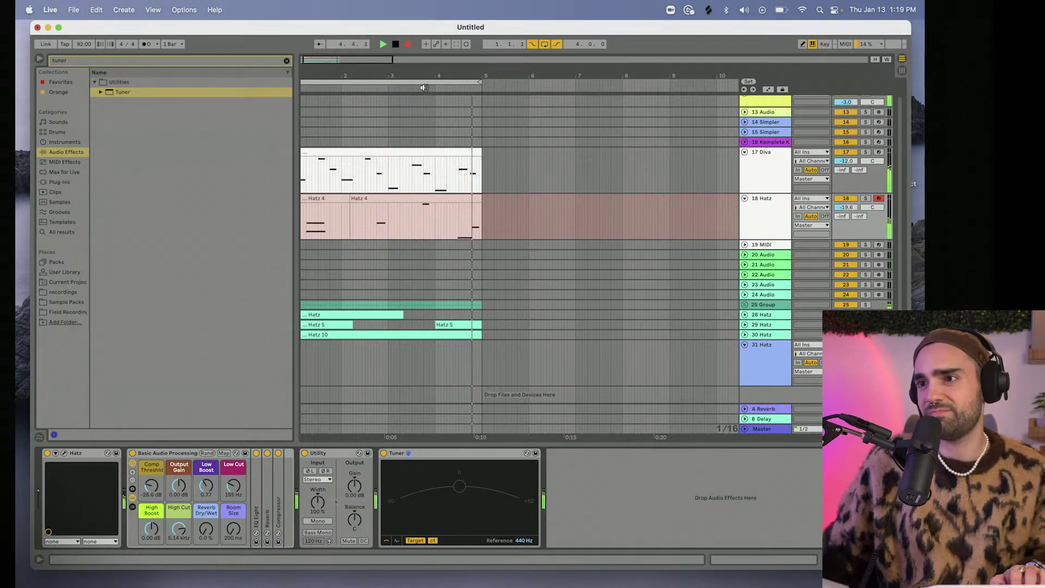
pyautogui.press('space')
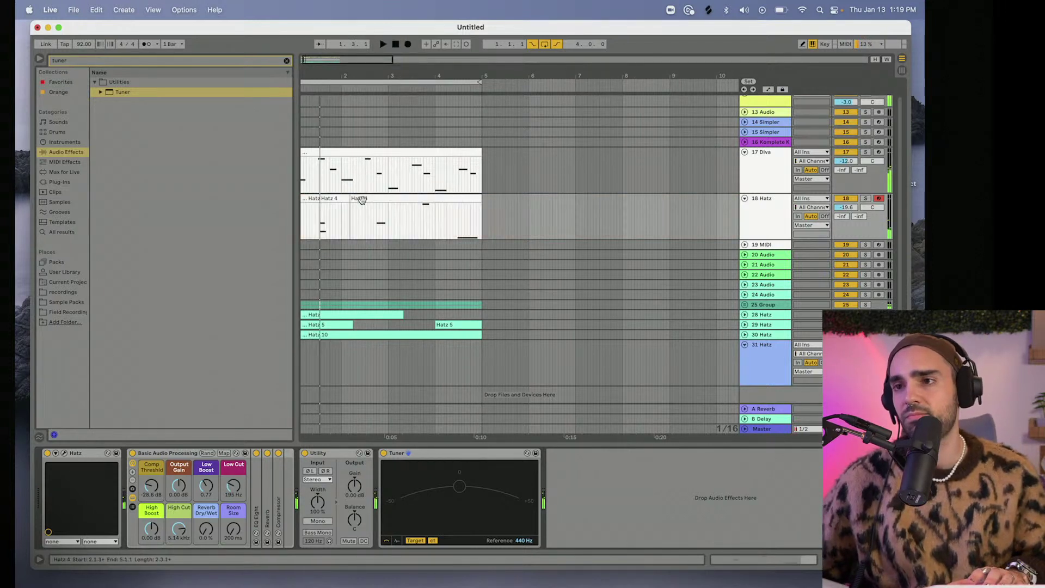
pyautogui.click(360, 200)
pyautogui.click(328, 200)
pyautogui.press('Delete')
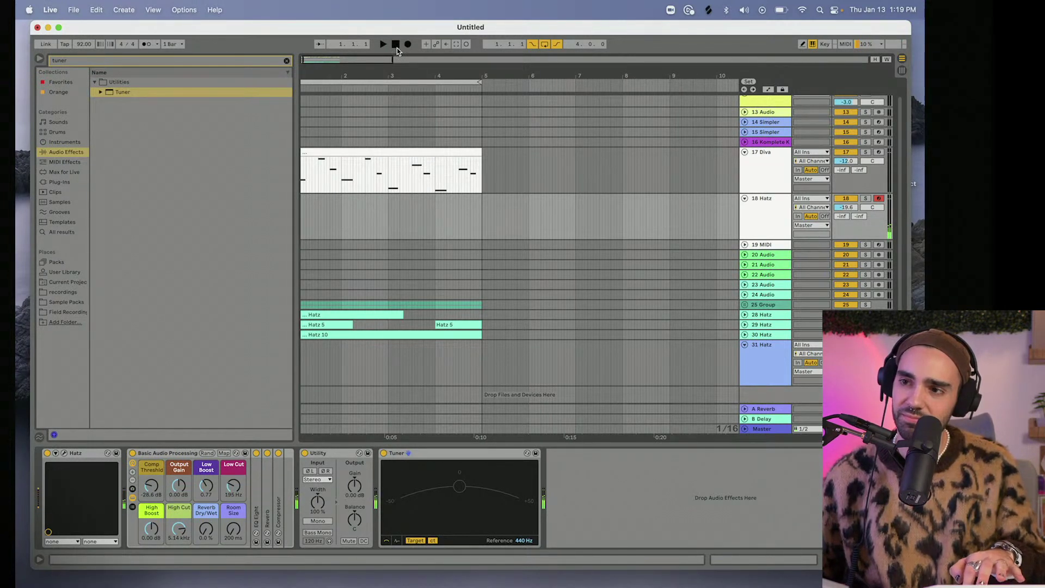
# Record a new four-bar melody take on the 18 Hatz track, check its notes during playback, and stop.
pyautogui.click(406, 45)
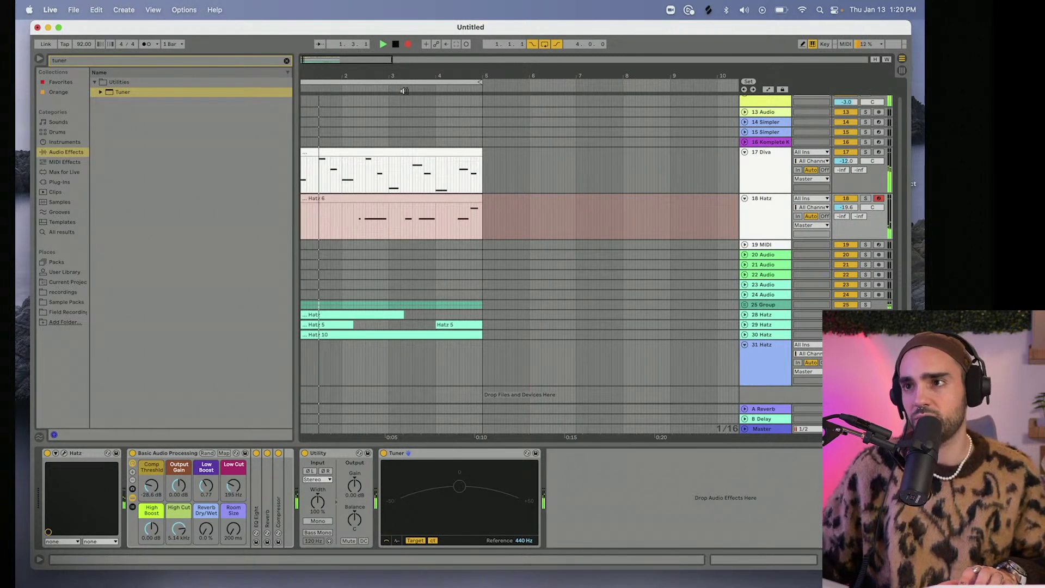
pyautogui.click(408, 44)
pyautogui.click(330, 198)
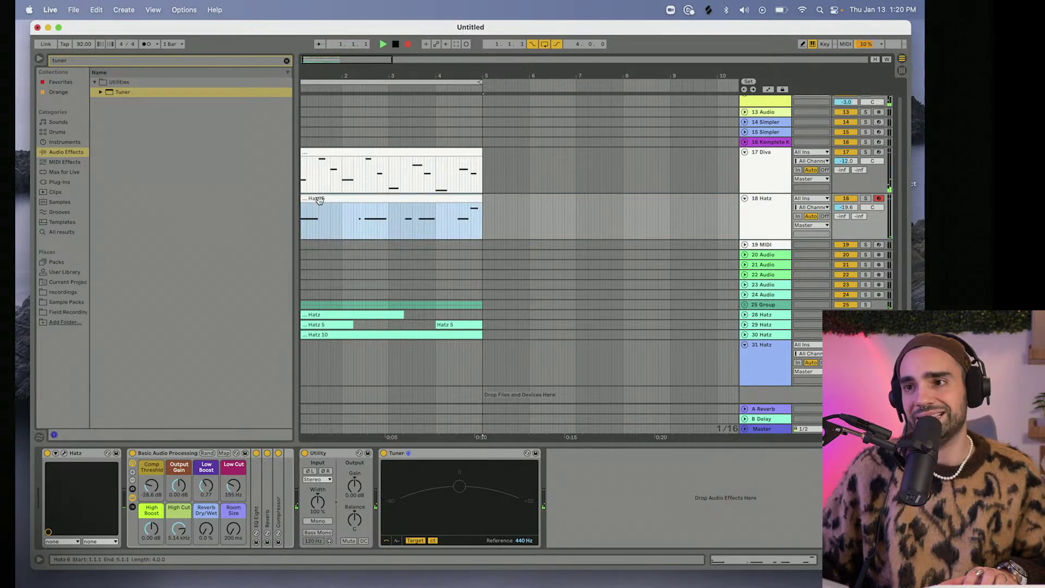
pyautogui.press('super+a')
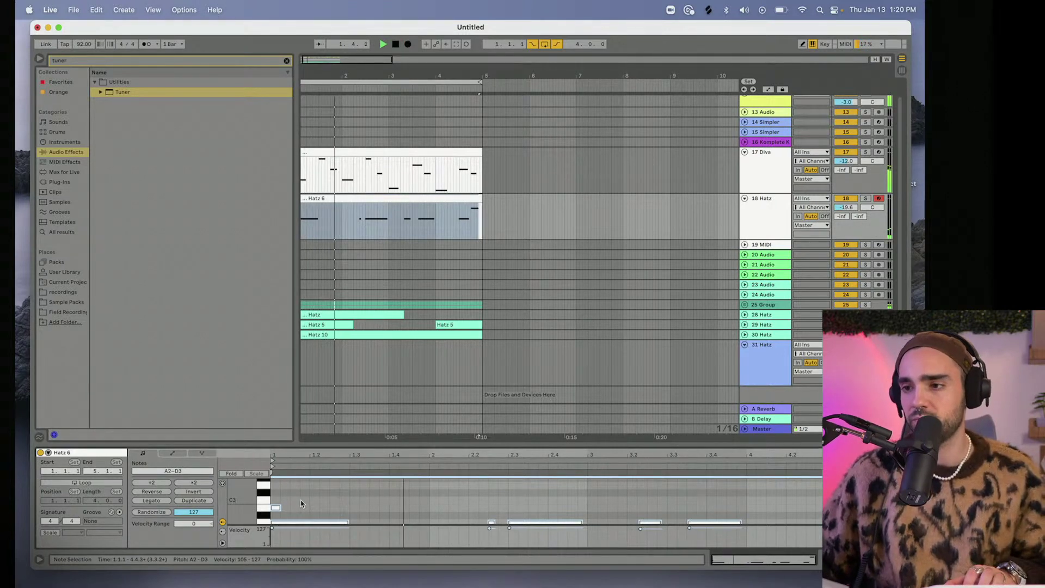
pyautogui.moveTo(300, 504); pyautogui.dragTo(268, 509)
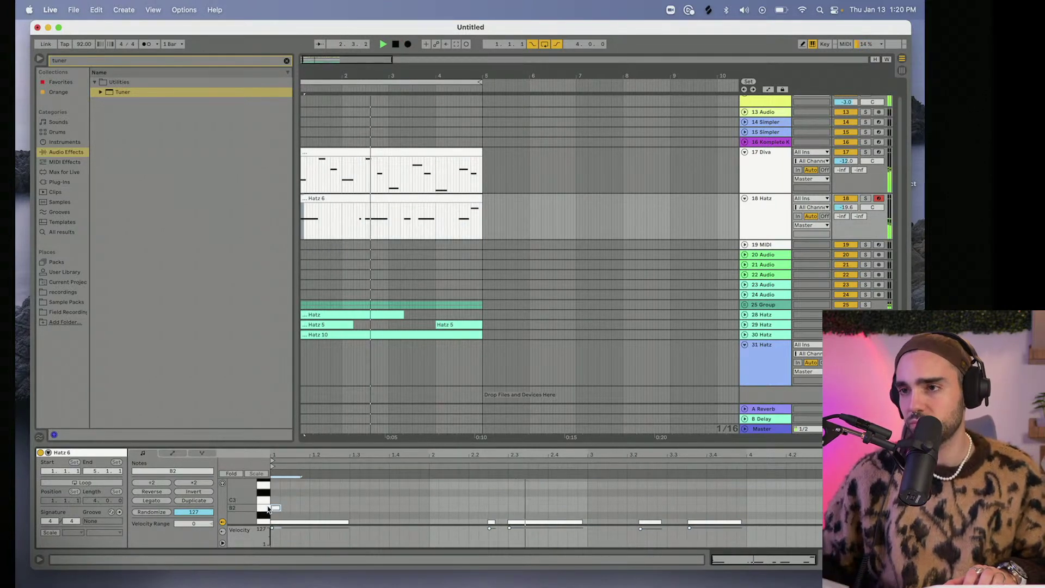
pyautogui.click(765, 218)
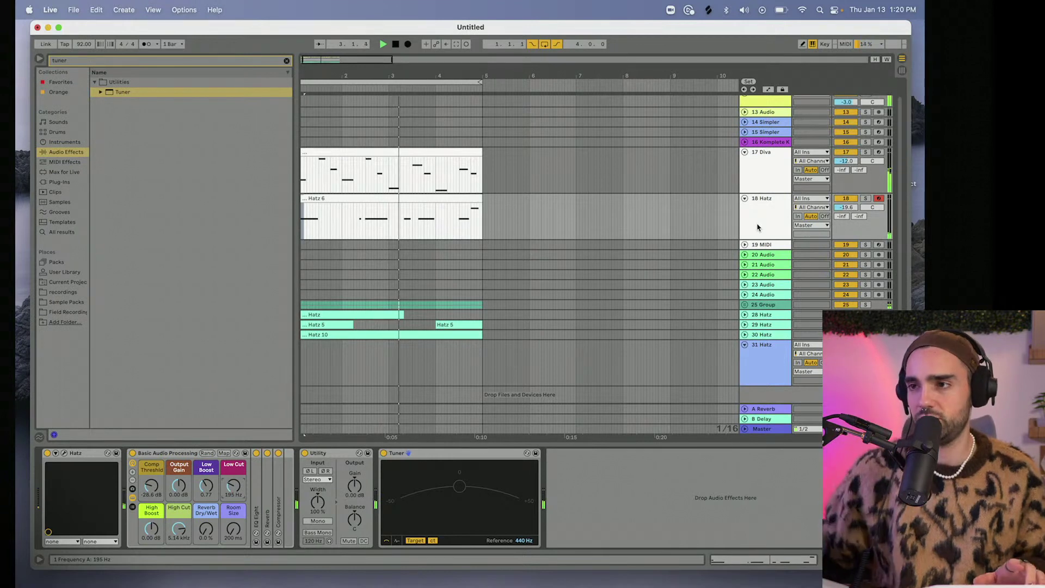
pyautogui.press('space')
# Open the Hatz 6 clip in an enlarged note editor and add a one-bar C0 note spanning bar 2.
pyautogui.click(393, 198)
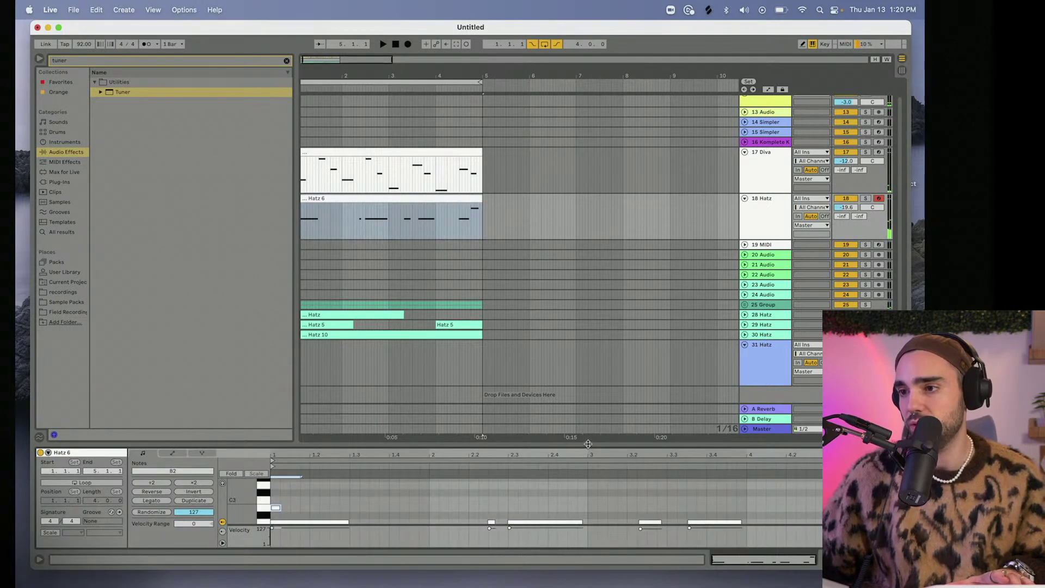
pyautogui.moveTo(588, 444); pyautogui.dragTo(583, 348)
pyautogui.scroll(-5, 483, 459)
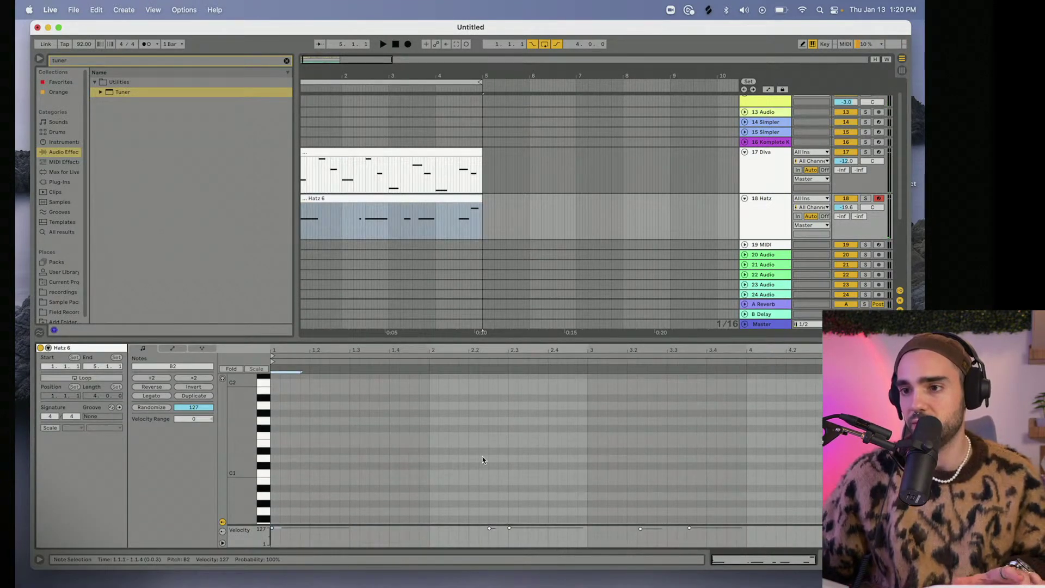
pyautogui.scroll(-7, 464, 463)
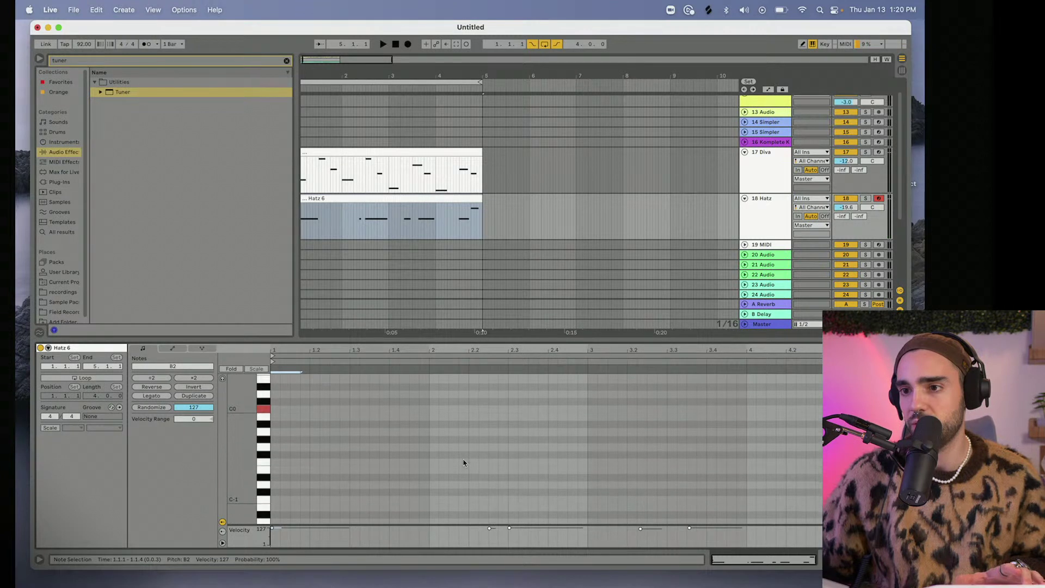
pyautogui.click(440, 416)
pyautogui.moveTo(433, 409); pyautogui.dragTo(586, 409)
pyautogui.scroll(6, 457, 414)
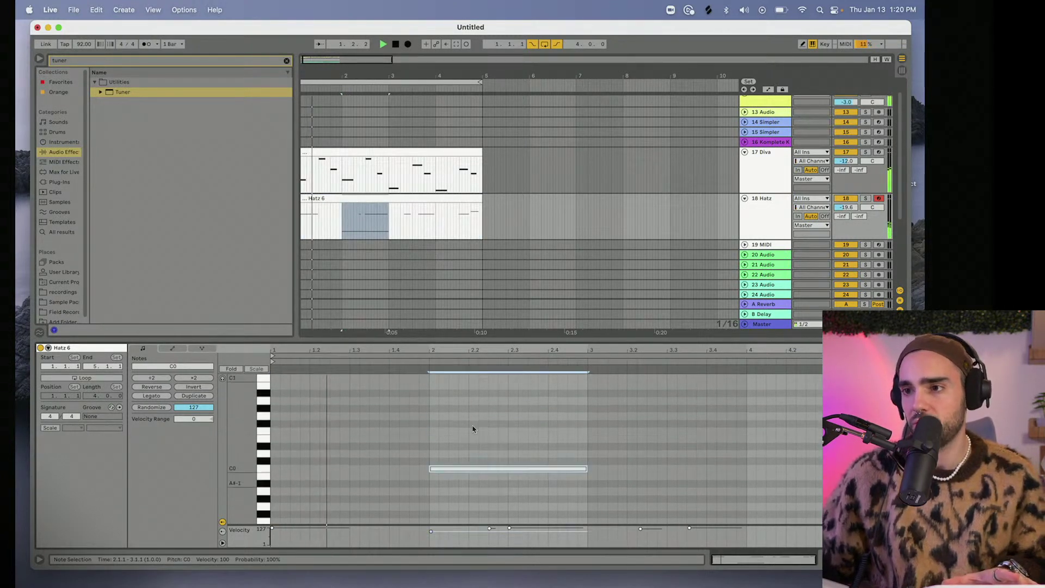
pyautogui.scroll(5, 472, 430)
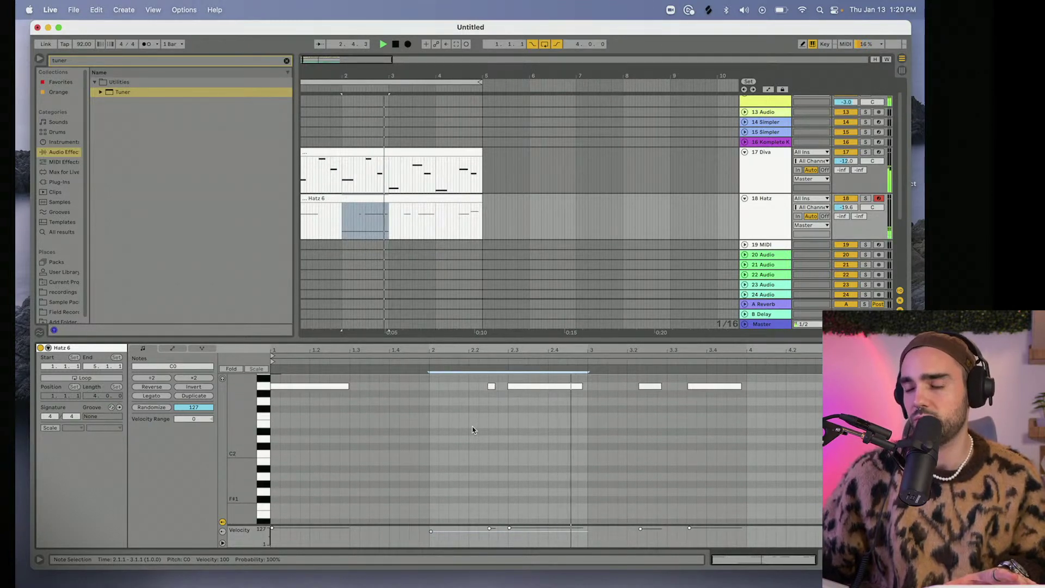
pyautogui.scroll(-5, 472, 430)
pyautogui.scroll(-5, 473, 430)
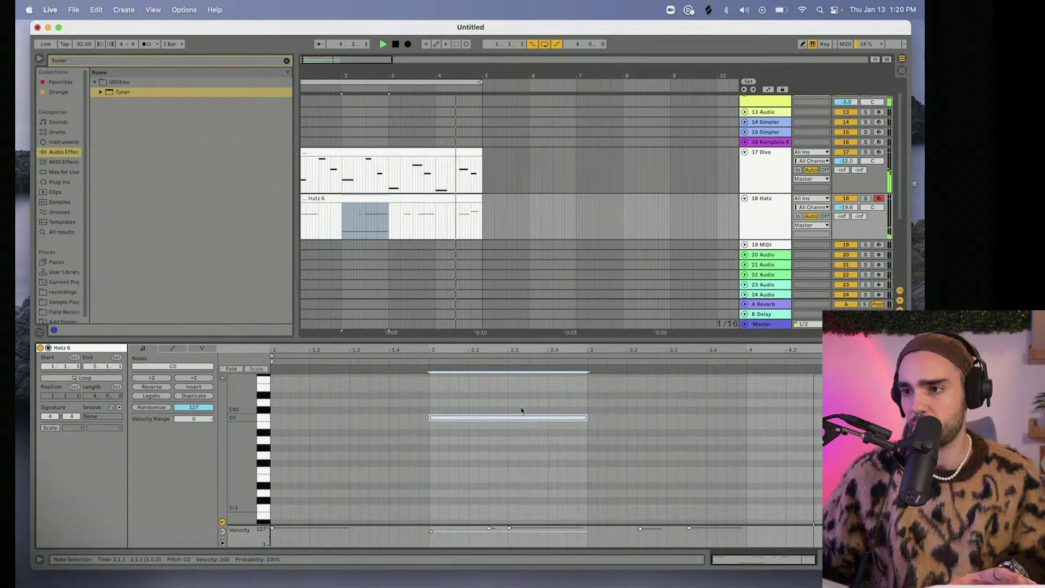
# Add a second one-bar C0 note starting at 3.4.1 in the Hatz 6 clip while it plays.
pyautogui.doubleClick(706, 420)
pyautogui.scroll(3, 704, 428)
pyautogui.scroll(5, 703, 427)
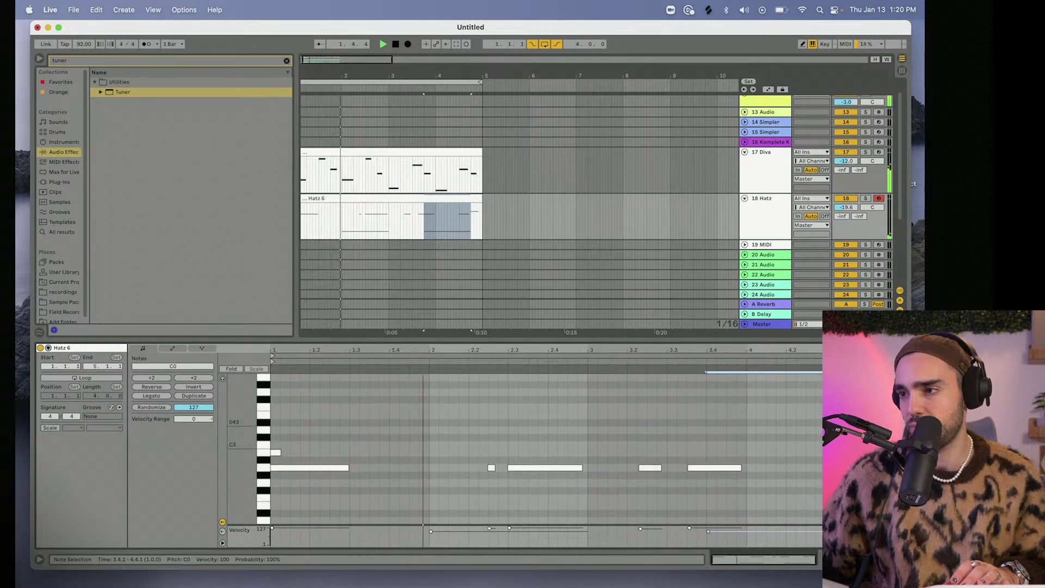
pyautogui.press('Delete')
pyautogui.scroll(-6, 773, 427)
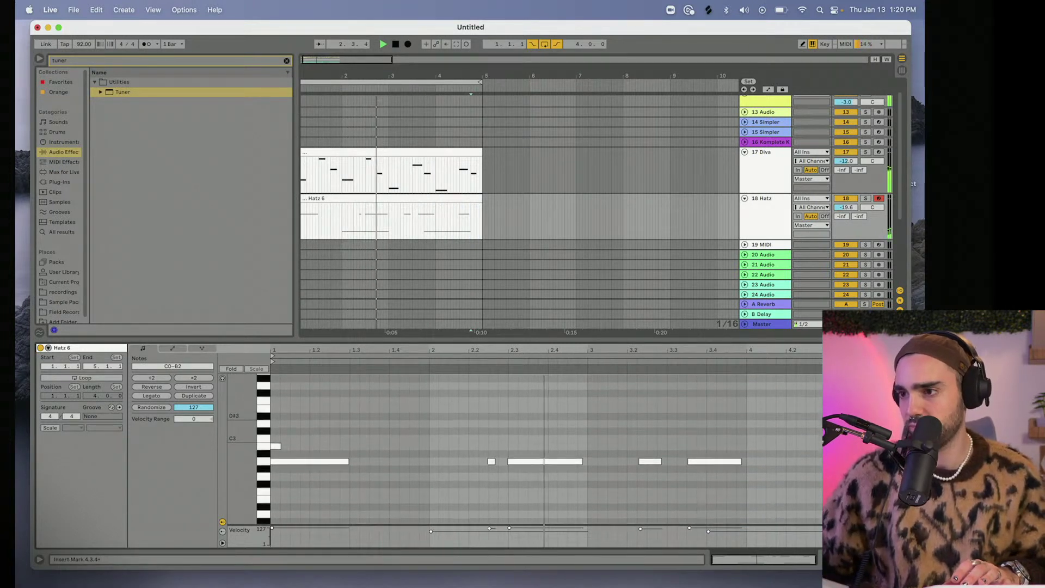
pyautogui.scroll(4, 759, 425)
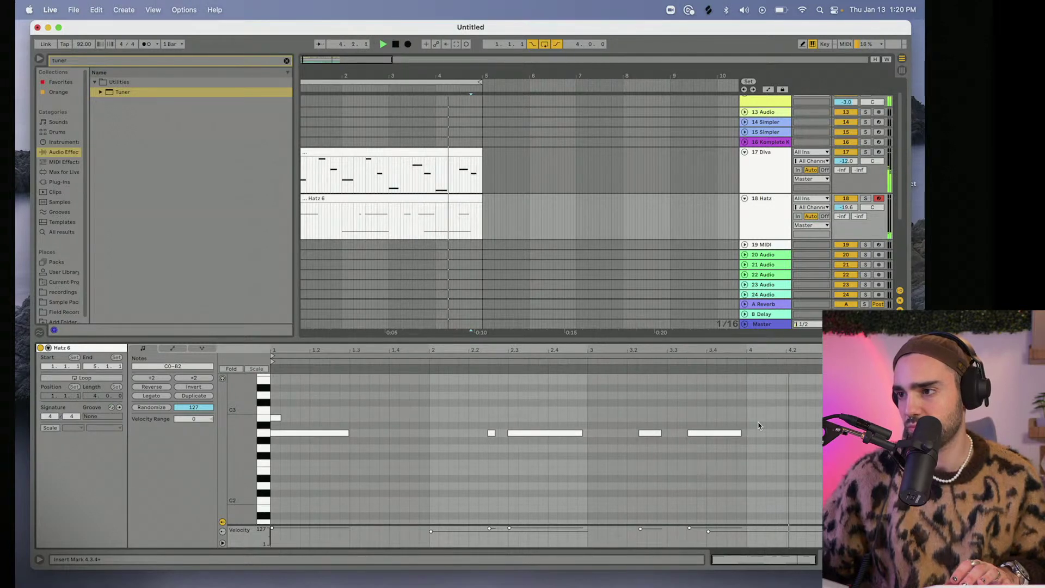
# Enlarge the note editor further, stop playback, and fold the Hatz 6 clip to only its used pitches.
pyautogui.moveTo(634, 340); pyautogui.dragTo(633, 231)
pyautogui.press('space')
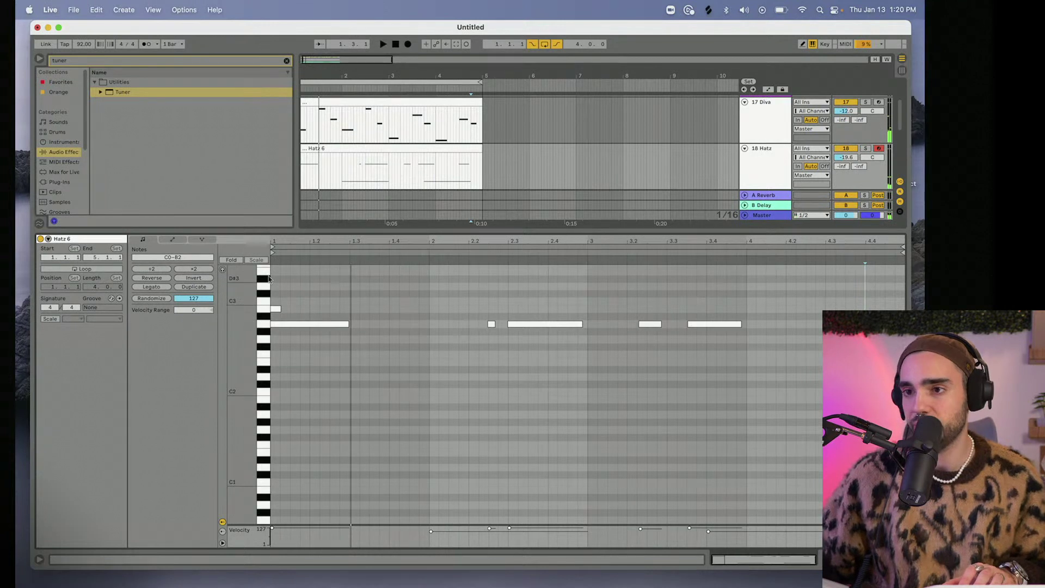
pyautogui.click(230, 260)
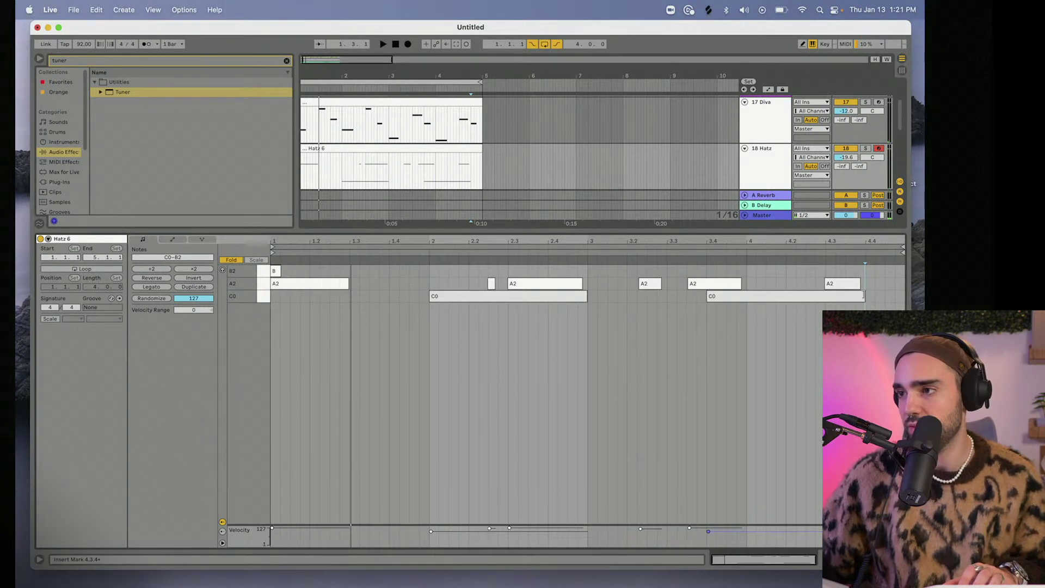
# Play the beat and adjust the second C0 note's length so it ends at 4.4.2.
pyautogui.moveTo(864, 295); pyautogui.dragTo(851, 297)
pyautogui.press('space')
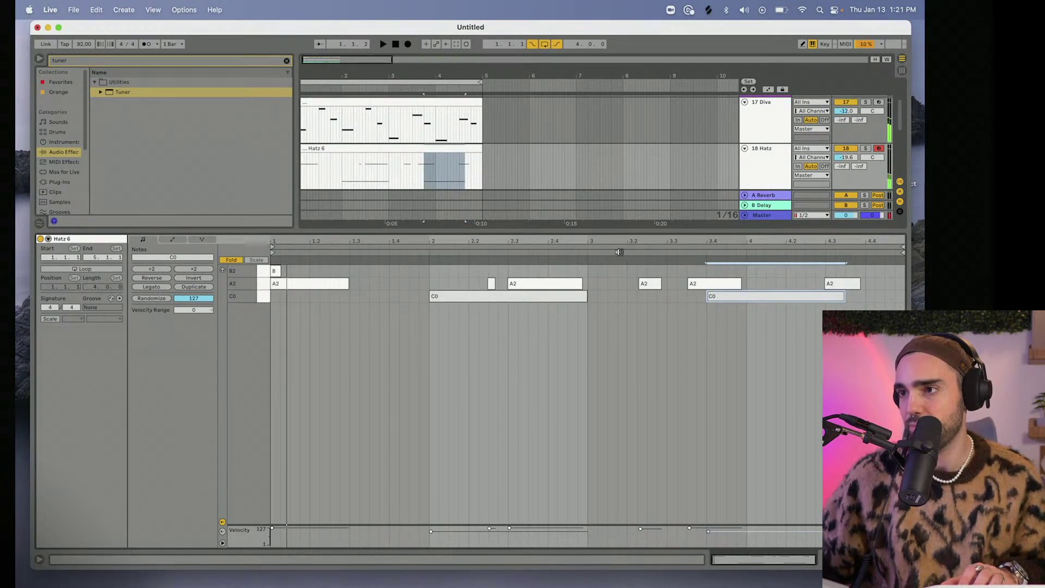
pyautogui.click(619, 252)
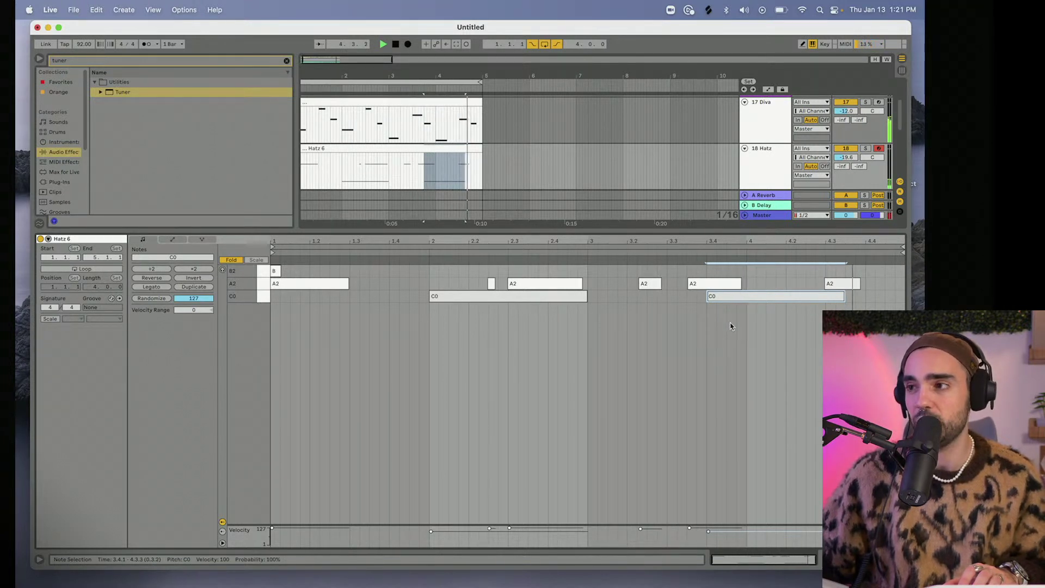
pyautogui.moveTo(843, 296); pyautogui.dragTo(885, 297)
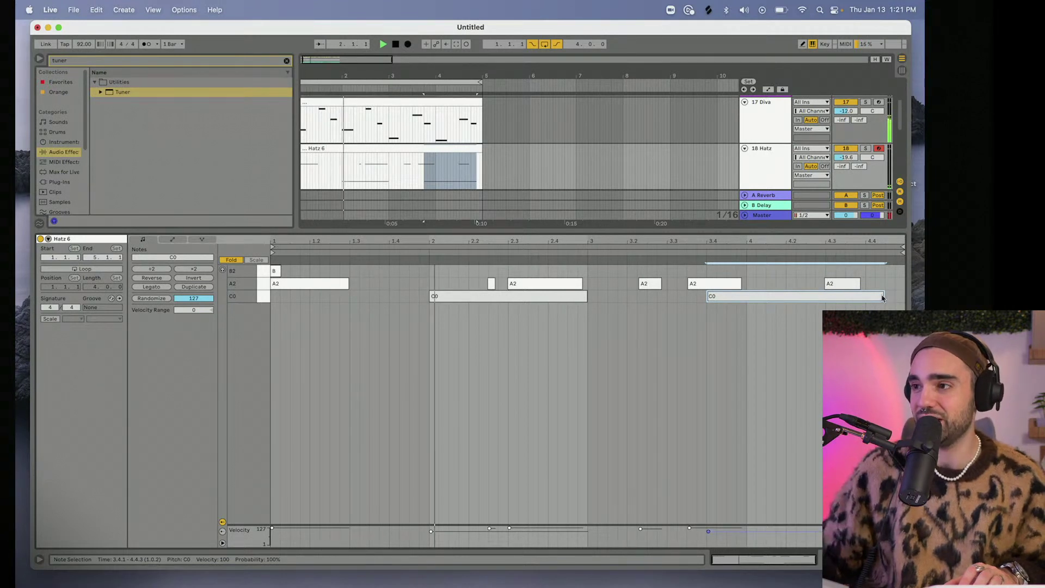
pyautogui.moveTo(884, 299); pyautogui.dragTo(875, 300)
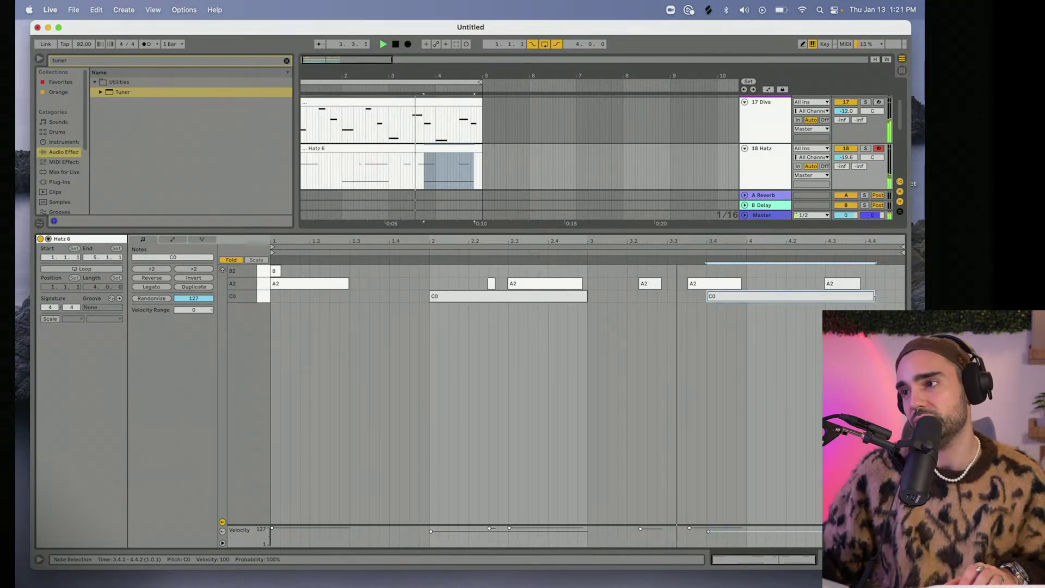
pyautogui.scroll(2, 873, 294)
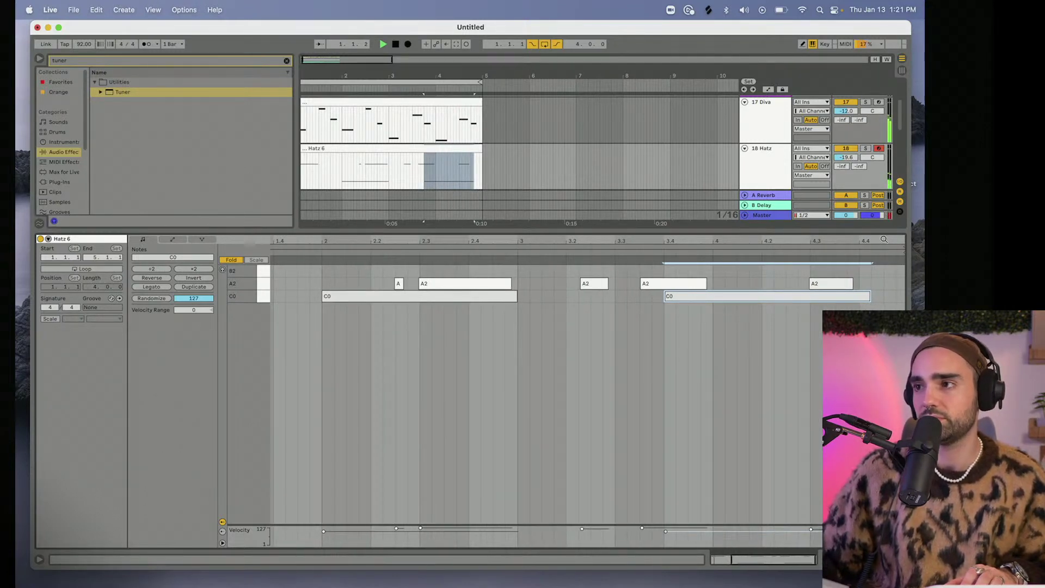
# Return to the full arrangement, reopen the Hatz 6 clip, and delete the short A2 note at beat 2.2.
pyautogui.press('super+alt+l')
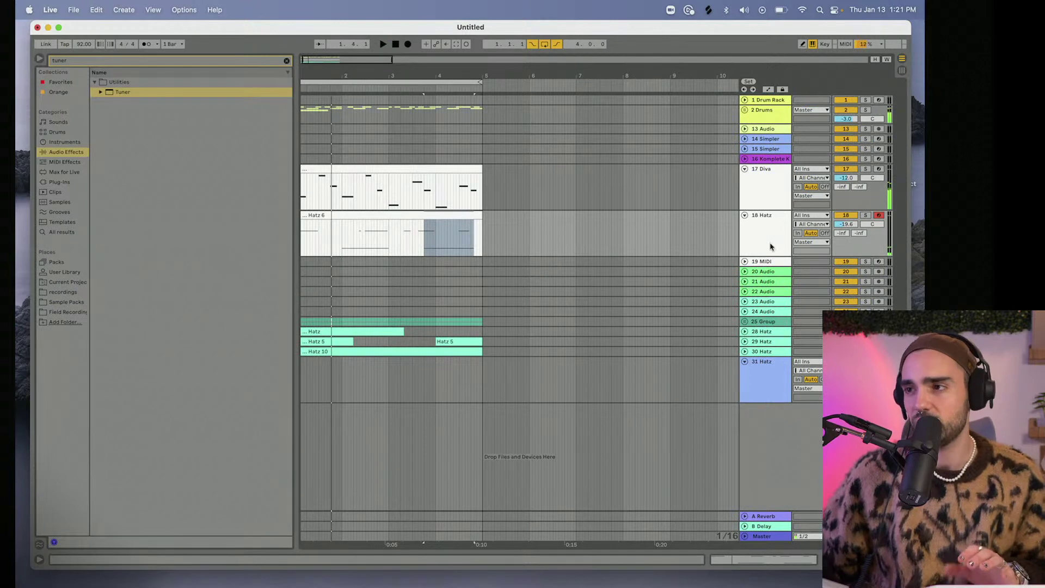
pyautogui.hotkey('shift', 'Tab')
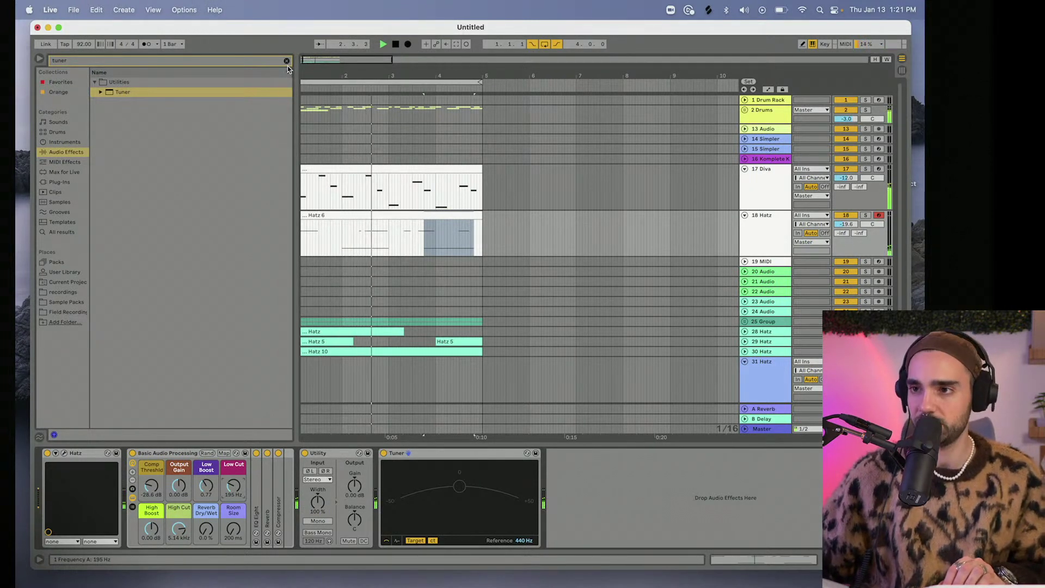
pyautogui.click(338, 215)
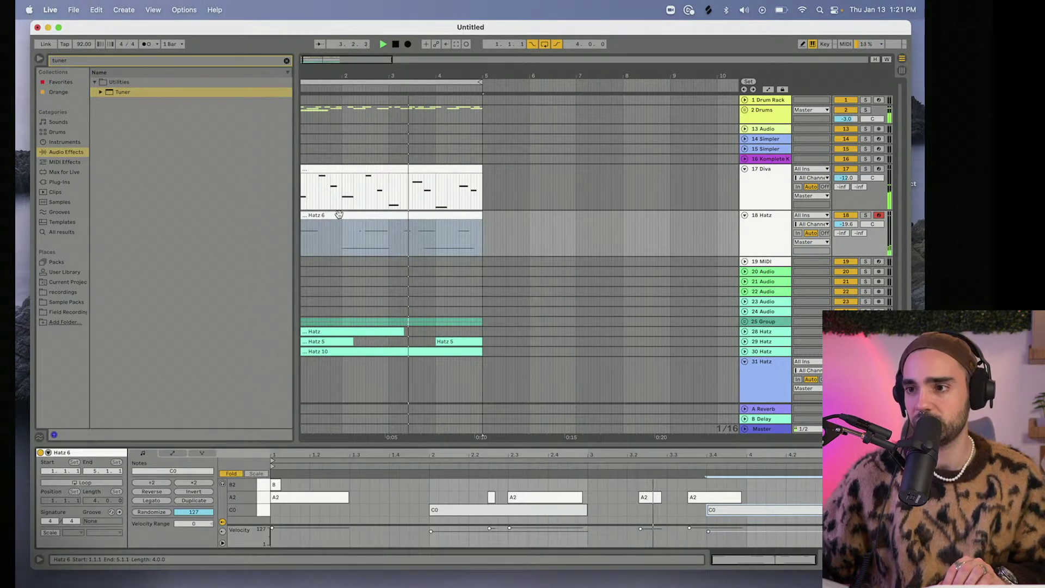
pyautogui.click(491, 497)
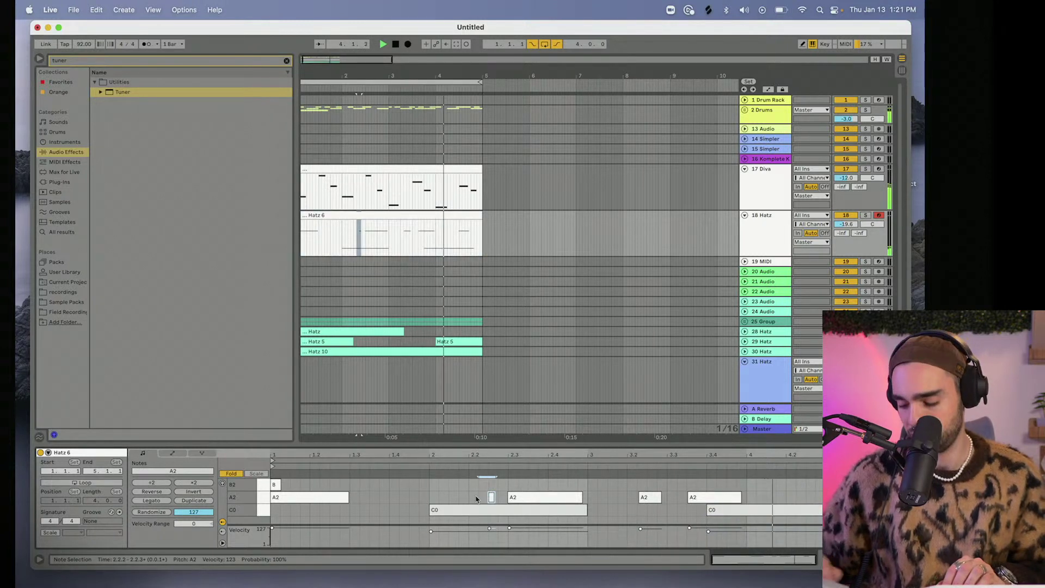
pyautogui.press('Delete')
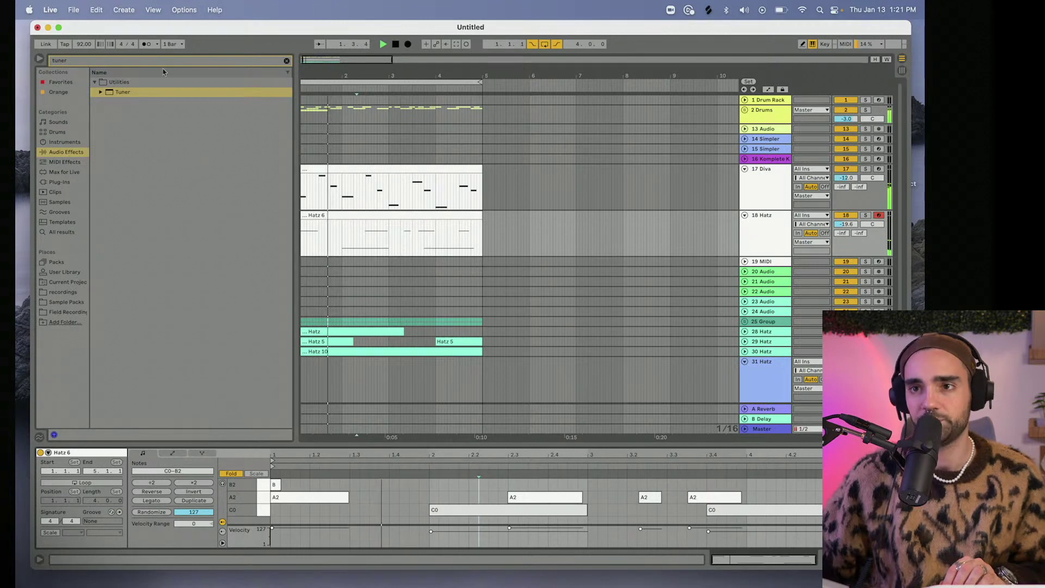
# Search the audio effects for "comp" and add the Dynamics Compressor to the end of the 18 Hatz device chain.
pyautogui.click(286, 62)
pyautogui.write('comp')
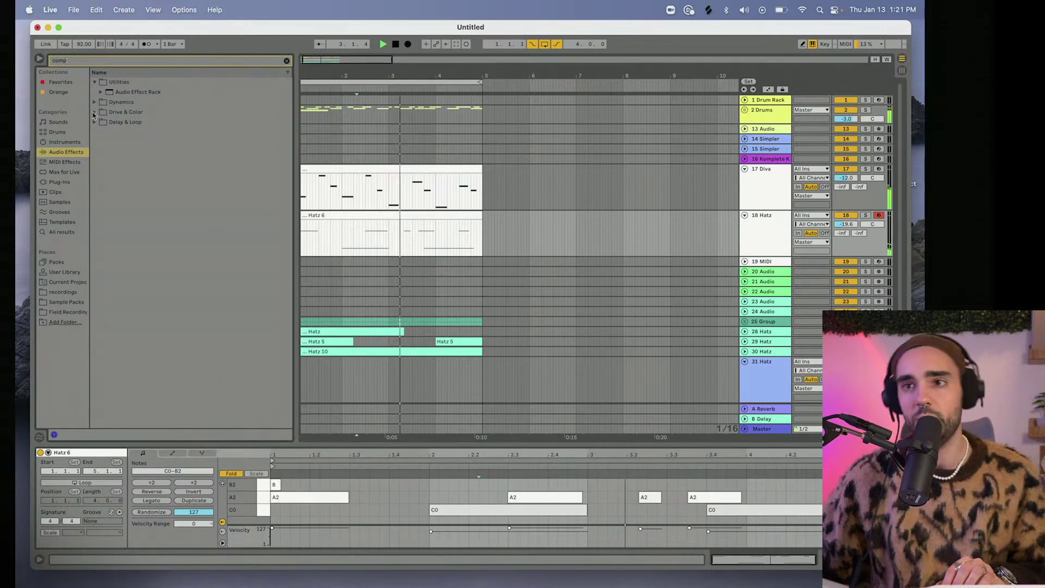
pyautogui.click(94, 113)
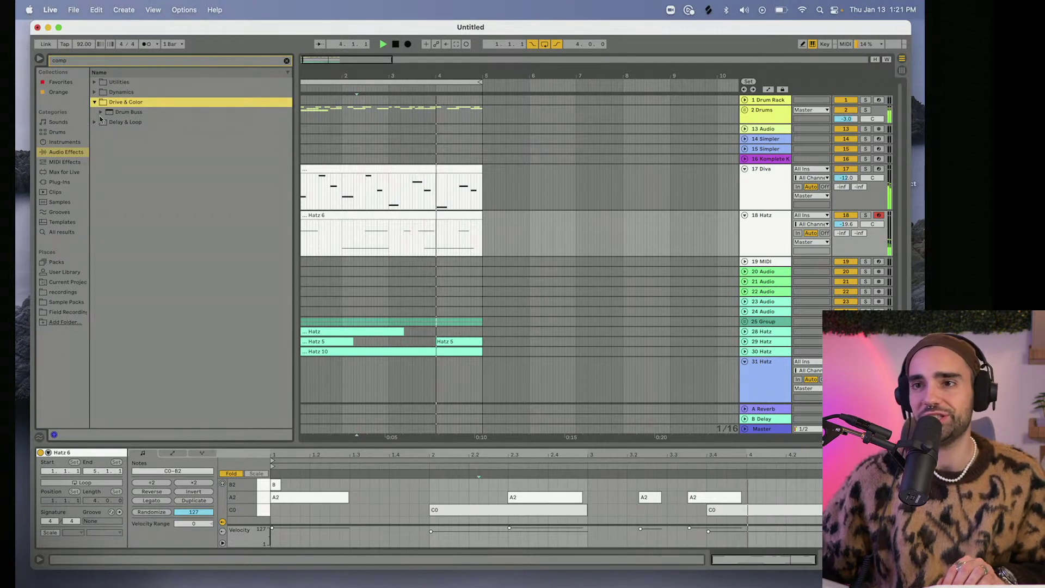
pyautogui.click(94, 92)
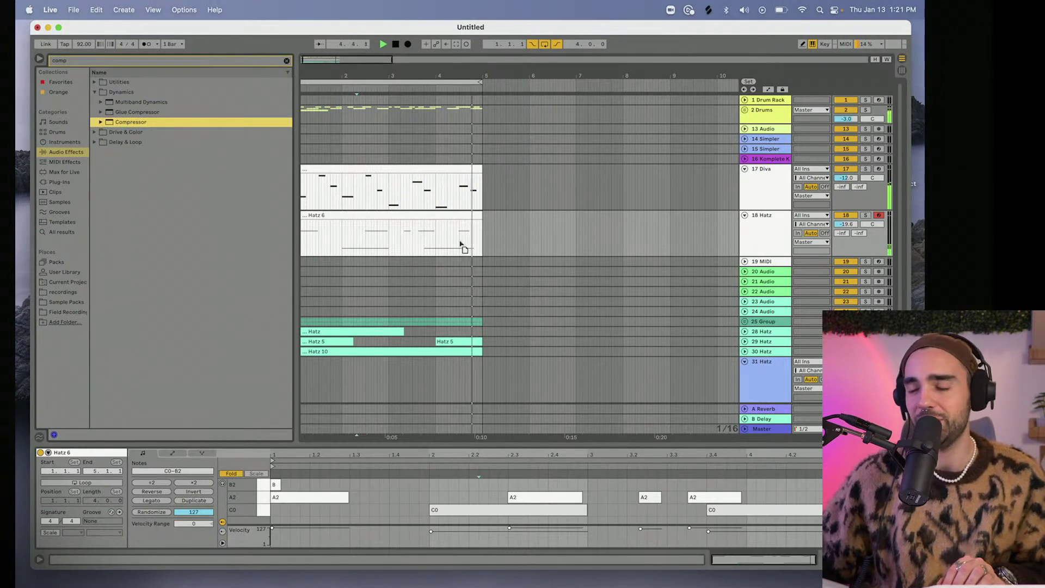
pyautogui.press('Down')
pyautogui.press('Down')
pyautogui.press('Down')
pyautogui.press('Return')
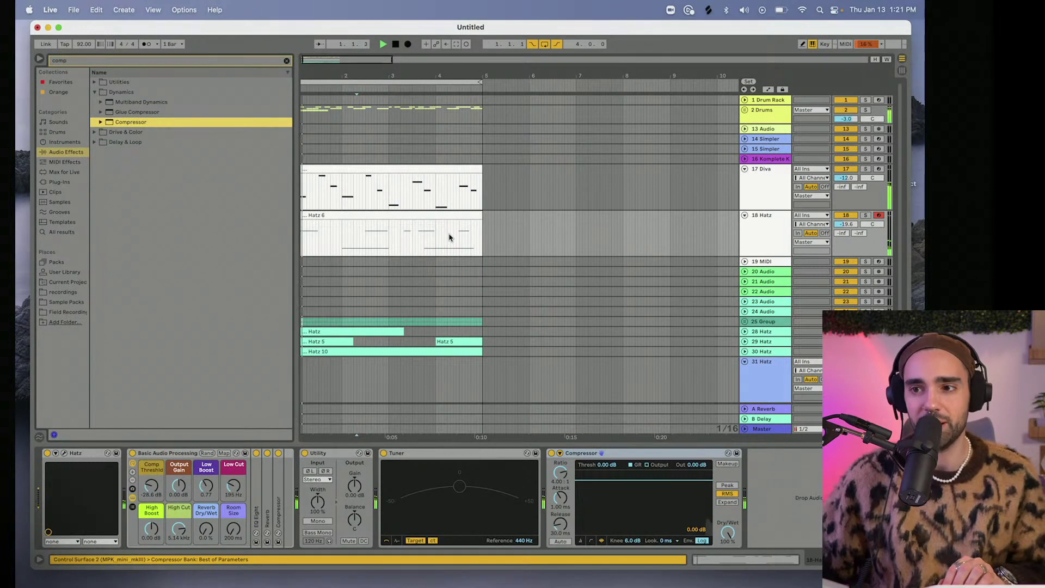
# Sidechain the new Compressor on 18 Hatz to the kick track, Post FX, and set its threshold to -24.5 dB.
pyautogui.click(563, 461)
pyautogui.click(567, 479)
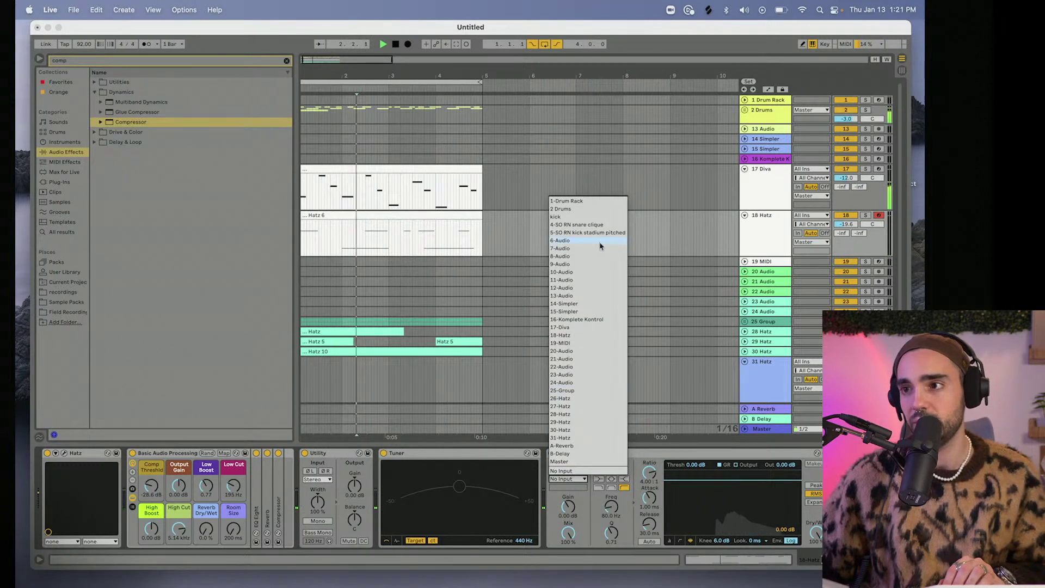
pyautogui.click(587, 210)
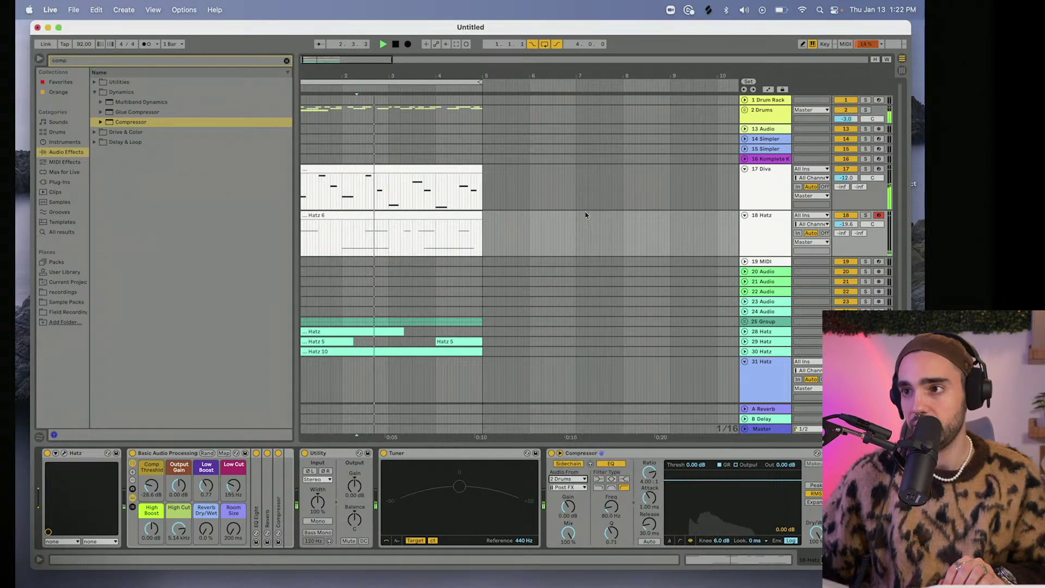
pyautogui.click(568, 487)
pyautogui.click(575, 504)
pyautogui.click(567, 479)
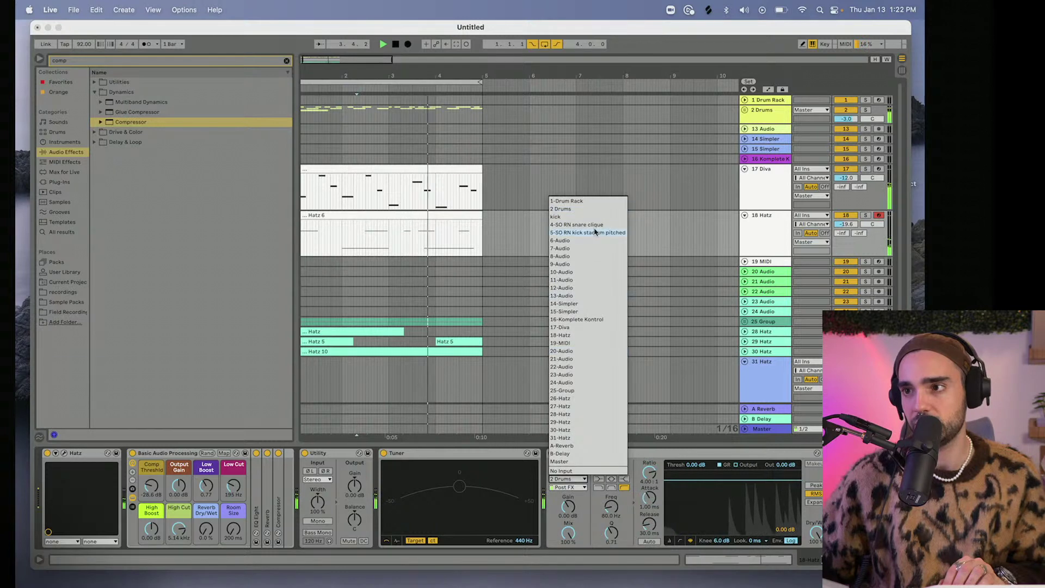
pyautogui.click(582, 217)
pyautogui.moveTo(687, 464); pyautogui.dragTo(619, 490)
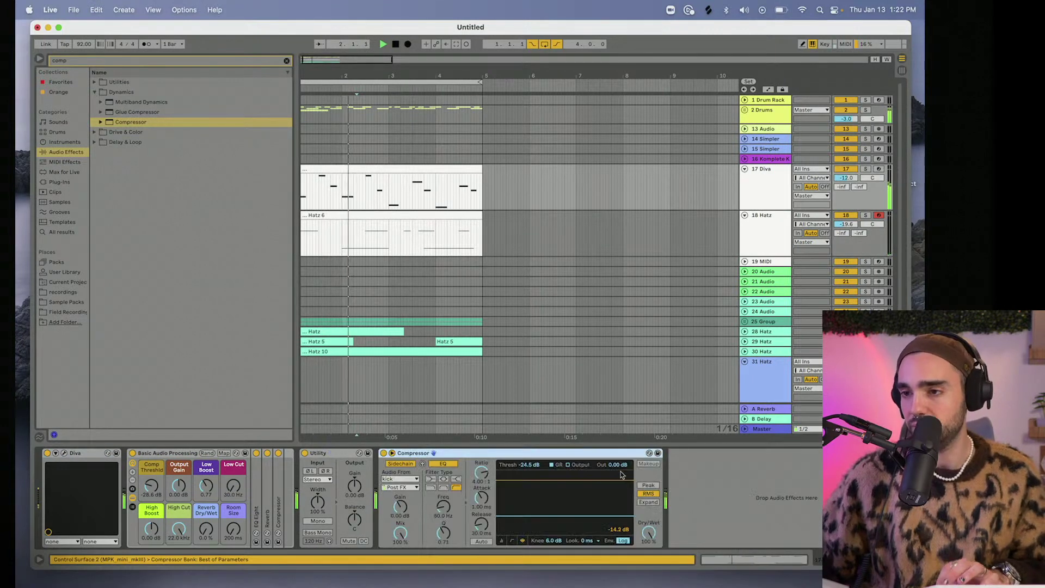
# Paste the kick-sidechained Compressor onto 25 Group and the separate Hatz tracks through 30 Hatz.
pyautogui.scroll(-1, 618, 304)
pyautogui.click(617, 298)
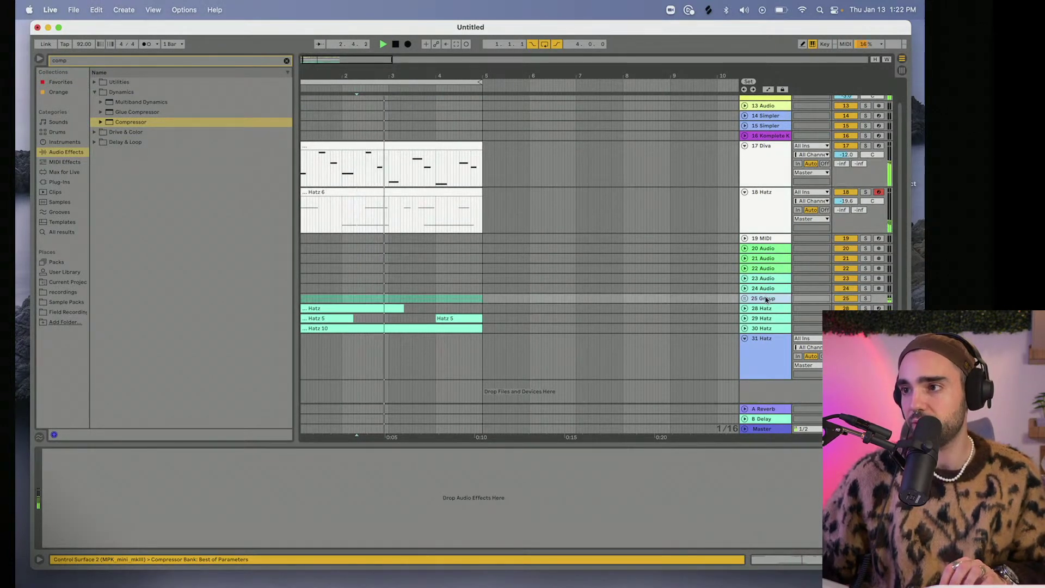
pyautogui.click(720, 329)
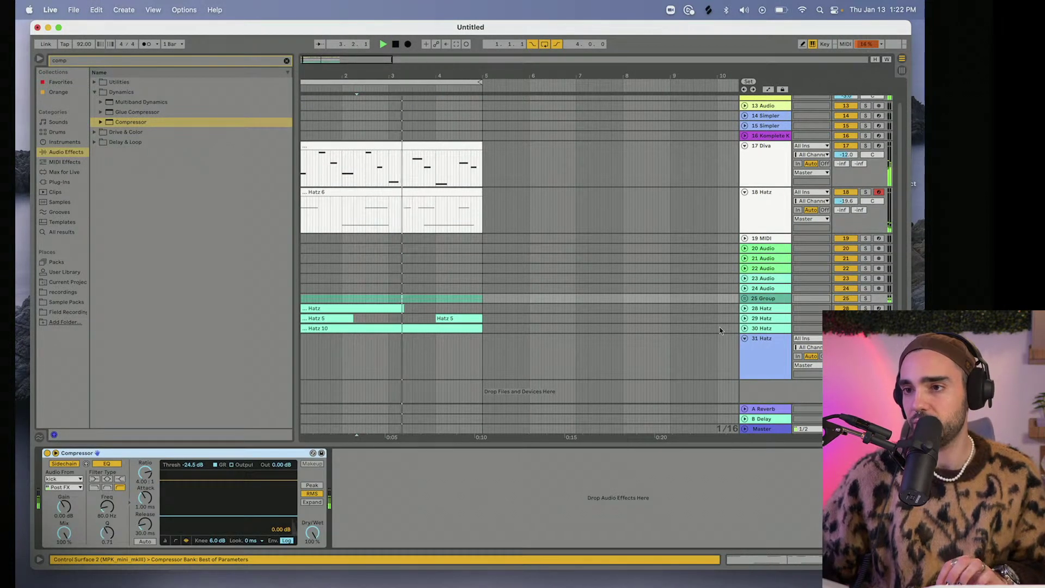
pyautogui.click(755, 317)
pyautogui.click(757, 329)
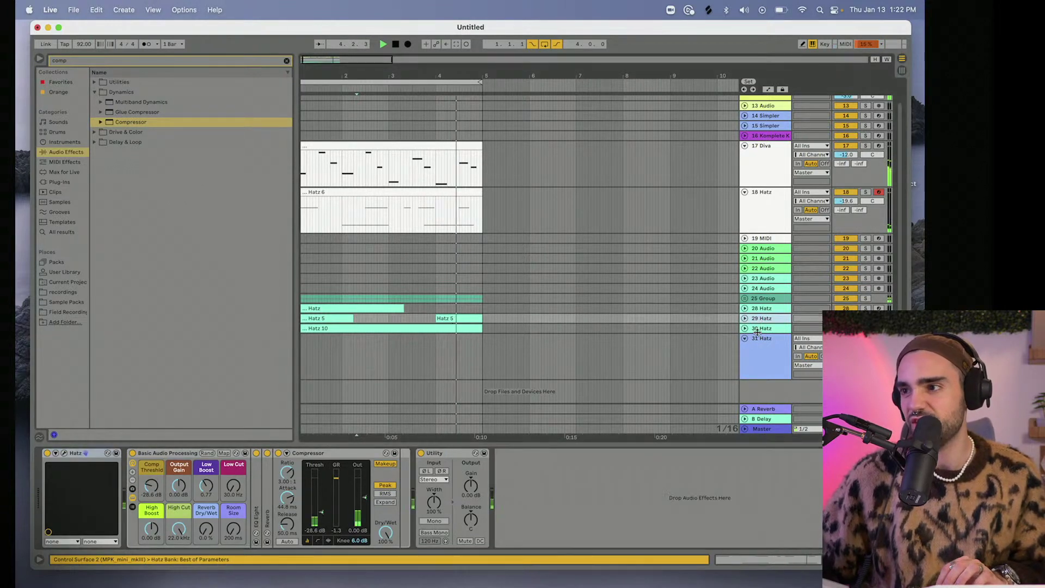
pyautogui.click(756, 319)
pyautogui.click(758, 329)
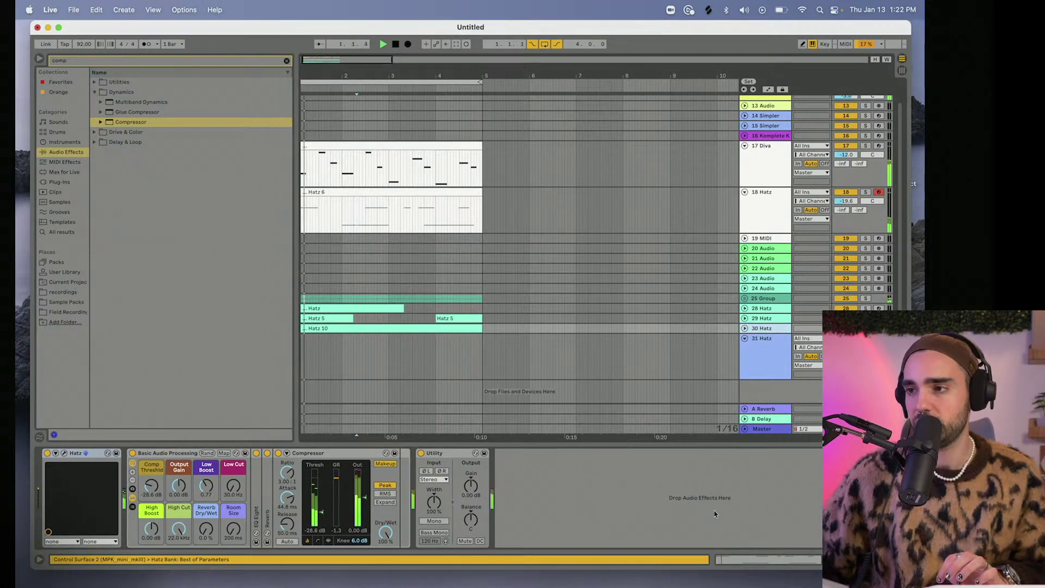
pyautogui.press('super+shift+z')
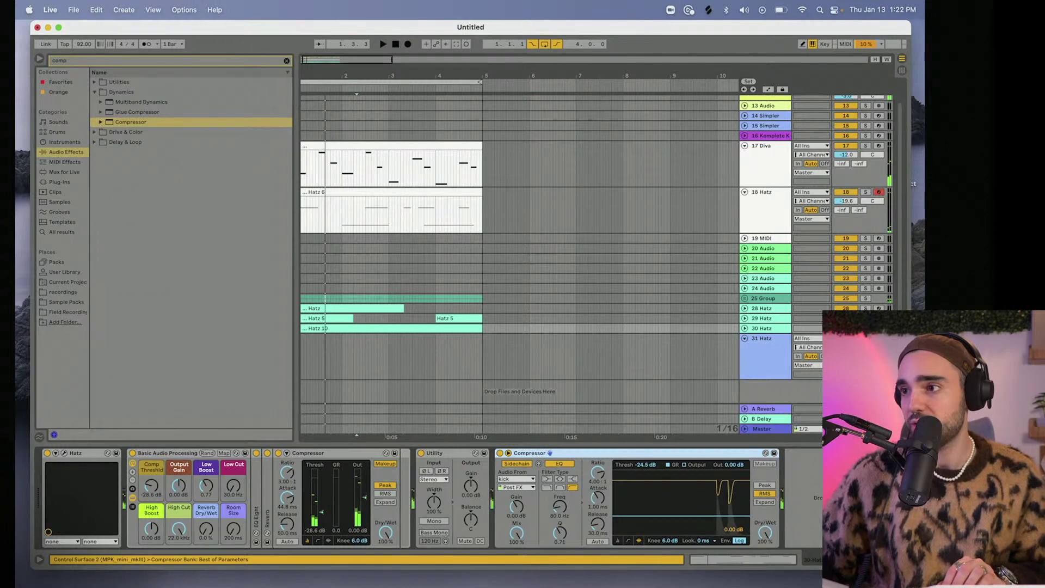
# Bypass the sidechain Compressor on 30 Hatz, and unfold 28 Hatz while auditioning it in solo.
pyautogui.keyDown('super'); pyautogui.click(846, 299); pyautogui.keyUp('super')
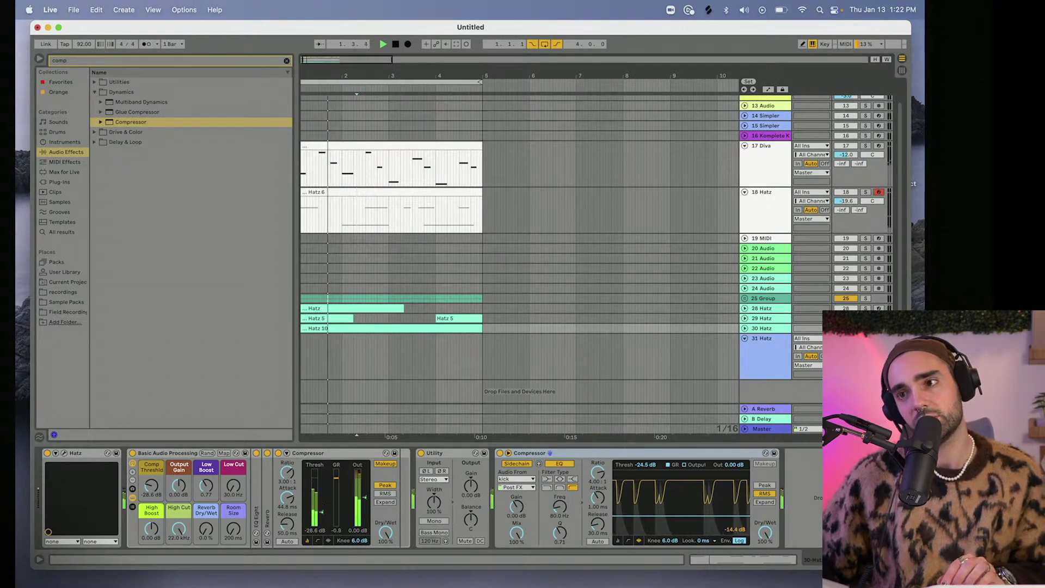
pyautogui.click(500, 453)
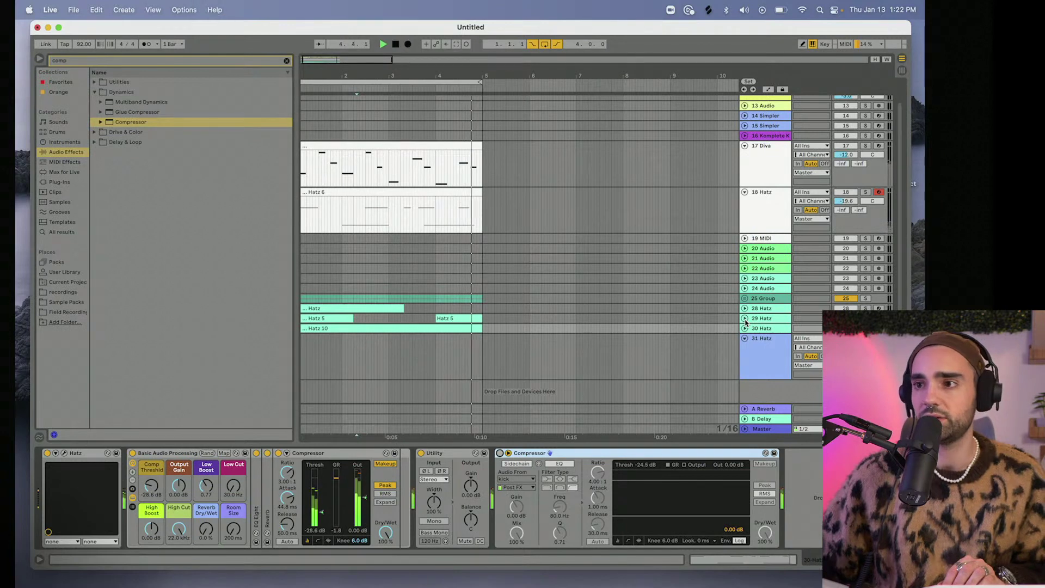
pyautogui.click(866, 308)
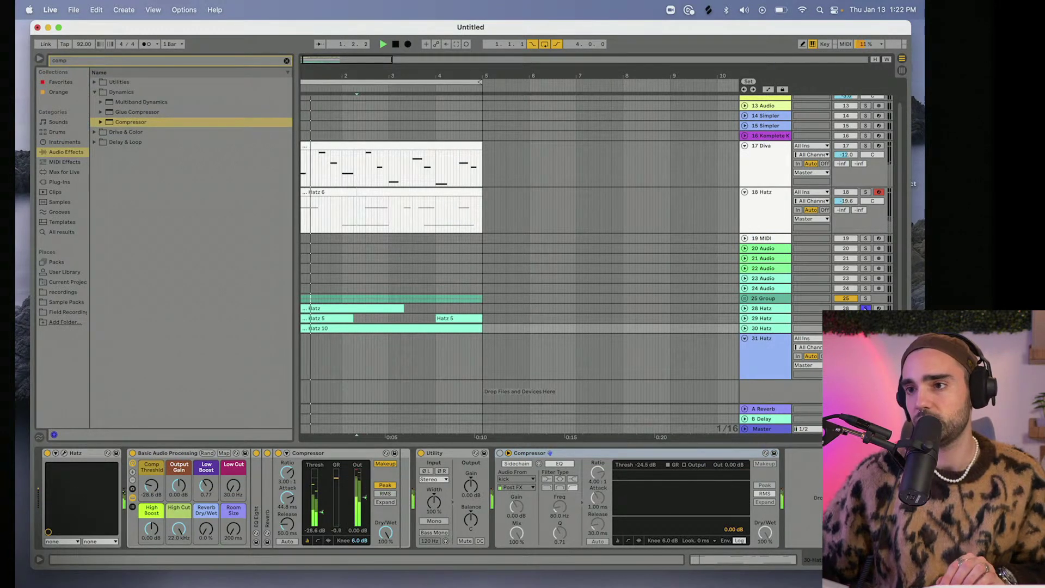
pyautogui.click(745, 308)
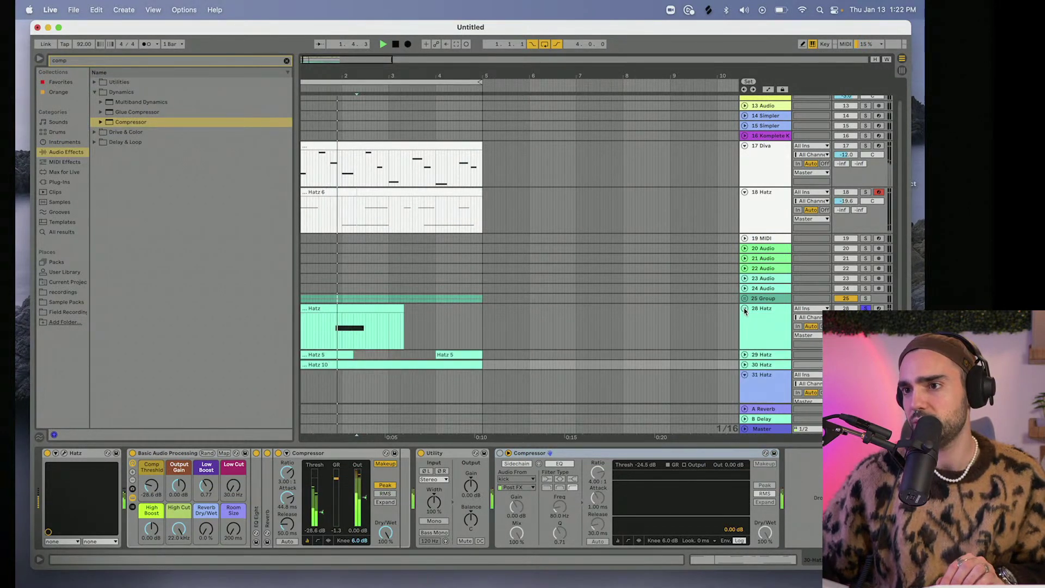
pyautogui.click(865, 308)
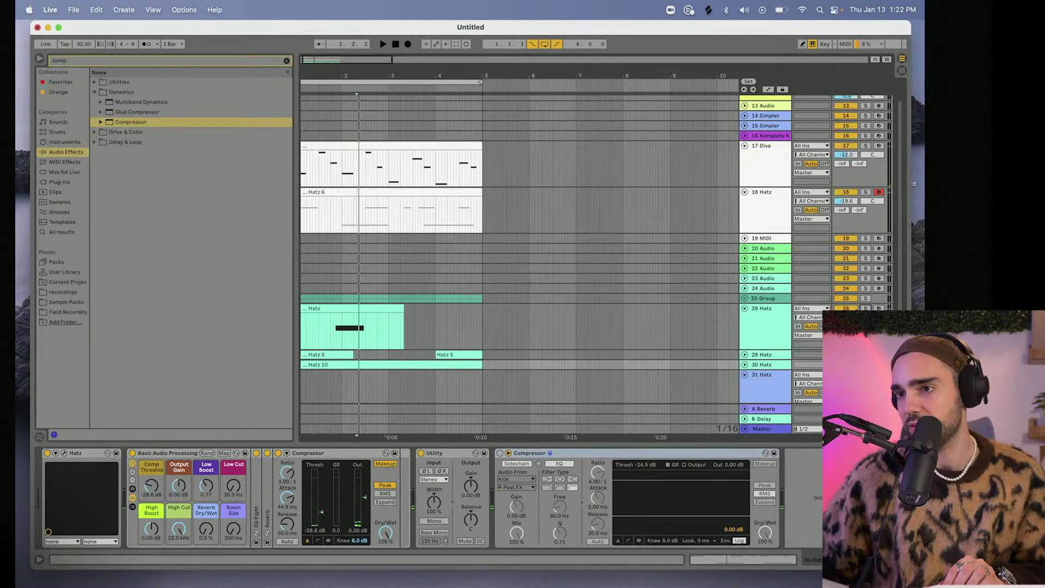
# Solo and play 25 Group, unsolo it, and play 18 Hatz in solo.
pyautogui.click(865, 299)
pyautogui.press('space')
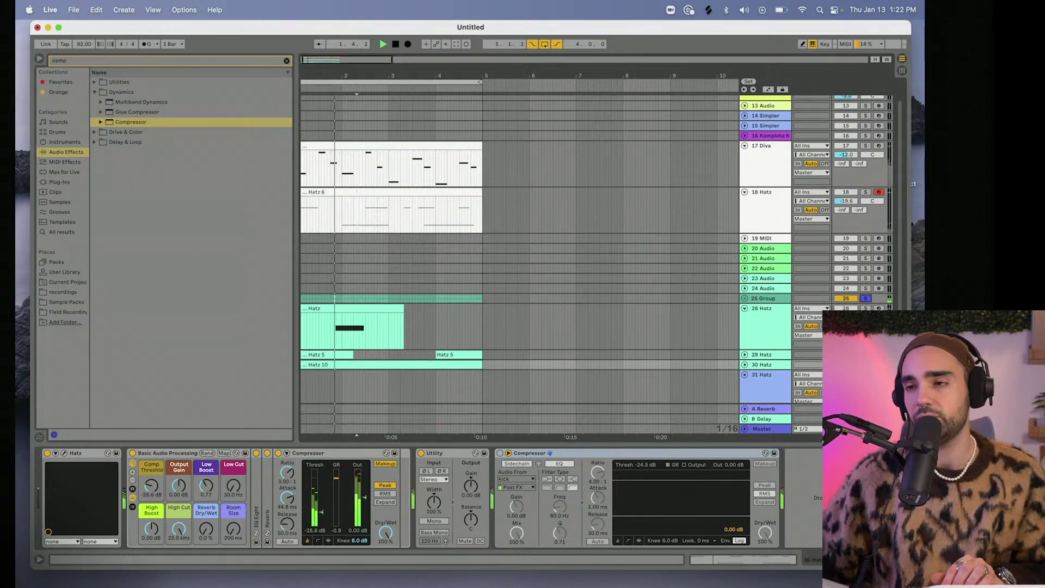
pyautogui.click(865, 298)
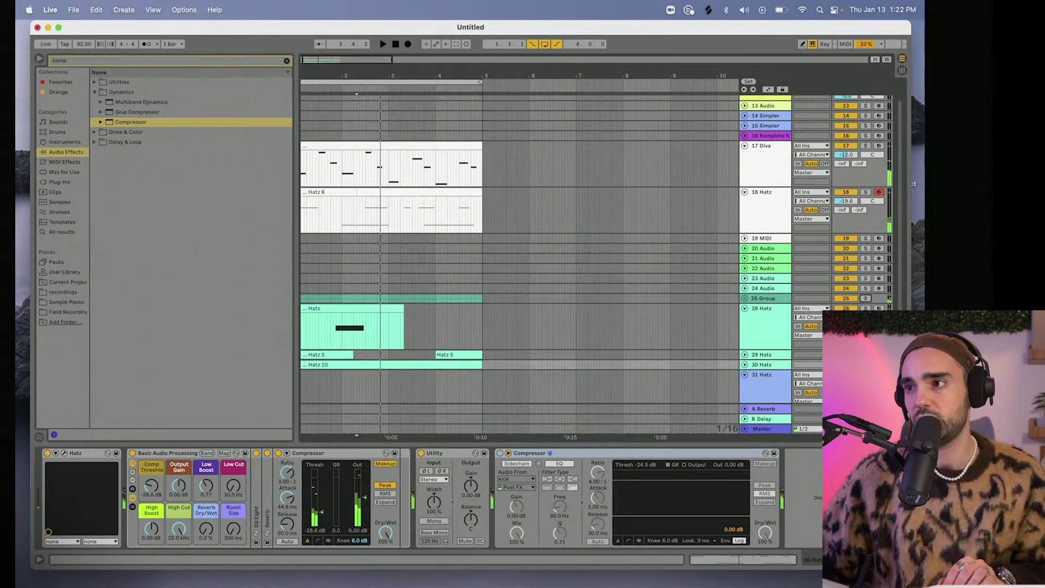
pyautogui.click(865, 192)
pyautogui.press('space')
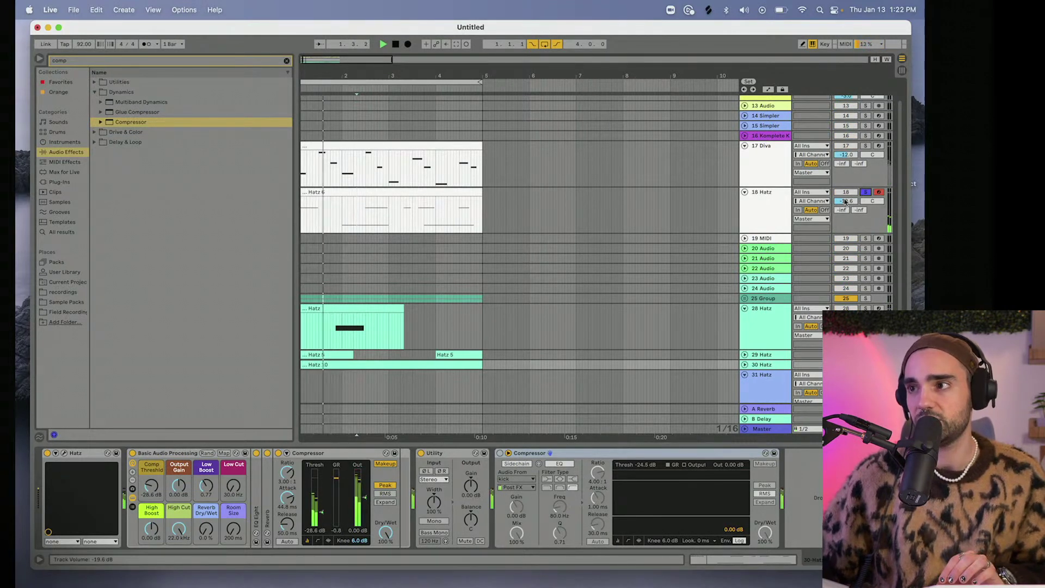
# Switch to Splice to preview the SSL_115 vocal loop, return to Live, unsolo 18 Hatz, and play the full beat.
pyautogui.click(709, 10)
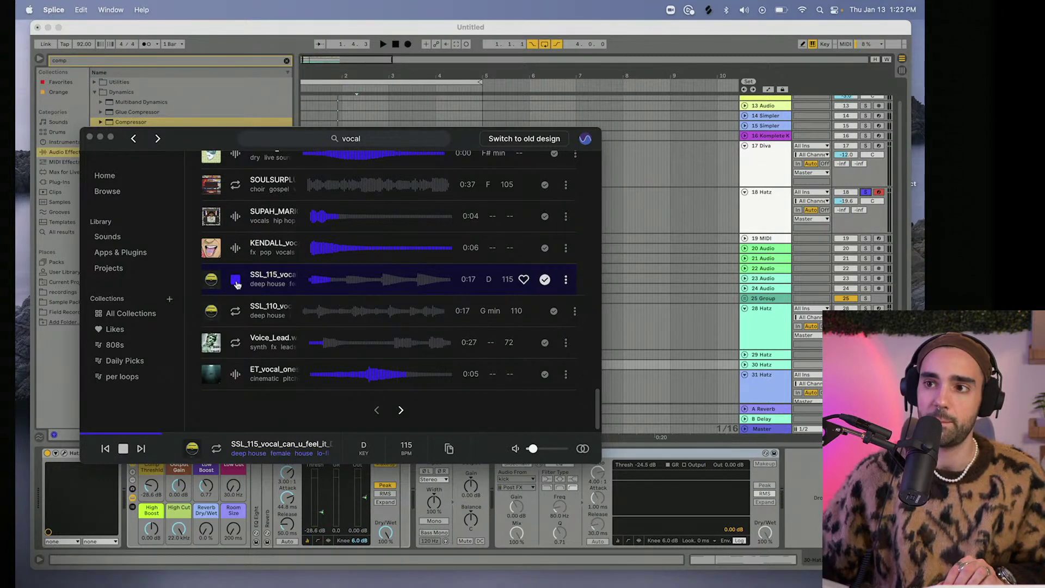
pyautogui.click(716, 216)
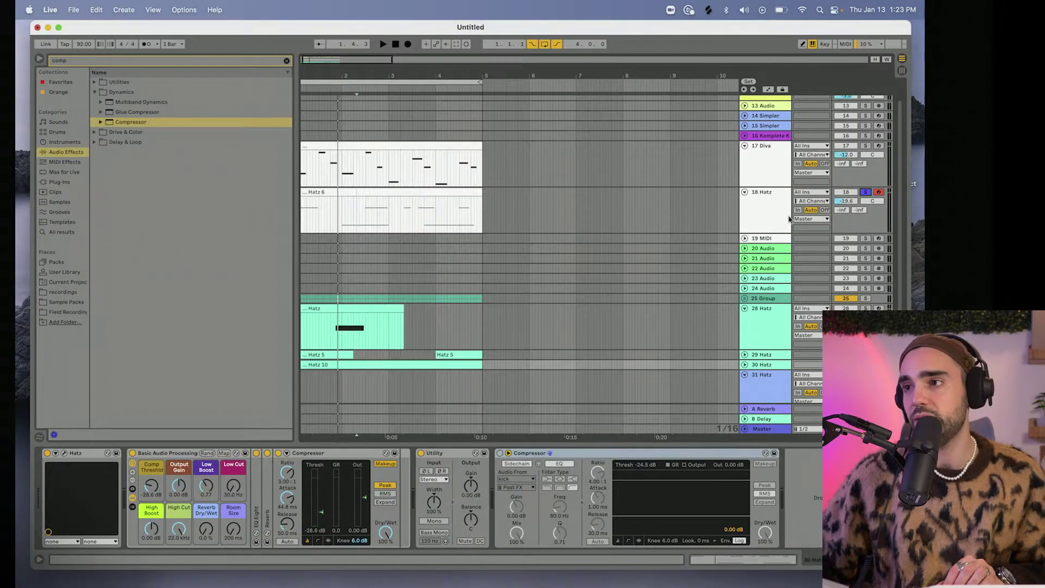
pyautogui.click(865, 193)
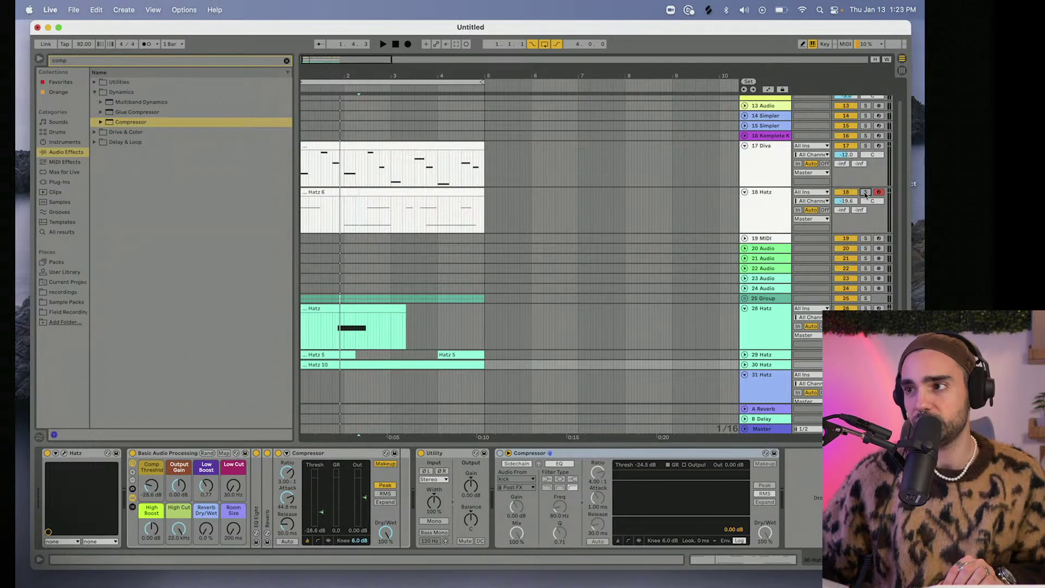
pyautogui.press('space')
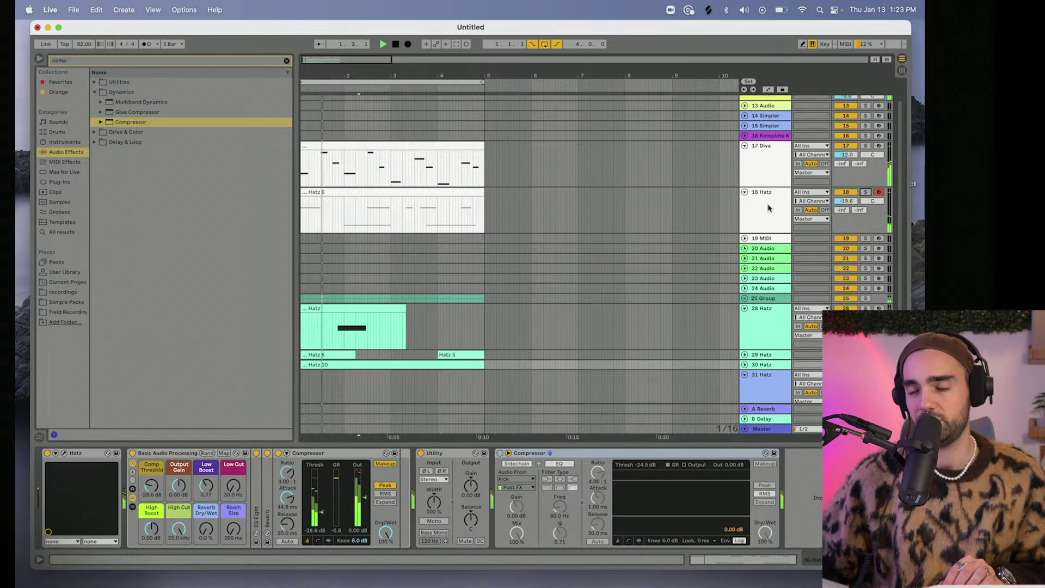
# Fold the 17 Diva lane and all remaining tracks, and show the device chain of 28 Hatz.
pyautogui.scroll(2, 768, 208)
pyautogui.click(762, 188)
pyautogui.click(744, 169)
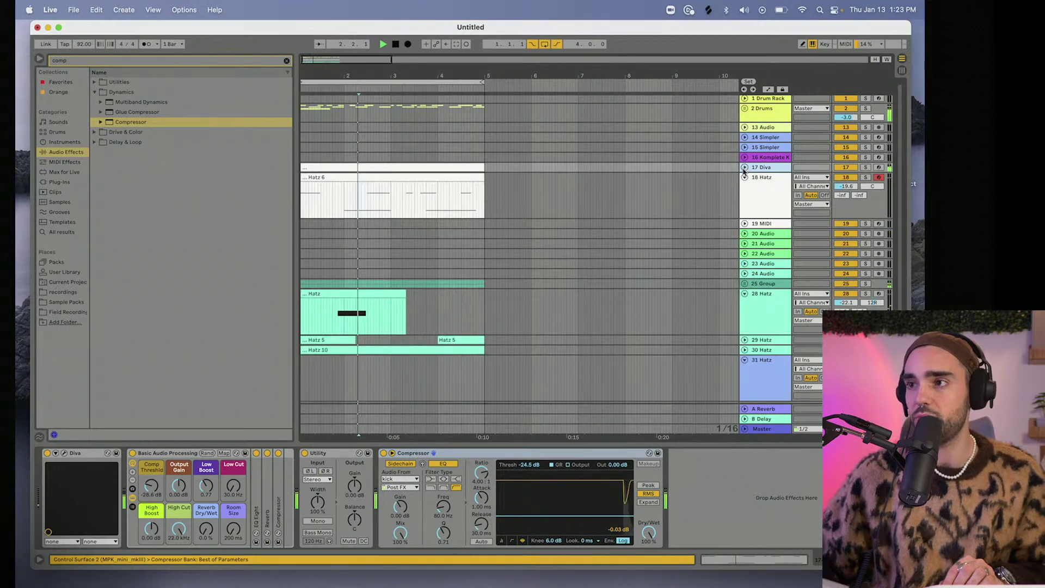
pyautogui.keyDown('alt'); pyautogui.click(744, 178); pyautogui.keyUp('alt')
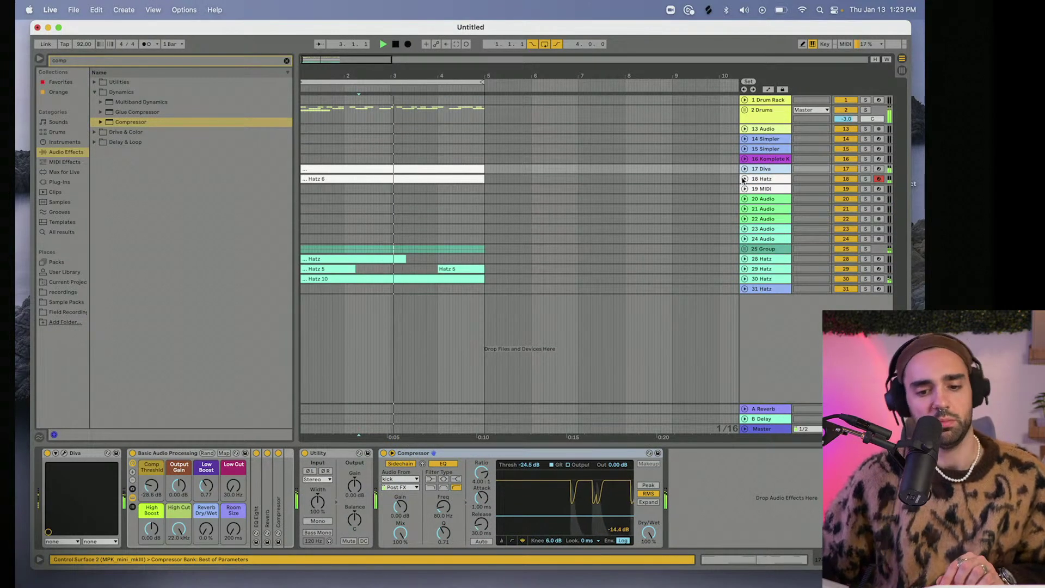
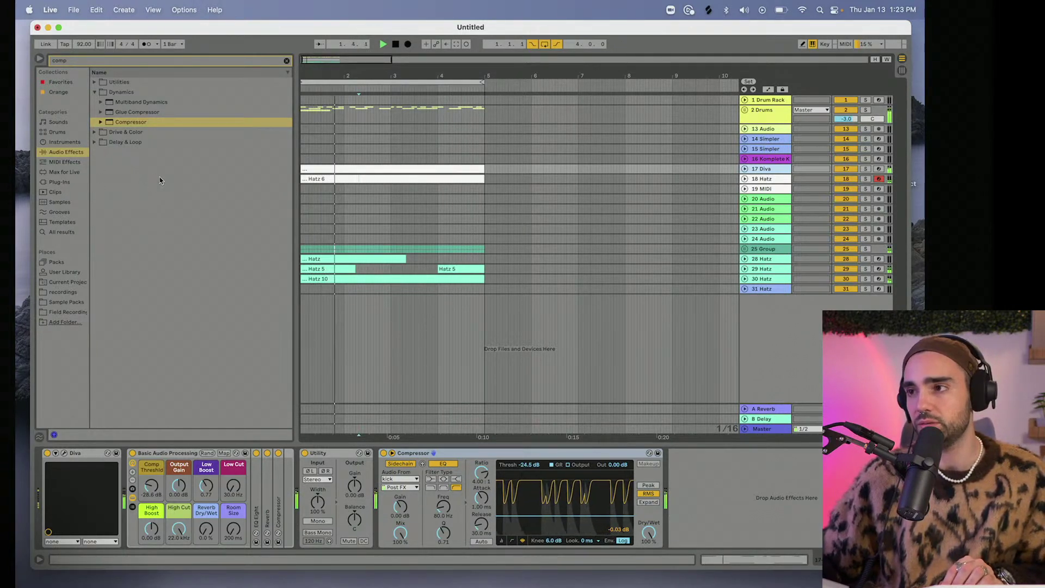
pyautogui.click(765, 260)
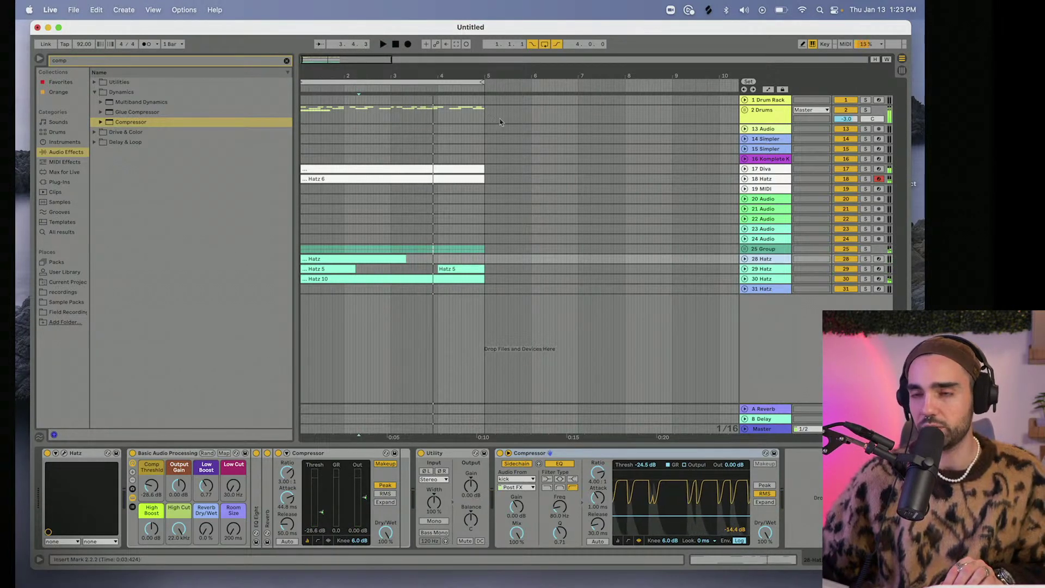
# Search the User Library for "mast" and load beat sketches master.adg onto the Master track.
pyautogui.click(402, 195)
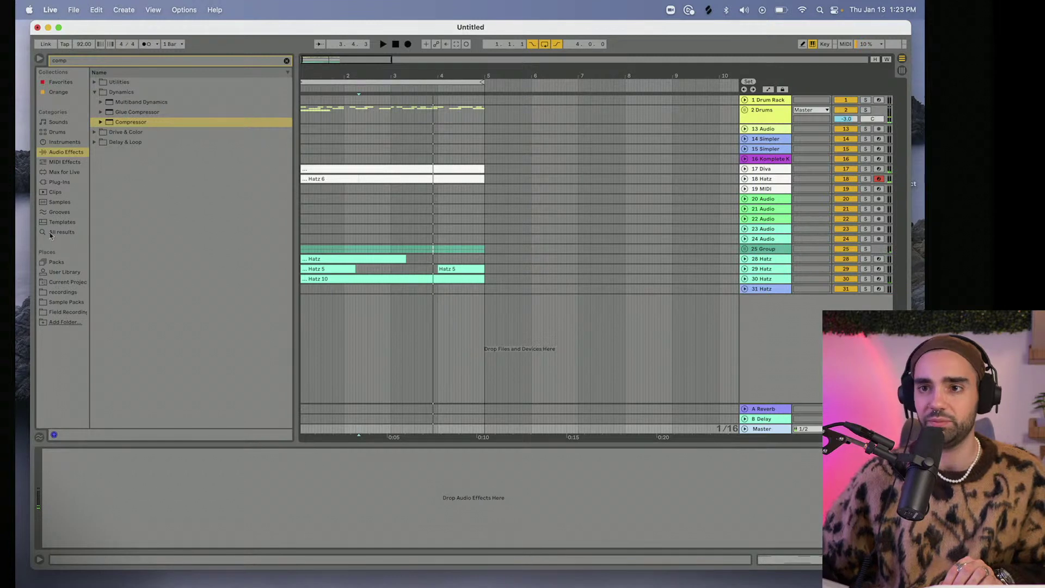
pyautogui.write('mater')
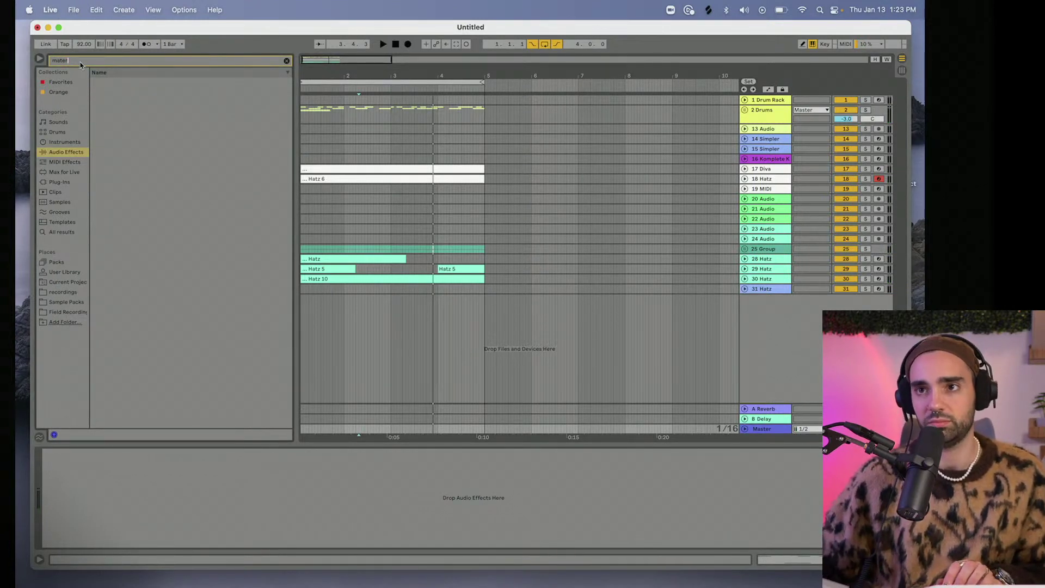
pyautogui.press('BackSpace')
pyautogui.press('BackSpace')
pyautogui.press('BackSpace')
pyautogui.write('st')
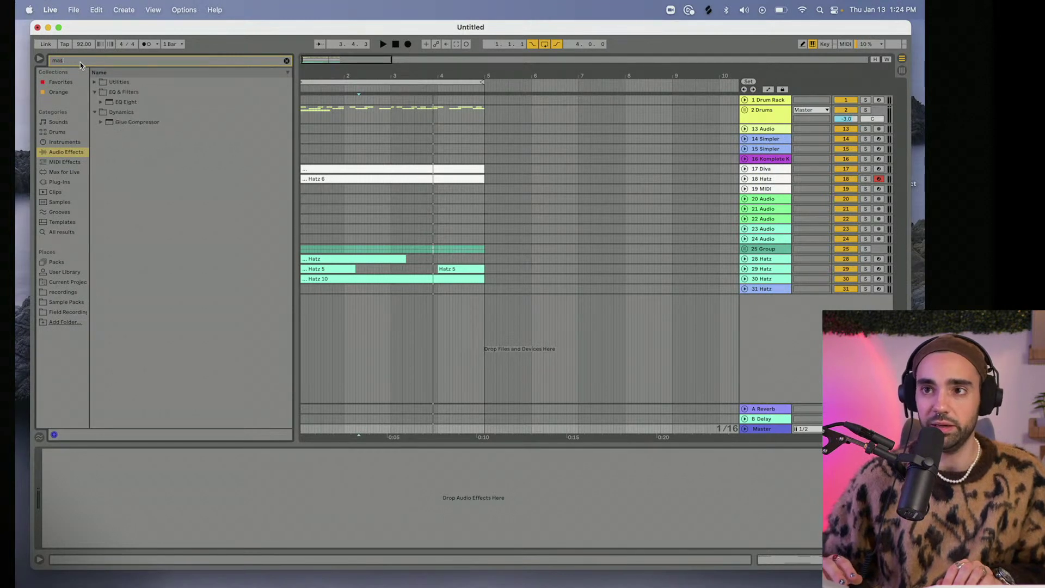
pyautogui.click(65, 272)
pyautogui.click(173, 103)
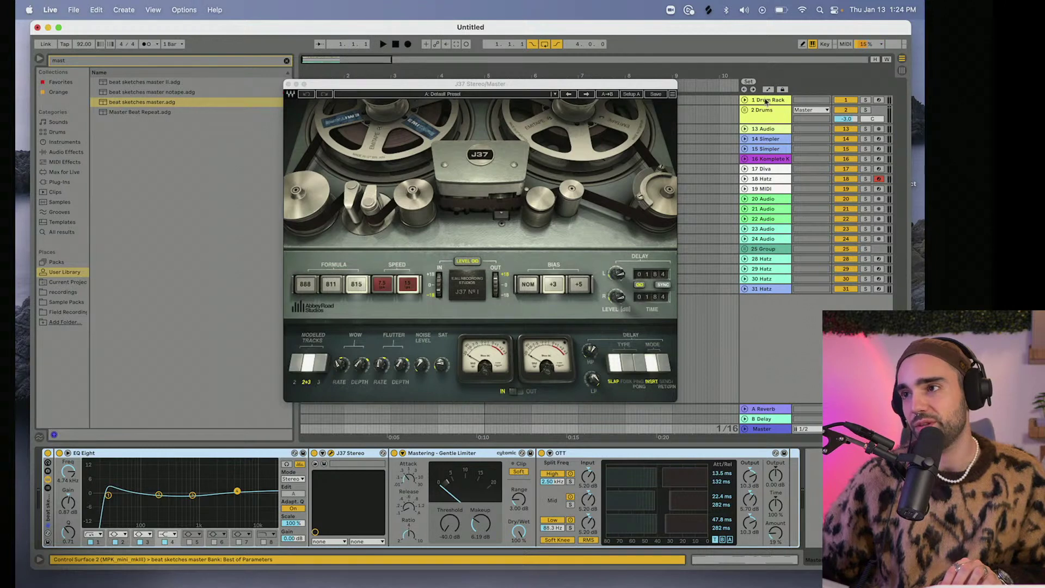
# Select all tracks from 1 Drum Rack through 31 Hatz and unfold their lanes.
pyautogui.click(766, 102)
pyautogui.click(765, 290)
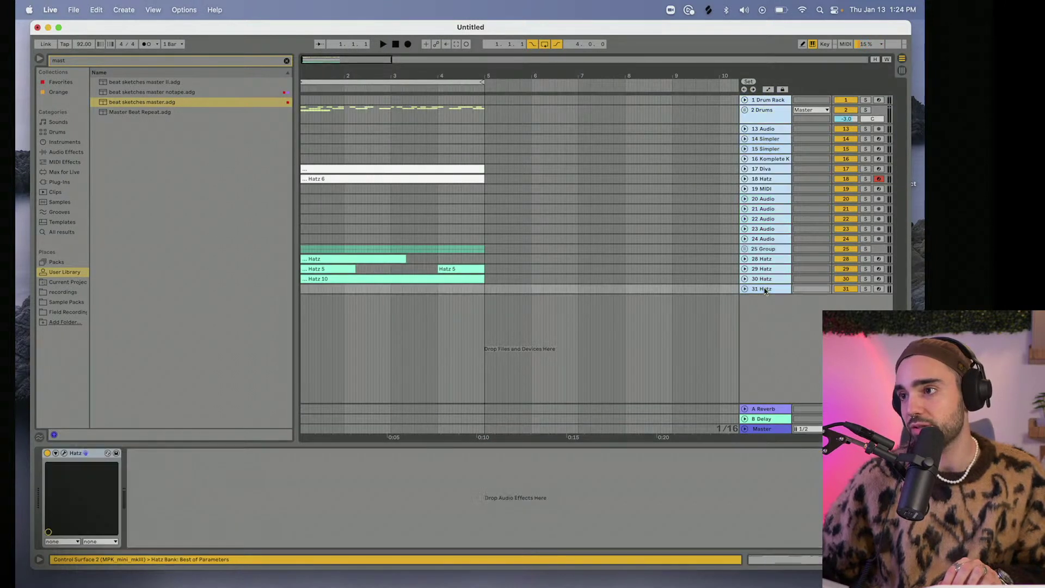
pyautogui.keyDown('alt'); pyautogui.click(744, 110); pyautogui.keyUp('alt')
pyautogui.press('super+a')
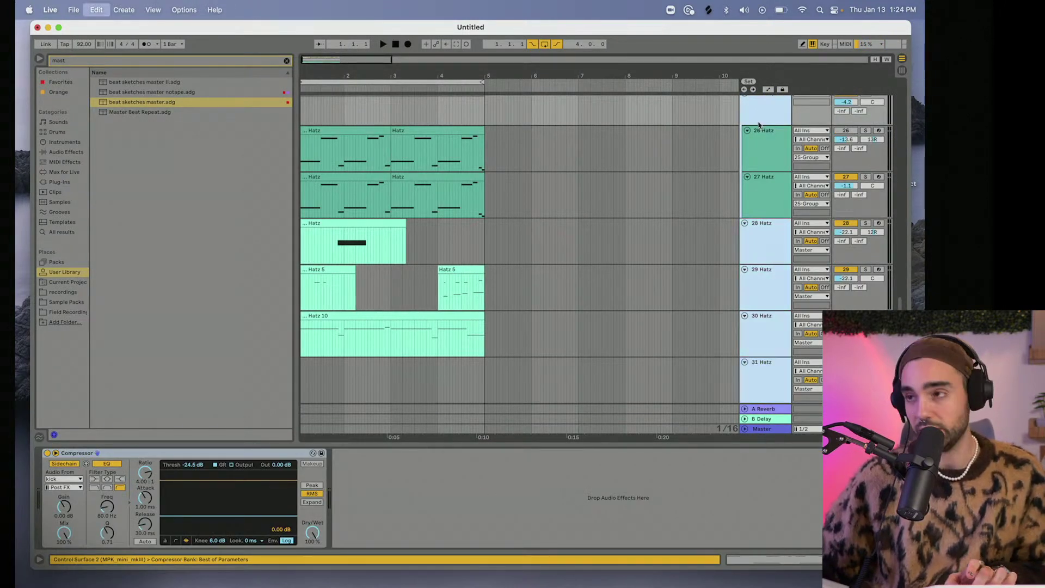
# Lower the volumes of all selected tracks together, bringing 24 Audio to -26.0 dB and 25 Group to -18.2 dB.
pyautogui.click(845, 102)
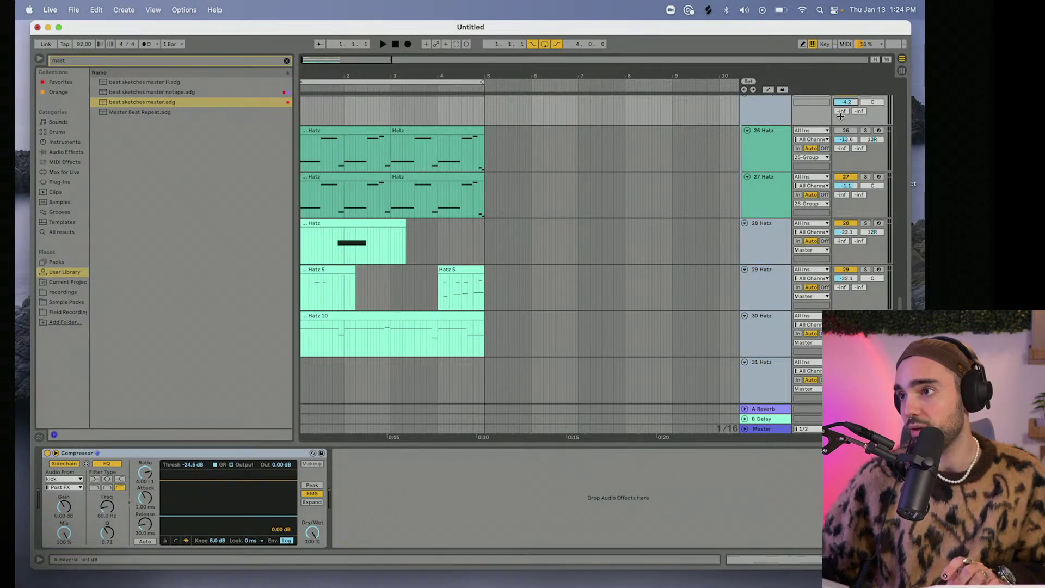
pyautogui.click(773, 153)
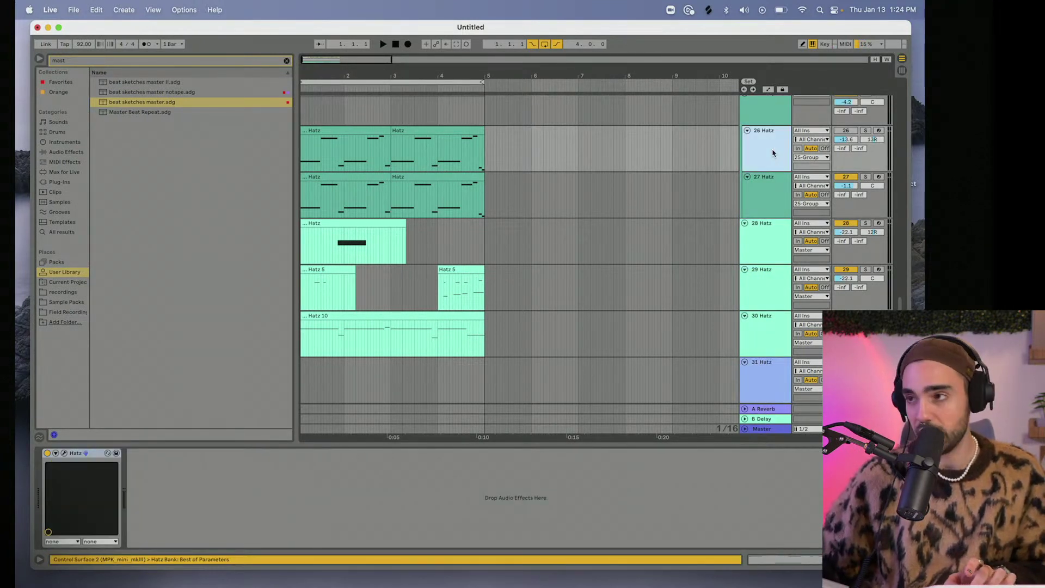
pyautogui.click(770, 121)
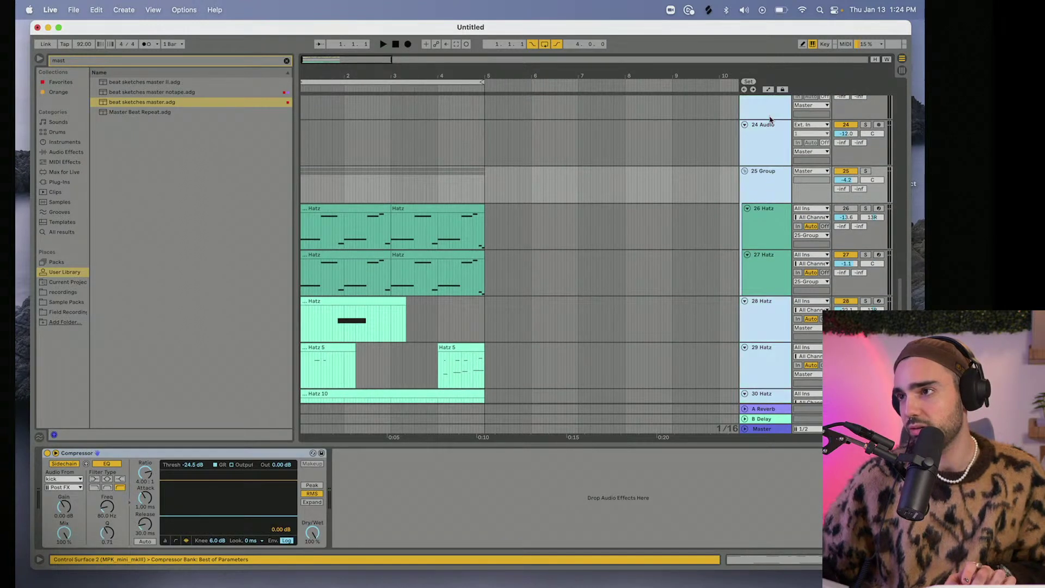
pyautogui.moveTo(847, 133); pyautogui.dragTo(846, 138)
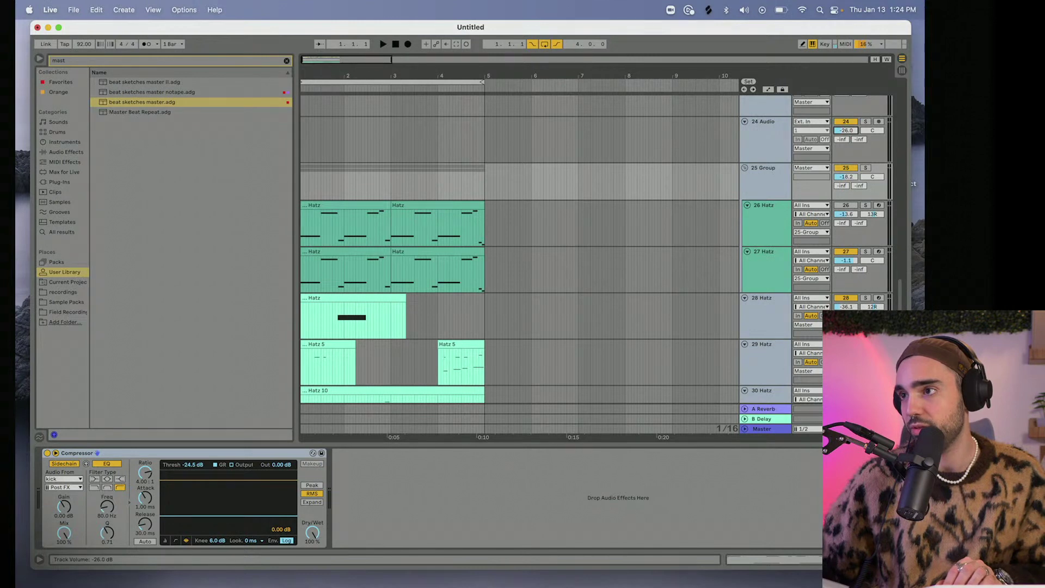
# Play the loop with the Master chain shown and raise the selected tracks' volumes together, bringing 24 Audio to -17.4 dB and 25 Group to -9.6 dB.
pyautogui.click(762, 429)
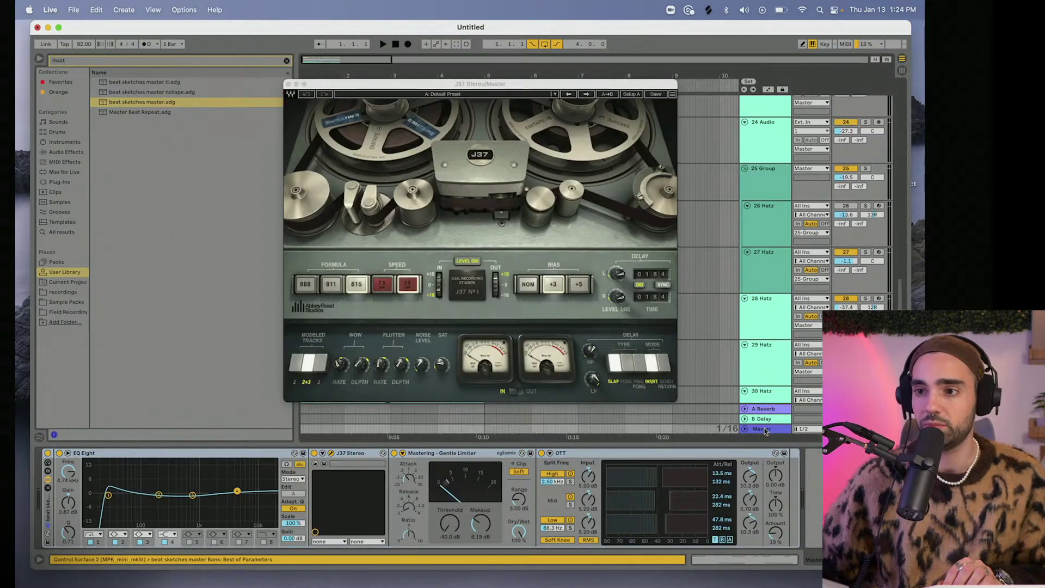
pyautogui.press('space')
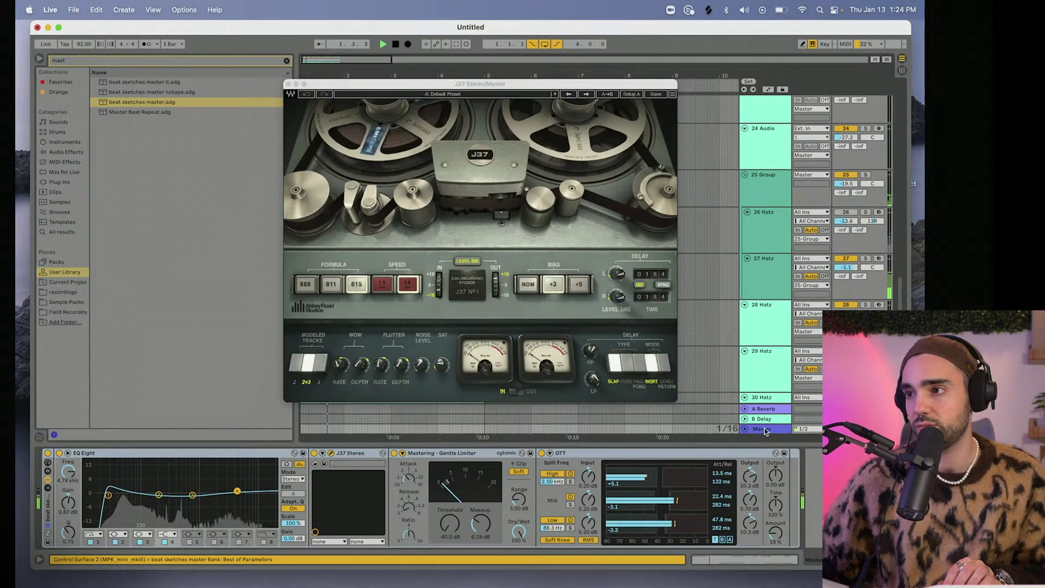
pyautogui.scroll(1, 773, 149)
pyautogui.click(773, 149)
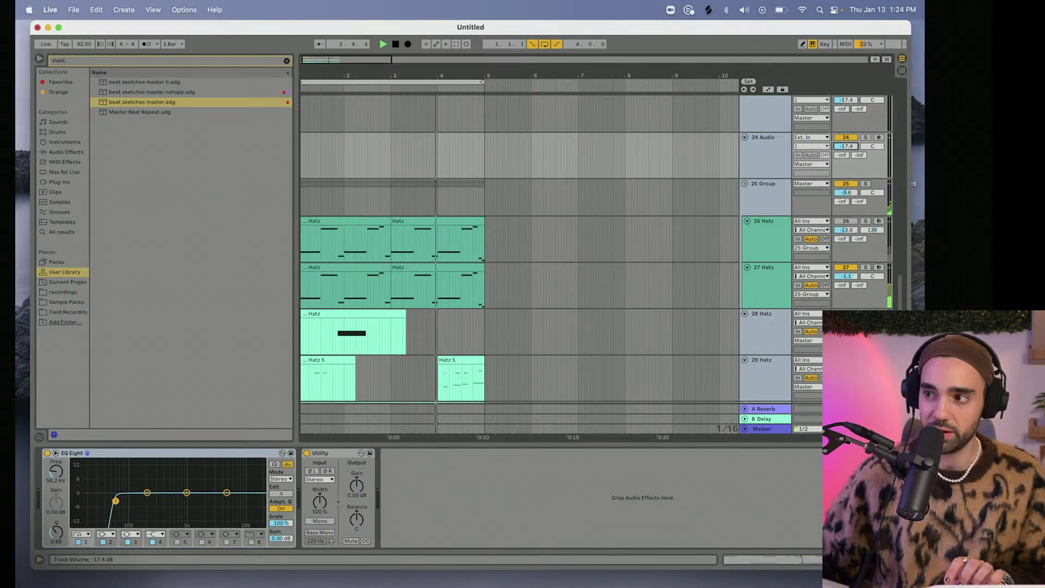
# Adjust the noise level of the J37 tape plug-in on the Master track and close its window.
pyautogui.click(762, 429)
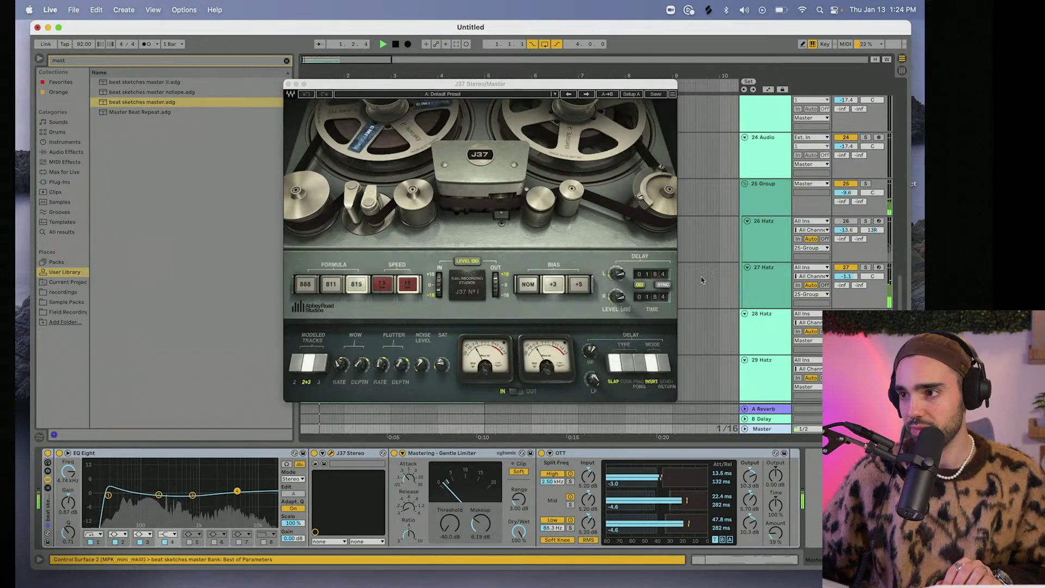
pyautogui.moveTo(502, 84); pyautogui.dragTo(327, 63)
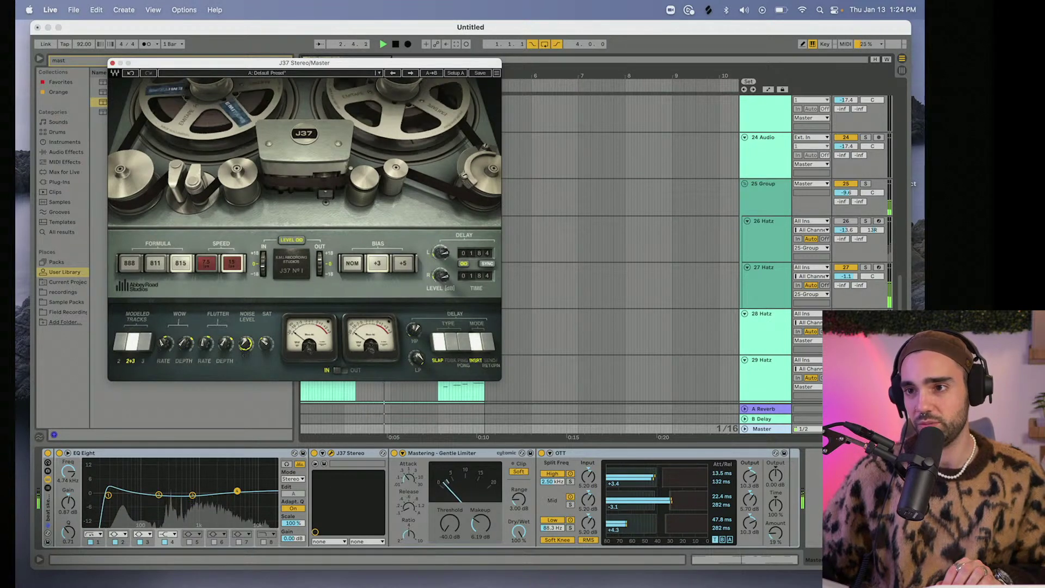
pyautogui.click(113, 64)
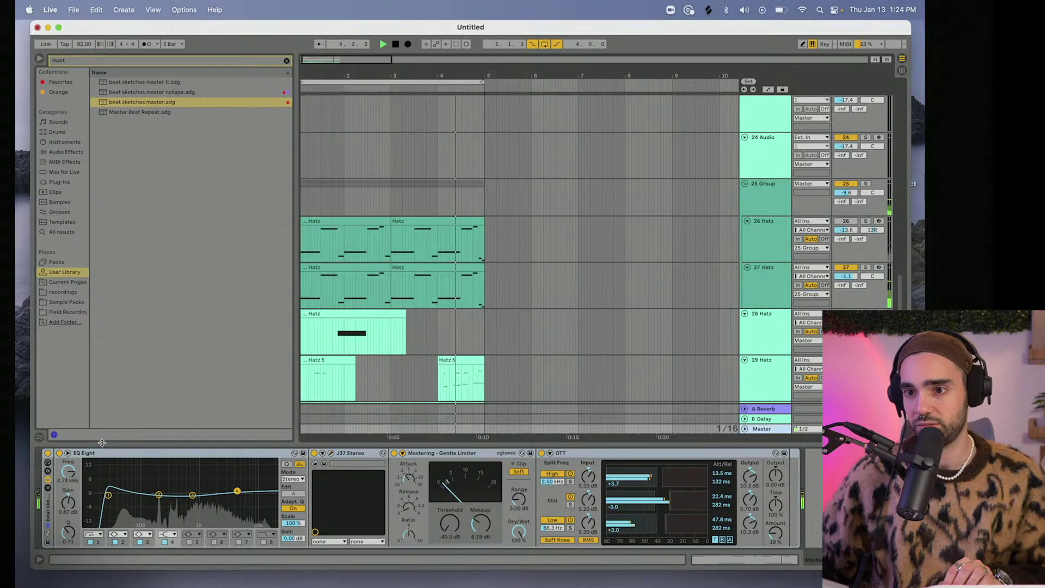
# Lower the volume of 30 Hatz to -38.6 dB and show its device chain.
pyautogui.scroll(-3, 632, 337)
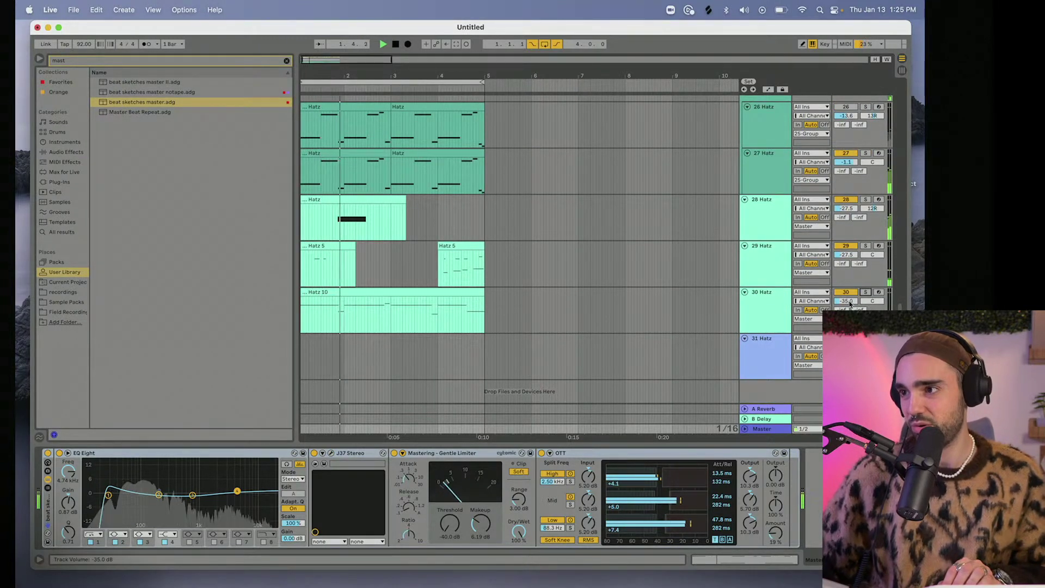
pyautogui.moveTo(850, 303); pyautogui.dragTo(850, 314)
pyautogui.click(809, 319)
pyautogui.press('Escape')
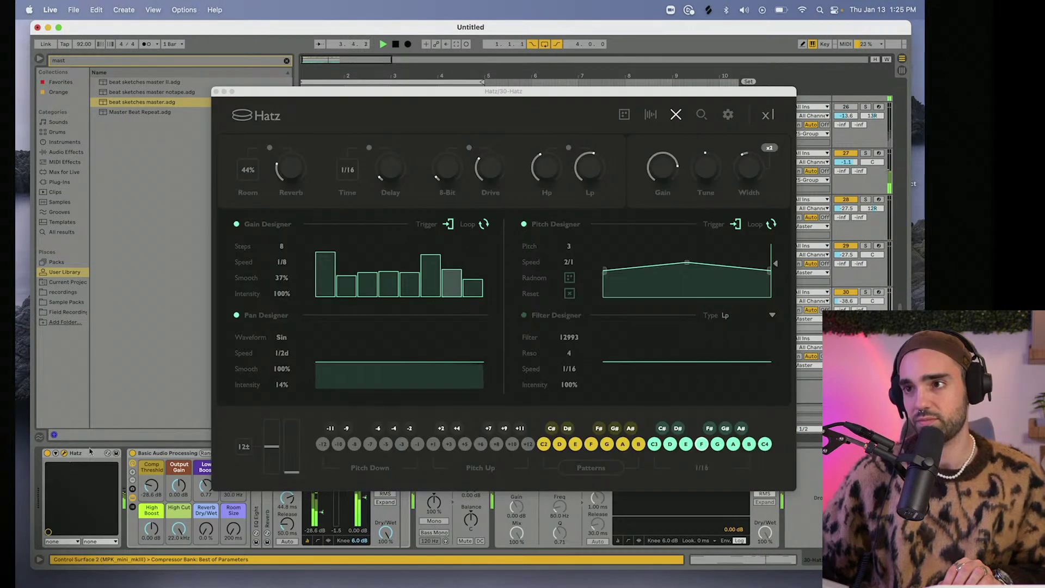
# Enable the filter section in the Hatz plug-in on track 30, set Lp to 18.1 kHz, and close the plug-in window.
pyautogui.click(64, 453)
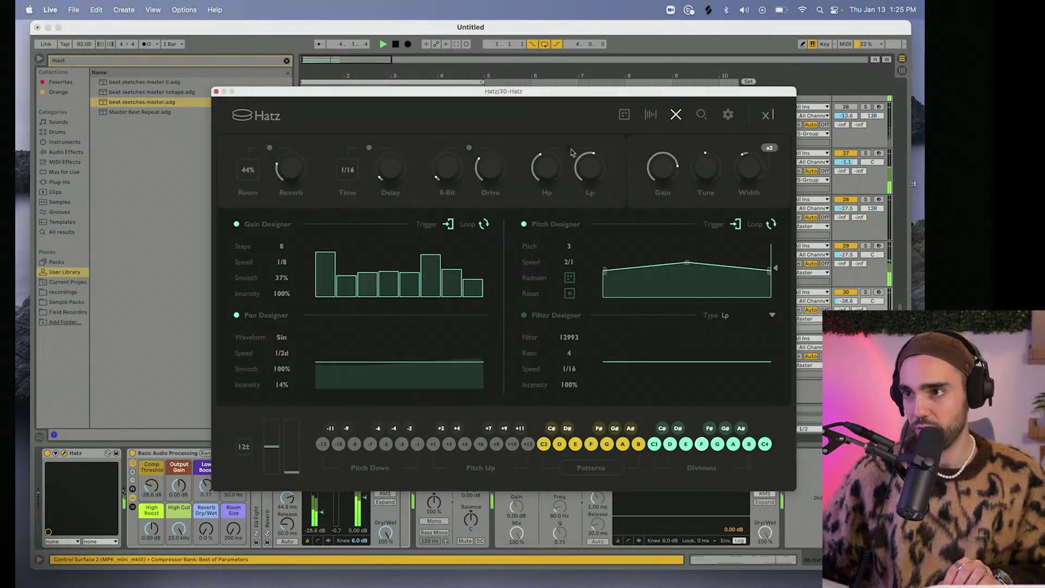
pyautogui.moveTo(571, 152)
pyautogui.mouseDown()
pyautogui.moveTo(591, 142)
pyautogui.moveTo(592, 109)
pyautogui.moveTo(577, 147)
pyautogui.moveTo(586, 164)
pyautogui.mouseUp()
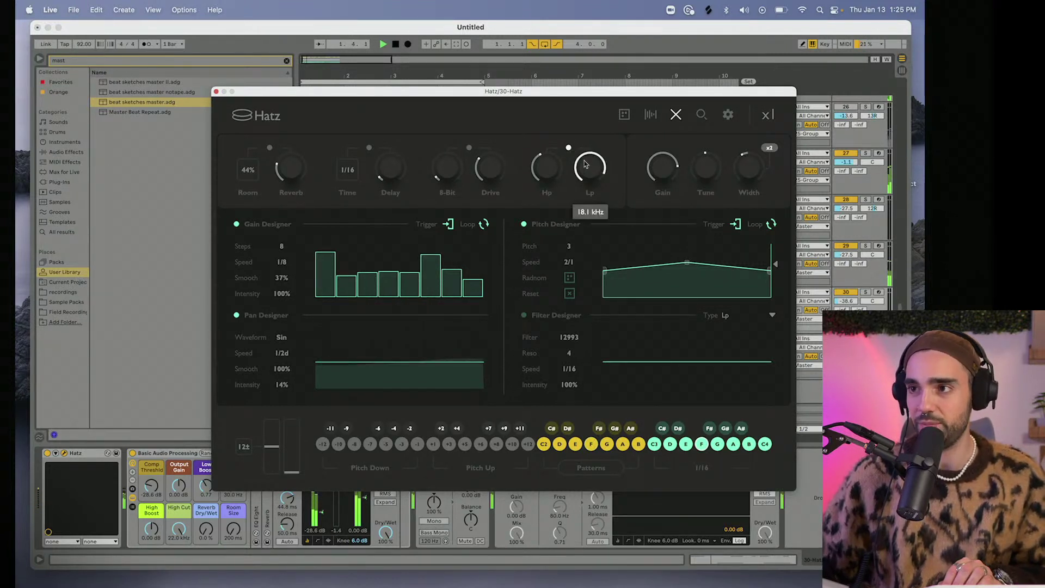
pyautogui.click(217, 91)
# Show the device chain of 17 Diva and set its Basic Audio Processing High Cut to 10.6 kHz.
pyautogui.scroll(10, 441, 219)
pyautogui.scroll(-10, 440, 219)
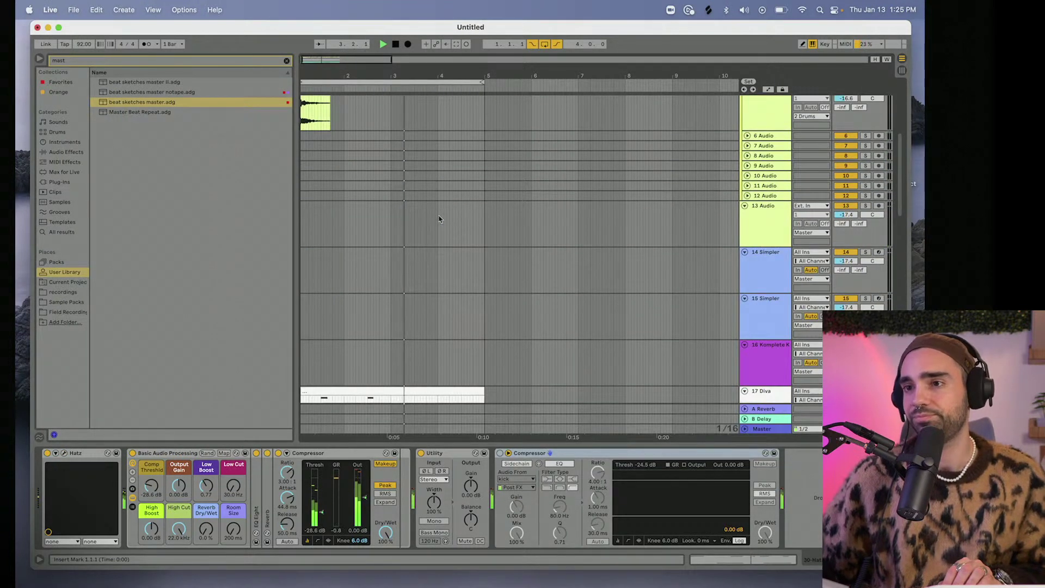
pyautogui.click(760, 299)
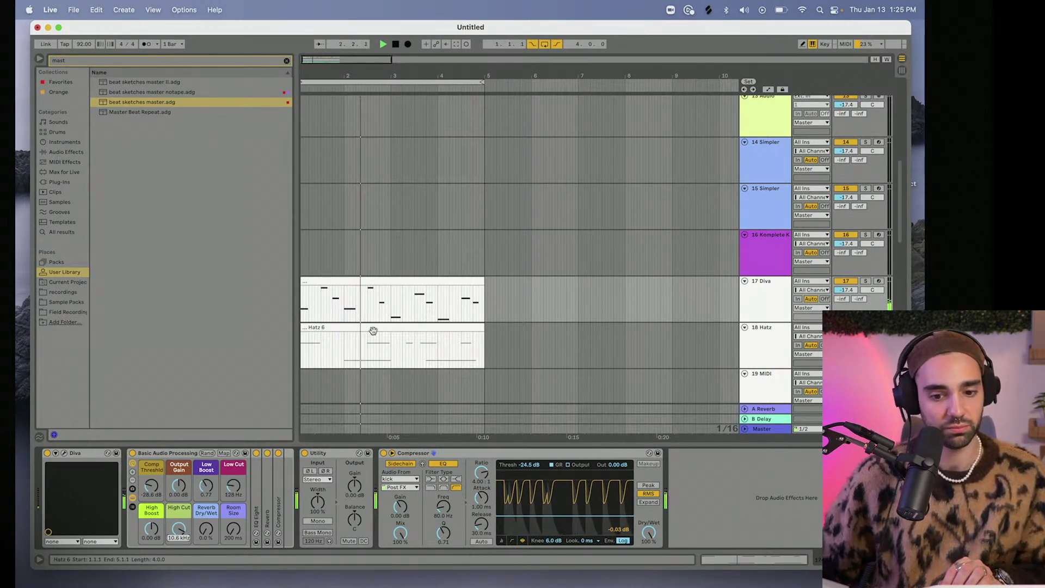
pyautogui.hscroll(1, 375, 332)
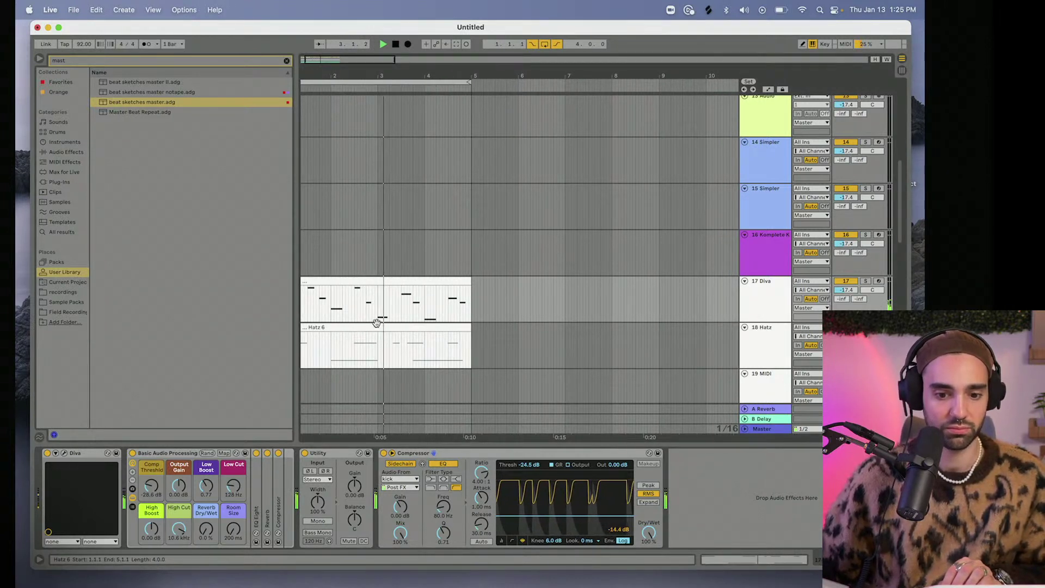
pyautogui.hscroll(-1, 376, 325)
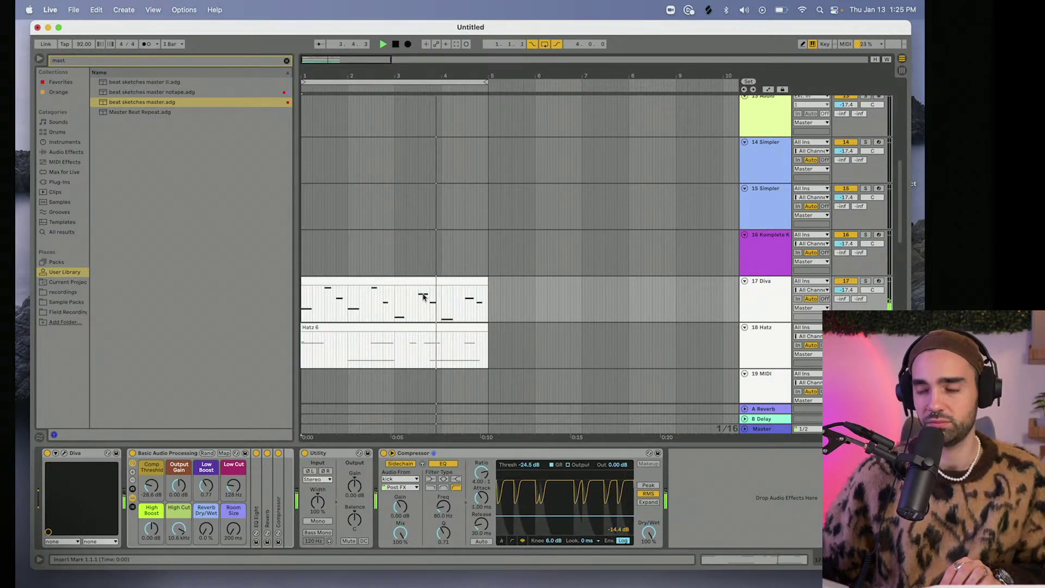
# Stop playback, fold all track lanes, and show the device chain of 19 MIDI.
pyautogui.press('super+s')
pyautogui.click(608, 323)
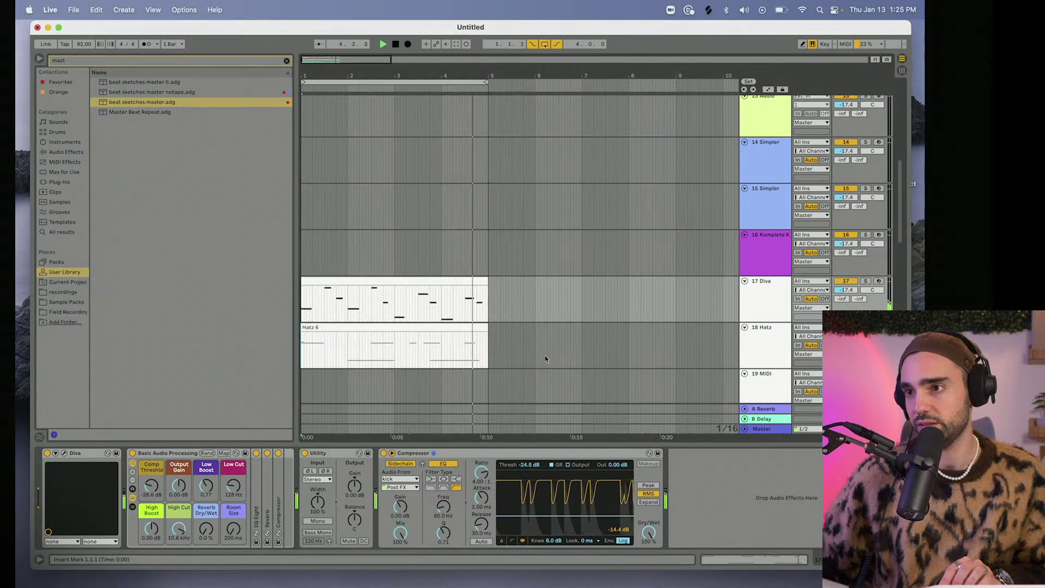
pyautogui.scroll(10, 547, 348)
pyautogui.keyDown('alt'); pyautogui.click(745, 146); pyautogui.keyUp('alt')
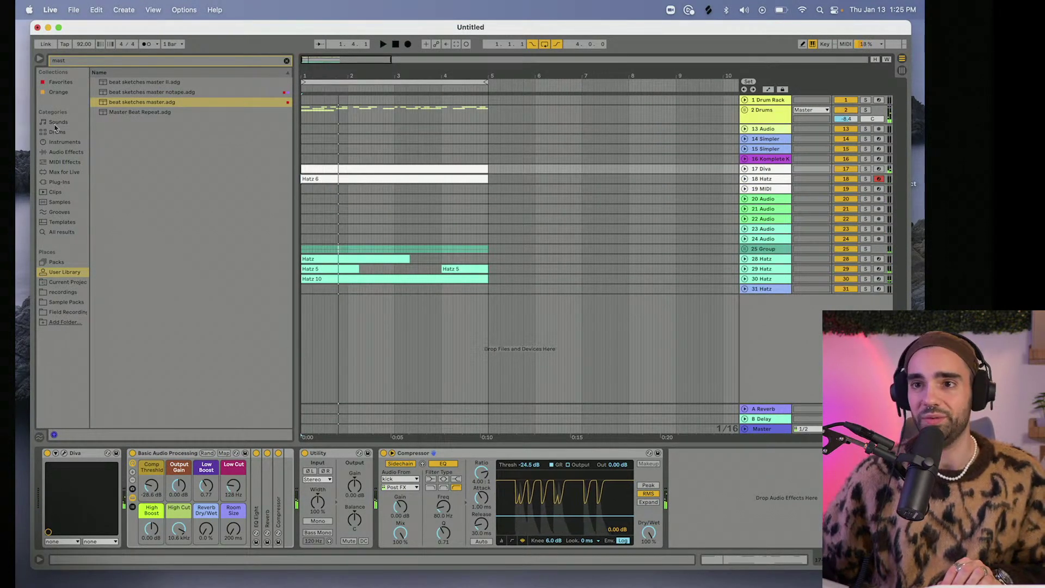
pyautogui.click(765, 189)
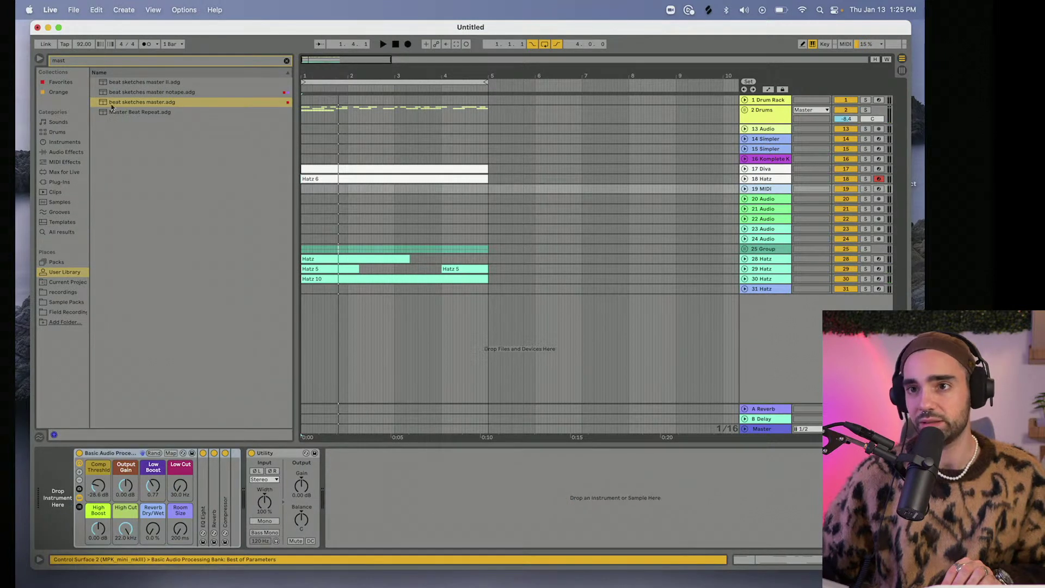
# Switch to Splice and search the sample library for "808".
pyautogui.click(688, 10)
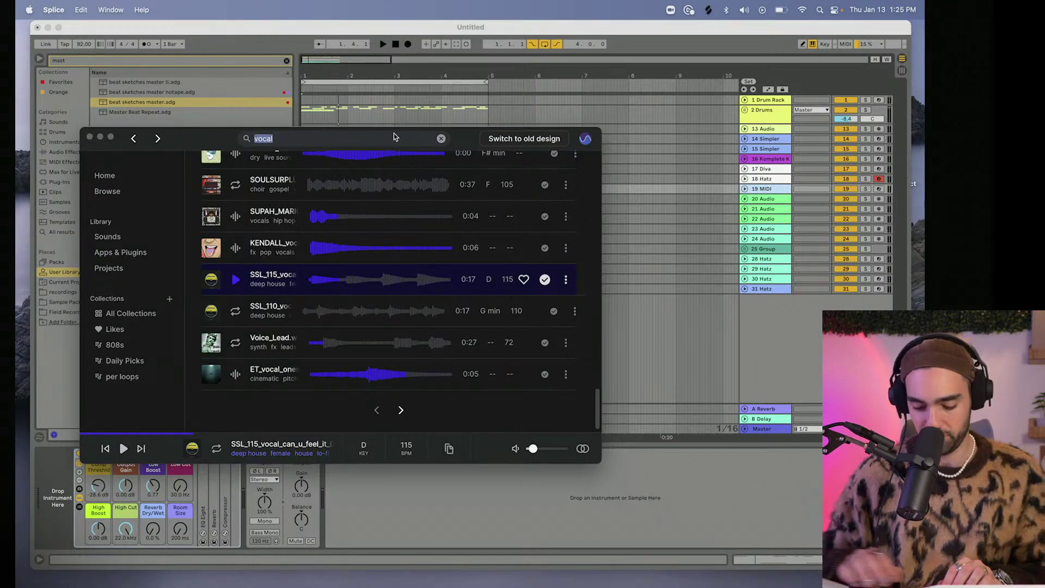
pyautogui.write('808')
pyautogui.press('Return')
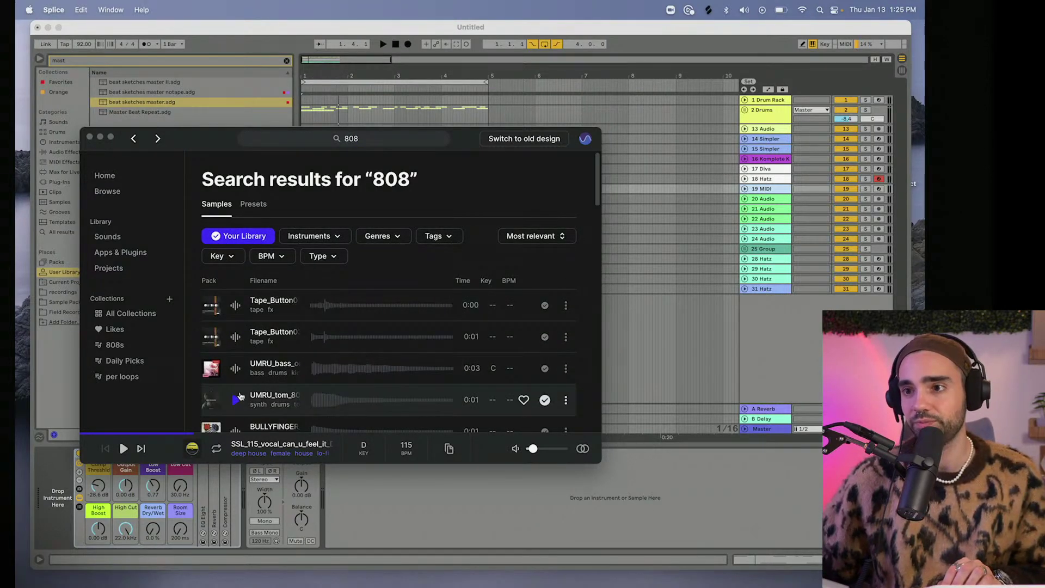
# Audition the first 808 search results in turn, from the UMRU tom sample through OS_MLF_C_808_2.wav.
pyautogui.click(235, 399)
pyautogui.scroll(-3, 244, 326)
pyautogui.click(246, 259)
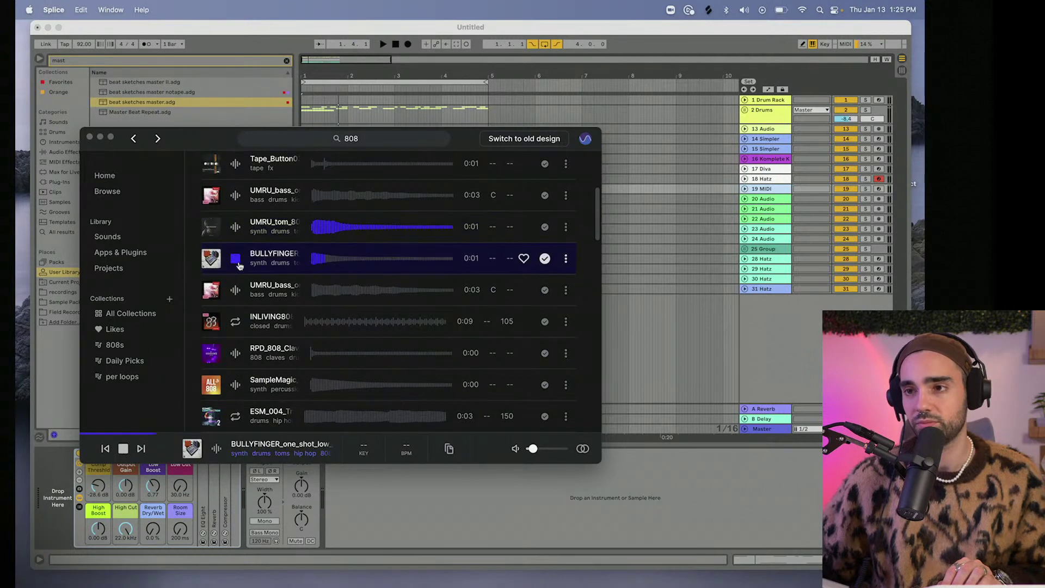
pyautogui.click(235, 289)
pyautogui.click(235, 355)
pyautogui.scroll(-1, 235, 368)
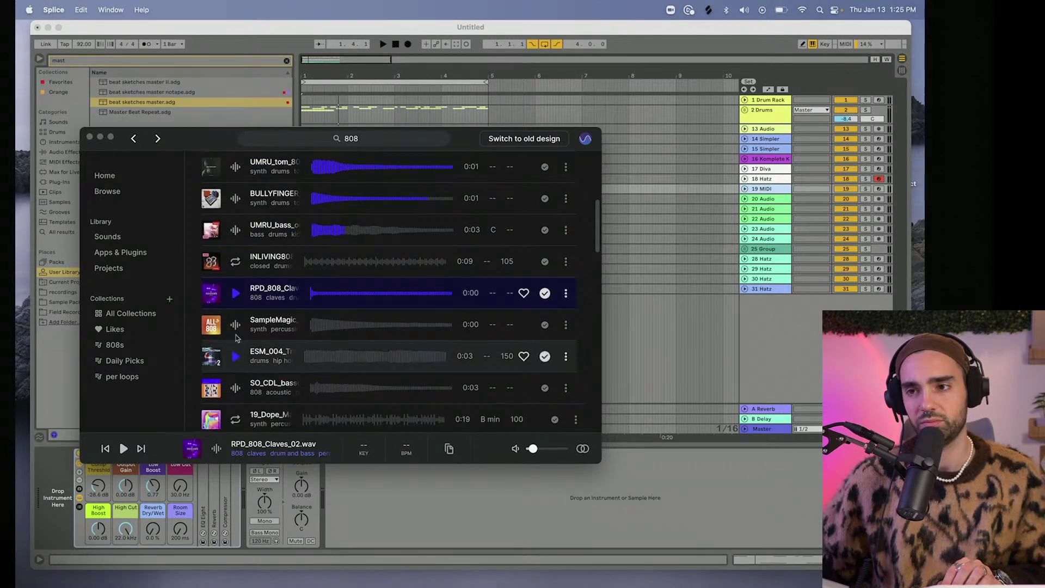
pyautogui.click(235, 325)
pyautogui.click(235, 356)
pyautogui.click(235, 387)
pyautogui.scroll(-1, 238, 394)
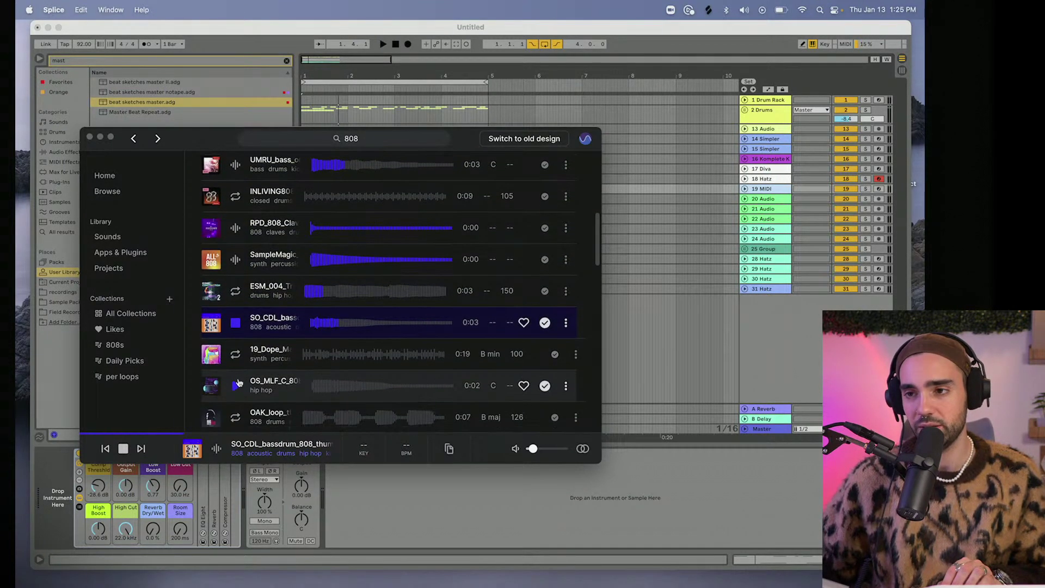
pyautogui.click(236, 392)
pyautogui.scroll(-1, 235, 381)
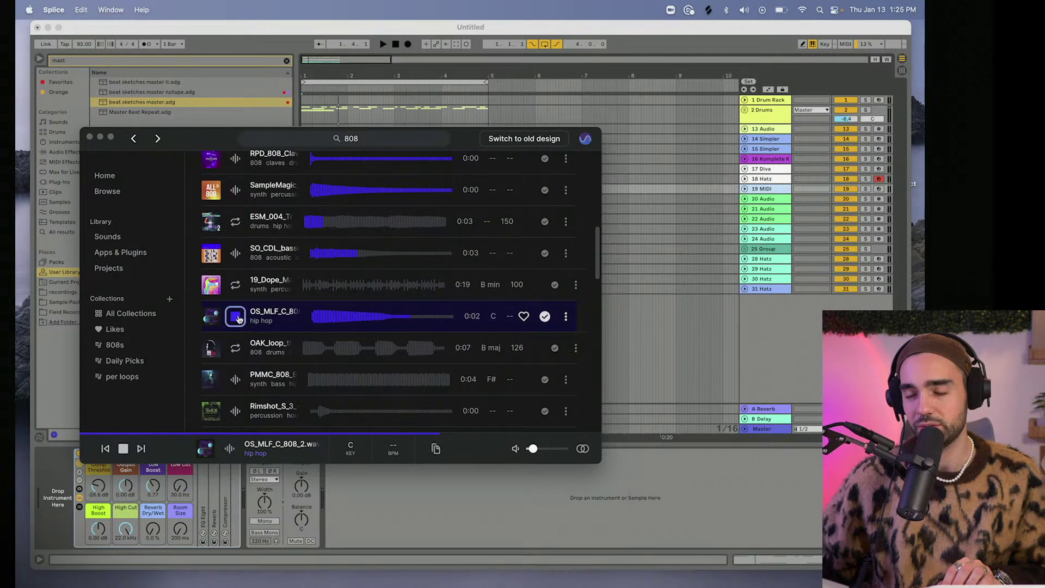
pyautogui.scroll(-1, 240, 320)
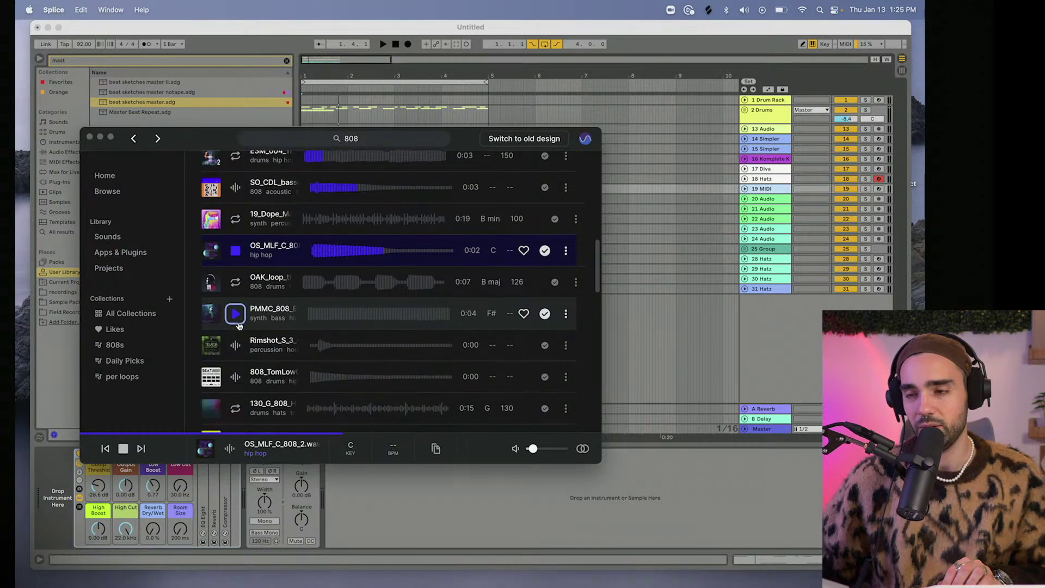
# Audition further 808 one-shots, from the PMMC bass one-shot and MURDA_808_GOYARD_E.wav to BOI1DA_808_08_C.wav.
pyautogui.click(239, 322)
pyautogui.scroll(-1, 240, 323)
pyautogui.scroll(-1, 237, 317)
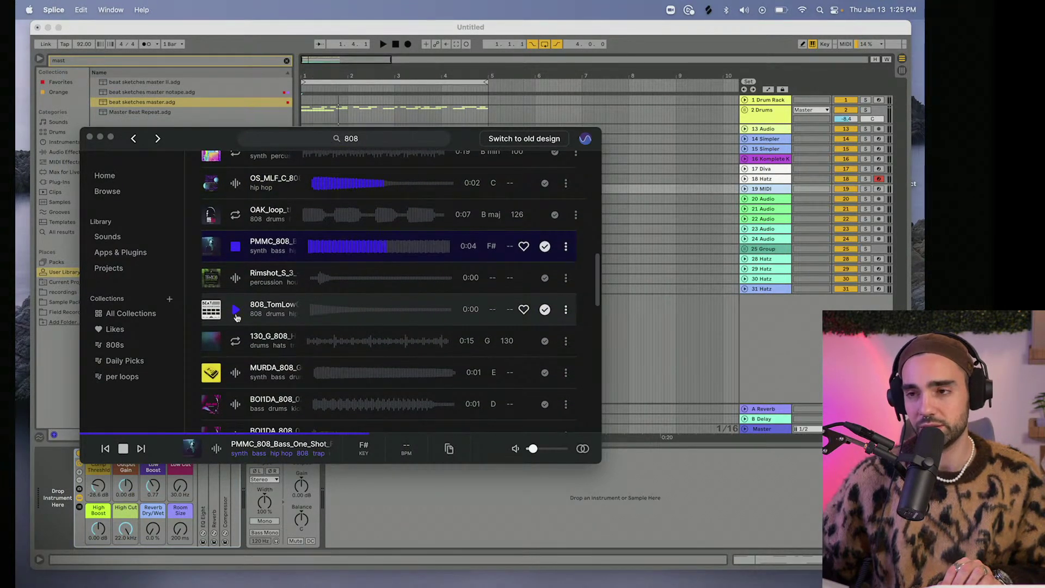
pyautogui.click(235, 315)
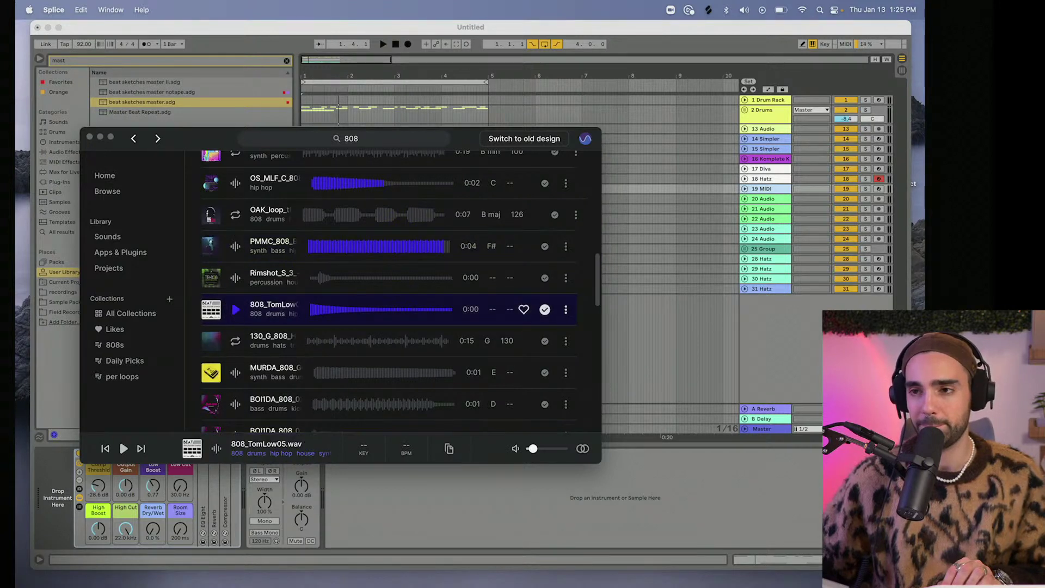
pyautogui.click(235, 373)
pyautogui.scroll(-2, 235, 373)
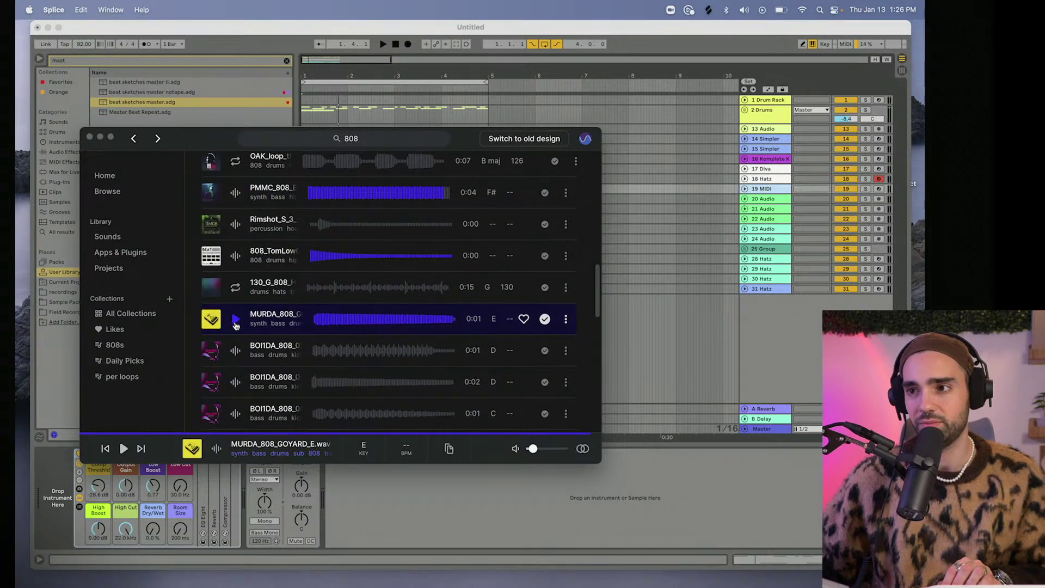
pyautogui.click(235, 382)
pyautogui.click(236, 412)
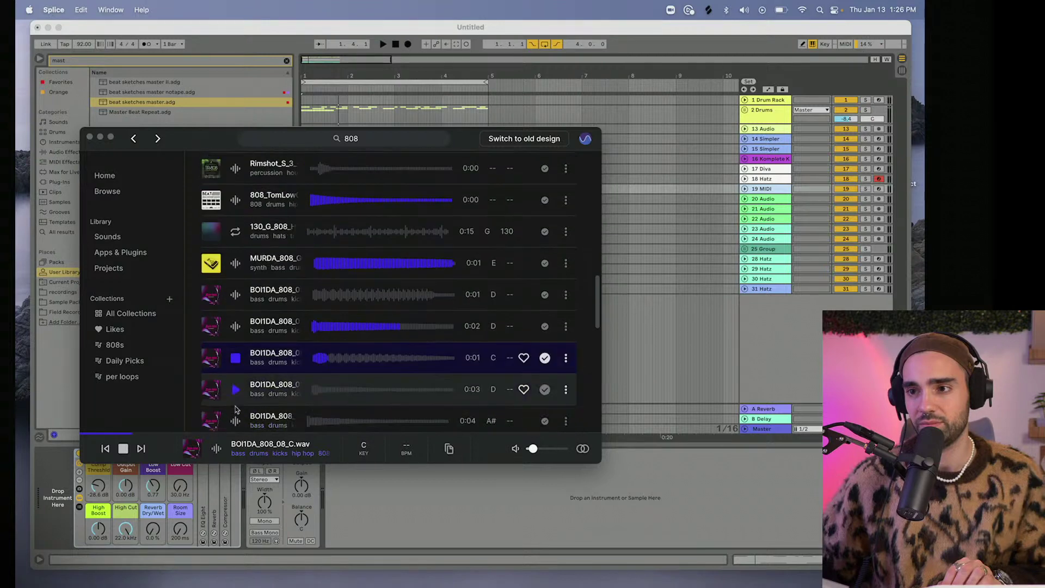
pyautogui.scroll(-6, 238, 401)
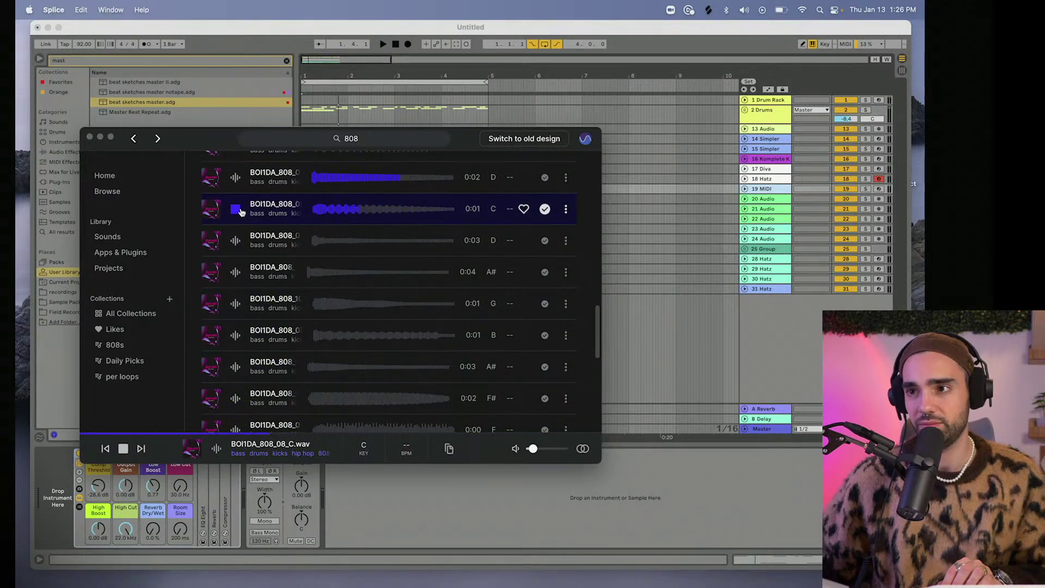
# Show the empty Simpler on track 14 in Live, audition BOI1DA_808_03_A#.wav in Splice, and load that sample into the Simpler.
pyautogui.click(765, 143)
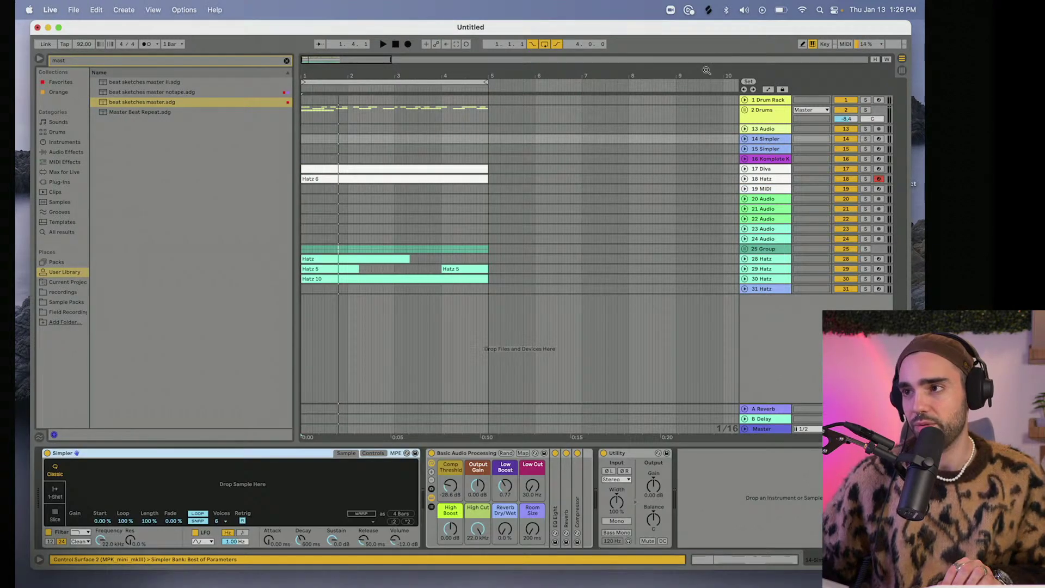
pyautogui.click(709, 11)
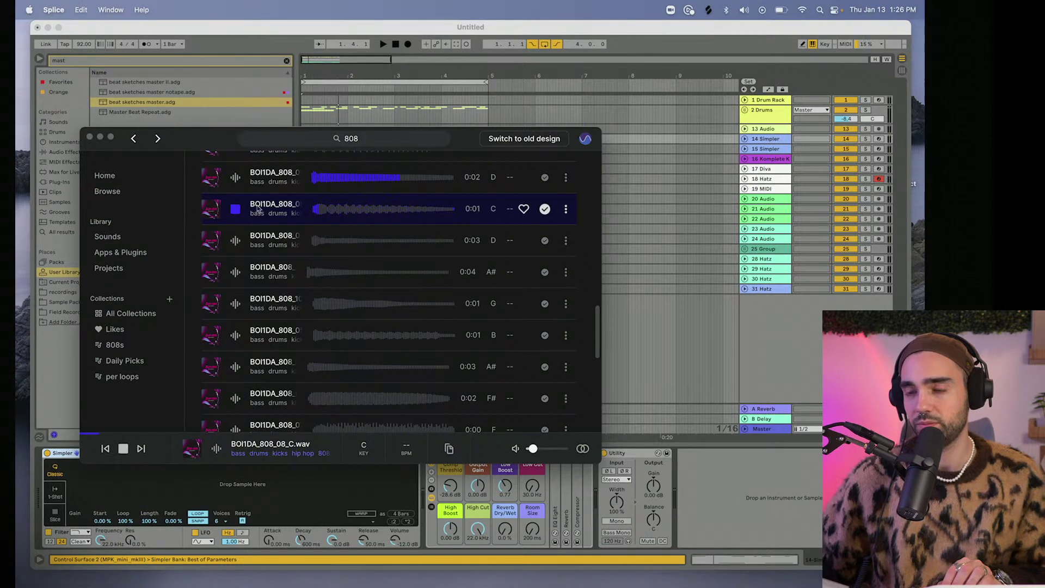
pyautogui.click(235, 272)
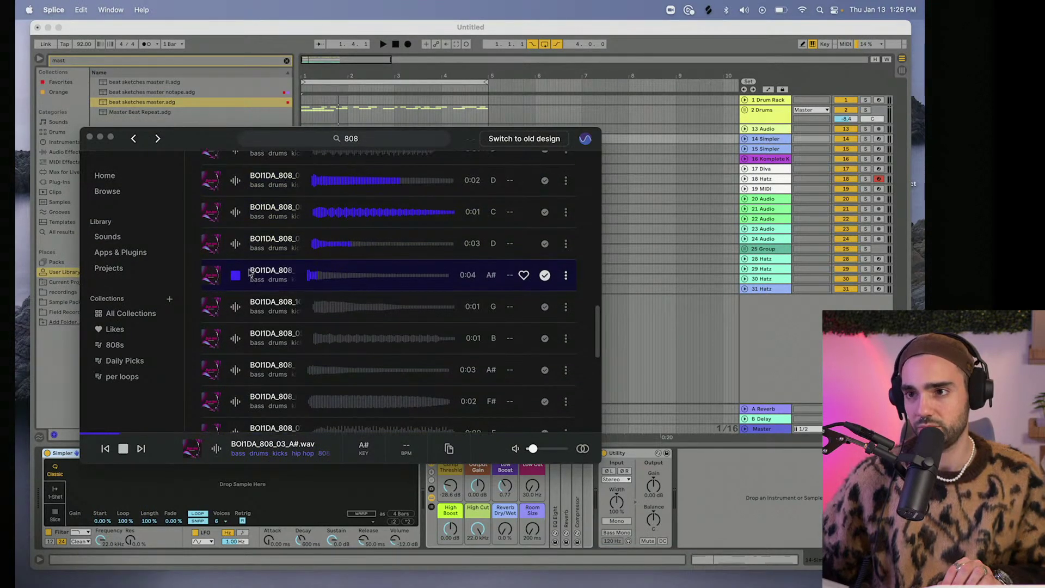
pyautogui.scroll(1, 279, 291)
pyautogui.moveTo(334, 288); pyautogui.dragTo(281, 491)
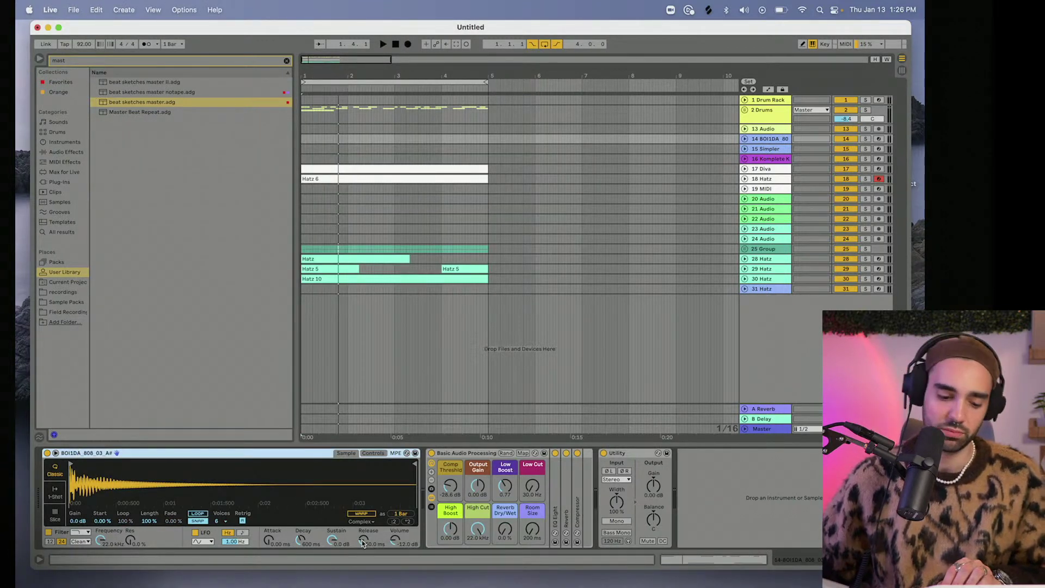
# Transpose the BOI1DA_808_03_A# Simpler by +3 st and arm track 14 to try the bass over the beat.
pyautogui.click(374, 452)
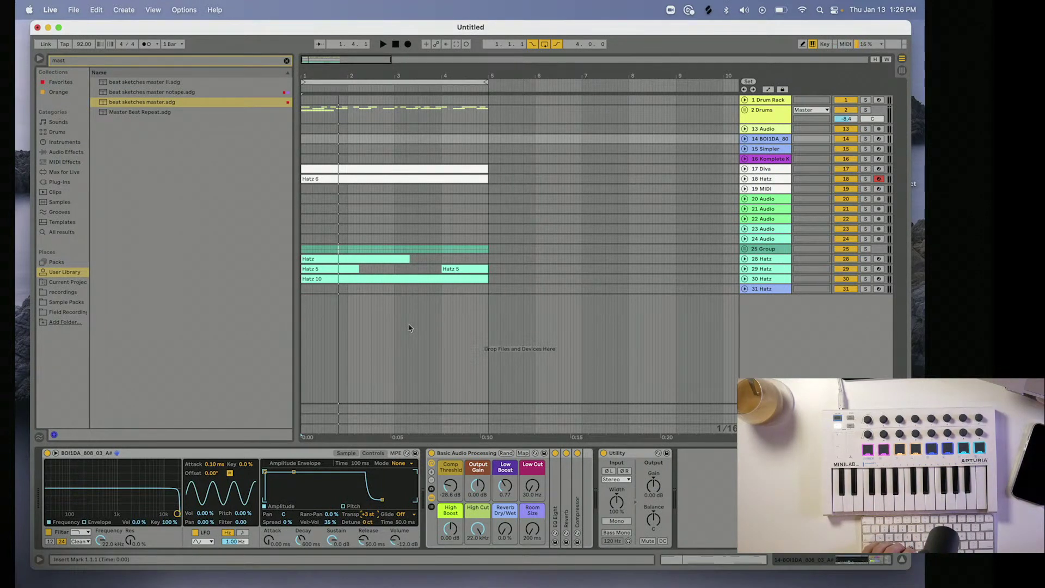
pyautogui.click(879, 149)
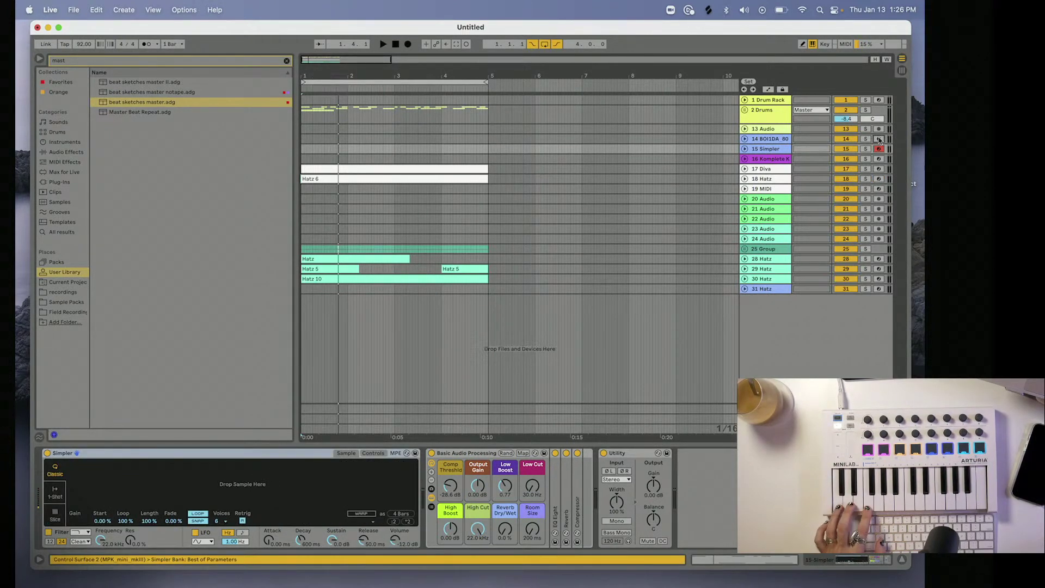
pyautogui.click(879, 140)
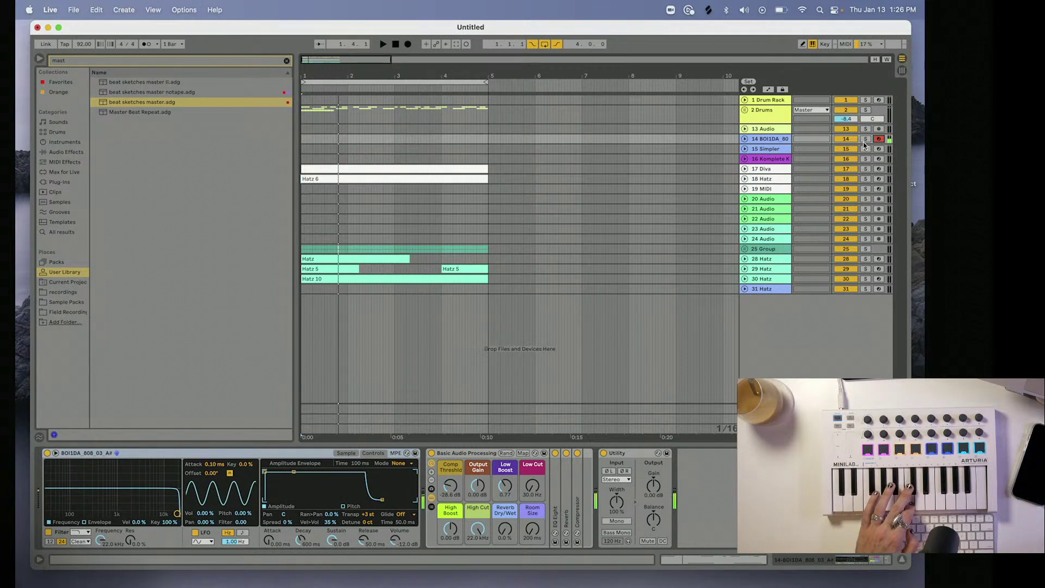
pyautogui.press('space')
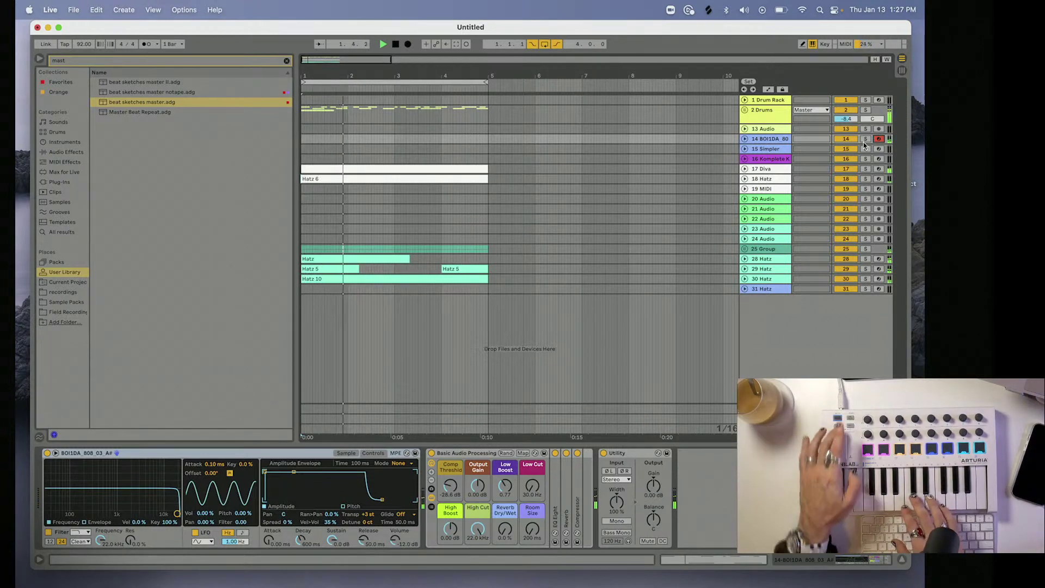
pyautogui.press('space')
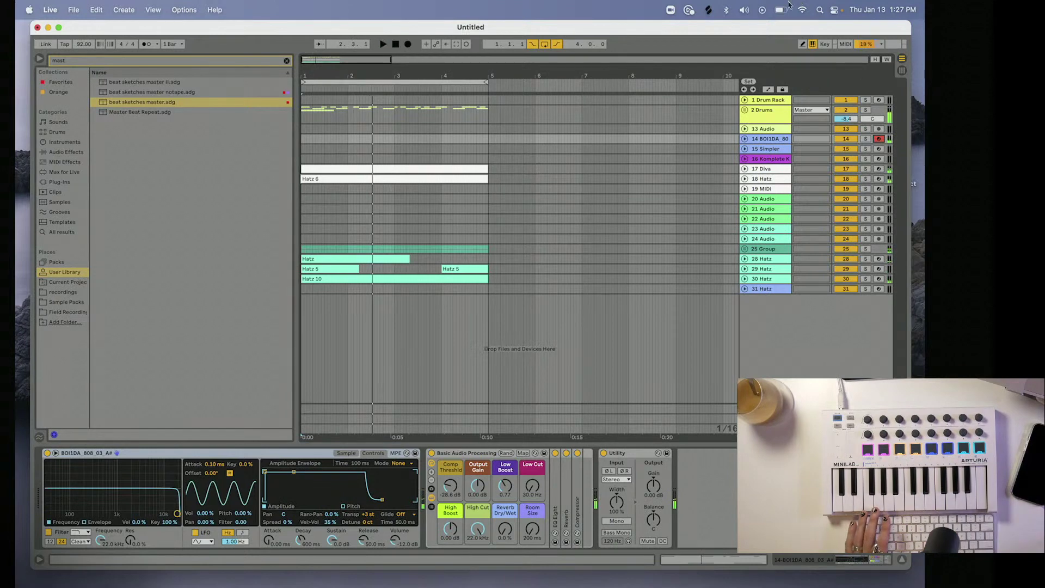
# Return to Splice and audition more BOI1DA 808 samples, including 808_06_F#, 808_05_B, 808_03_A# and 808_08_C.
pyautogui.click(709, 11)
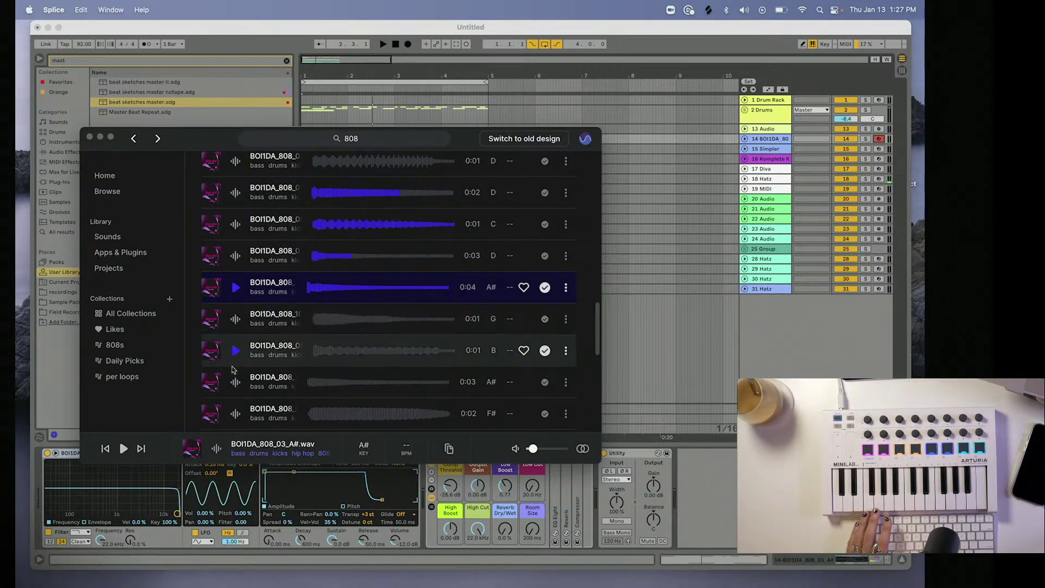
pyautogui.click(233, 412)
pyautogui.scroll(-3, 233, 412)
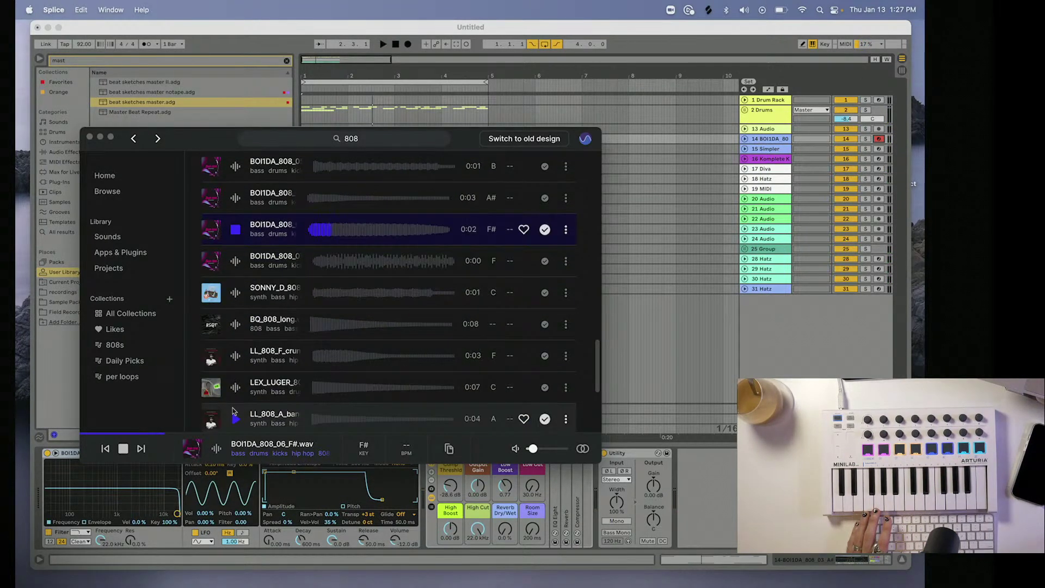
pyautogui.click(238, 202)
pyautogui.scroll(1, 239, 202)
pyautogui.click(237, 201)
pyautogui.scroll(1, 237, 204)
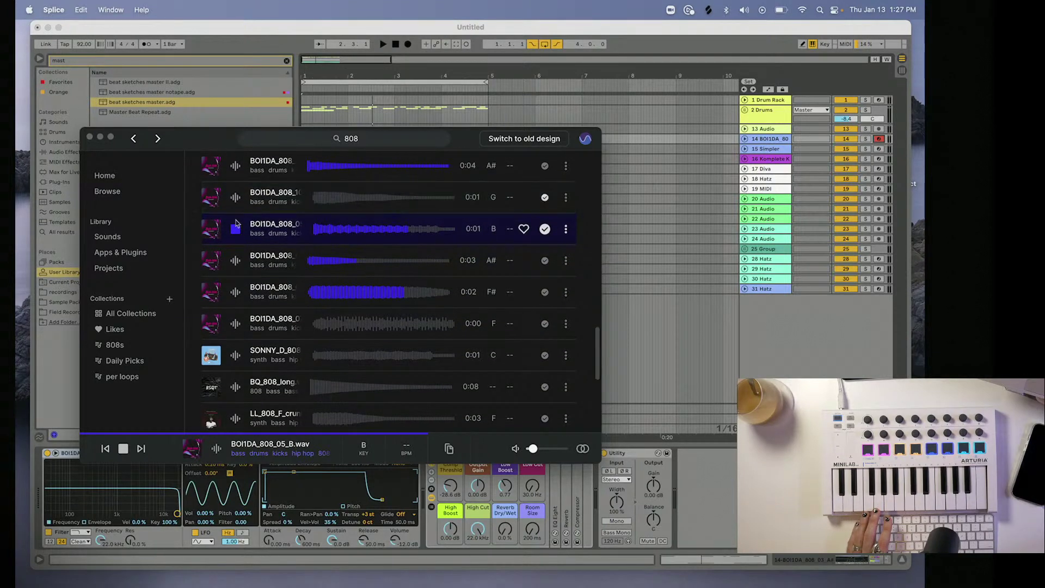
pyautogui.click(235, 202)
pyautogui.click(235, 230)
pyautogui.scroll(2, 235, 231)
pyautogui.click(235, 212)
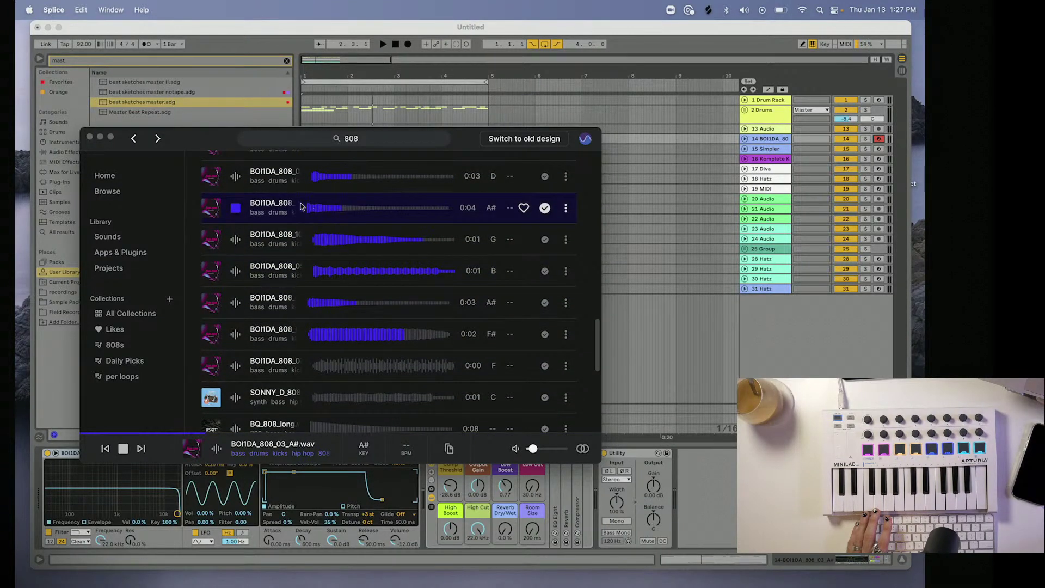
pyautogui.scroll(3, 227, 180)
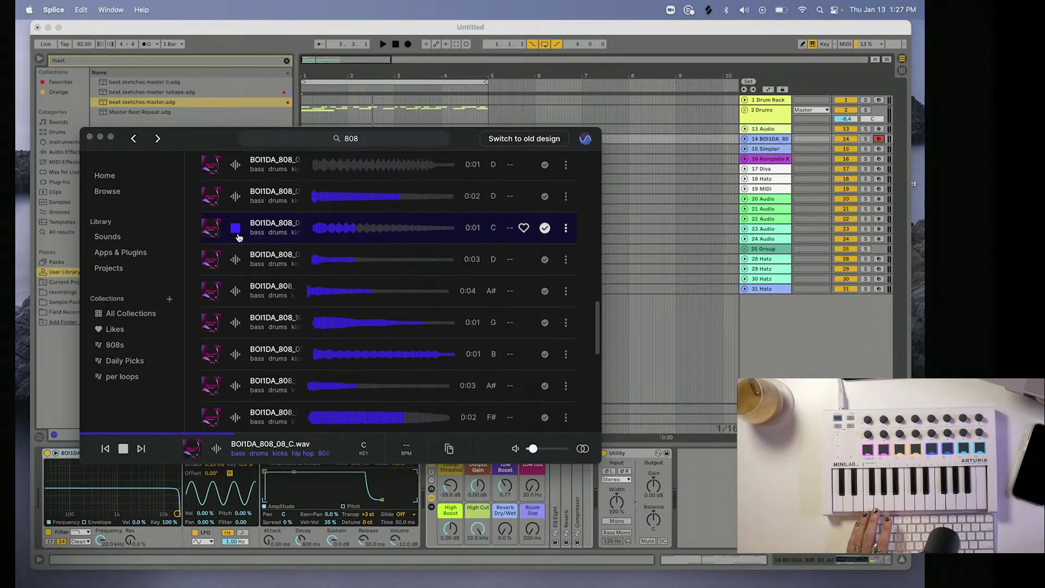
# Load BOI1DA_808_08_C.wav into the Simpler on track 14 and try it over the beat with the Simpler's controls shown.
pyautogui.click(351, 219)
pyautogui.moveTo(352, 219); pyautogui.dragTo(172, 514)
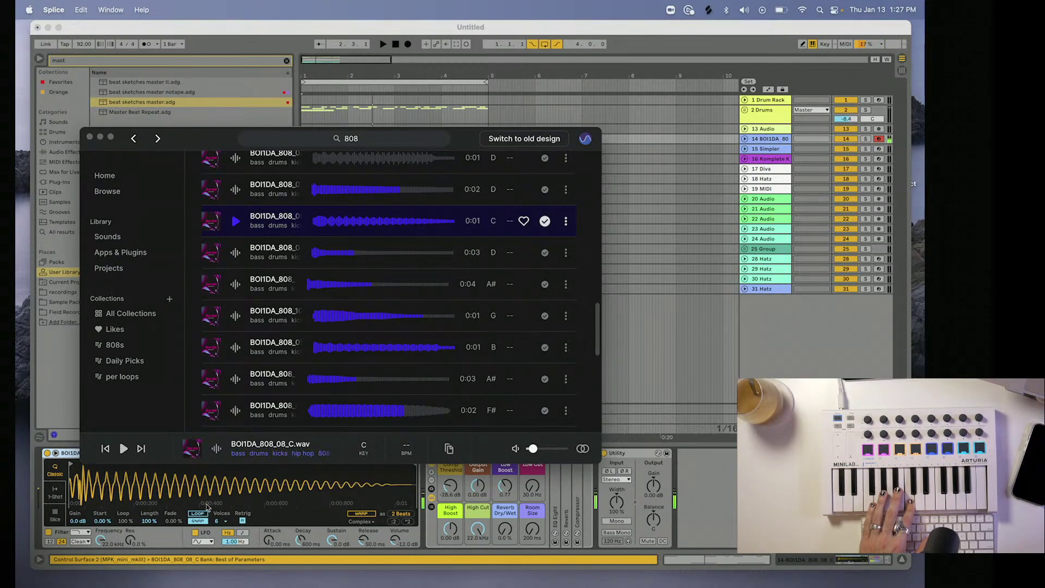
pyautogui.click(68, 455)
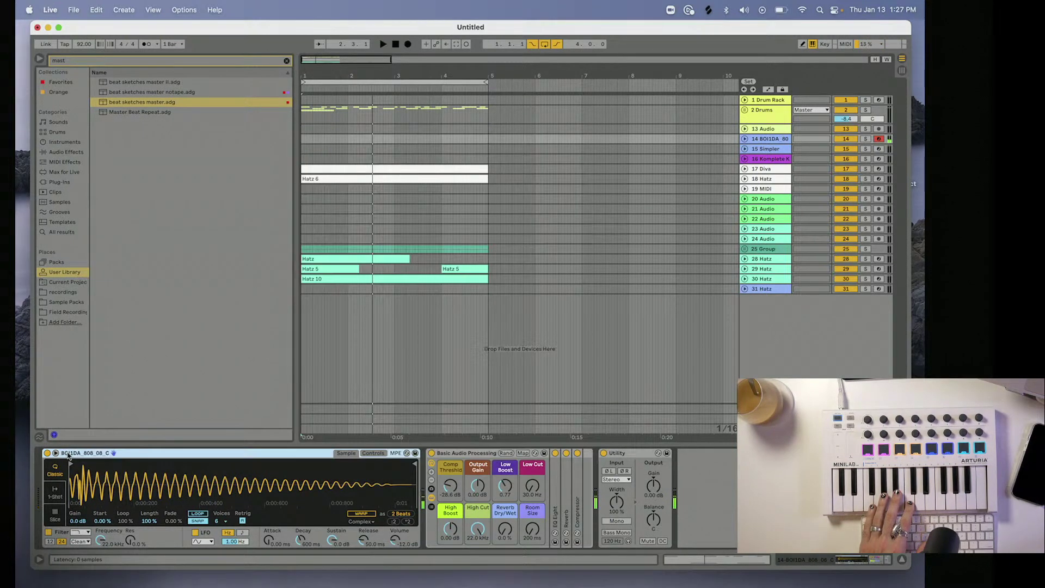
pyautogui.click(375, 454)
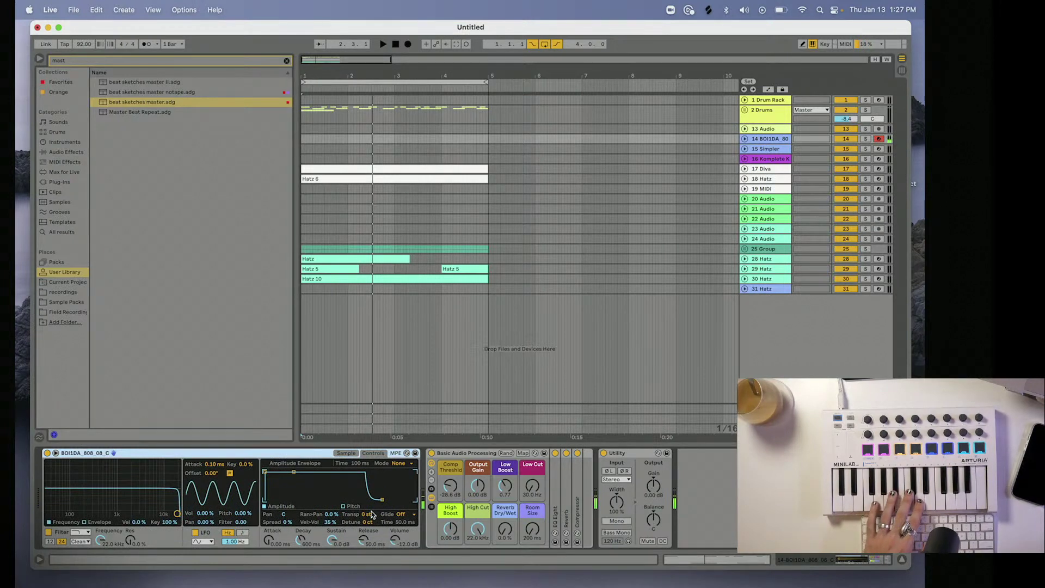
pyautogui.press('space')
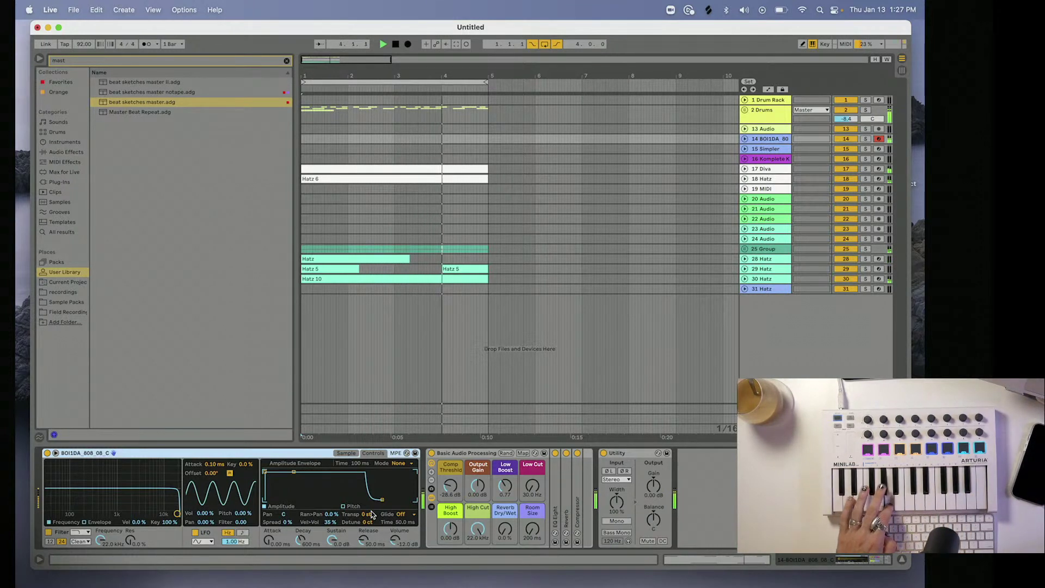
# Unfold track 14 and its Compressor, along with the Drum Rack track and the Drums group.
pyautogui.click(744, 139)
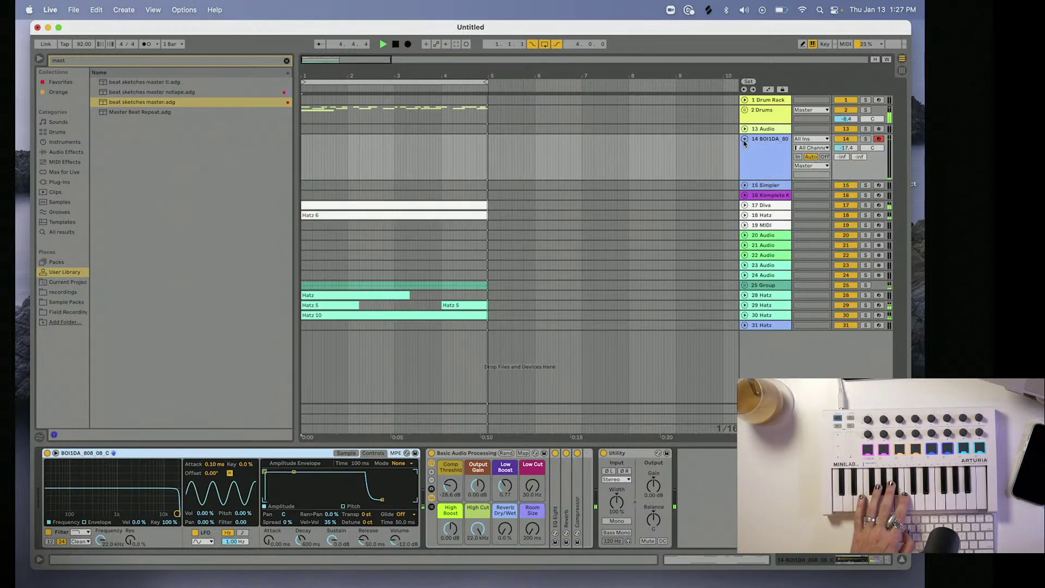
pyautogui.doubleClick(577, 499)
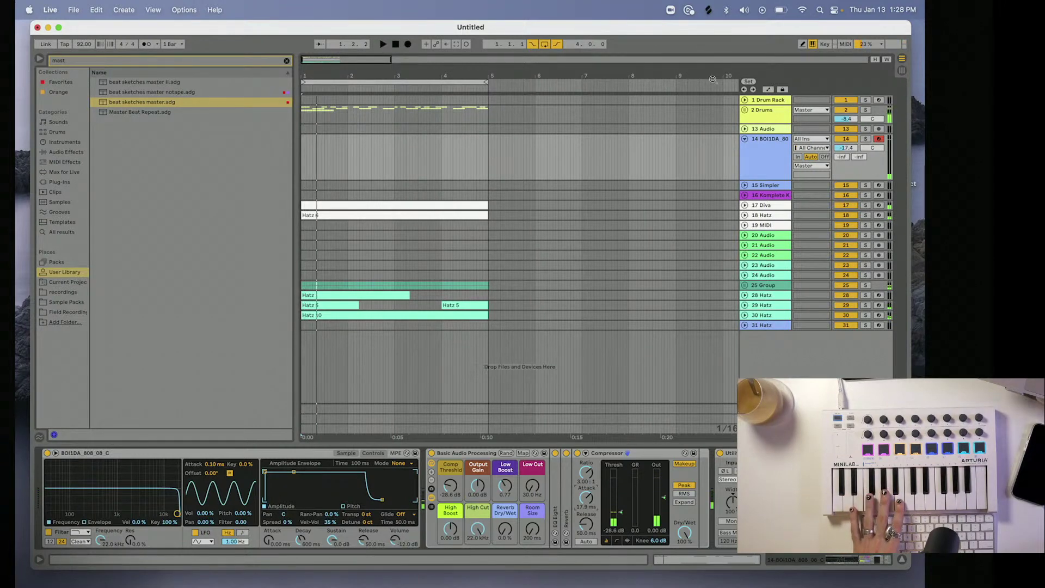
pyautogui.click(745, 100)
pyautogui.click(745, 146)
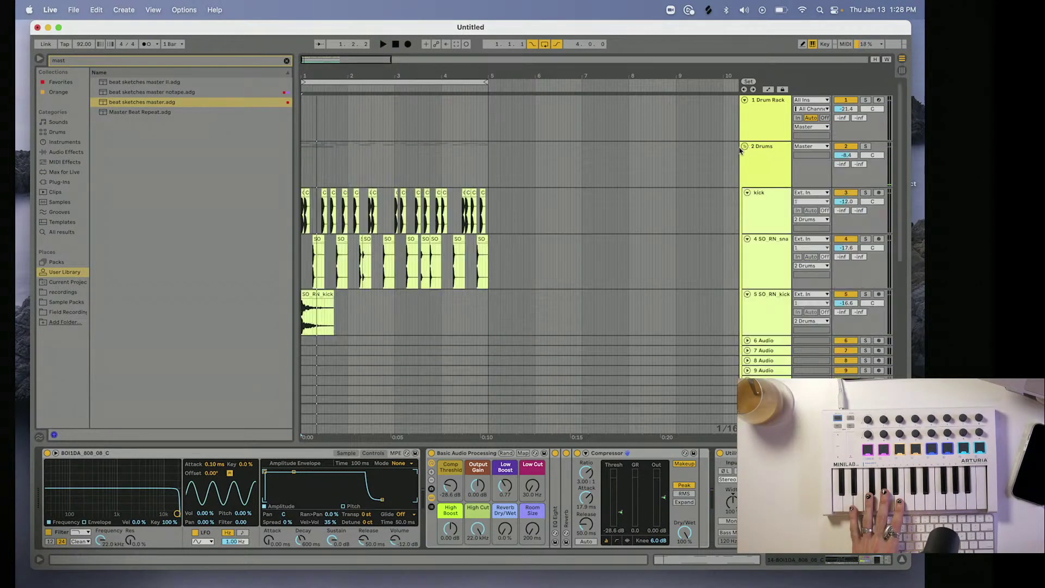
# Record a first pass of the 808 bass on track 14 over the loop and undo it.
pyautogui.scroll(-5, 665, 175)
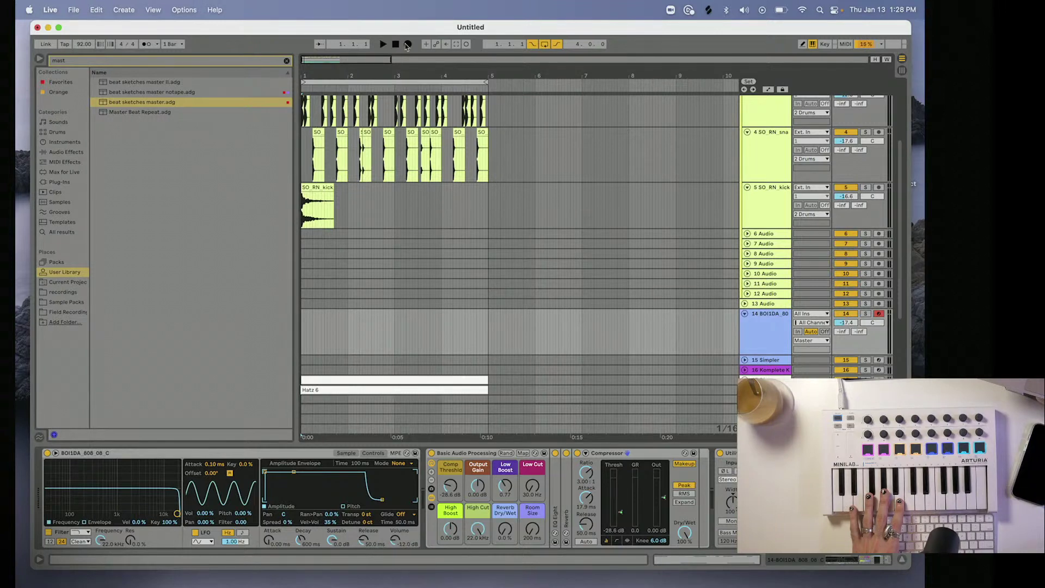
pyautogui.scroll(3, 393, 156)
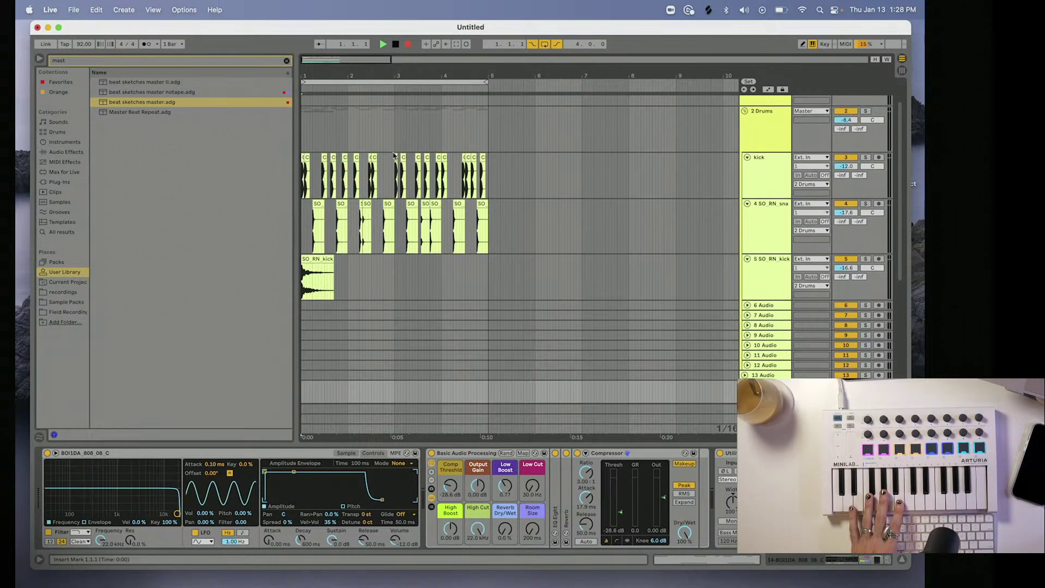
pyautogui.press('space')
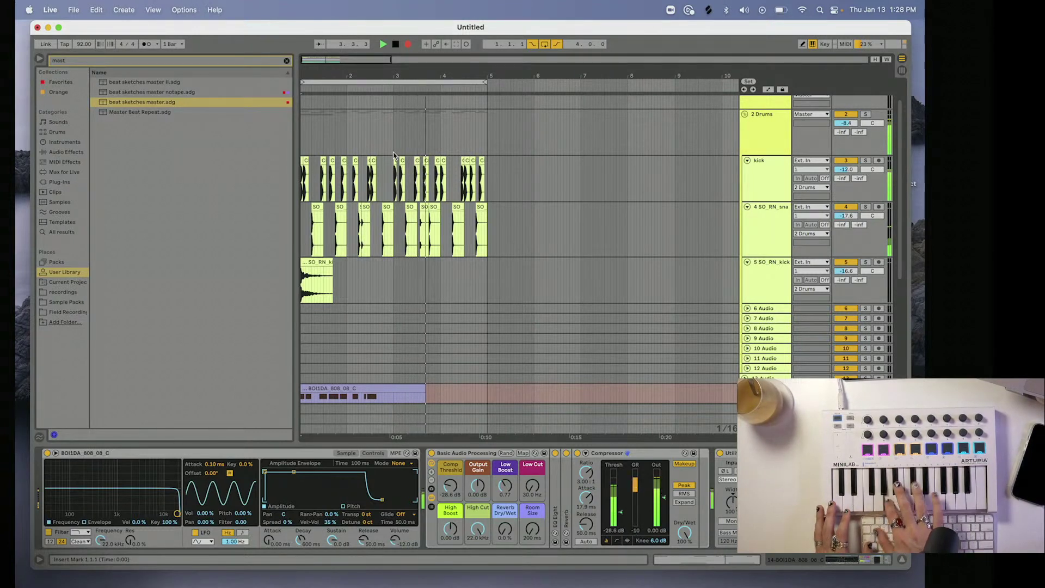
pyautogui.press('space')
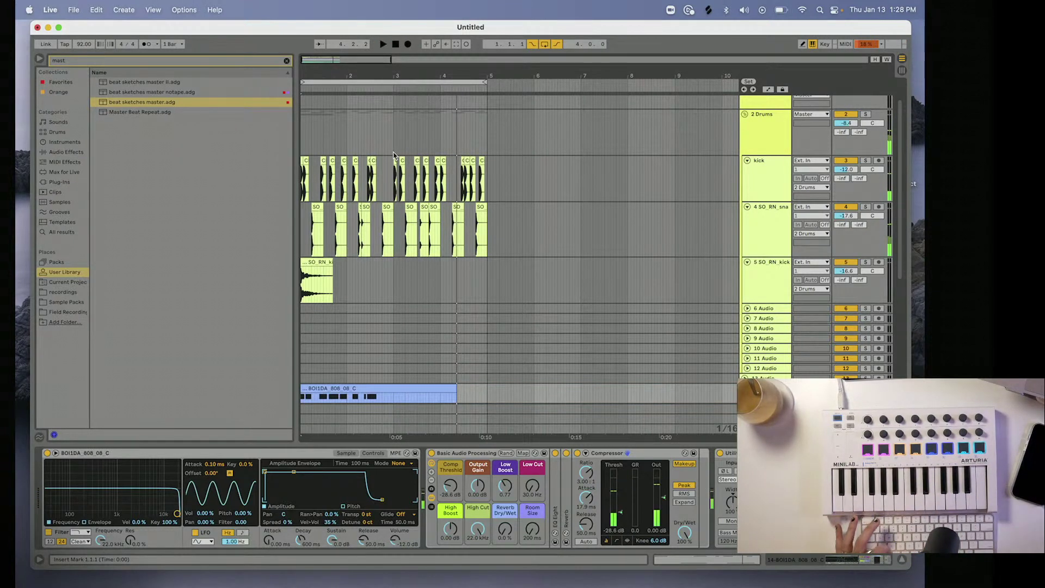
pyautogui.press('super+z')
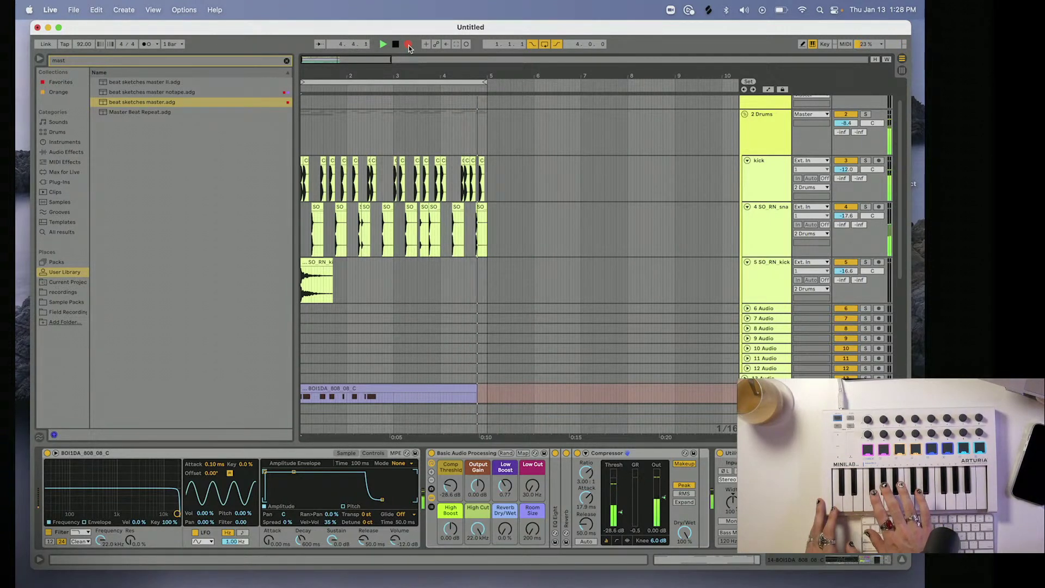
# Record a four-bar 808 bass clip and move its track into the Drums group, directly above the kick.
pyautogui.press('space')
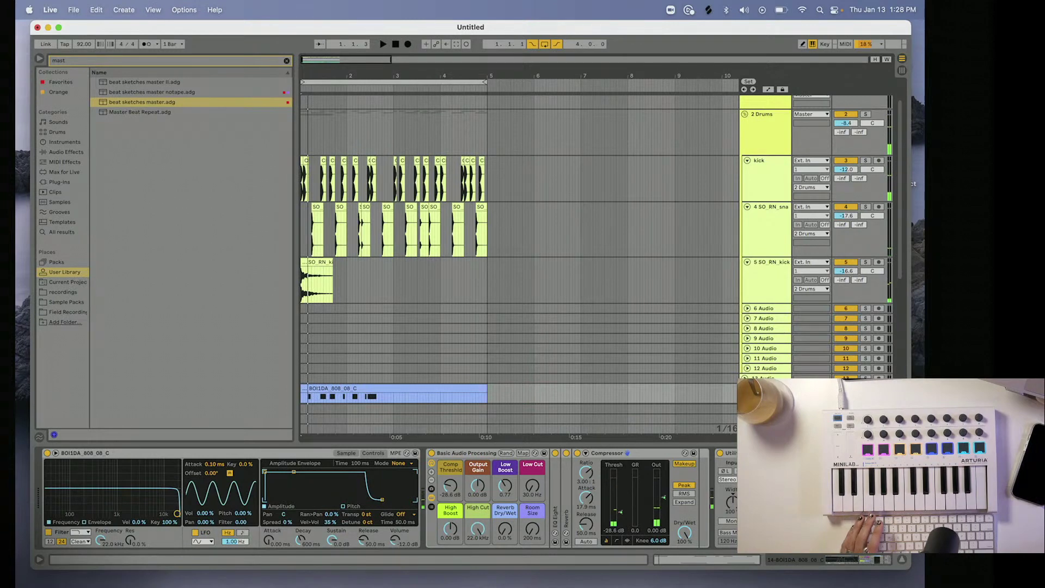
pyautogui.moveTo(777, 156); pyautogui.dragTo(777, 156)
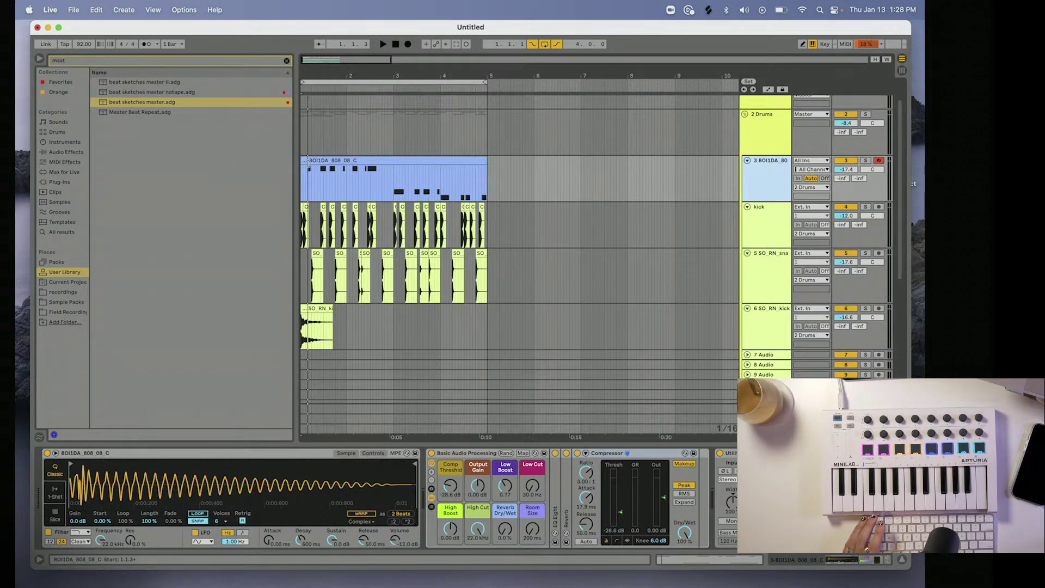
# Open the recorded 808 clip, quantize all of its notes, and play it back.
pyautogui.click(322, 174)
pyautogui.press('z')
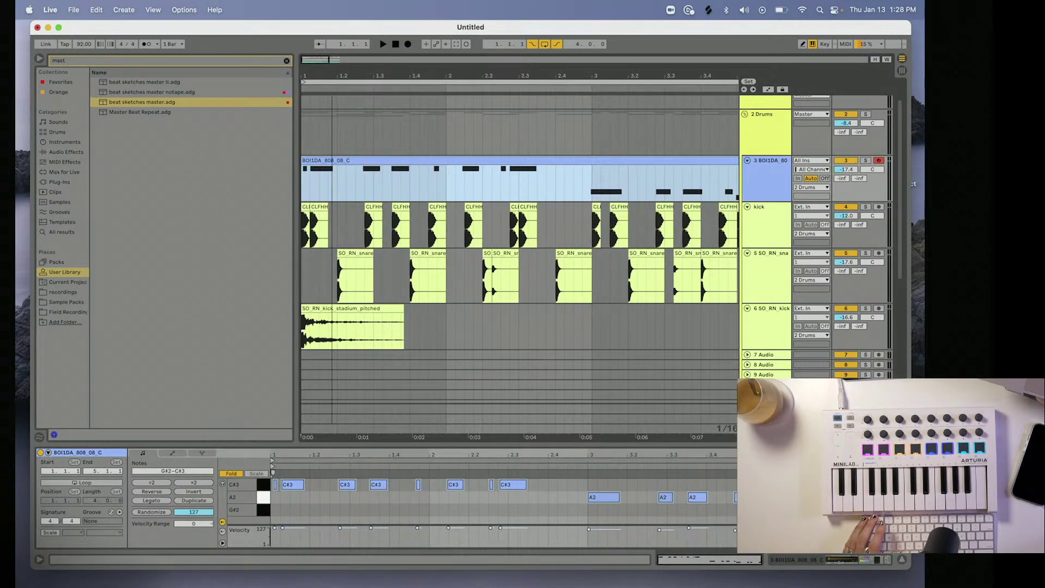
pyautogui.click(325, 510)
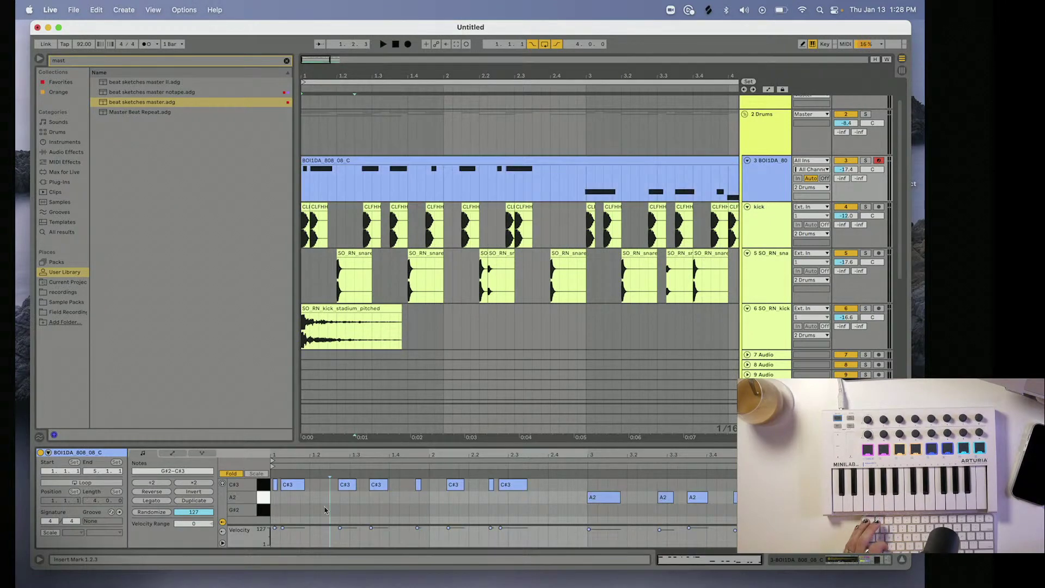
pyautogui.press('super+a')
pyautogui.press('super+u')
pyautogui.press('space')
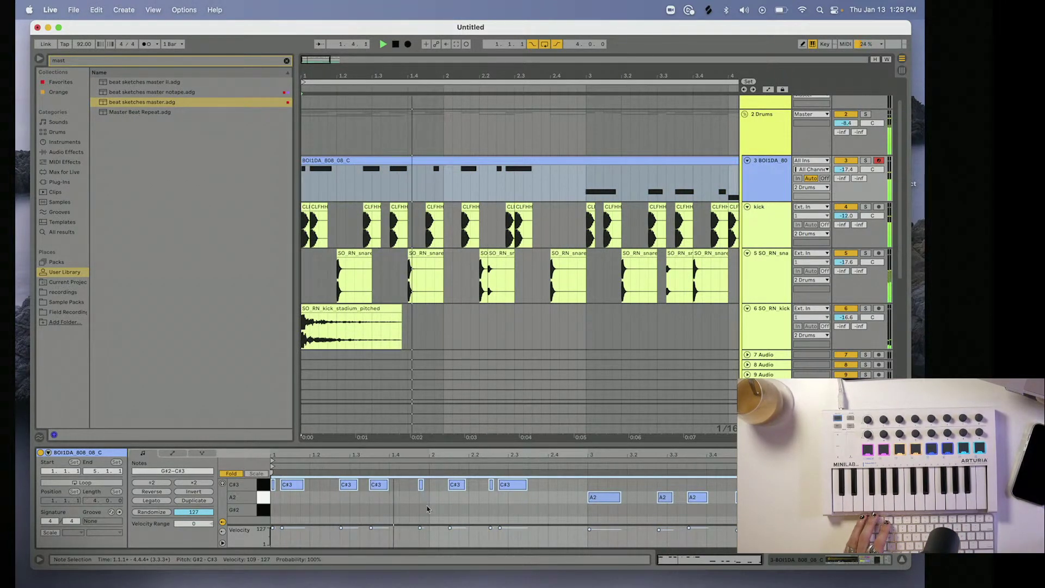
# Move the short C#3 note near the end of bar 1 earlier to 1.4.3, in line with the kick.
pyautogui.press('space')
pyautogui.click(421, 484)
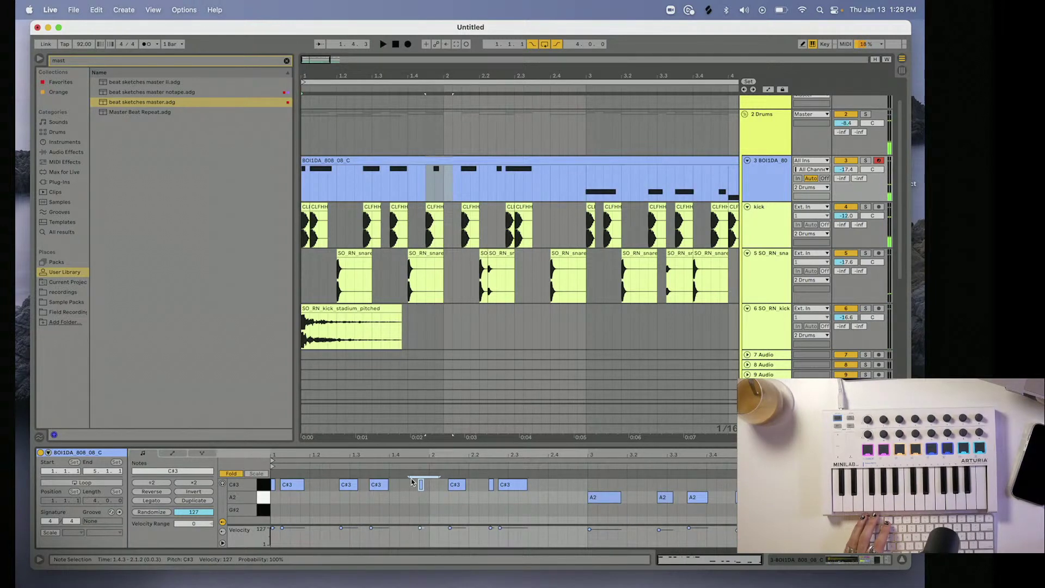
pyautogui.moveTo(412, 481); pyautogui.dragTo(412, 482)
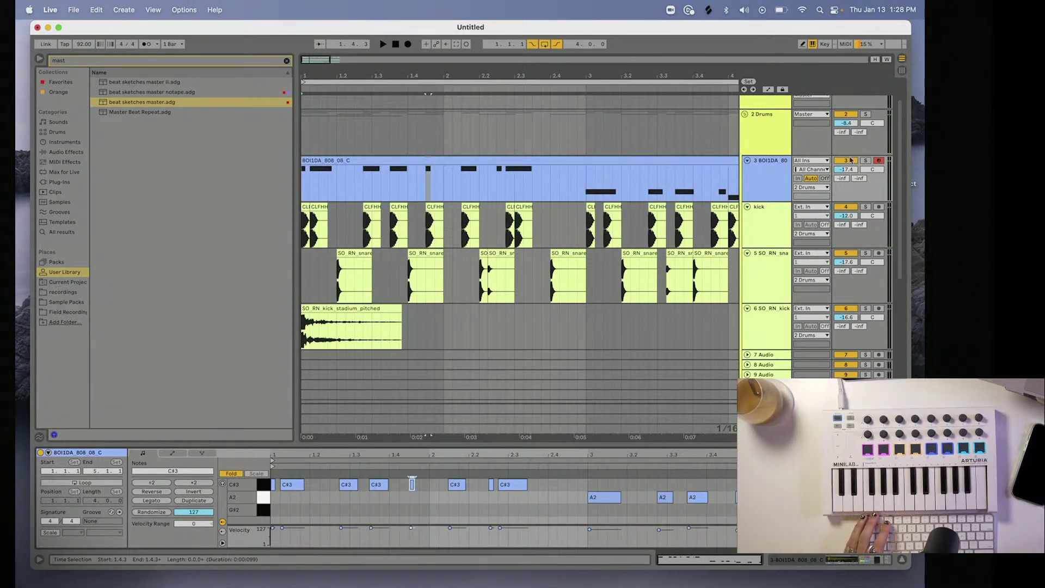
# Lengthen the Release of the 808 Simpler while the beat plays, and show the Drums group's devices.
pyautogui.click(779, 168)
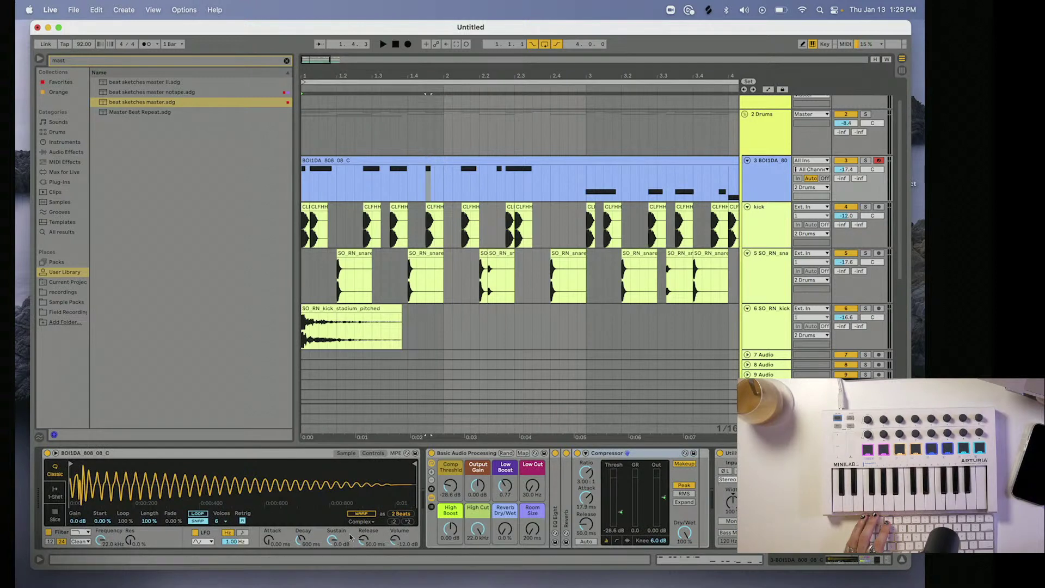
pyautogui.press('space')
pyautogui.moveTo(363, 541); pyautogui.dragTo(362, 550)
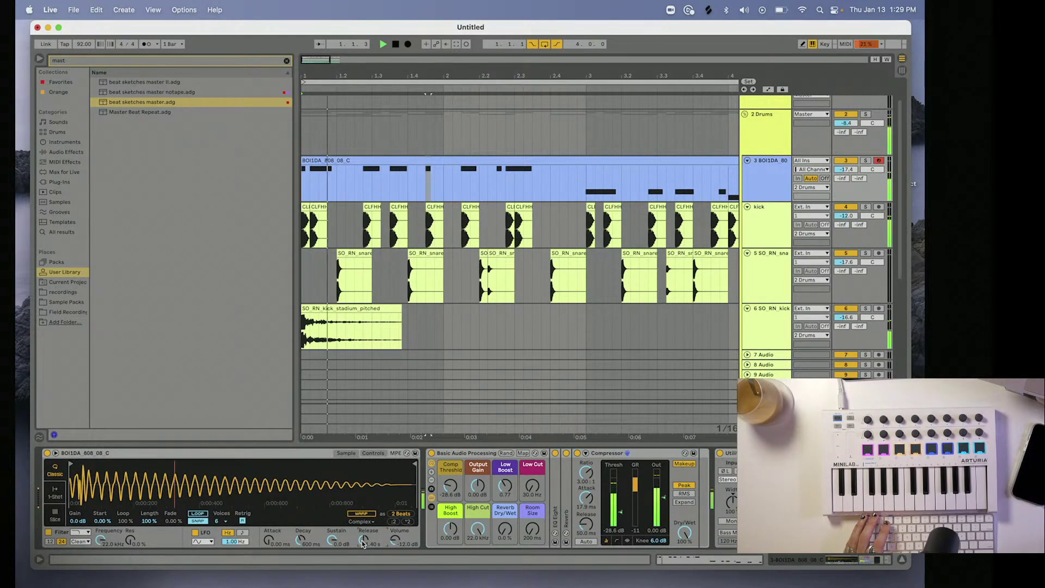
pyautogui.click(762, 142)
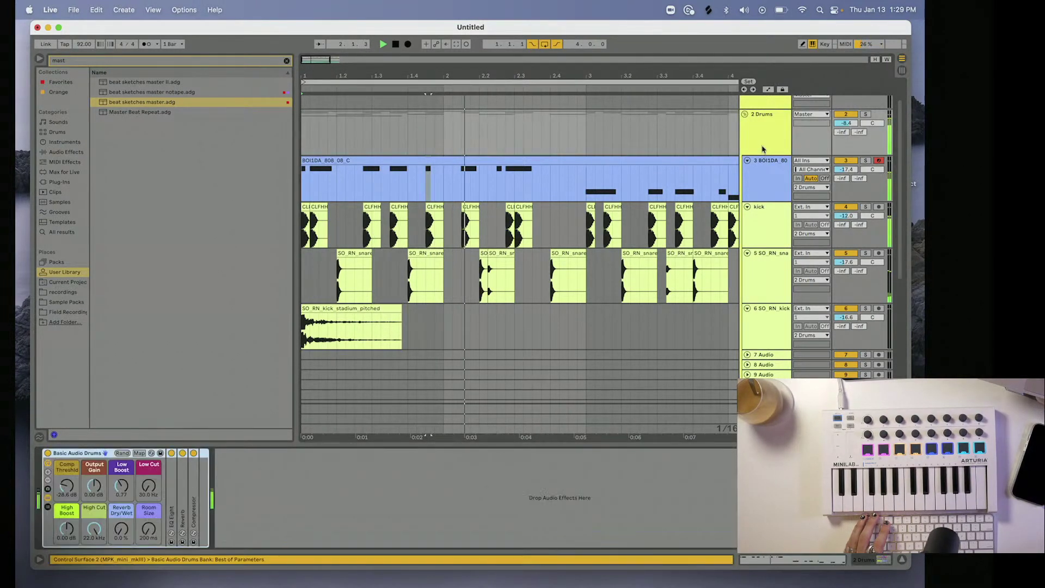
# Reopen the 808 clip and move the long C#3 note in the middle of bar 2 to start at 2.3.1.
pyautogui.click(545, 162)
pyautogui.press('space')
pyautogui.click(501, 485)
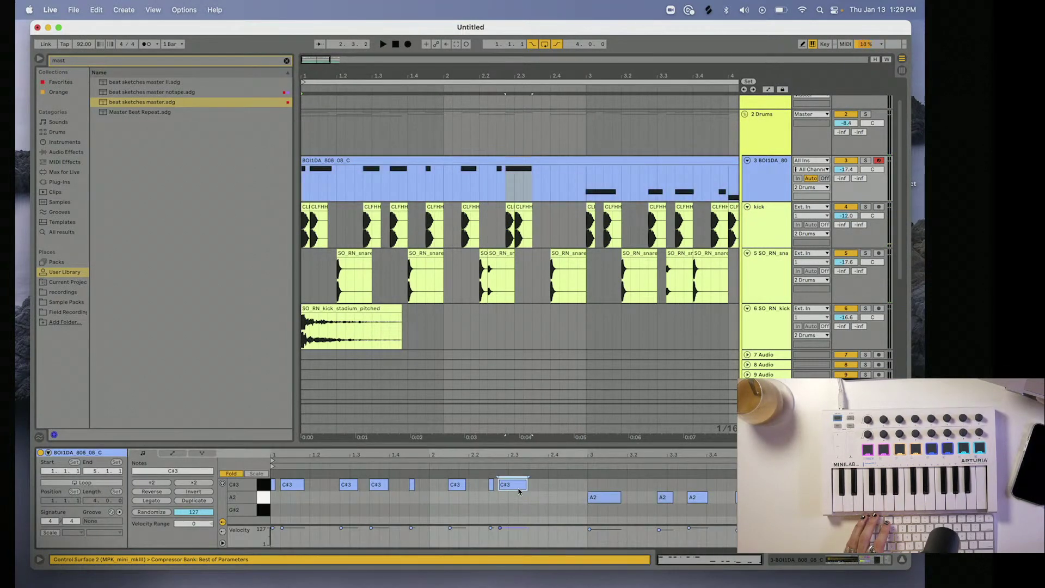
pyautogui.click(510, 488)
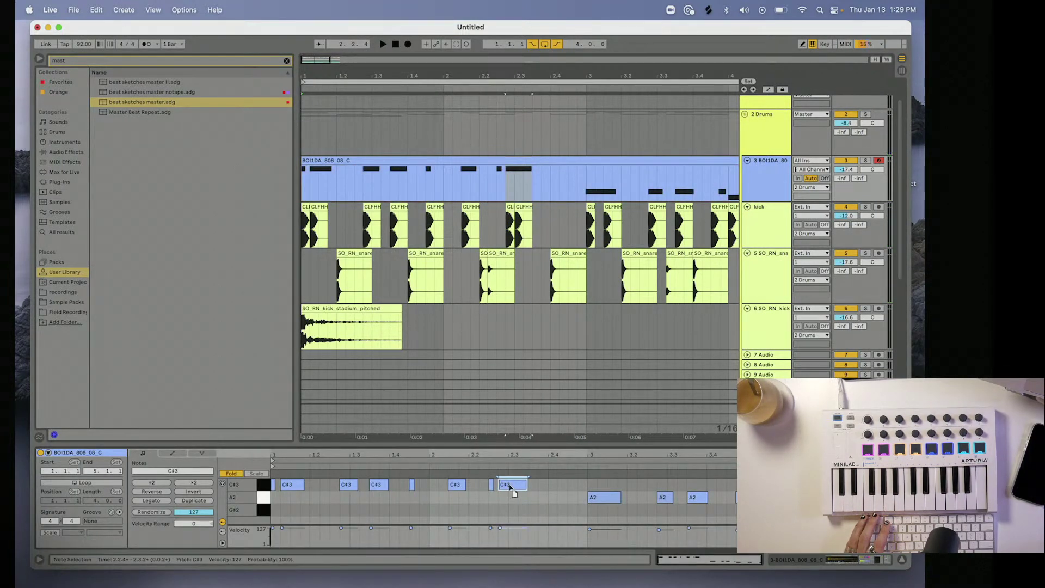
pyautogui.click(513, 500)
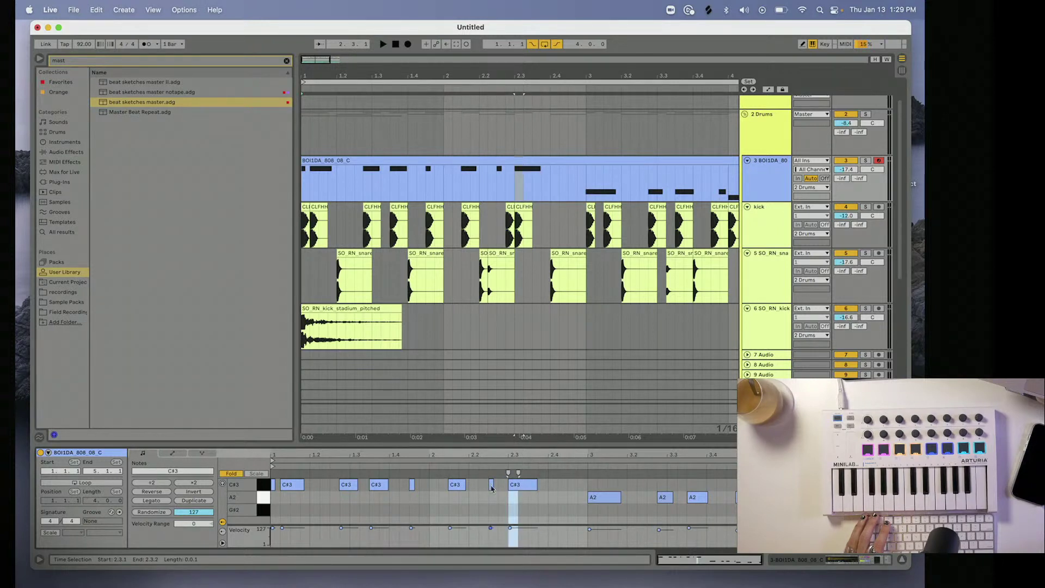
# Move the short C#3 note before 2.3 later to 2.2.4, and shorten and duplicate the first A2 note in bar 3.
pyautogui.moveTo(491, 486); pyautogui.dragTo(498, 488)
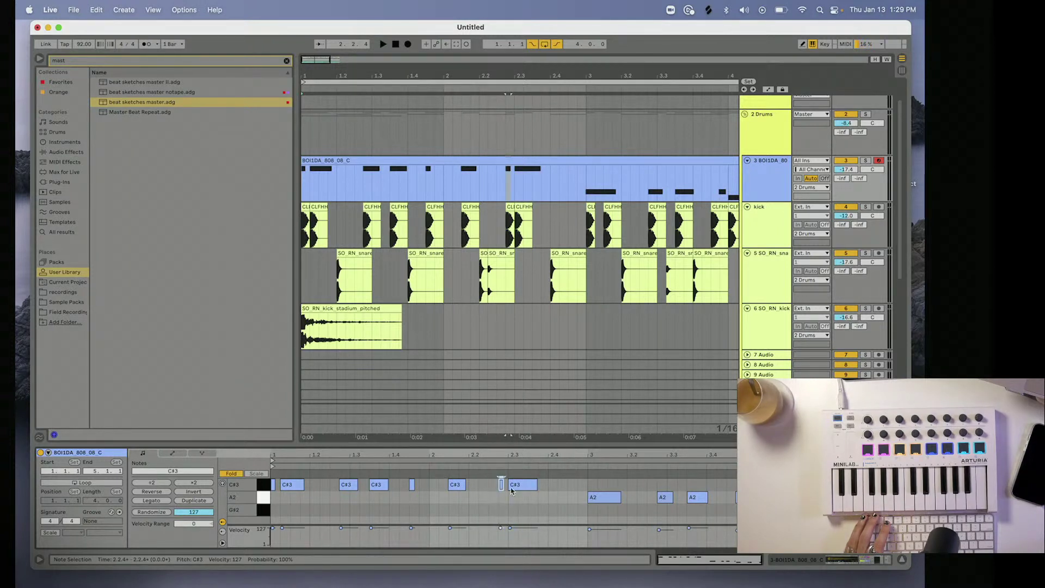
pyautogui.moveTo(618, 500); pyautogui.dragTo(603, 500)
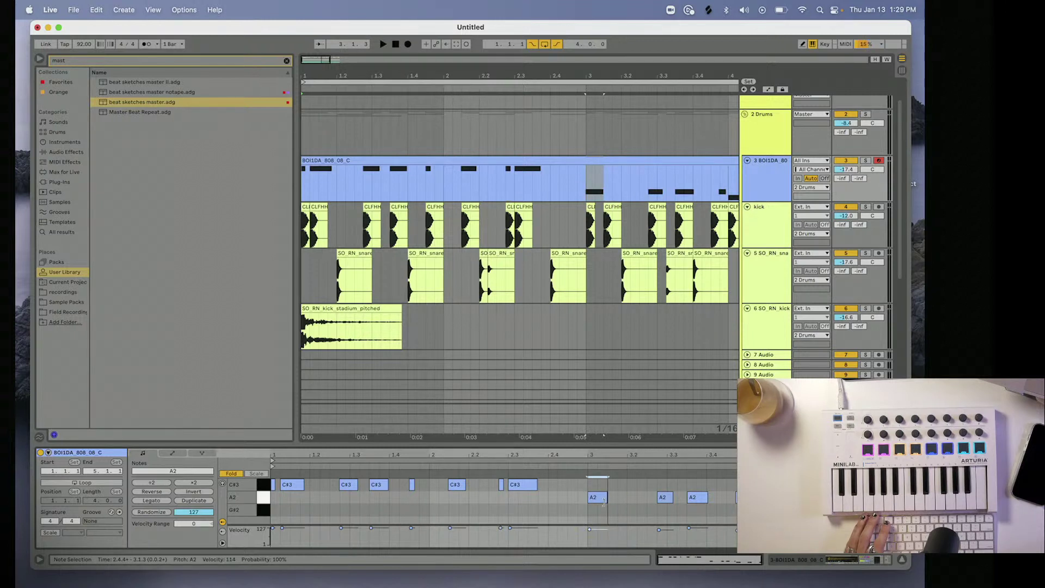
pyautogui.press('super+d')
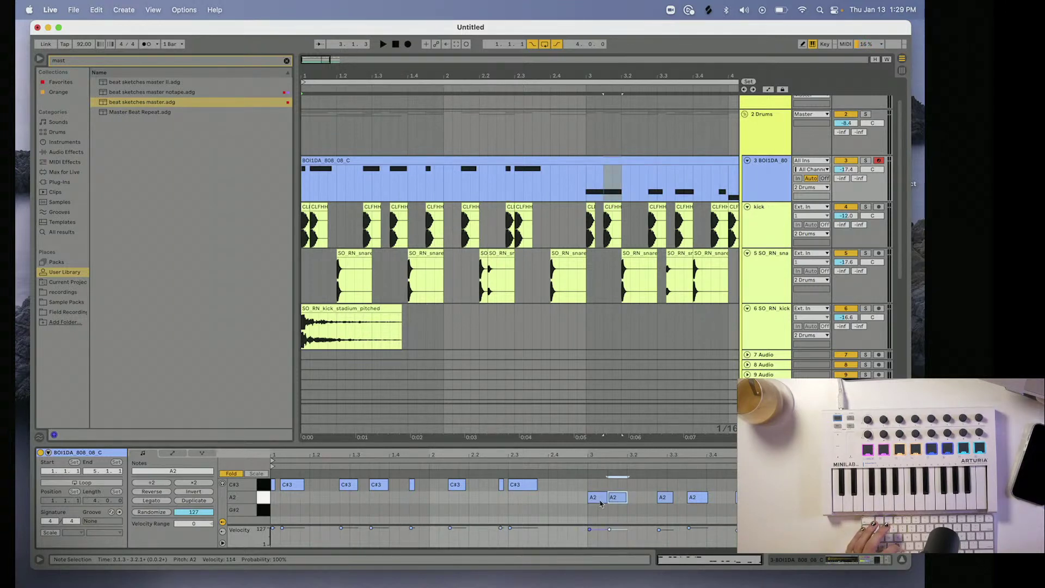
# Shift the late A2 and G#2 notes in bars 3 and 4 earlier to follow the kick, adding a short G#2 note at 4.3.3.
pyautogui.click(619, 189)
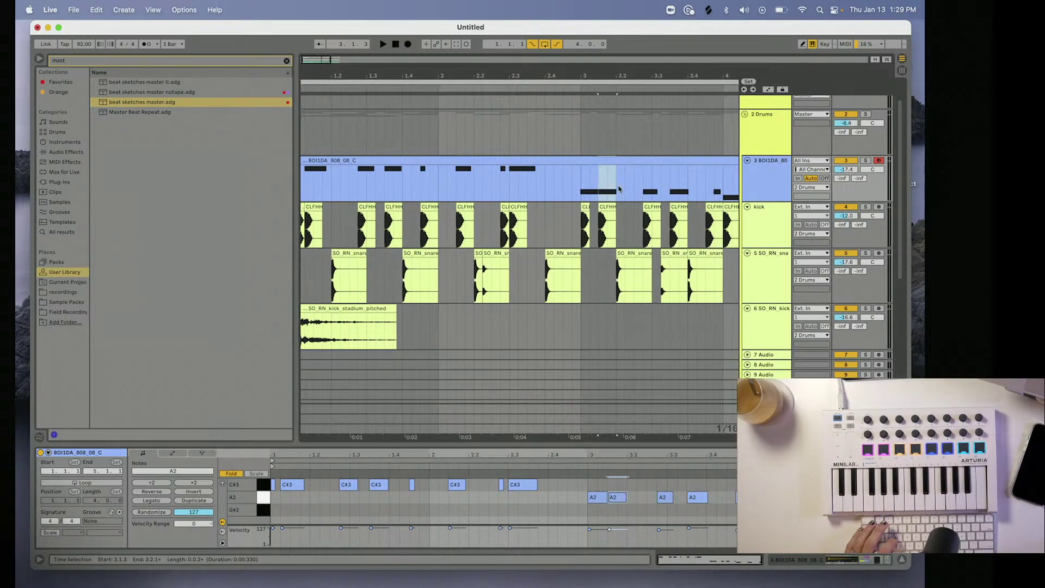
pyautogui.moveTo(667, 80); pyautogui.dragTo(462, 80)
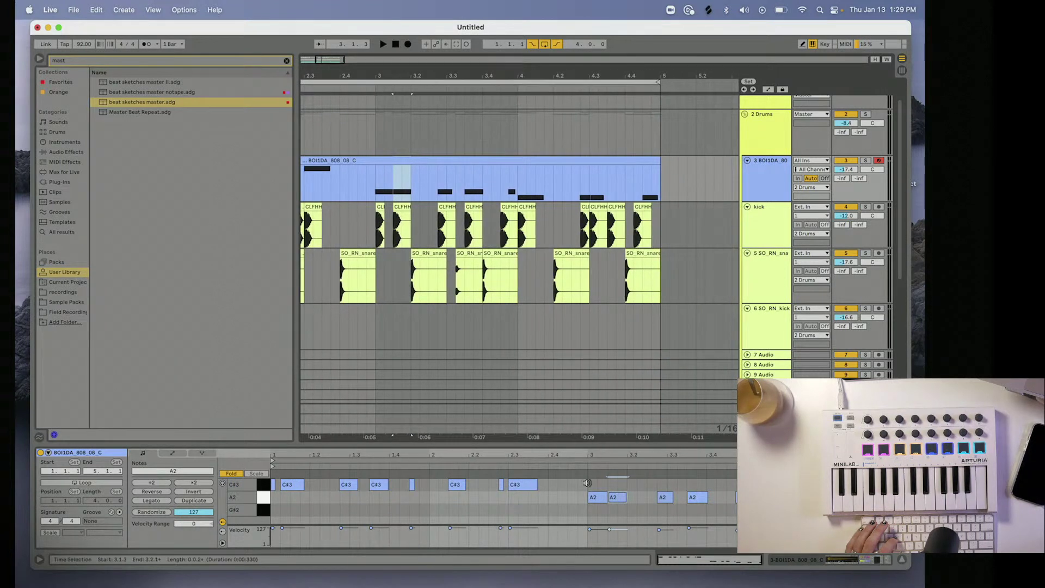
pyautogui.doubleClick(731, 497)
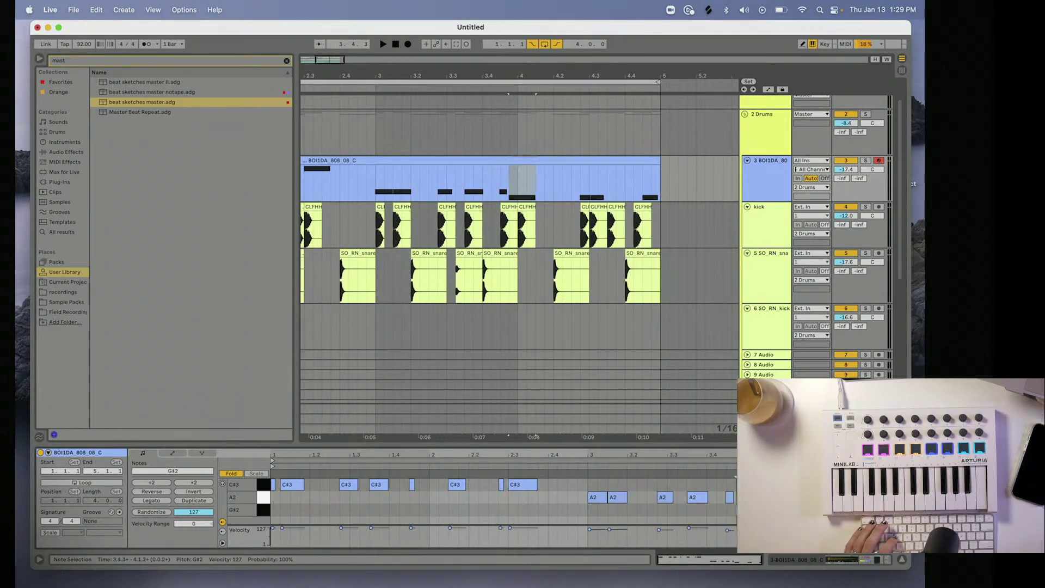
pyautogui.press('space')
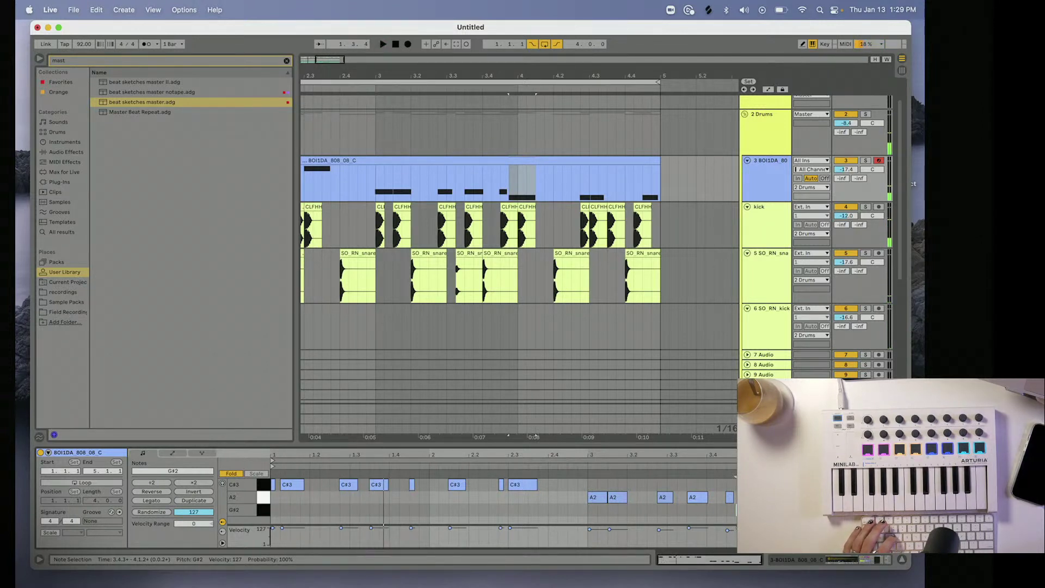
pyautogui.click(834, 510)
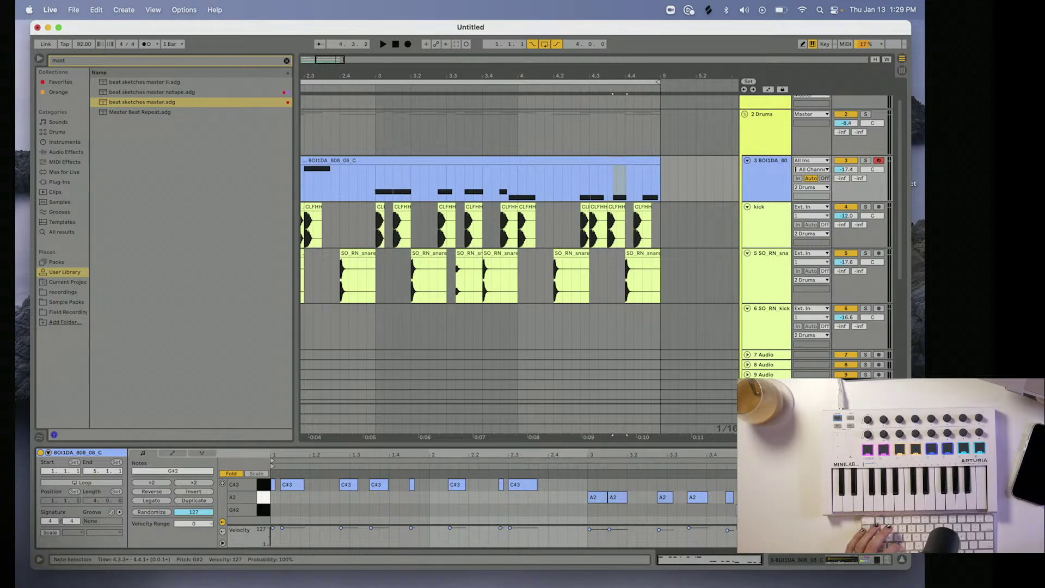
pyautogui.press('Right')
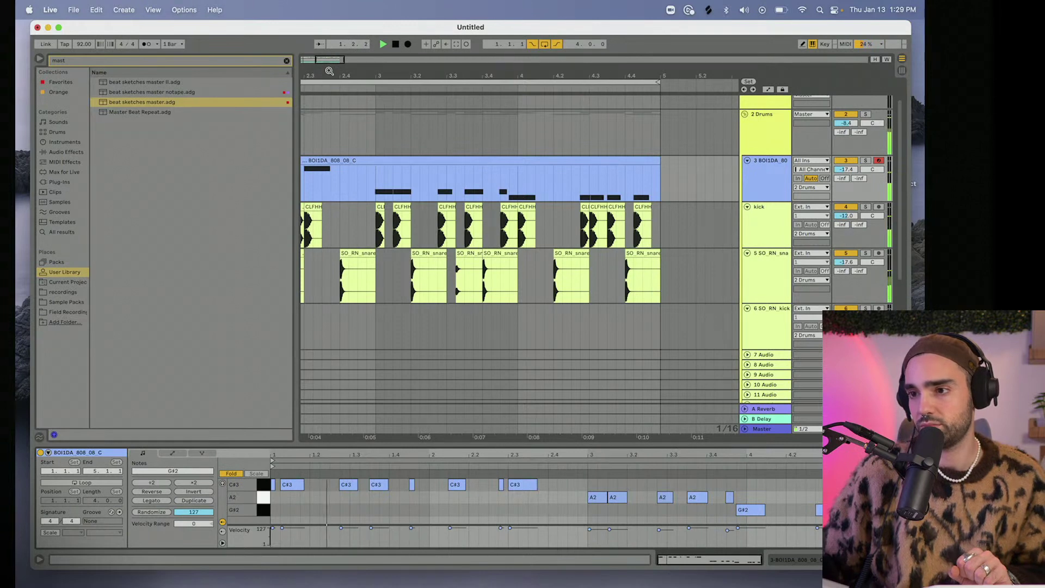
# Hide the browser, bring the whole four-bar loop into view, and move the 808 track out of the Drums group to just above it.
pyautogui.moveTo(329, 71); pyautogui.dragTo(304, 57)
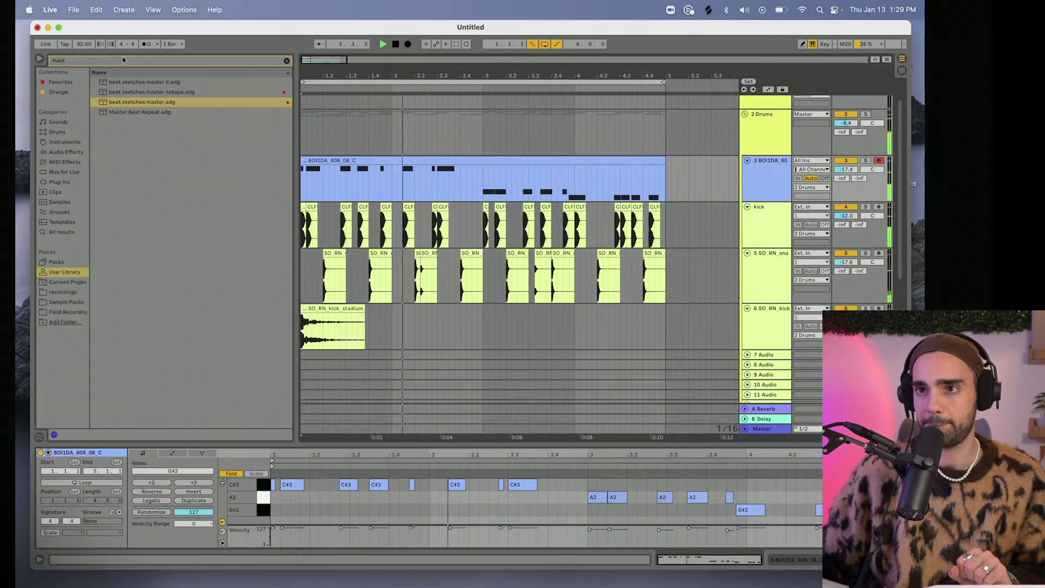
pyautogui.click(40, 58)
pyautogui.moveTo(490, 77); pyautogui.dragTo(557, 86)
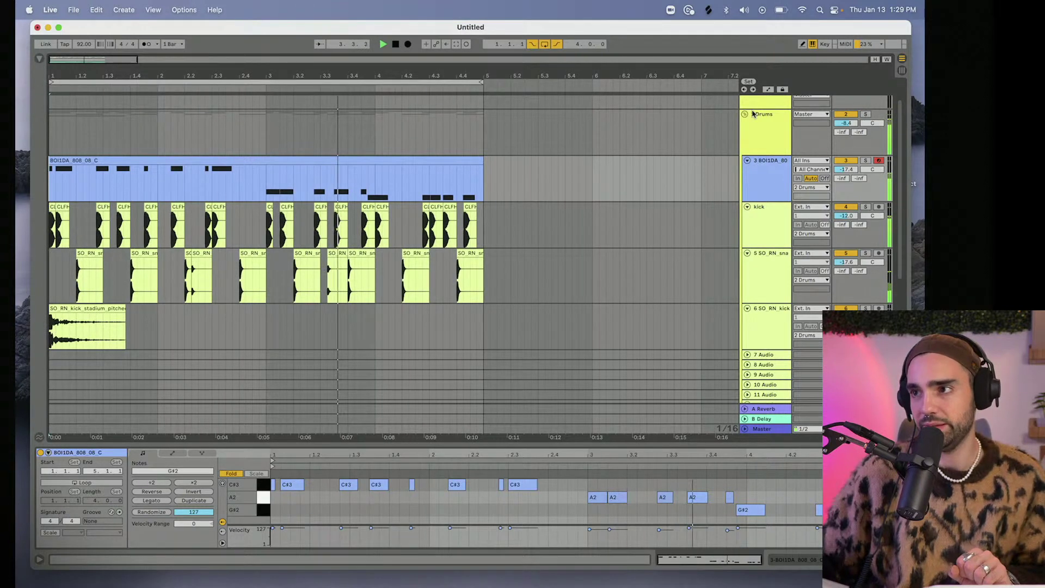
pyautogui.moveTo(762, 174); pyautogui.dragTo(756, 125)
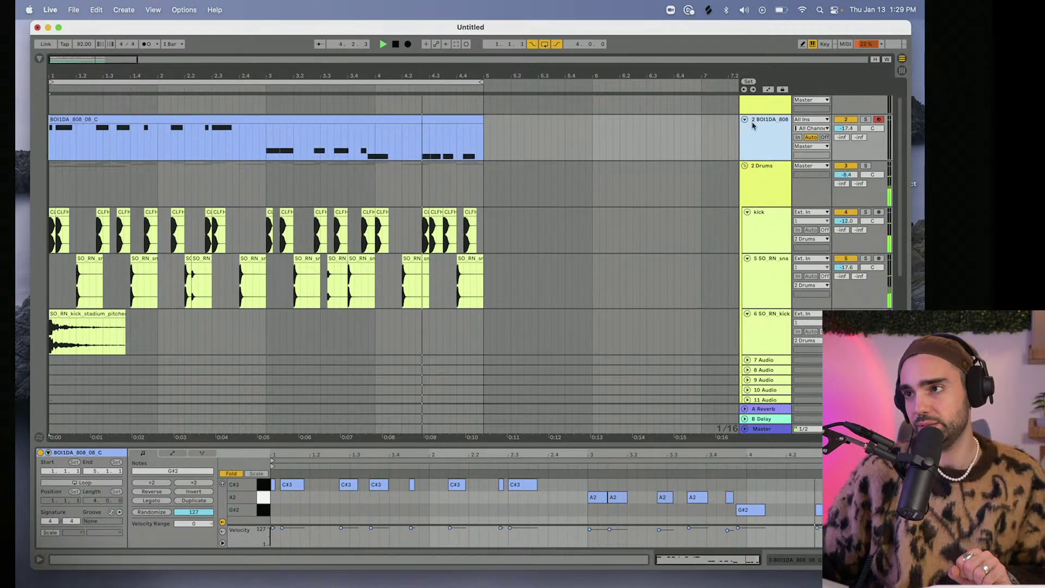
# Open the Drums group's EQ Eight, make its first low-cut filter steeper, and set the rack's Low Cut to 33.3 Hz.
pyautogui.click(756, 134)
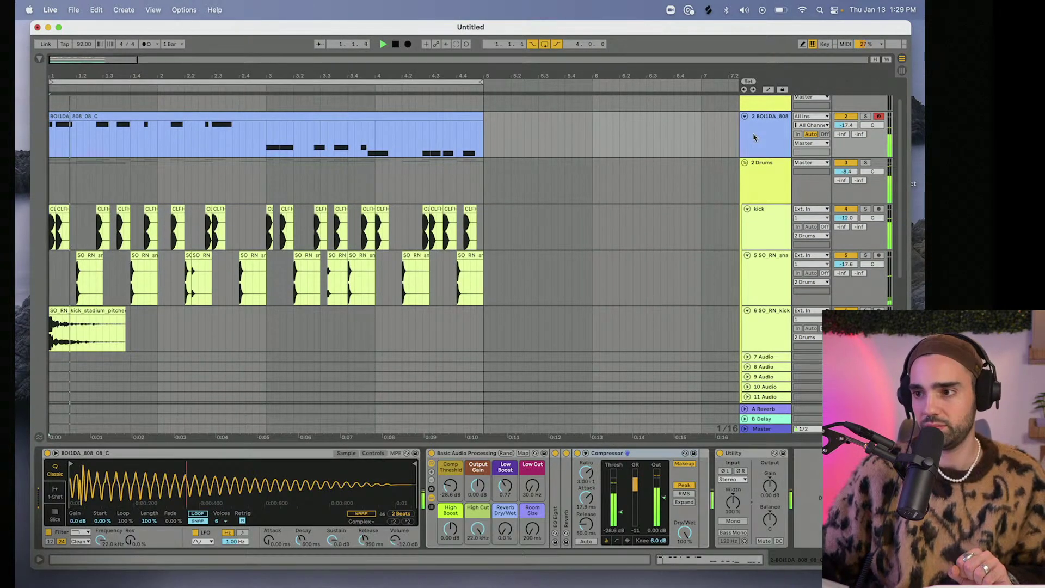
pyautogui.click(758, 240)
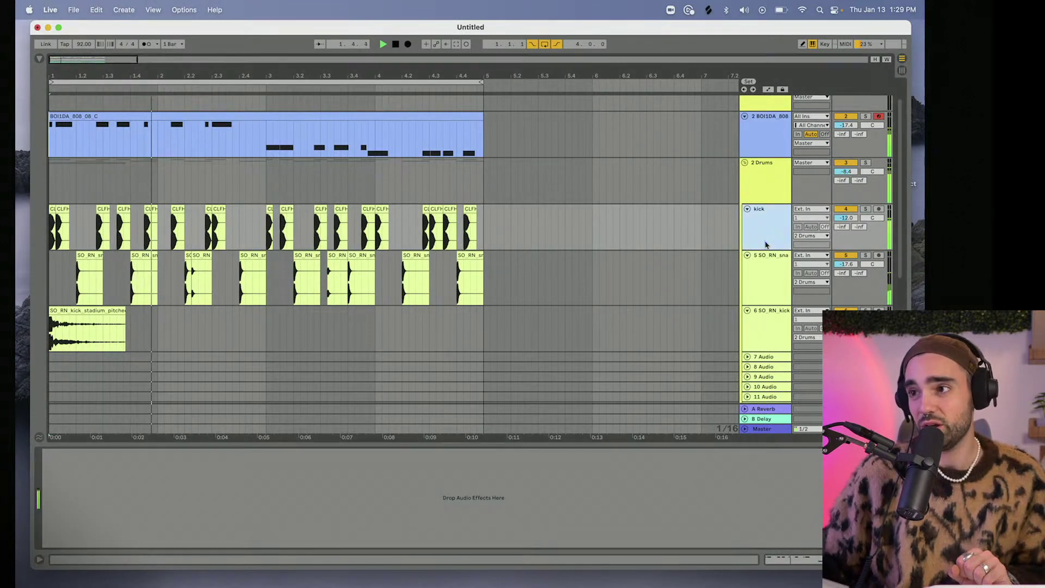
pyautogui.click(763, 164)
pyautogui.doubleClick(171, 490)
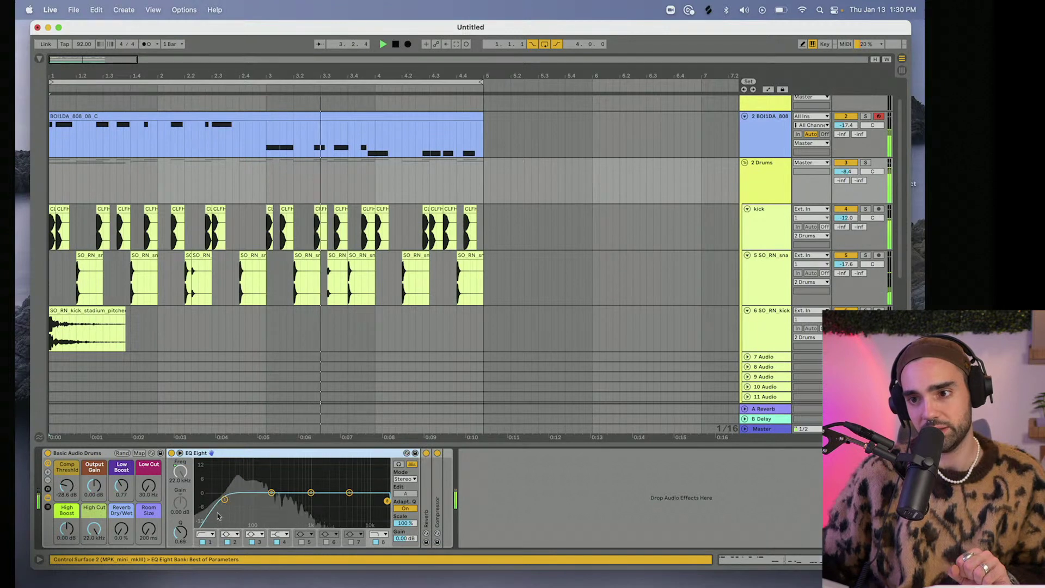
pyautogui.click(212, 542)
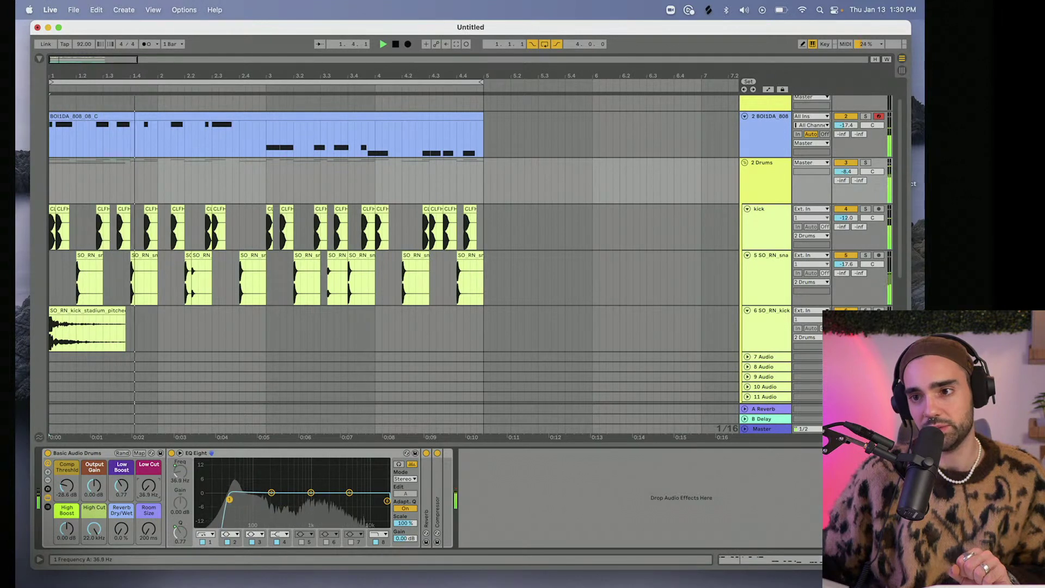
pyautogui.moveTo(149, 486); pyautogui.dragTo(149, 483)
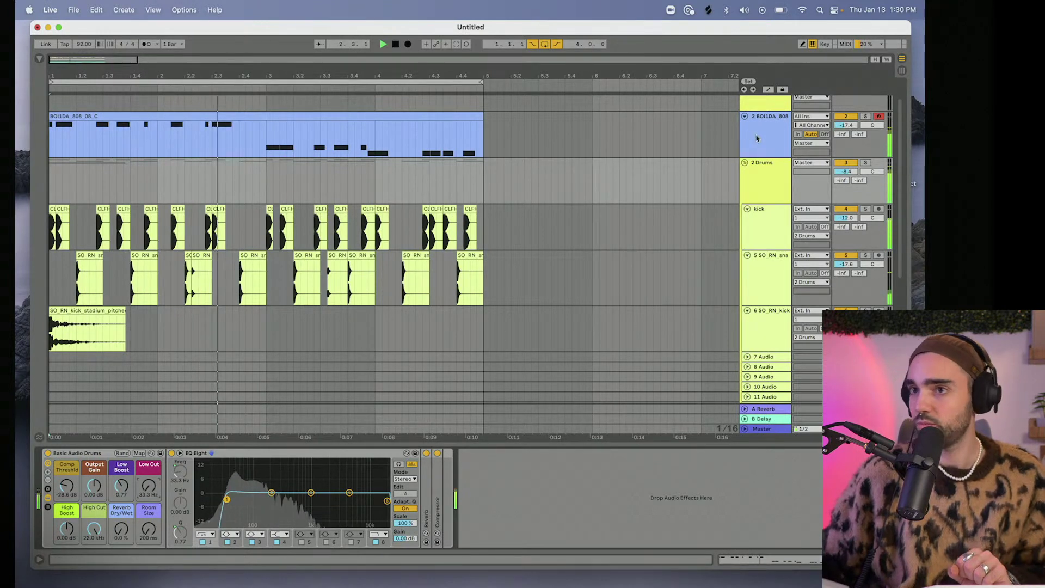
# Open the Hatz instrument on track 31, stop playback, and position its window so the whole interface fits on screen.
pyautogui.click(759, 136)
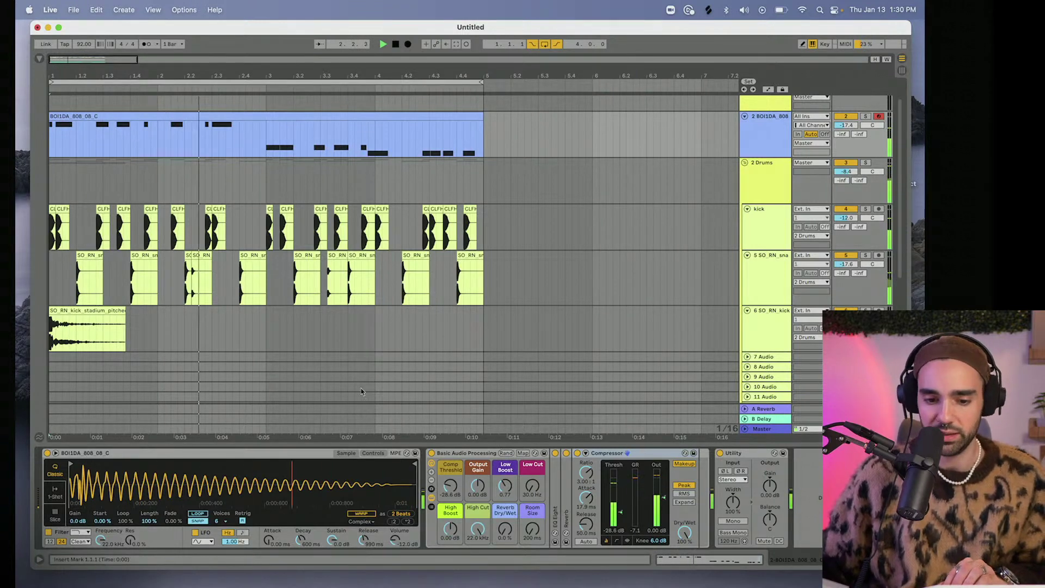
pyautogui.scroll(-5, 527, 210)
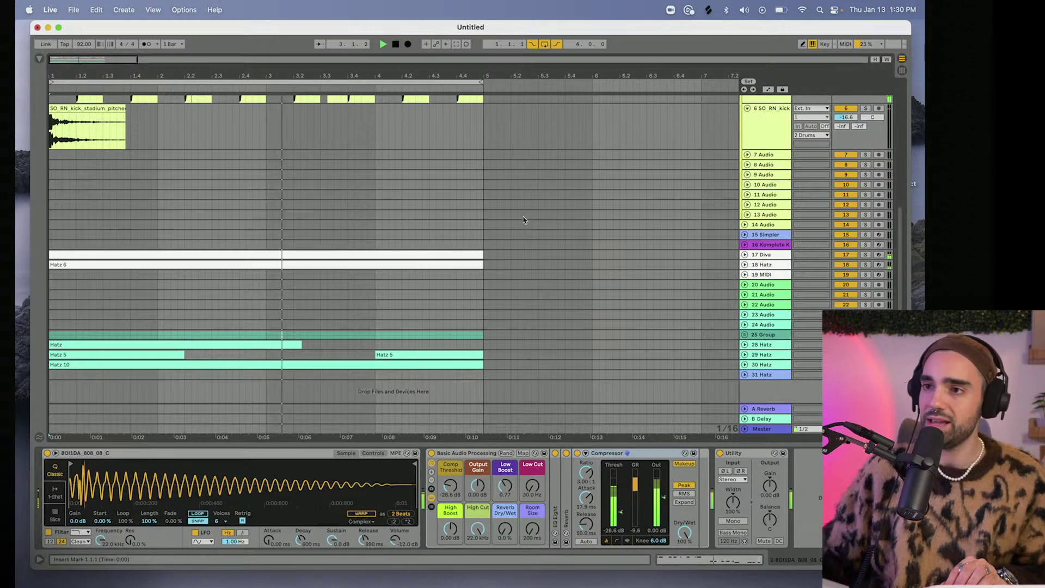
pyautogui.click(762, 375)
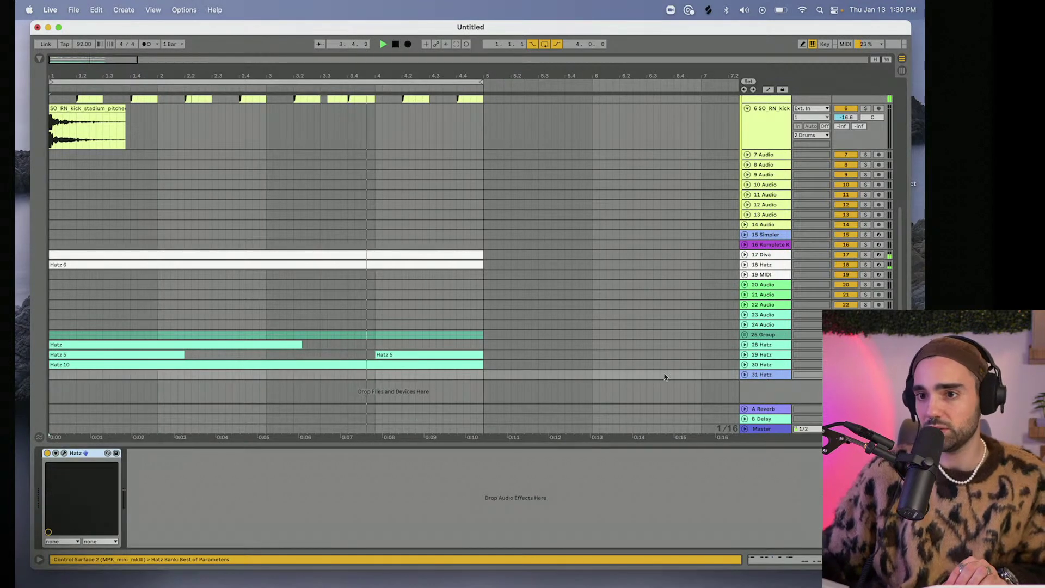
pyautogui.click(64, 453)
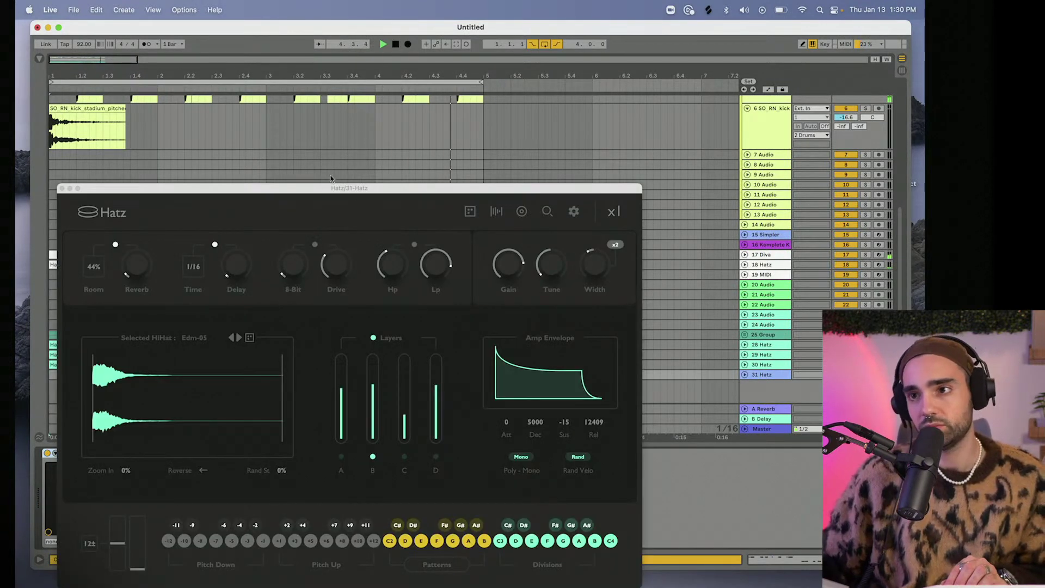
pyautogui.press('space')
pyautogui.moveTo(331, 188); pyautogui.dragTo(336, 66)
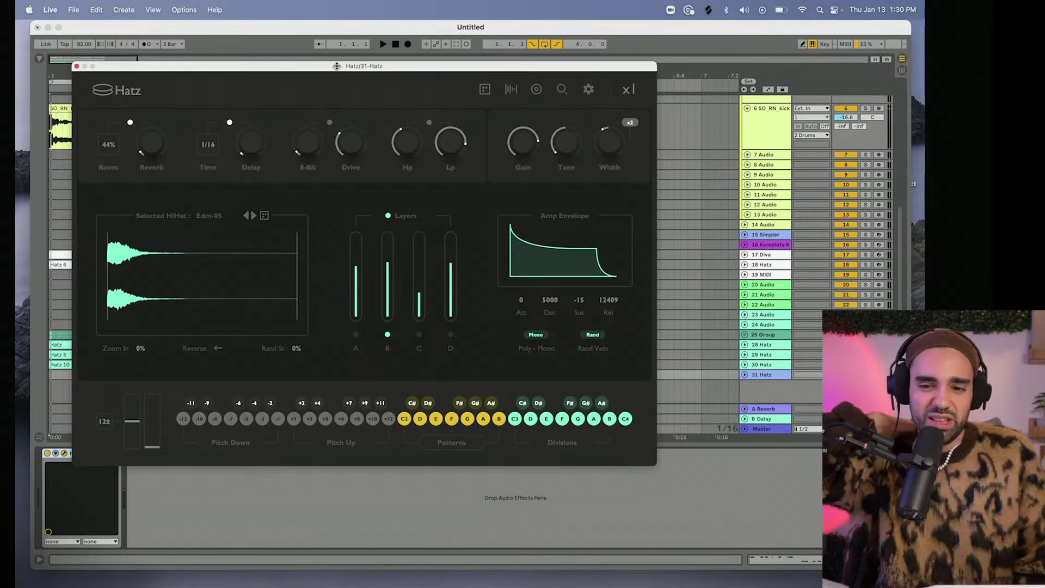
# Play the beat with the Hatz window moved aside, bringing the 808 and drum tracks back into view.
pyautogui.press('space')
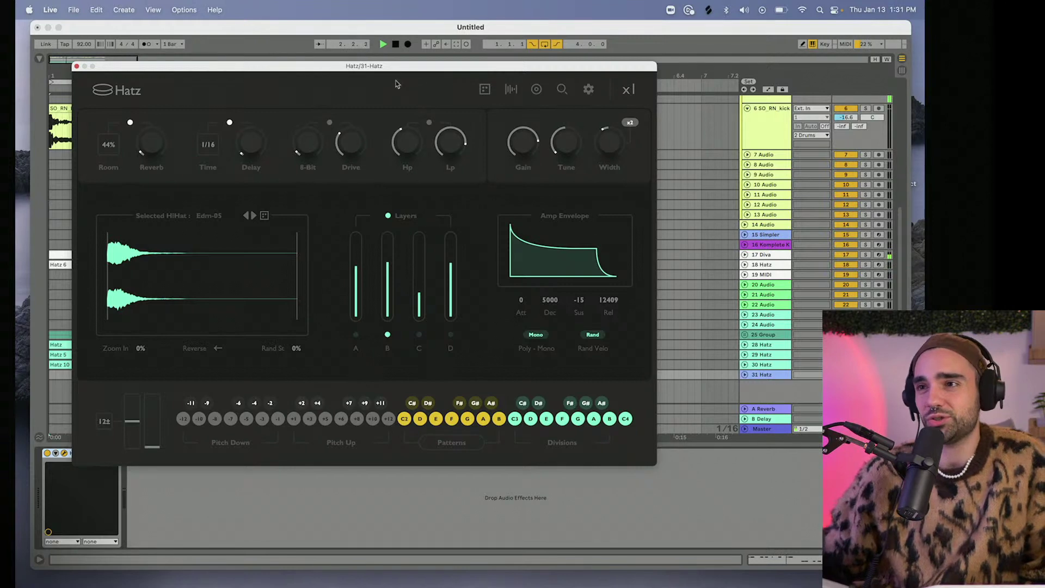
pyautogui.moveTo(390, 68); pyautogui.dragTo(497, 75)
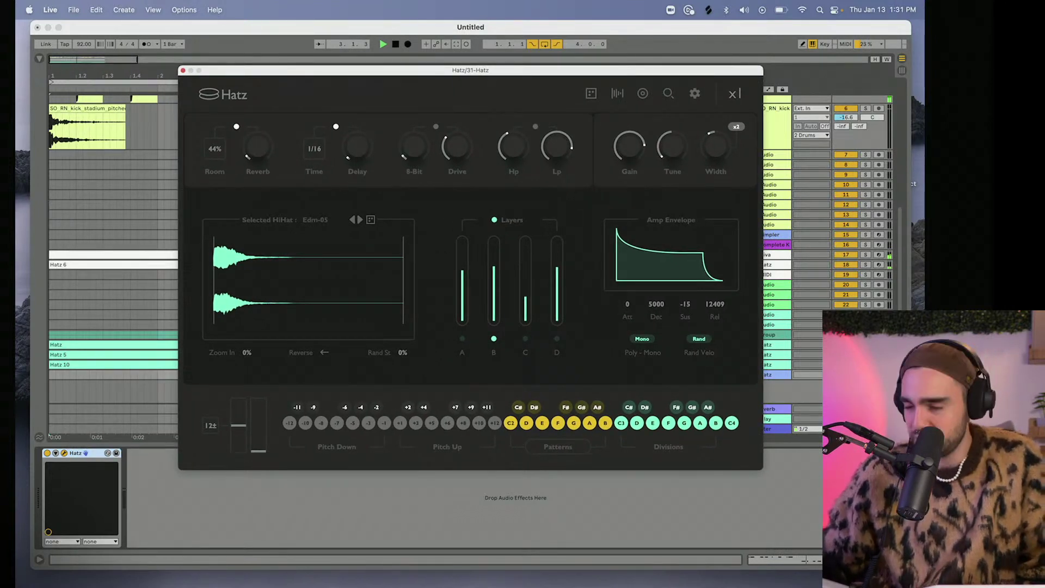
pyautogui.scroll(8, 807, 264)
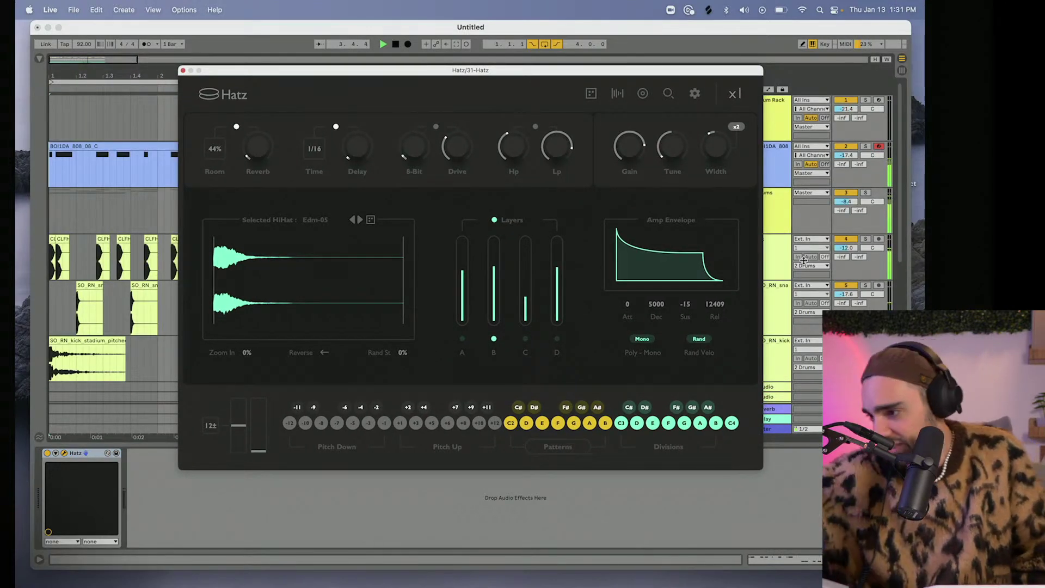